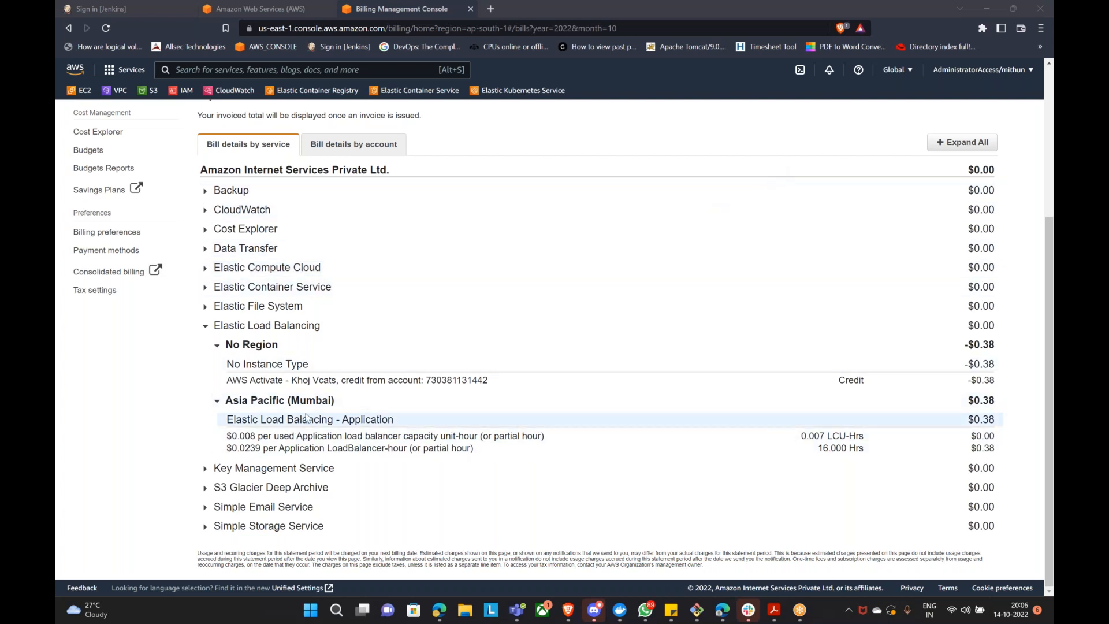
Step: Highlight the $0.38 load balancer-hour charge and expand Elastic File System's No Region and Mumbai items
drag(821, 449, 994, 445)
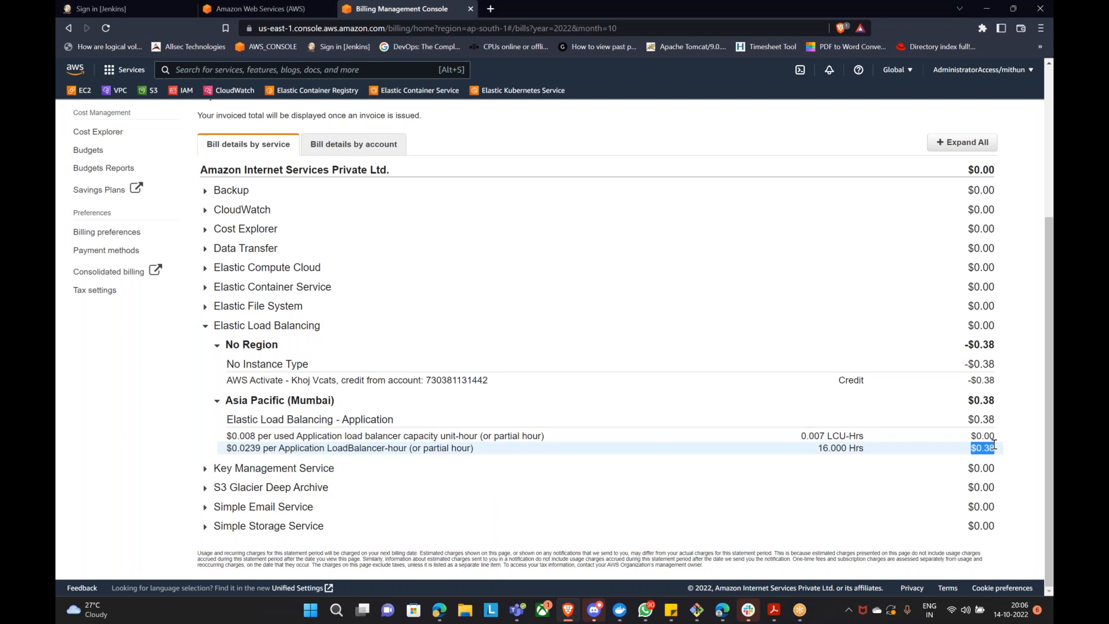
drag(994, 445, 988, 446)
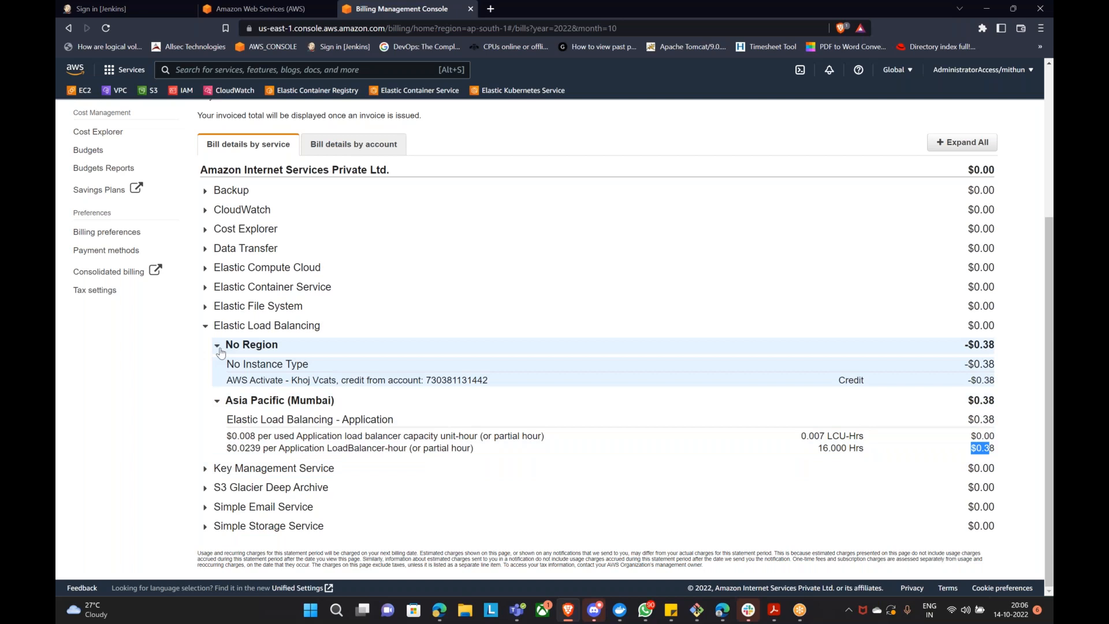
click(204, 307)
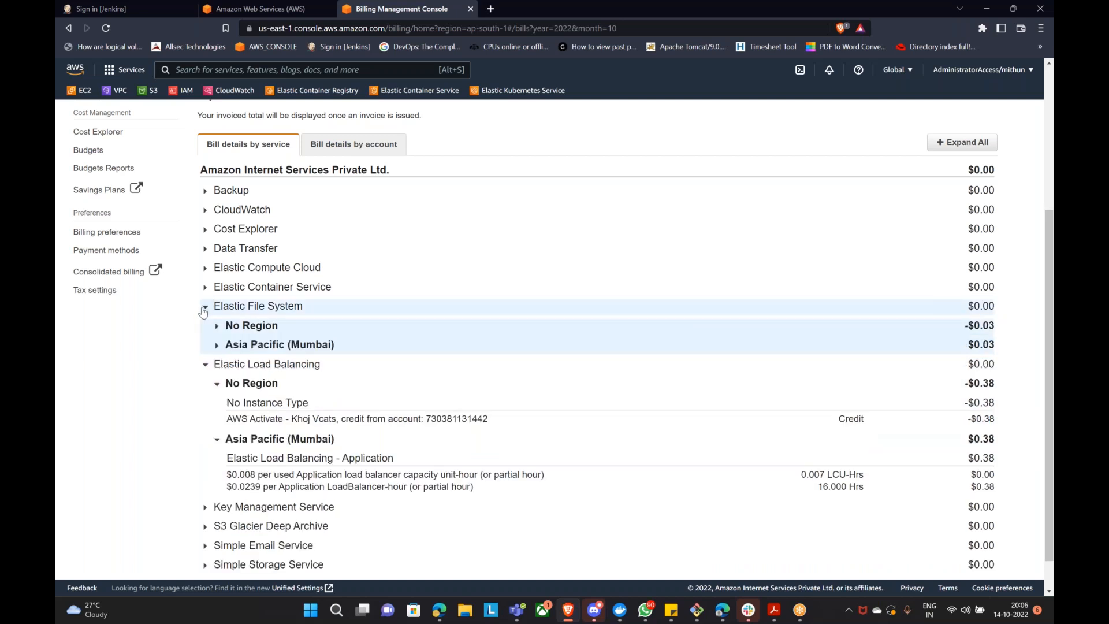
click(217, 326)
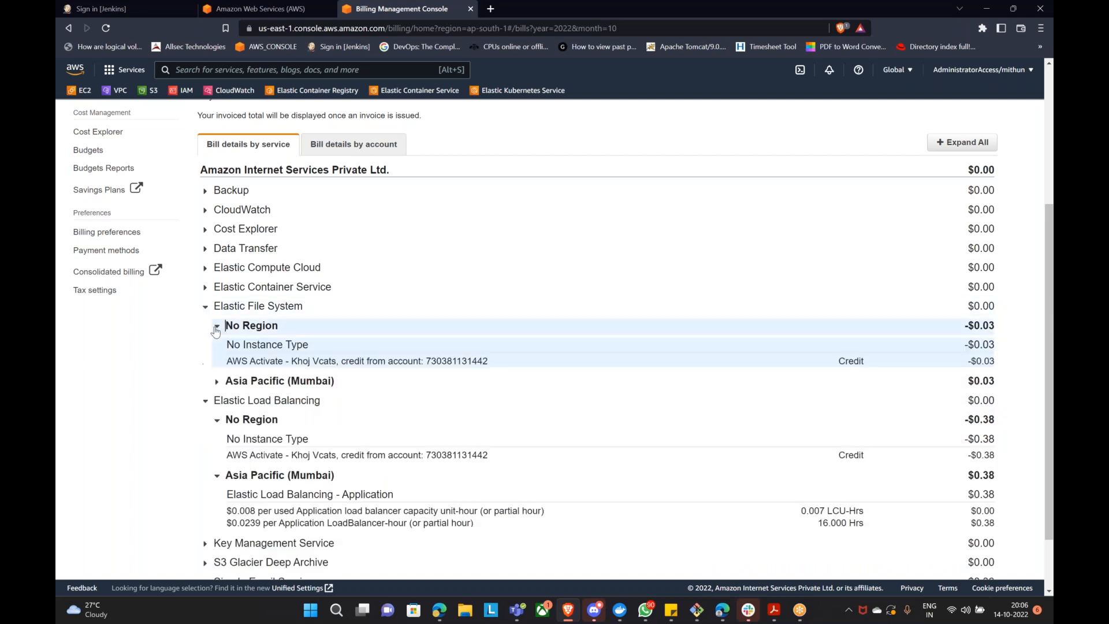
click(218, 381)
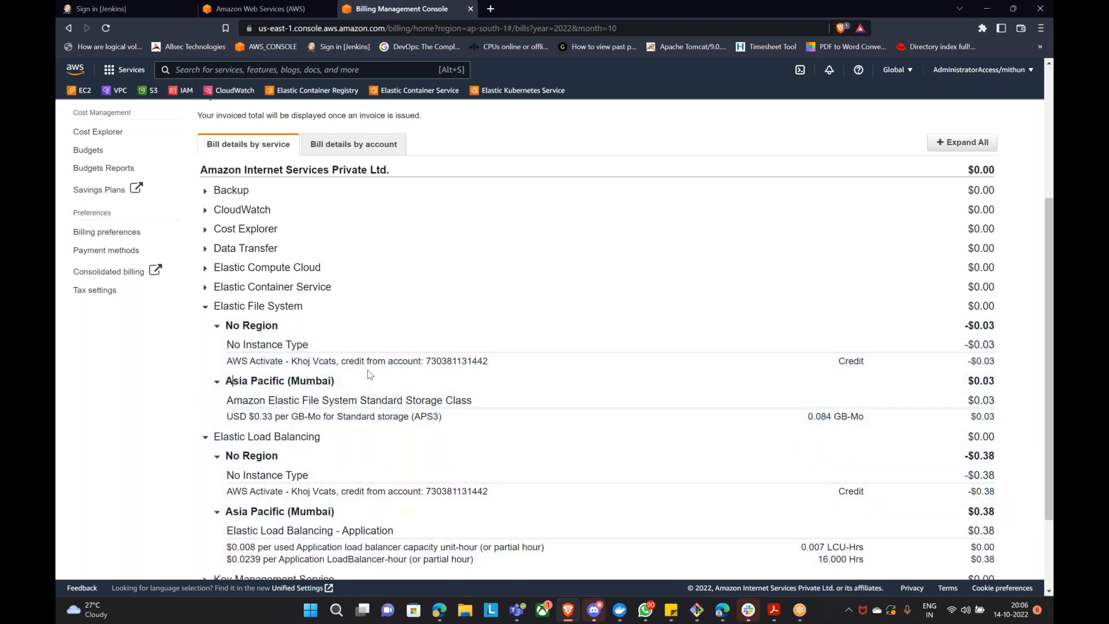
Step: Expand Elastic Container Service down to its $0.02 Mumbai Fargate vCPU charge
scroll(372, 373, down, 2)
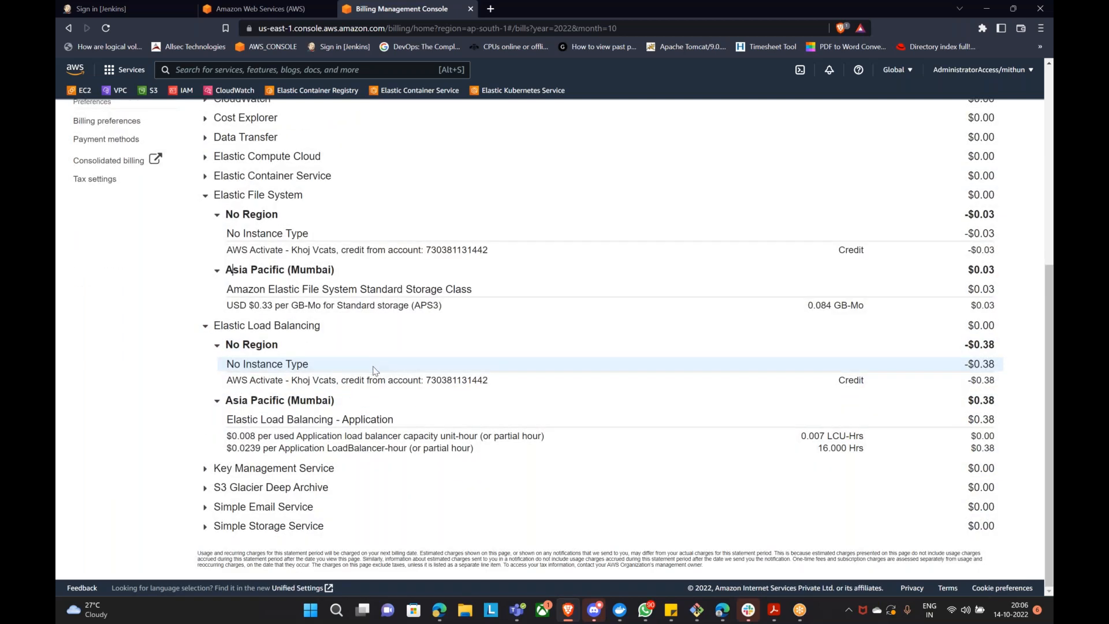
scroll(412, 431, up, 4)
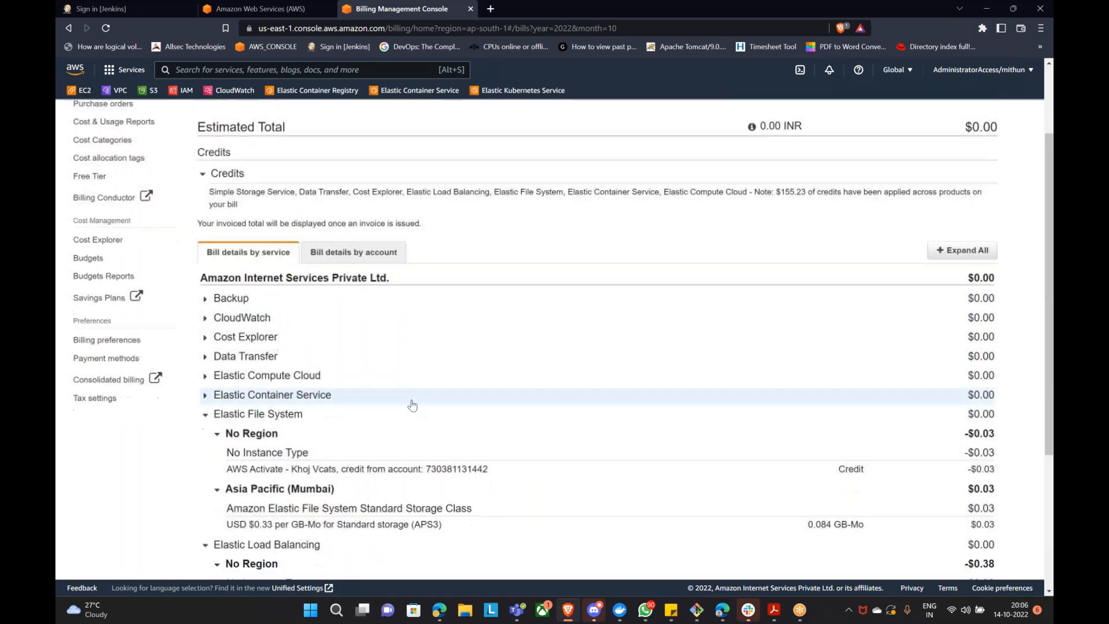
scroll(411, 405, down, 1)
scroll(412, 405, down, 1)
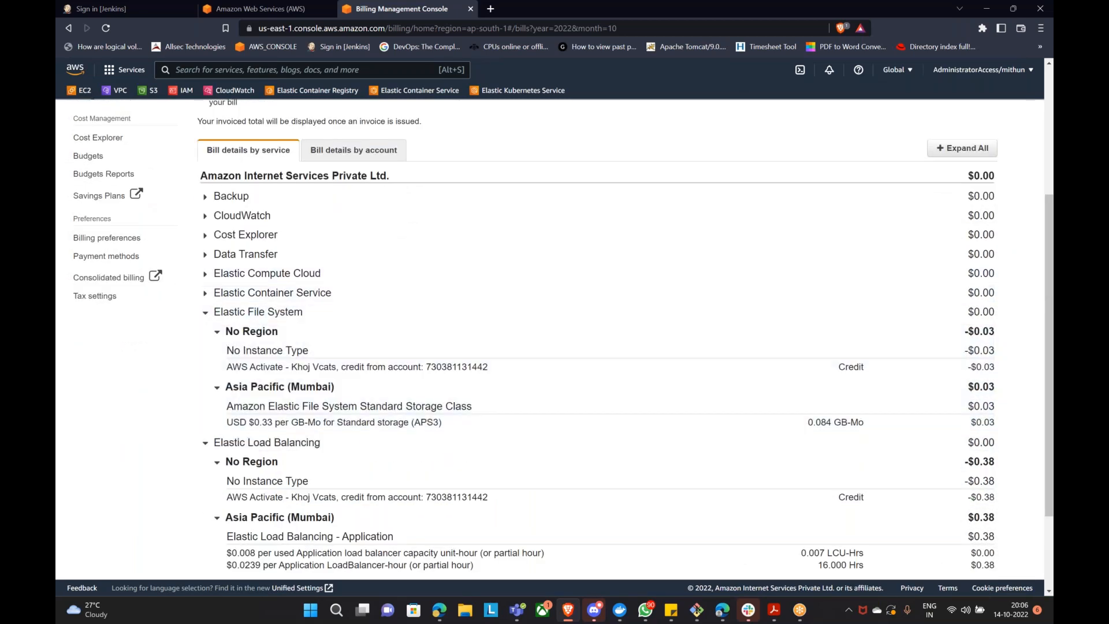
click(205, 292)
click(217, 332)
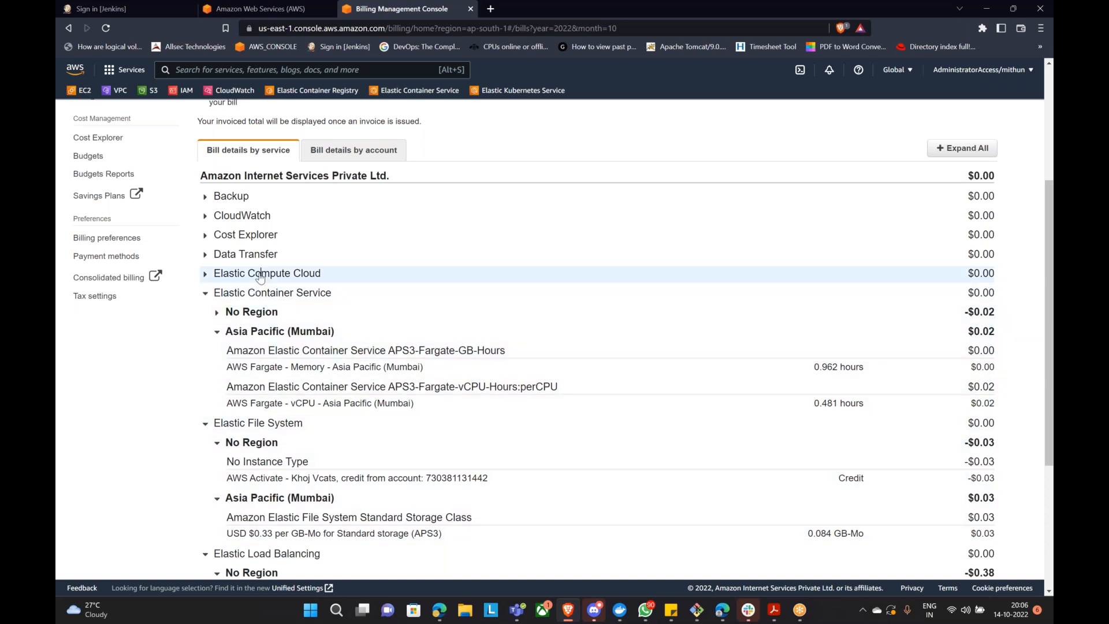
Step: Expand Elastic Compute Cloud and Simple Email Service charges down to their Mumbai line items
click(261, 274)
click(268, 315)
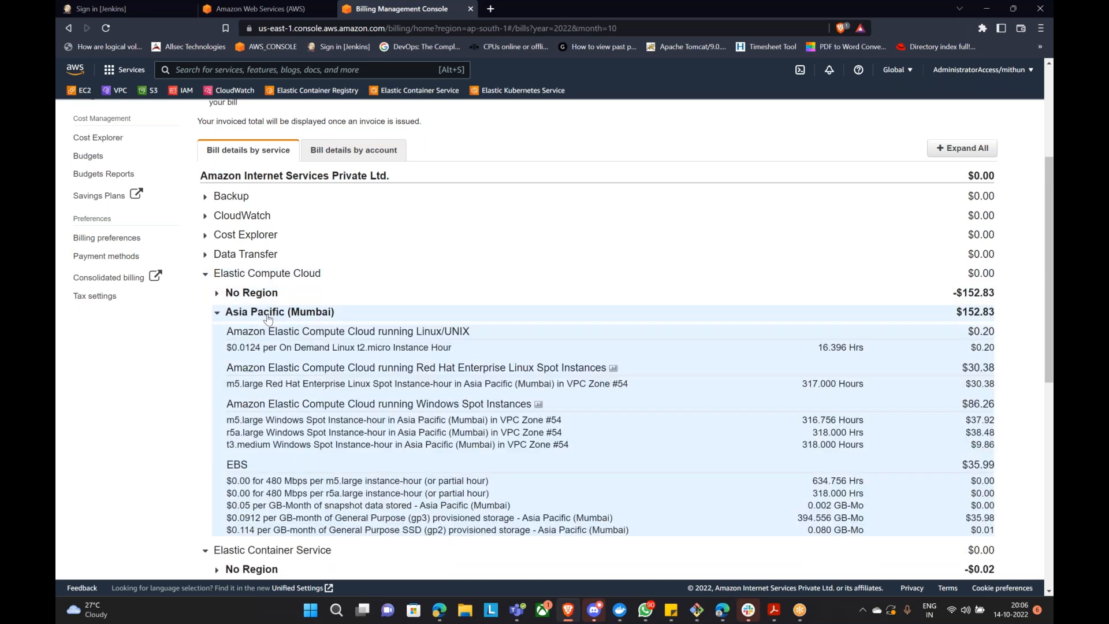
scroll(299, 293, down, 4)
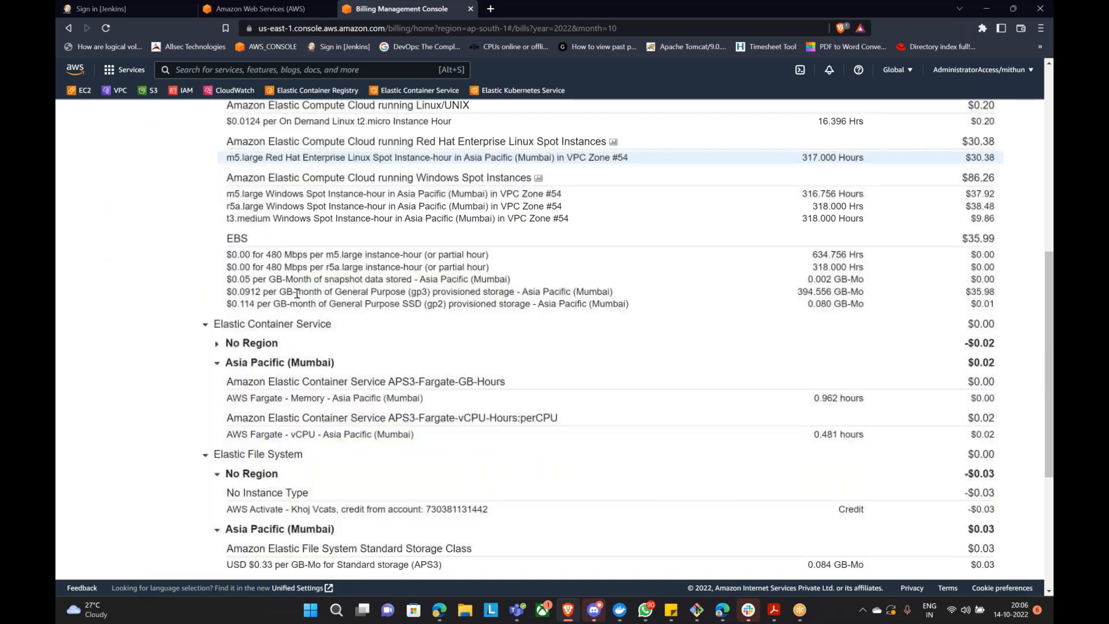
scroll(299, 293, down, 4)
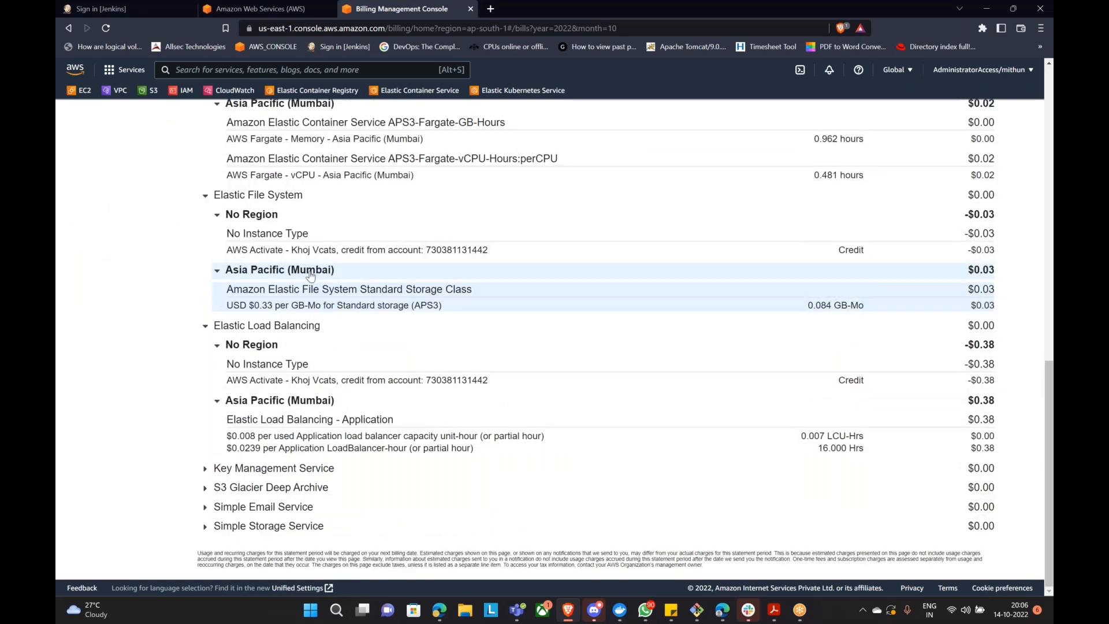
click(206, 510)
click(217, 525)
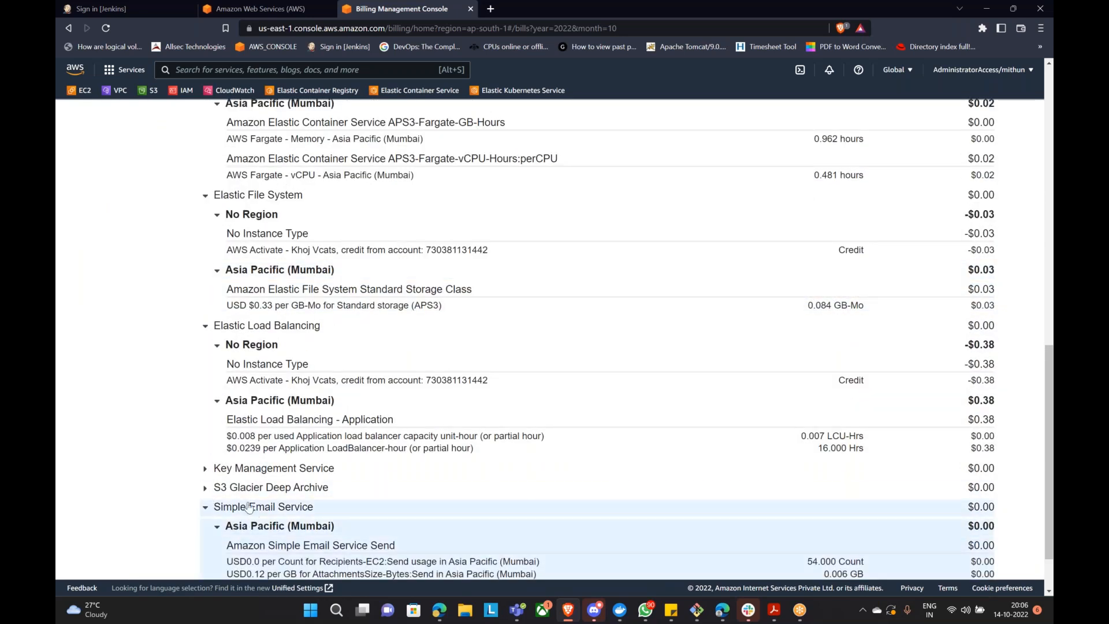
Step: Expand S3 Glacier Deep Archive and Key Management Service, revealing the EU (Ireland) KMS request charges
click(221, 489)
click(254, 468)
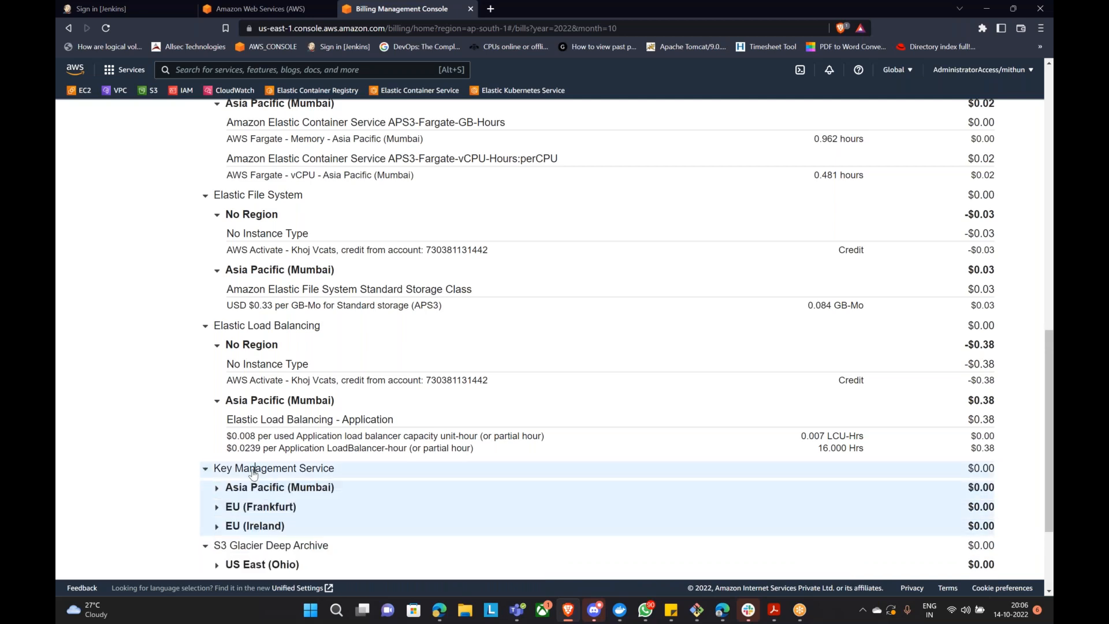
click(258, 526)
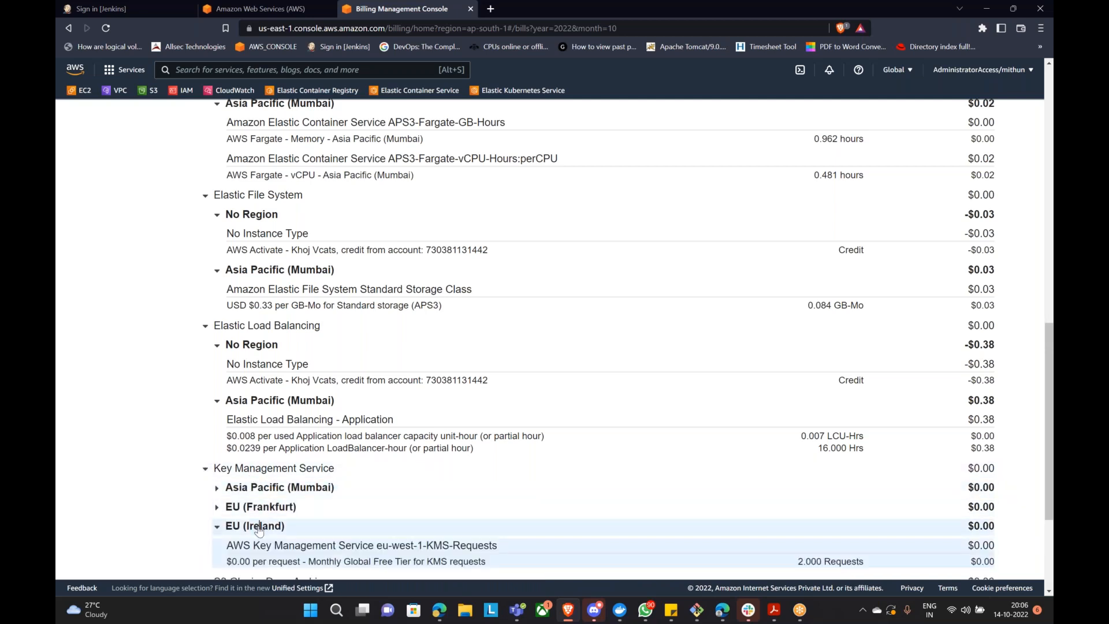
scroll(291, 518, down, 2)
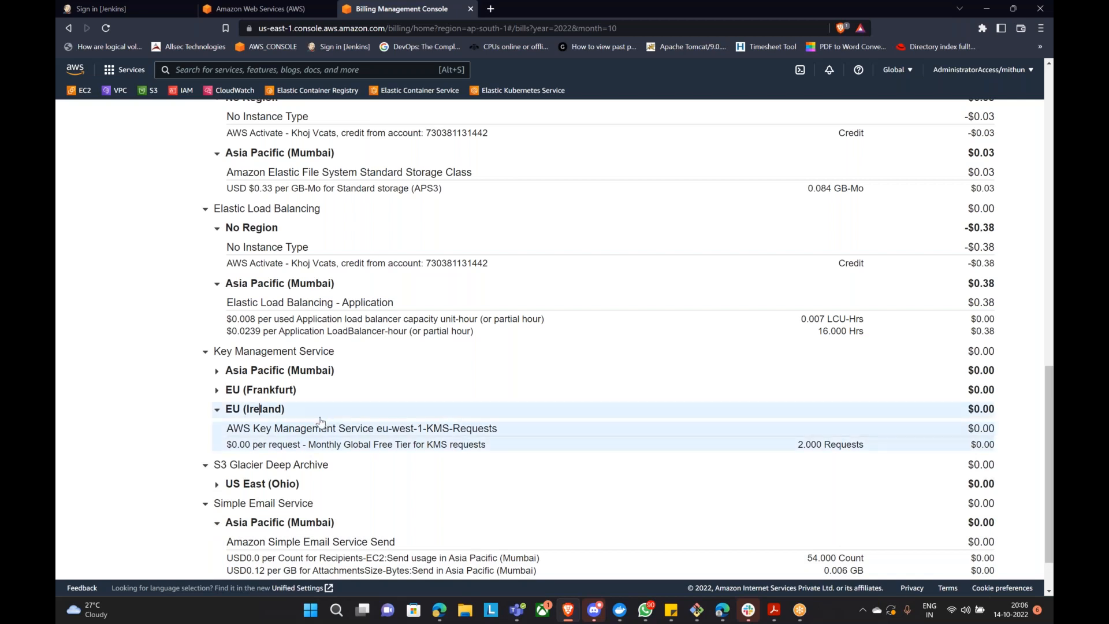
scroll(323, 420, up, 1)
scroll(324, 420, up, 10)
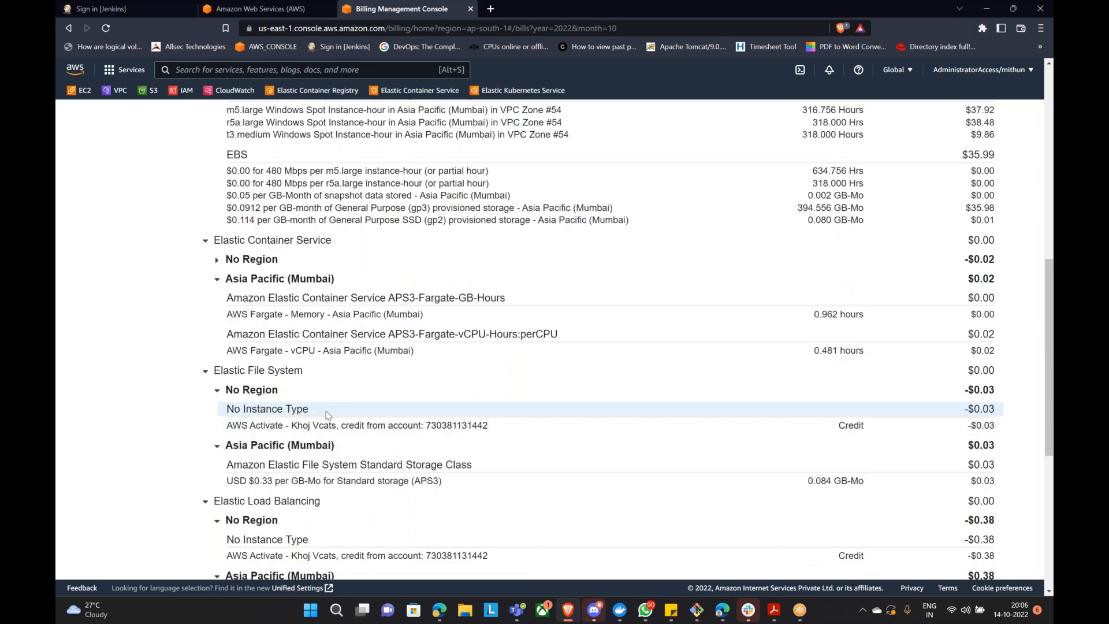
scroll(341, 404, down, 5)
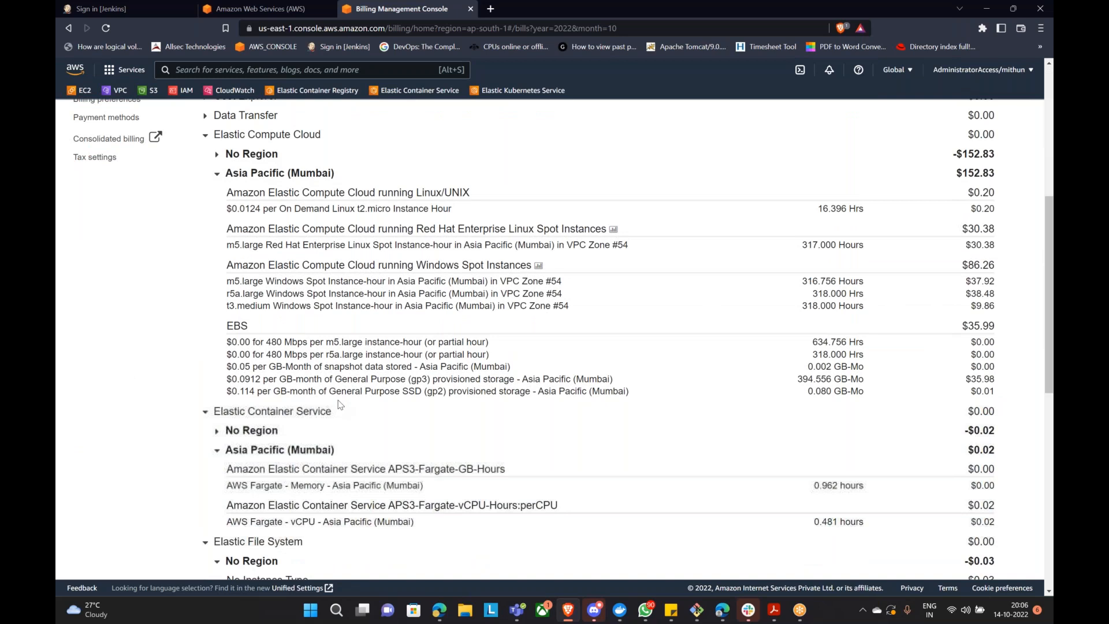
scroll(340, 404, down, 6)
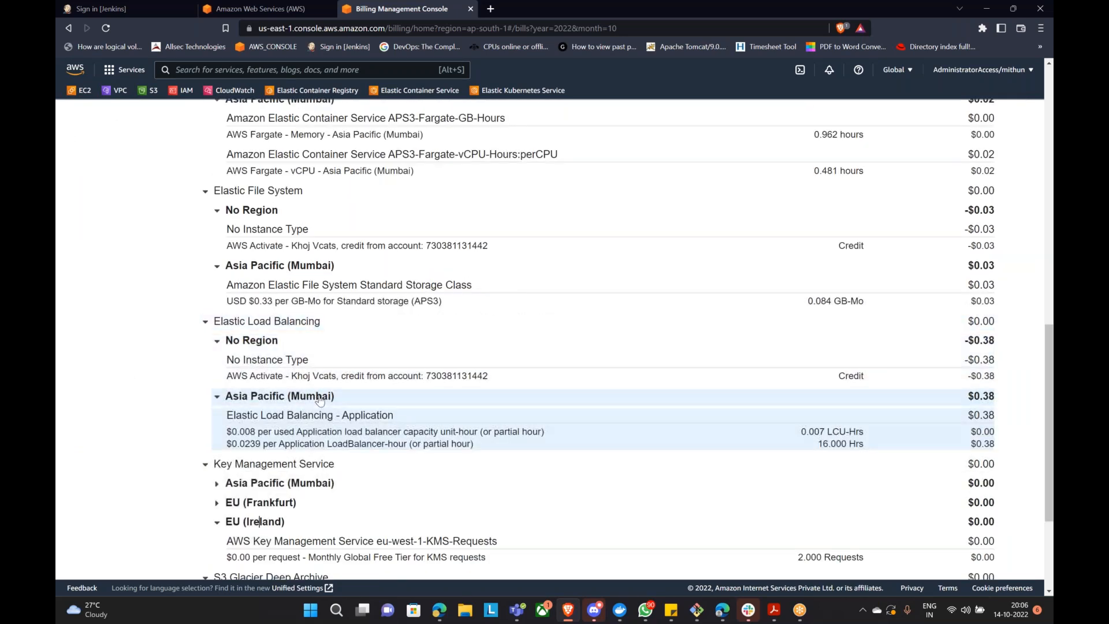
scroll(319, 399, down, 3)
scroll(319, 376, up, 10)
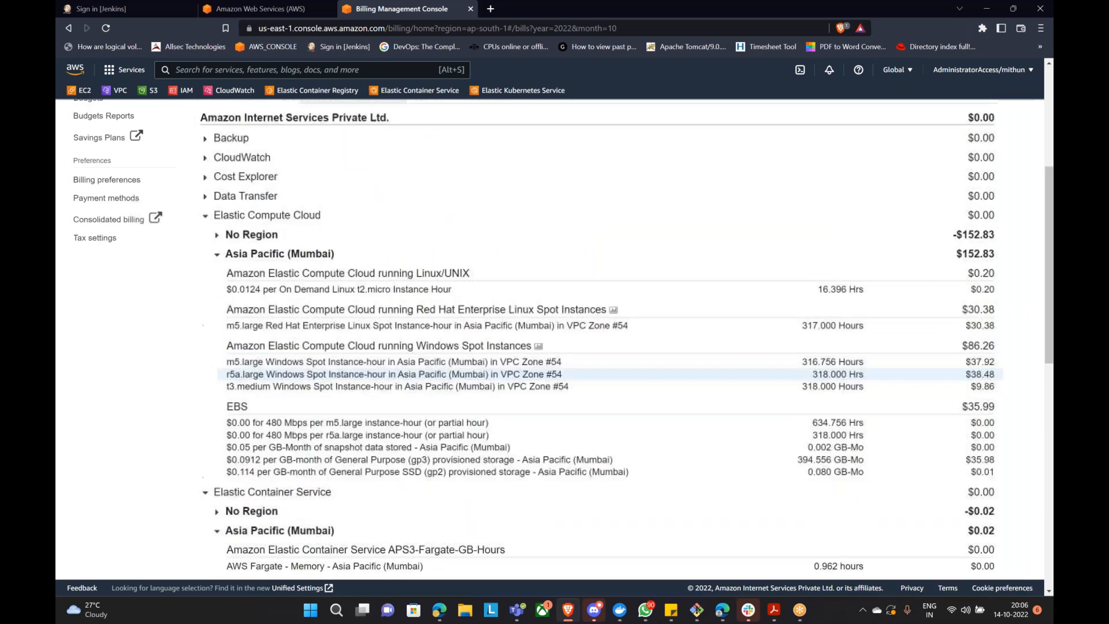
scroll(231, 346, up, 2)
scroll(231, 341, down, 4)
scroll(231, 330, up, 5)
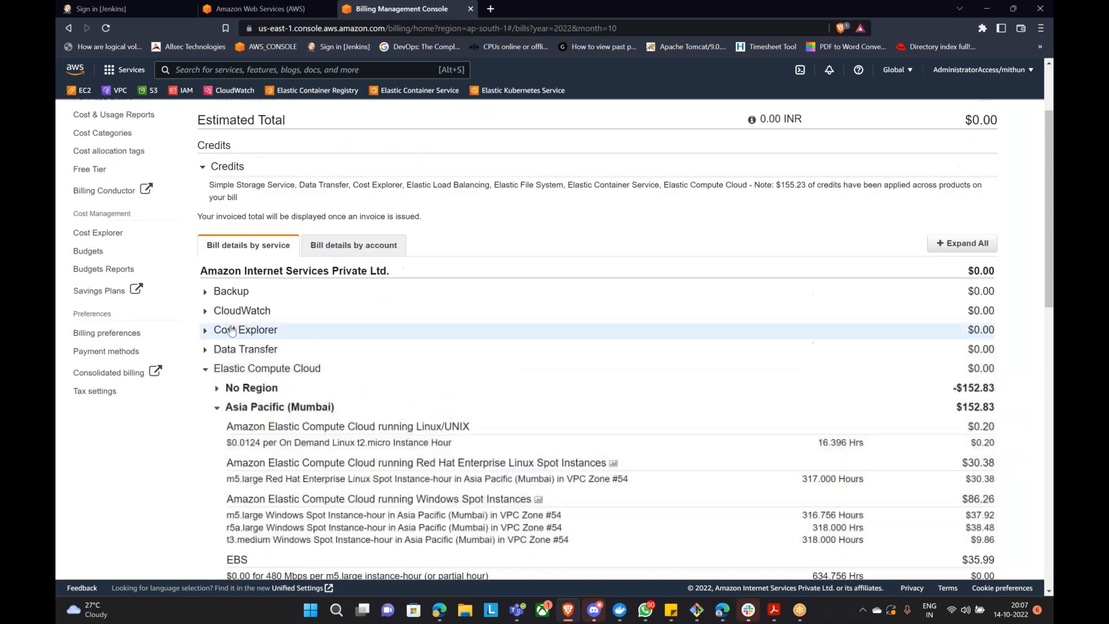
scroll(231, 330, down, 4)
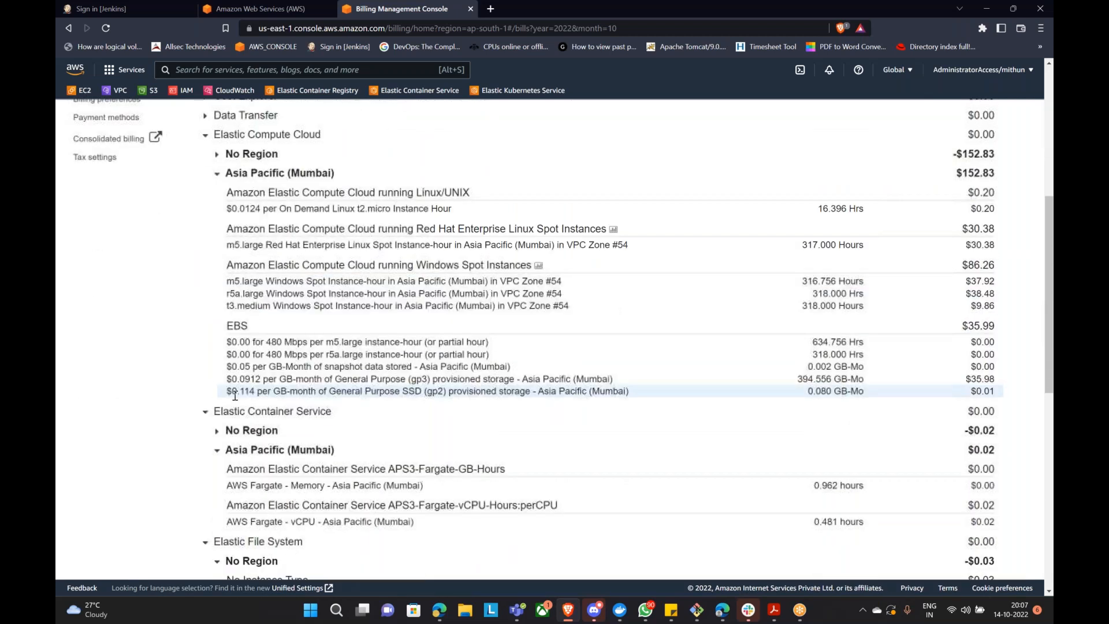
scroll(241, 392, down, 8)
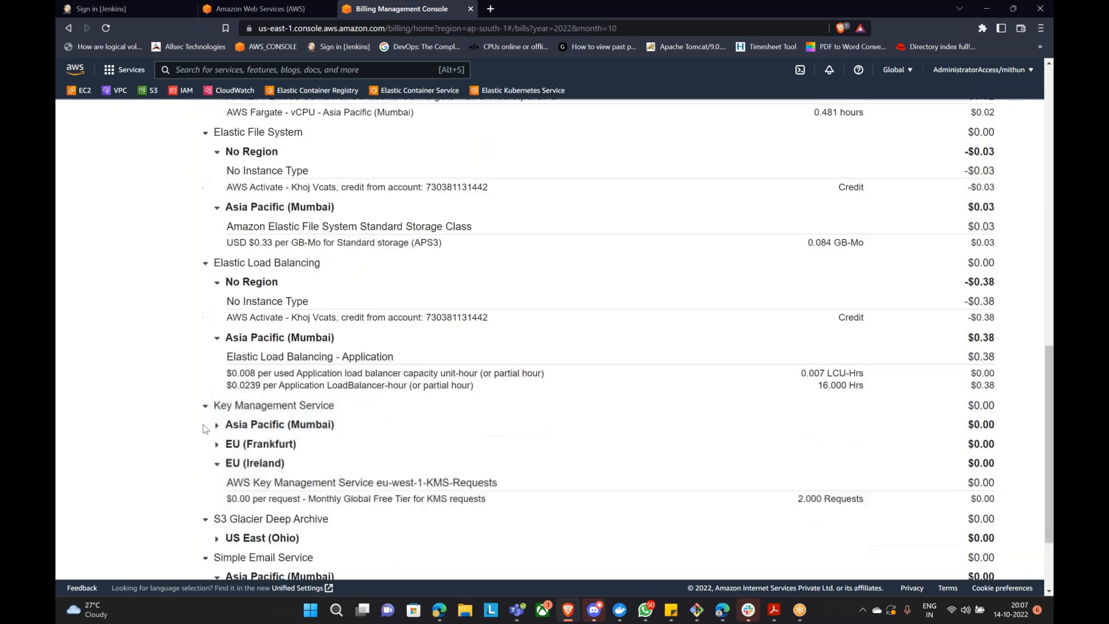
scroll(216, 427, down, 1)
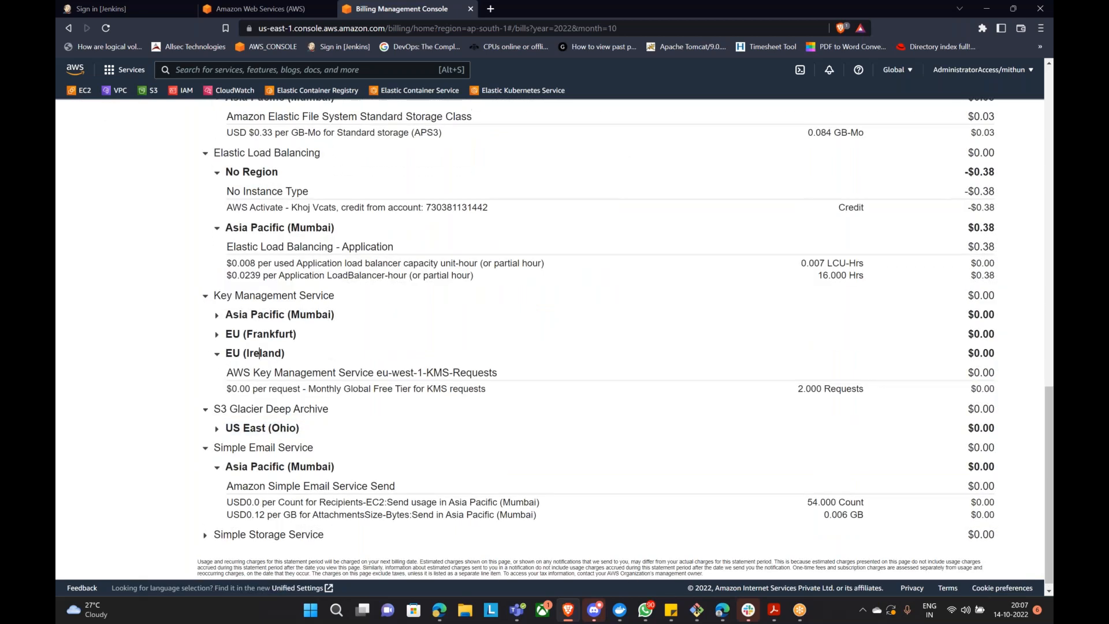
scroll(243, 412, up, 4)
scroll(243, 412, up, 8)
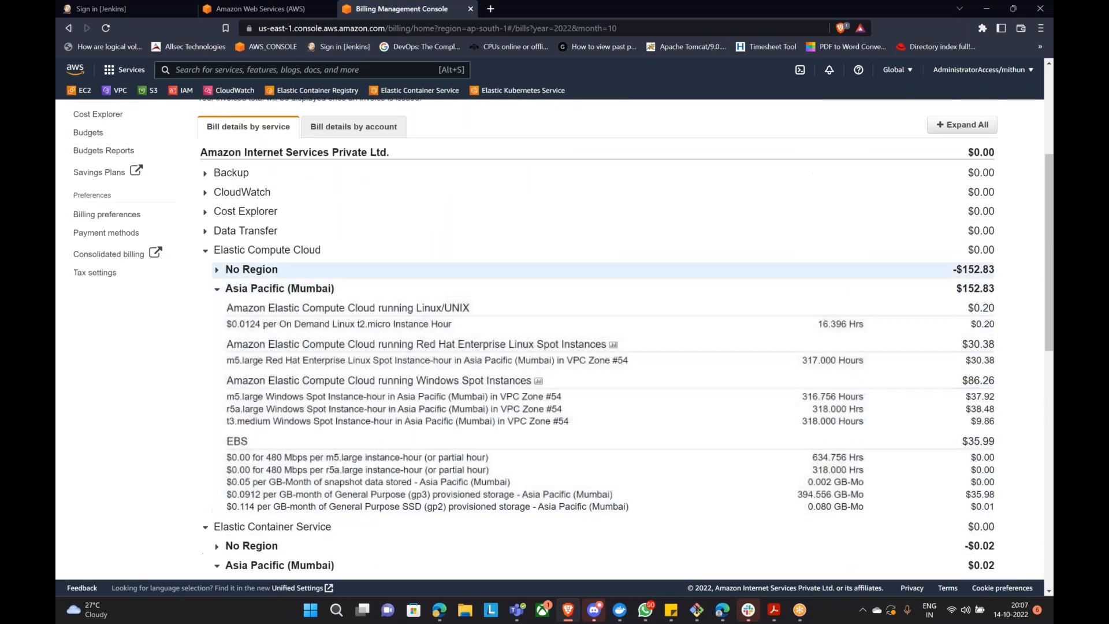
Step: Collapse the EC2, ECS and EFS sections, highlighting the Elastic Load Balancing heading and KMS request count
click(205, 254)
click(205, 269)
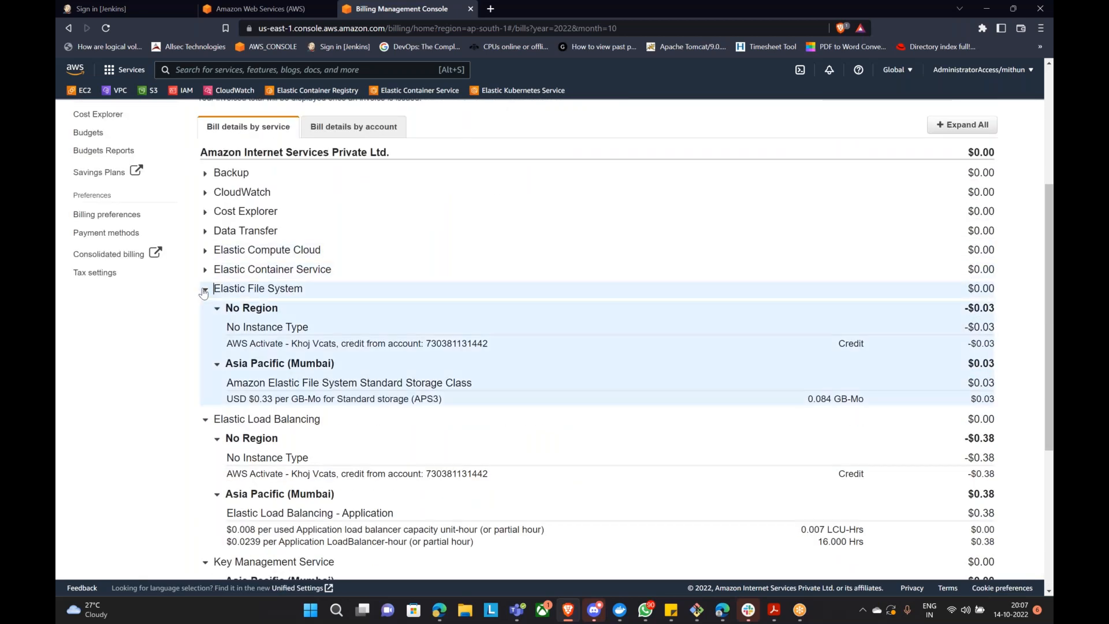
click(205, 288)
drag(213, 308, 344, 309)
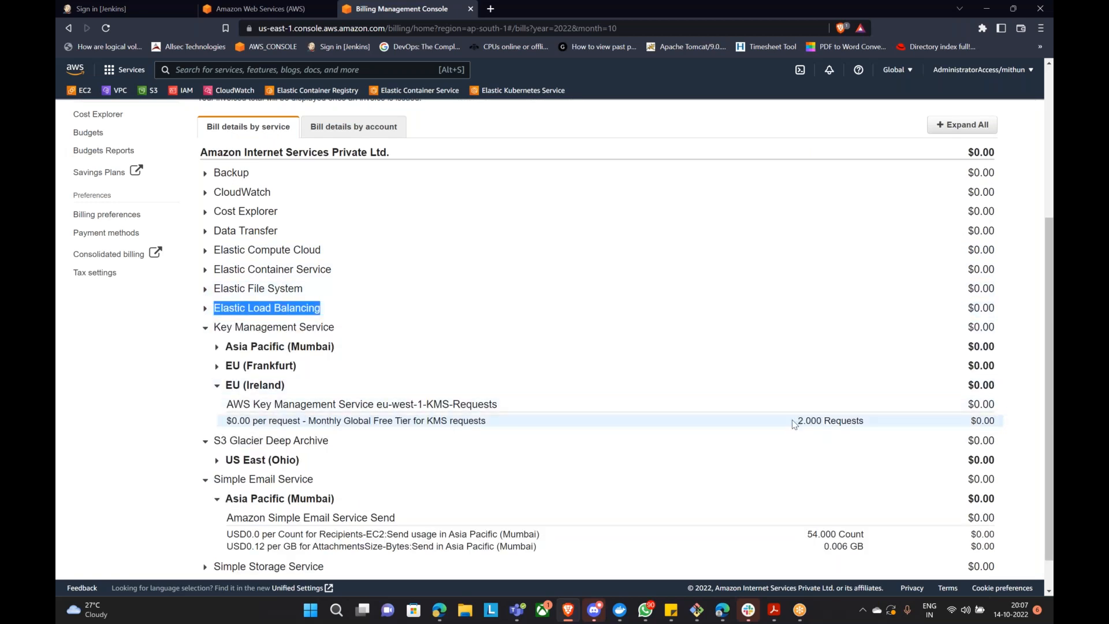
drag(797, 420, 856, 421)
scroll(186, 327, up, 4)
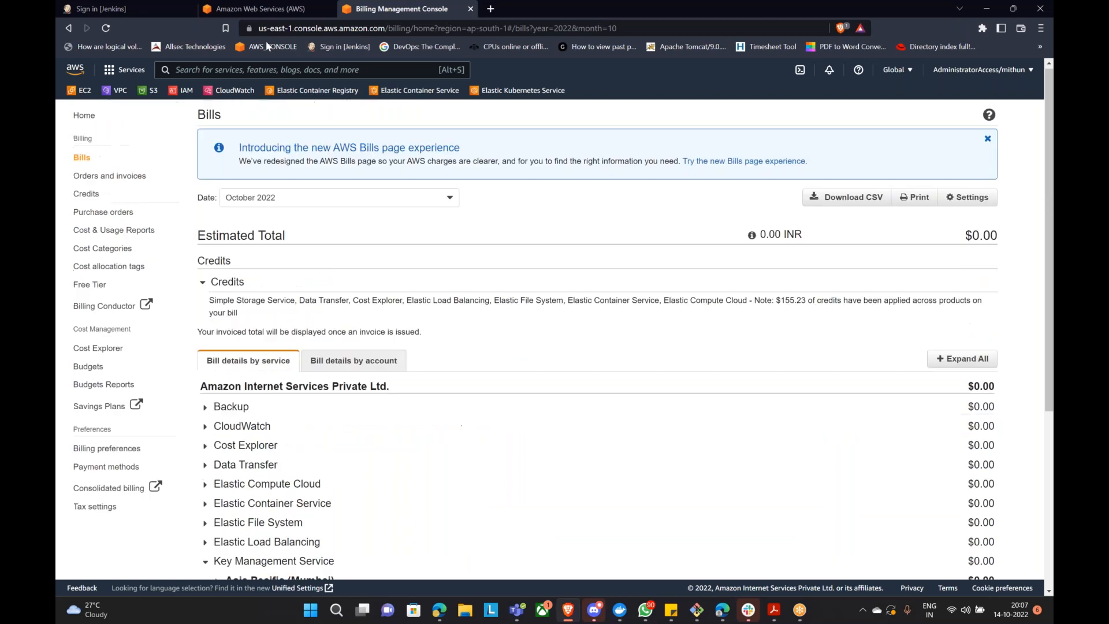
click(81, 90)
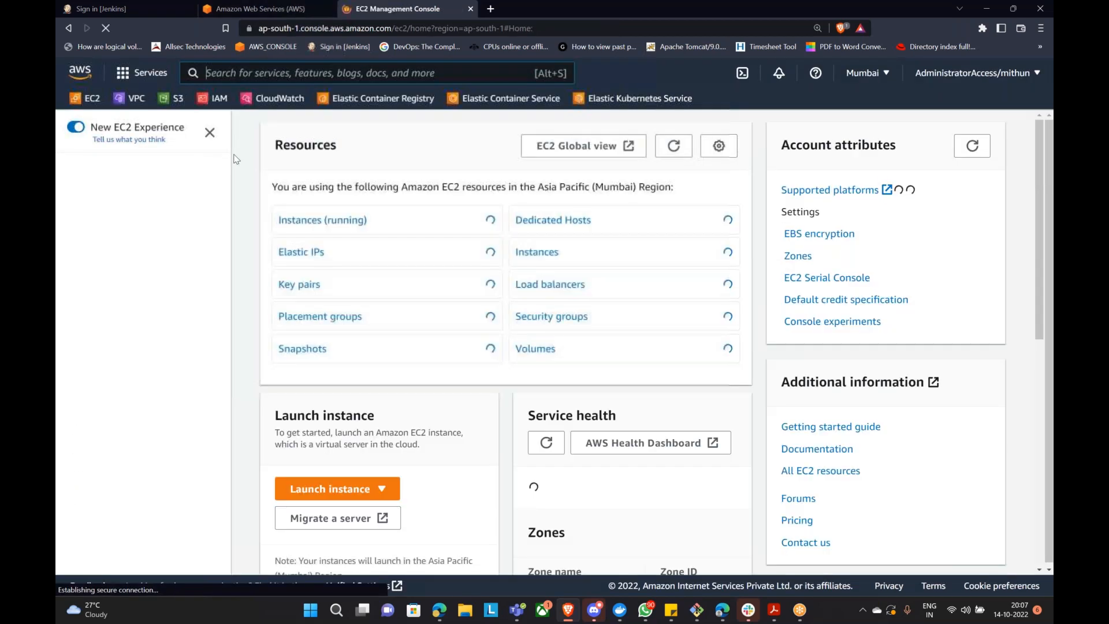
click(548, 284)
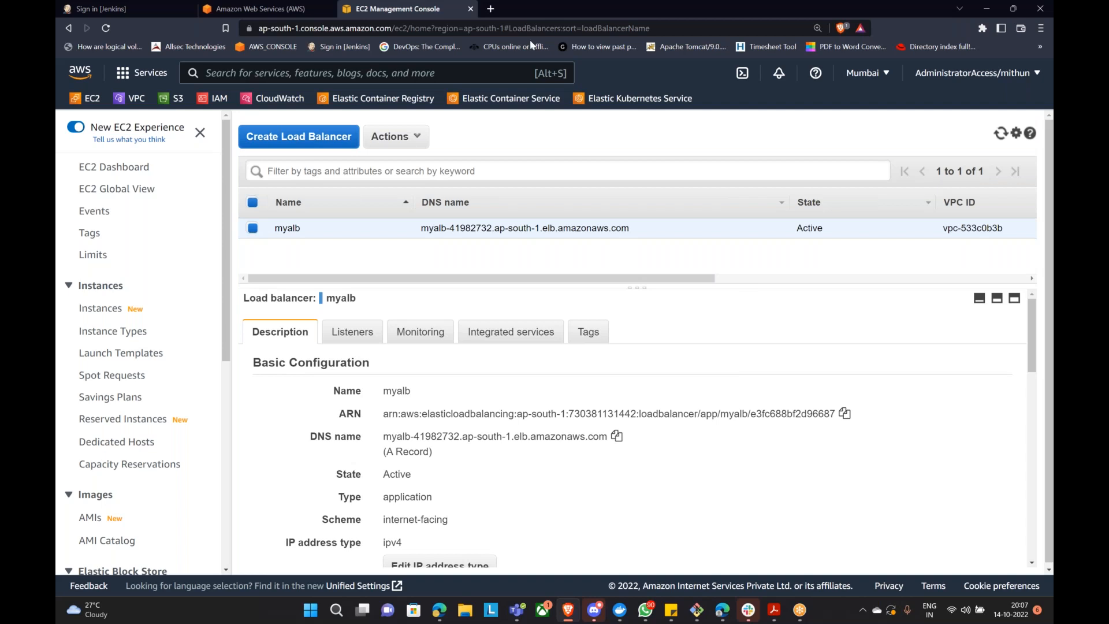
click(338, 20)
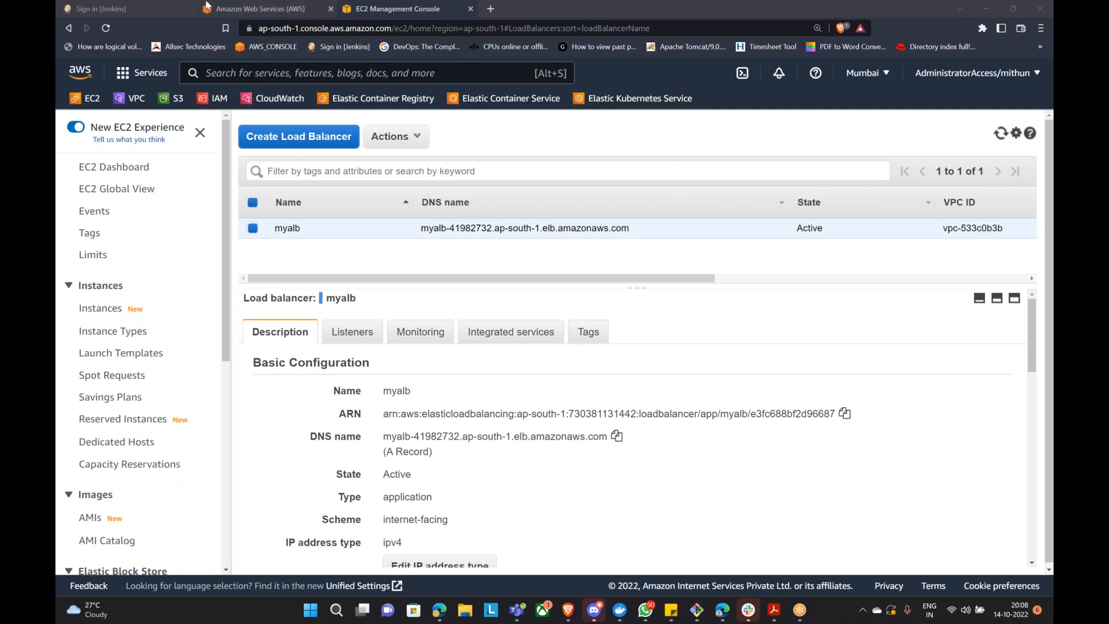
Step: Check the Jenkins unlock page served through myalb, then go back to the AWS access portal
click(149, 6)
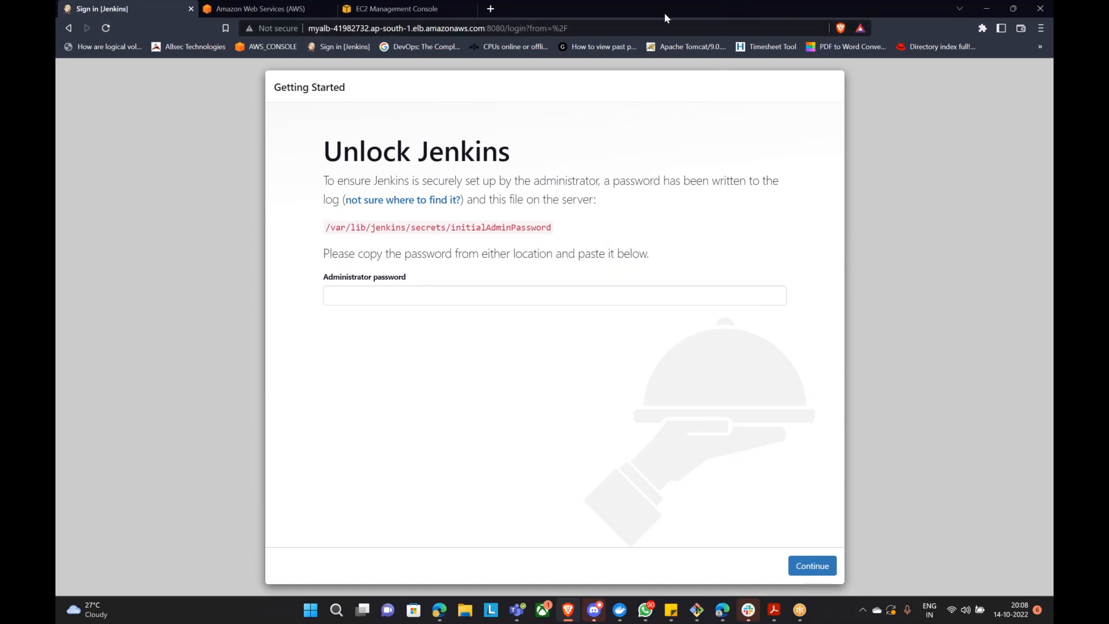
click(207, 11)
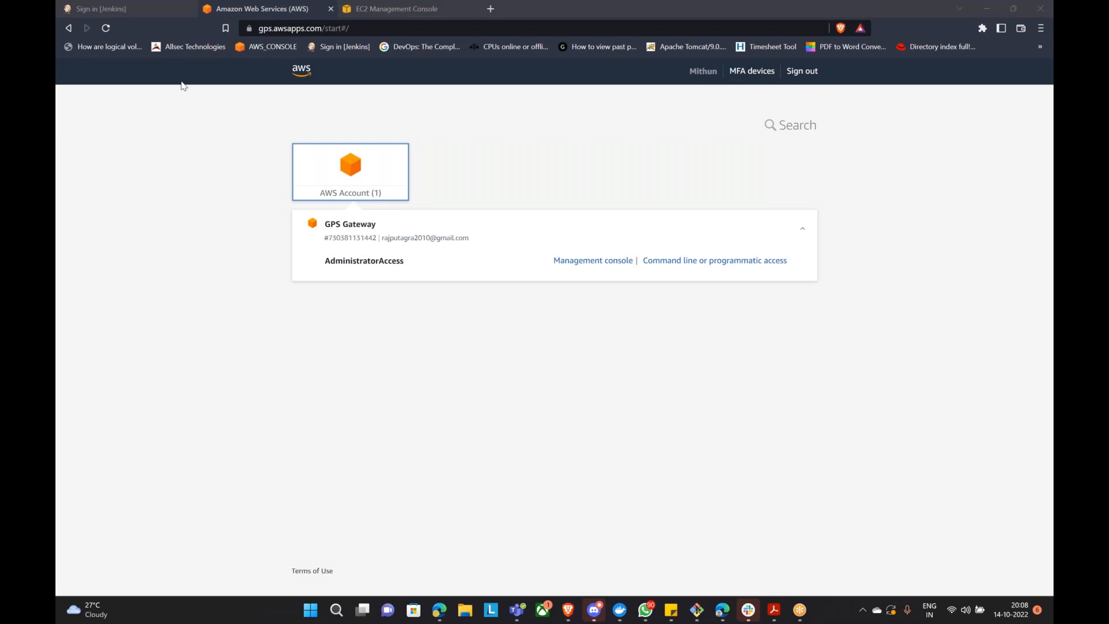
Step: Search Google for 'network load balancer aws' in a new tab
click(490, 10)
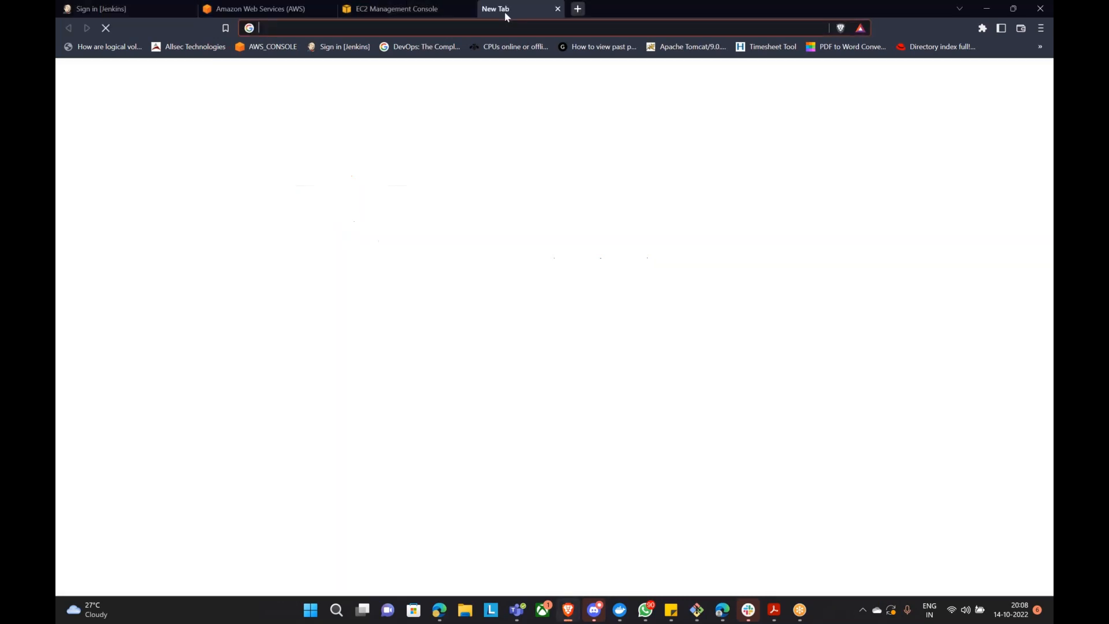
text(netw)
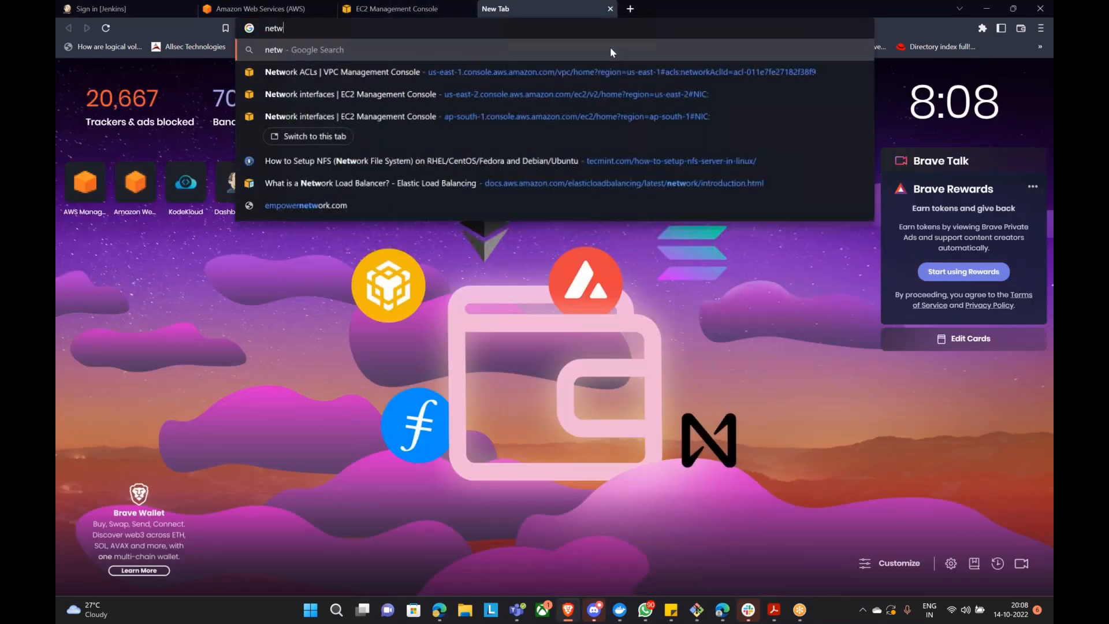
text(ork lpad balancer)
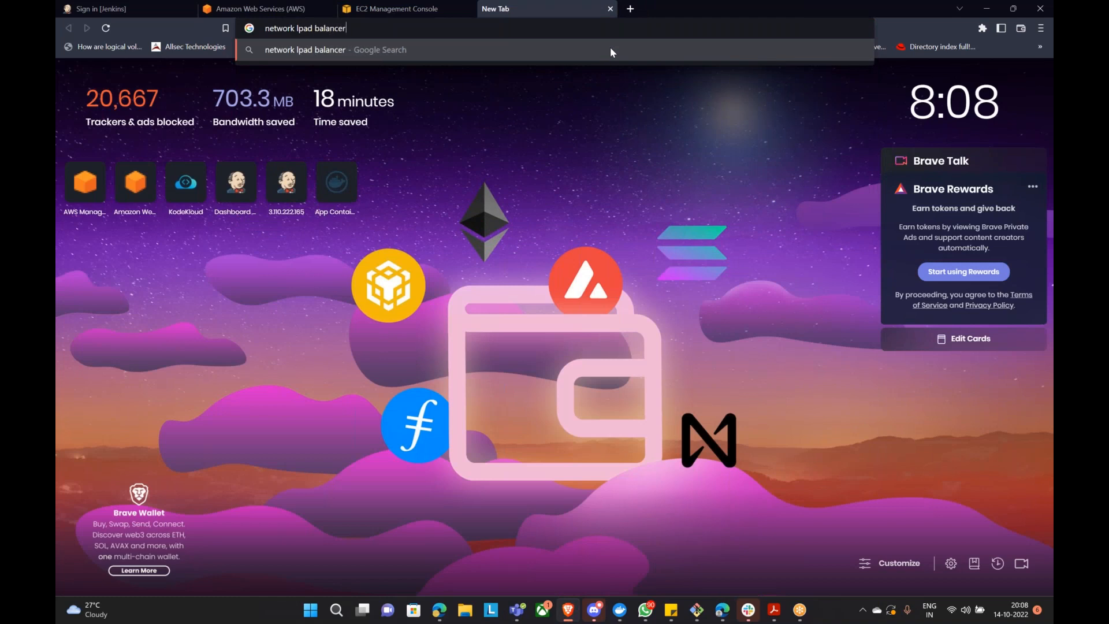
key(Return)
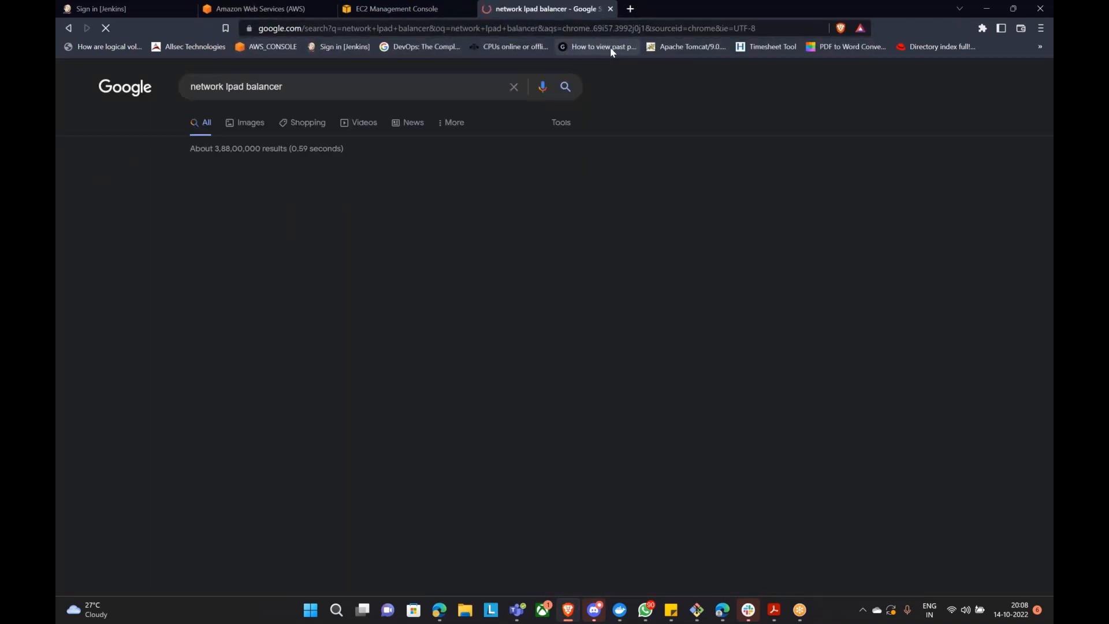
click(345, 88)
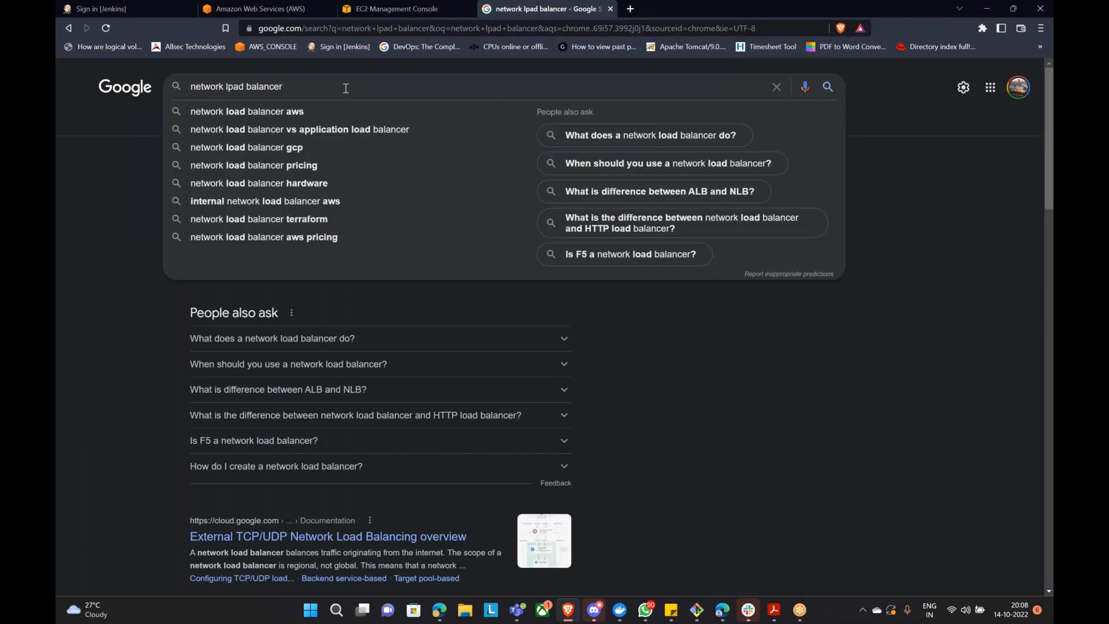
click(343, 111)
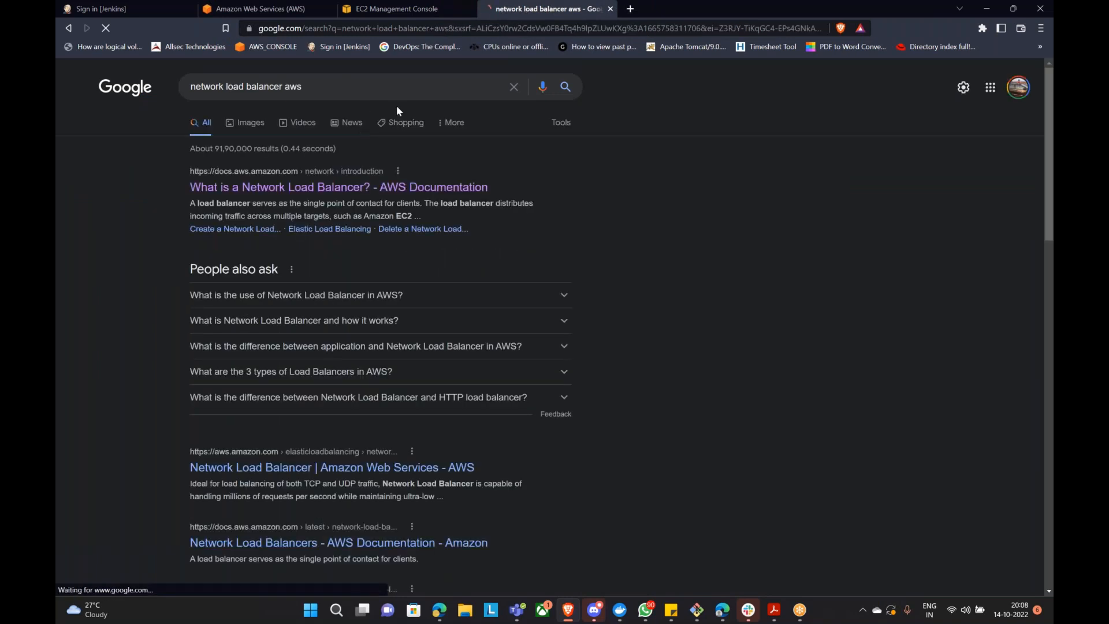
Step: Refine the search to 'network load balancer aws hands on' and browse the results
click(359, 86)
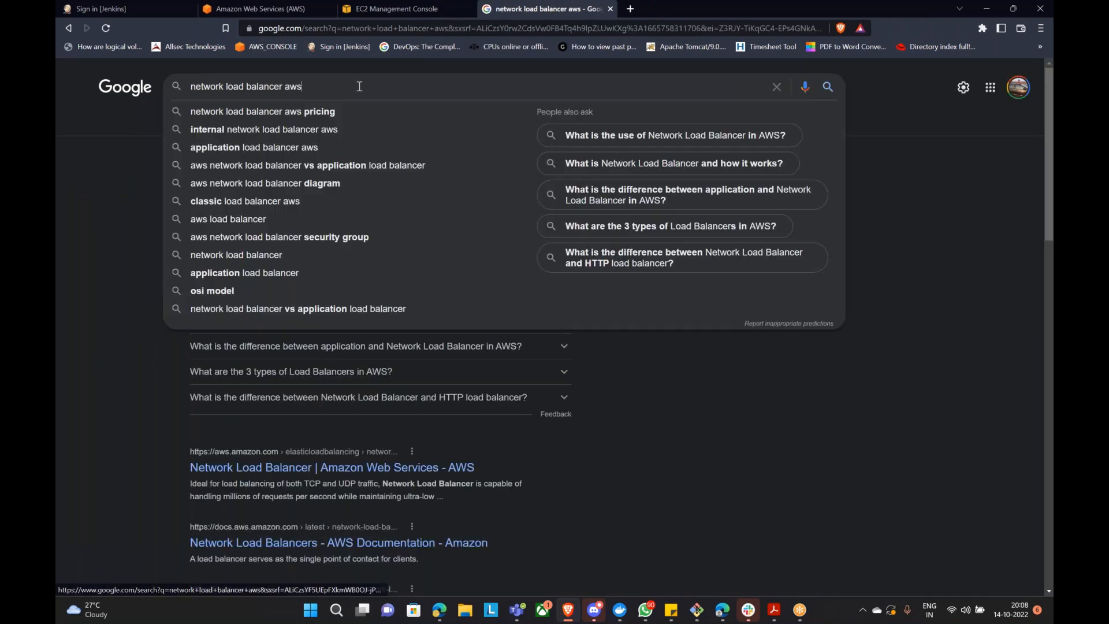
text(hands)
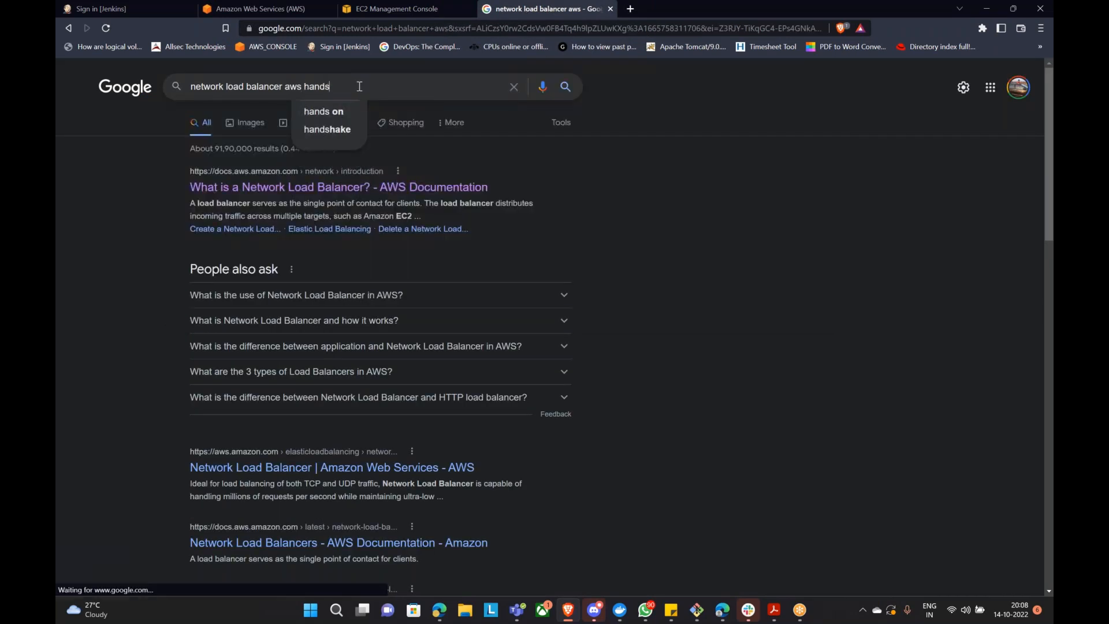
click(323, 111)
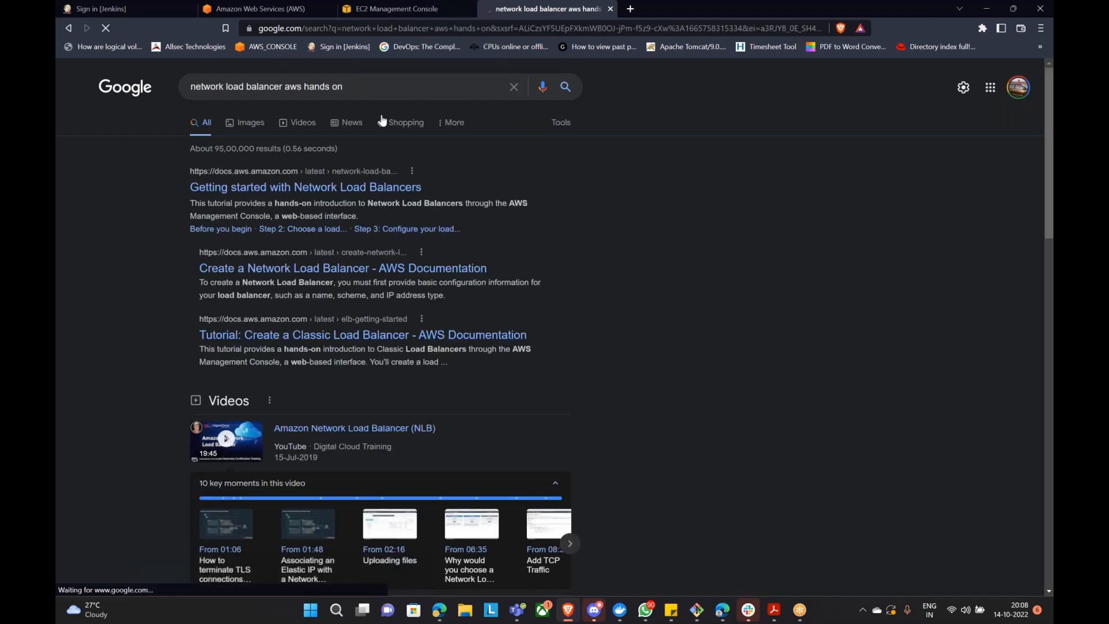
scroll(444, 110, down, 3)
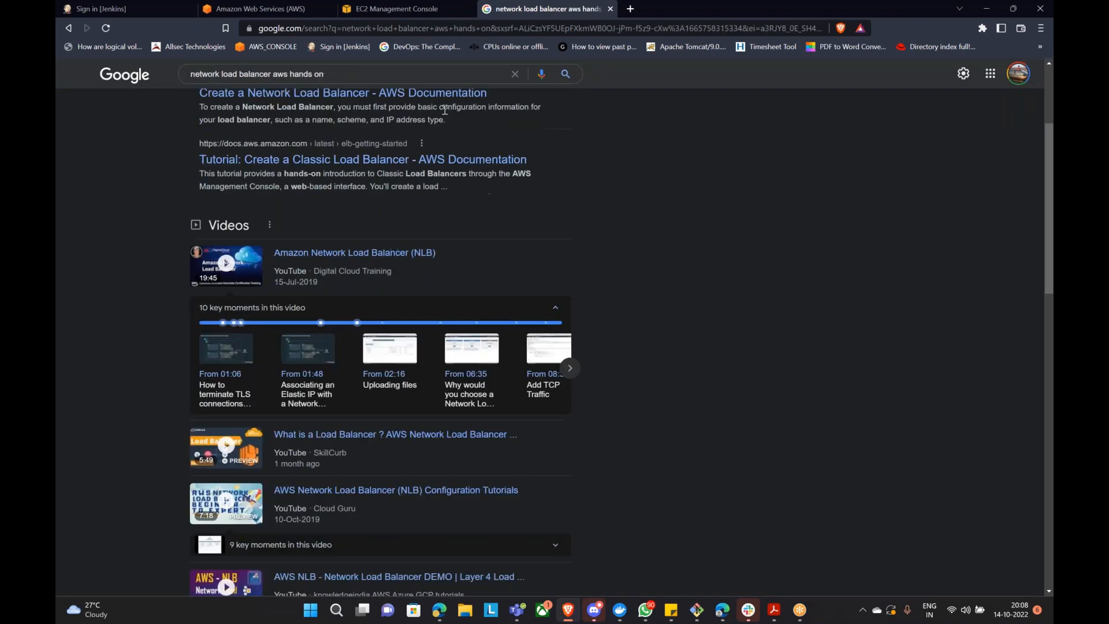
scroll(666, 154, down, 10)
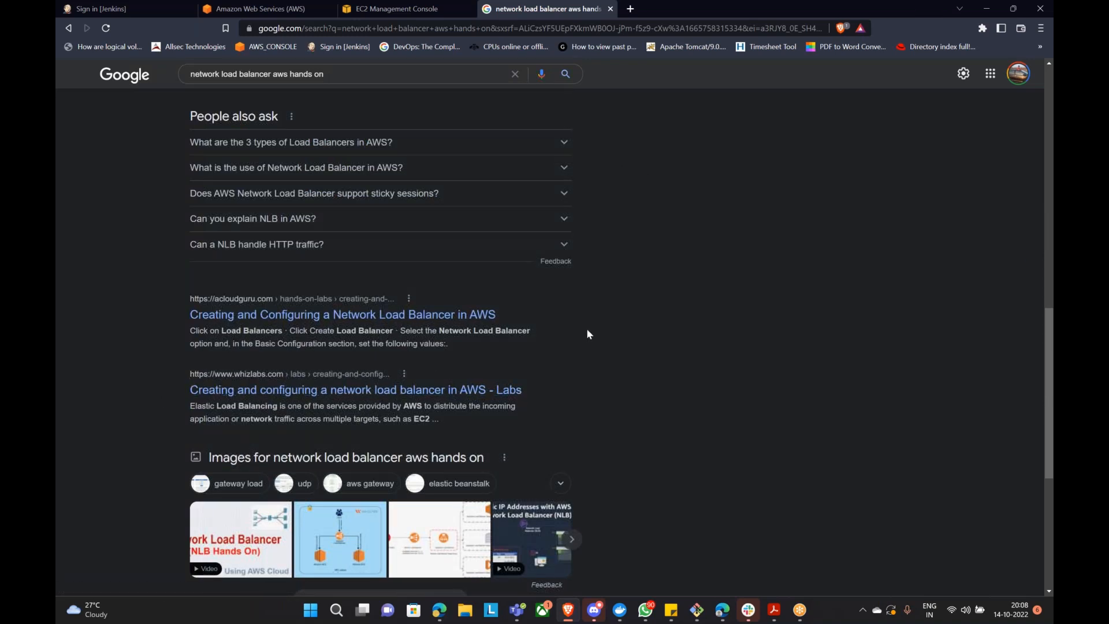
scroll(587, 331, down, 6)
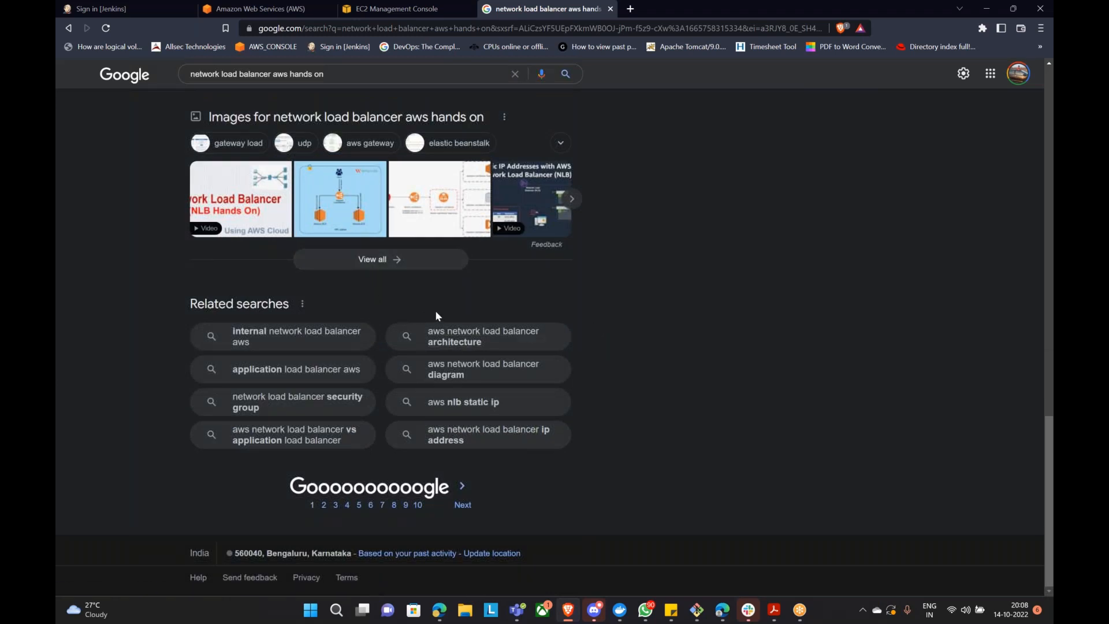
scroll(435, 310, up, 4)
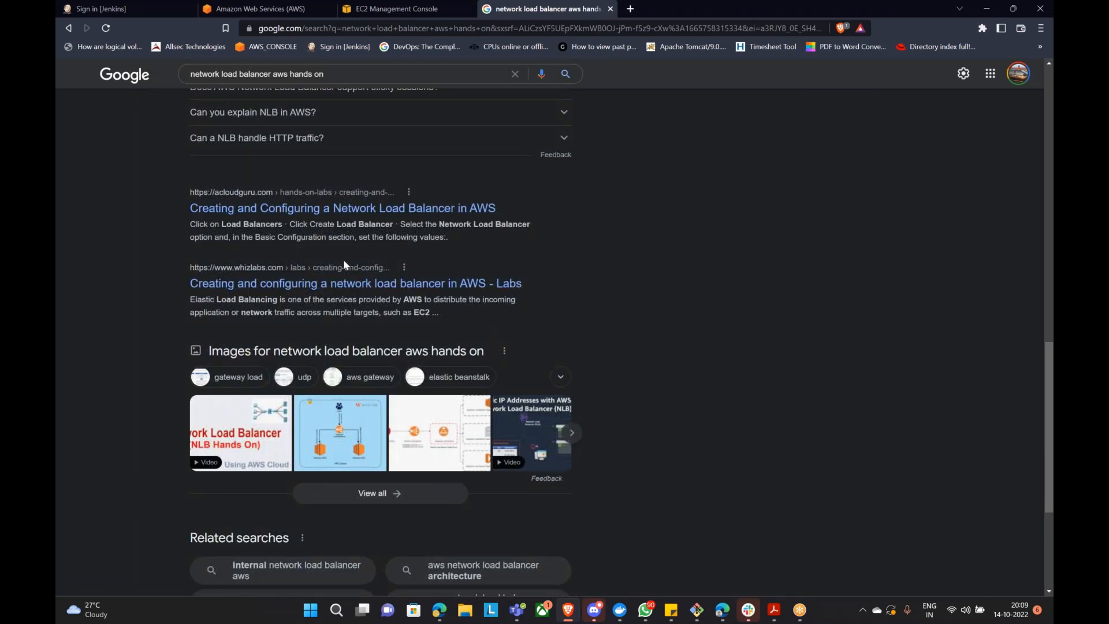
scroll(363, 264, up, 4)
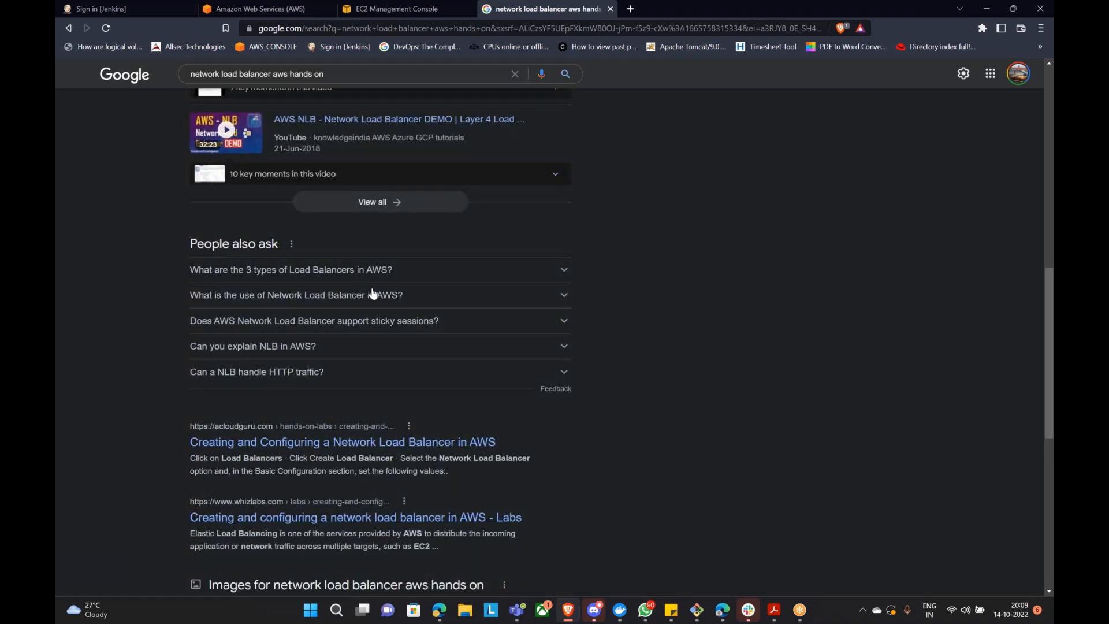
scroll(372, 294, up, 3)
scroll(373, 294, up, 8)
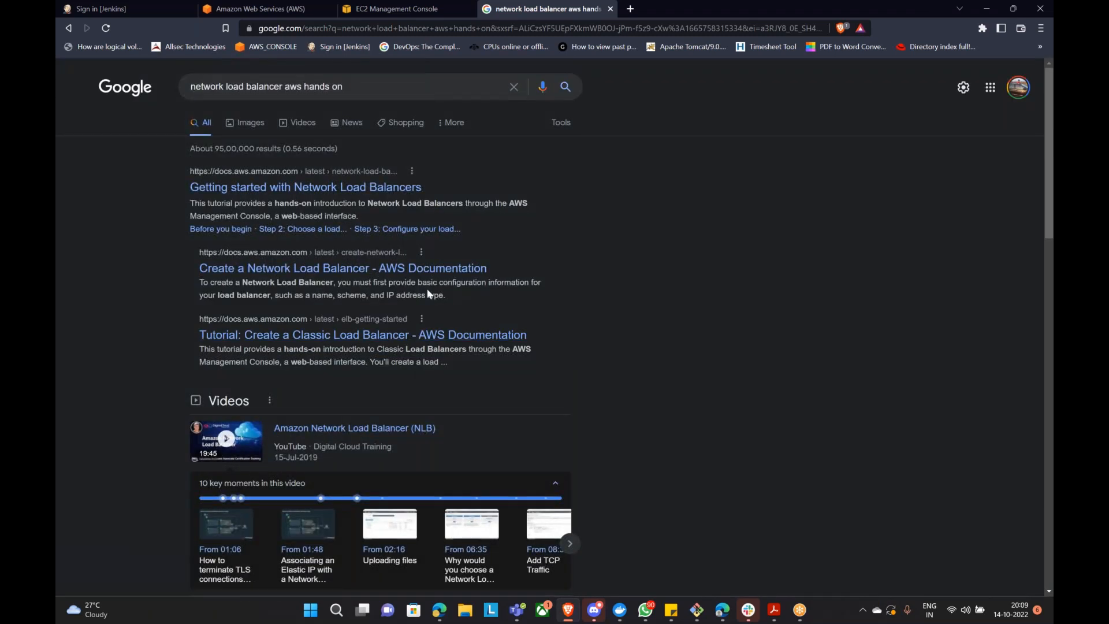
Step: Open the 'Create a Network Load Balancer' guide and highlight its TCP or TCP_UDP protocol choice
click(386, 270)
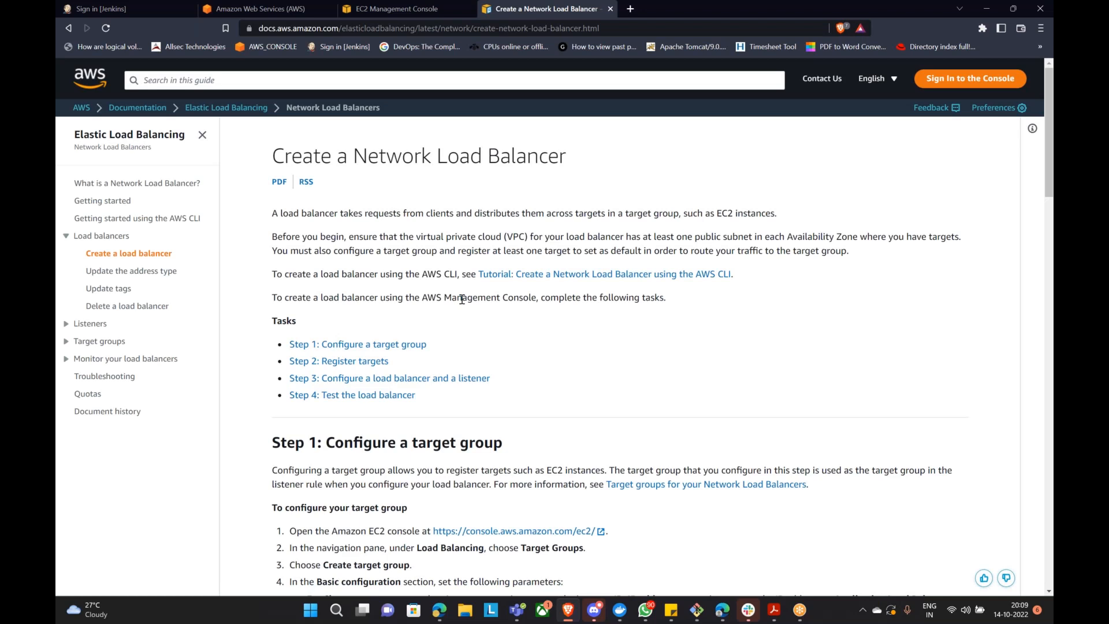
scroll(462, 299, down, 3)
drag(273, 266, 518, 247)
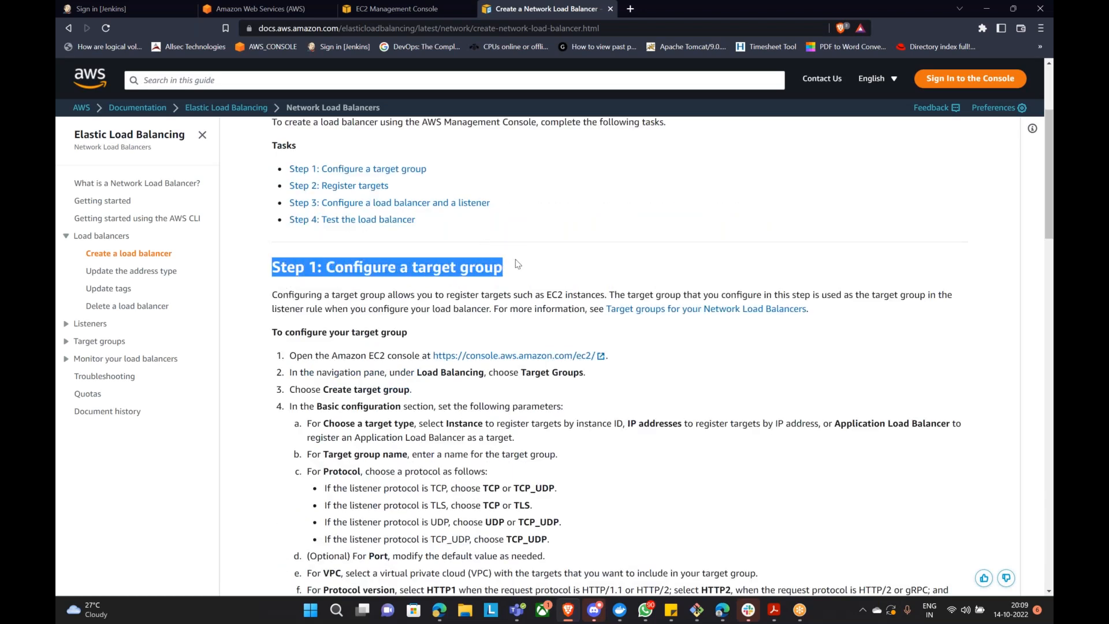
scroll(314, 487, down, 1)
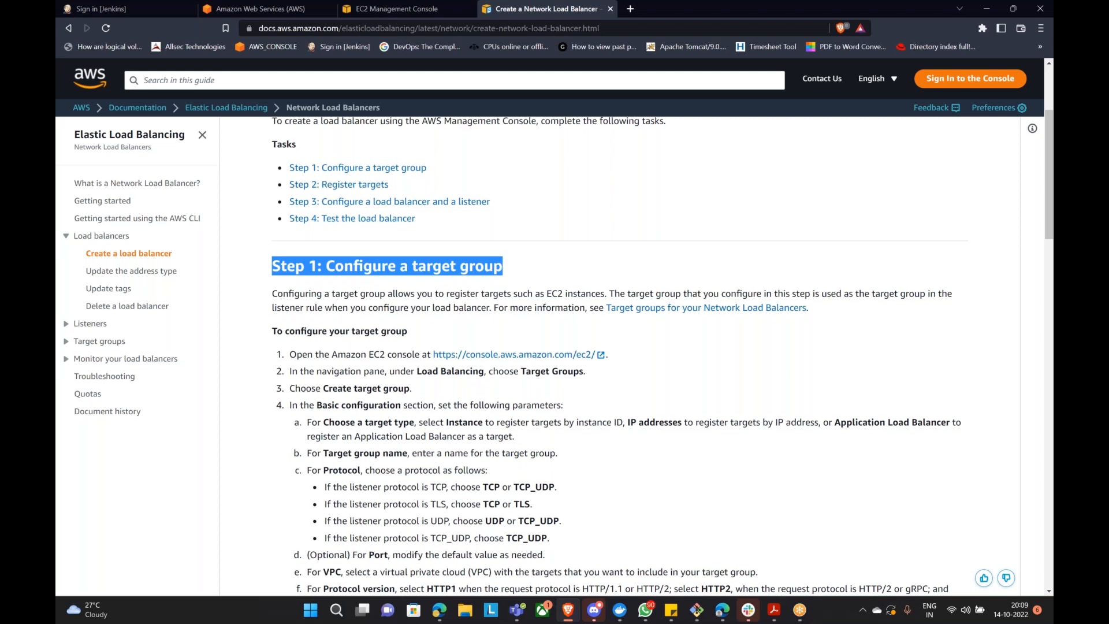
scroll(528, 312, down, 3)
drag(481, 310, 568, 311)
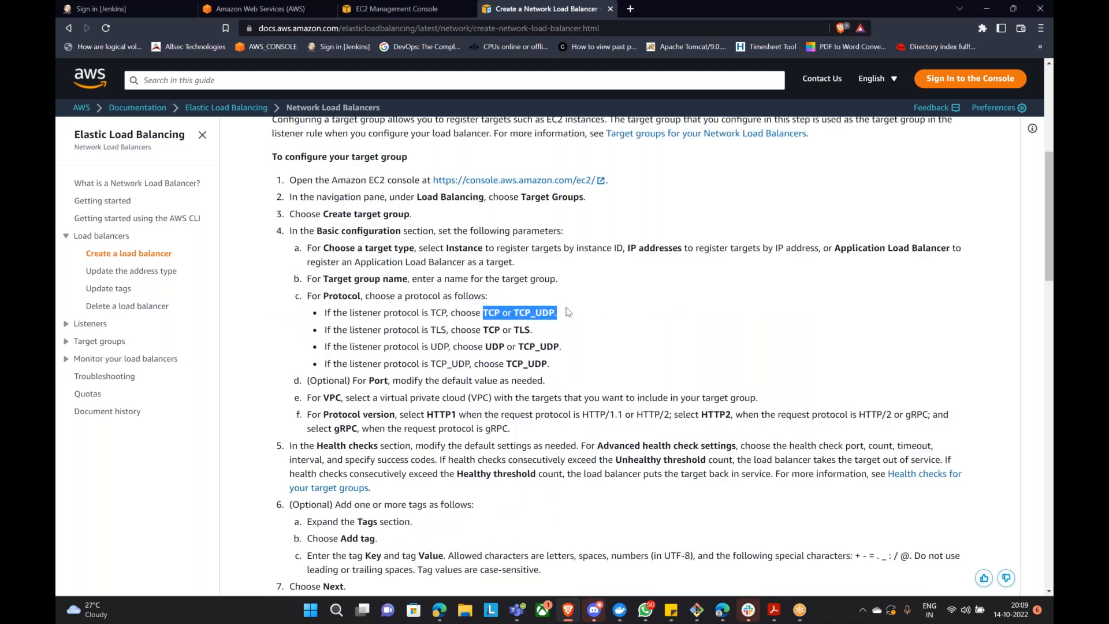
Step: Read through the remaining guide steps, then return to the EC2 load balancers tab
scroll(569, 312, down, 2)
scroll(566, 312, down, 3)
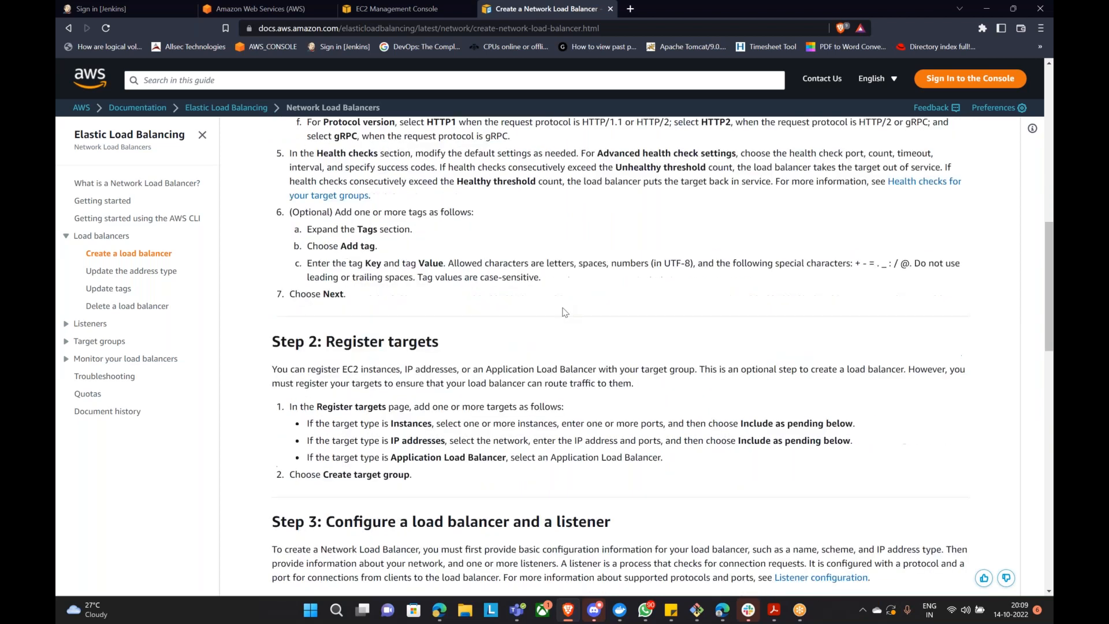
scroll(565, 311, down, 2)
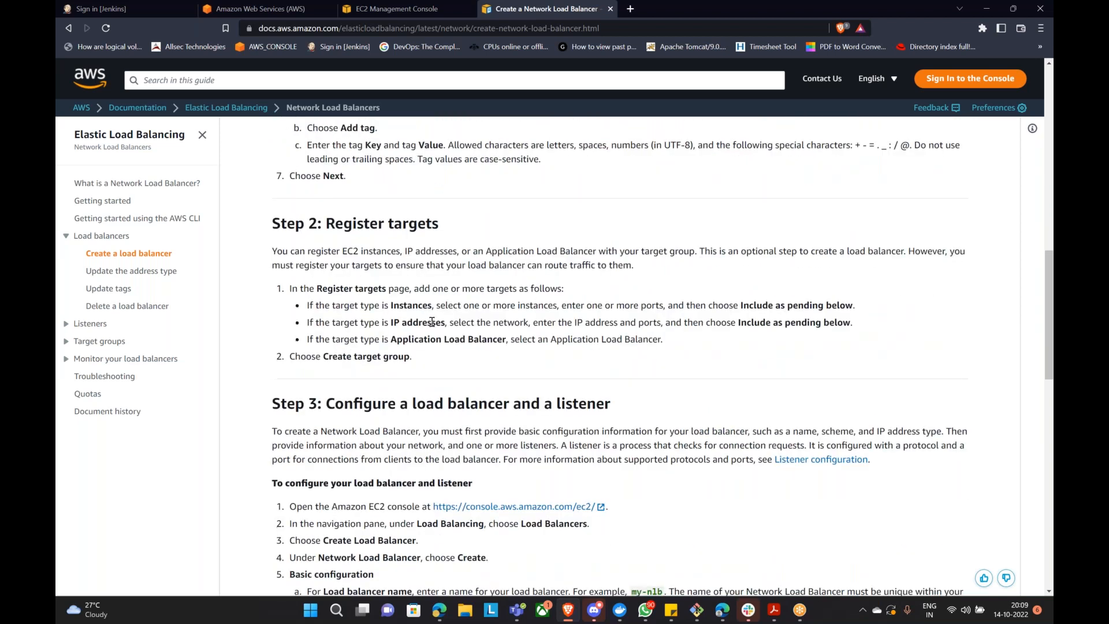
scroll(432, 322, down, 3)
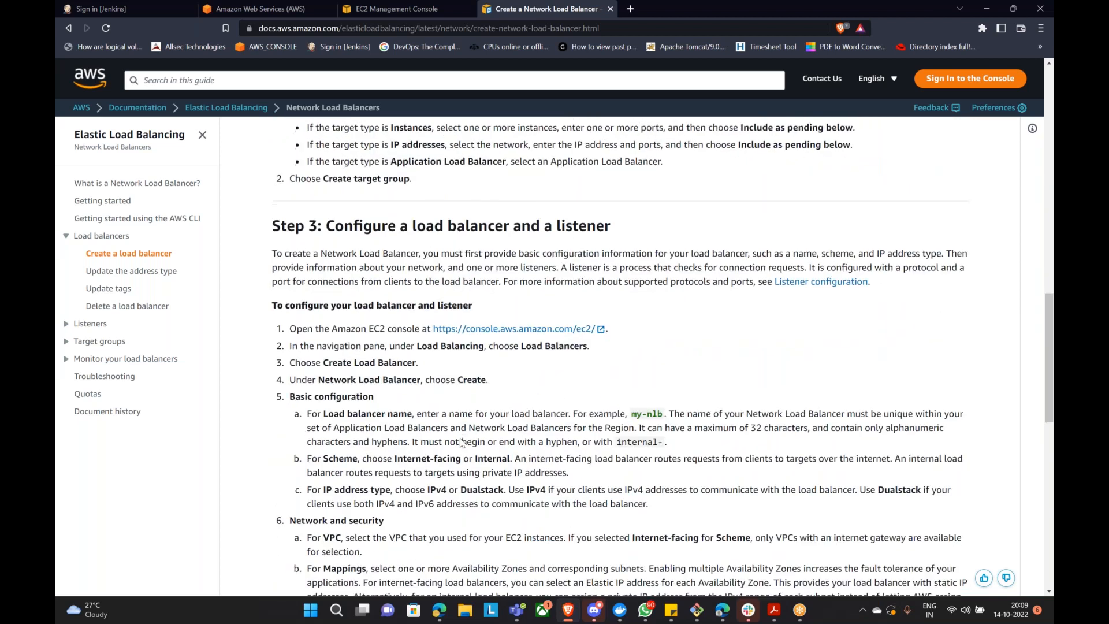
scroll(462, 442, down, 3)
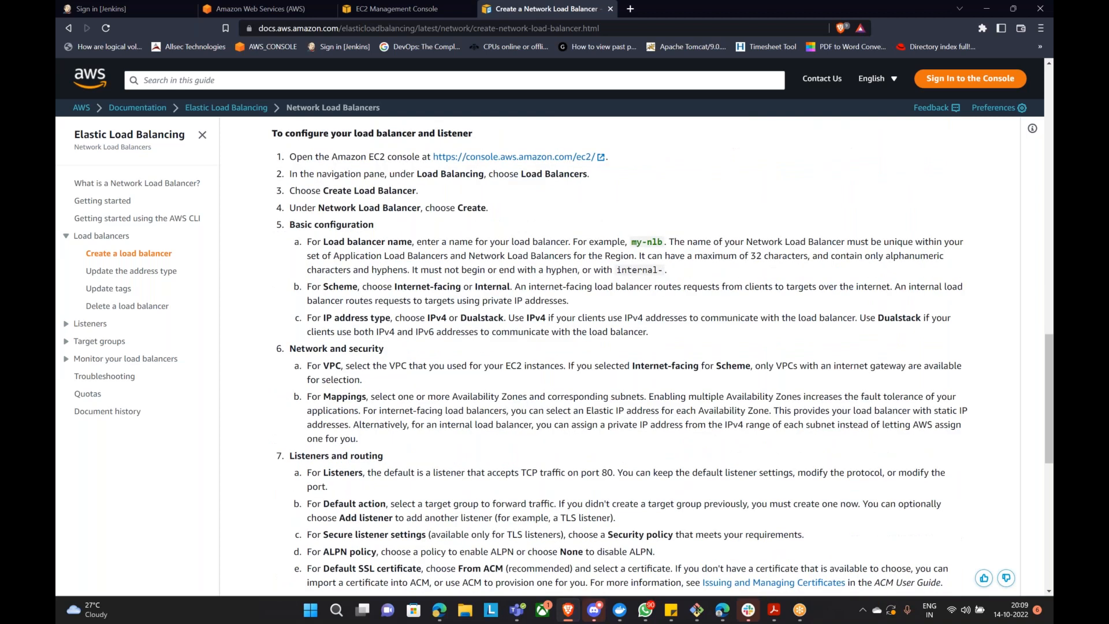
scroll(462, 442, down, 3)
scroll(462, 442, up, 4)
click(410, 9)
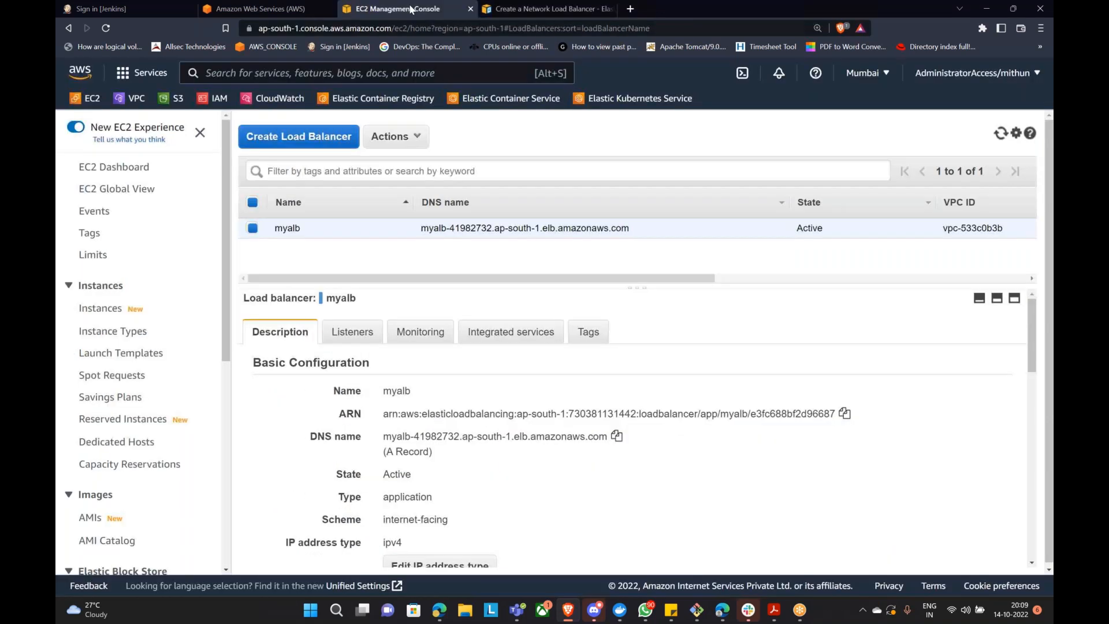
Step: Go from the guide to EC2's Target Groups list and begin creating a new target group
scroll(173, 442, down, 4)
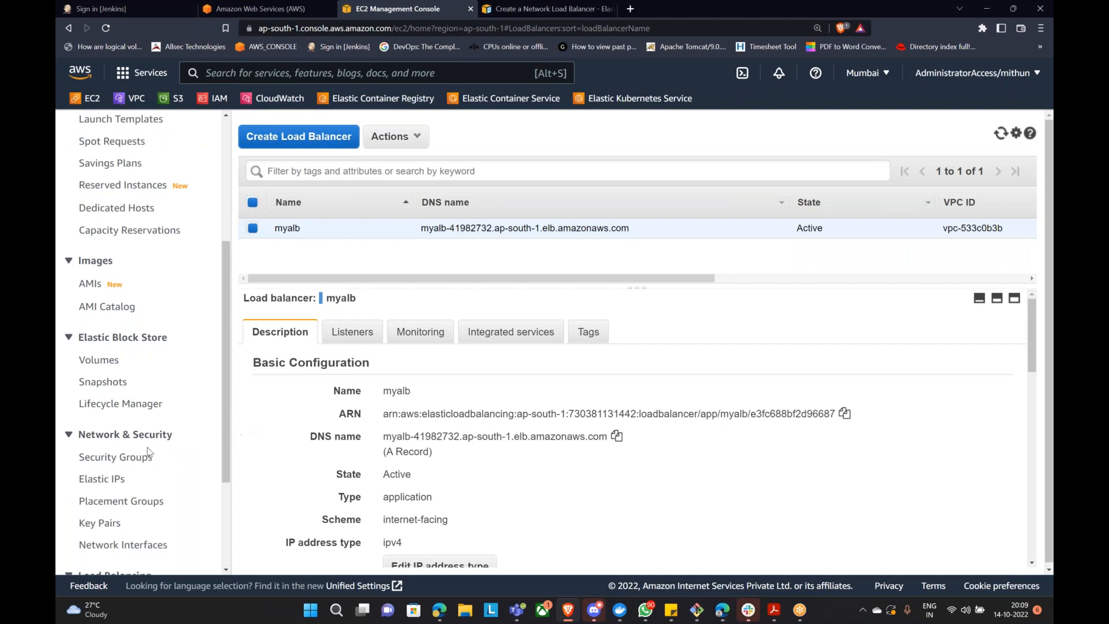
scroll(149, 452, down, 3)
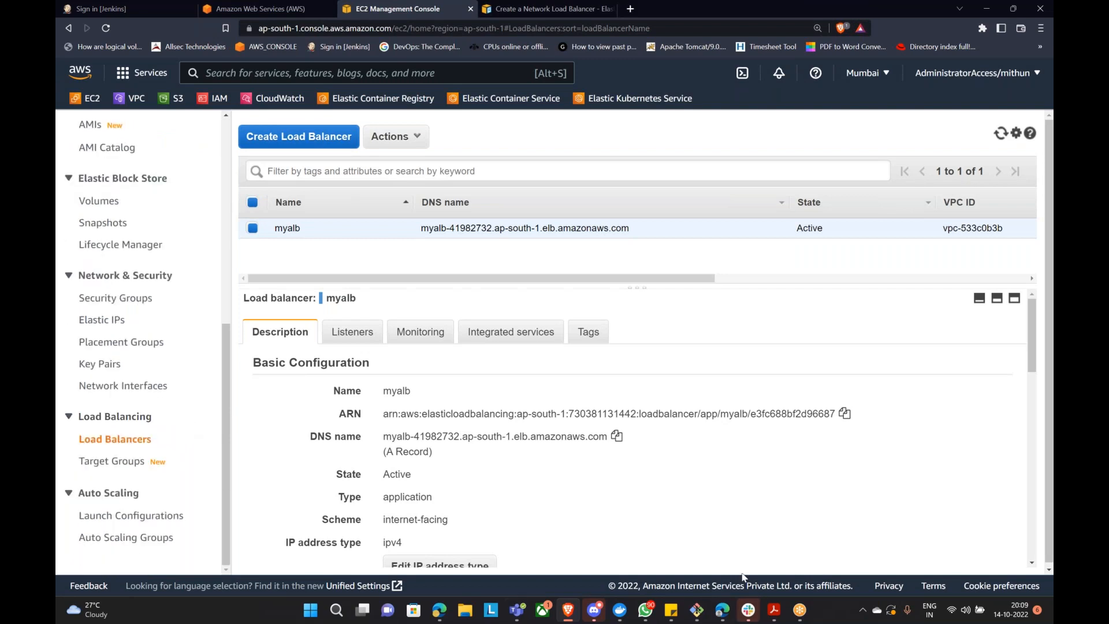
click(554, 8)
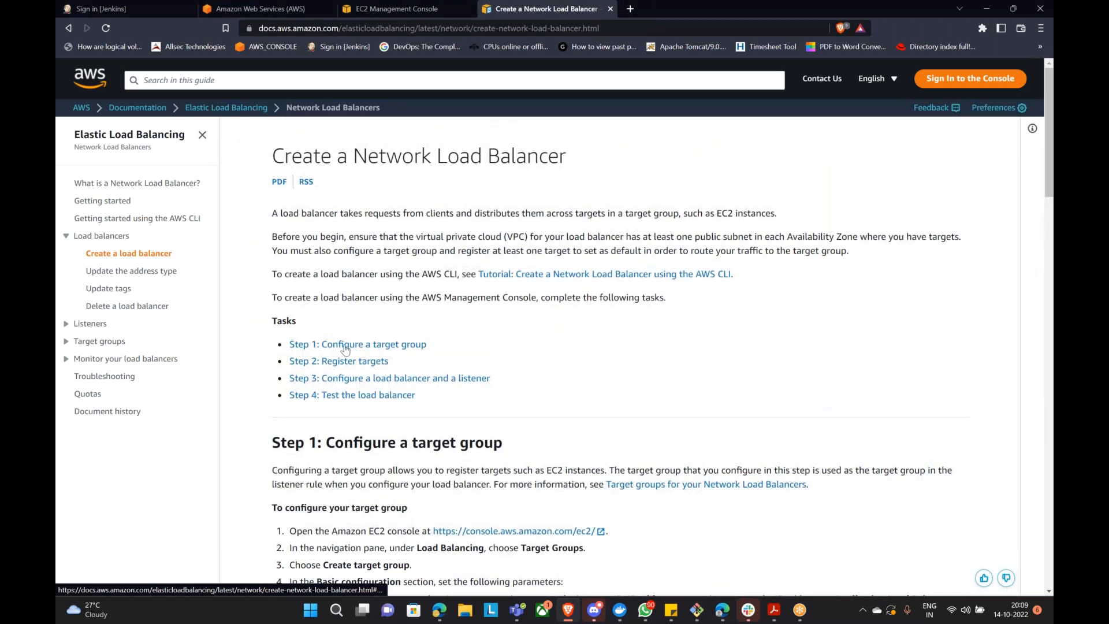
click(398, 9)
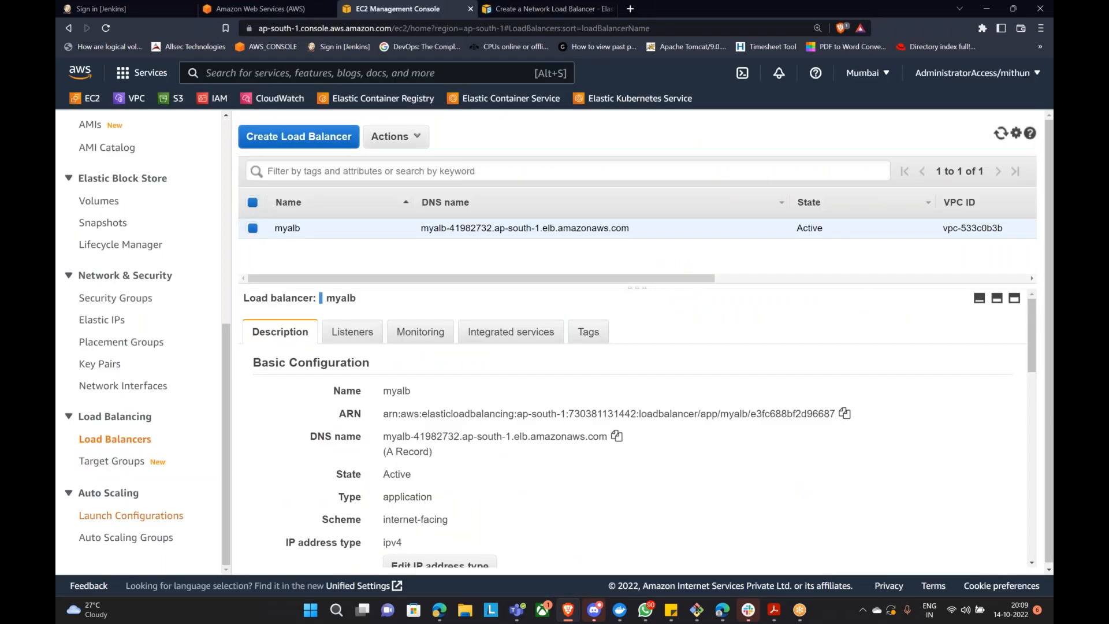
scroll(132, 493, up, 4)
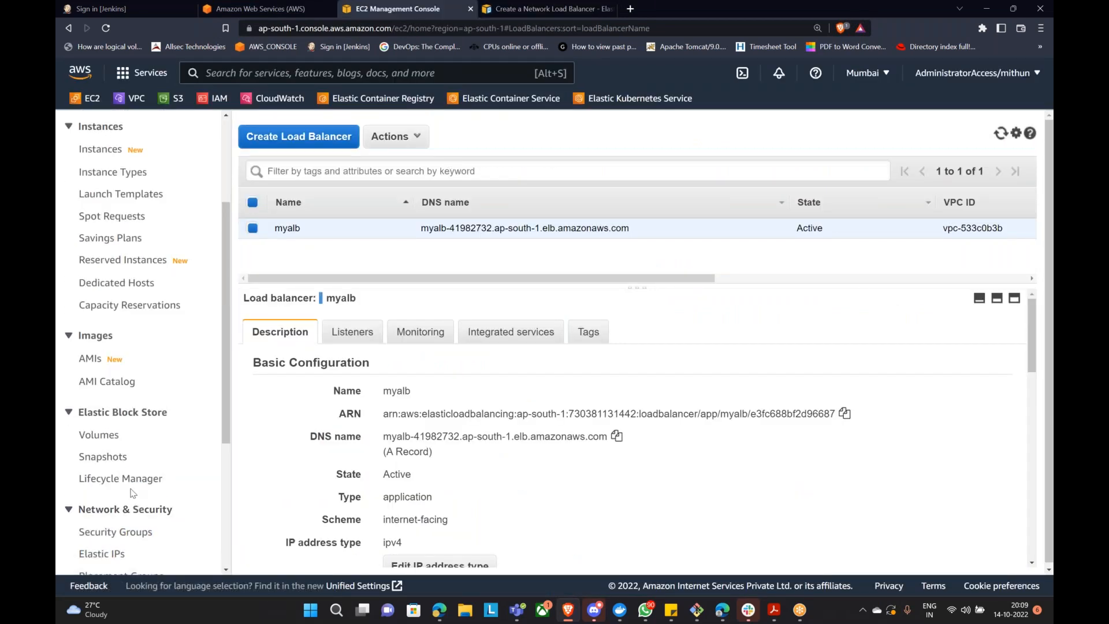
scroll(132, 493, down, 4)
click(124, 461)
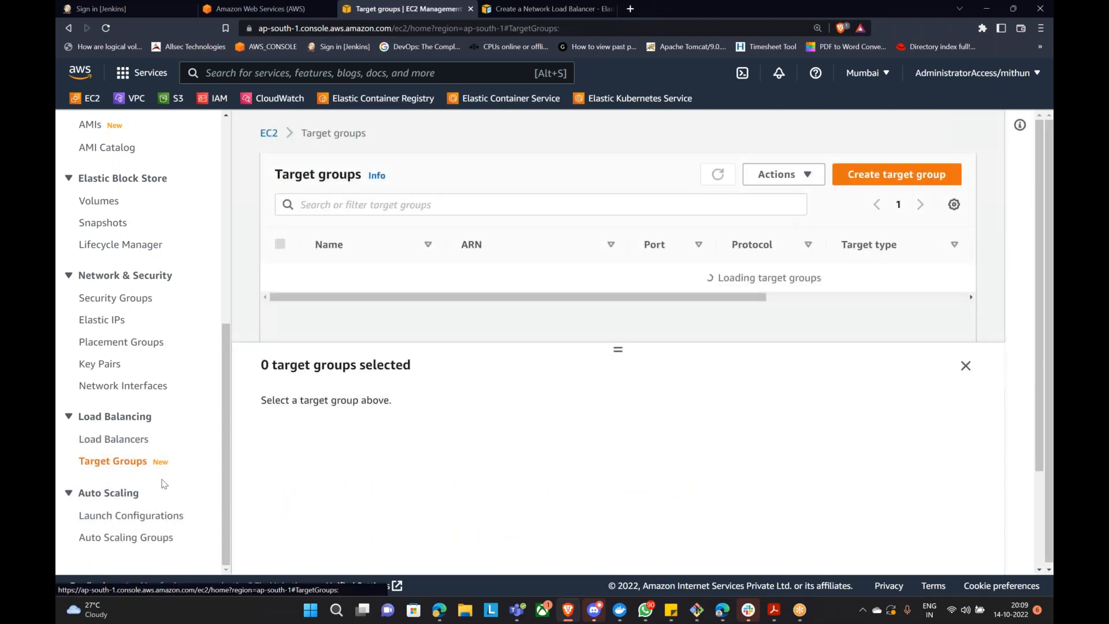
click(881, 181)
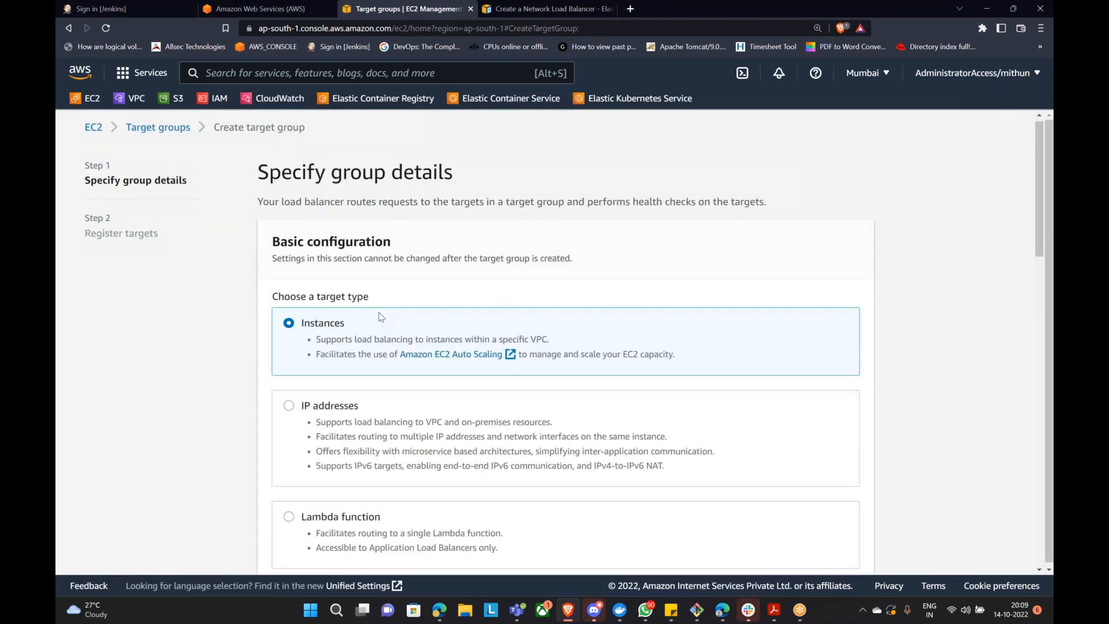
Step: Set the instance target group to TCP on port 8080, keeping TCP health checks
scroll(378, 312, down, 3)
scroll(333, 216, up, 3)
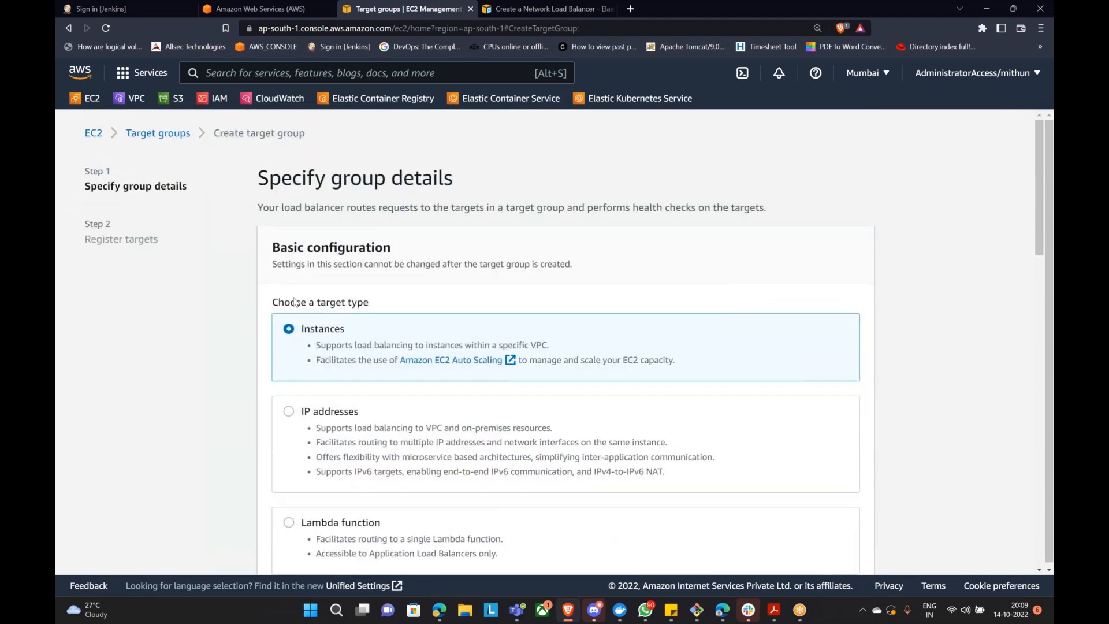
scroll(334, 216, down, 1)
scroll(329, 358, down, 8)
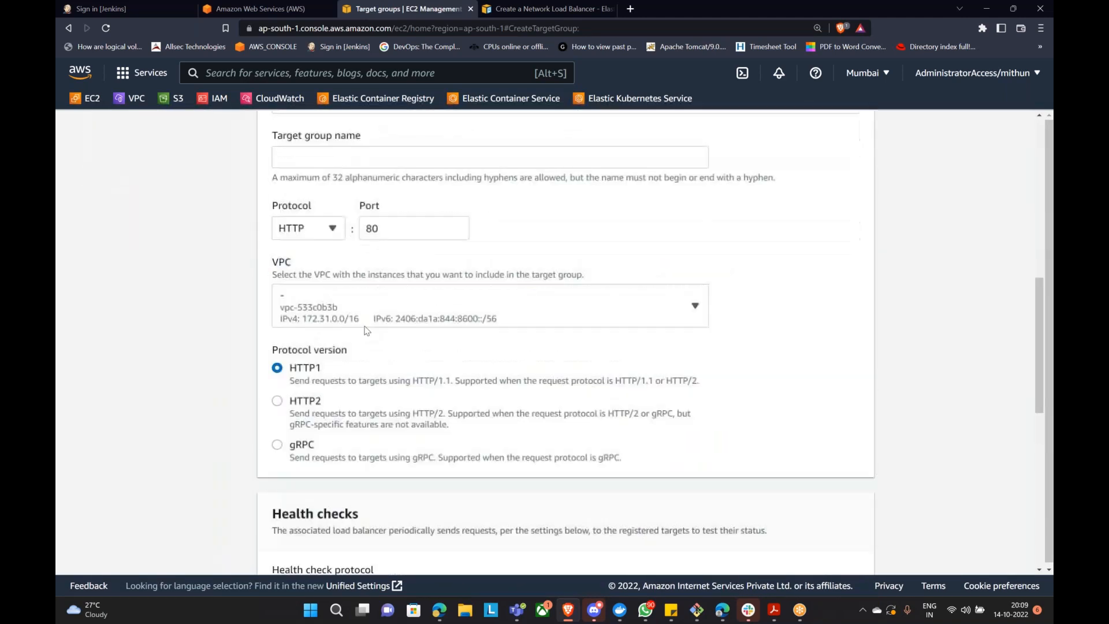
scroll(329, 358, up, 2)
click(323, 362)
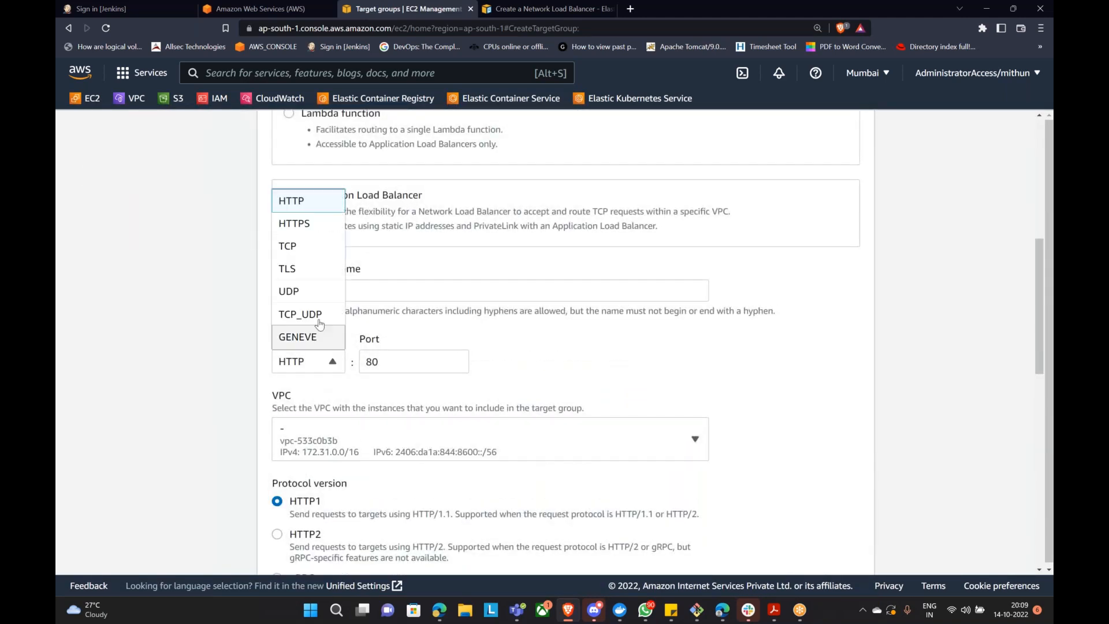
click(316, 247)
scroll(339, 229, down, 3)
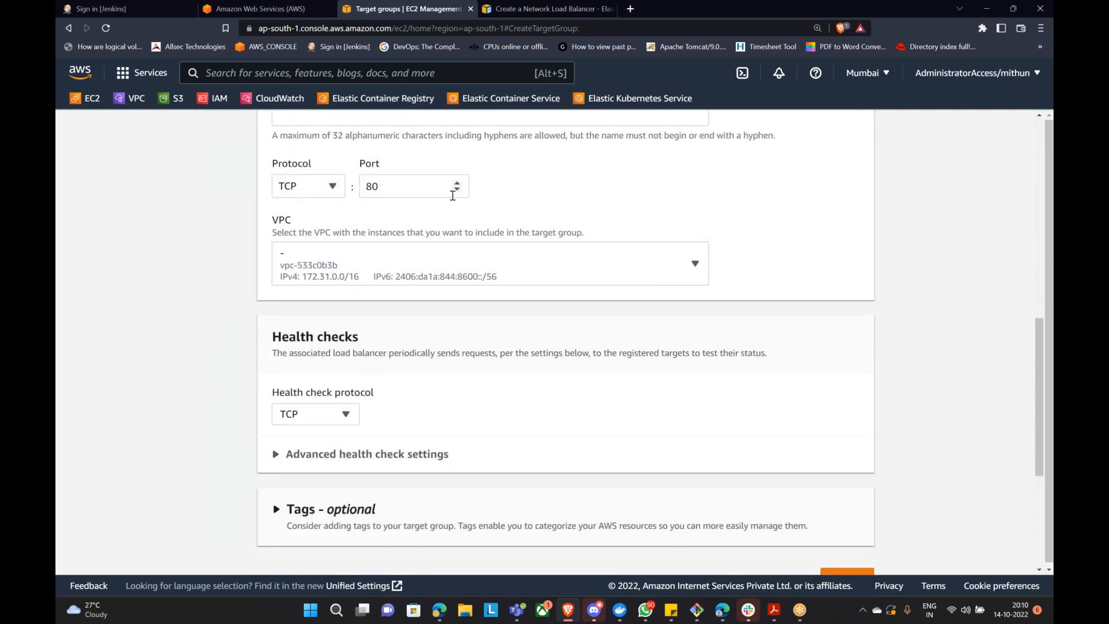
click(424, 187)
text(80)
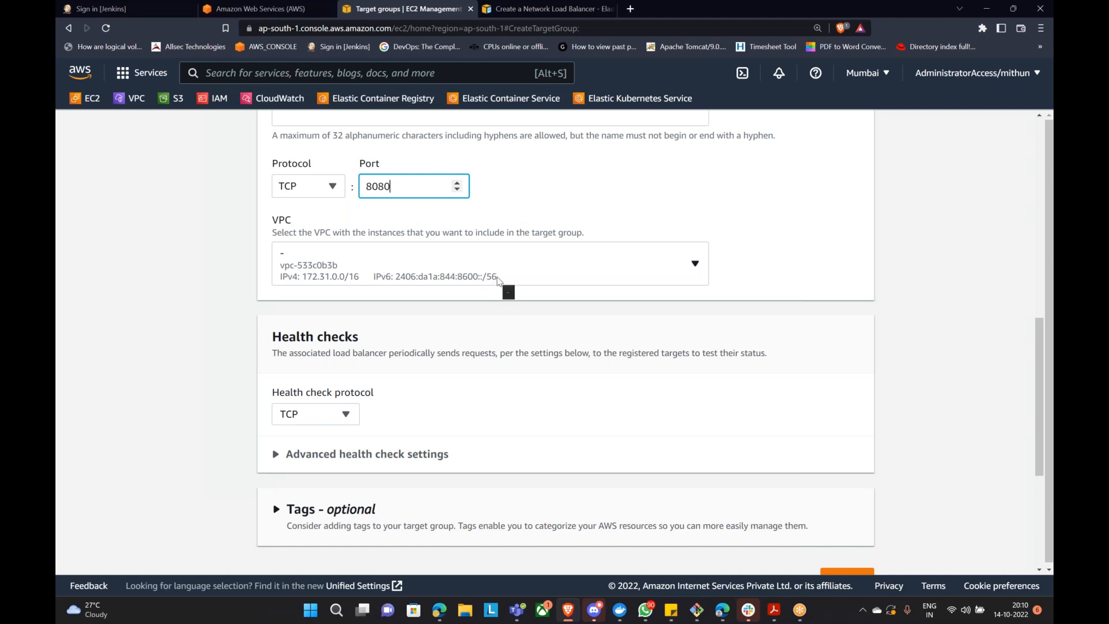
scroll(552, 254, down, 1)
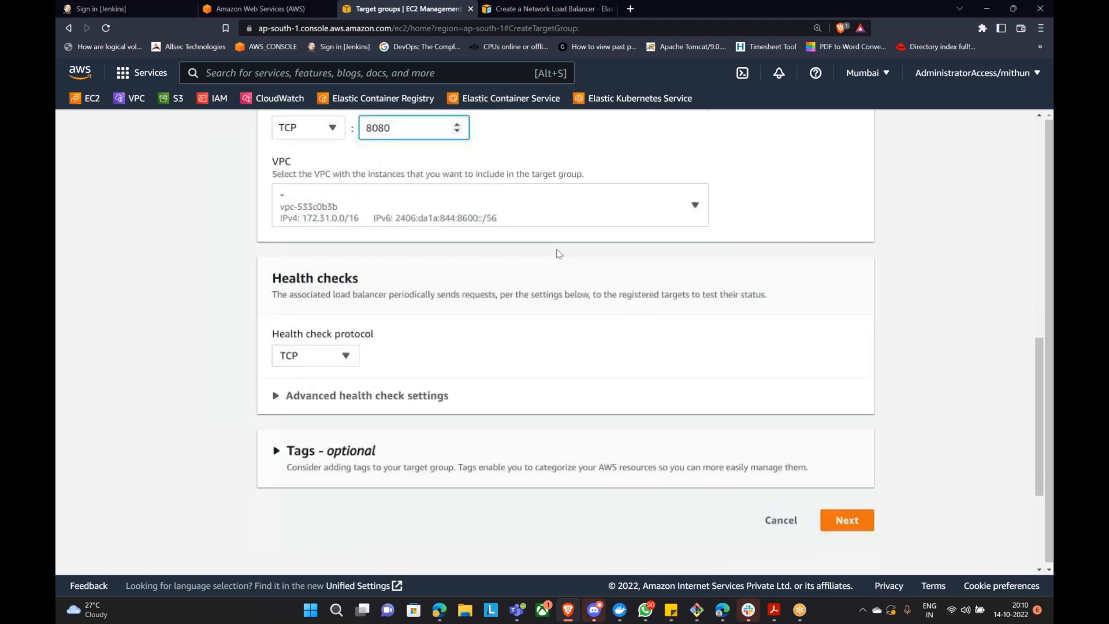
click(345, 355)
click(344, 355)
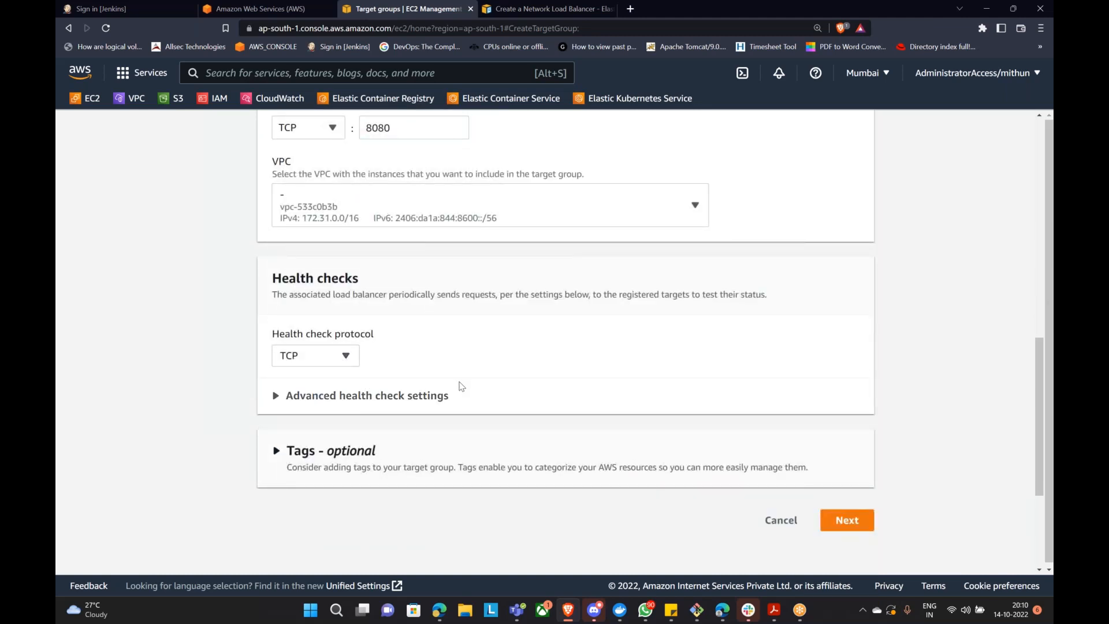
Step: Name the target group NLB-TG
click(851, 524)
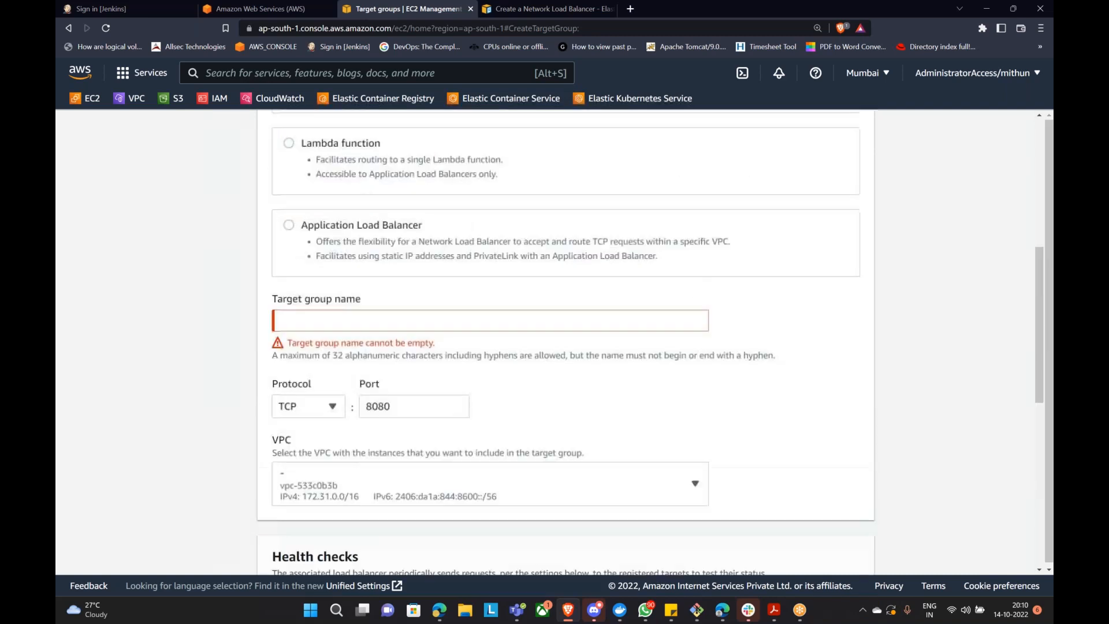
click(374, 329)
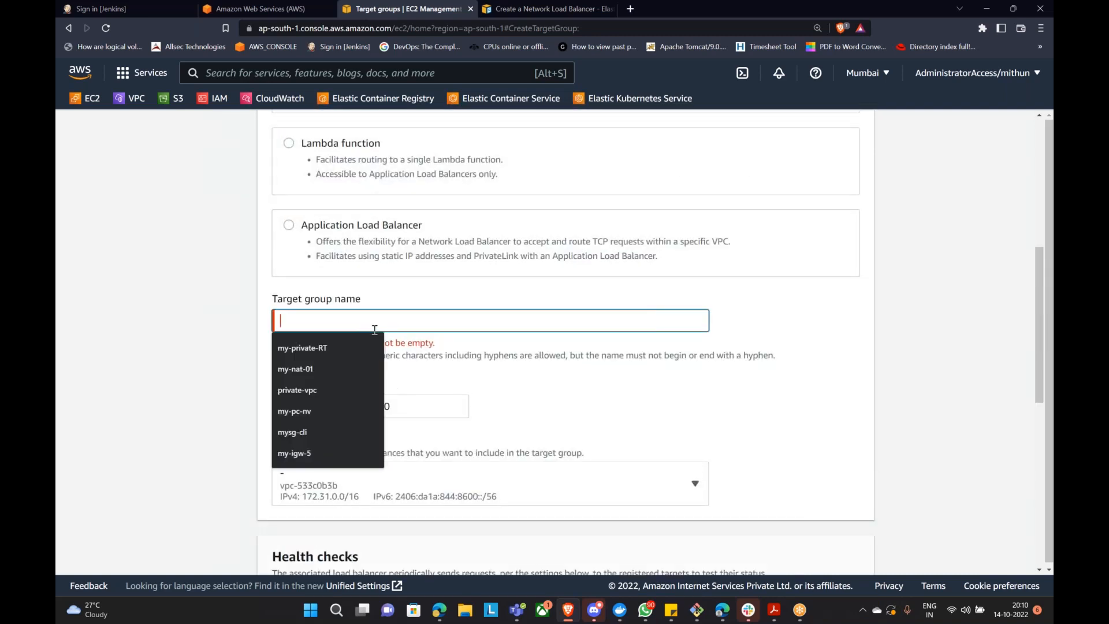
text(TCP)
key(BackSpace)
key(BackSpace)
key(BackSpace)
text(NLB-)
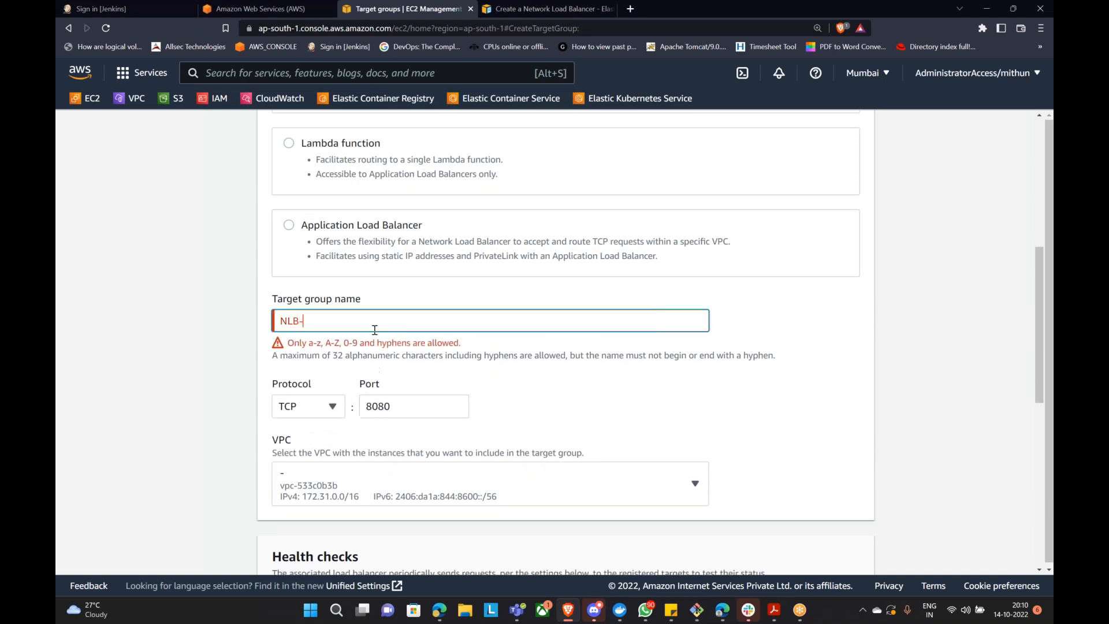
text(TG)
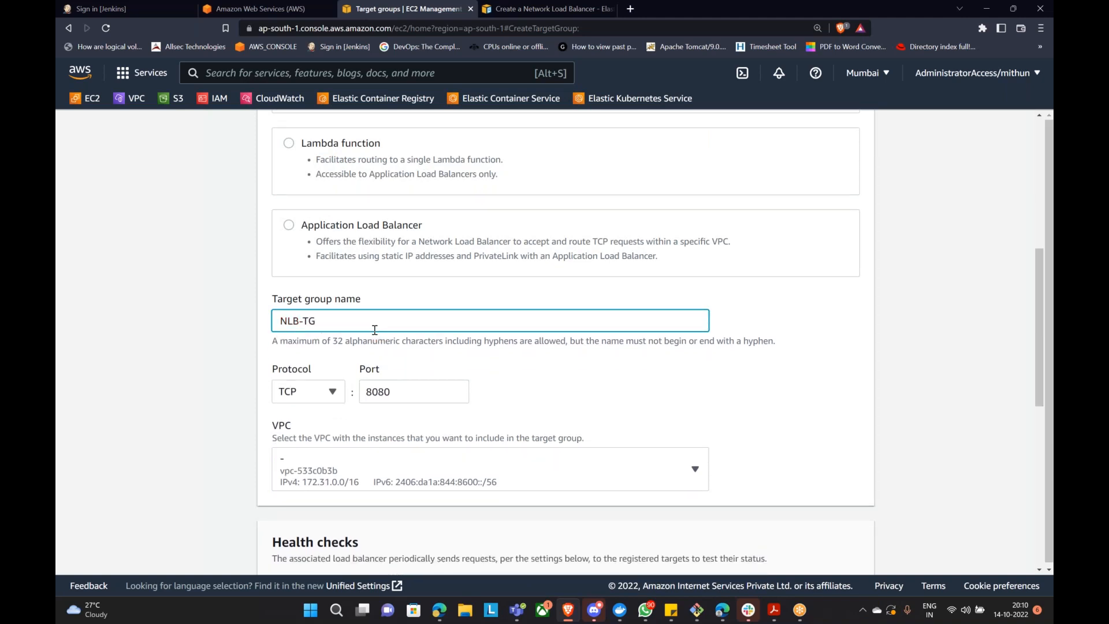
scroll(388, 315, down, 10)
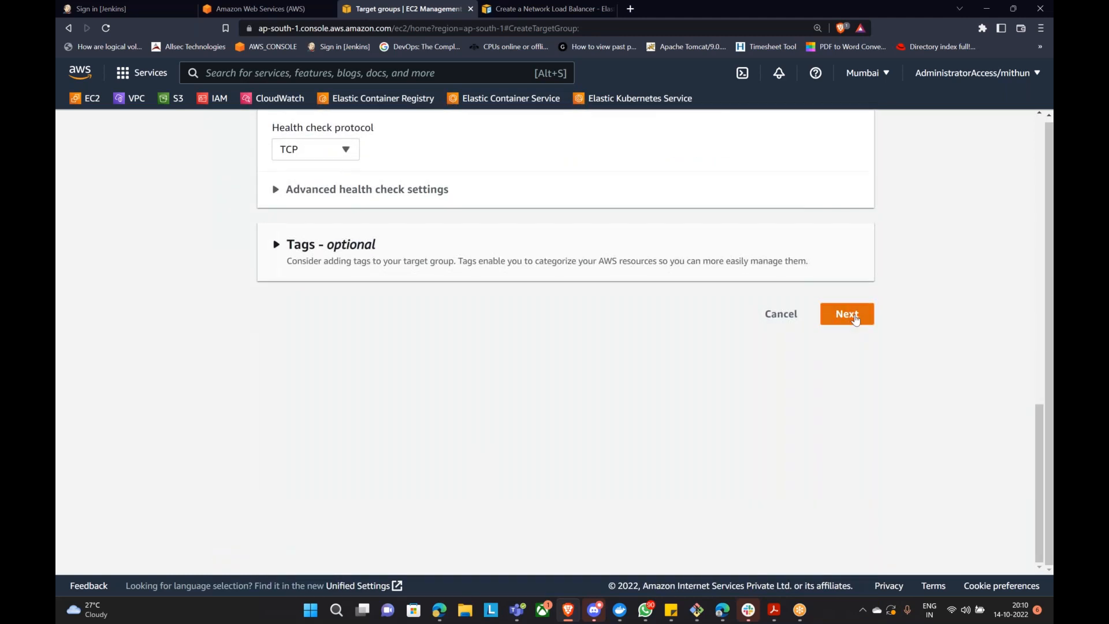
Step: Add the ELB DEMO instance as a pending port-8080 target and create NLB-TG
click(846, 313)
scroll(709, 397, up, 1)
scroll(710, 397, down, 2)
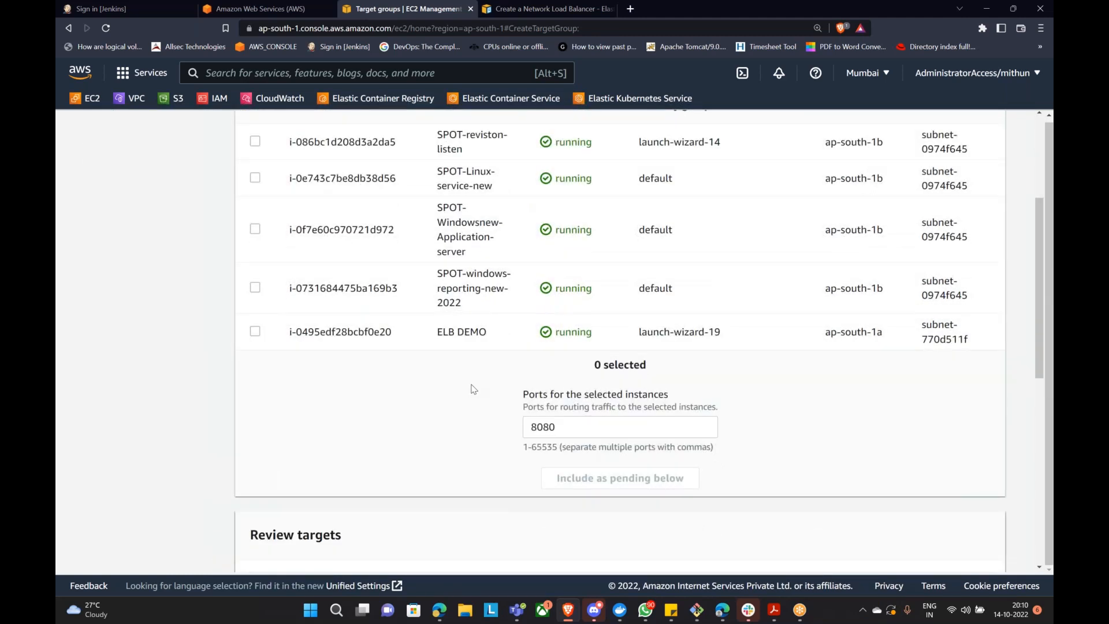
click(254, 331)
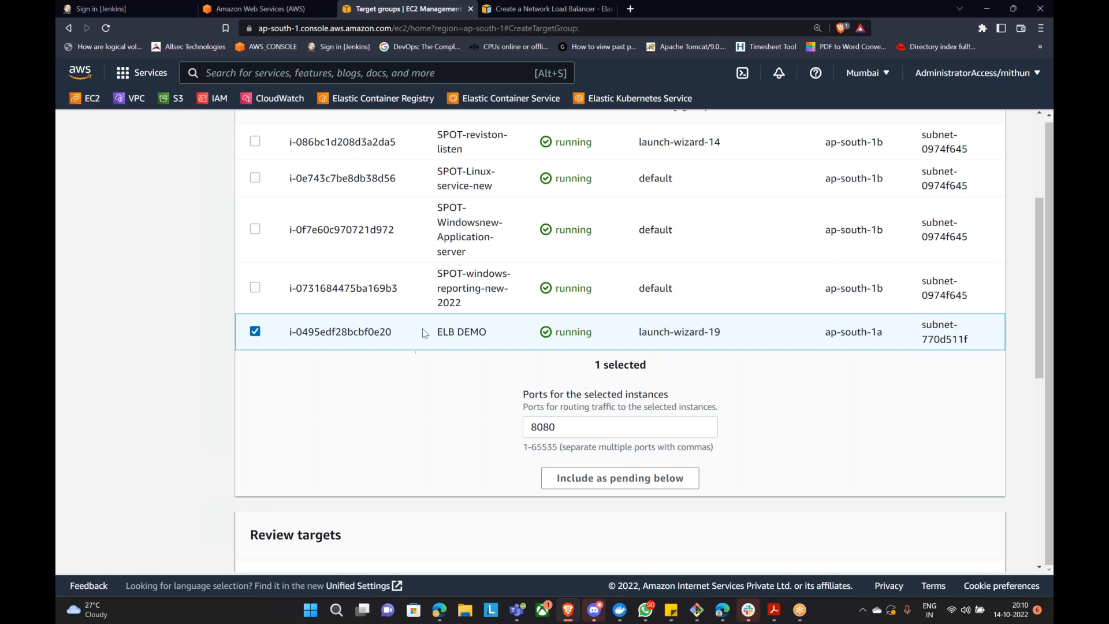
click(574, 483)
scroll(576, 484, down, 5)
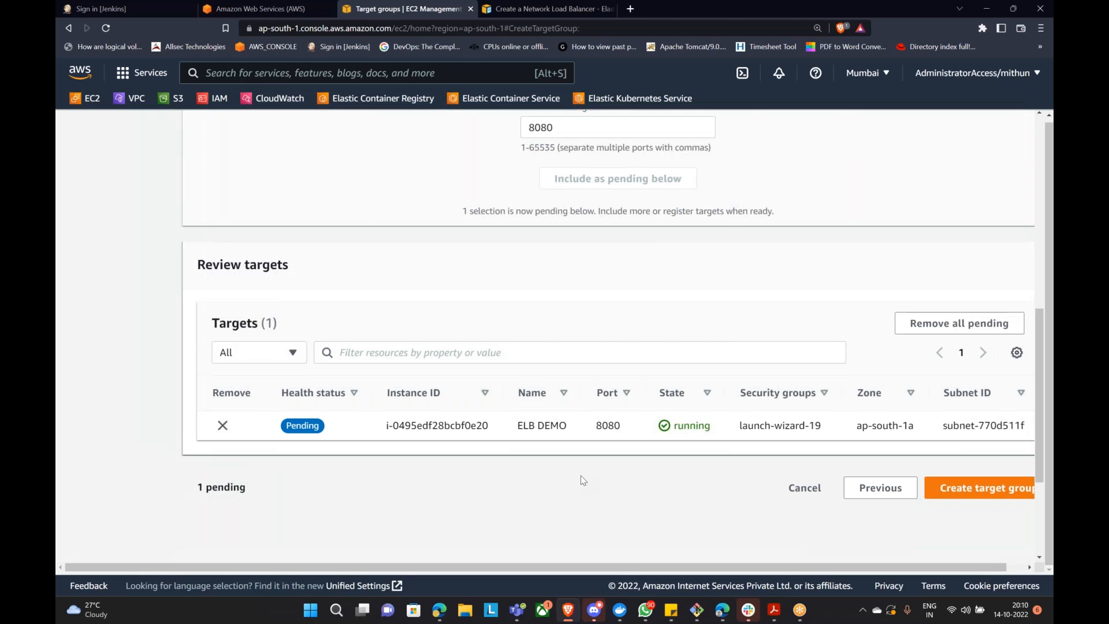
click(958, 487)
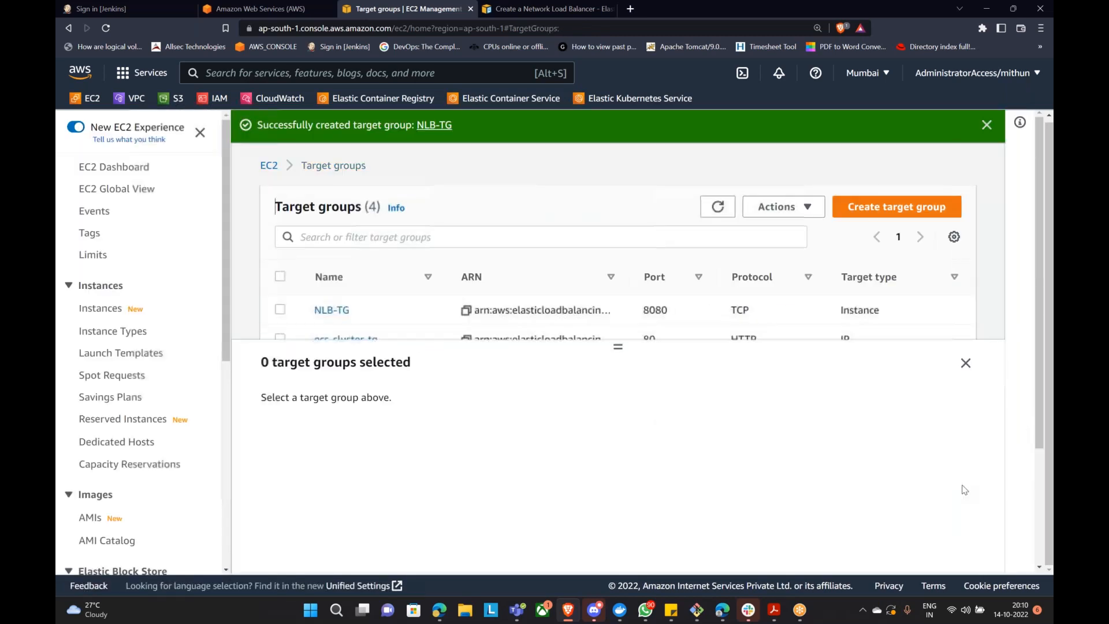
Step: Open NLB-TG's details and refresh its registered target's health status twice
scroll(525, 278, down, 3)
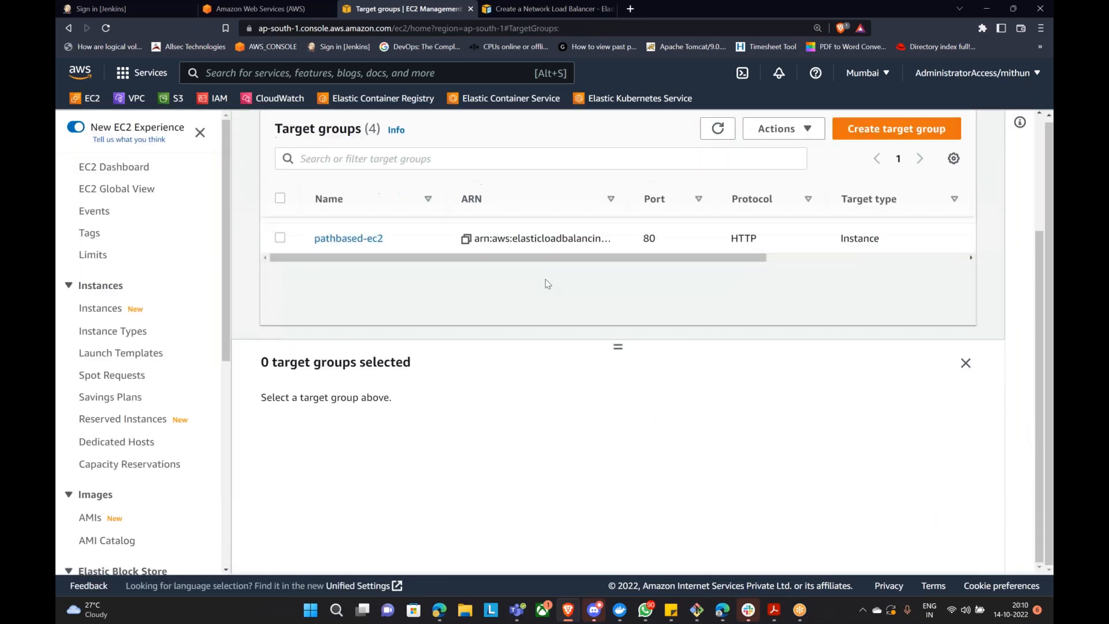
scroll(542, 282, up, 3)
scroll(353, 283, down, 3)
scroll(341, 274, up, 3)
click(330, 267)
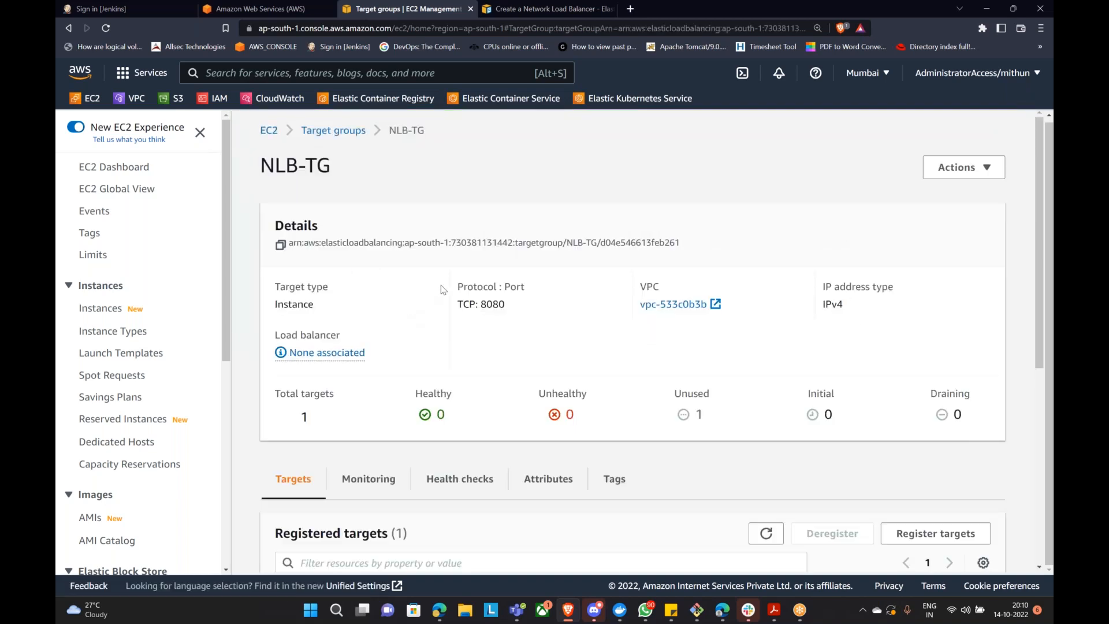
scroll(468, 286, down, 4)
click(766, 299)
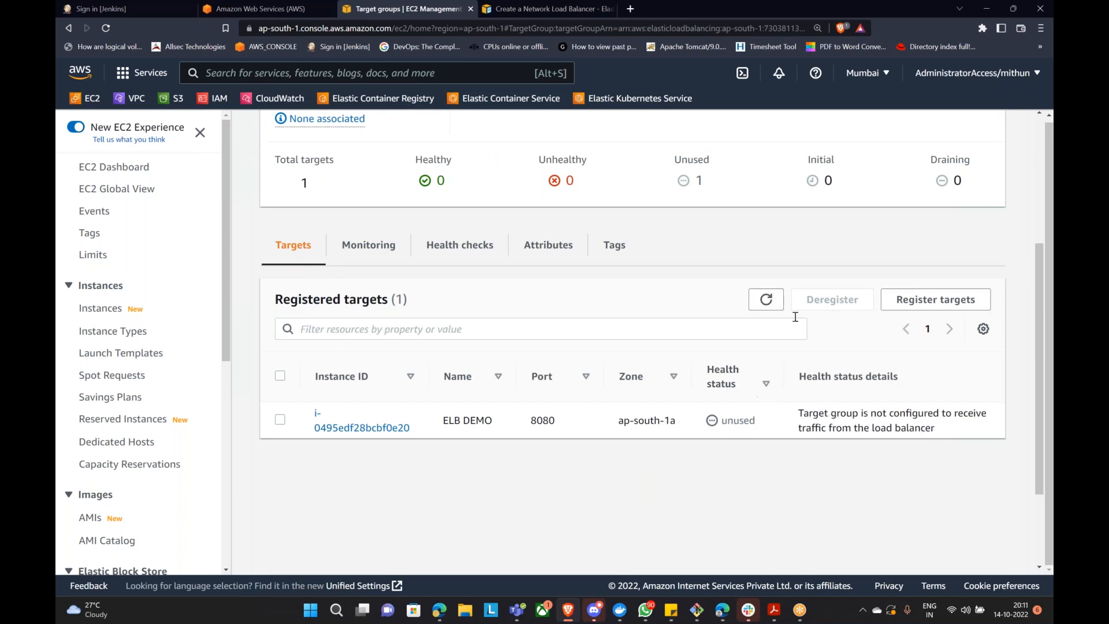
drag(809, 418, 972, 430)
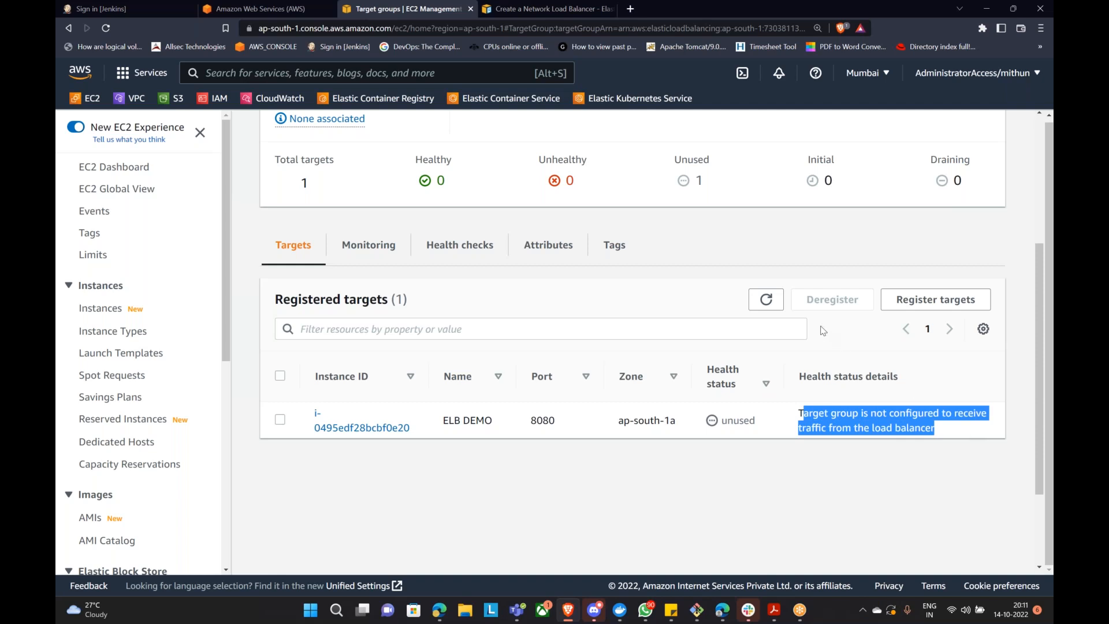
click(766, 299)
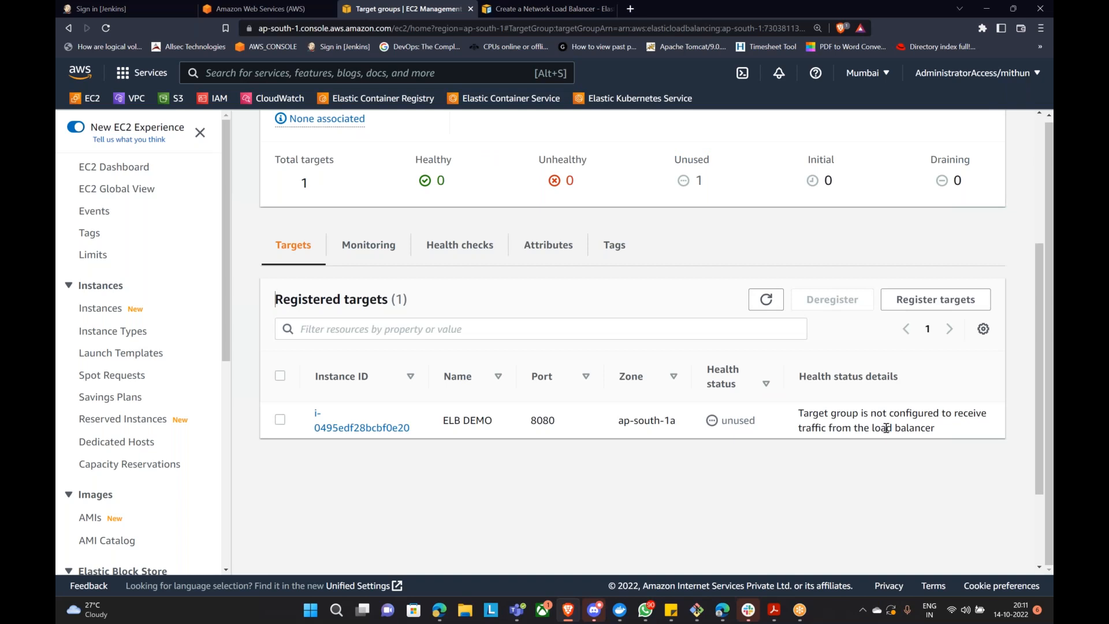
Step: Glance back at the network load balancer guide, then return to the NLB-TG page
scroll(861, 445, up, 3)
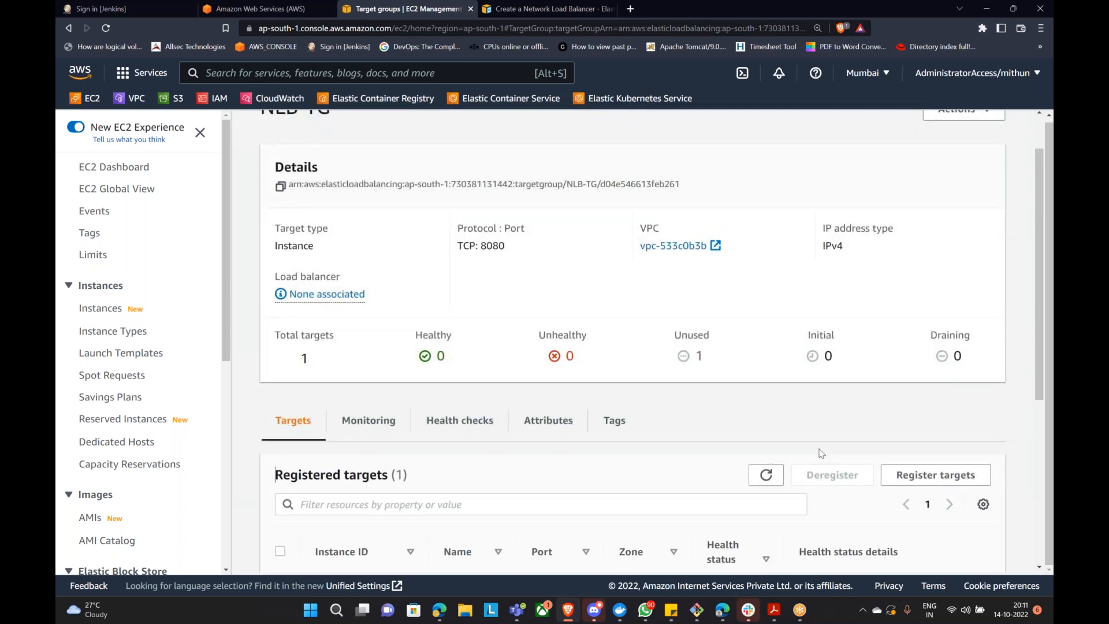
scroll(831, 466, up, 1)
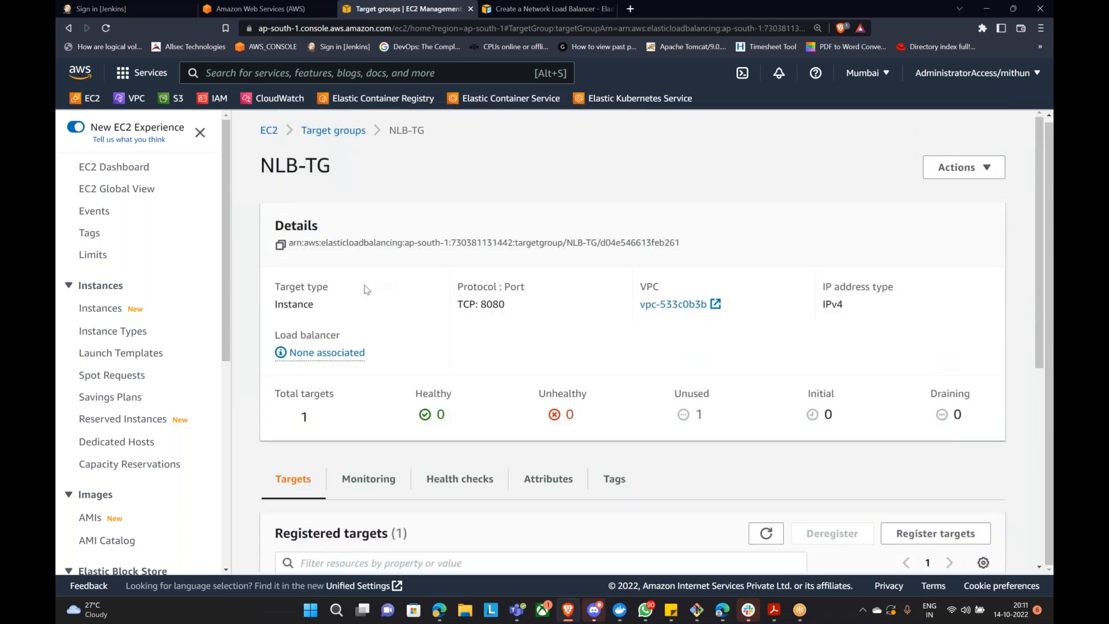
scroll(115, 335, down, 3)
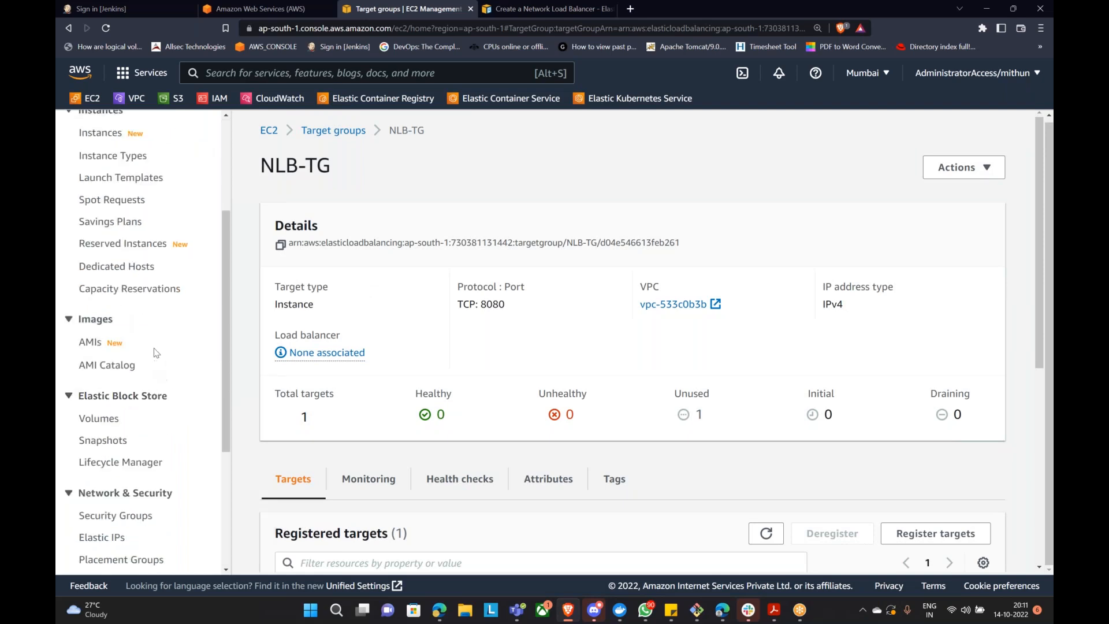
scroll(156, 350, up, 3)
click(540, 7)
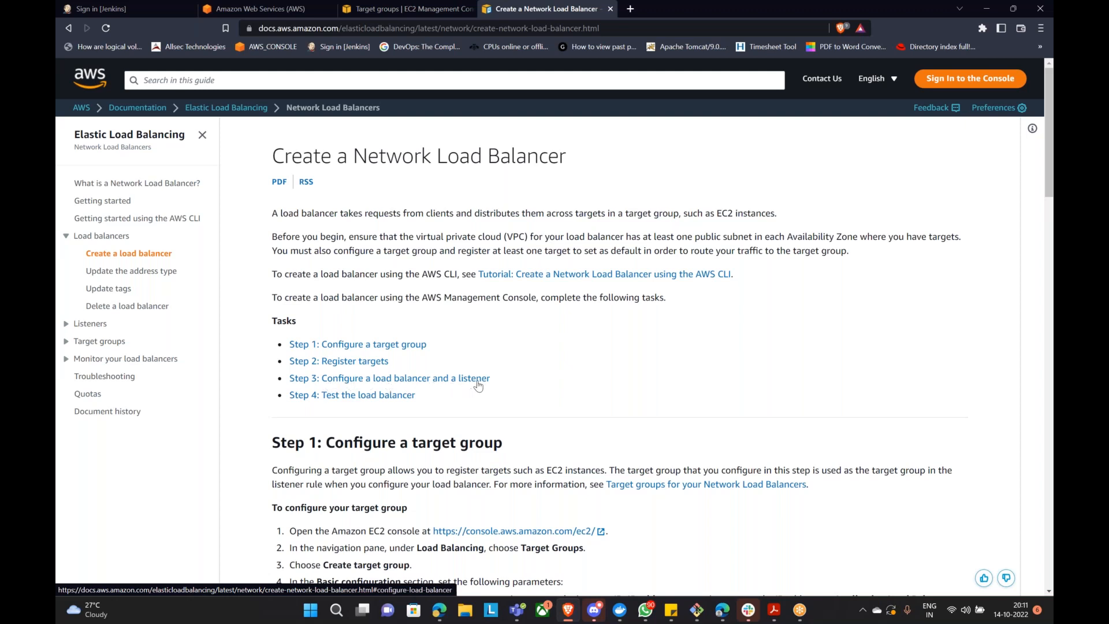
click(410, 10)
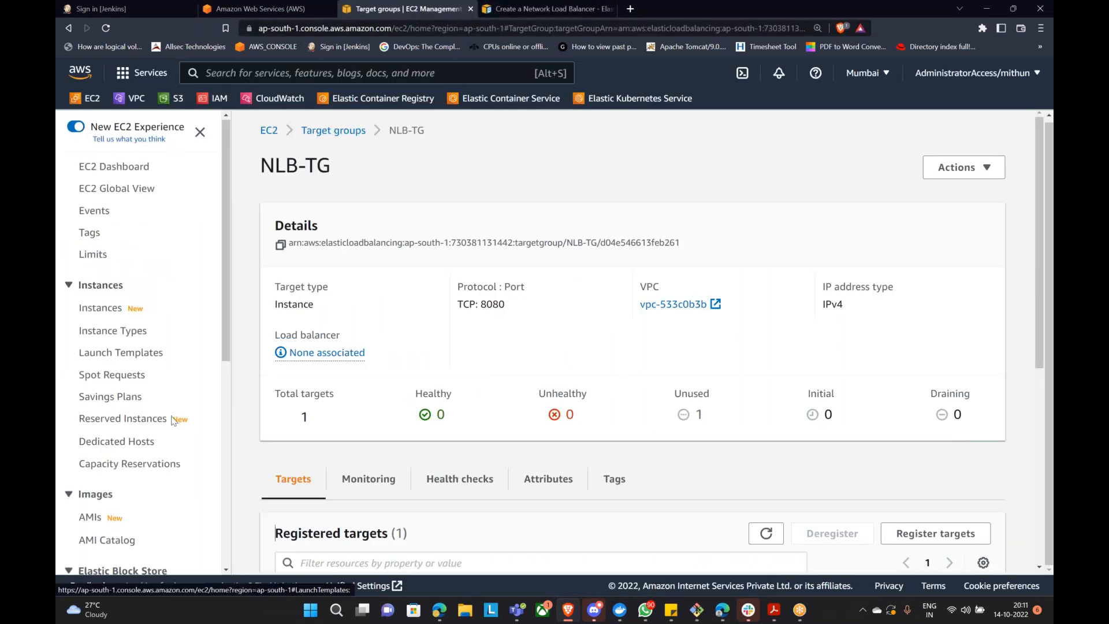
scroll(115, 376, down, 6)
Step: Start a new Network Load Balancer named MyNLB
click(119, 441)
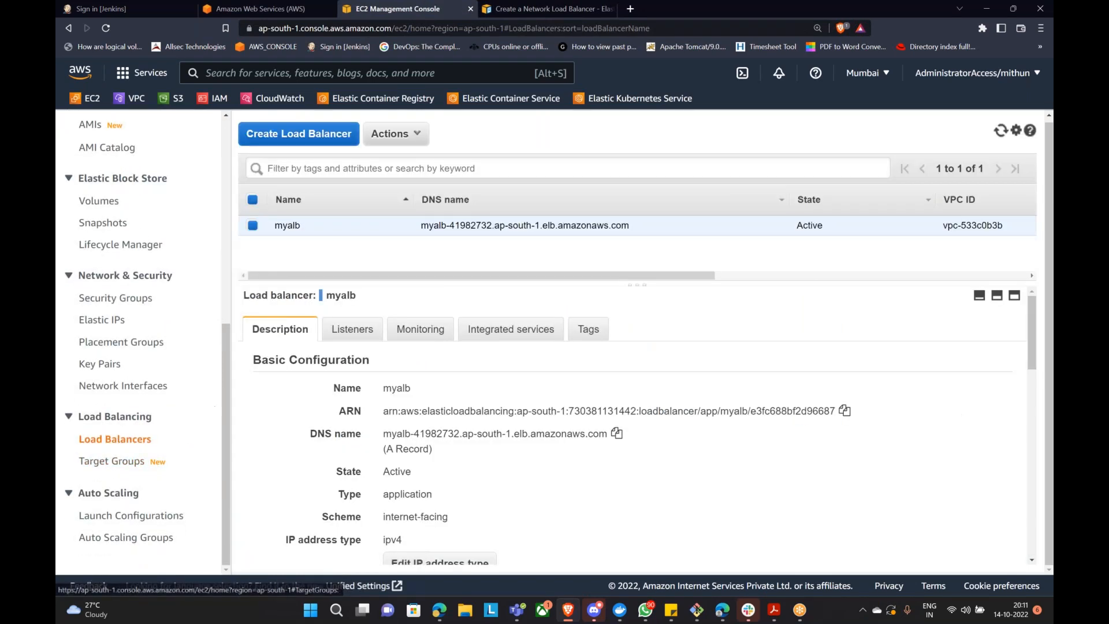
click(385, 134)
scroll(401, 327, down, 5)
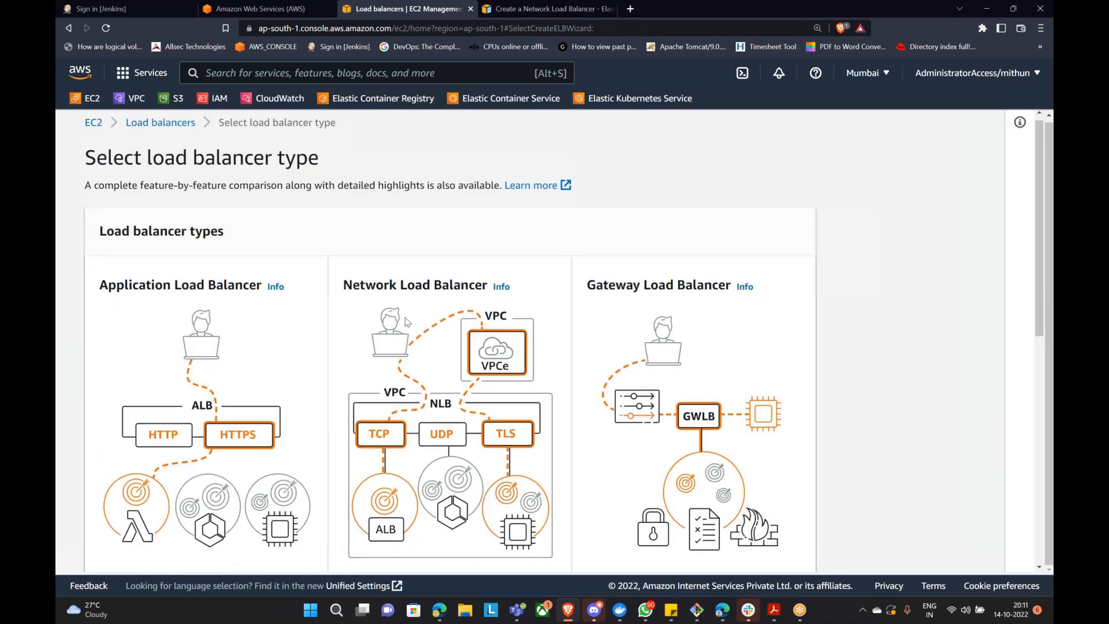
click(374, 460)
click(297, 404)
text(MyNLB)
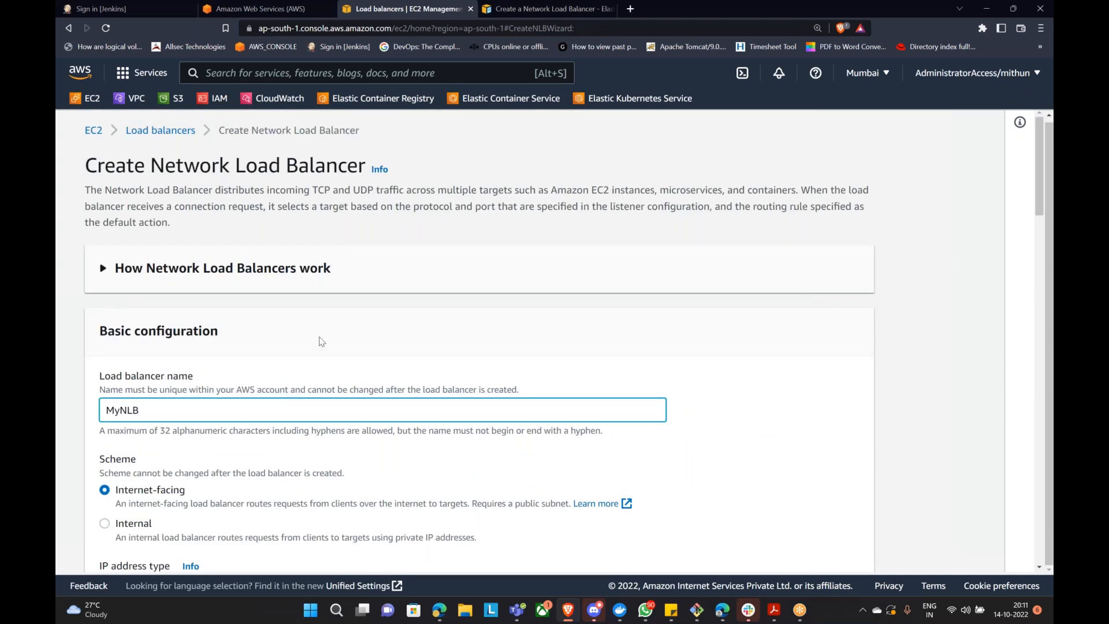
Step: Map MyNLB to availability zones ap-south-1a, ap-south-1b and ap-south-1c
scroll(321, 341, down, 5)
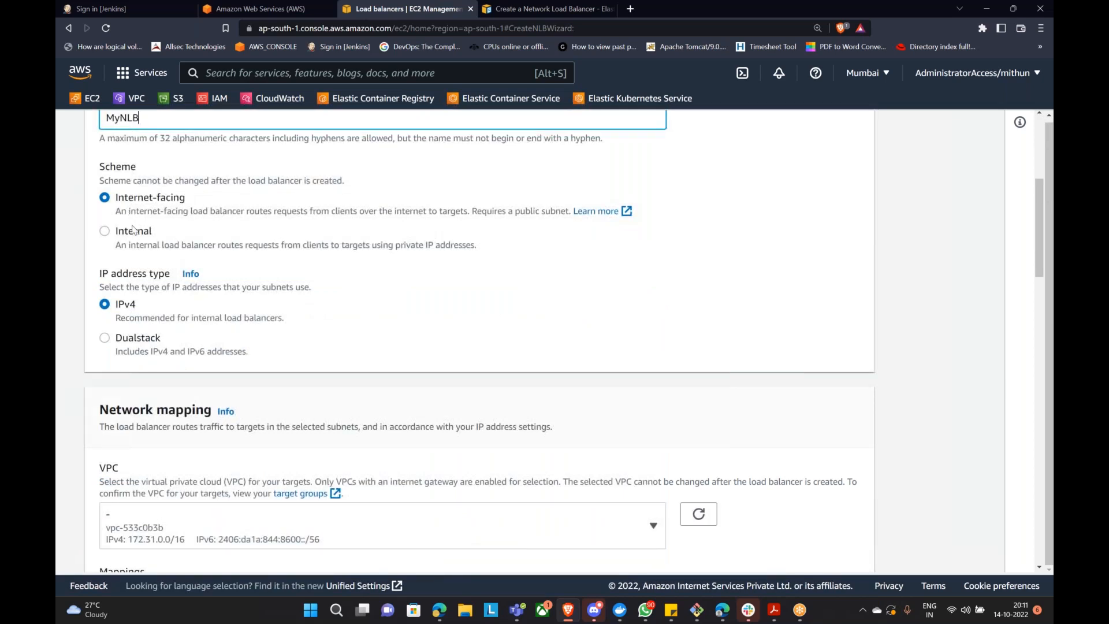
scroll(137, 221, down, 4)
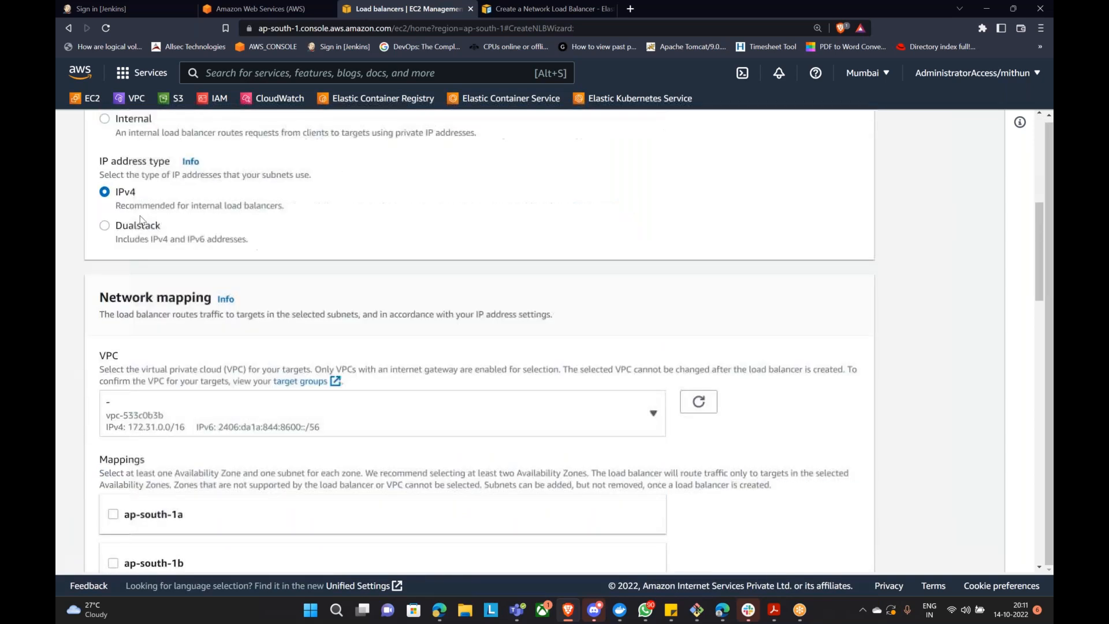
click(113, 392)
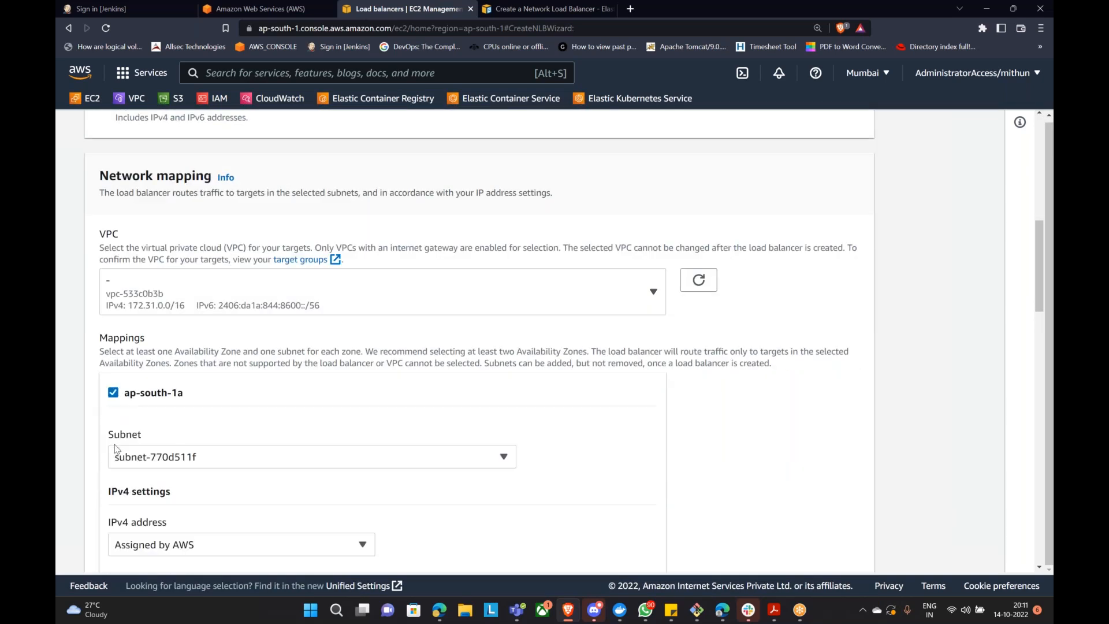
scroll(114, 391, down, 4)
click(113, 370)
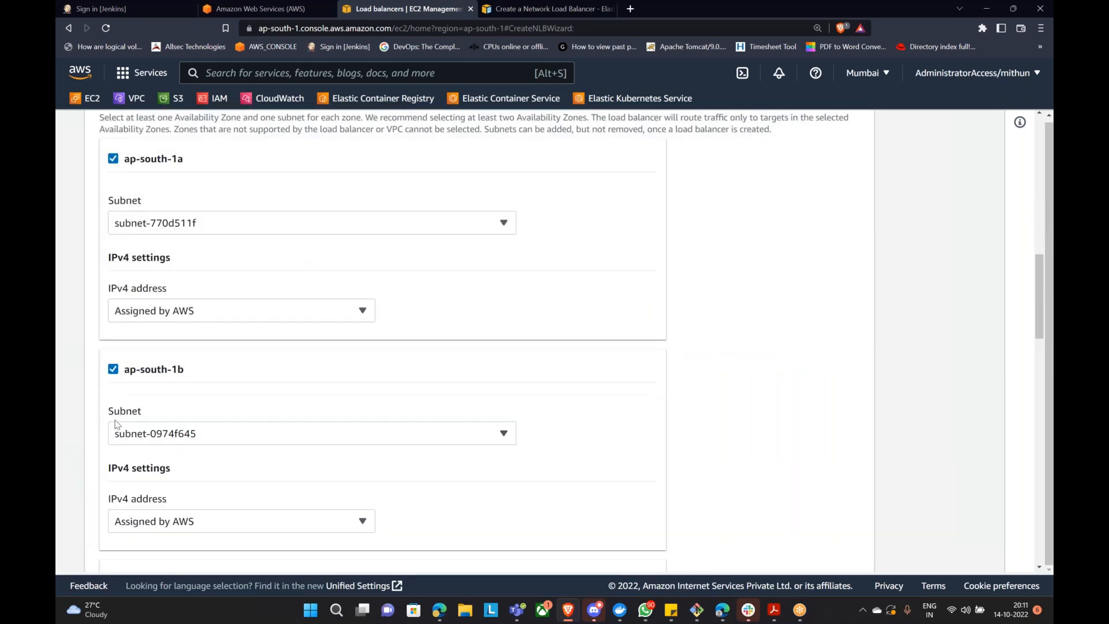
scroll(127, 404, down, 3)
click(113, 403)
scroll(230, 353, down, 3)
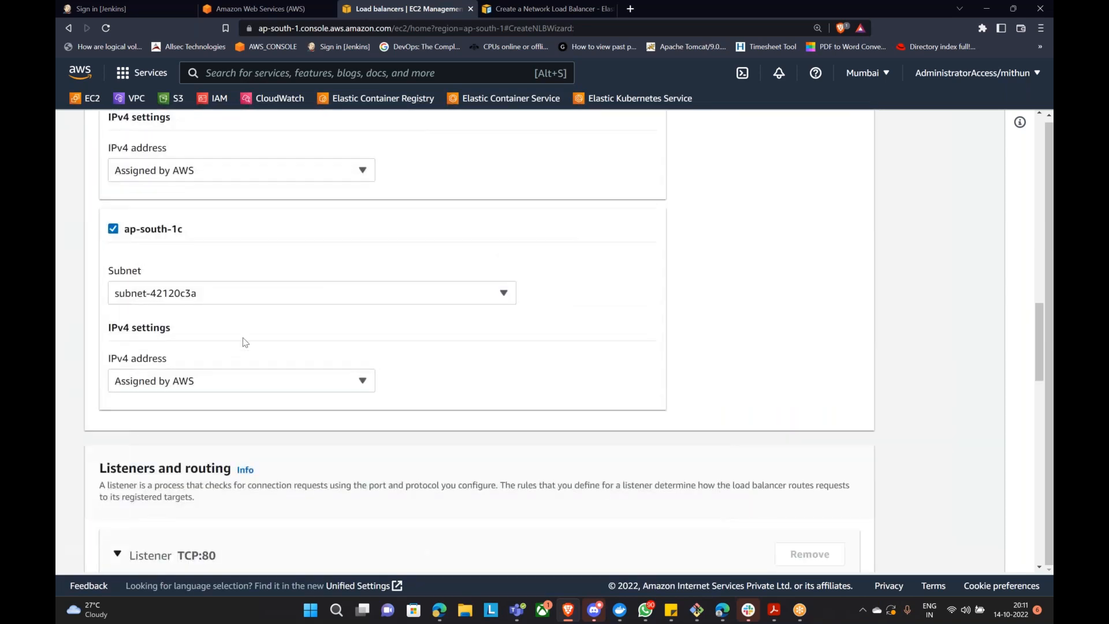
scroll(244, 279, down, 5)
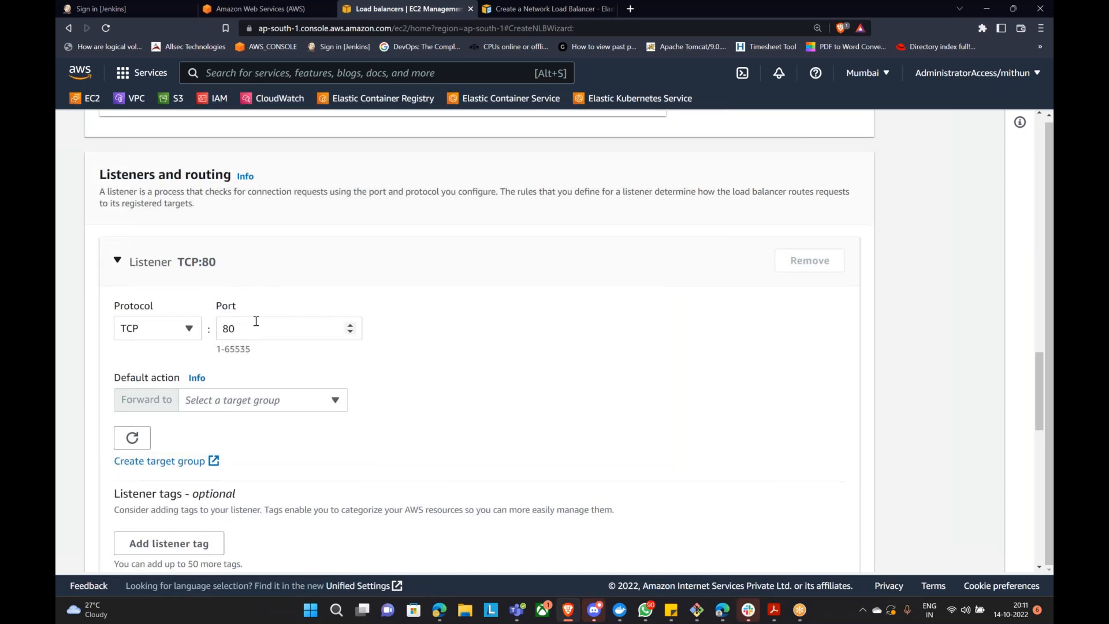
Step: Choose NLB-TG as the Forward to target group for MyNLB's TCP:80 listener
scroll(252, 327, down, 1)
click(297, 346)
click(274, 399)
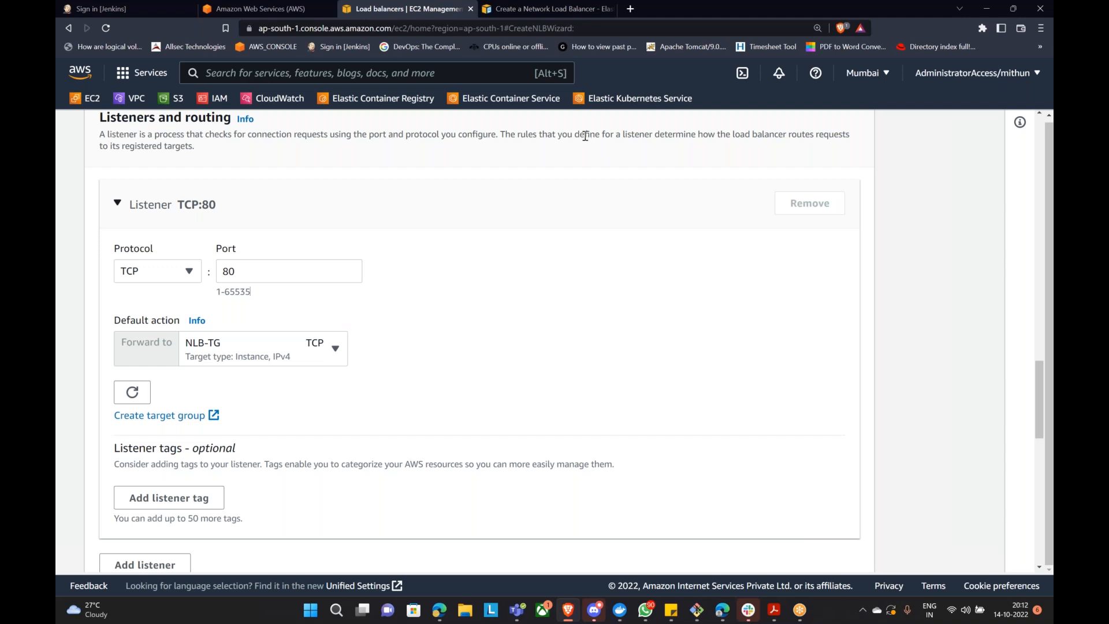
scroll(173, 98, up, 4)
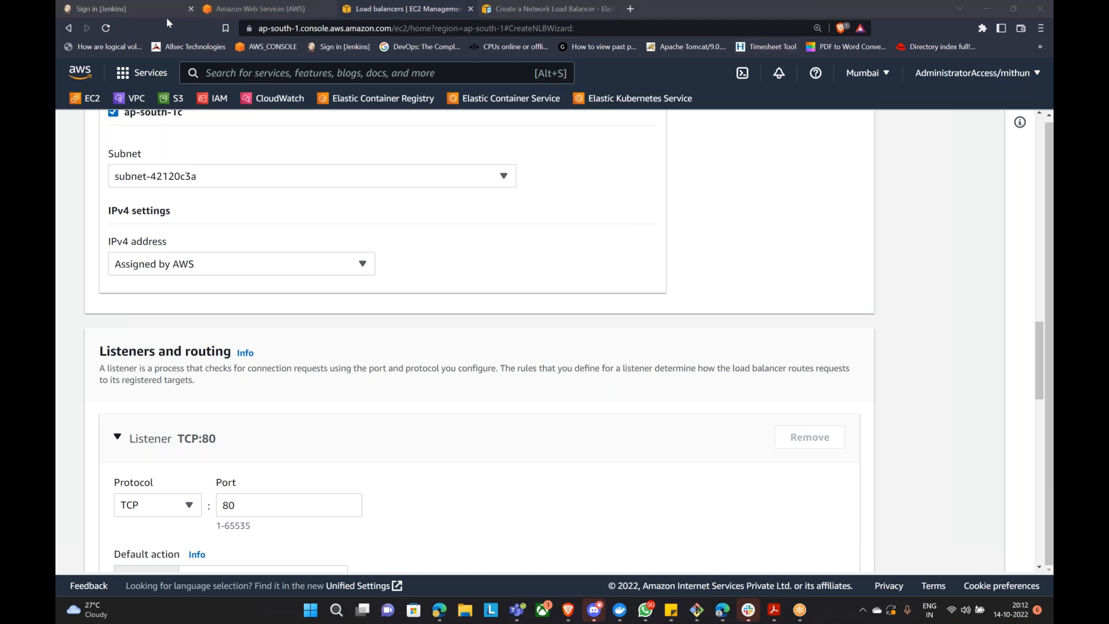
Step: In the Jenkins tab, replace the old port with :8080 on the myalb DNS name and load it
click(92, 11)
drag(488, 27, 611, 33)
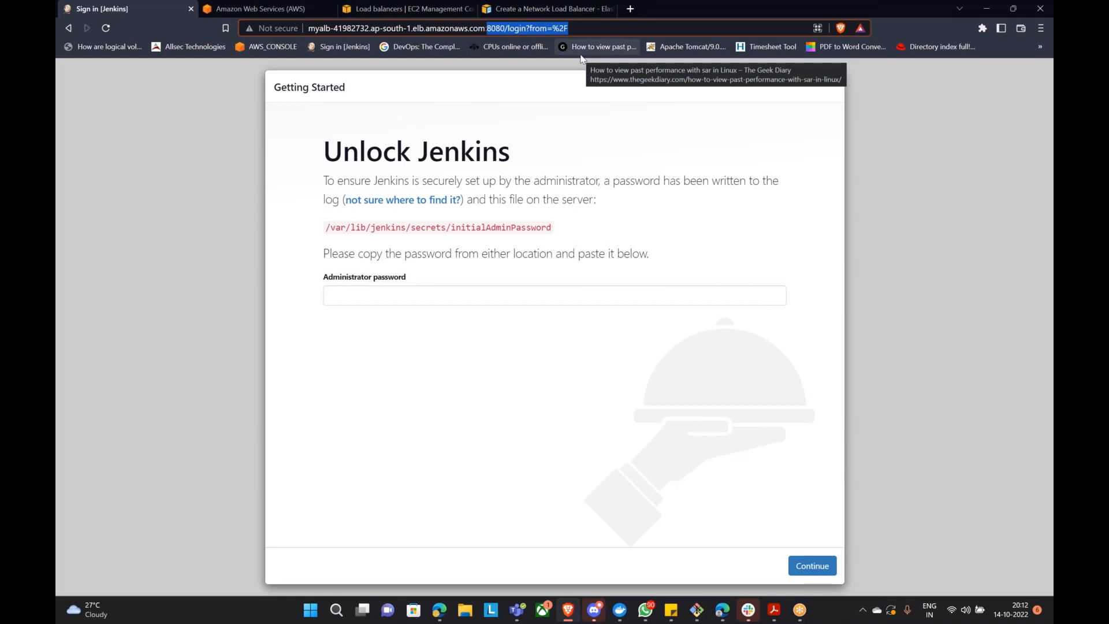
key(BackSpace)
key(Return)
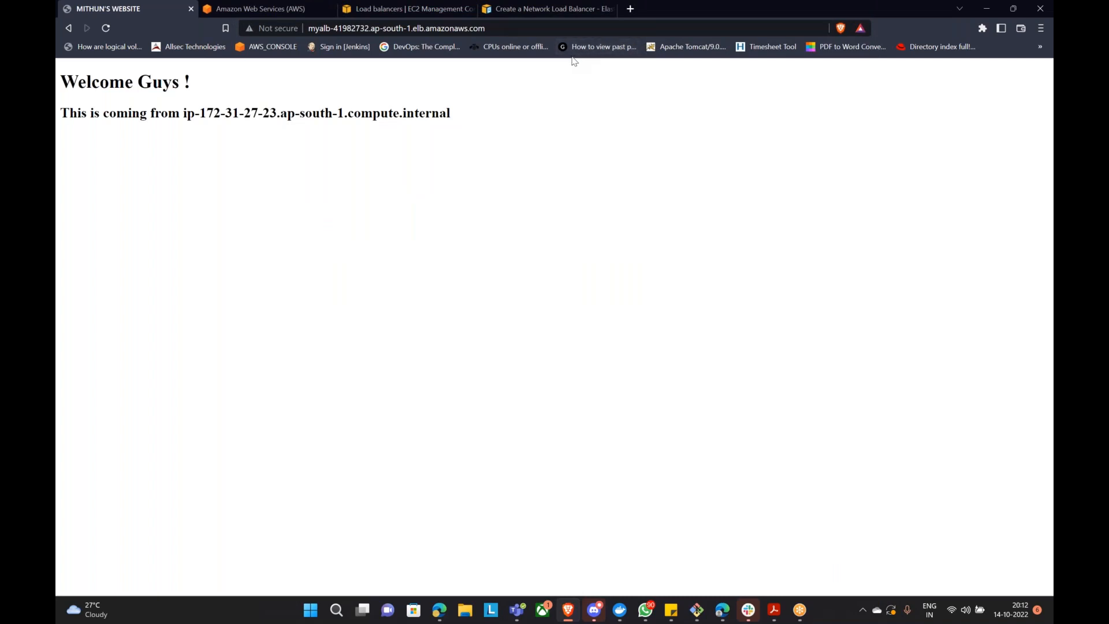
click(494, 32)
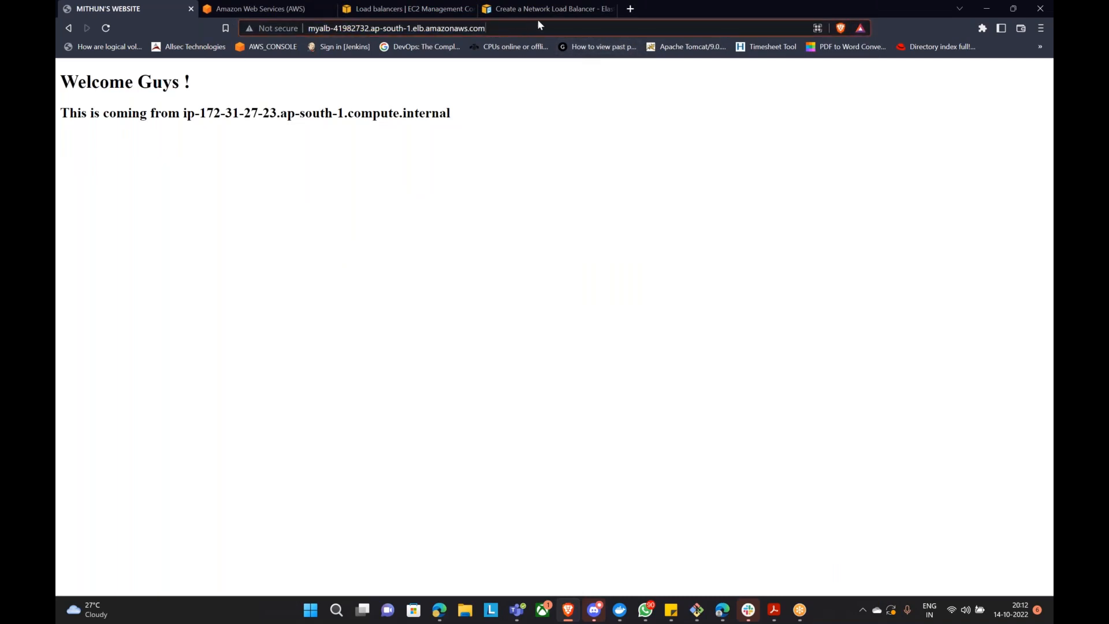
text(:8080)
key(Return)
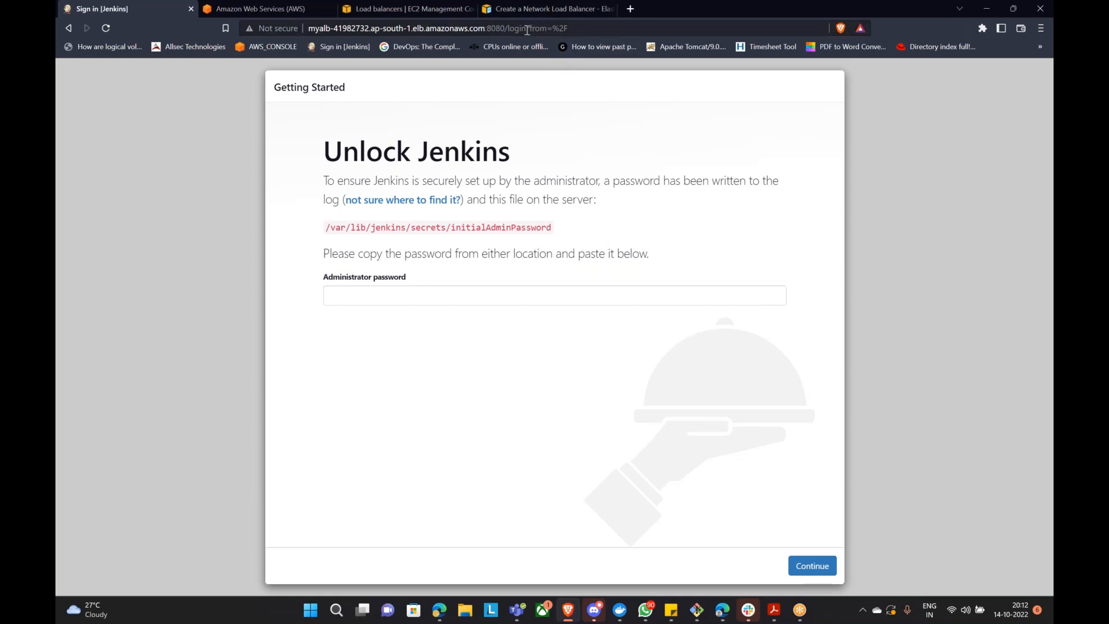
Step: Back in the NLB creation form, confirm NLB-TG as the listener's target group
click(534, 11)
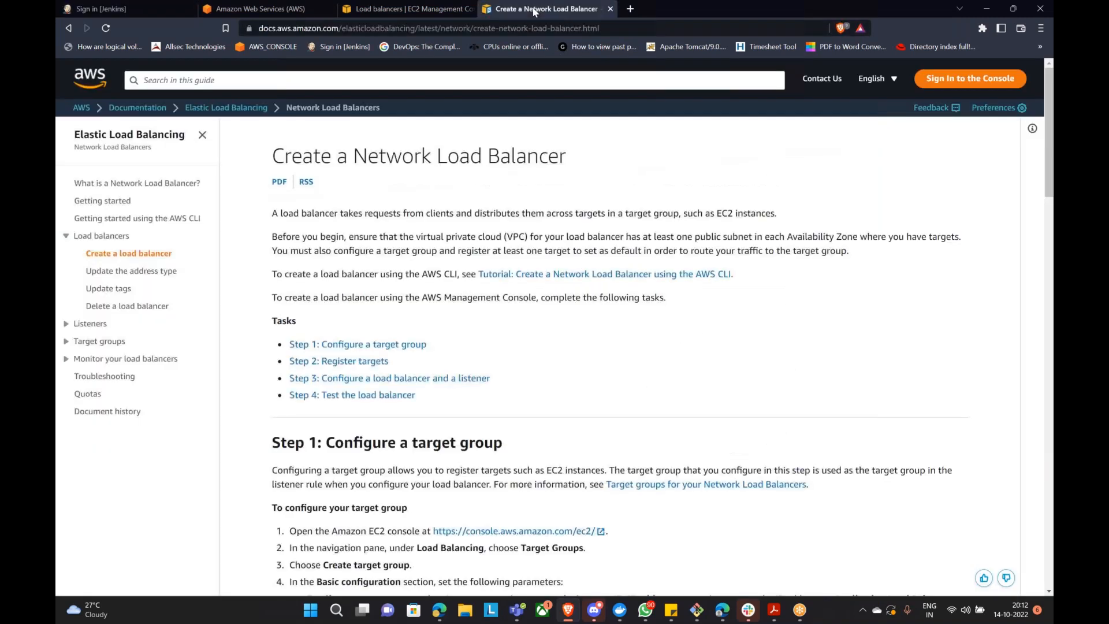
click(453, 15)
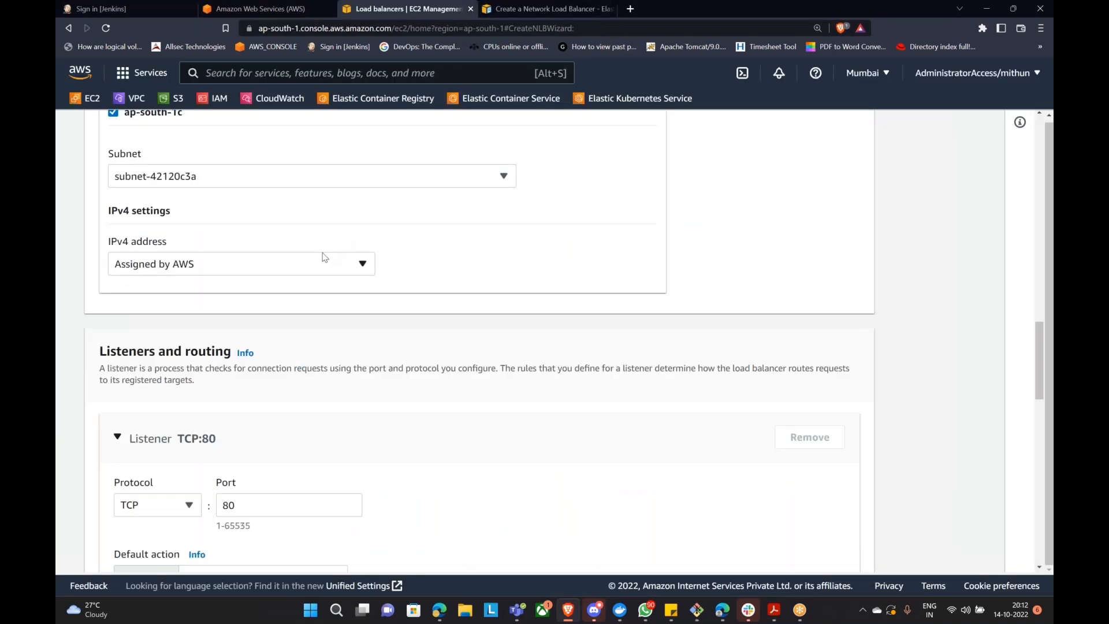
scroll(321, 254, down, 3)
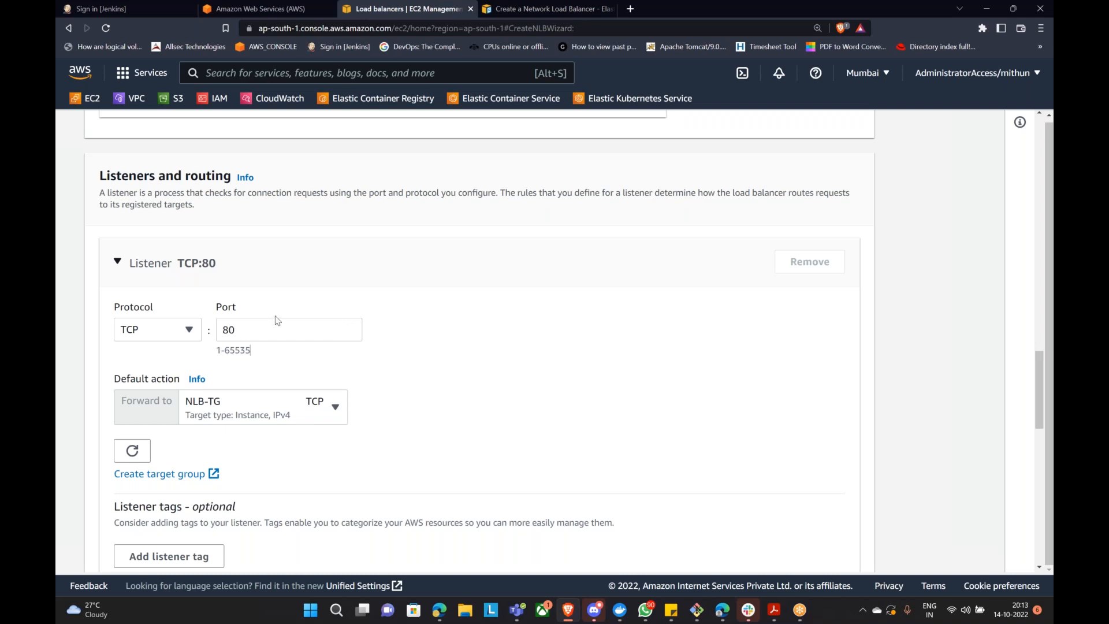
scroll(250, 347, down, 2)
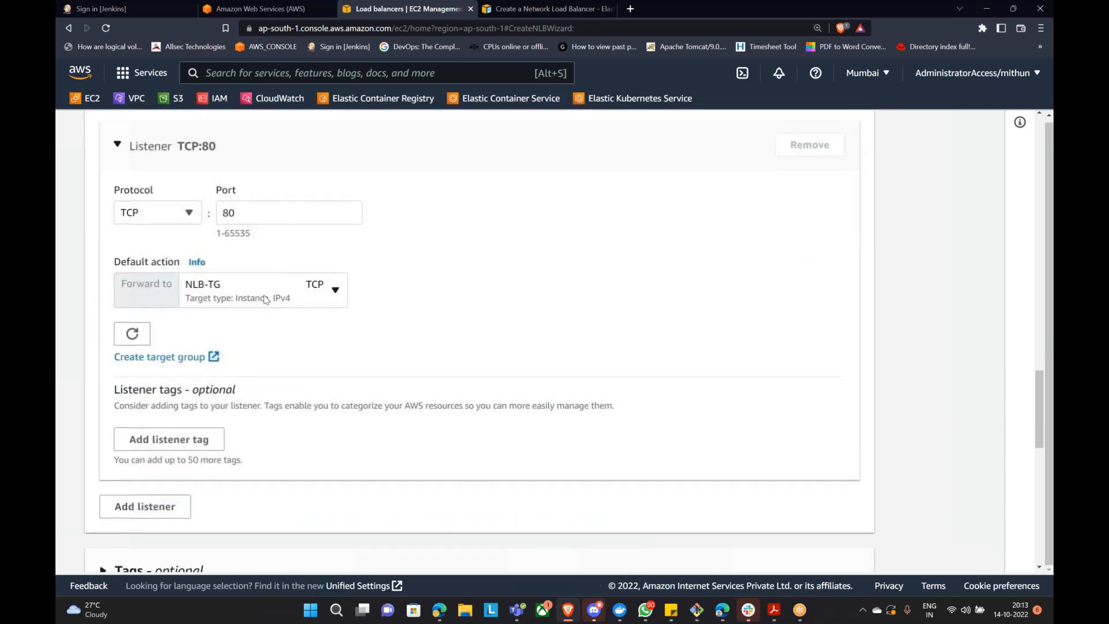
click(246, 295)
click(248, 293)
Step: Create the MyNLB load balancer, view it, and go to the Target Groups list
scroll(312, 342, down, 10)
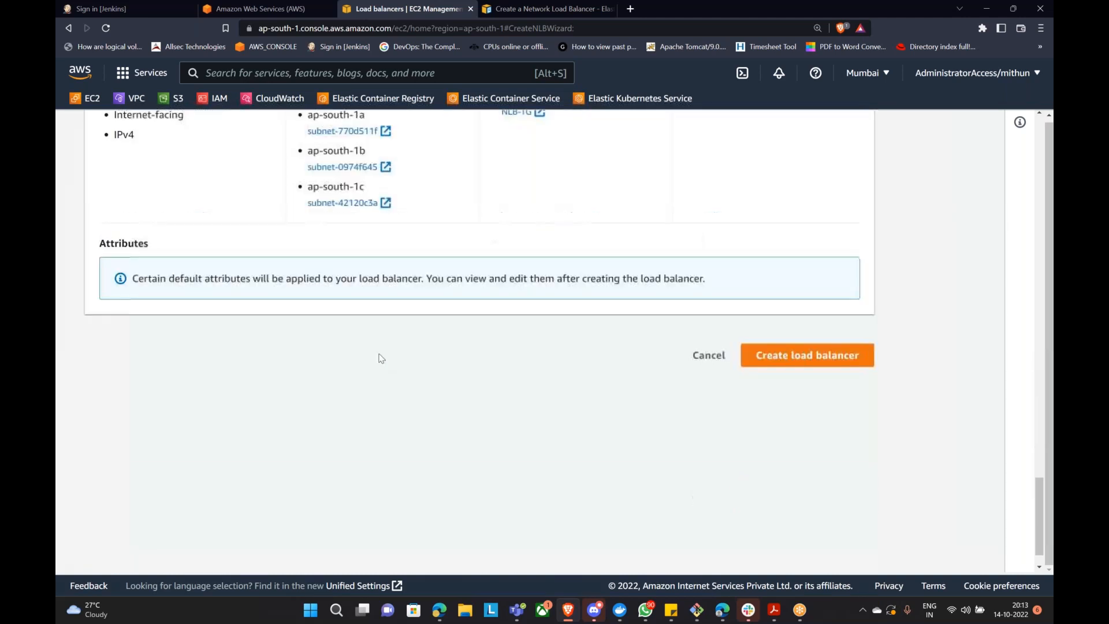
click(837, 355)
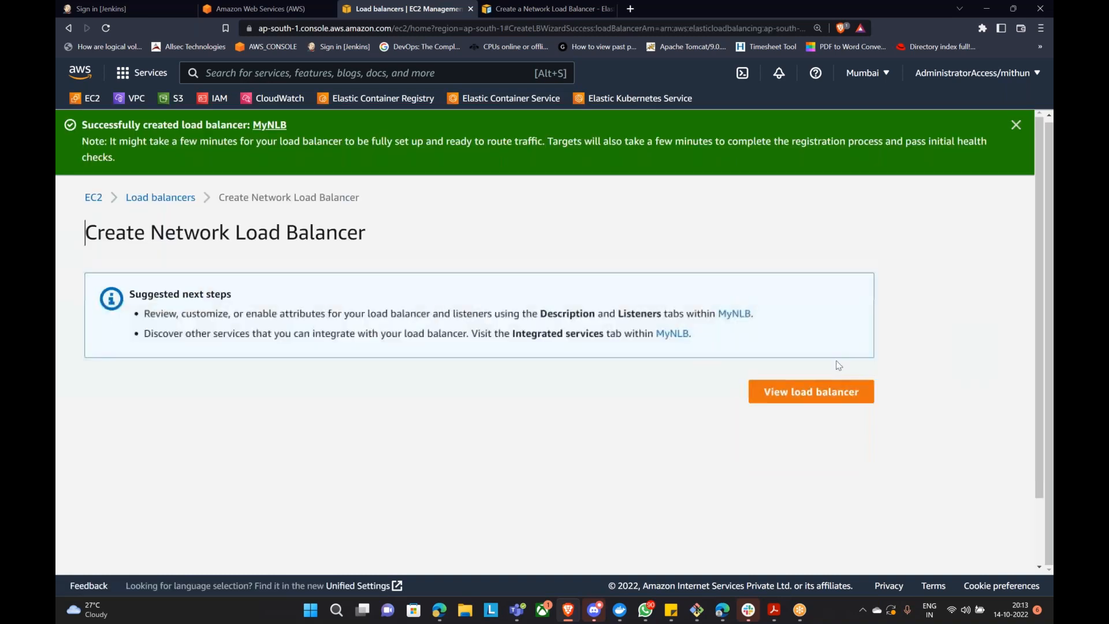
click(797, 404)
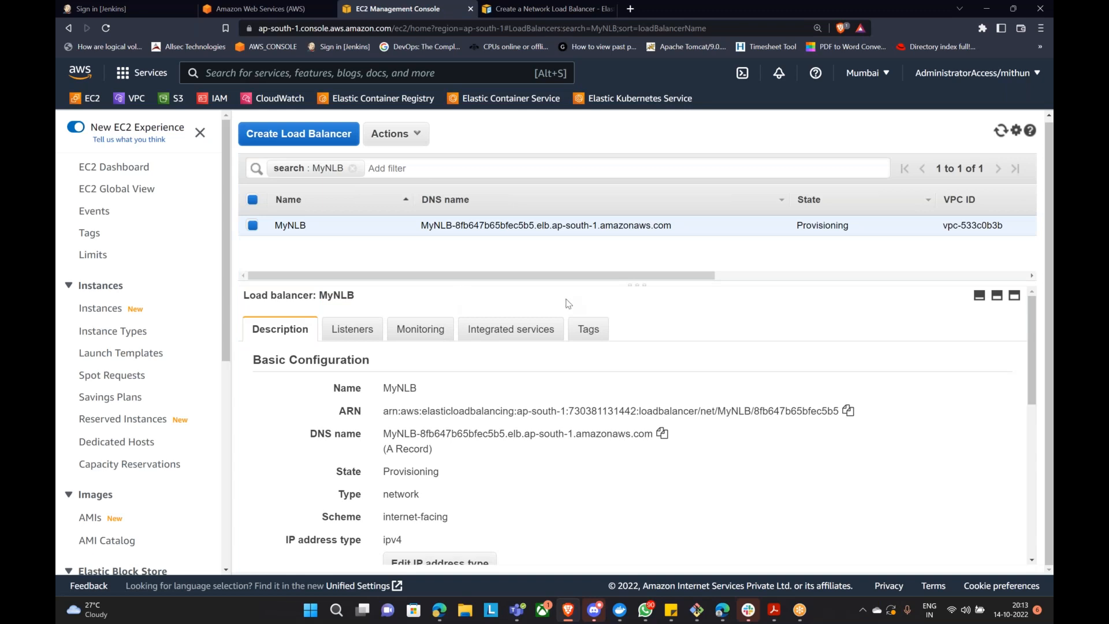
scroll(115, 400, down, 3)
scroll(115, 400, down, 4)
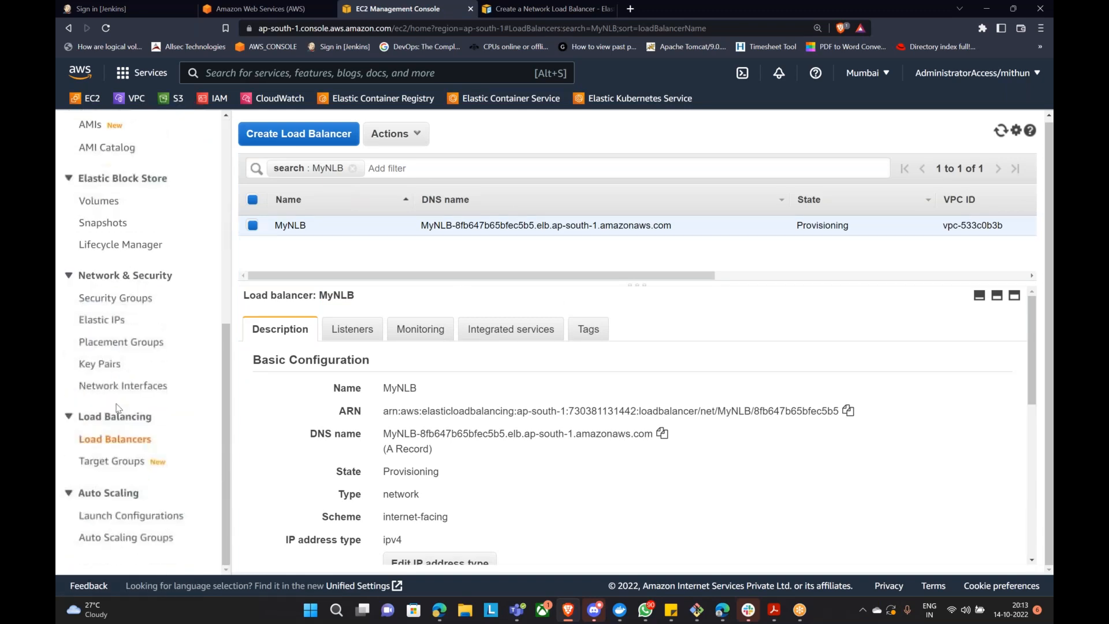
click(107, 461)
Step: Open NLB-TG and refresh its registered targets' health status several times
click(332, 274)
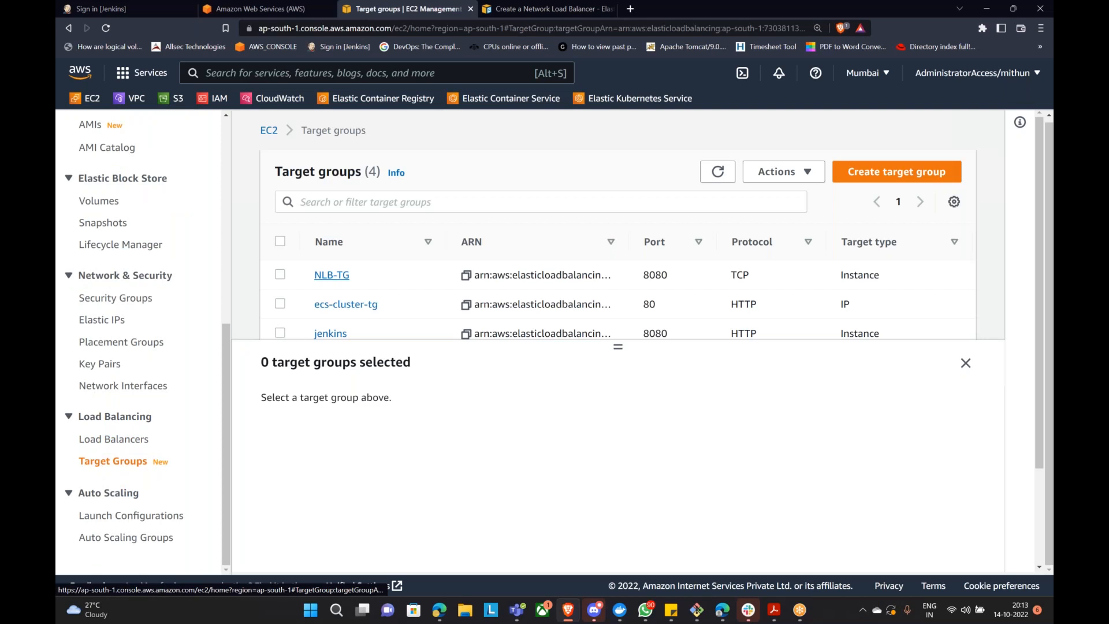
scroll(417, 260, down, 4)
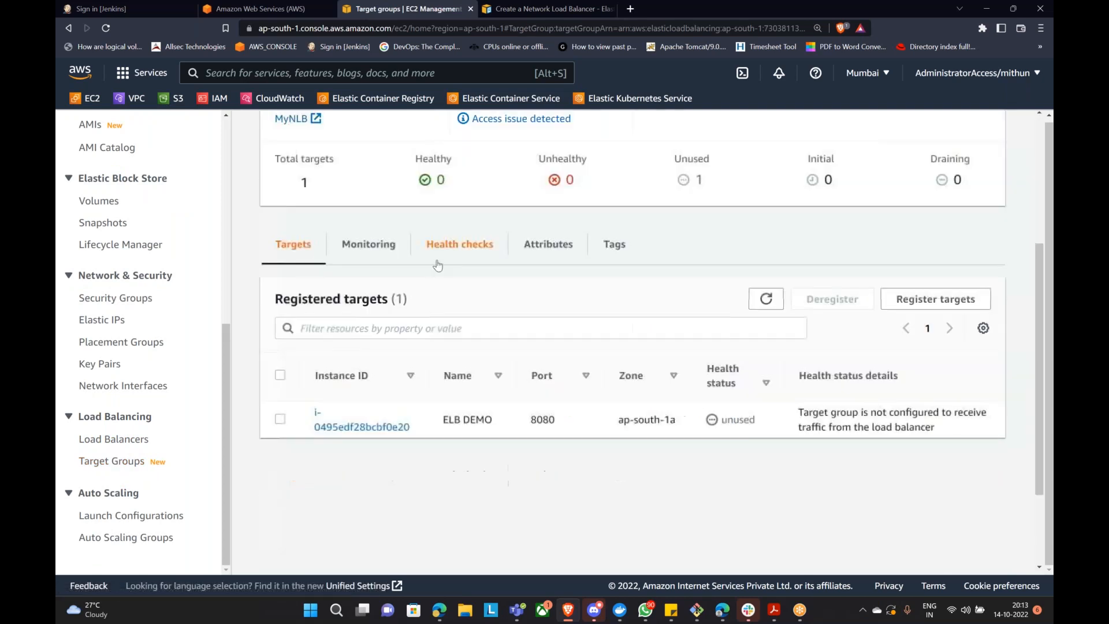
click(766, 298)
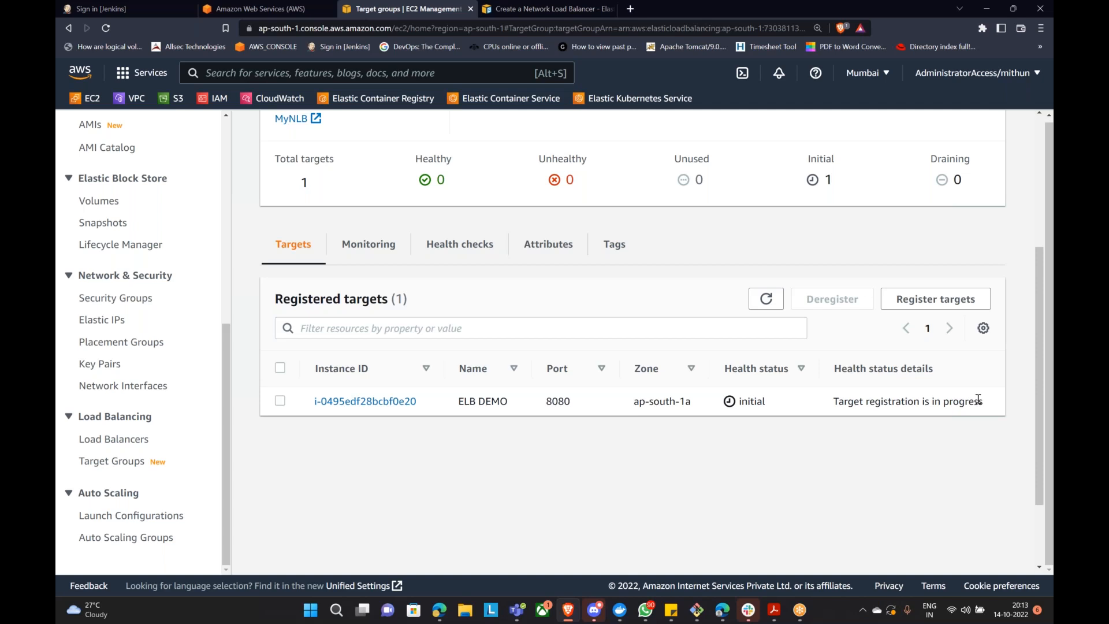
click(766, 299)
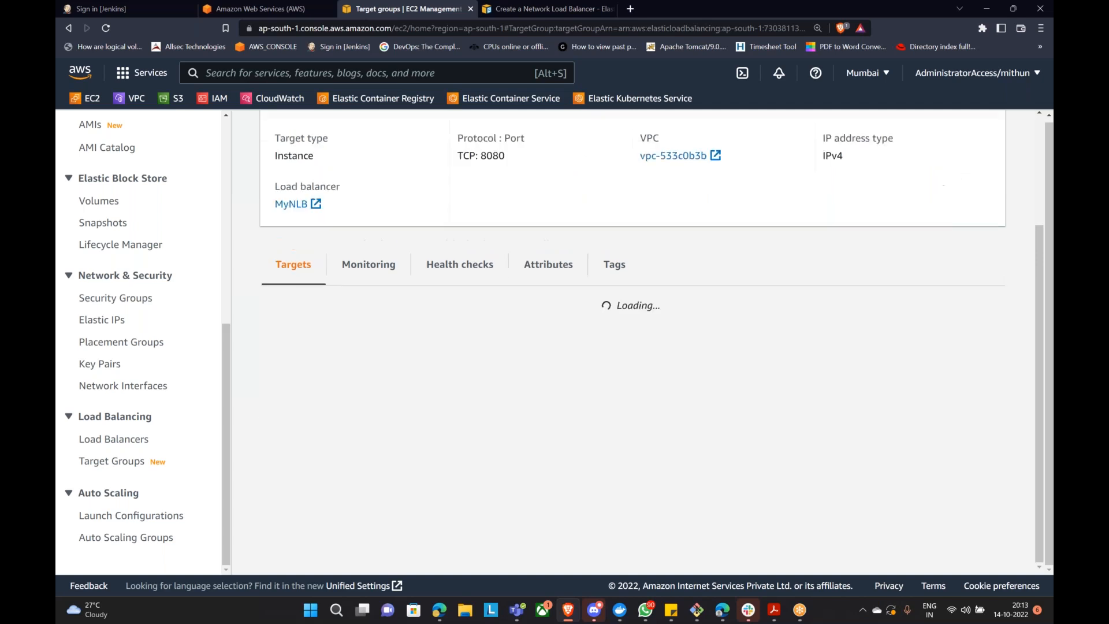
click(765, 299)
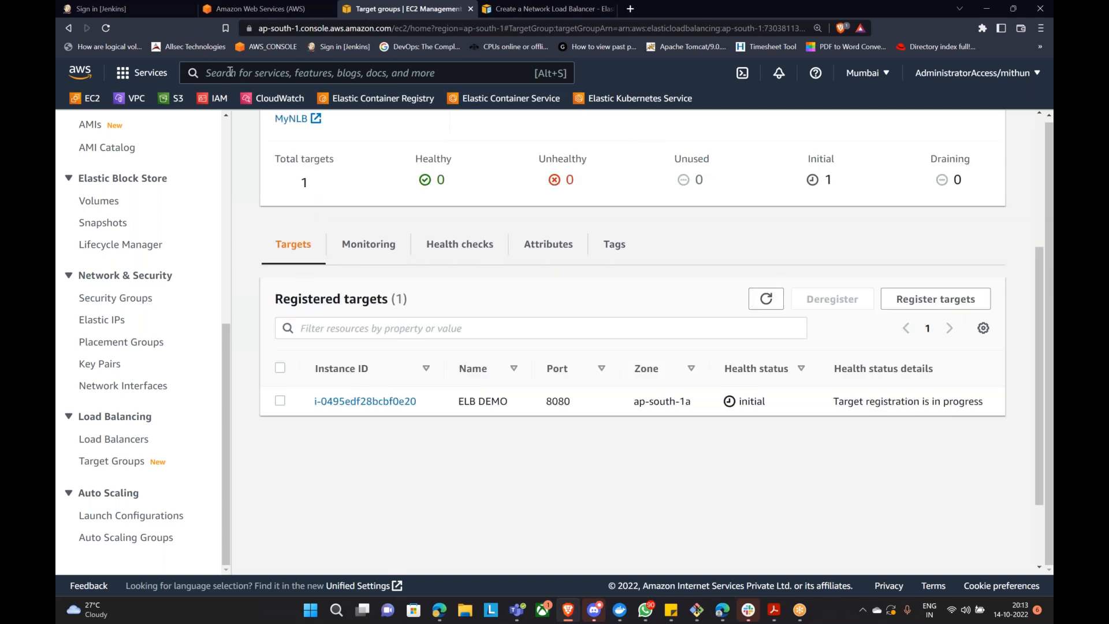
scroll(95, 327, up, 5)
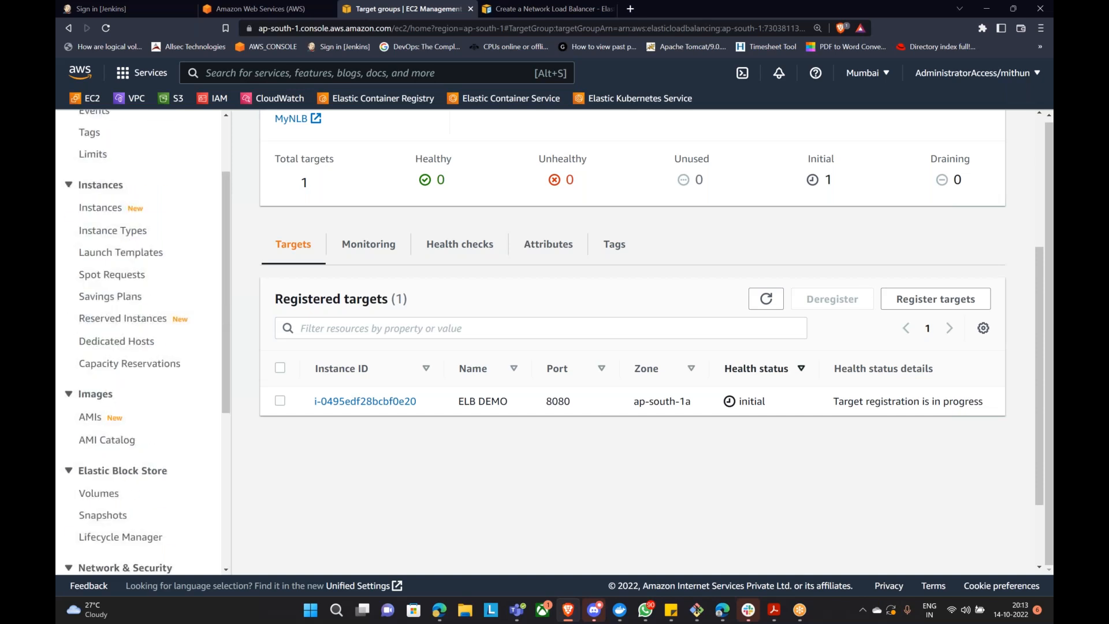
click(765, 299)
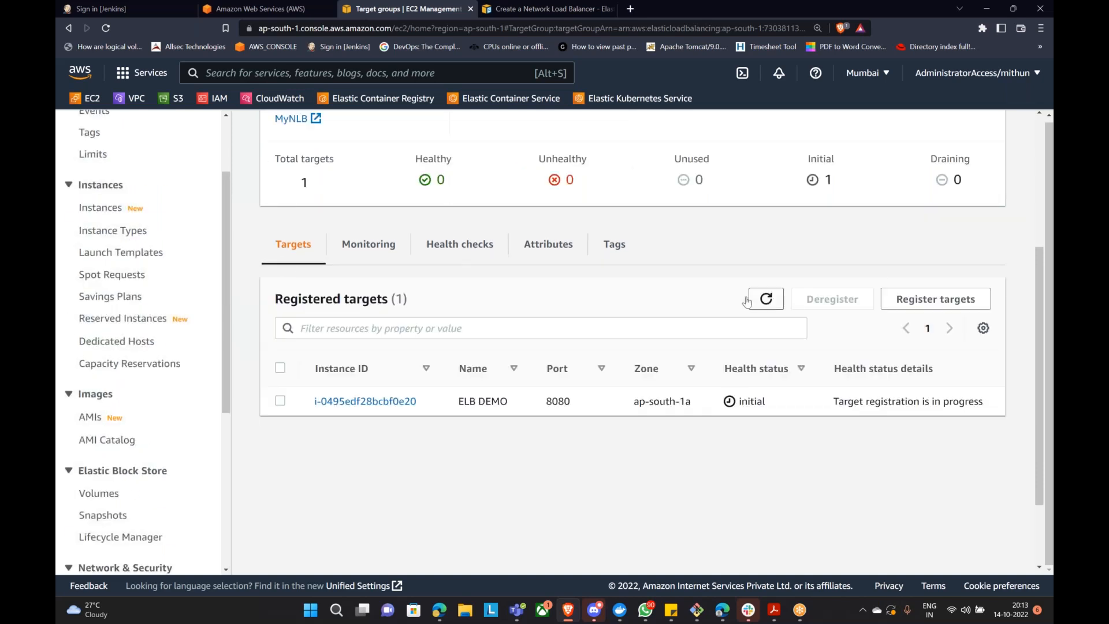
Step: Return to the Load Balancers list to see MyNLB's DNS name and Provisioning state
scroll(604, 263, up, 4)
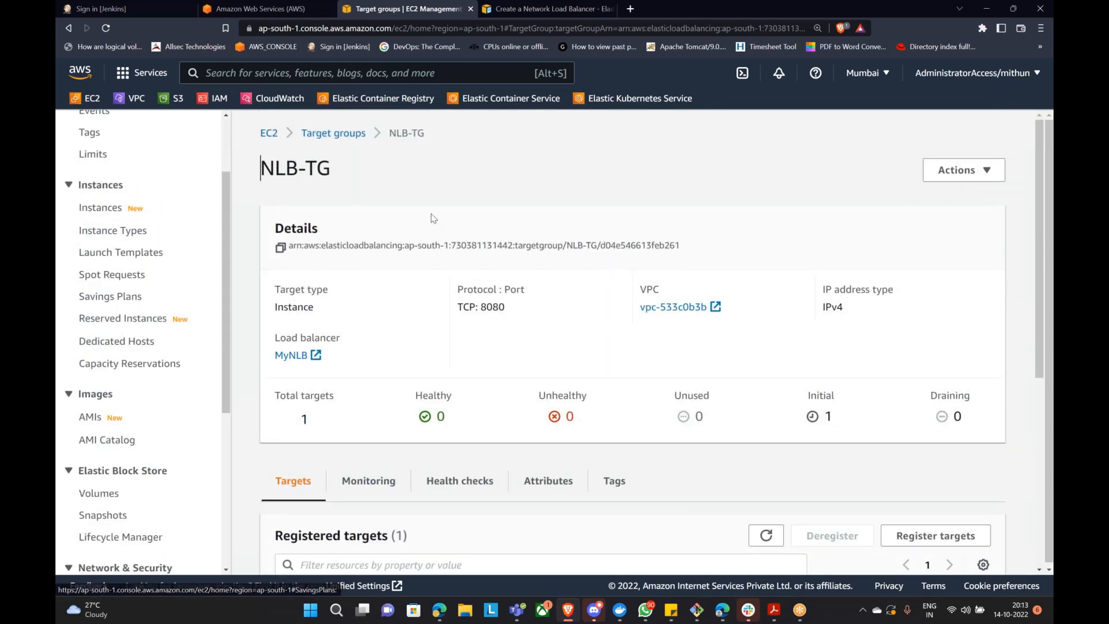
scroll(549, 388, down, 4)
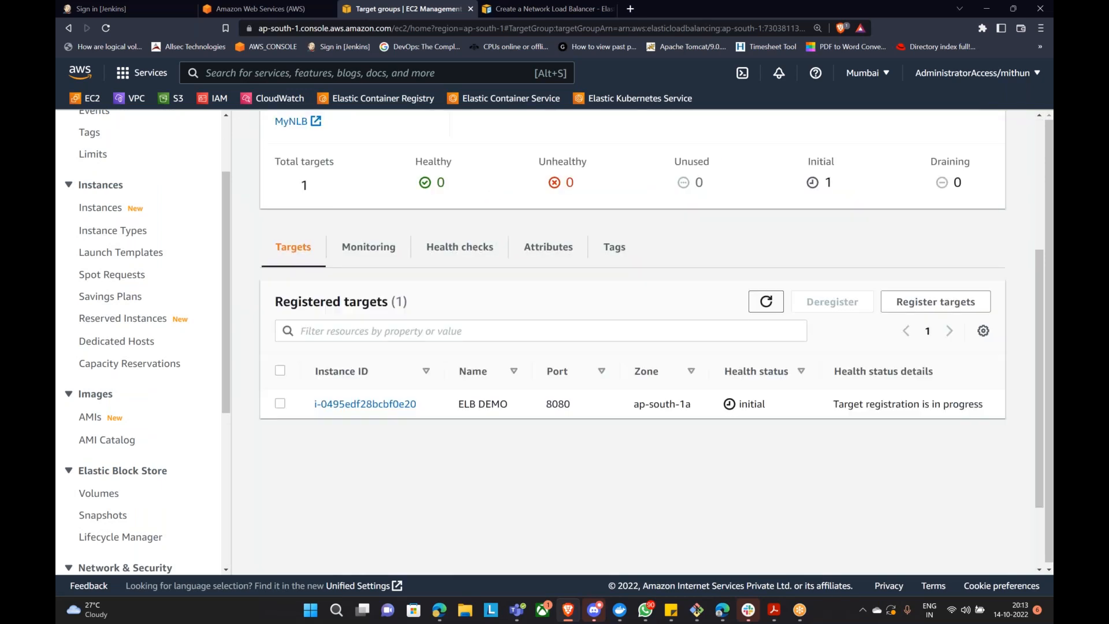
scroll(195, 367, up, 2)
scroll(195, 367, down, 6)
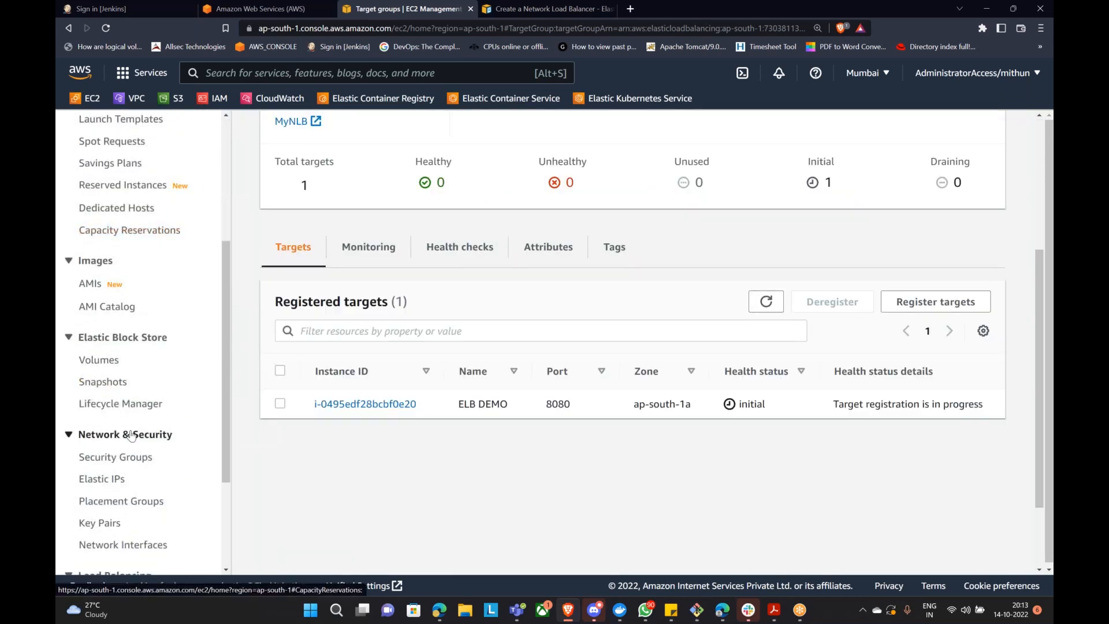
click(113, 439)
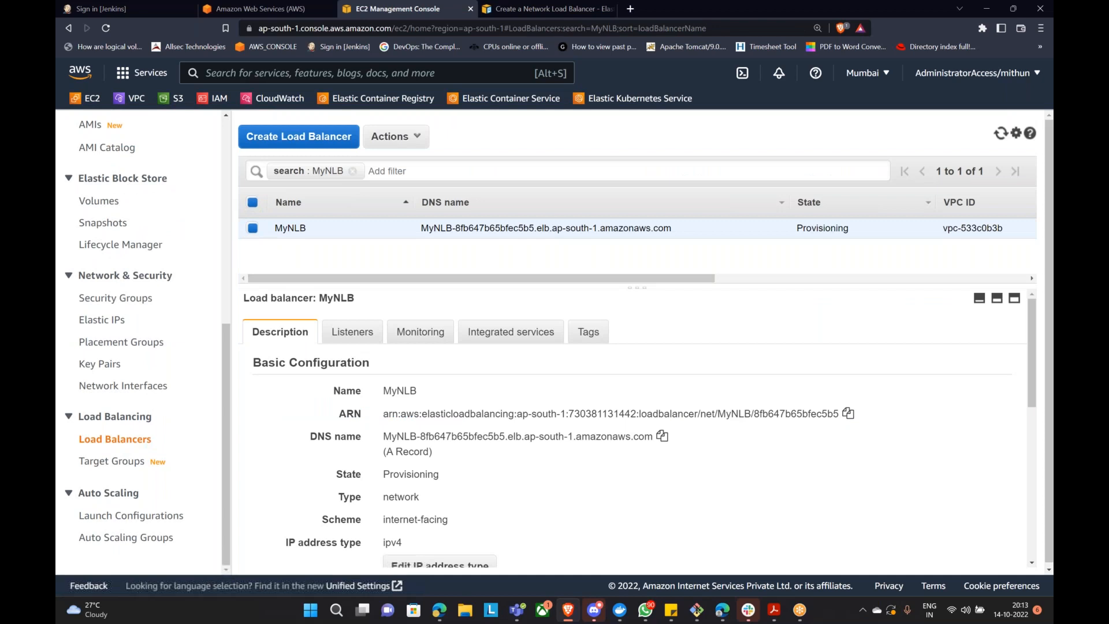
Step: Clear the 'search : MyNLB' filter to list myalb and MyNLB, then refresh repeatedly to check MyNLB's state
click(352, 171)
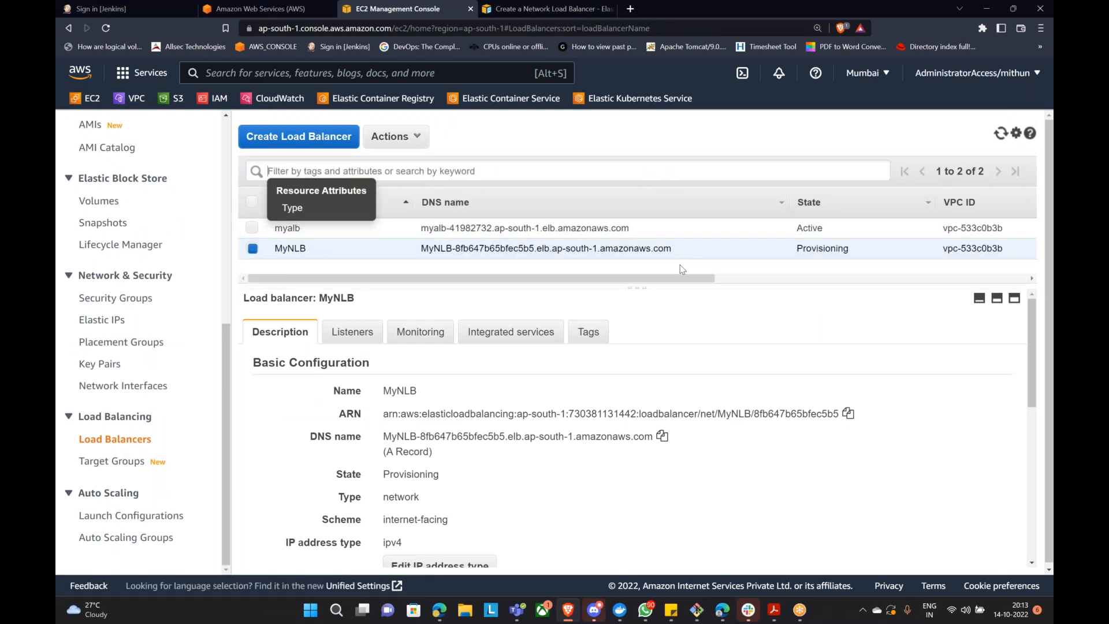
click(362, 271)
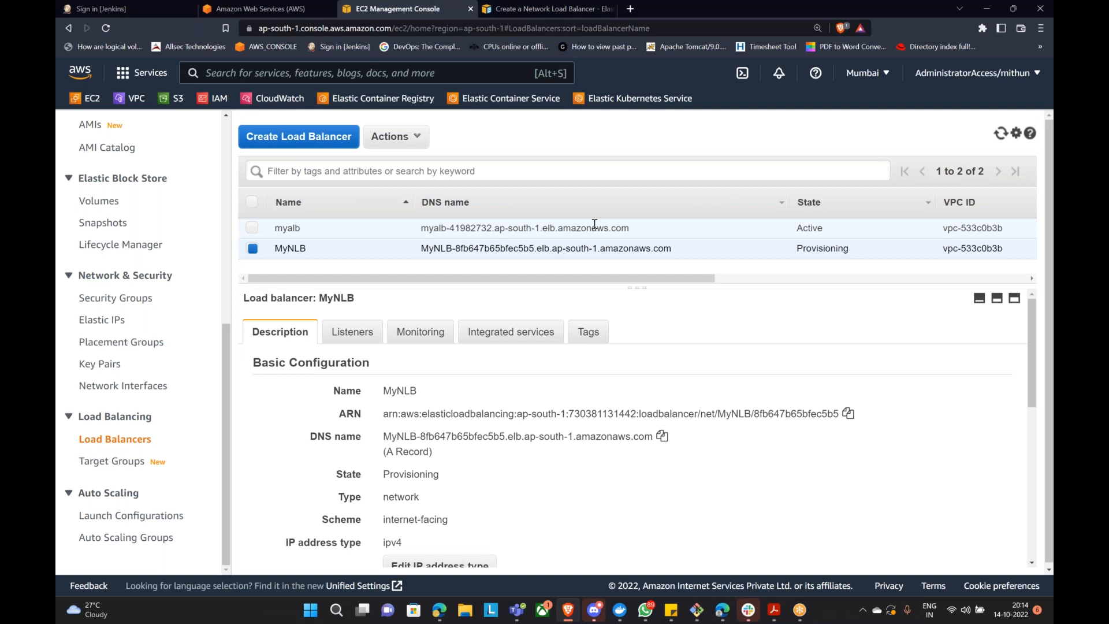
click(1000, 134)
click(999, 134)
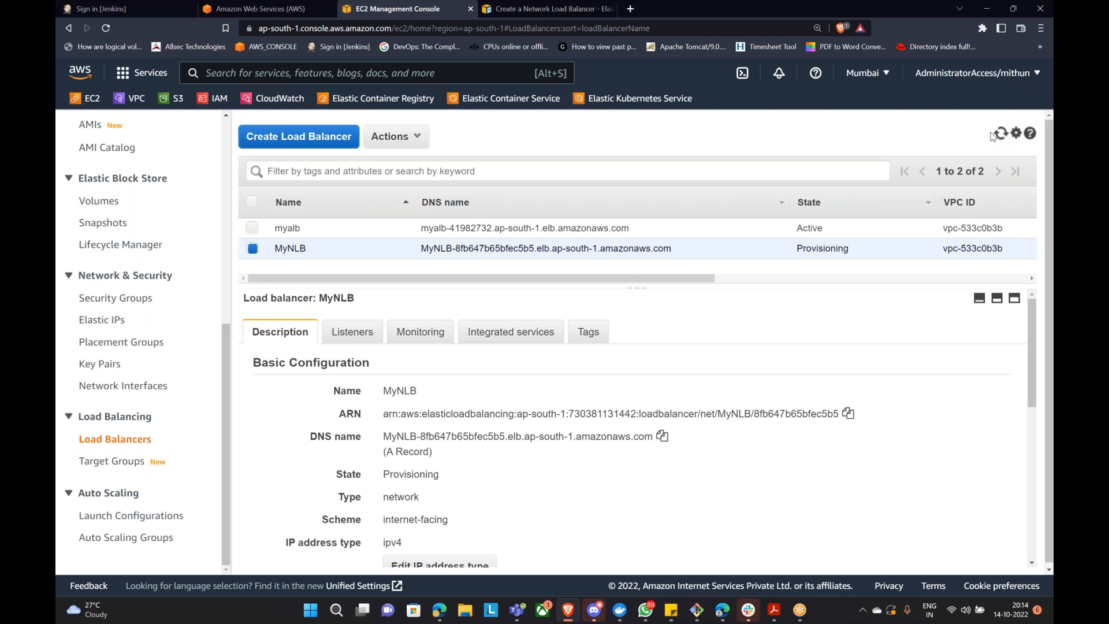
click(1003, 137)
click(999, 134)
Step: Open the NLB-TG target group and reload its registered targets
click(120, 461)
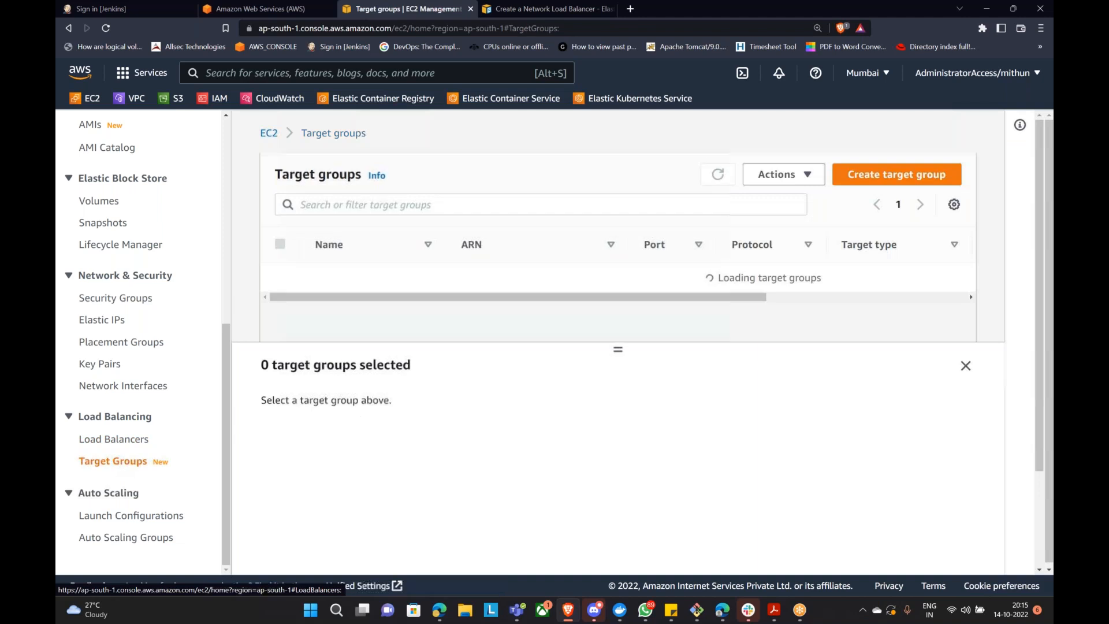
click(321, 278)
scroll(577, 375, down, 4)
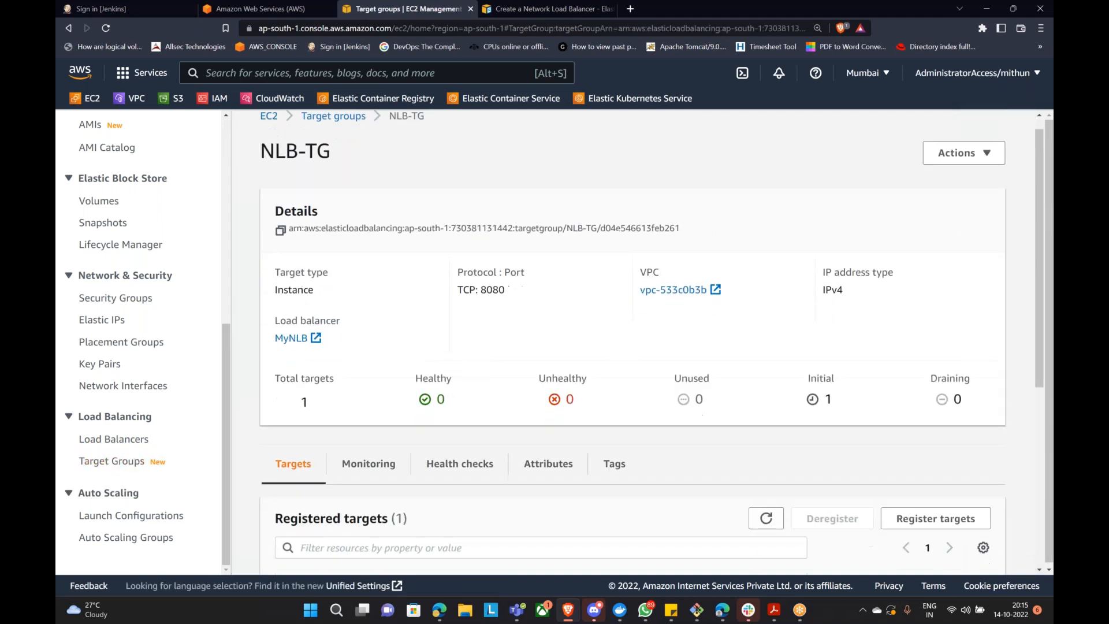
click(760, 308)
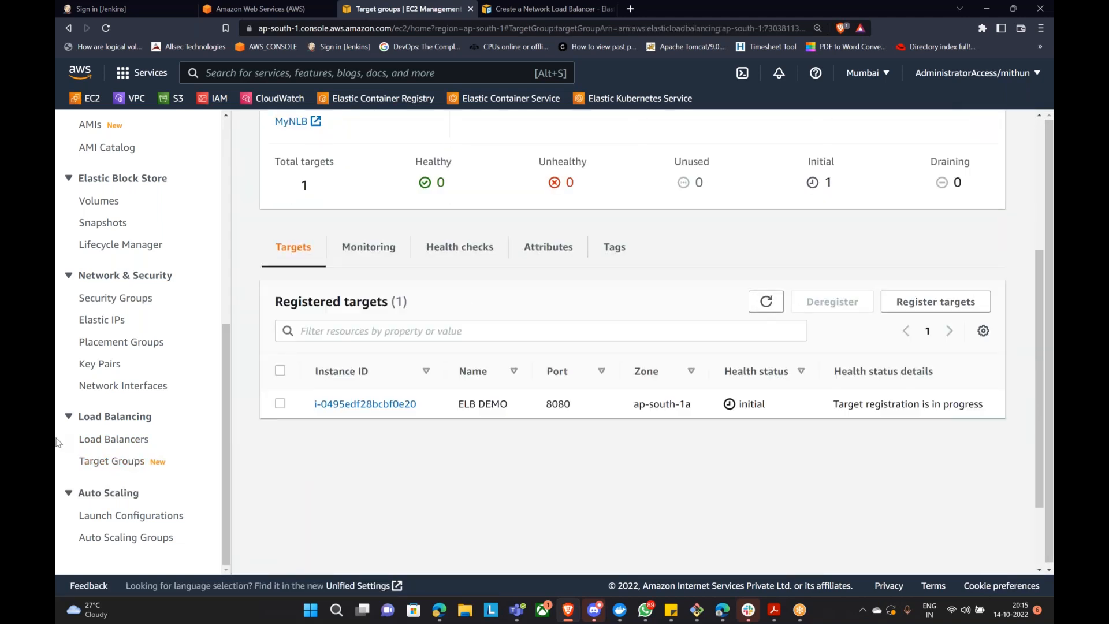
Step: Back in the load balancer list, view MyNLB's Listeners tab and refresh its state
click(113, 439)
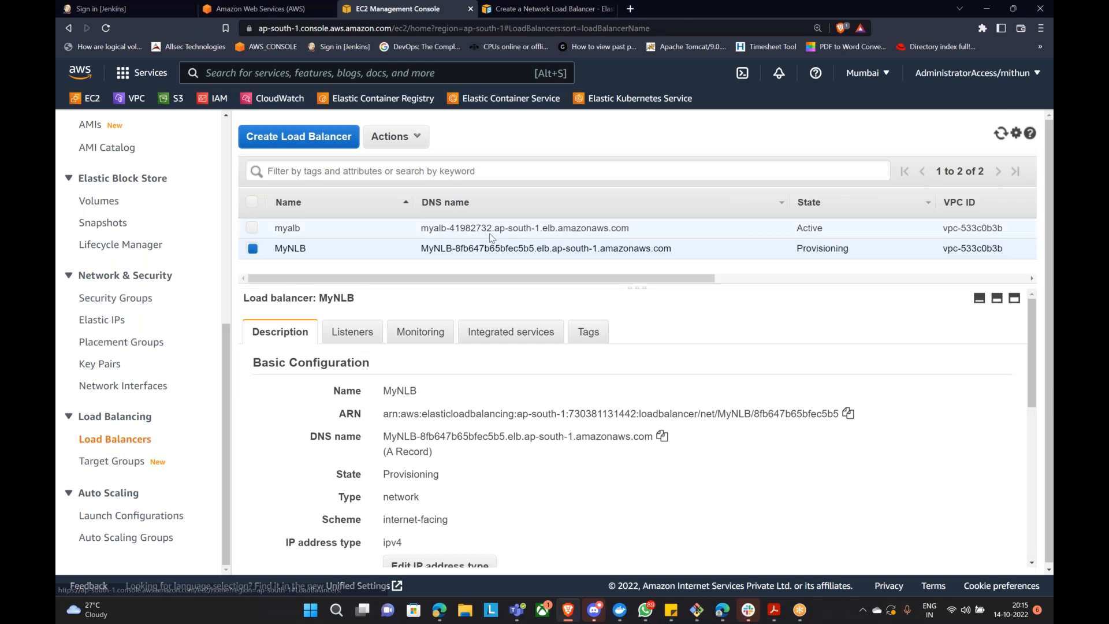
click(1000, 137)
click(350, 332)
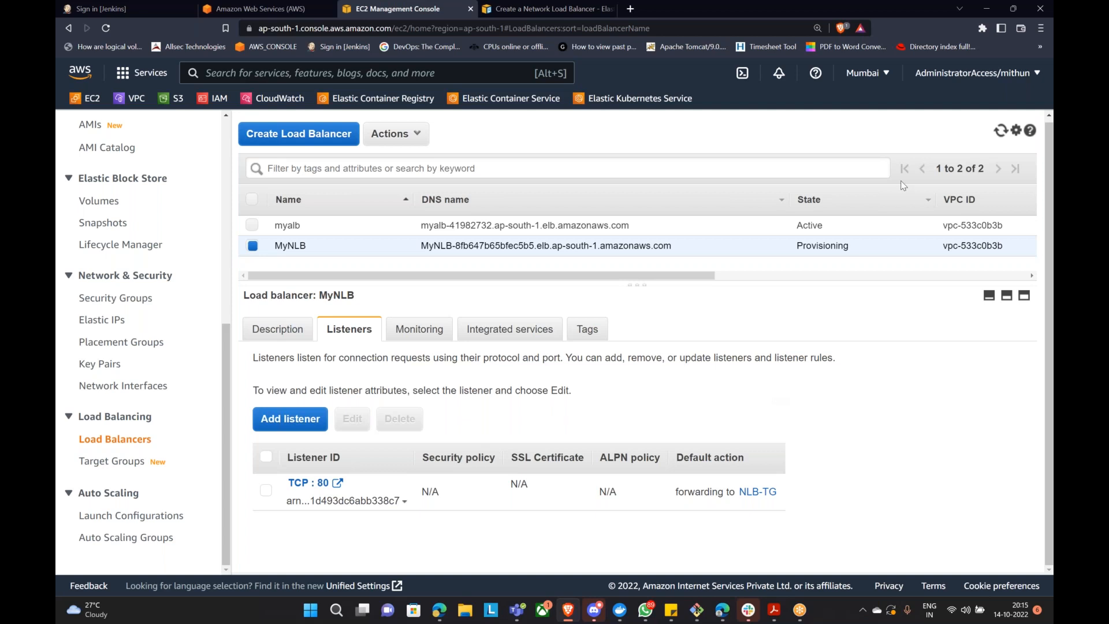
click(1001, 131)
Step: Open NLB-TG from the listener and refresh until the ELB DEMO target on port 8080 is healthy
click(768, 494)
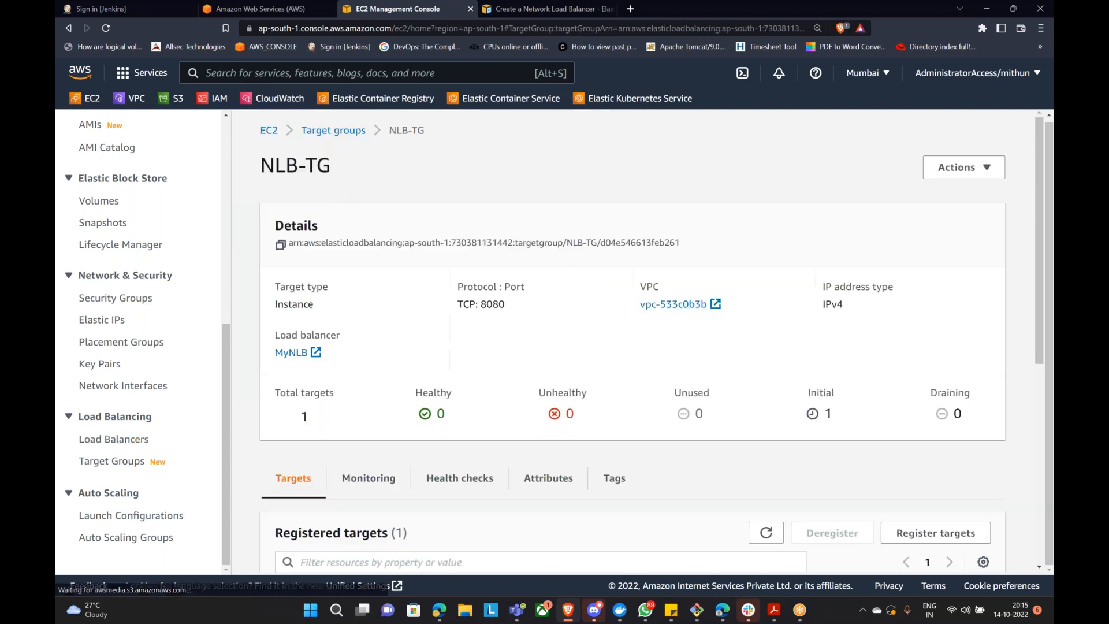
scroll(843, 512, down, 2)
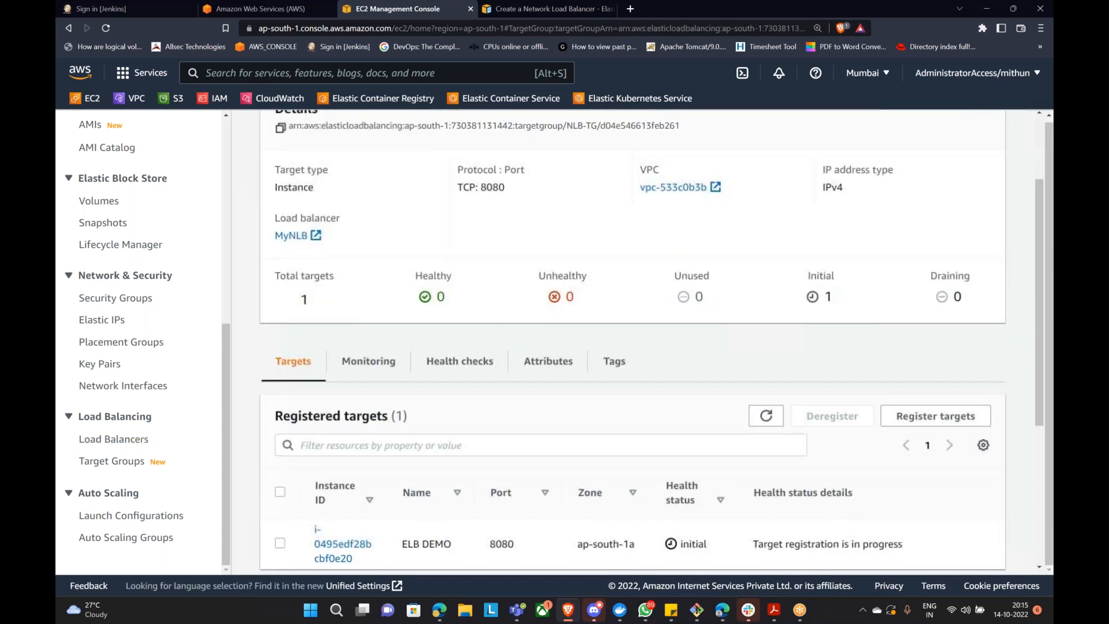
click(766, 416)
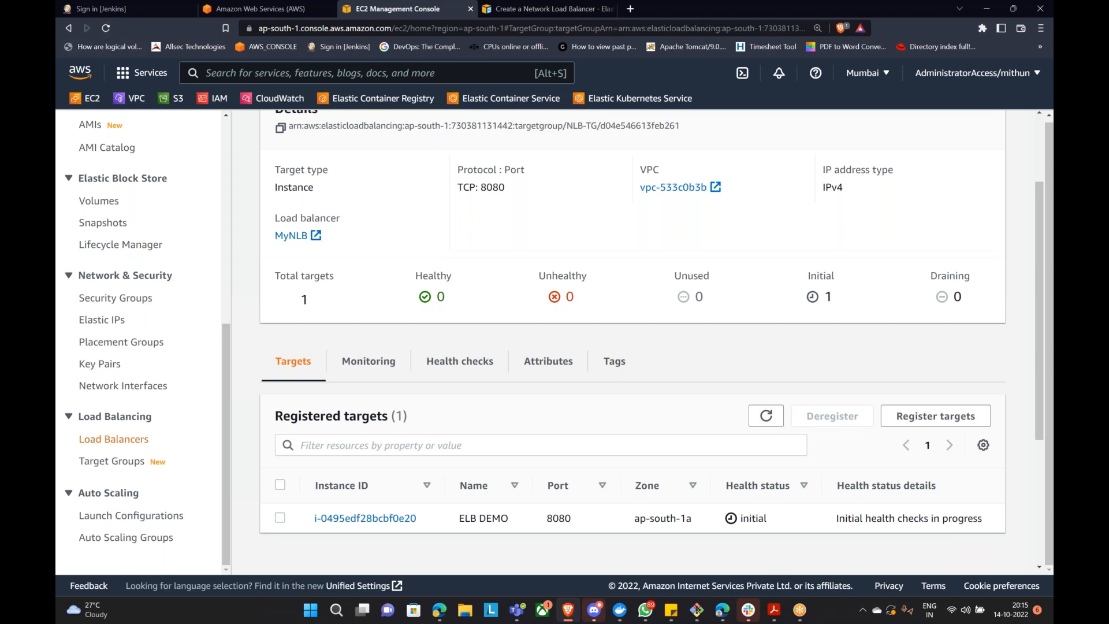
click(766, 416)
click(770, 419)
click(768, 420)
click(767, 416)
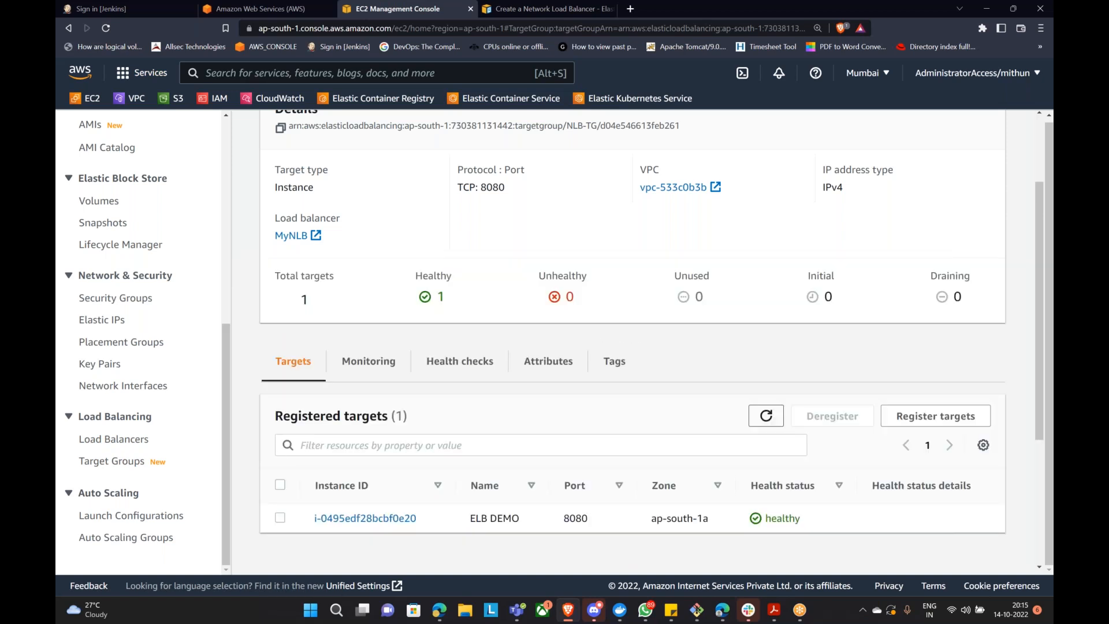
click(767, 417)
click(766, 417)
drag(750, 524, 789, 520)
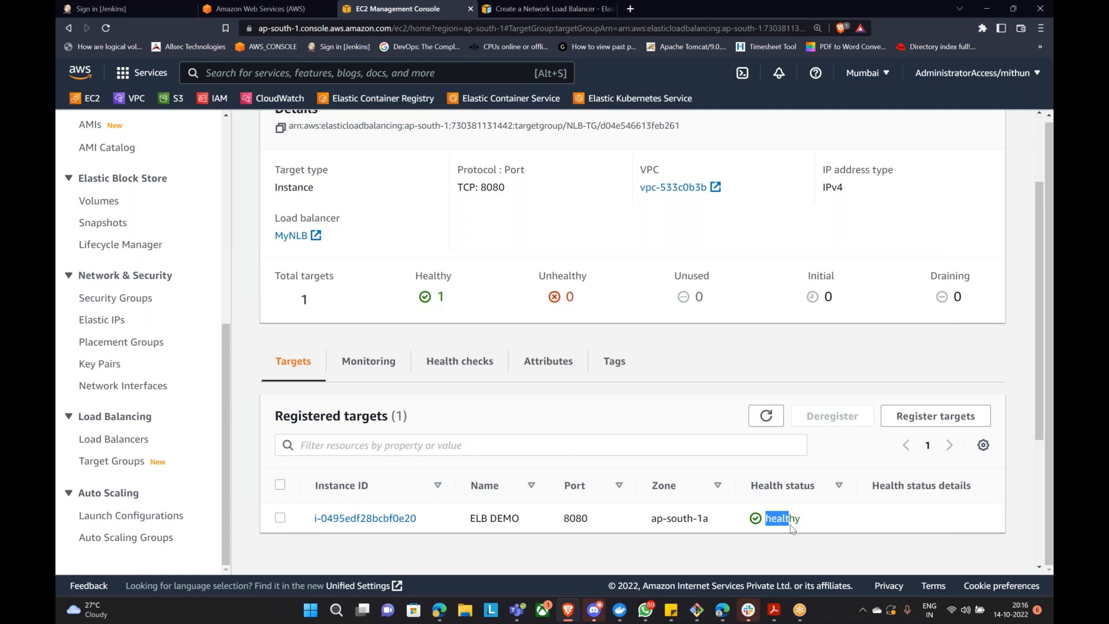
scroll(107, 436, up, 5)
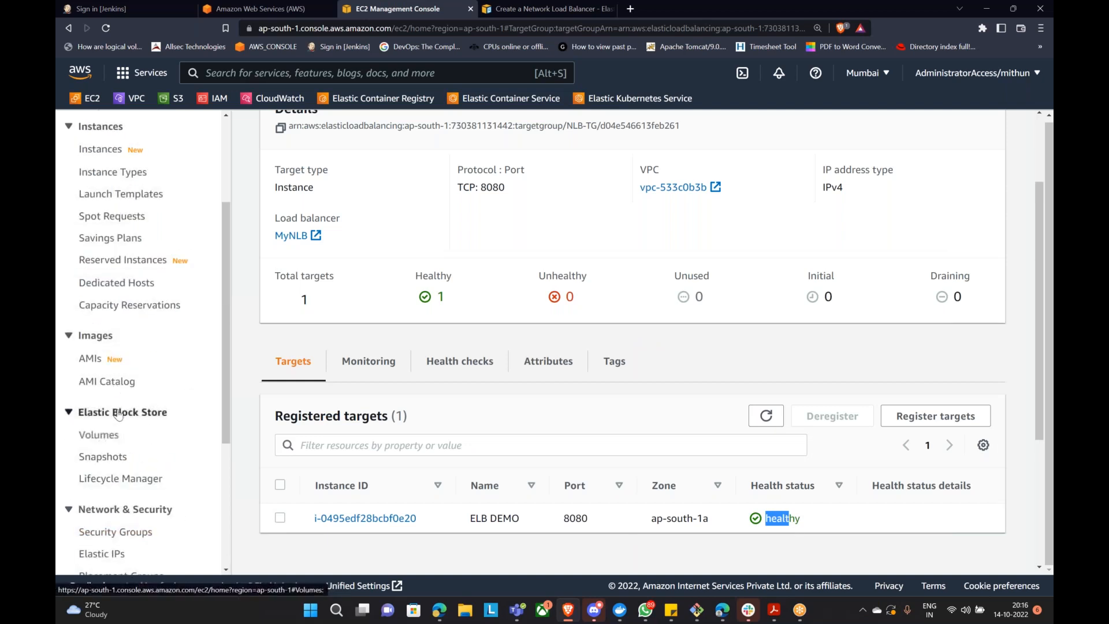
Step: Copy the now-Active MyNLB's DNS name from its details and open a new browser tab
click(107, 151)
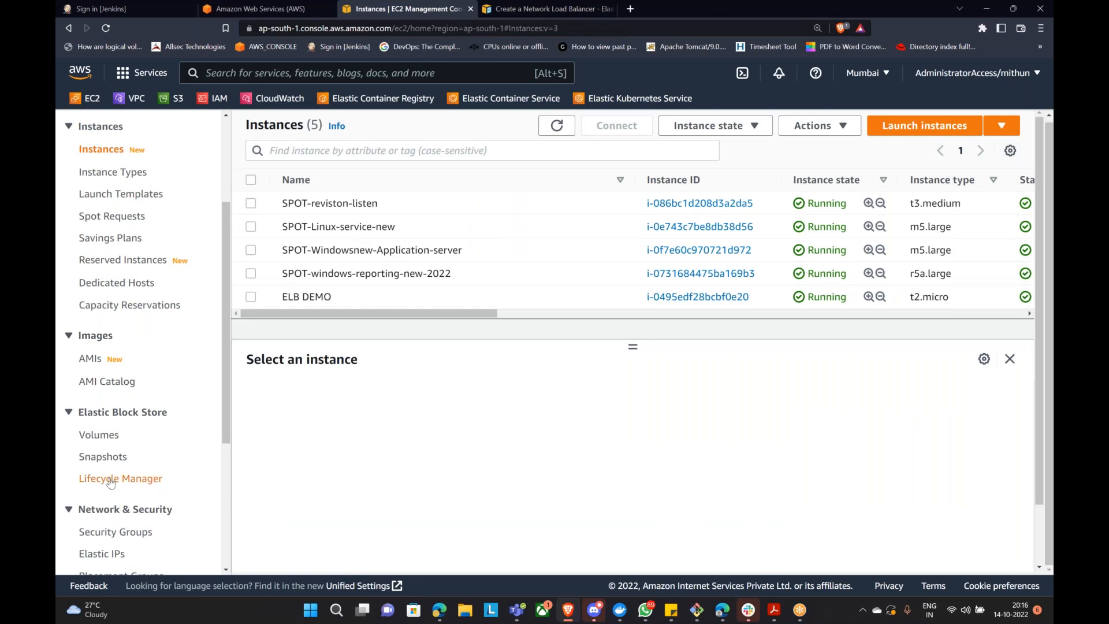
scroll(111, 368, down, 3)
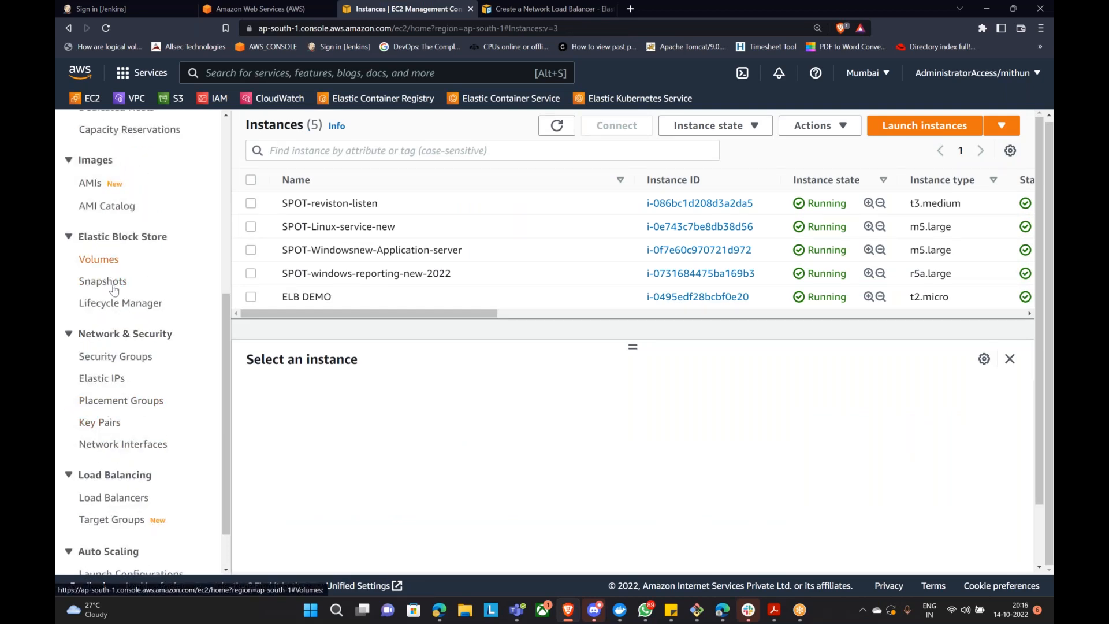
click(110, 497)
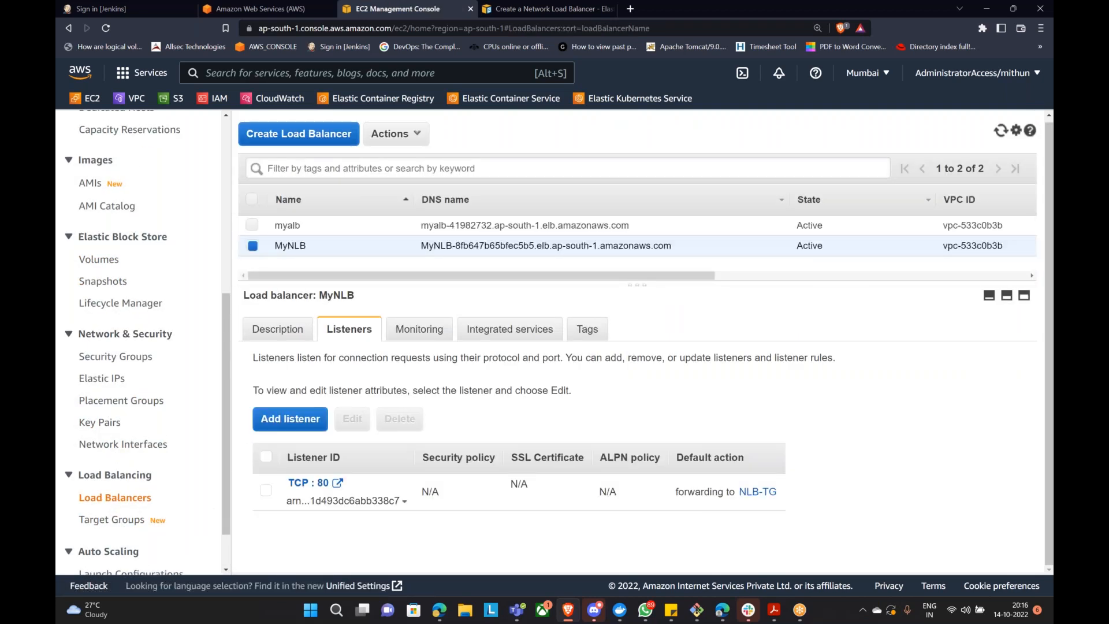
click(277, 330)
scroll(438, 458, down, 1)
click(662, 375)
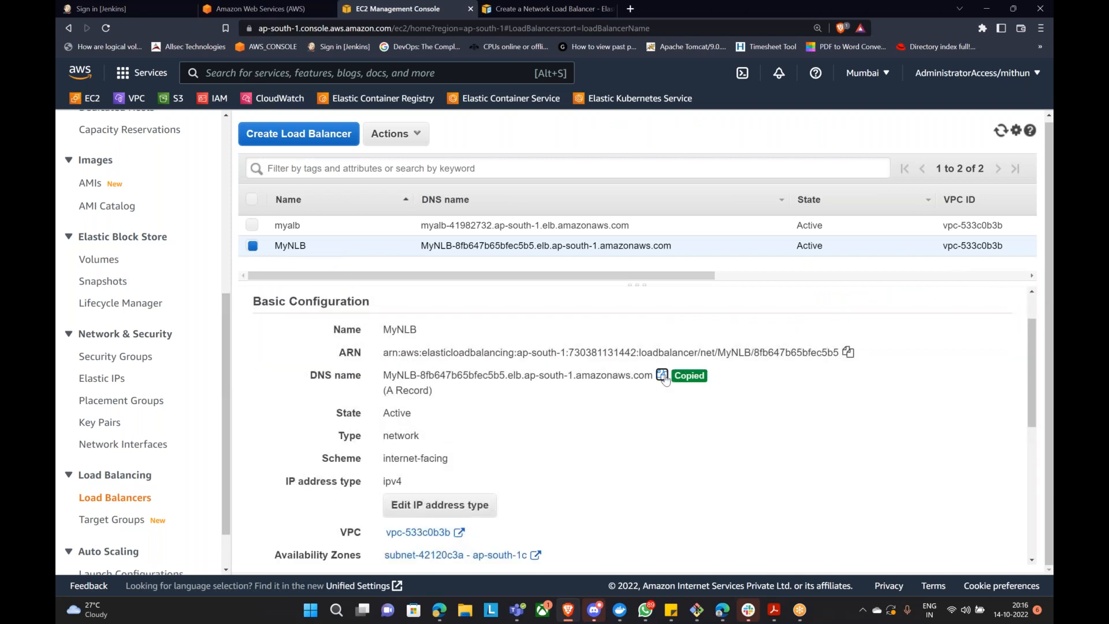
key(ctrl+t)
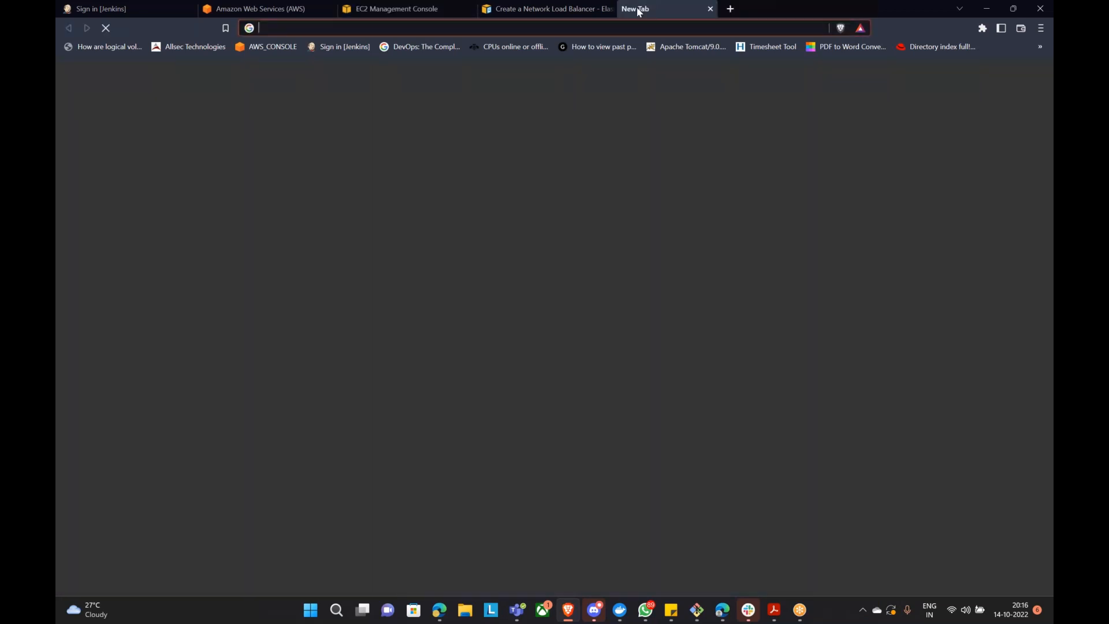
Step: Paste MyNLB's DNS name into the new tab's address bar and load it
key(ctrl+v)
key(Return)
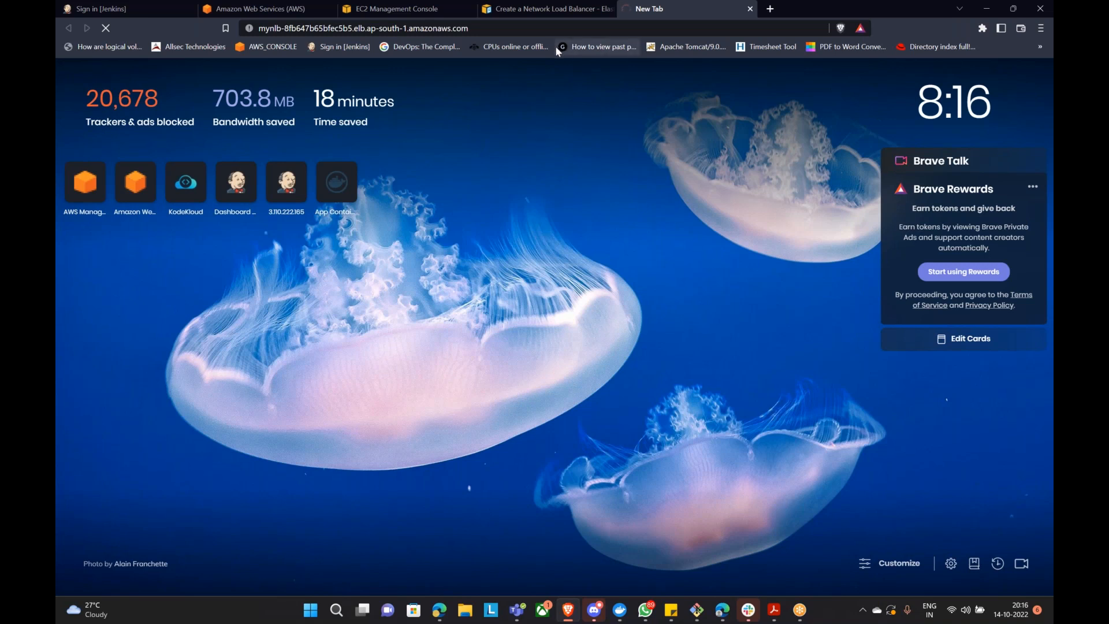
Step: Check that MyNLB's TCP:80 listener forwards to NLB-TG, leaving the listener unchanged
click(451, 19)
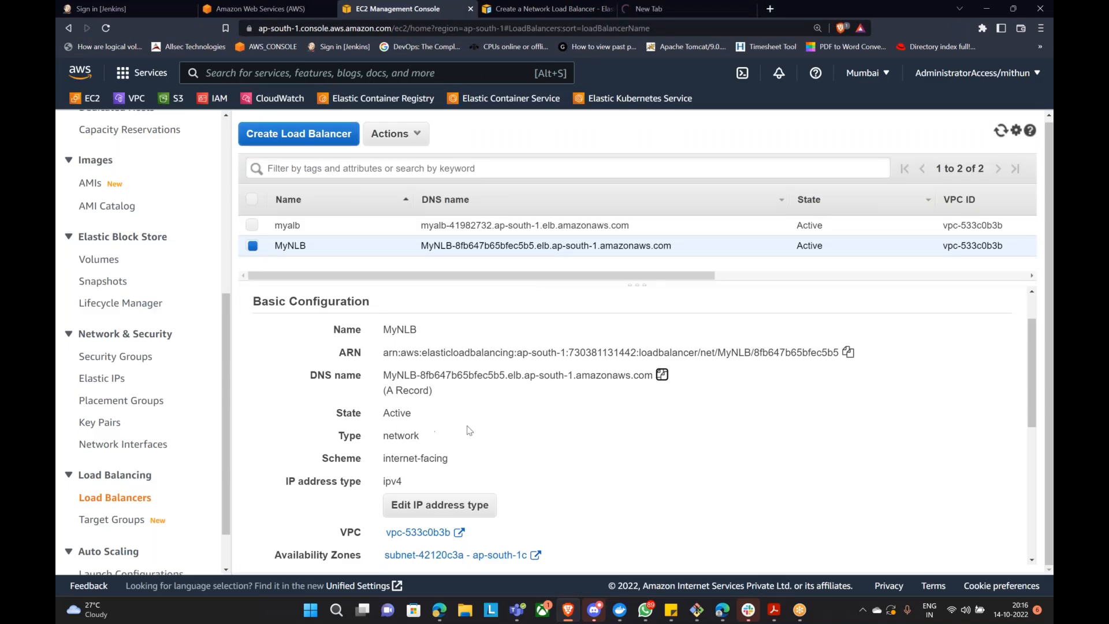
scroll(469, 431, down, 3)
scroll(344, 382, up, 4)
click(349, 330)
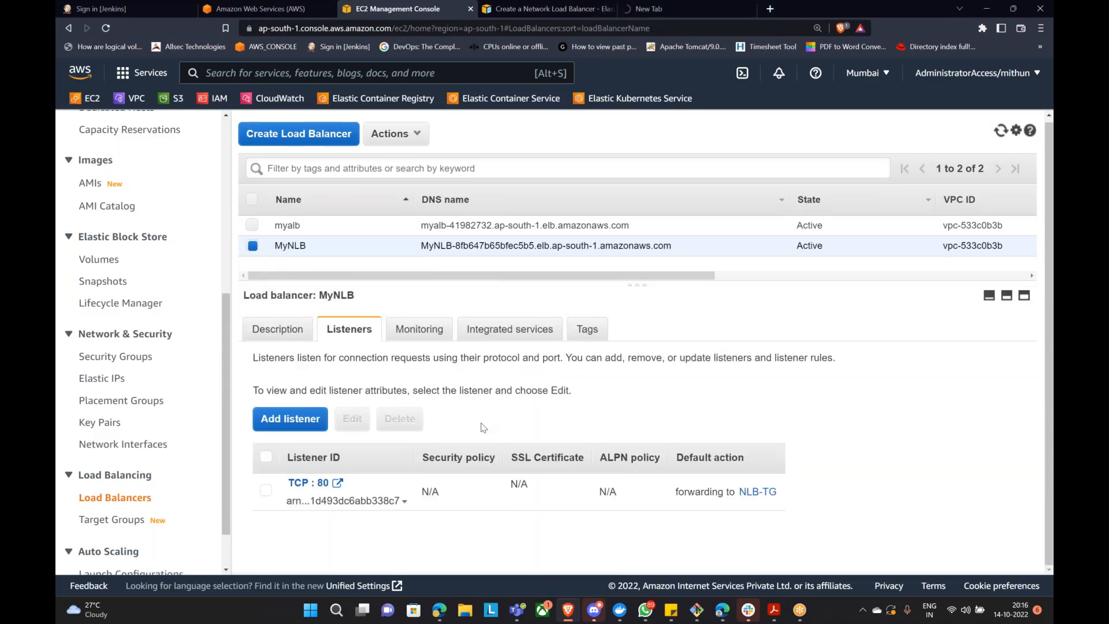
click(265, 490)
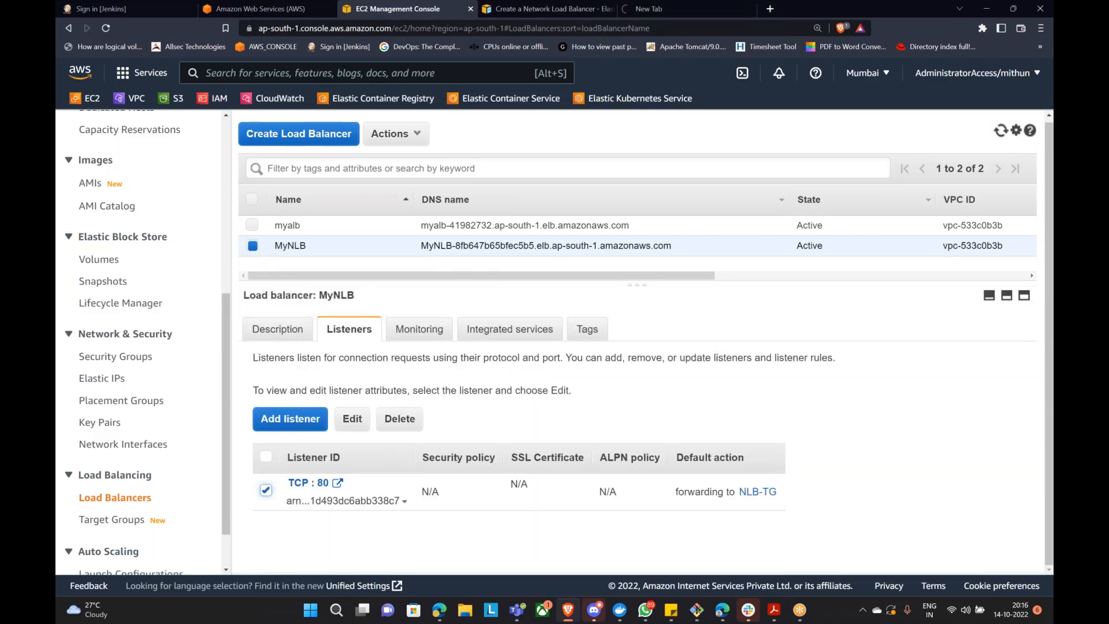
click(352, 418)
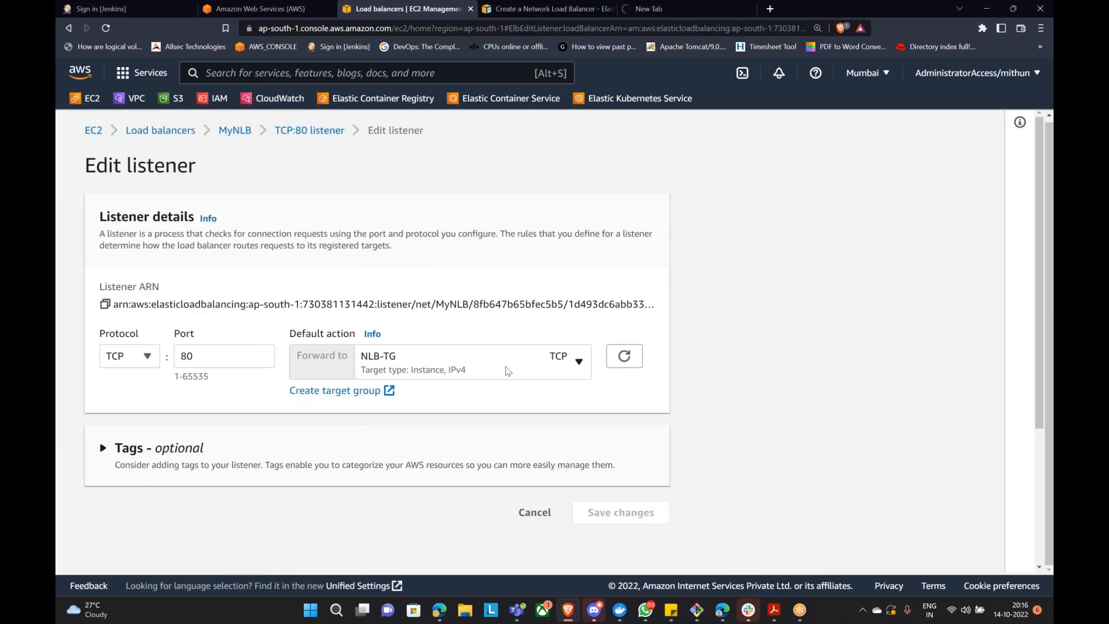
click(542, 373)
click(542, 373)
click(534, 512)
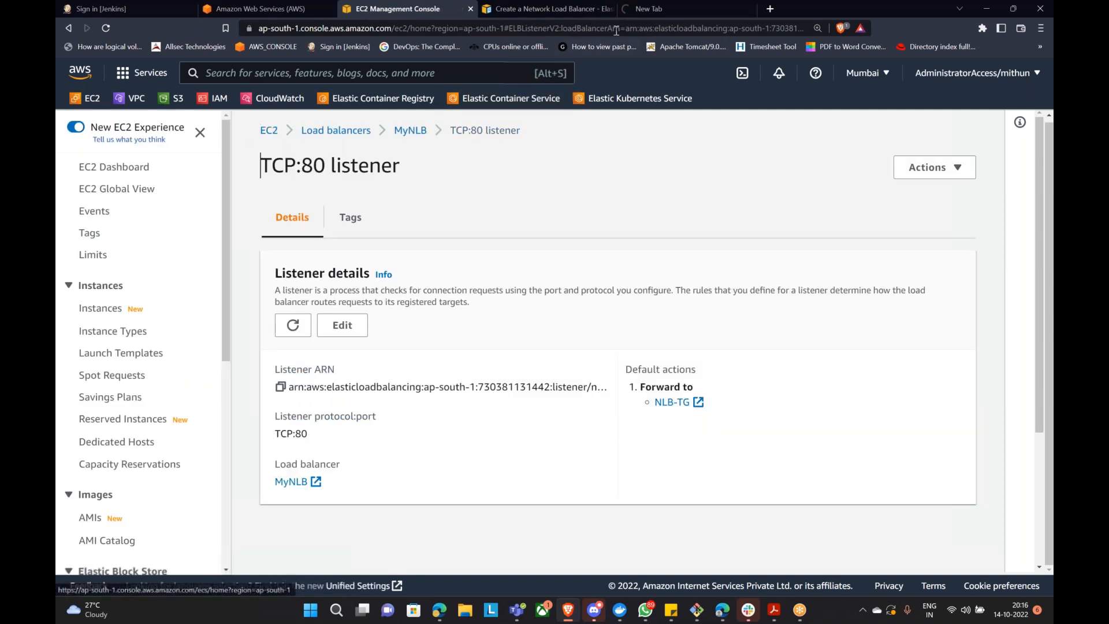
Step: Review NLB-TG's attributes and its healthy registered target, then view the Unlock Jenkins page served through MyNLB
scroll(151, 478, down, 3)
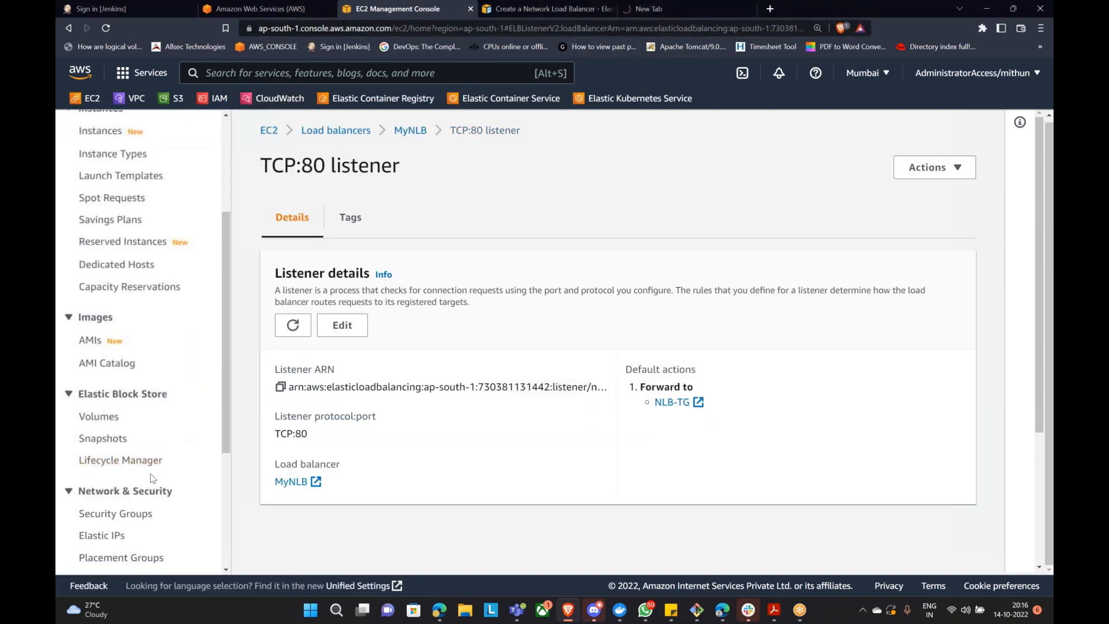
scroll(152, 478, down, 4)
click(114, 461)
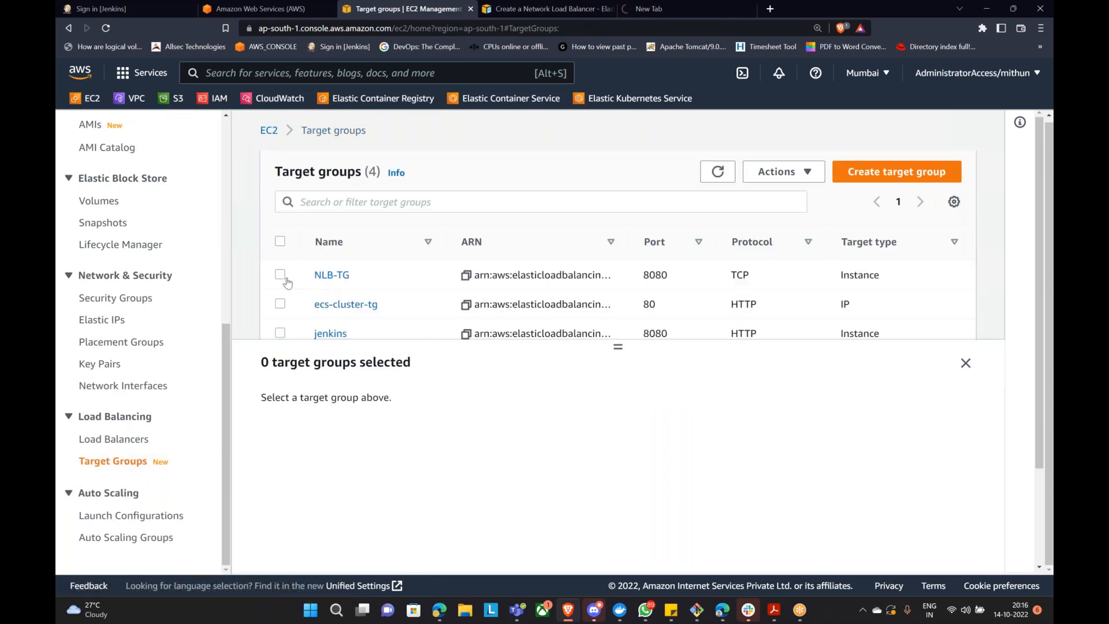
click(280, 274)
click(787, 178)
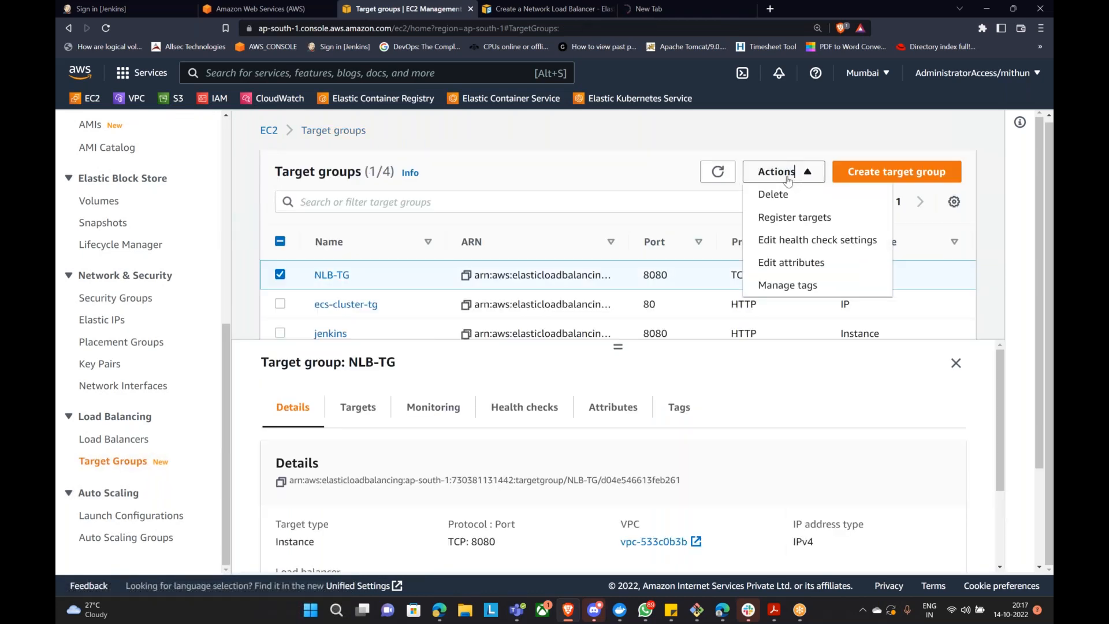
click(802, 263)
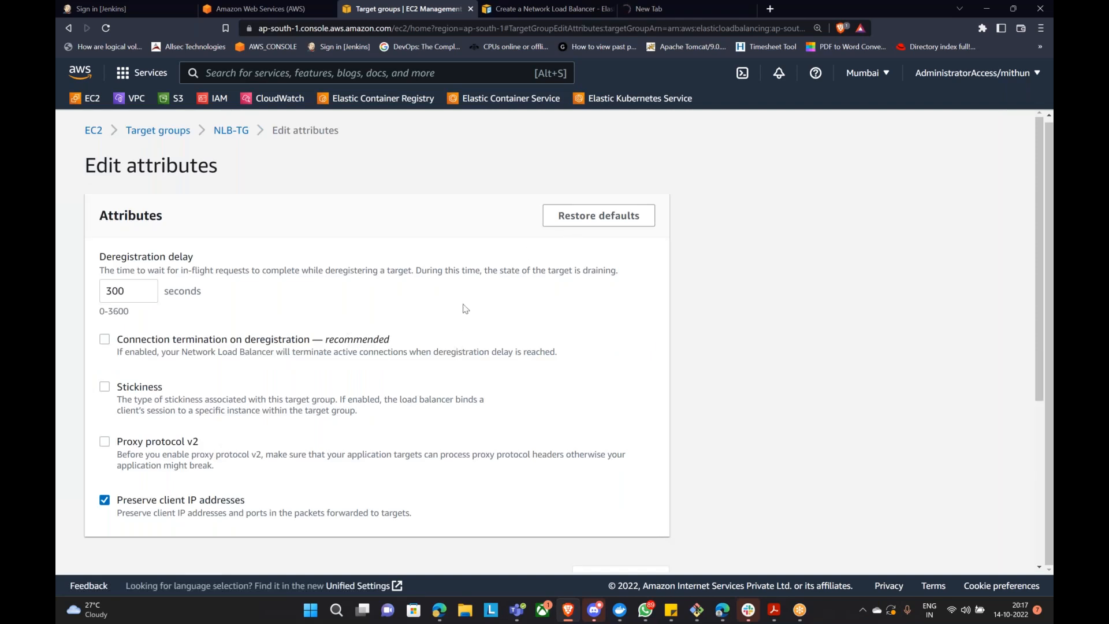
click(231, 130)
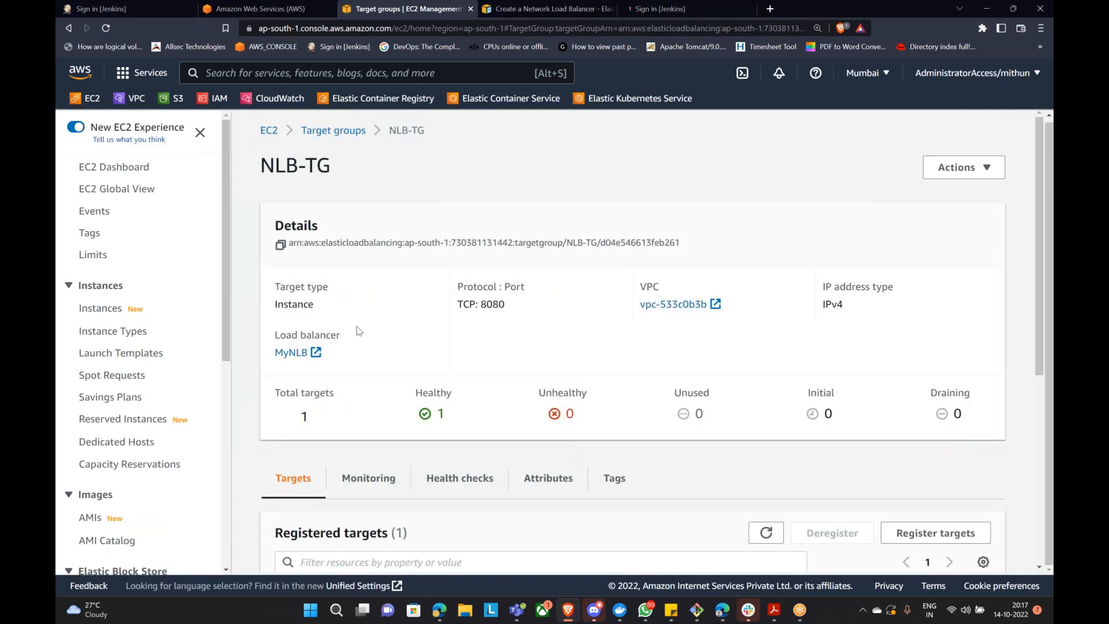
scroll(362, 330, down, 5)
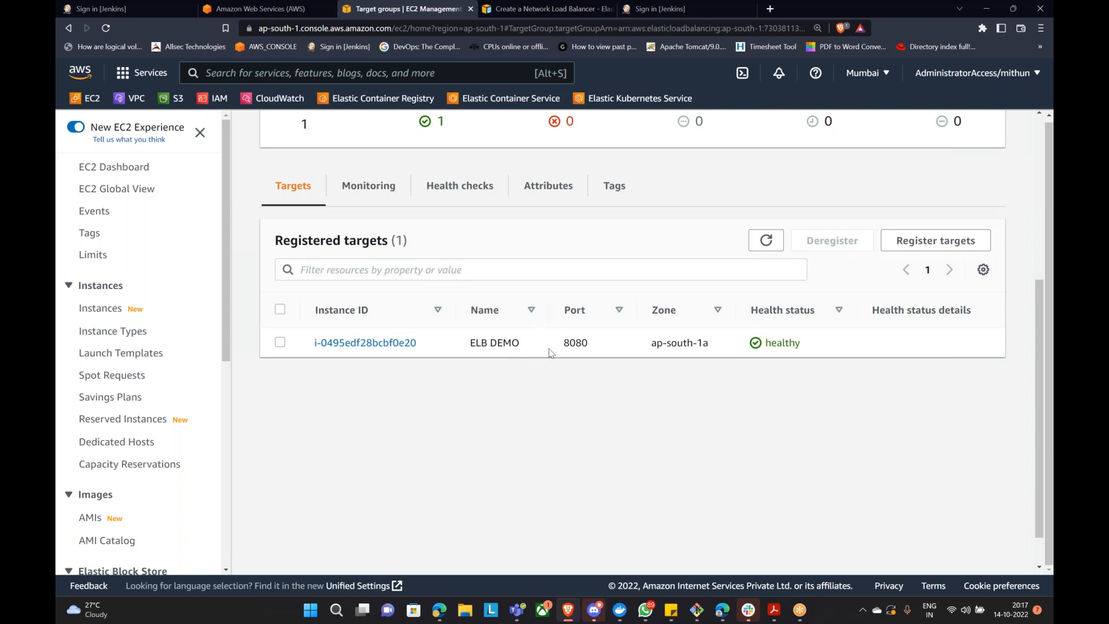
scroll(565, 348, up, 5)
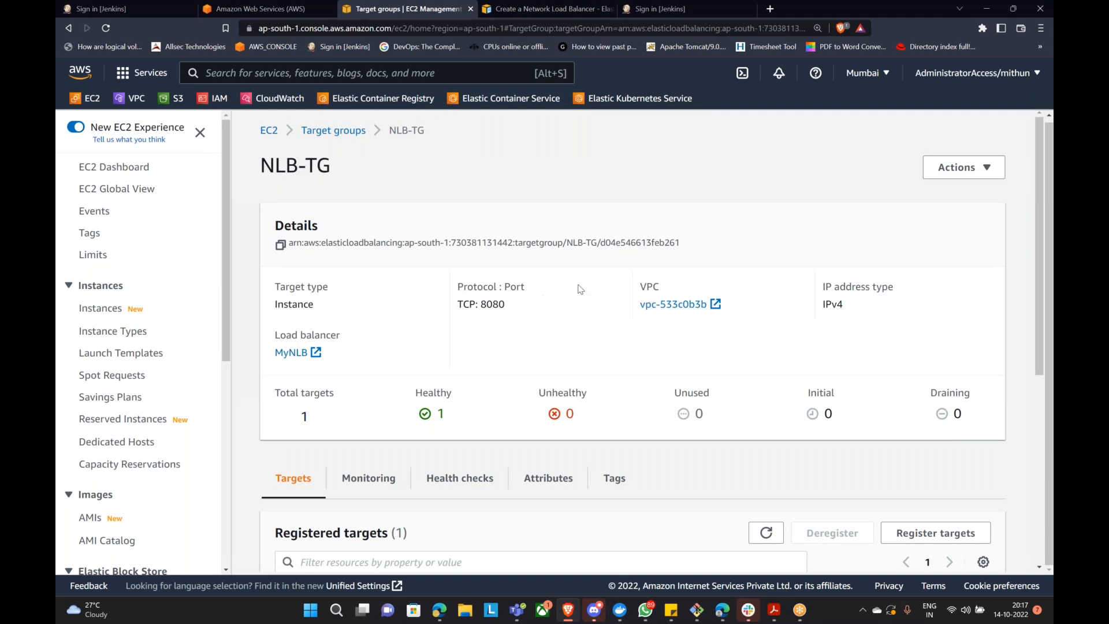
click(688, 13)
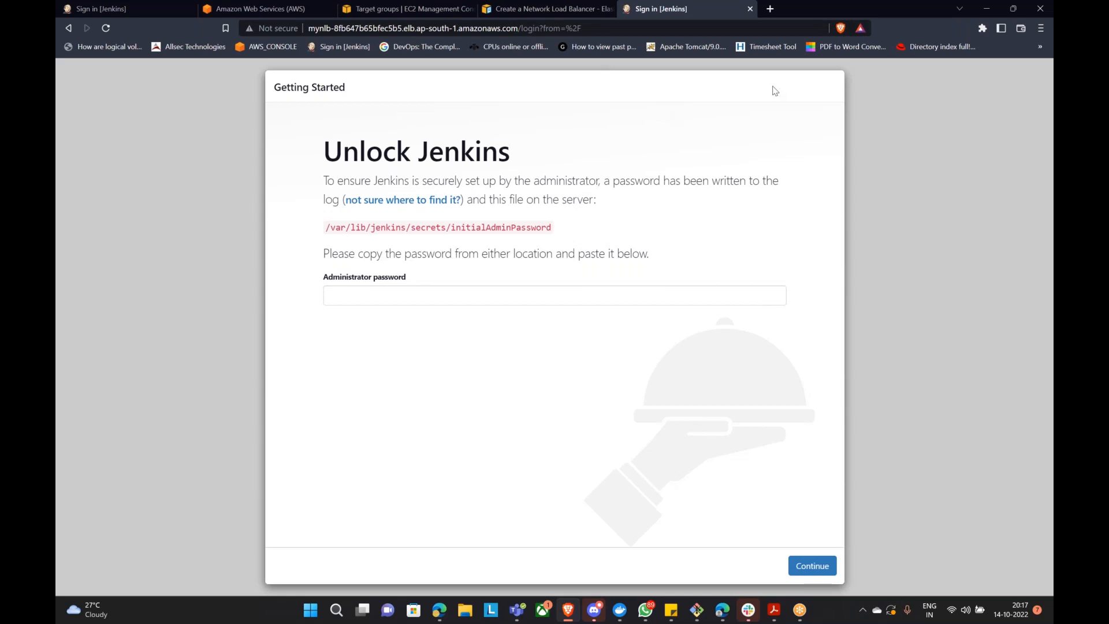
Step: Focus the Administrator password field, select the page address, then return to the NLB-TG target group tab
click(367, 295)
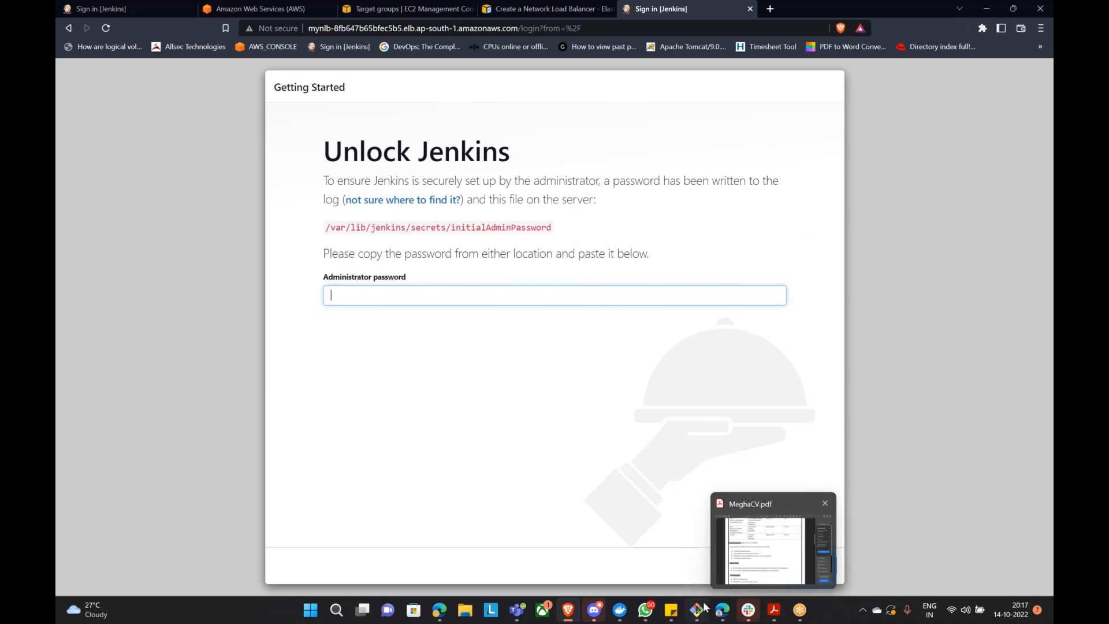
mouse_move(697, 615)
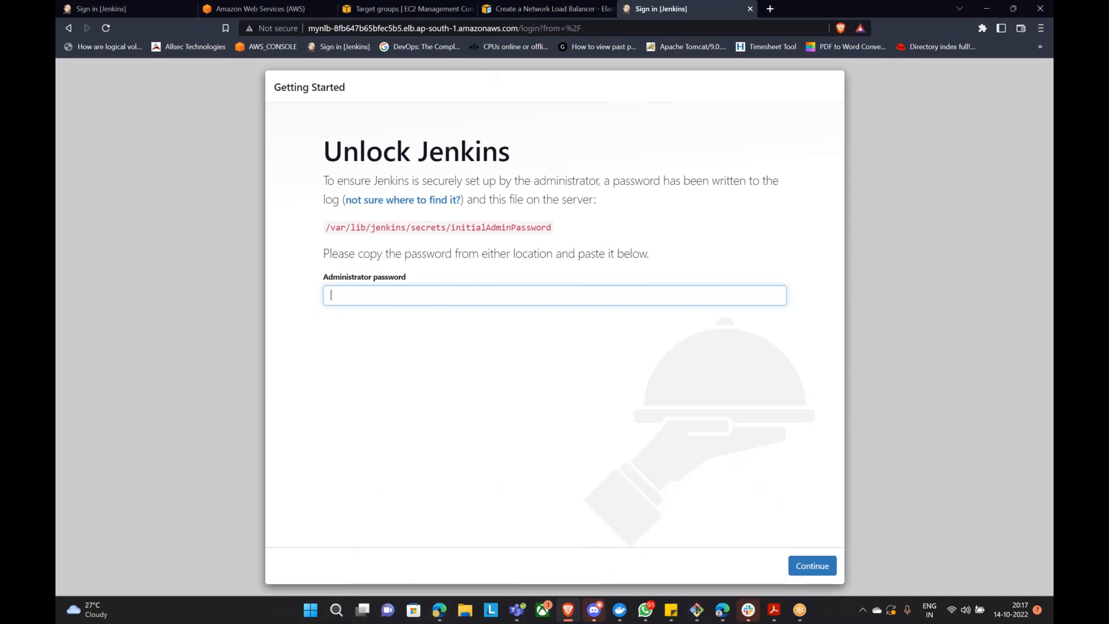
click(423, 22)
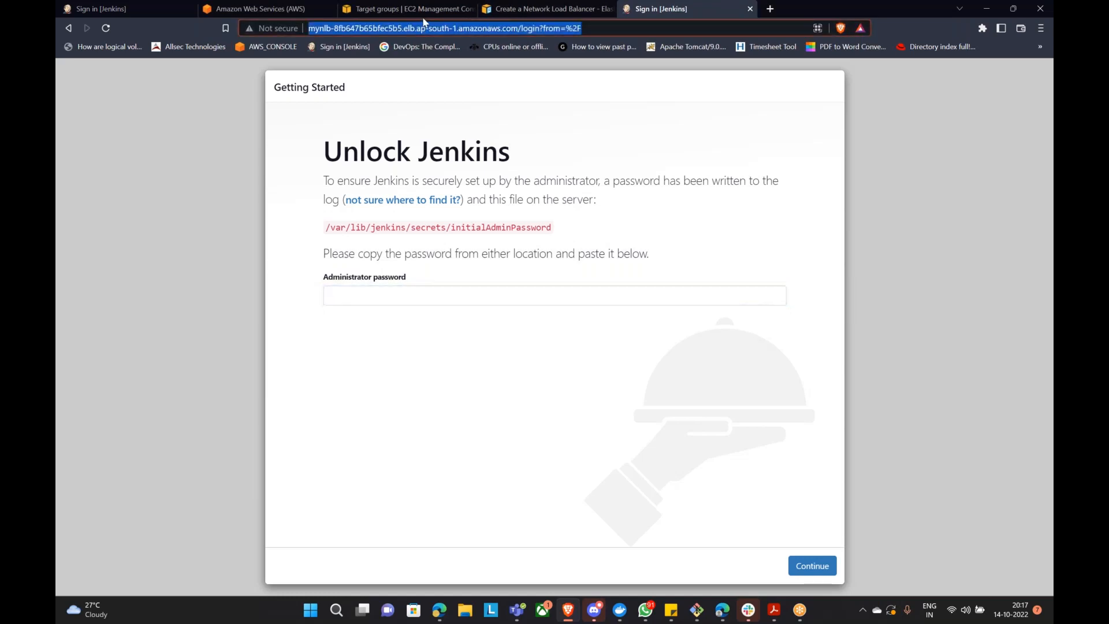
click(422, 9)
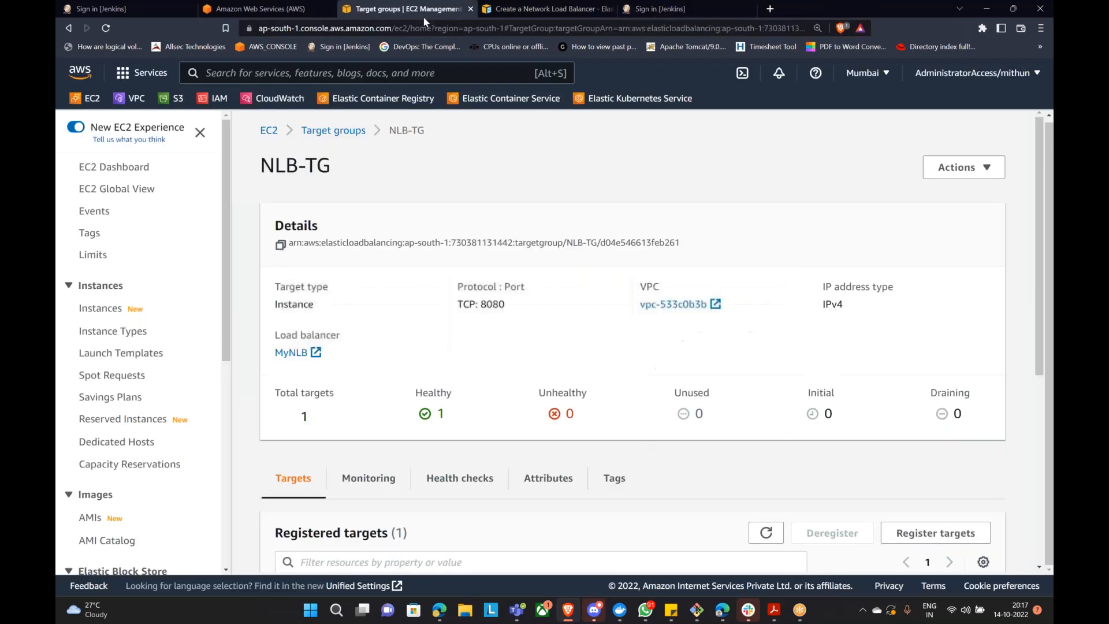
Step: Copy the ELB DEMO instance's example SSH command from its Connect page and bring up Git Bash
click(102, 309)
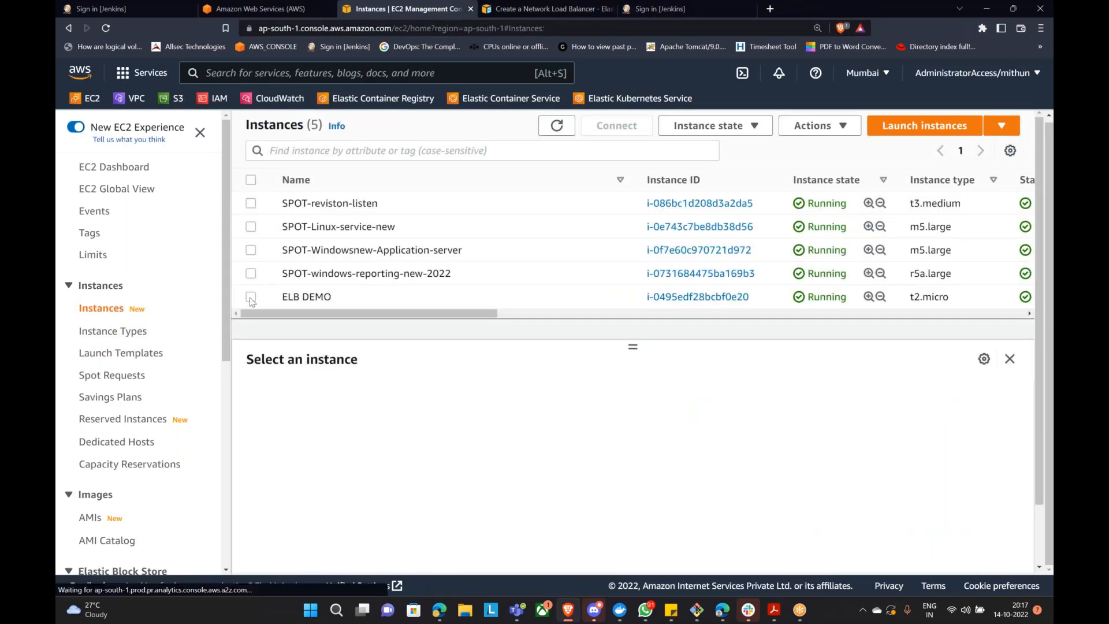
click(250, 297)
click(616, 126)
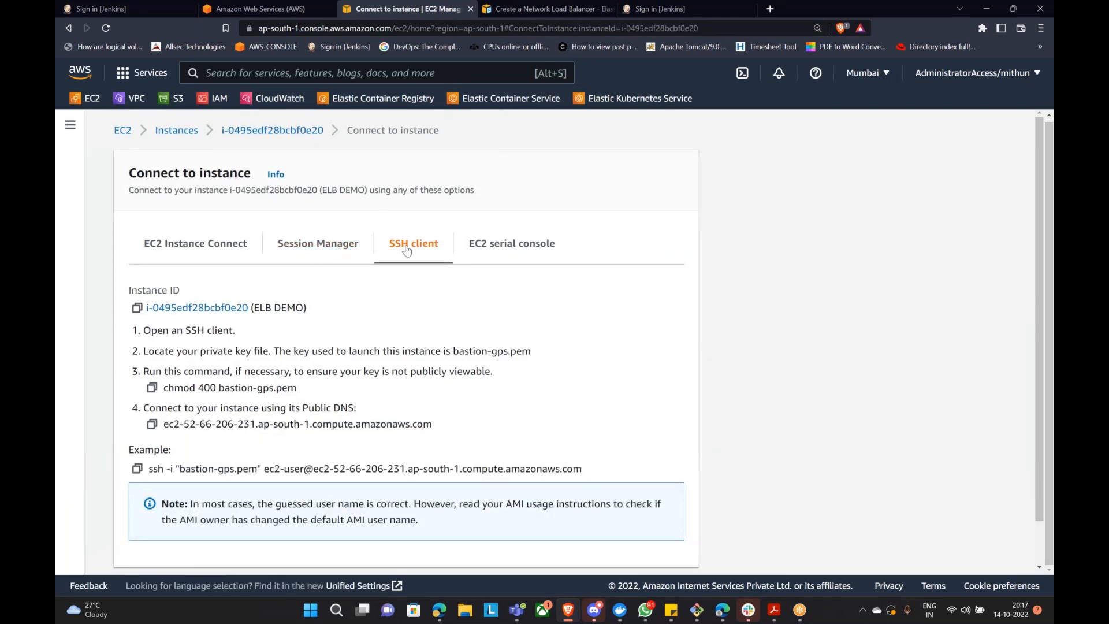
click(137, 469)
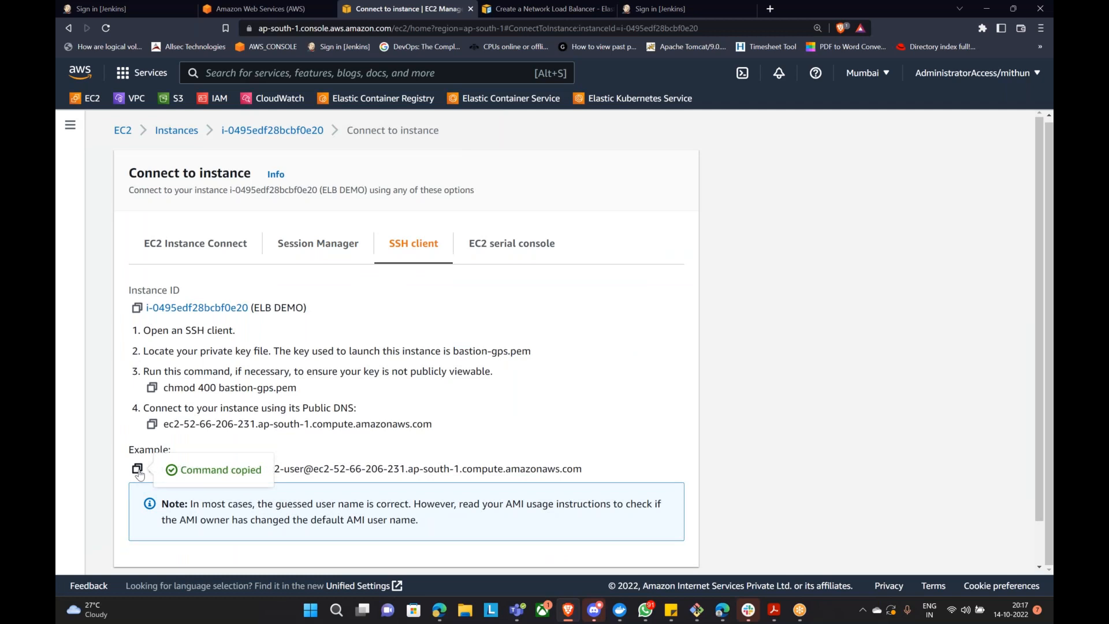
click(697, 609)
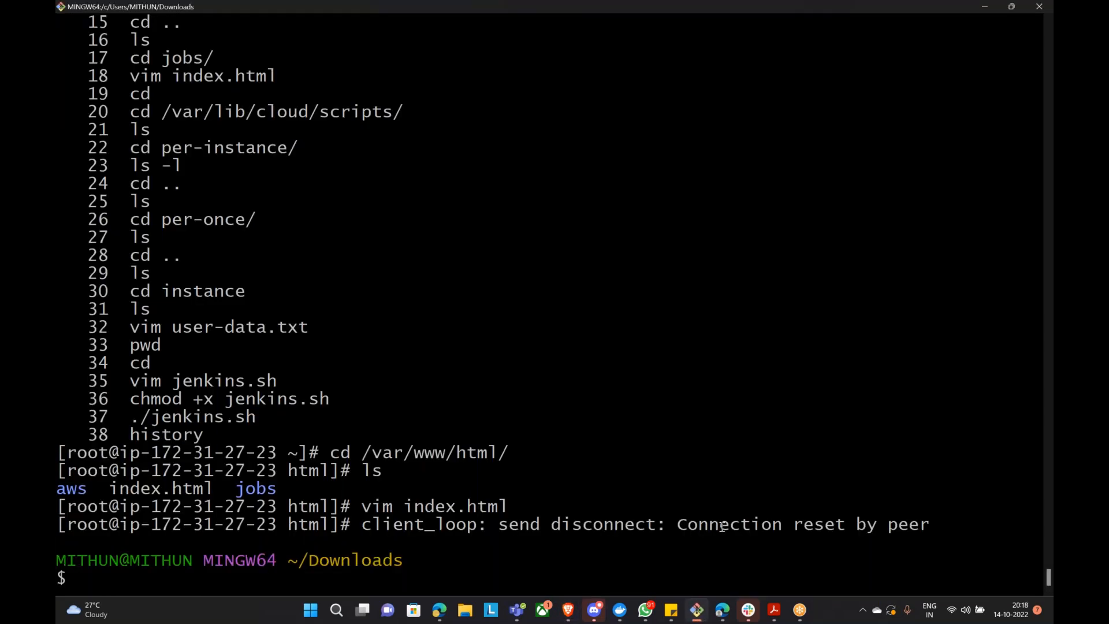
Step: SSH into the ELB DEMO instance with the copied command and switch to root with sudo -i
key(shift+Insert)
key(Return)
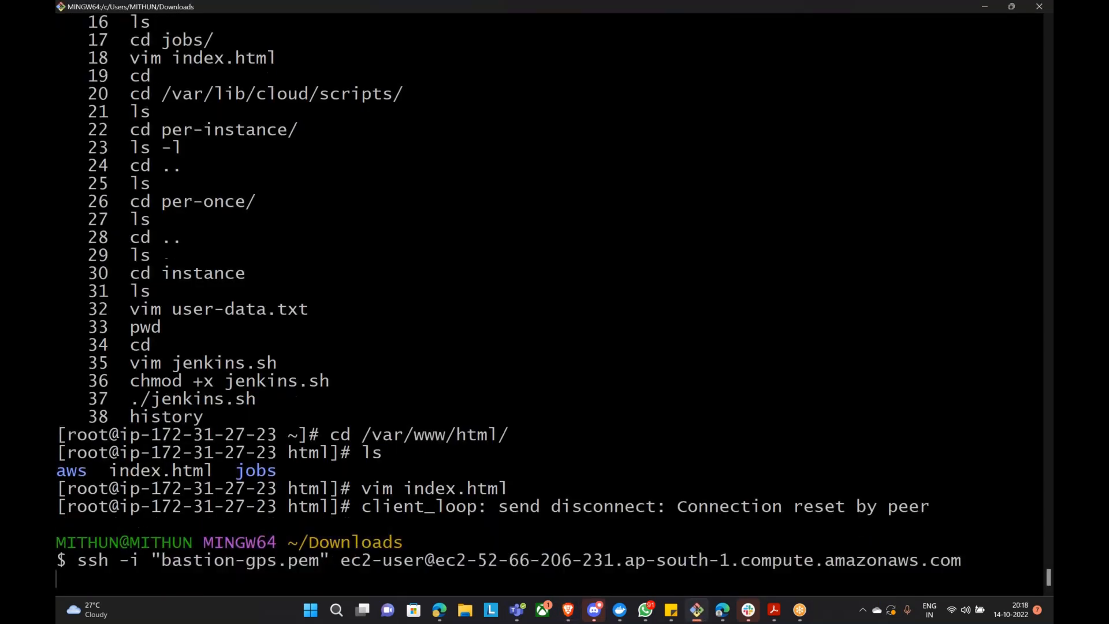
text(sudo -i)
key(Return)
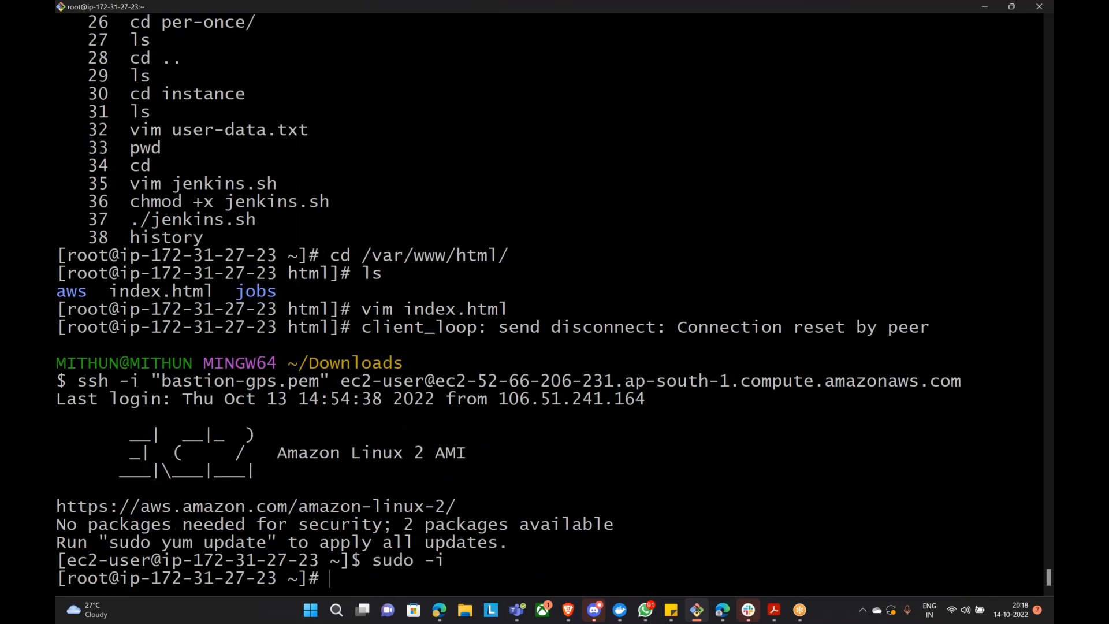
Step: Copy the initialAdminPassword path from the Unlock Jenkins page, cat it, and select the printed password
click(568, 610)
click(654, 10)
drag(325, 226, 559, 230)
right_click(558, 230)
click(563, 240)
click(697, 611)
text(cat)
key(shift+Insert)
key(Return)
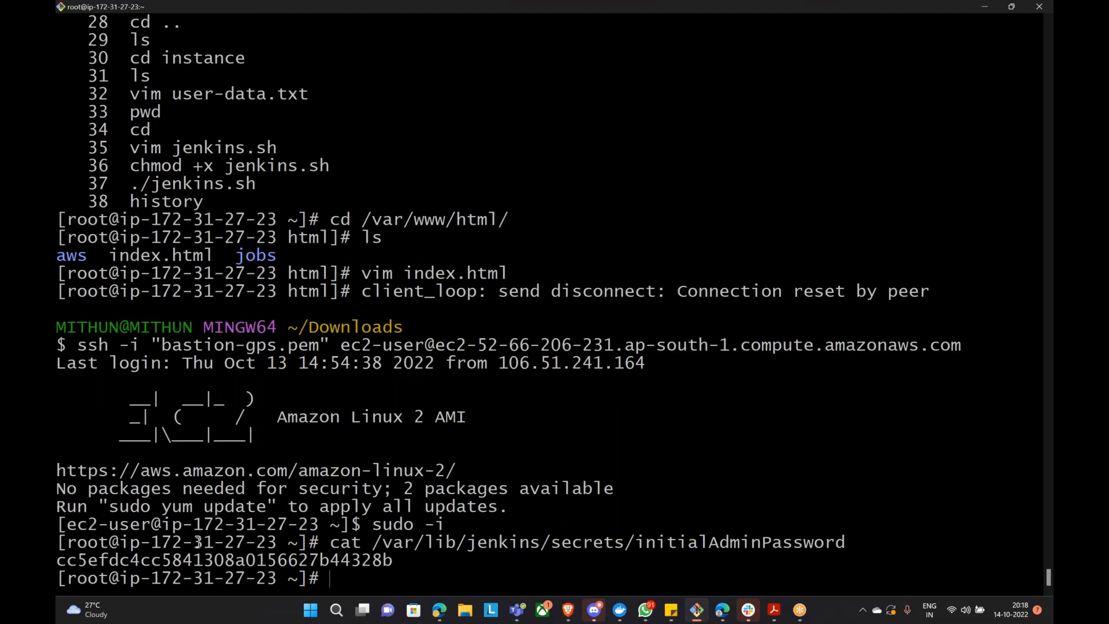
double_click(208, 559)
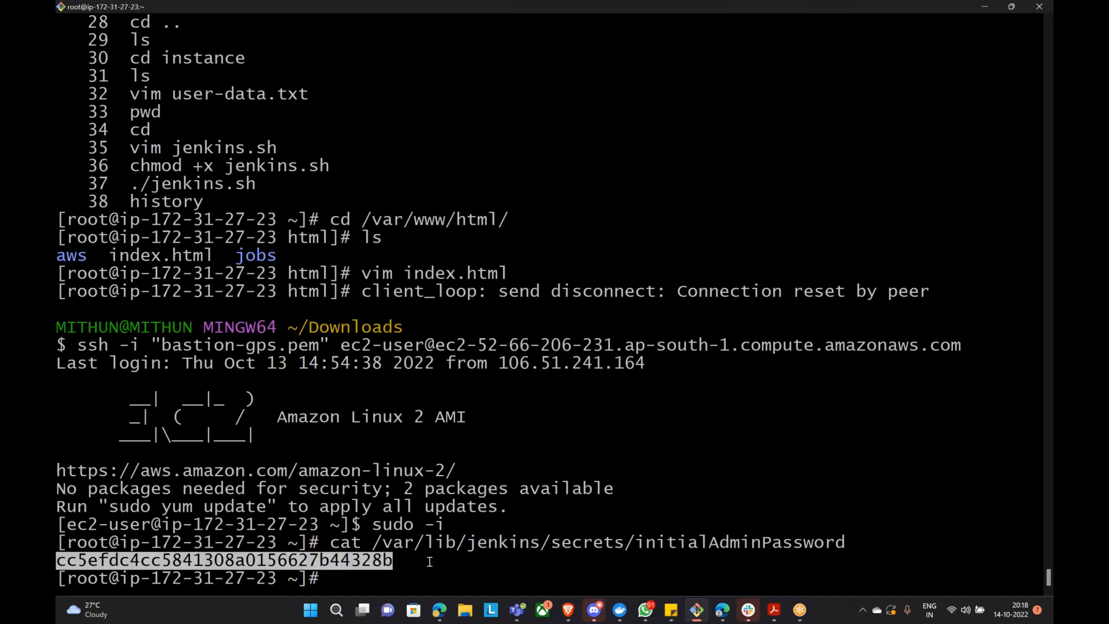
Step: Unlock Jenkins with the pasted admin password, declining the browser's save-password prompt
click(989, 6)
key(ctrl+v)
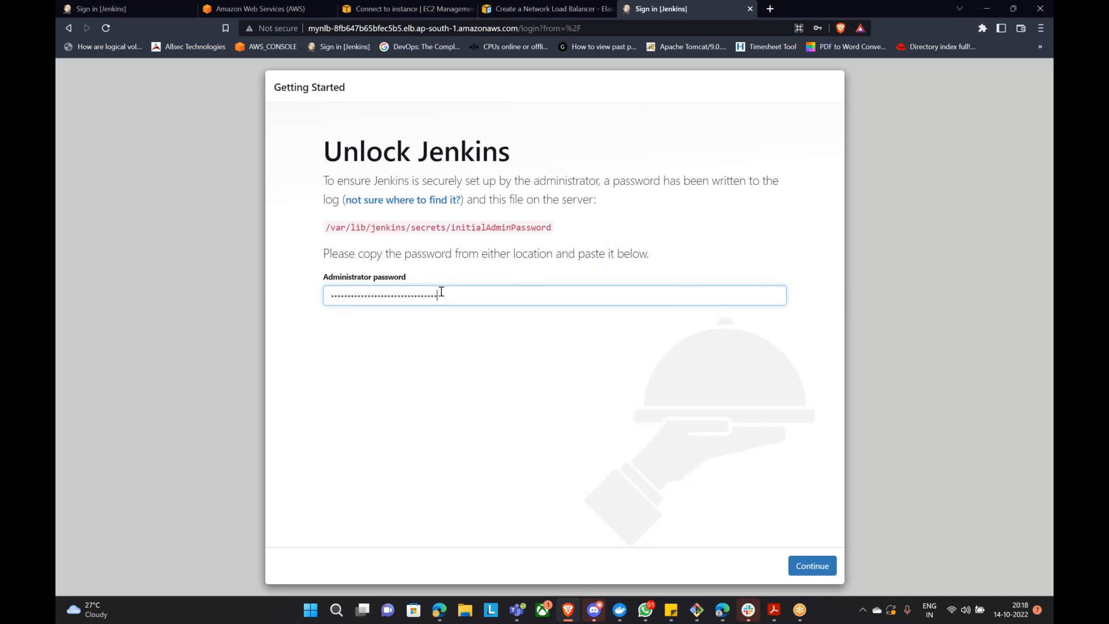
click(812, 565)
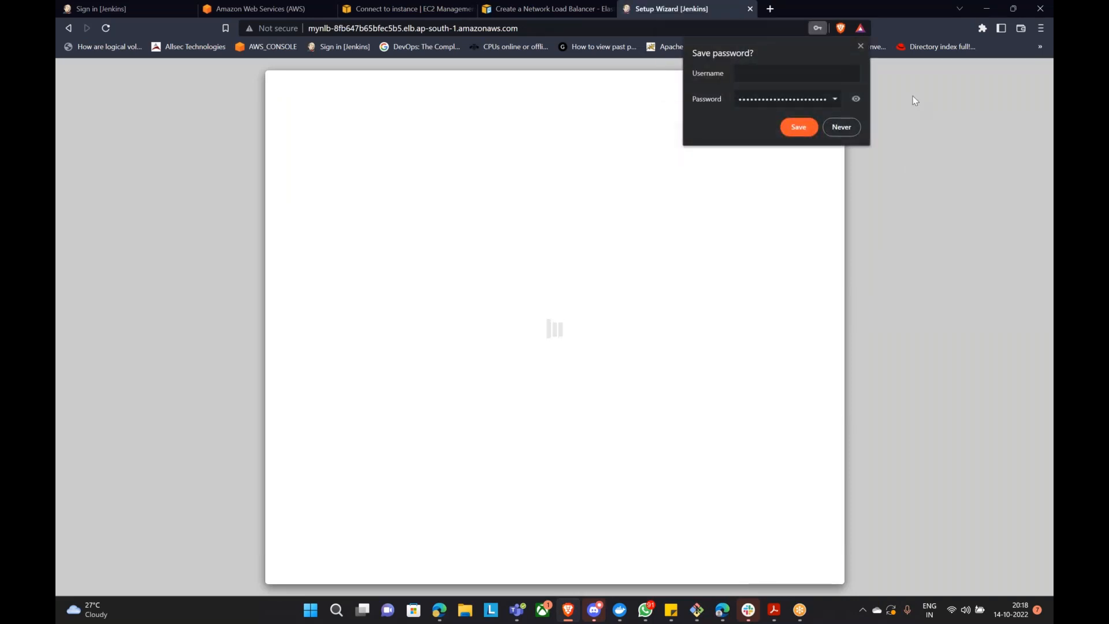
click(841, 128)
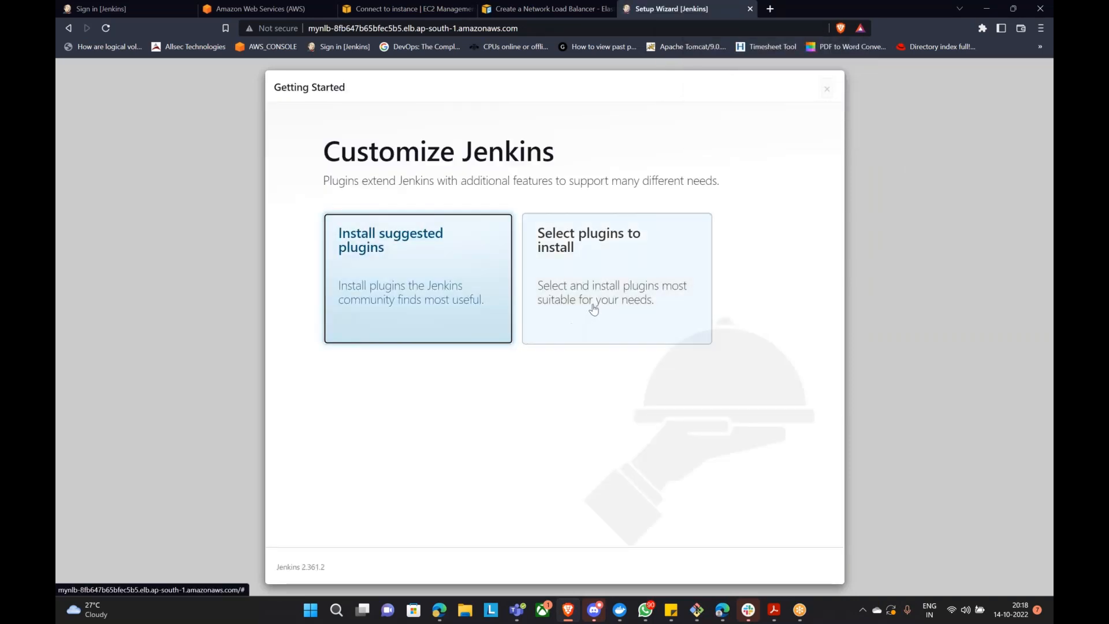
Step: Choose Select plugins to install, deselect all plugins with None, and install
click(591, 267)
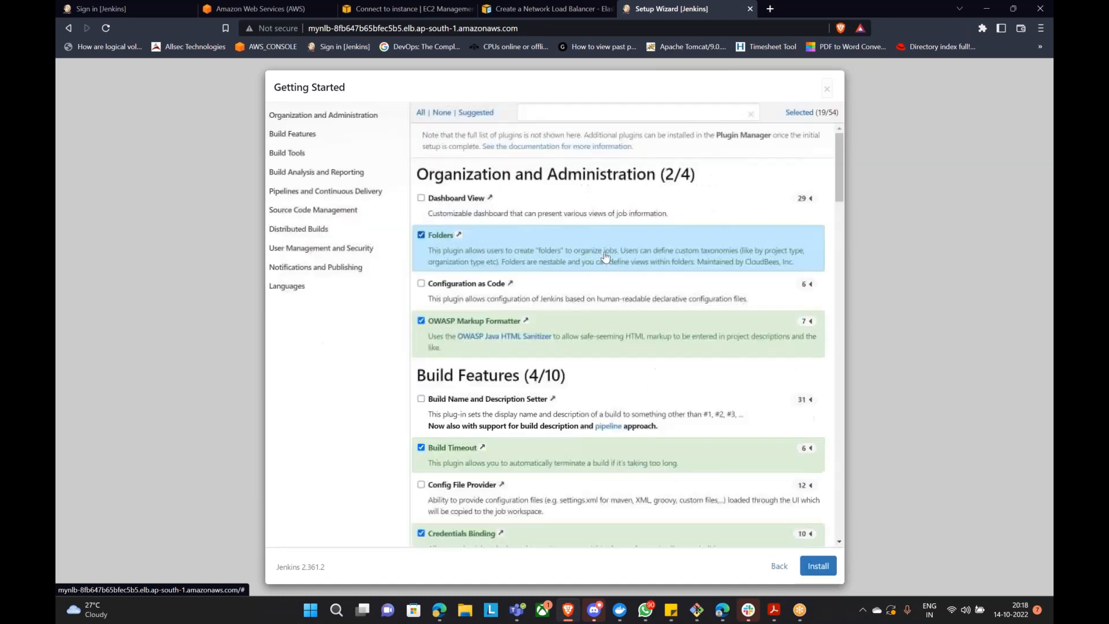
click(442, 113)
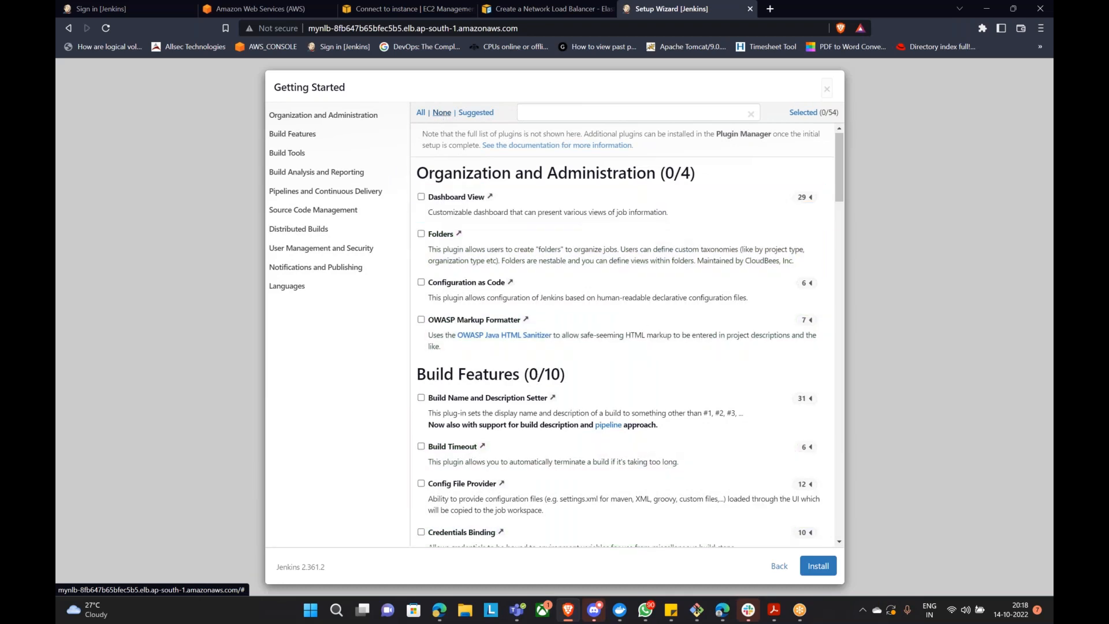
click(818, 565)
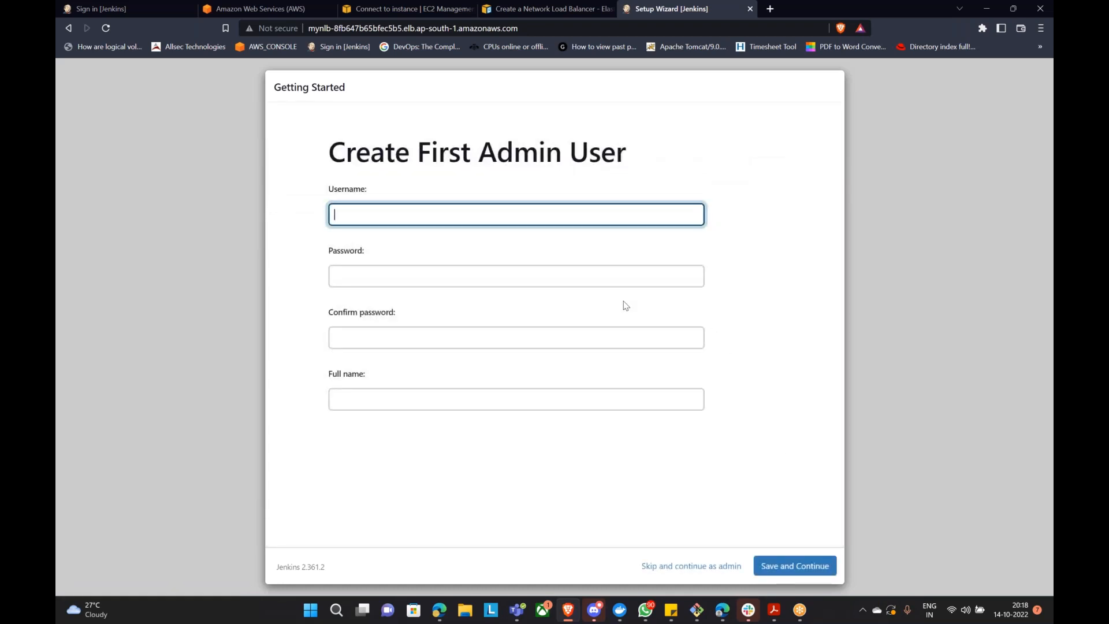
Step: Fill the first admin user form with a username and the password twice, then save
key(Tab)
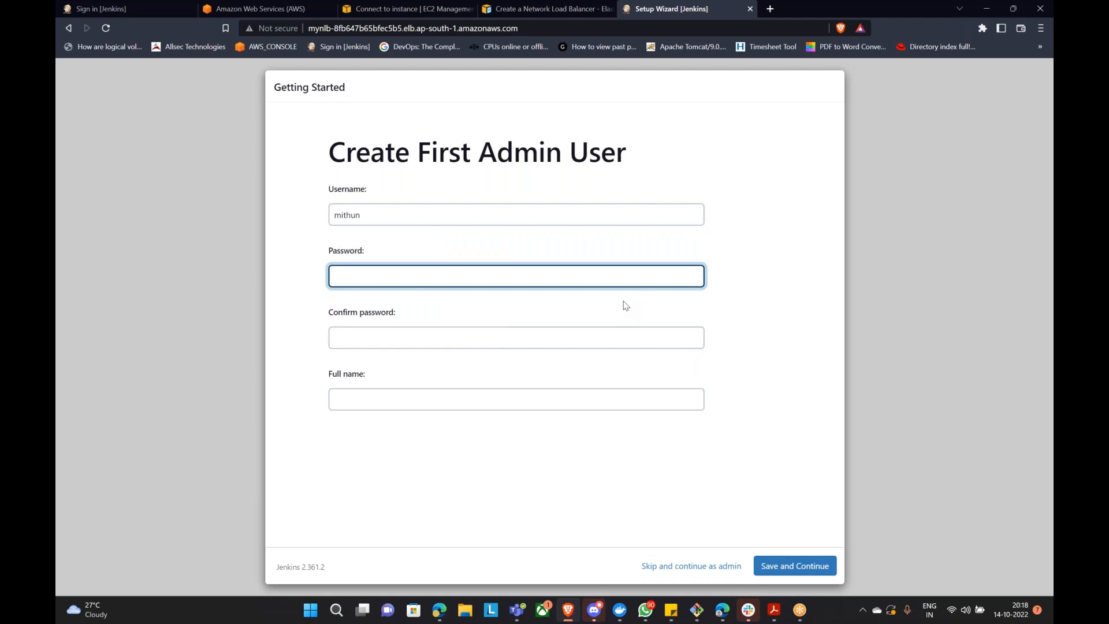
key(Tab)
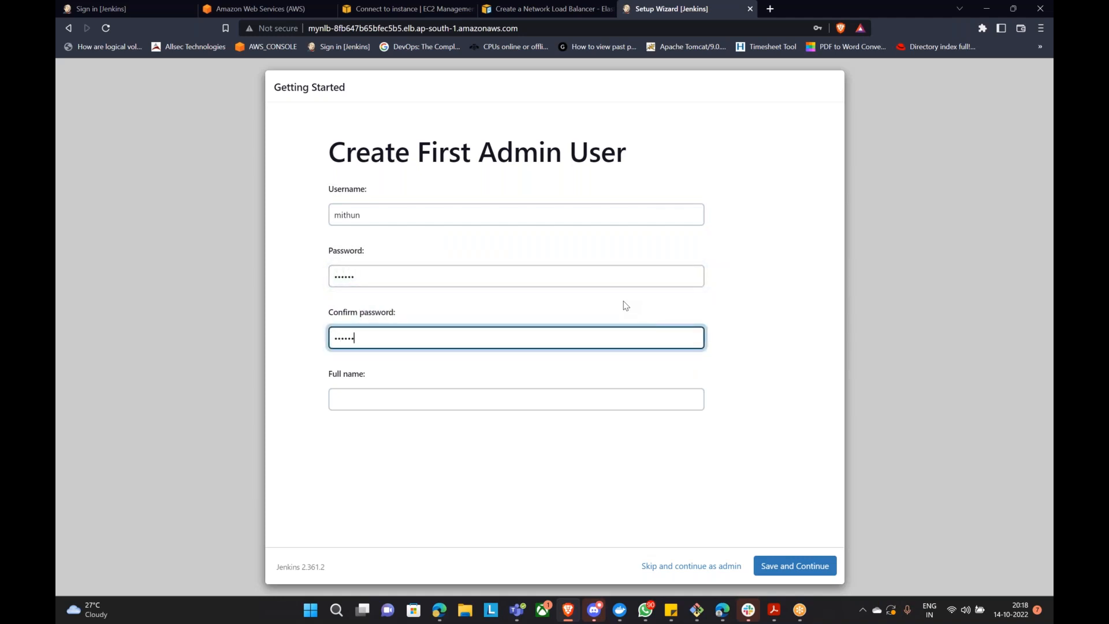
key(Tab)
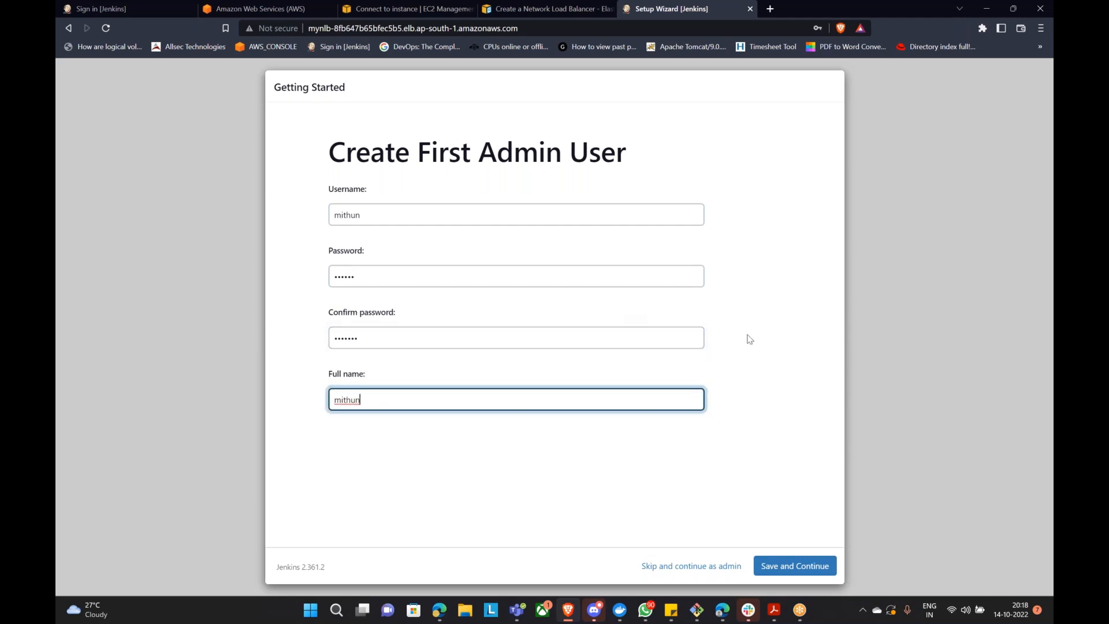
click(808, 574)
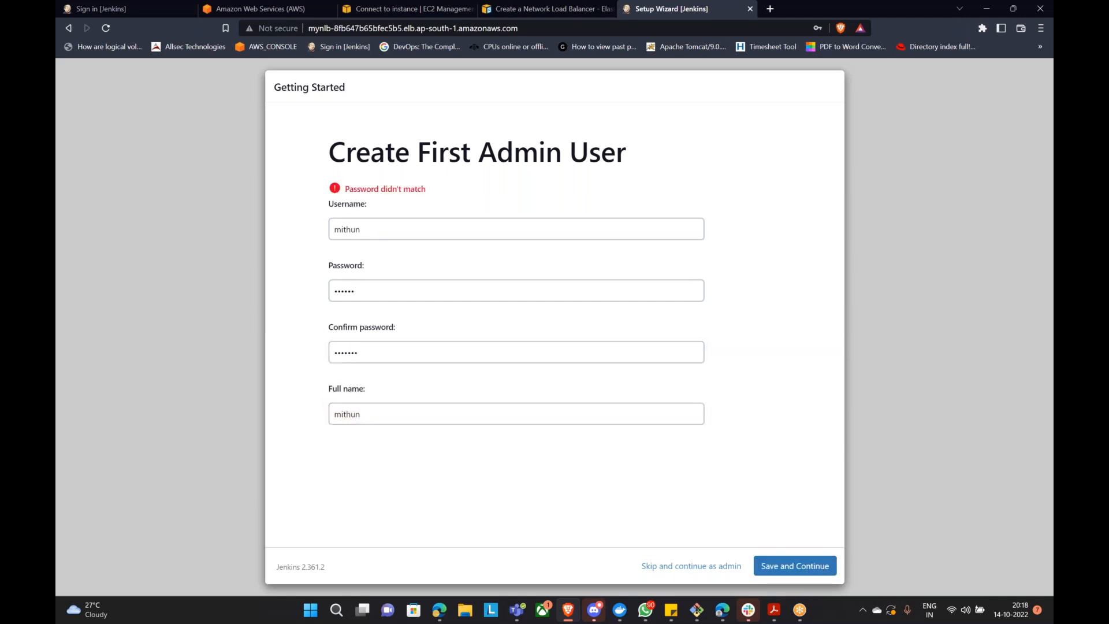
Step: Re-enter matching passwords, save the admin user, and accept the Jenkins URL to finish setup
click(379, 359)
key(shift+Tab)
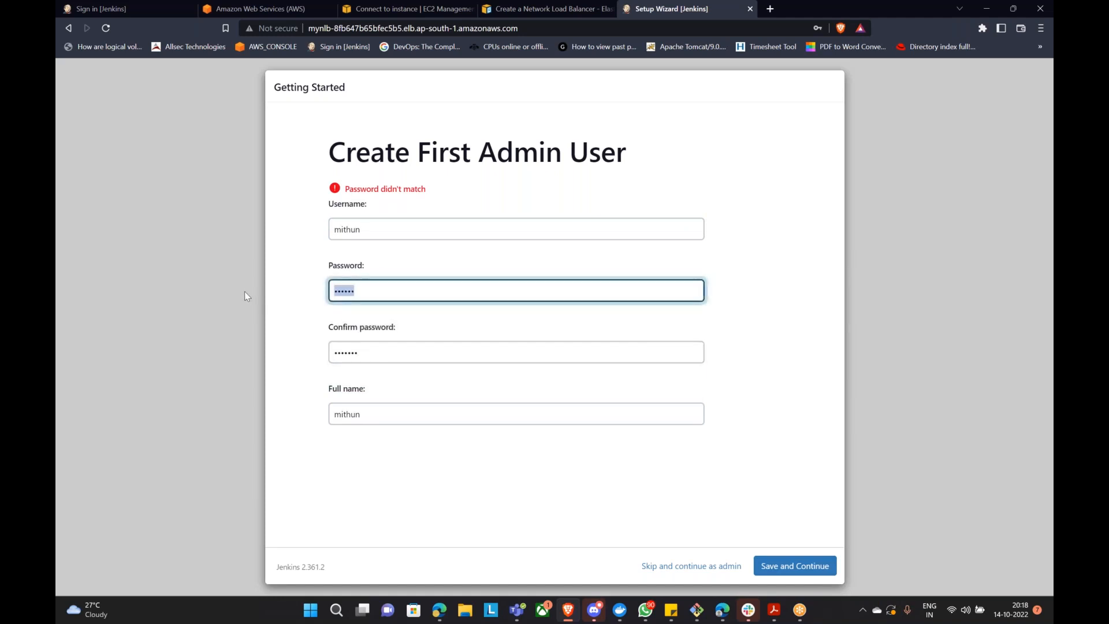
key(Tab)
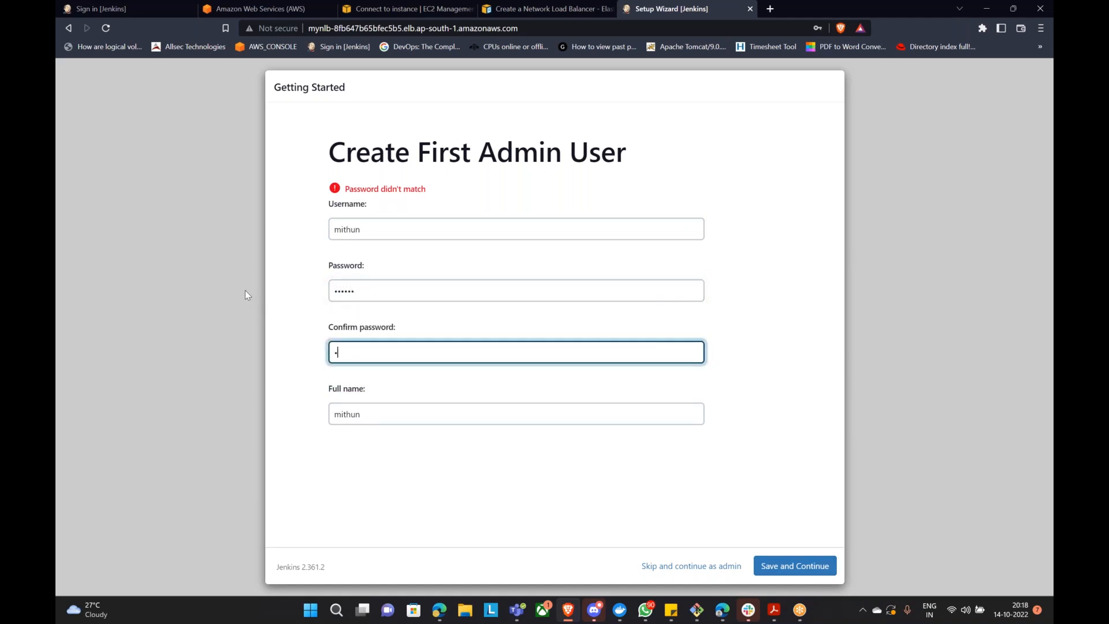
click(787, 566)
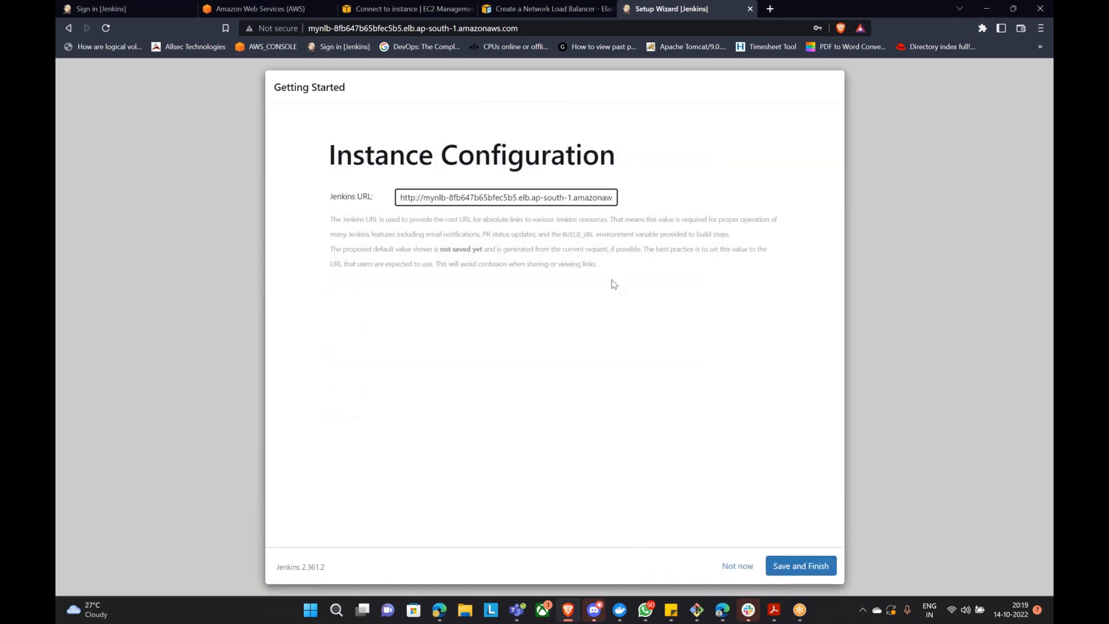
click(796, 565)
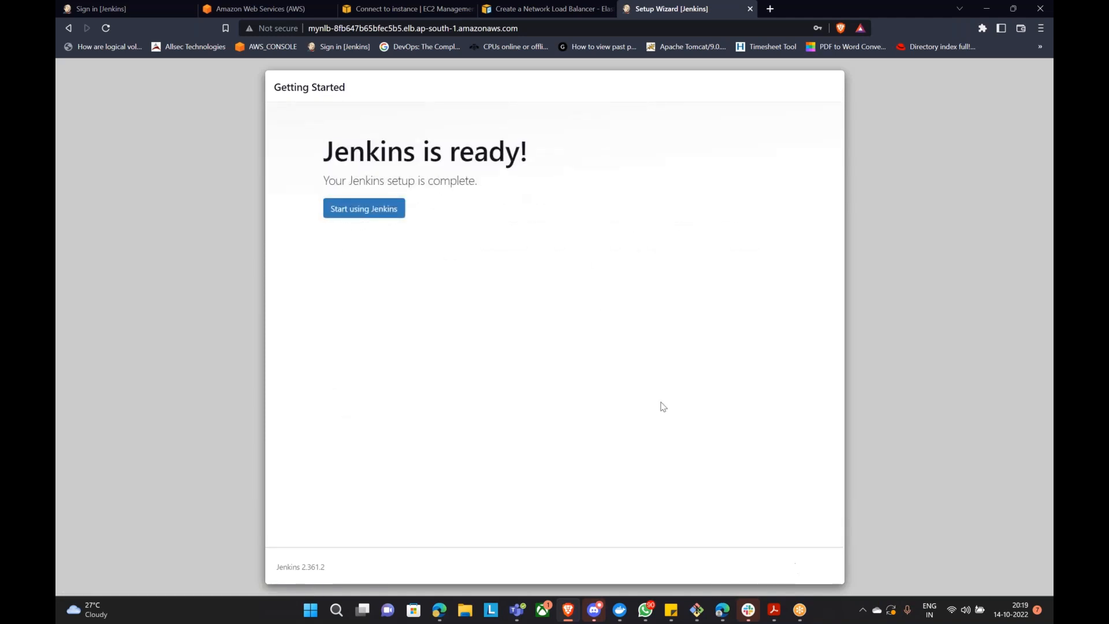
Step: Enter the Jenkins dashboard with Start using Jenkins and choose Create a job
click(332, 214)
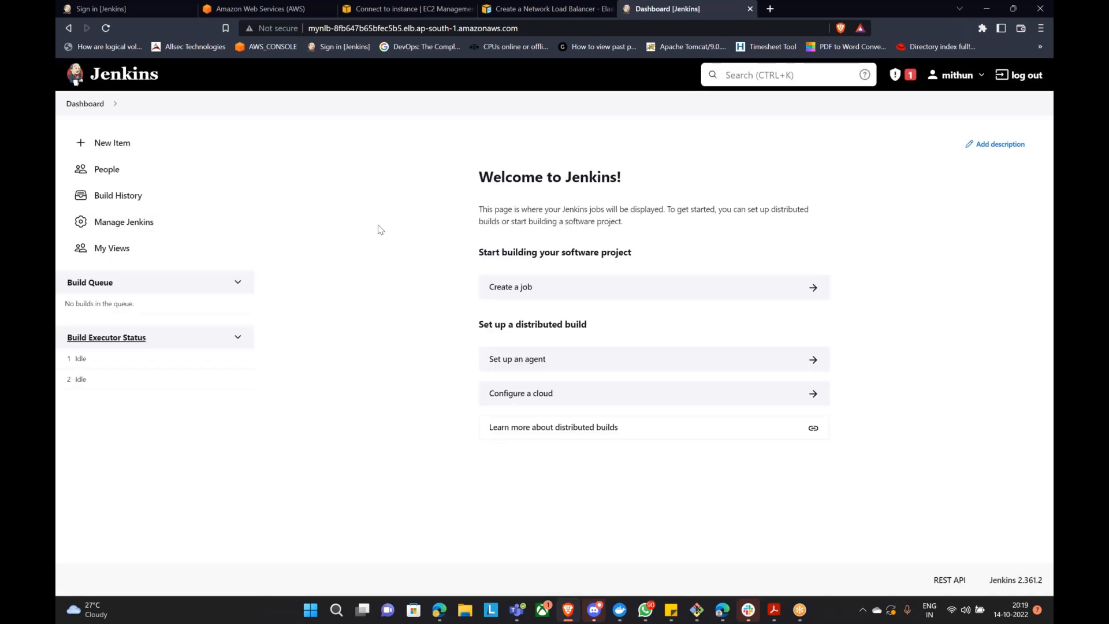
click(519, 287)
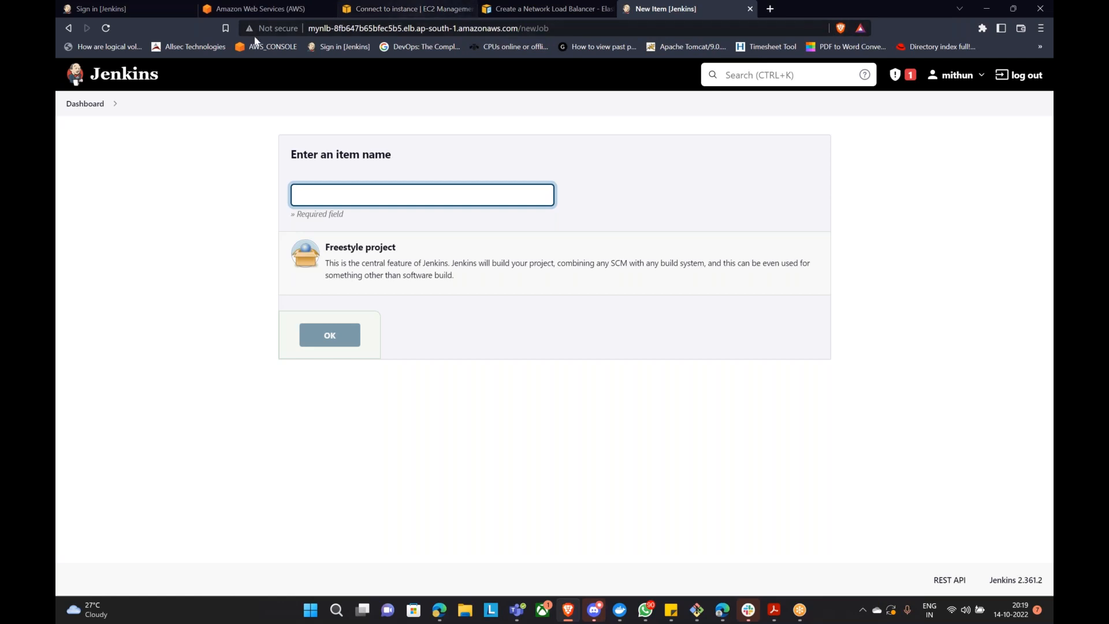
Step: Delete the MyNLB load balancer from the EC2 Load Balancers list
click(433, 15)
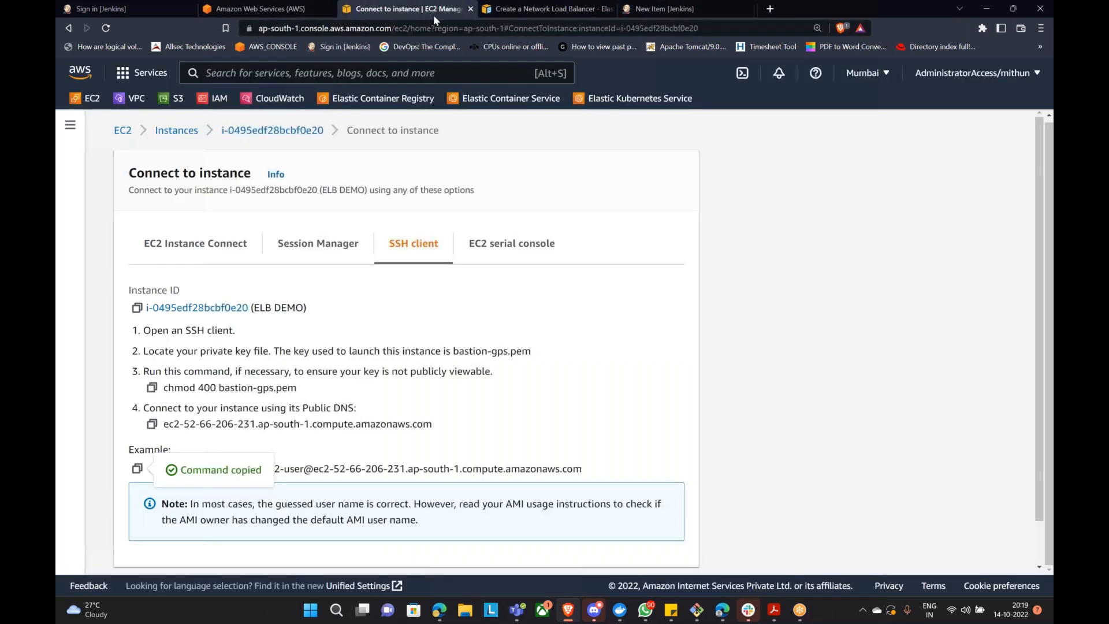
click(121, 130)
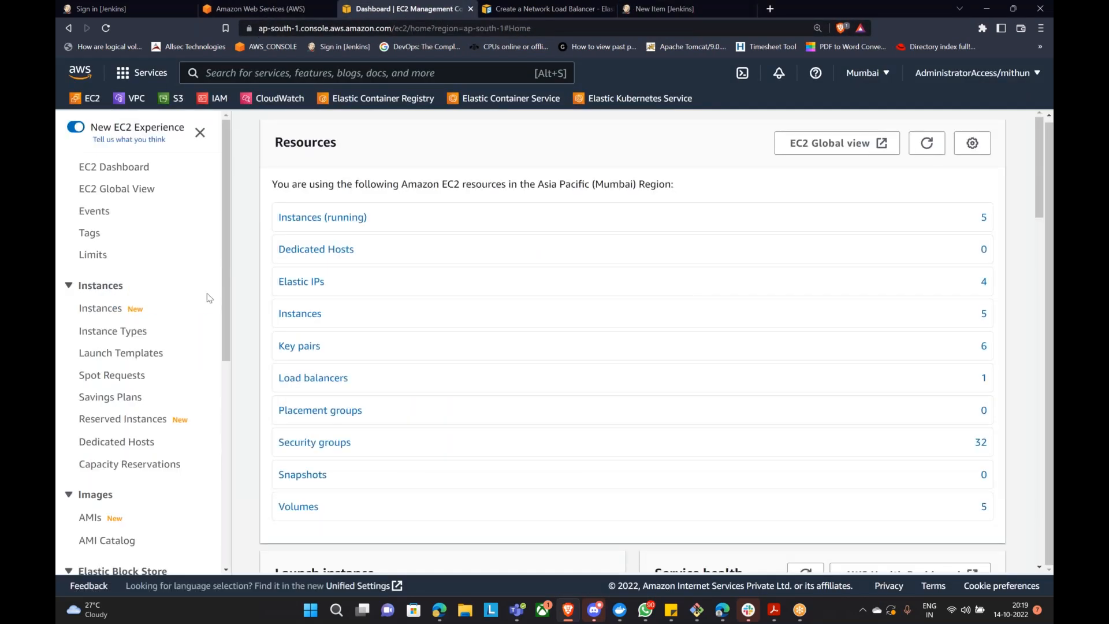
scroll(121, 346, down, 7)
click(120, 438)
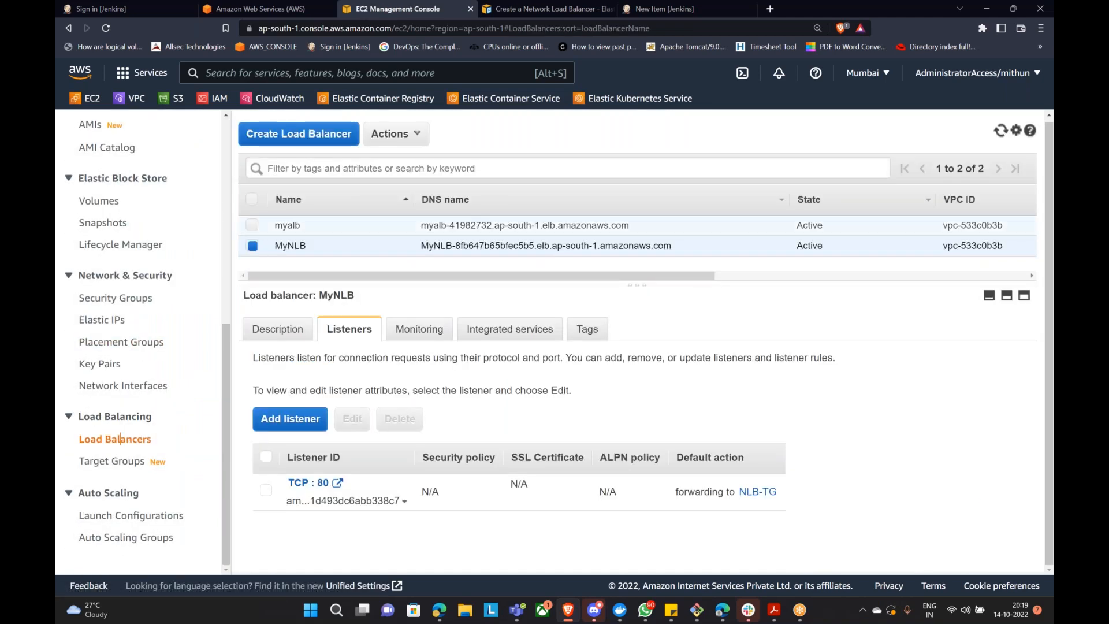
click(393, 134)
click(381, 281)
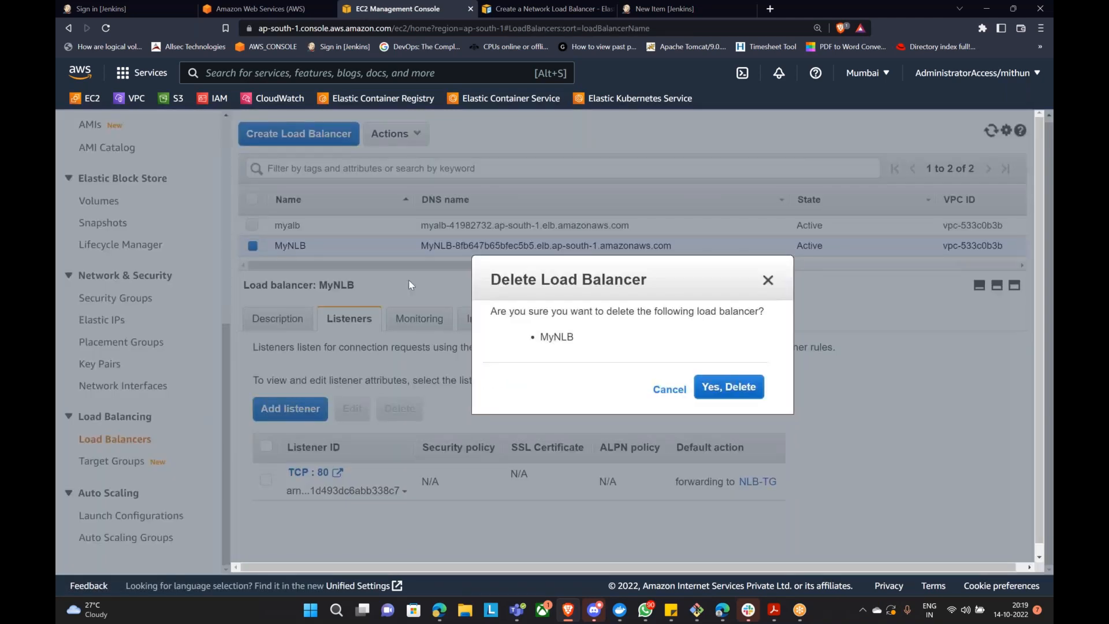
click(717, 390)
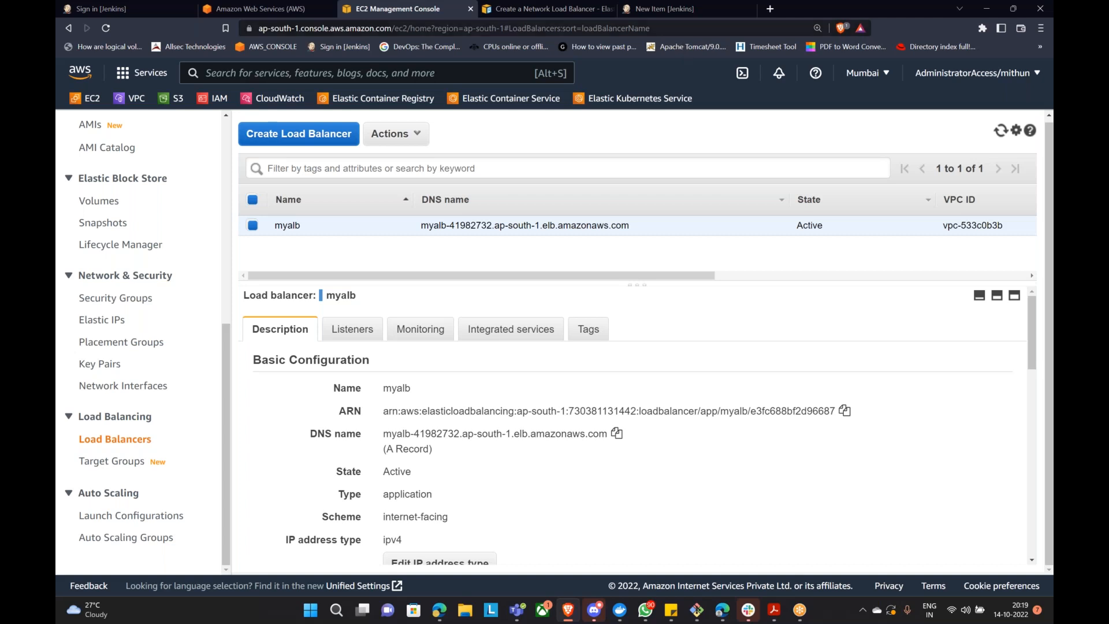
Step: Return to the Jenkins New Item tab served through MyNLB and reload it repeatedly
click(669, 8)
click(106, 28)
click(105, 29)
click(106, 29)
click(105, 29)
click(106, 29)
click(106, 29)
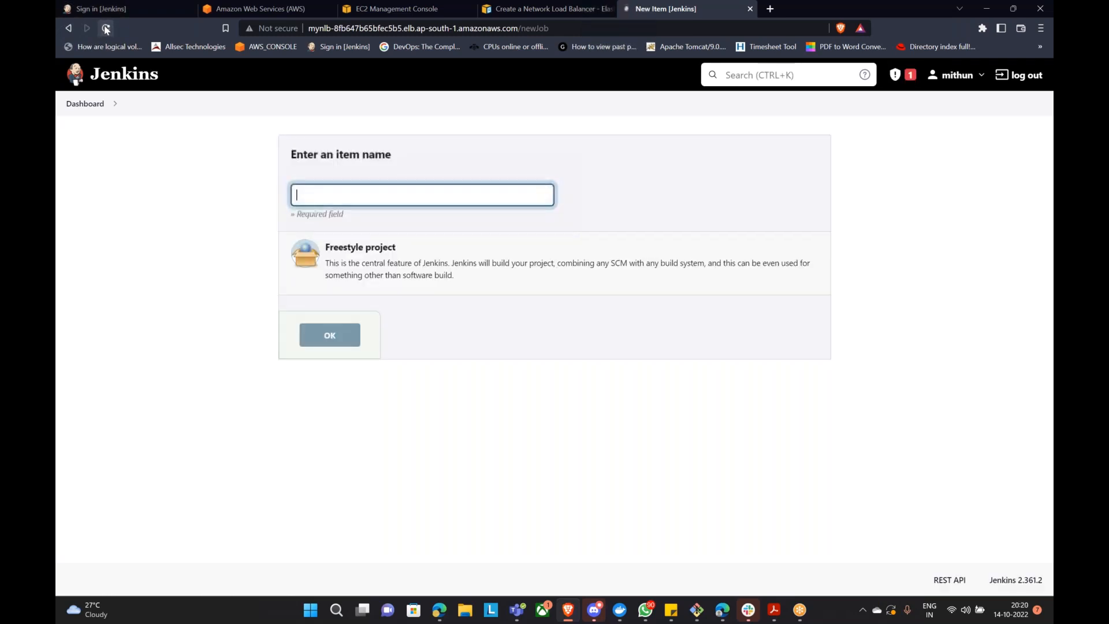
Step: Close the MyNLB Jenkins tab and reload Jenkins on the myalb address tab
click(105, 29)
click(106, 29)
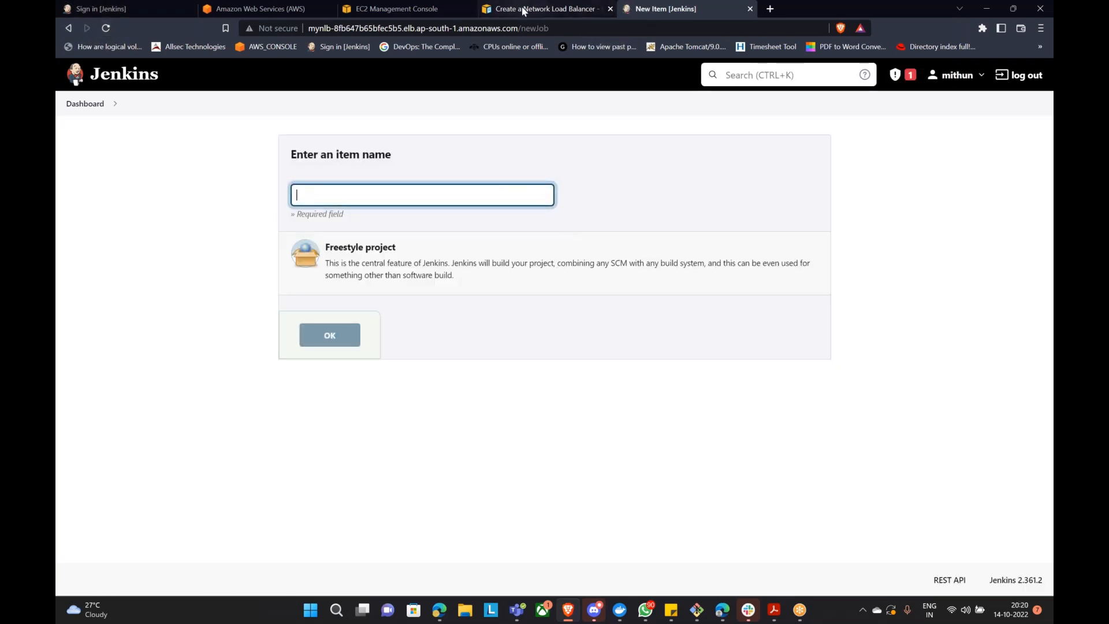
click(748, 9)
click(96, 10)
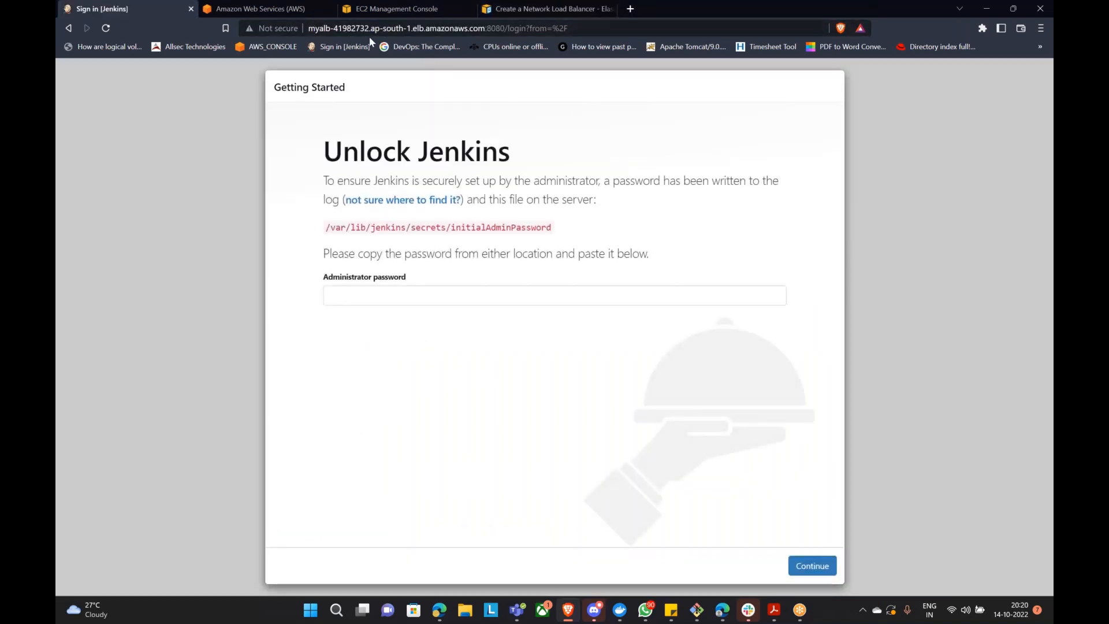
click(106, 29)
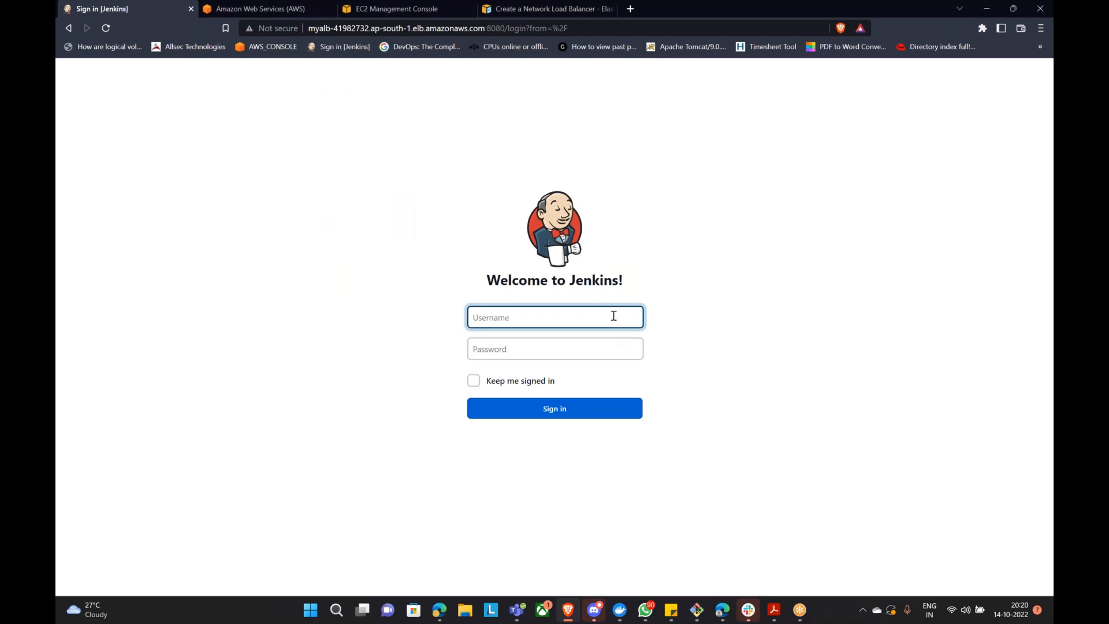
Step: Sign in to Jenkins with the admin username and password, declining to save the password
text(mithun)
key(Tab)
text(••)
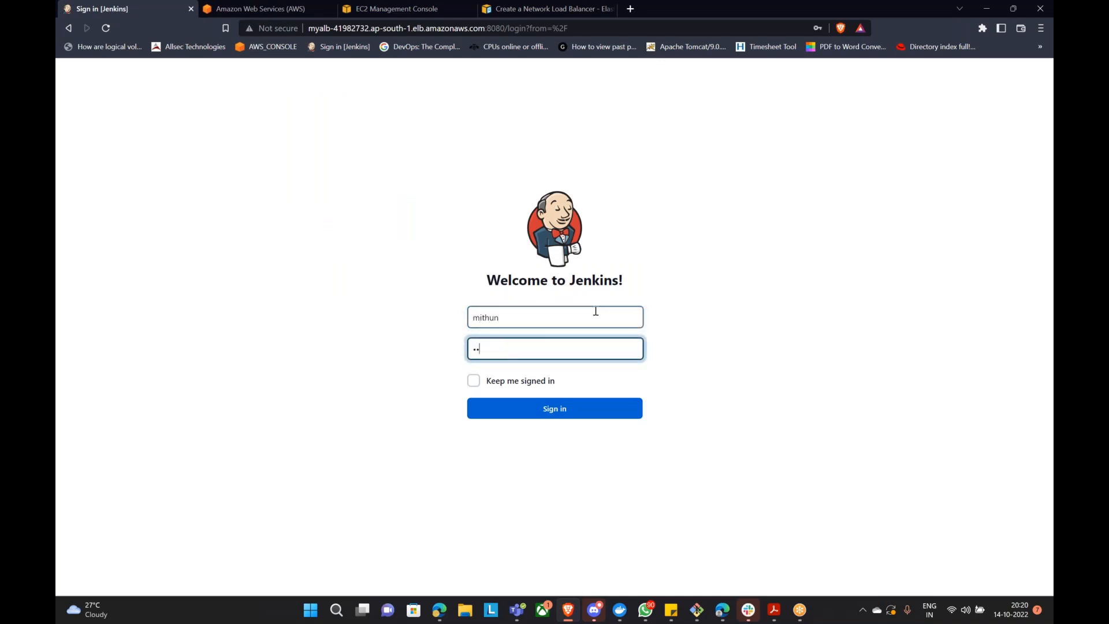
text(••••)
click(547, 408)
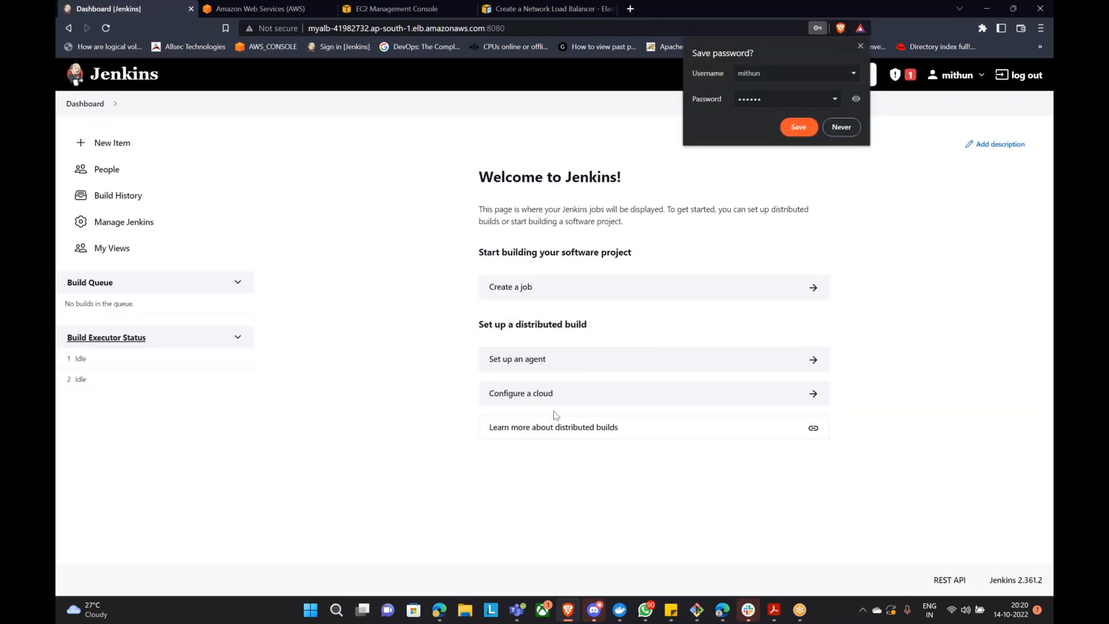
click(836, 133)
Step: Create and save a Freestyle project named testjob, then switch to the Edge window
click(522, 287)
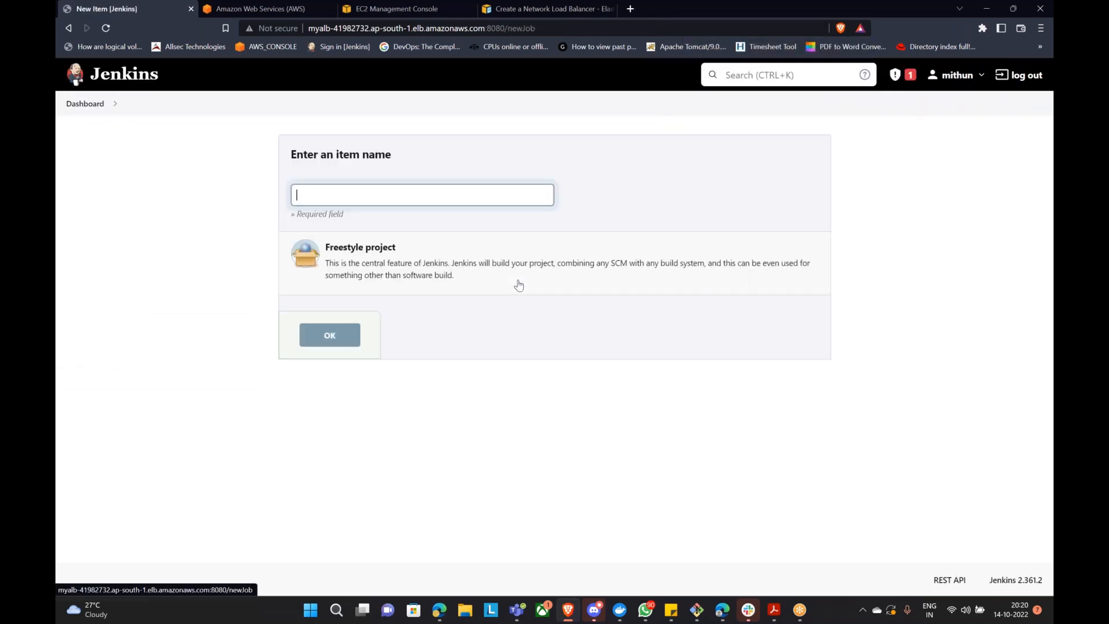
click(371, 194)
text(testjob)
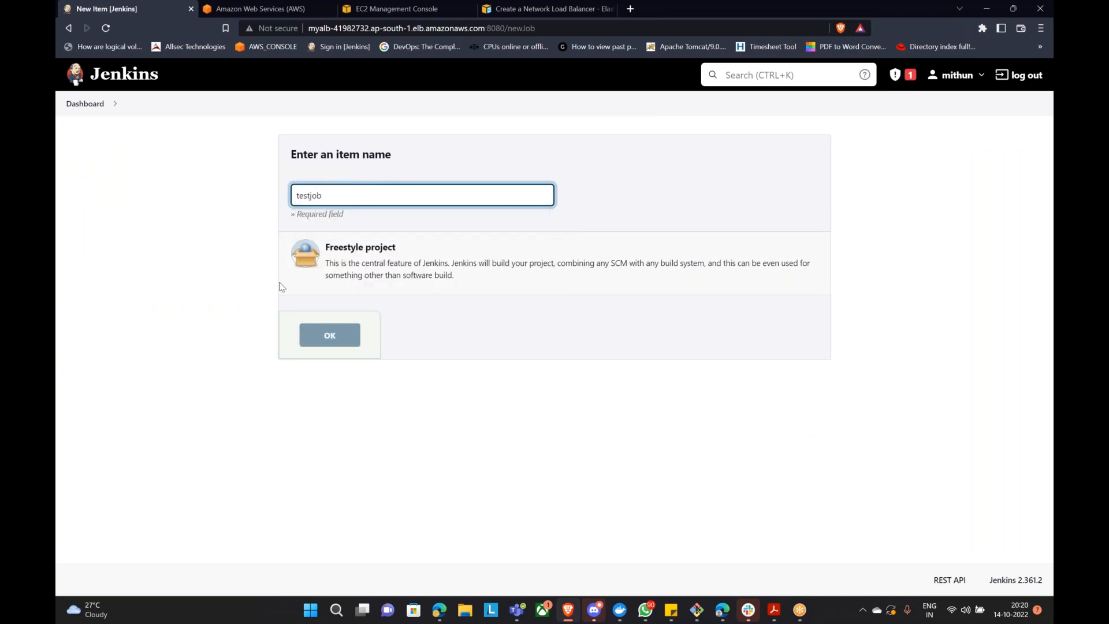
click(323, 254)
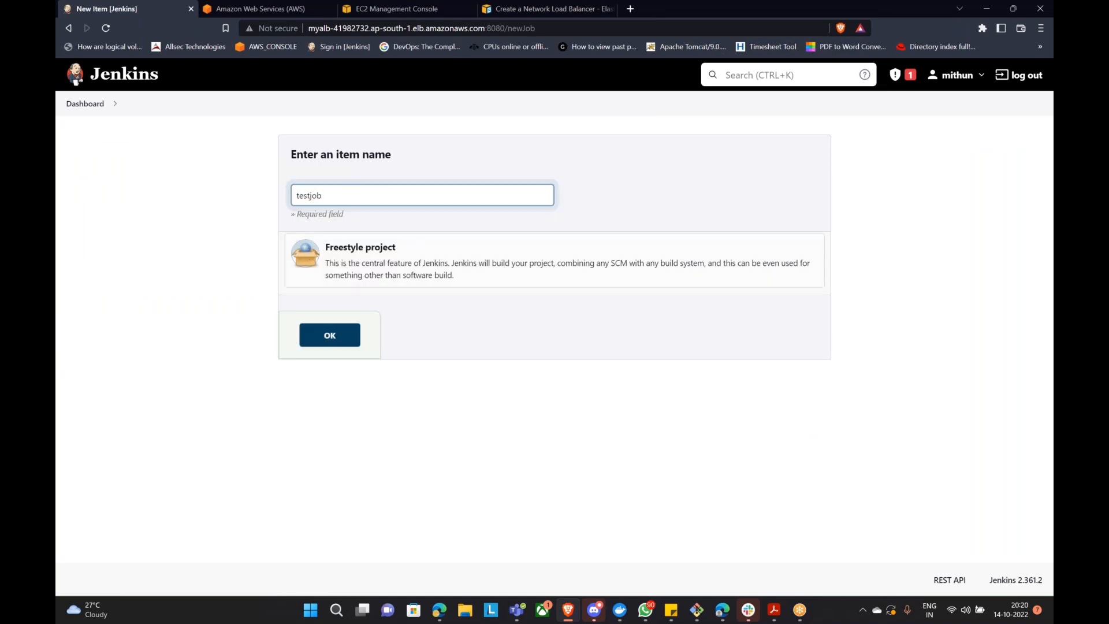
click(343, 338)
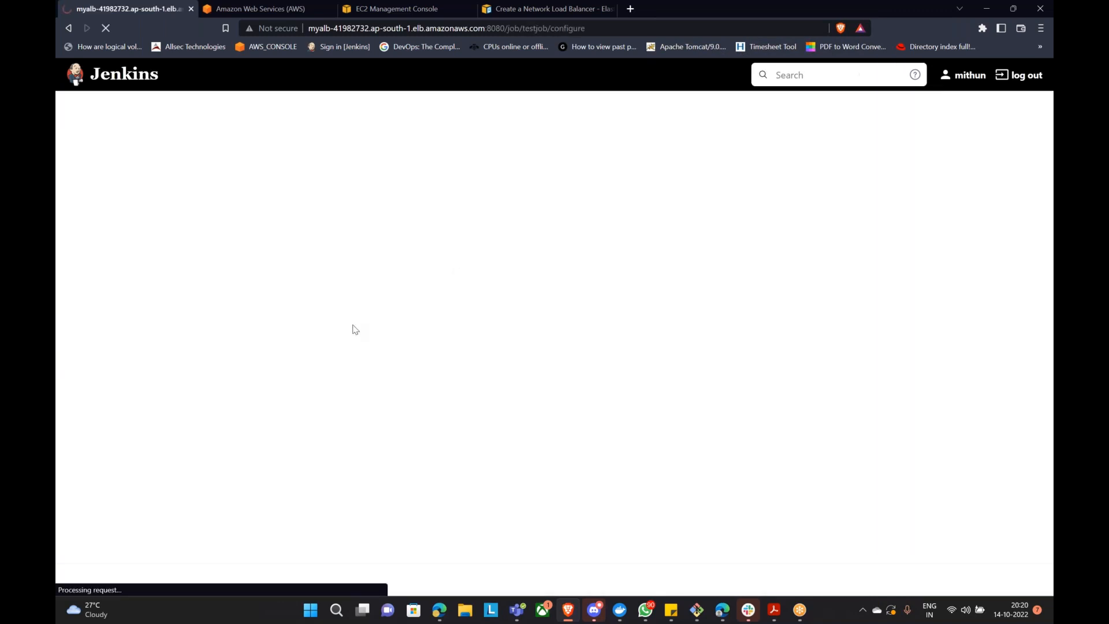
scroll(404, 371, down, 3)
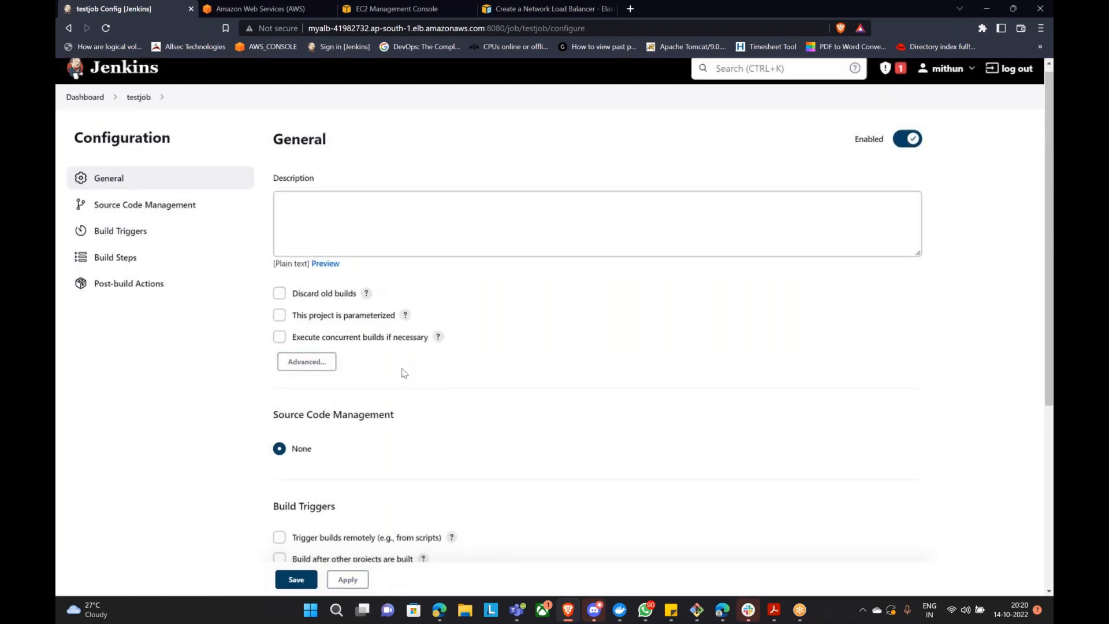
click(306, 588)
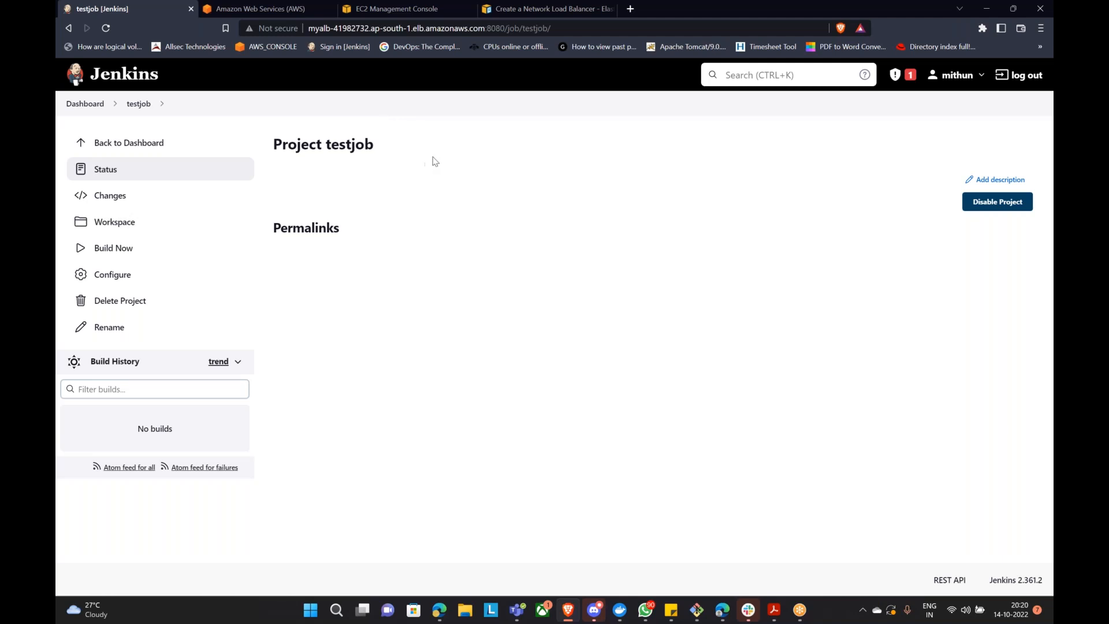
click(448, 612)
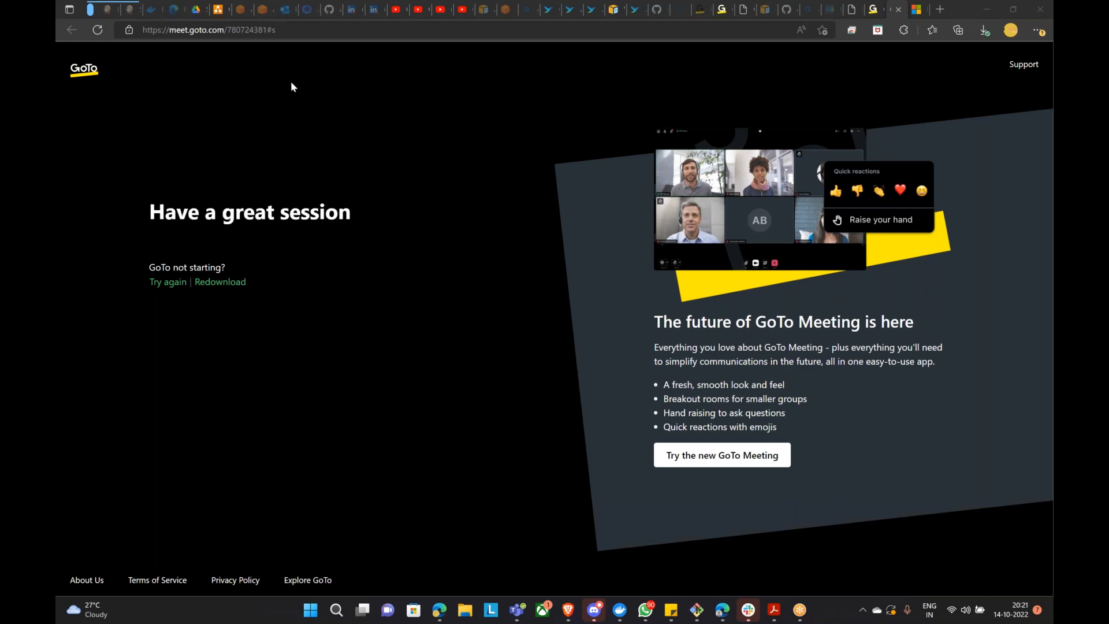
Step: In the diagrams.net diagram, select the Application Load Balancer, Network Load Balancer and TARGET GROUPS shapes
click(224, 17)
scroll(584, 349, down, 3)
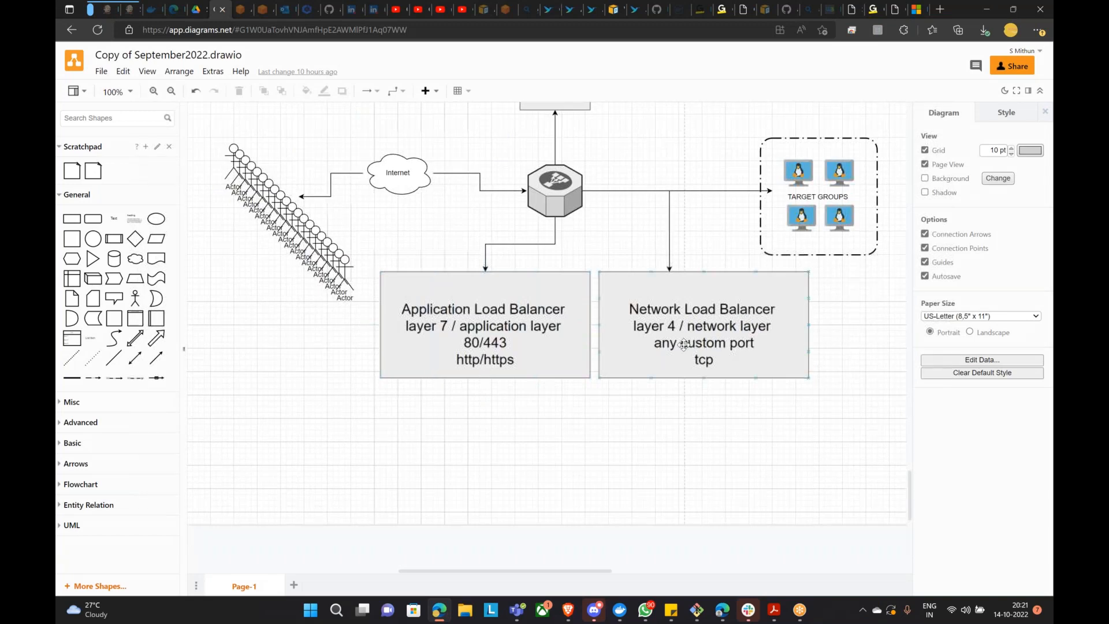
scroll(550, 266, up, 2)
click(473, 367)
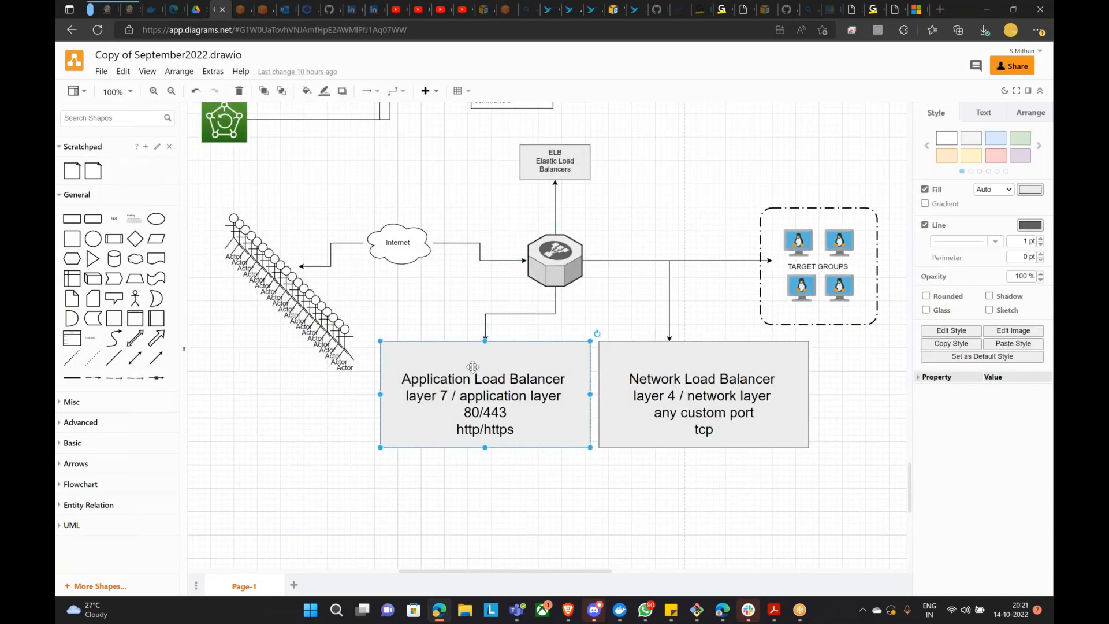
click(724, 386)
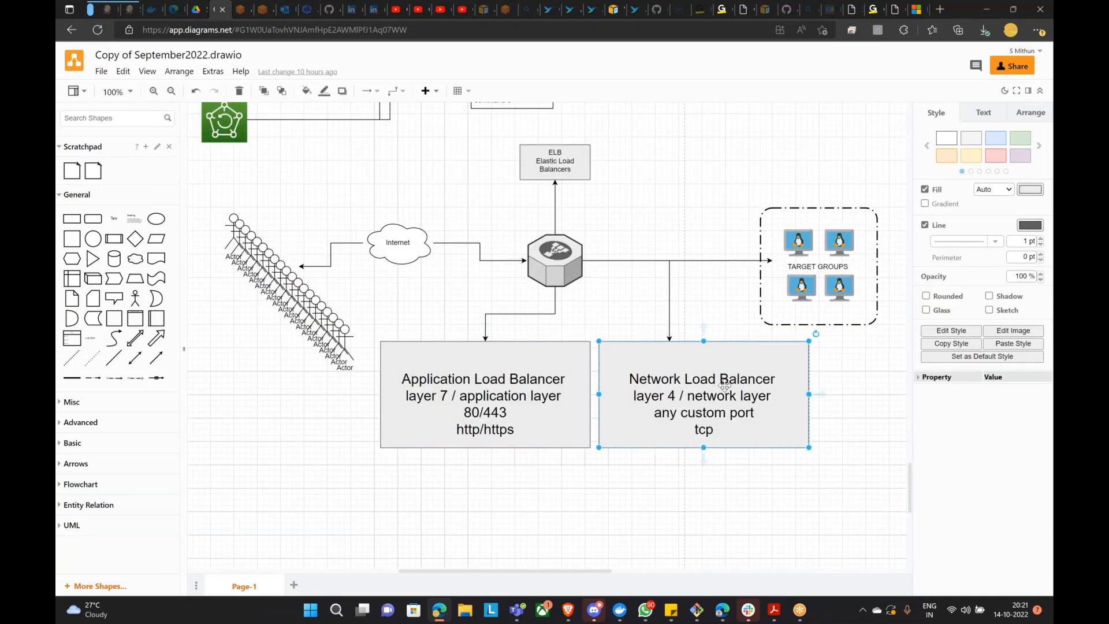
click(804, 263)
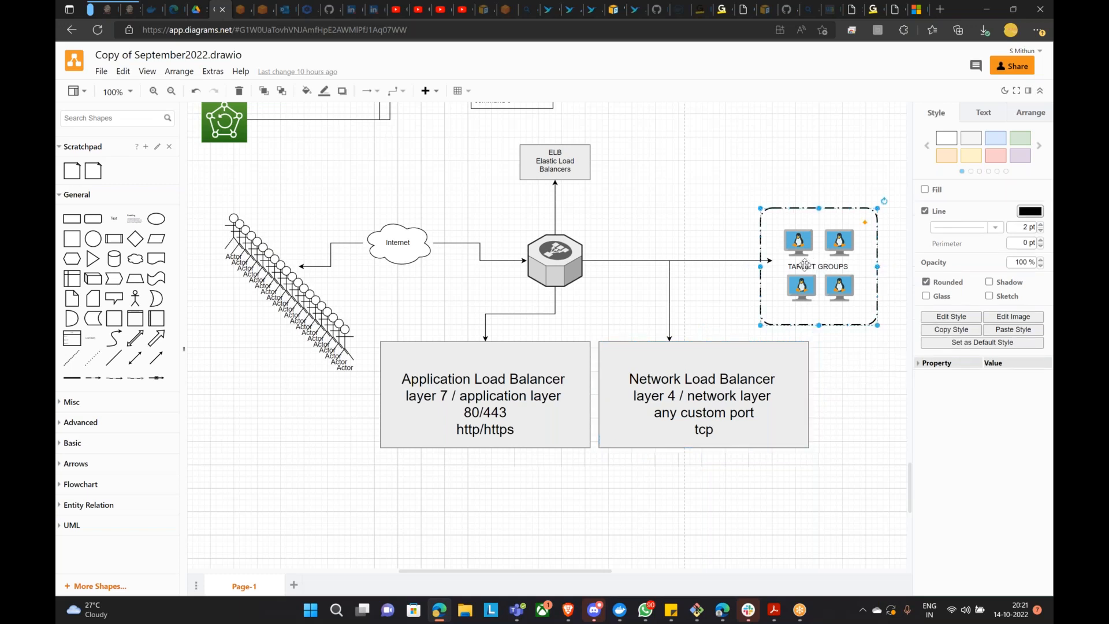
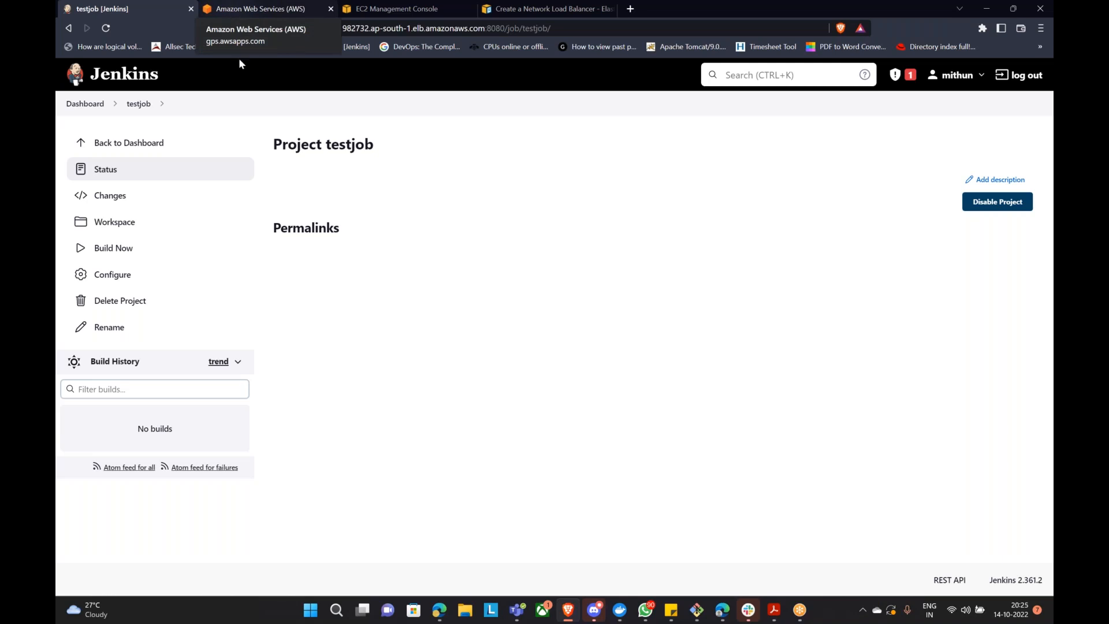
Step: Switch to the AWS access portal tab that shows the AdministratorAccess account
click(282, 8)
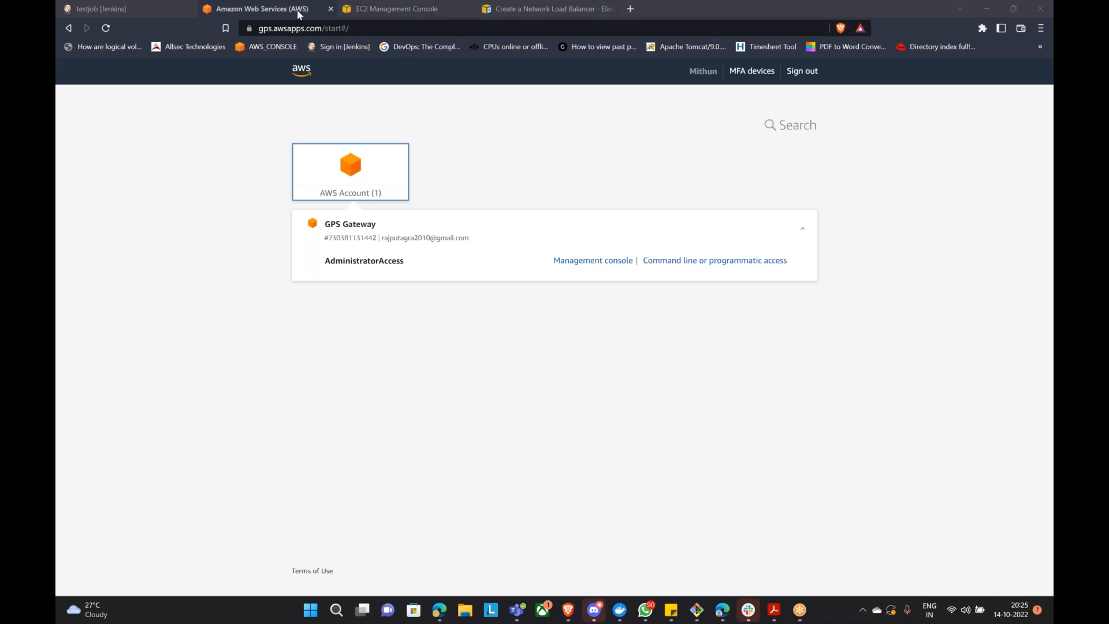
Step: In the EC2 console, open the Instances list and select the ELB DEMO instance
click(393, 12)
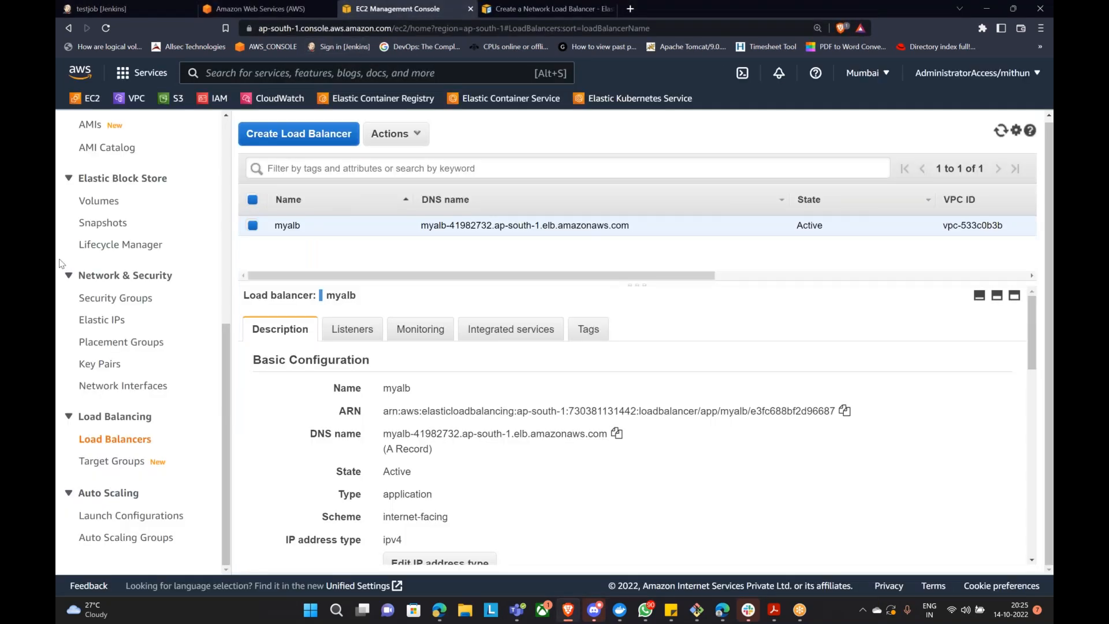
scroll(92, 303, up, 7)
click(86, 307)
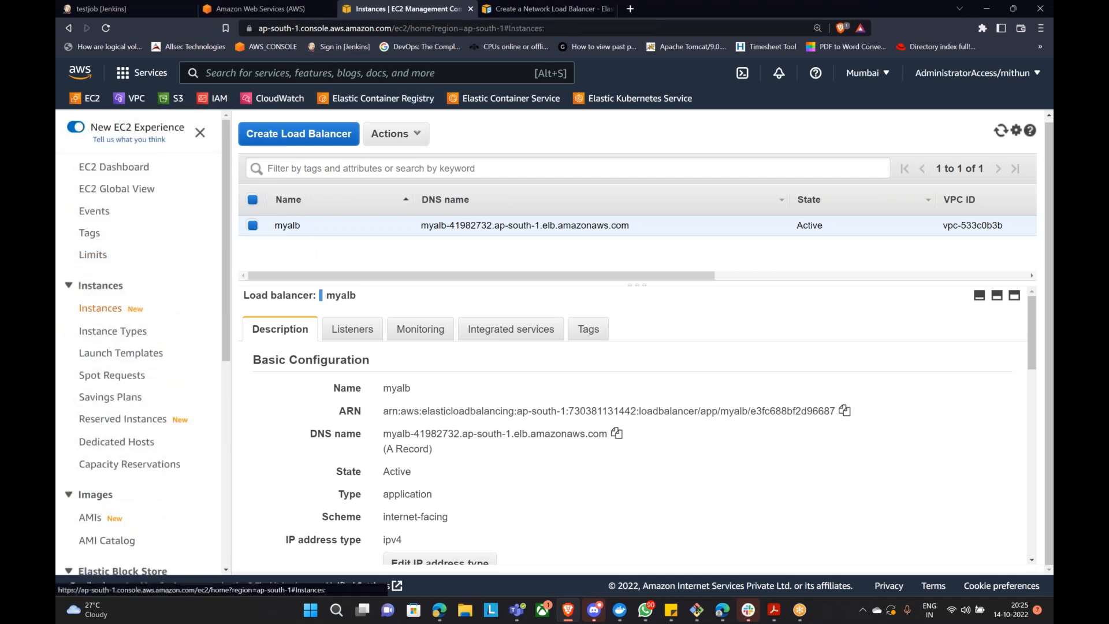
drag(282, 228, 340, 204)
click(276, 294)
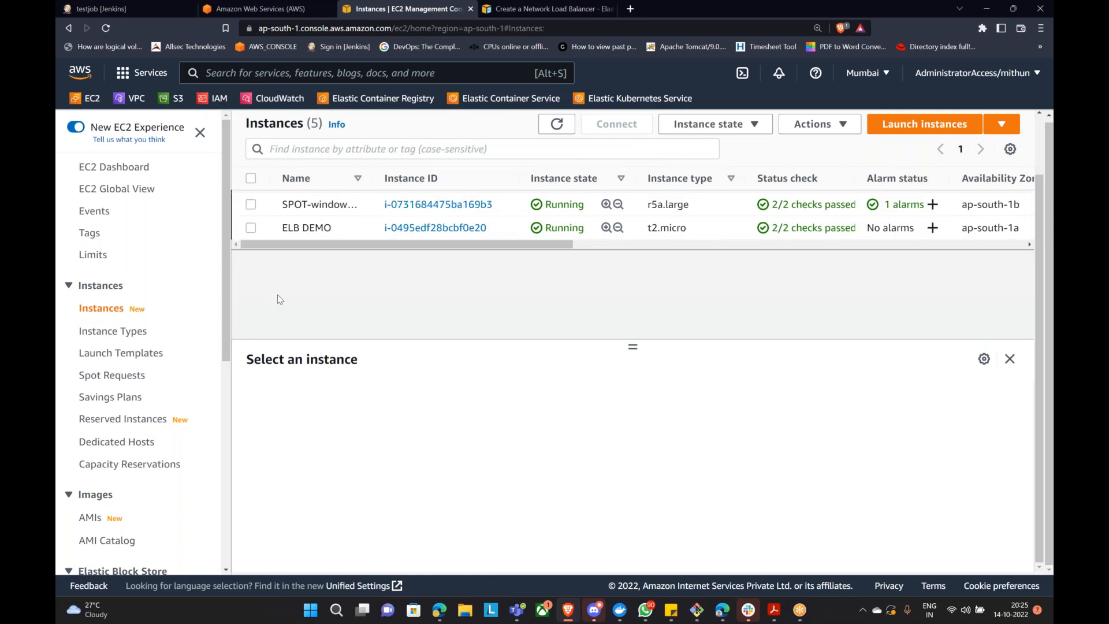
click(250, 230)
Step: Choose Actions > Image and templates > Create image for ELB DEMO
click(800, 131)
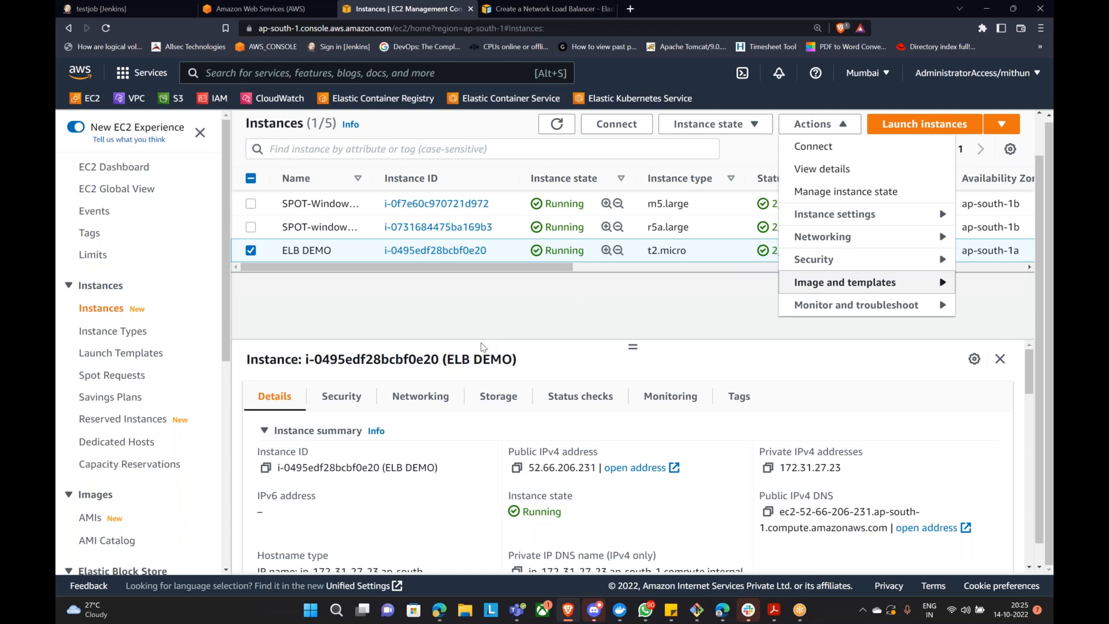
click(676, 293)
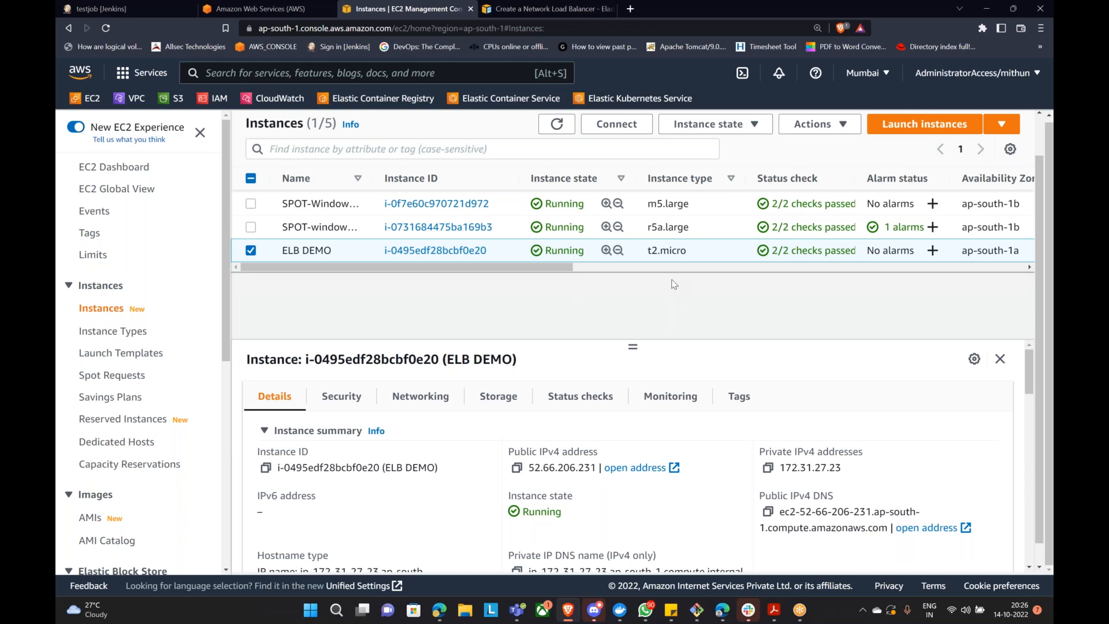
click(817, 124)
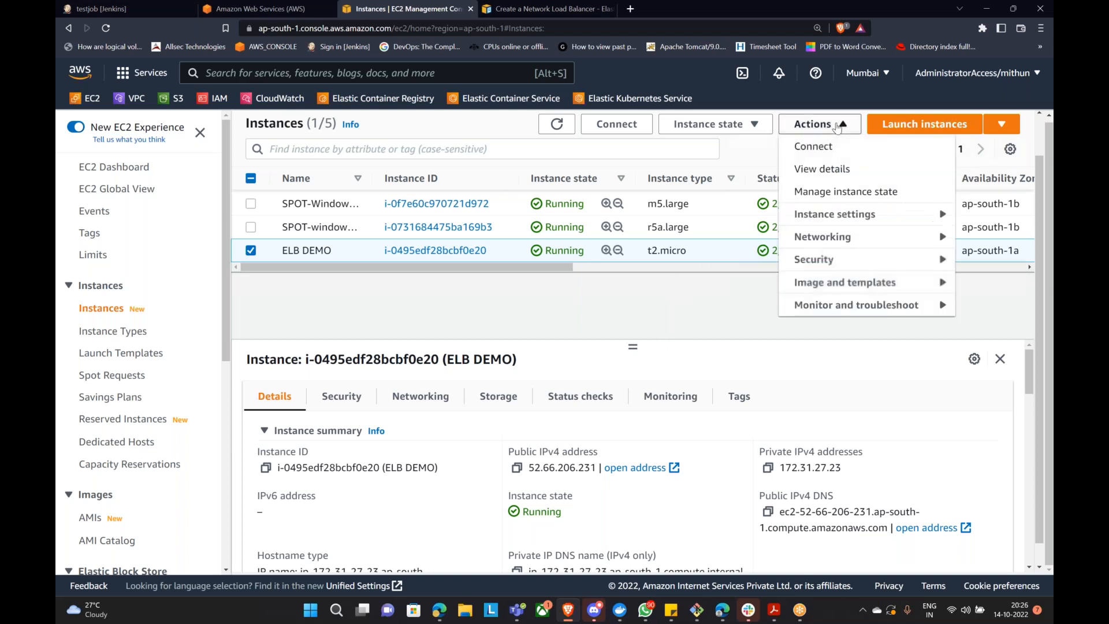
mouse_move(844, 284)
click(653, 293)
Step: Enter jenkins-ami as the image name and copy it into the image description
click(405, 302)
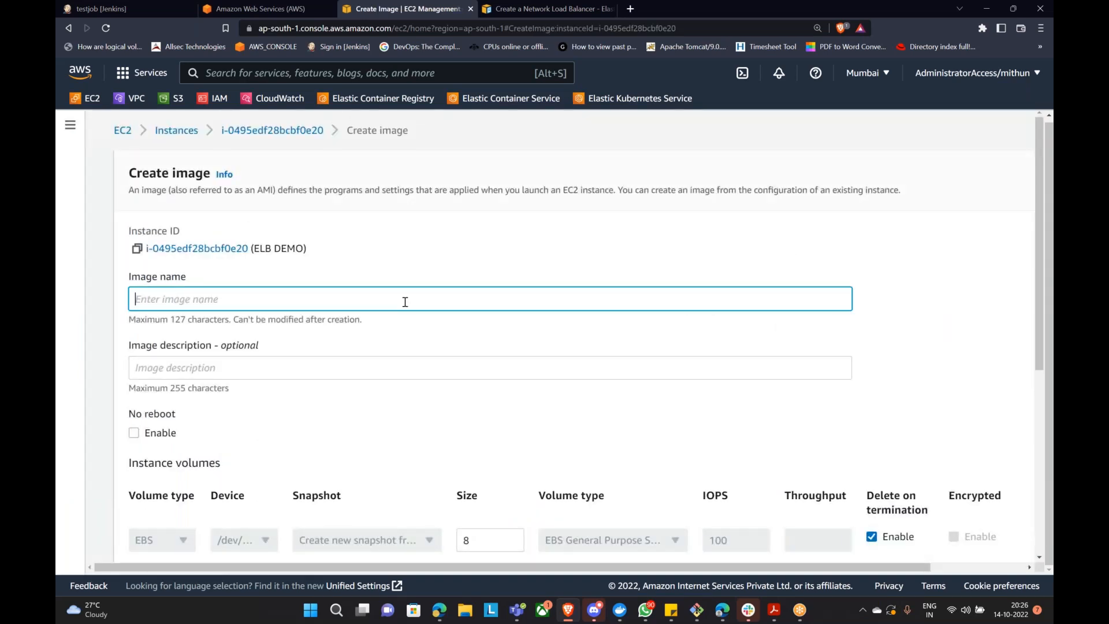
text(jenkins)
text(ami)
key(Left)
key(Left)
key(Left)
text(-)
key(ctrl+a)
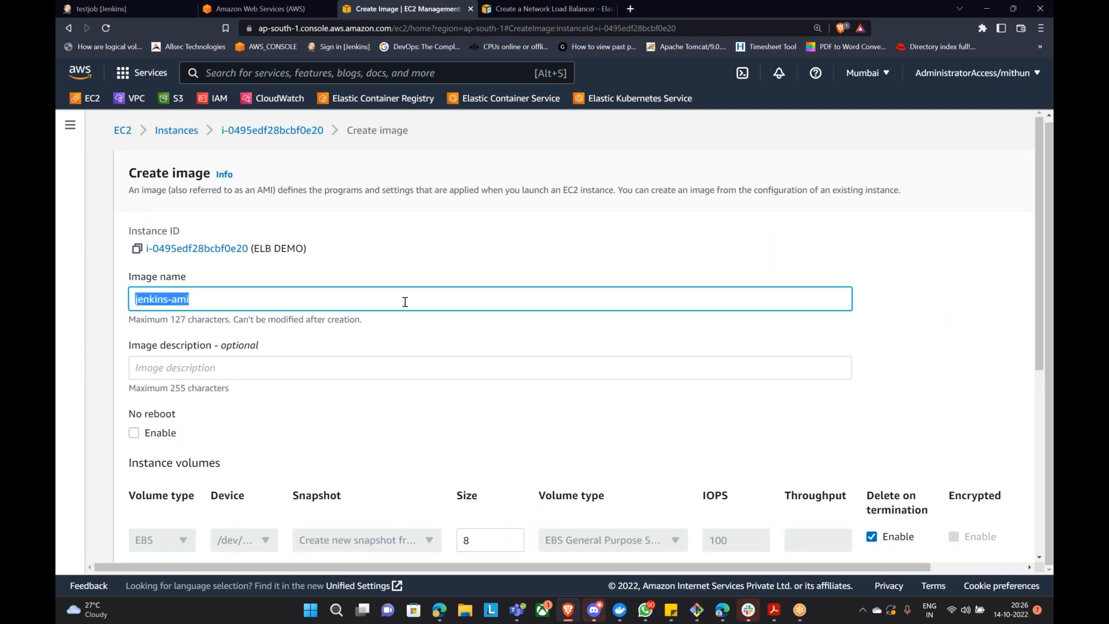
key(ctrl+c)
click(220, 373)
key(ctrl+v)
Step: Enable the no-reboot option and submit the jenkins-ami image creation
scroll(247, 408, down, 5)
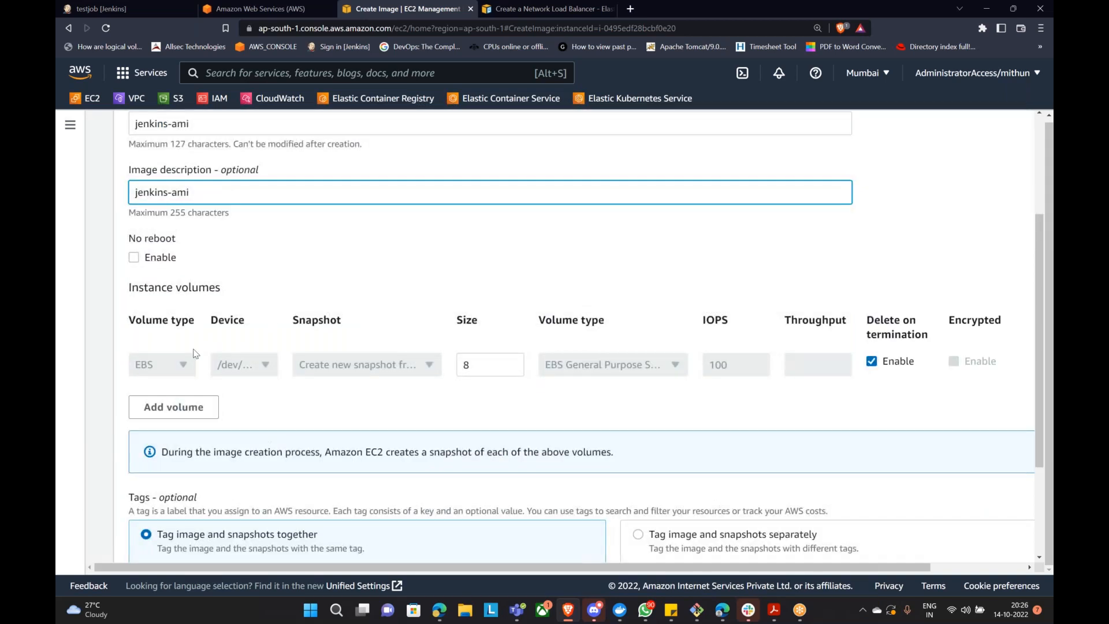
scroll(238, 350, up, 3)
click(133, 338)
drag(127, 319, 182, 312)
scroll(314, 324, down, 4)
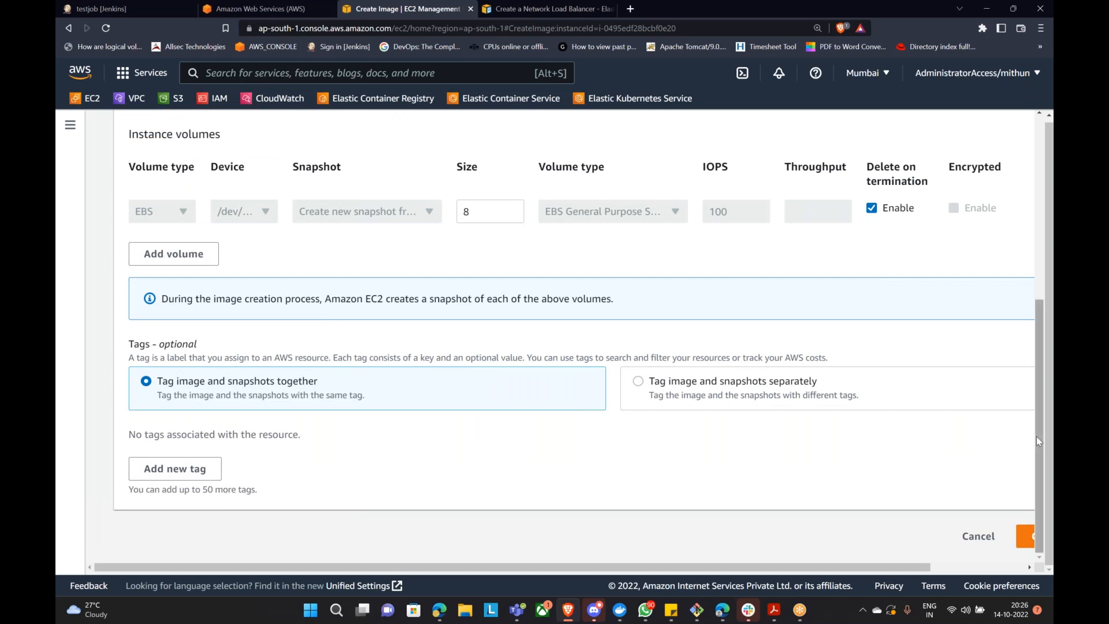
click(1025, 536)
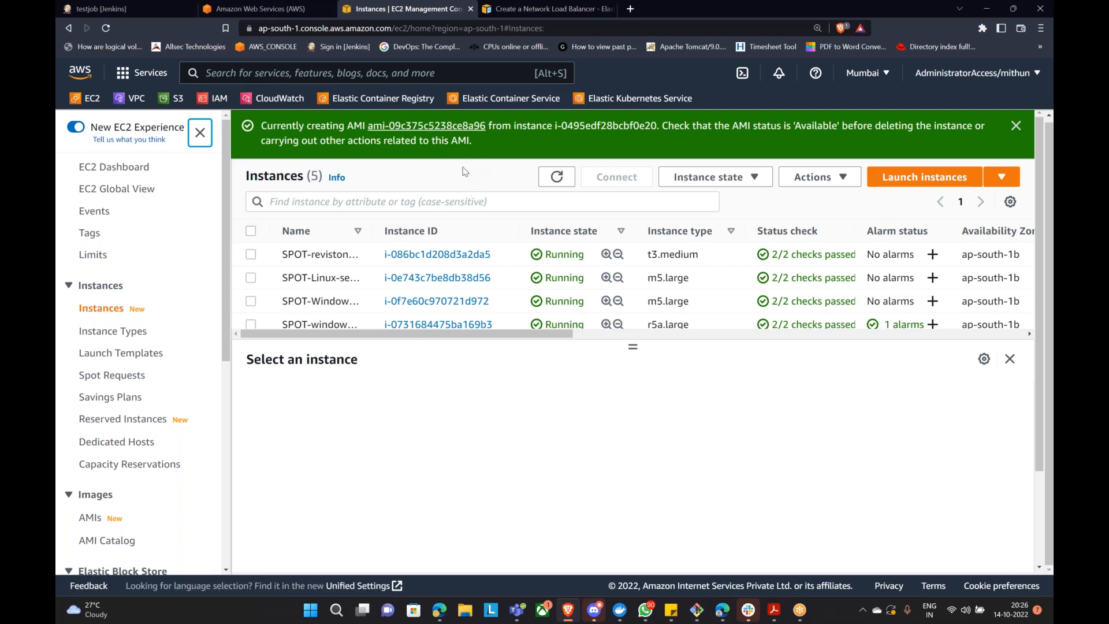
Step: In the AMI list, set the new image's Name to jenkins-ami and refresh the list
click(434, 129)
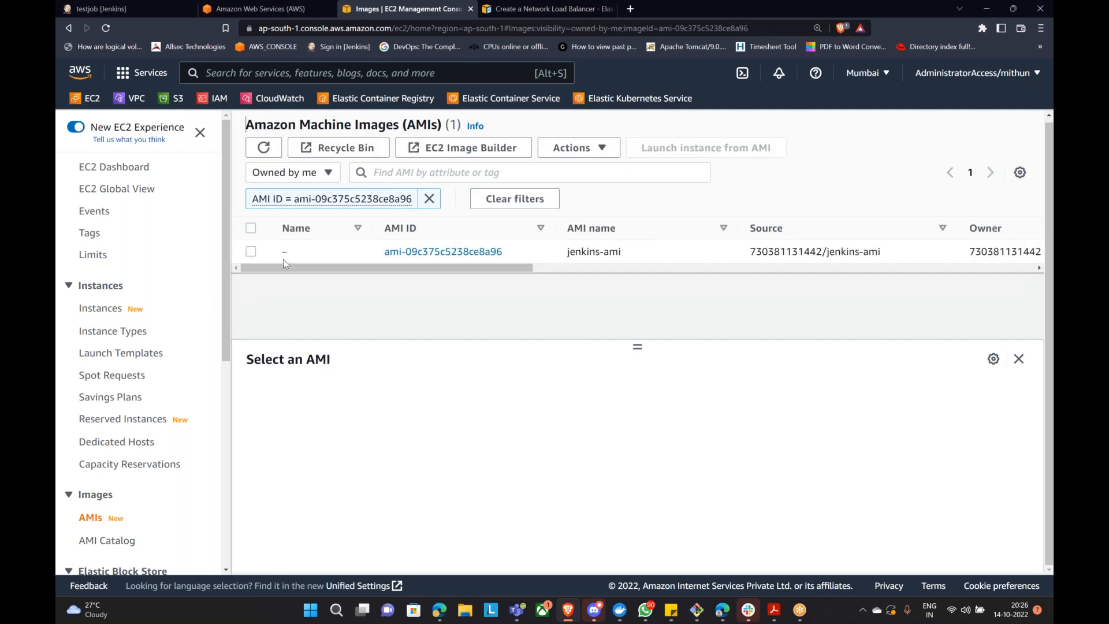
click(297, 252)
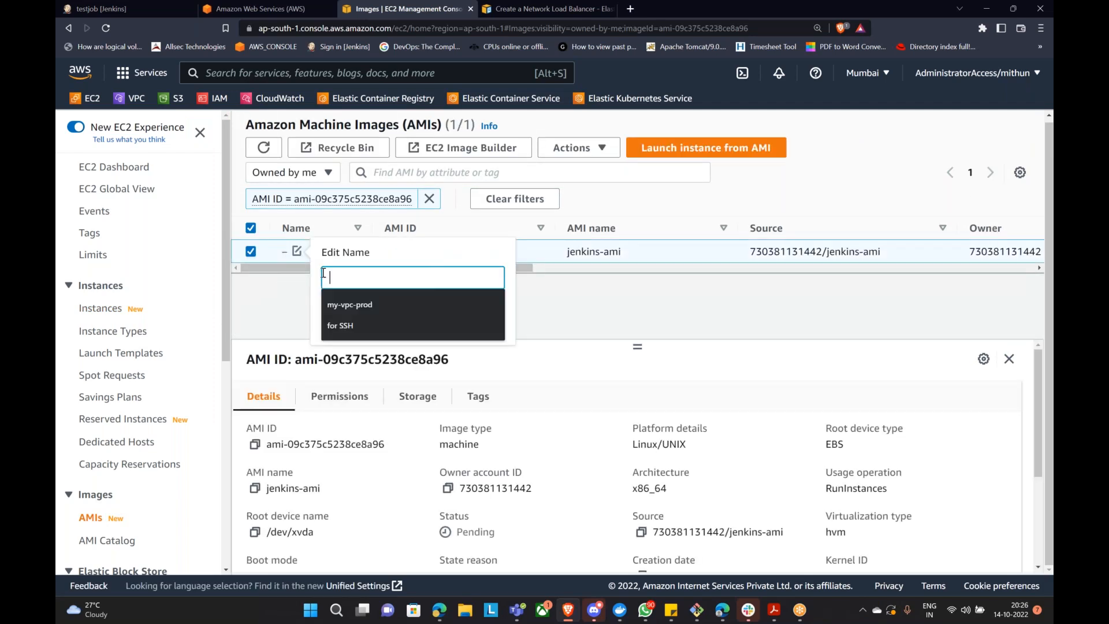
key(ctrl+v)
click(469, 327)
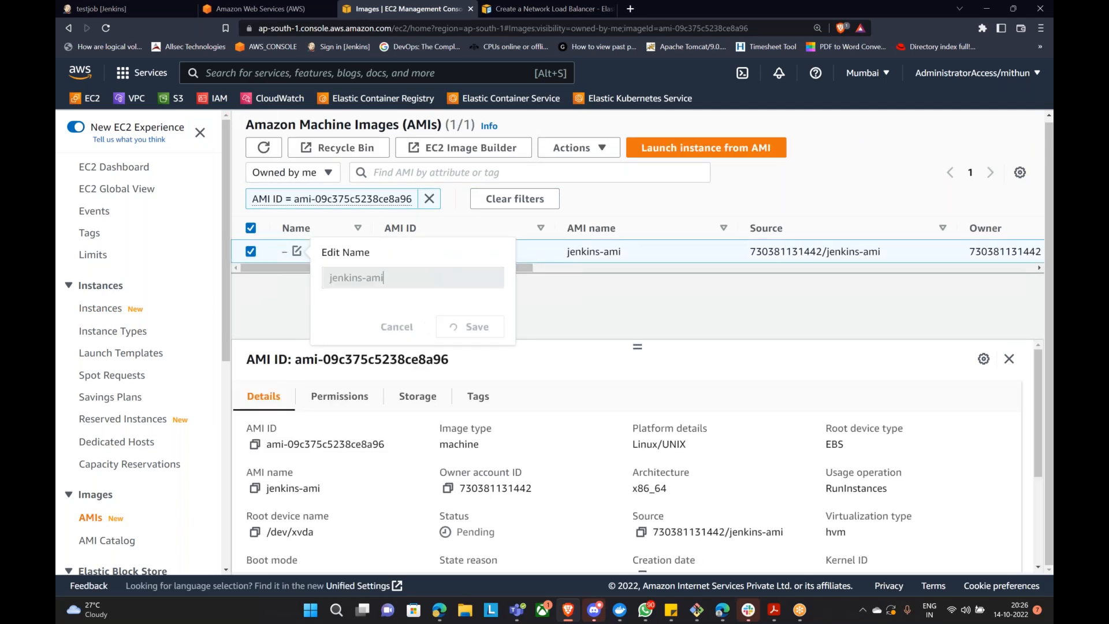
drag(526, 263, 645, 266)
click(648, 268)
scroll(652, 277, right, 3)
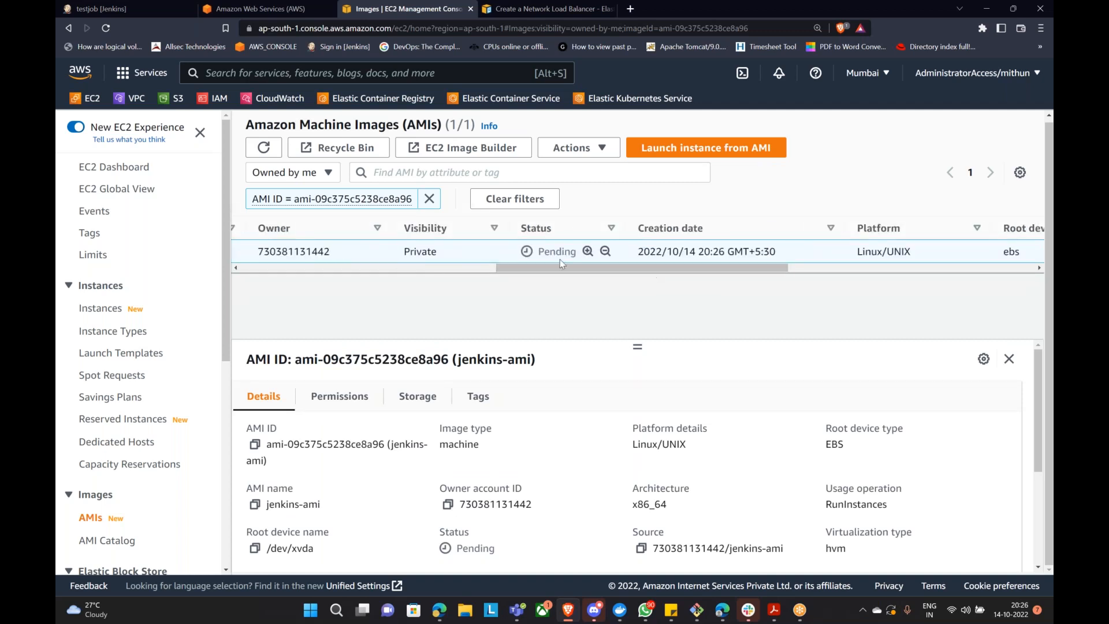
click(263, 148)
scroll(497, 254, left, 5)
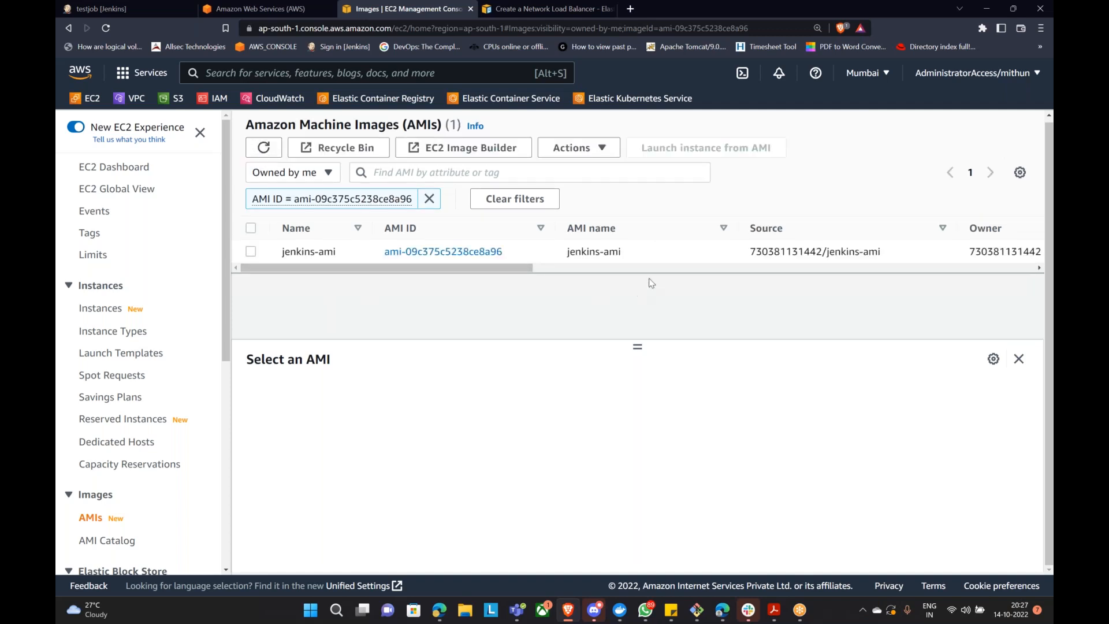
drag(530, 268, 660, 269)
click(661, 268)
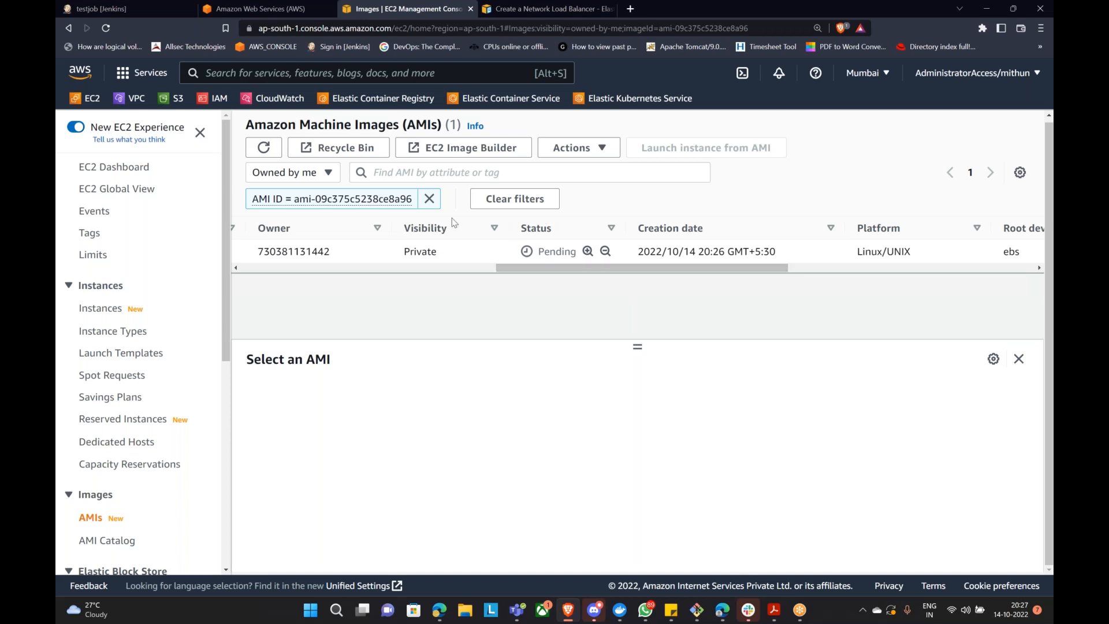
click(264, 150)
click(272, 150)
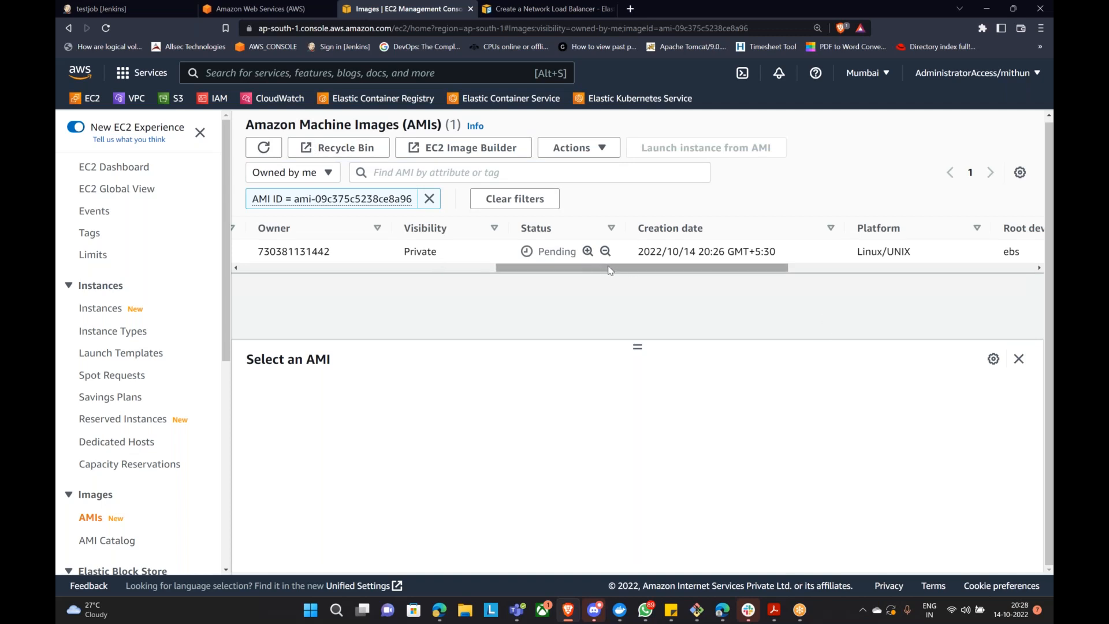
scroll(134, 437, down, 3)
scroll(134, 437, down, 4)
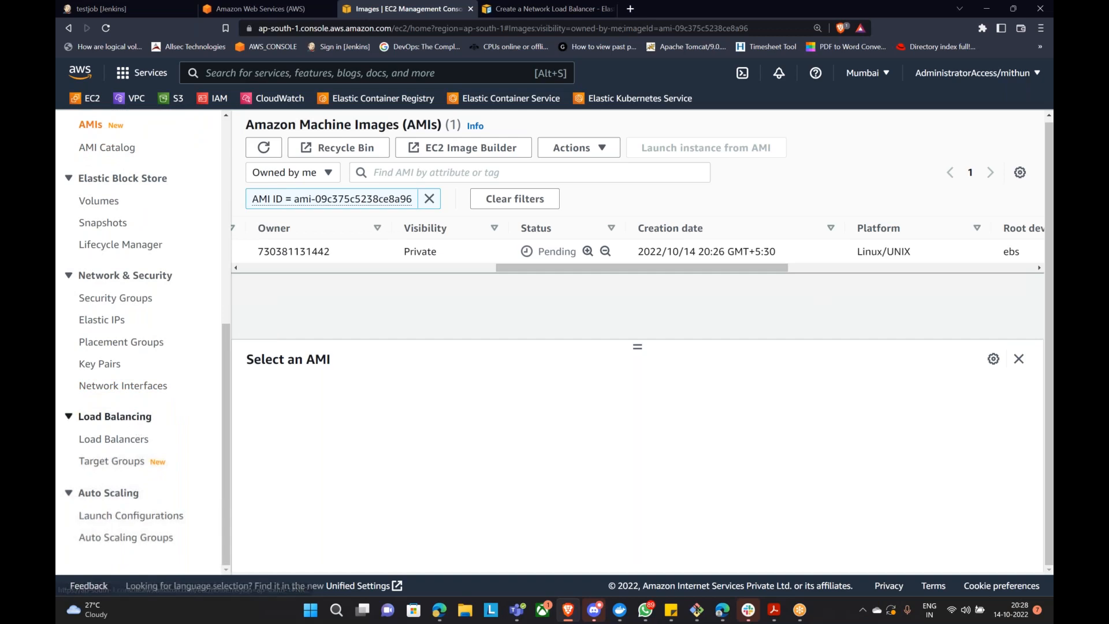
Step: Start a new Auto Scaling group, see it offers no launch templates, and go to Launch Templates
click(110, 537)
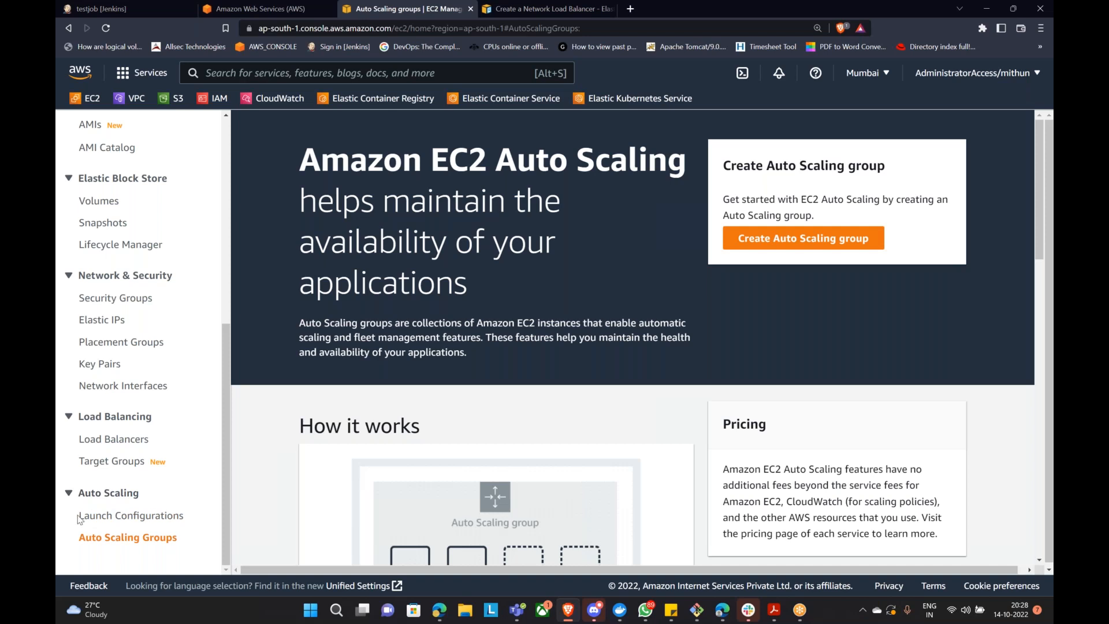
click(777, 238)
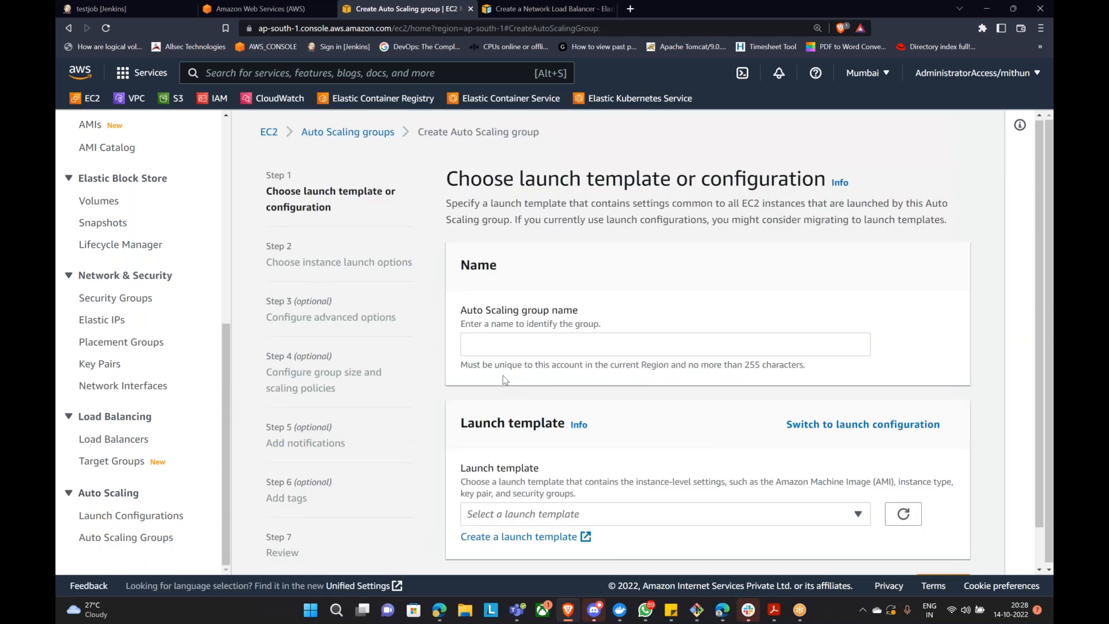
scroll(519, 404, down, 1)
click(552, 471)
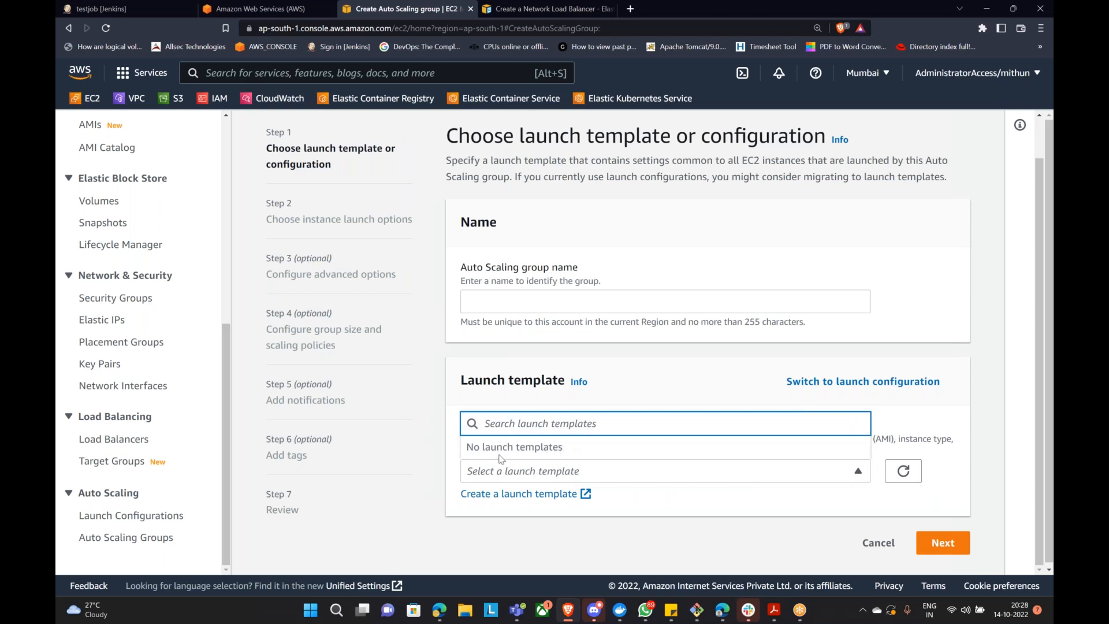
scroll(137, 304, up, 7)
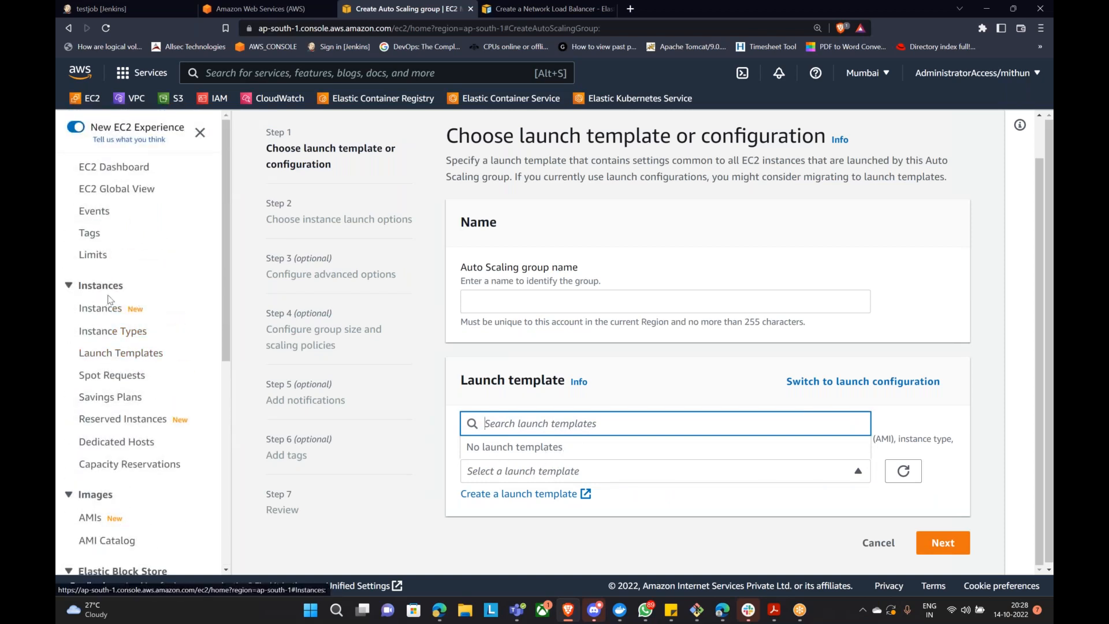
click(96, 358)
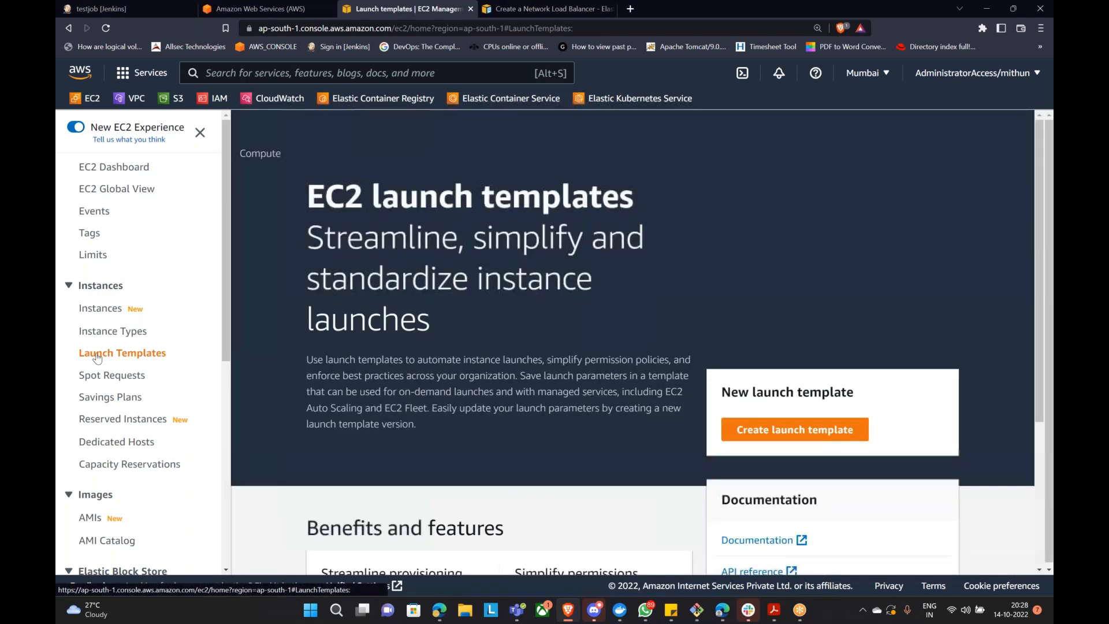
Step: Start a new launch template and choose My AMIs as its image source
click(797, 428)
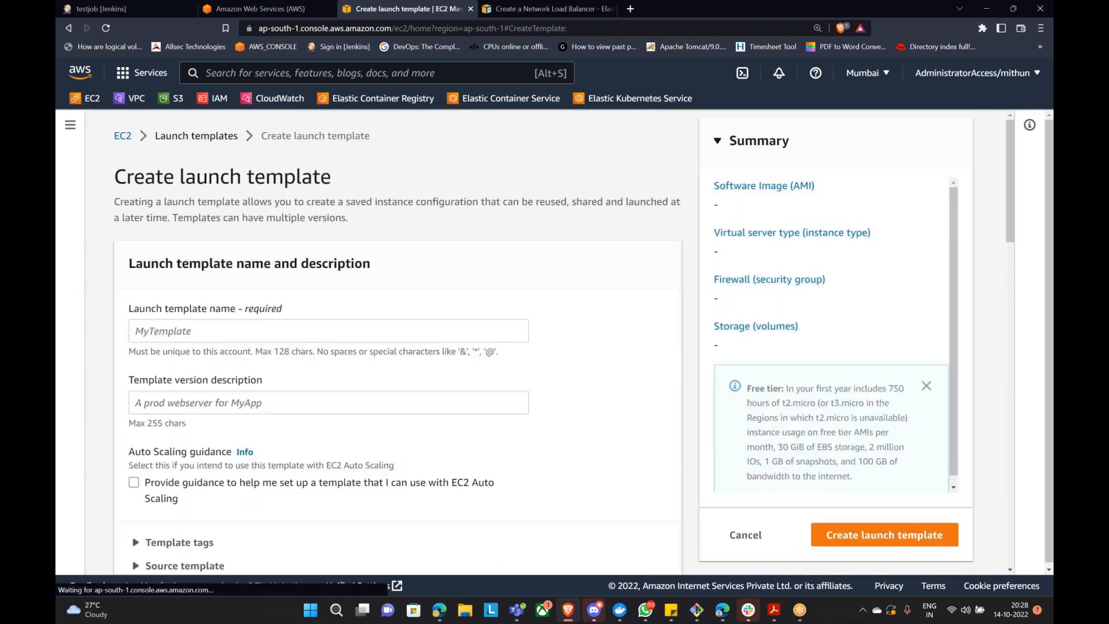
scroll(322, 329, down, 5)
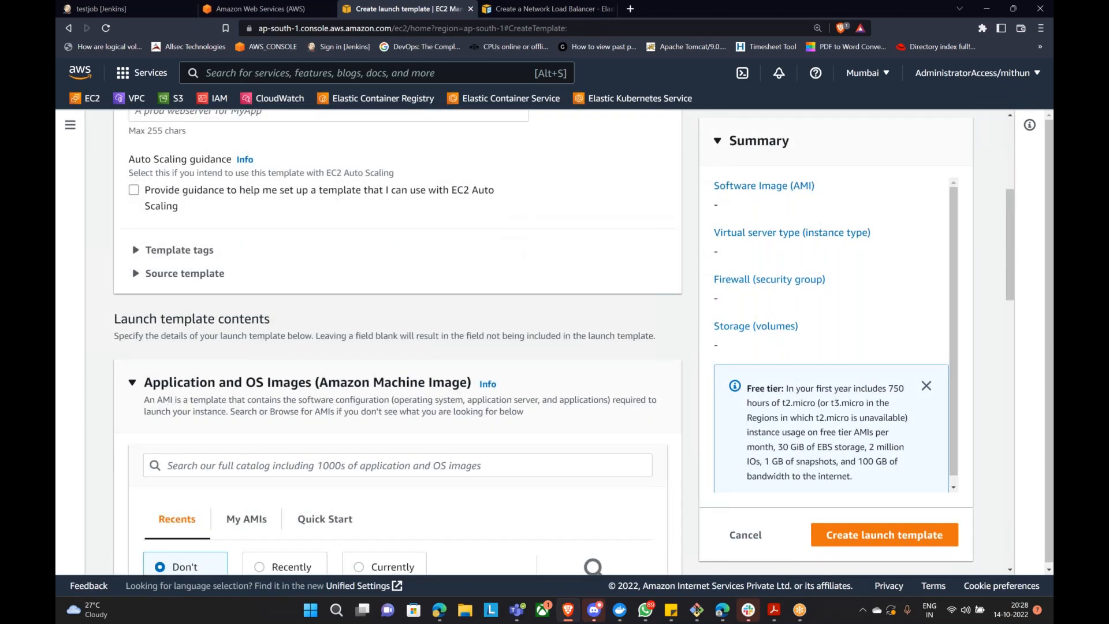
scroll(235, 403, down, 2)
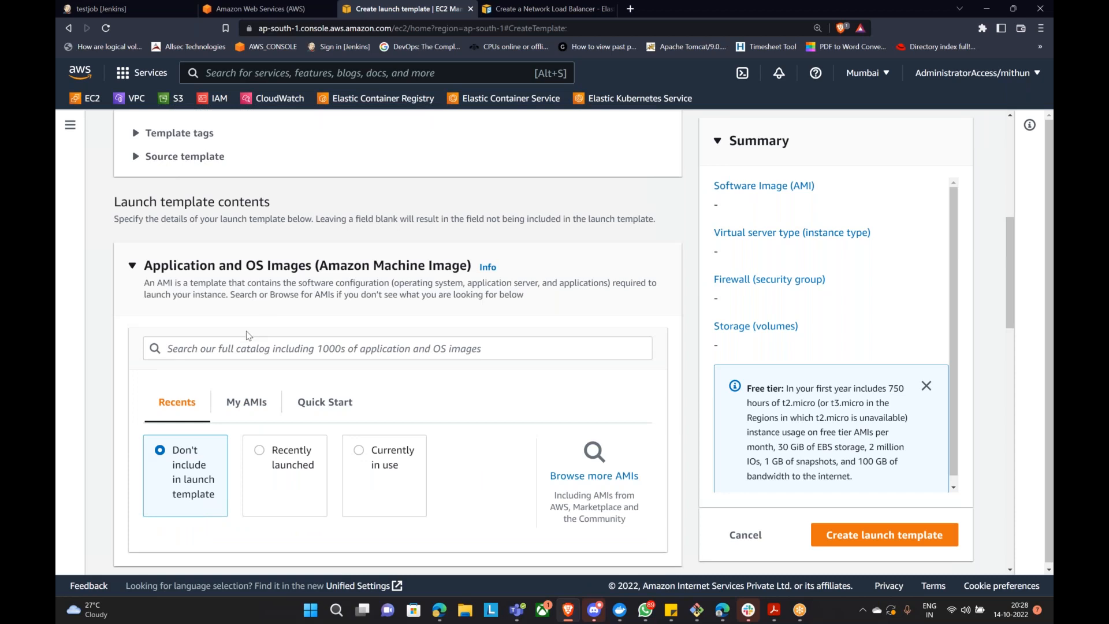
click(242, 402)
scroll(247, 346, down, 4)
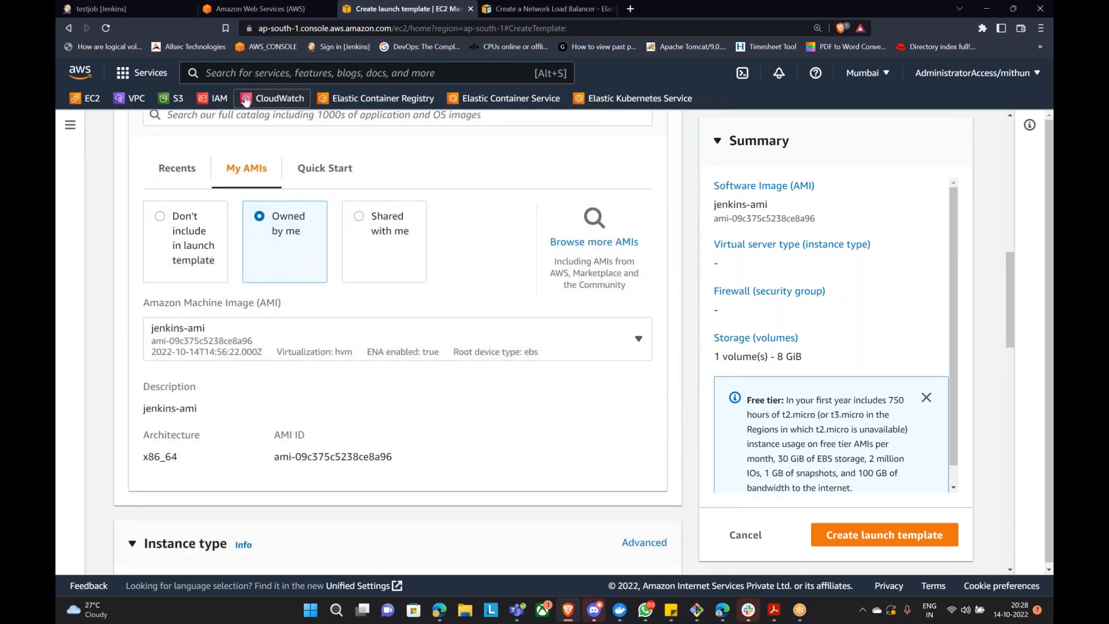
Step: Duplicate the form's tab and check jenkins-ami in the EC2 AMI list, which is still Pending
click(266, 8)
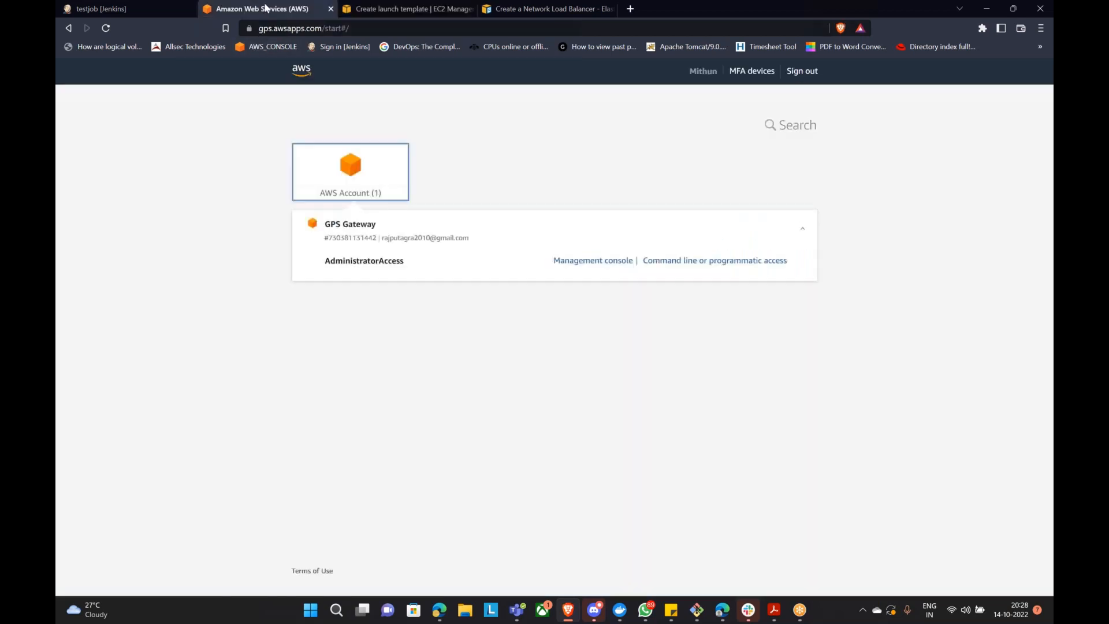
click(367, 8)
right_click(367, 8)
click(394, 92)
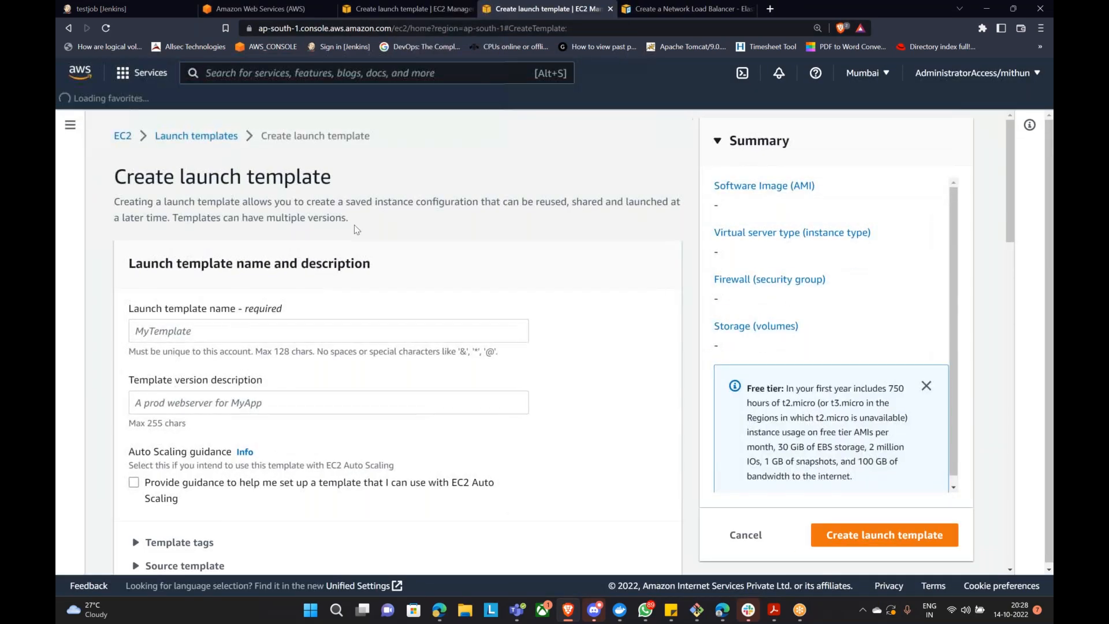
click(118, 138)
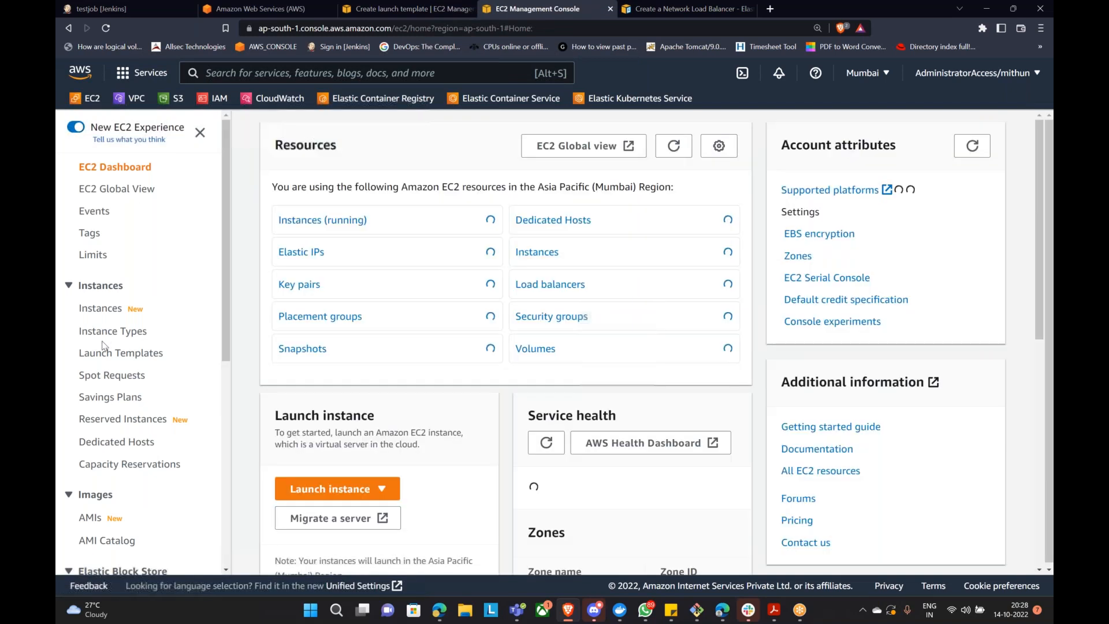
scroll(116, 317, down, 4)
click(91, 283)
drag(378, 228, 705, 245)
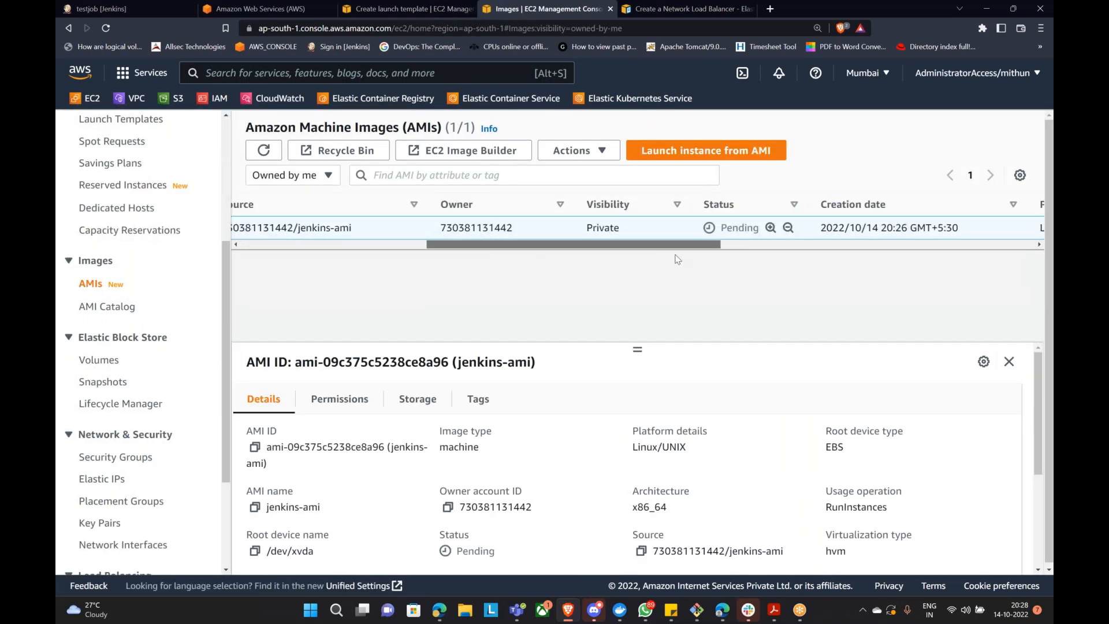
click(264, 149)
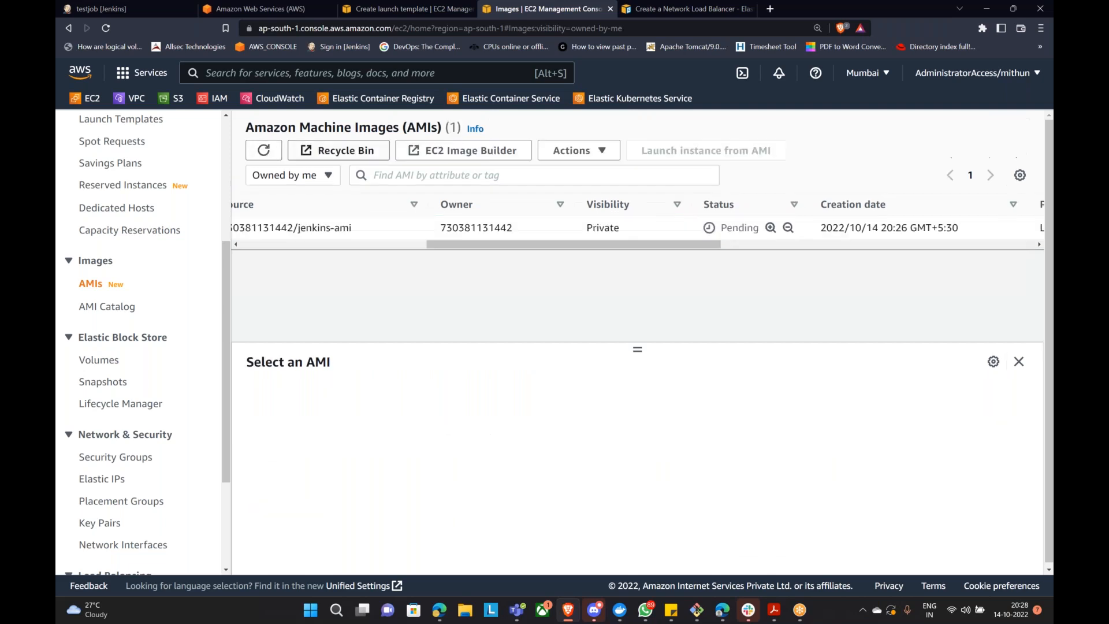
Step: Set the launch template's instance type to t2.micro and its key pair to bastion-gps
click(424, 6)
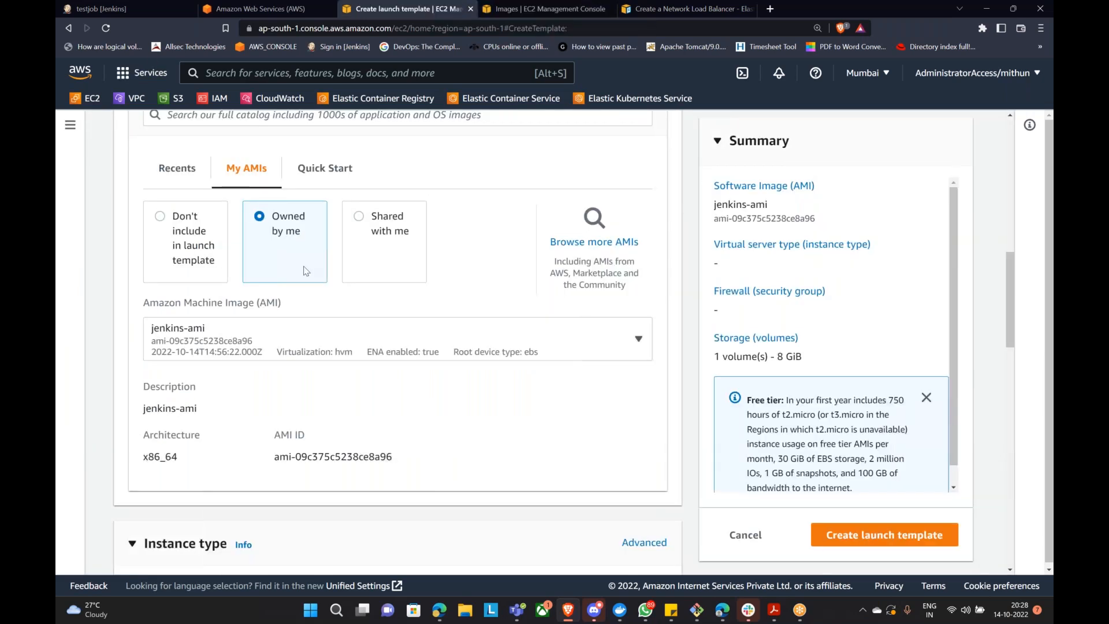
scroll(294, 304, down, 2)
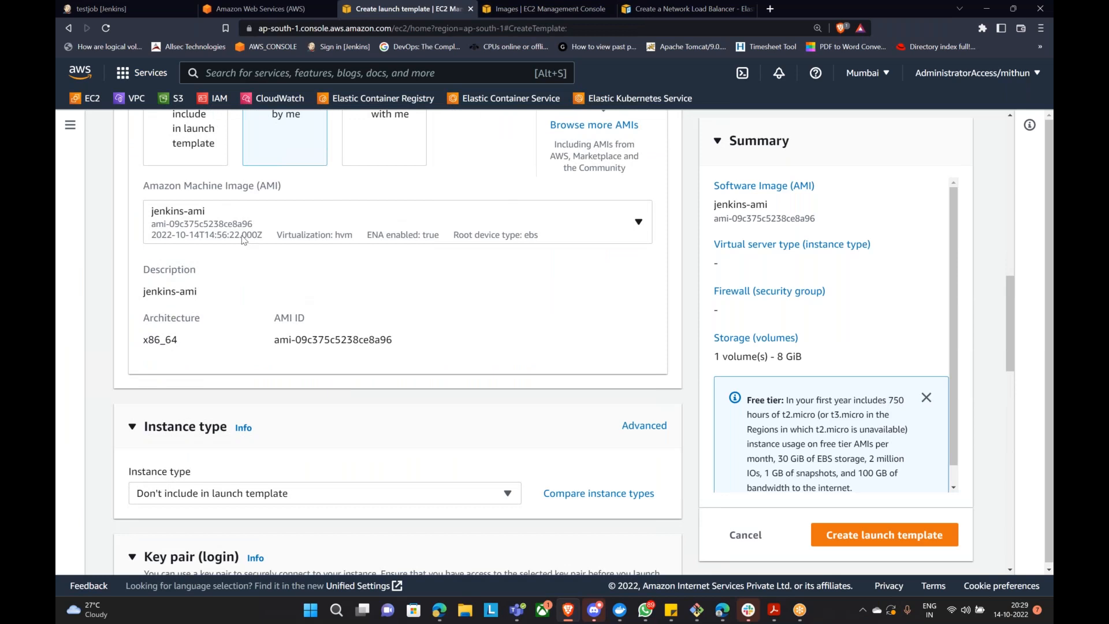
scroll(243, 240, up, 2)
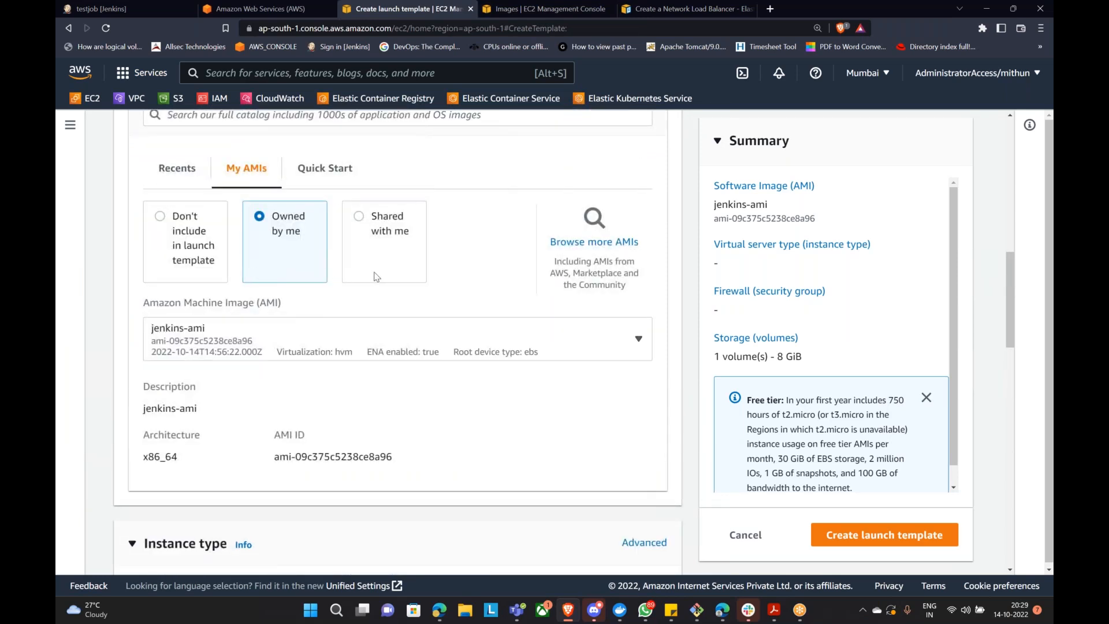
scroll(384, 273, down, 4)
scroll(406, 265, down, 2)
click(347, 261)
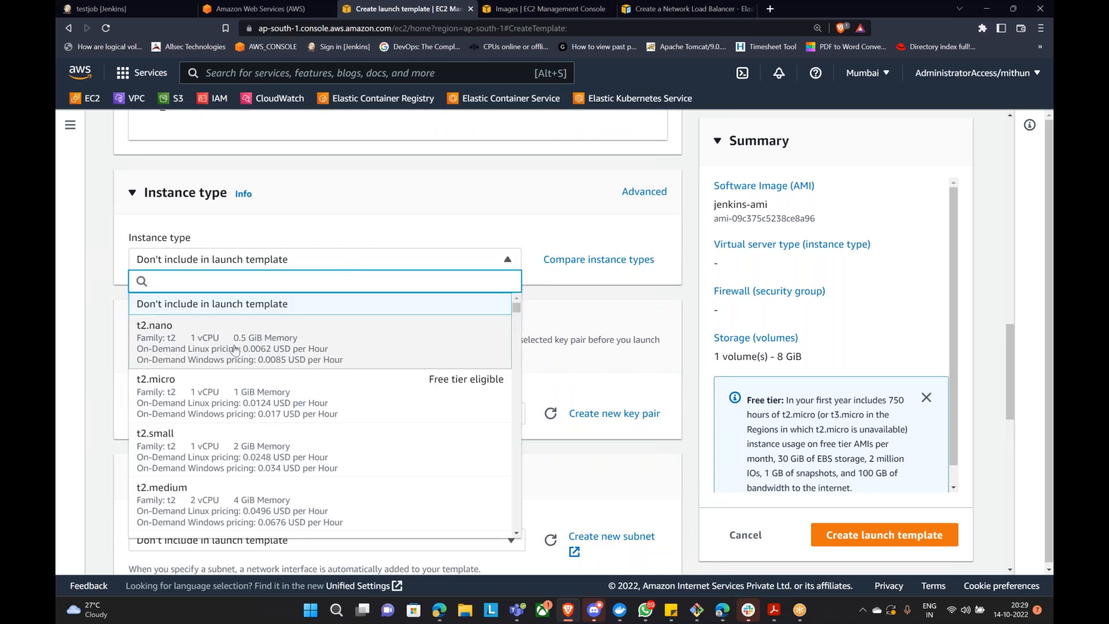
click(207, 400)
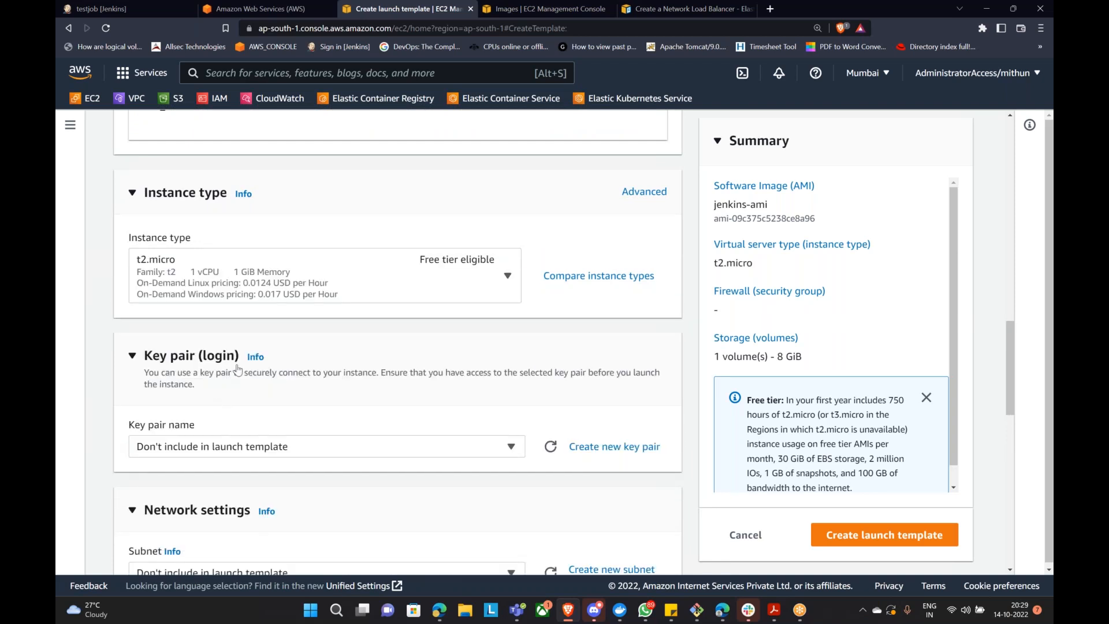
scroll(297, 343, down, 2)
click(315, 337)
scroll(208, 410, down, 3)
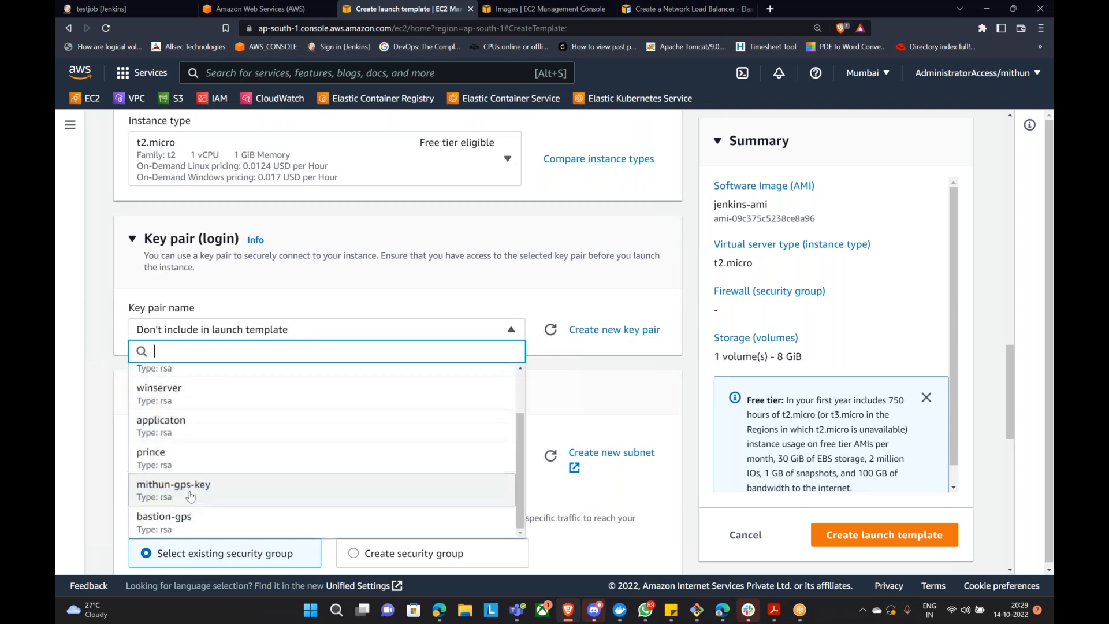
scroll(208, 410, down, 3)
click(191, 345)
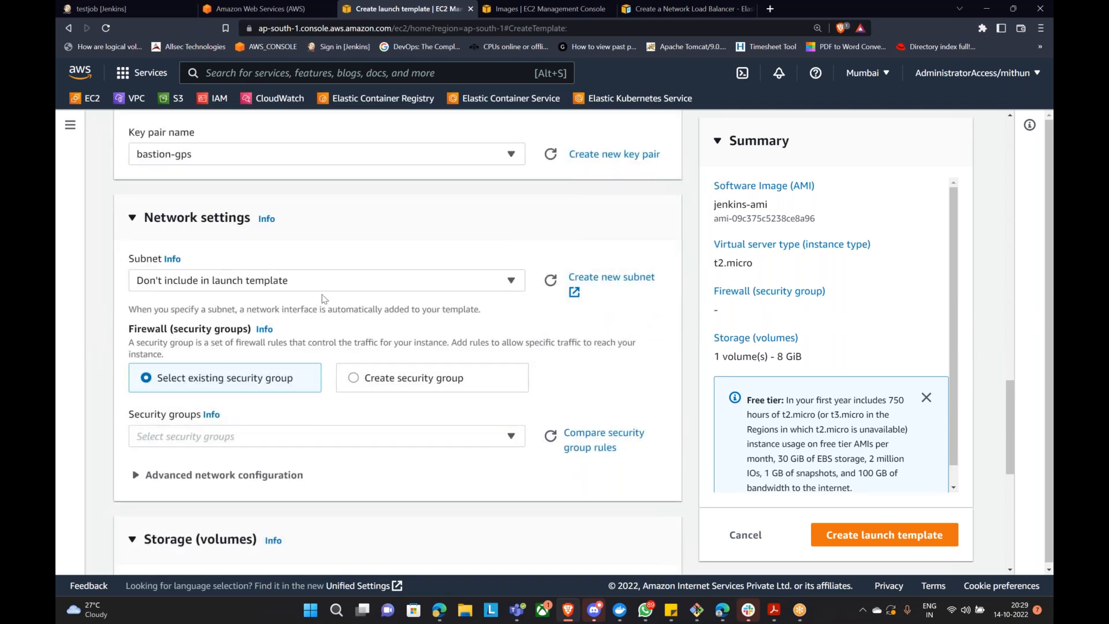
Step: Add the default sg-448ad928 security group to the launch template
scroll(341, 292, down, 2)
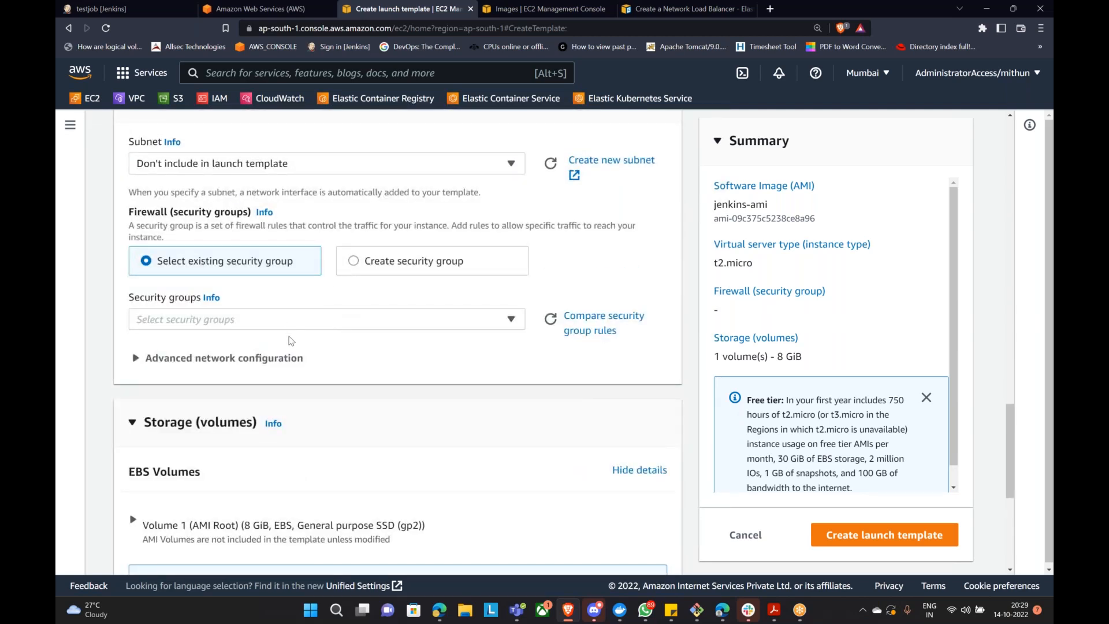
click(304, 321)
scroll(255, 460, down, 10)
scroll(261, 452, down, 2)
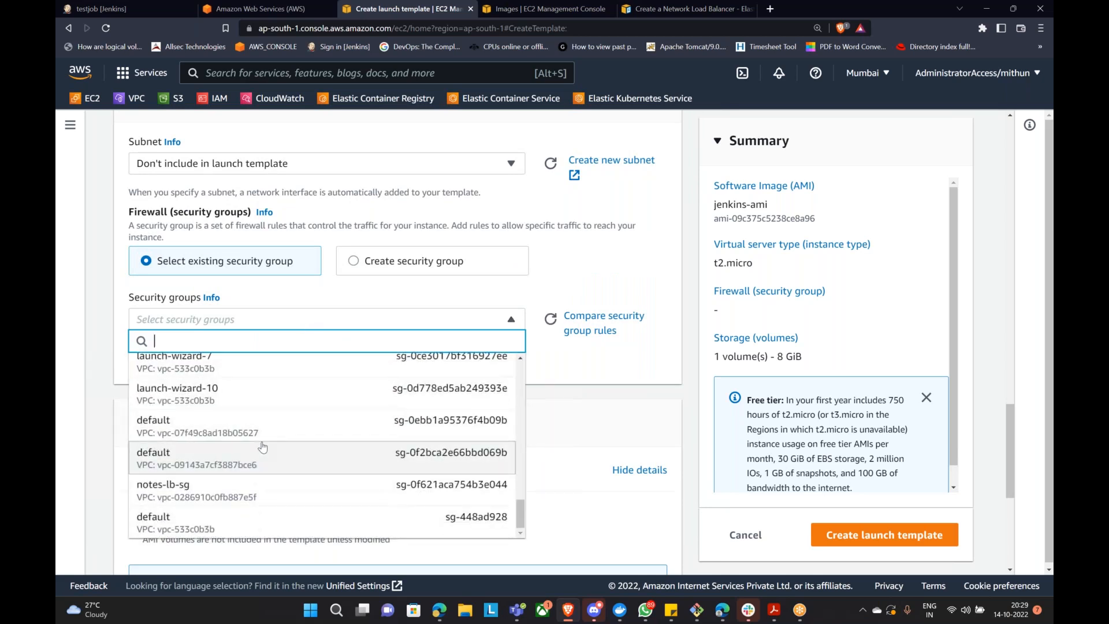
click(171, 522)
Step: Add a resource tag with key Name and value ASG-Instance
scroll(327, 410, down, 3)
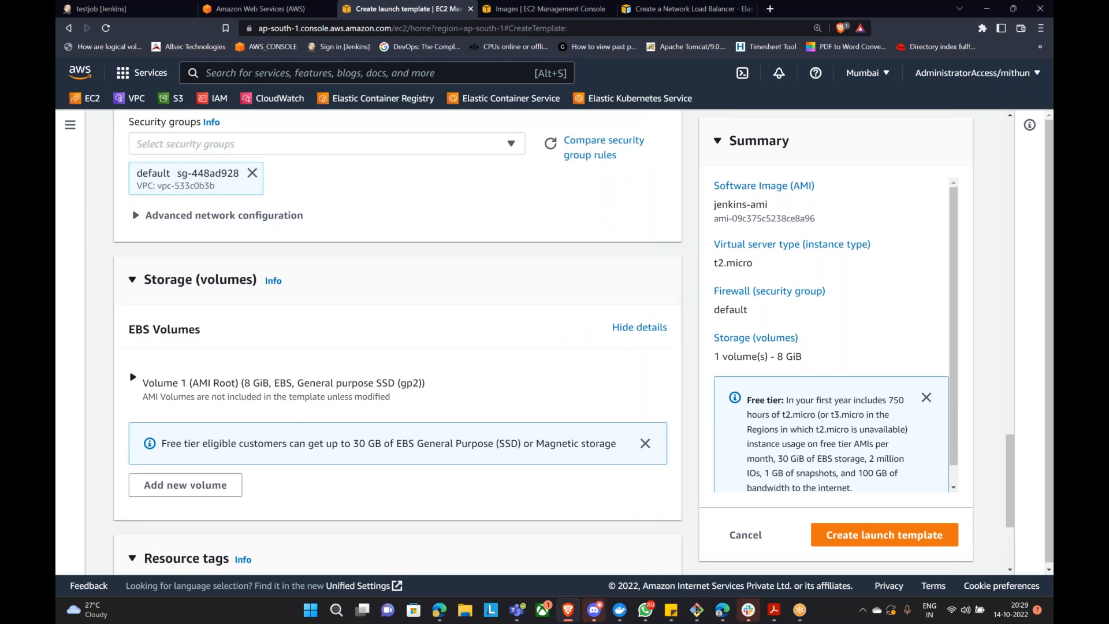
scroll(333, 402, down, 3)
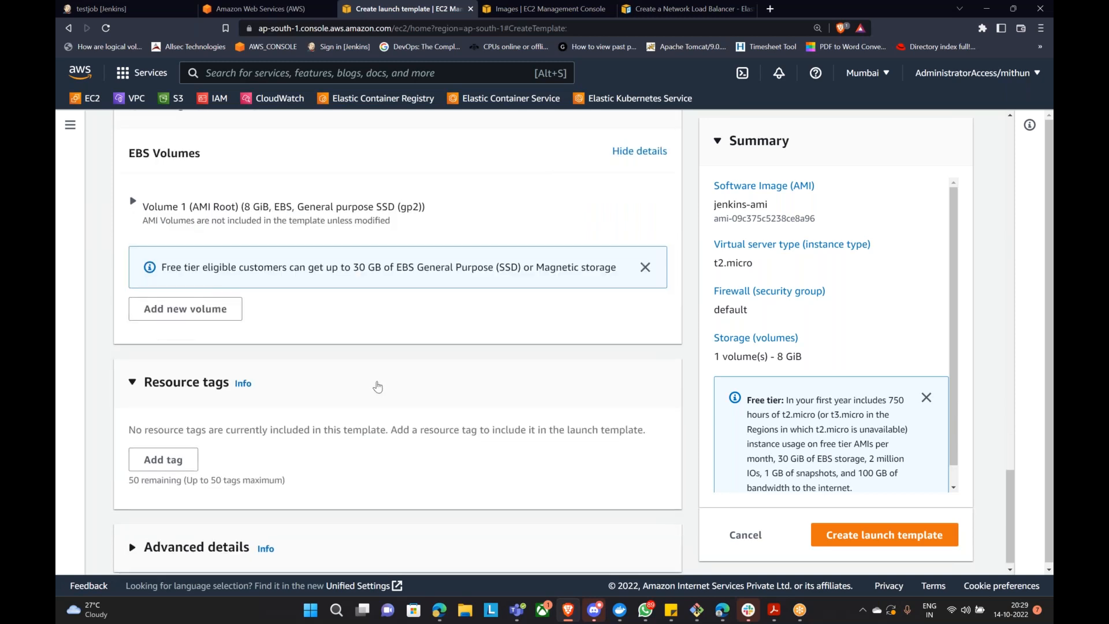
click(176, 448)
text(Name)
click(321, 448)
text(ASG-Instances)
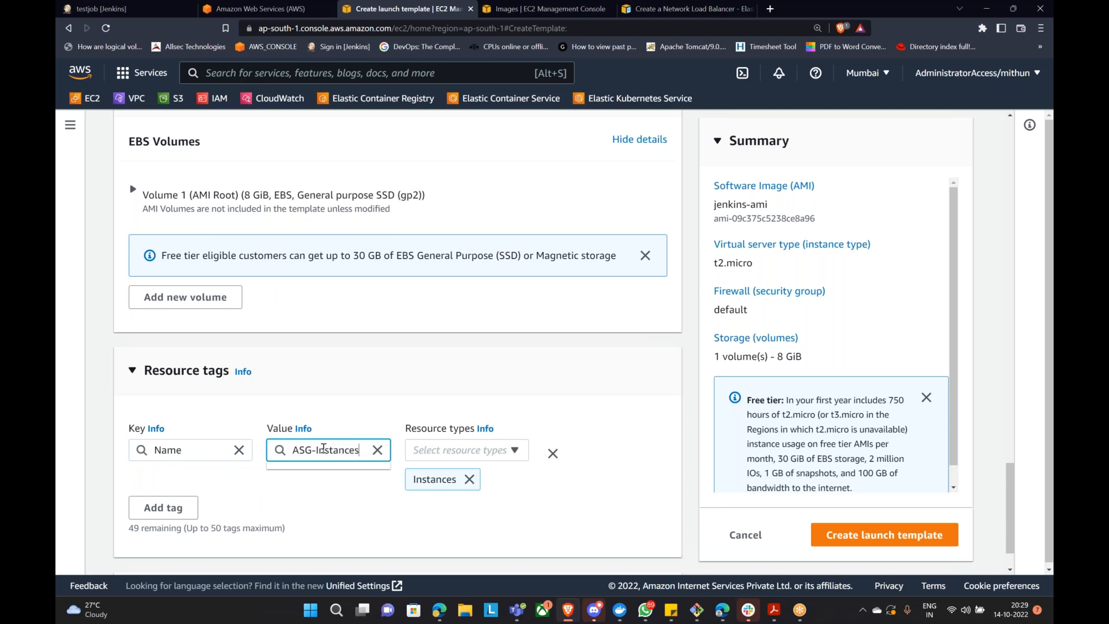
click(351, 385)
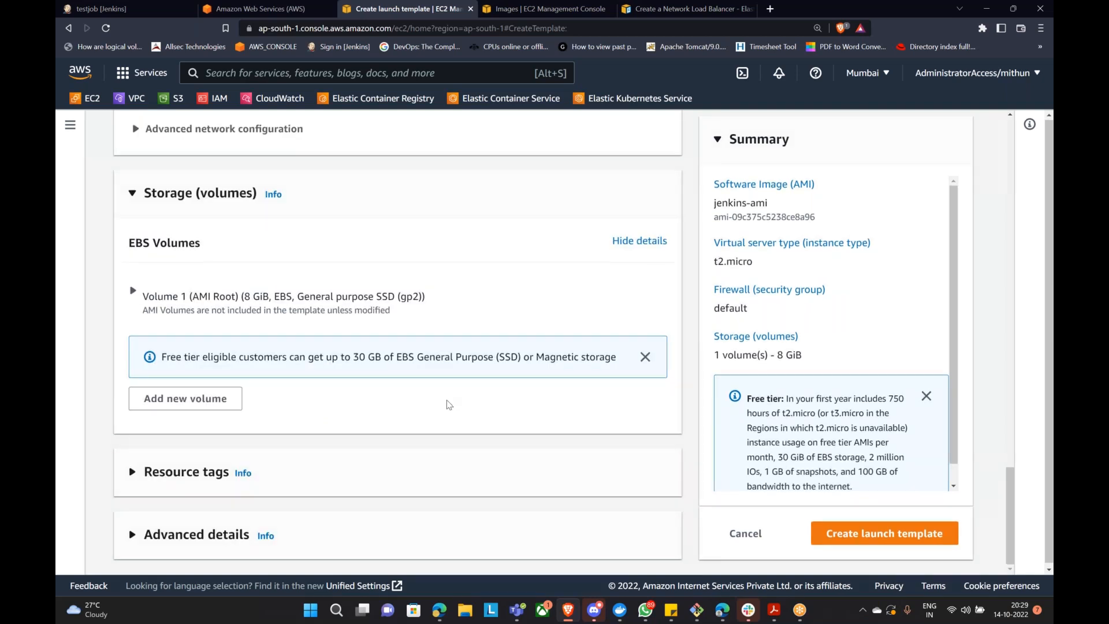
scroll(362, 405, up, 4)
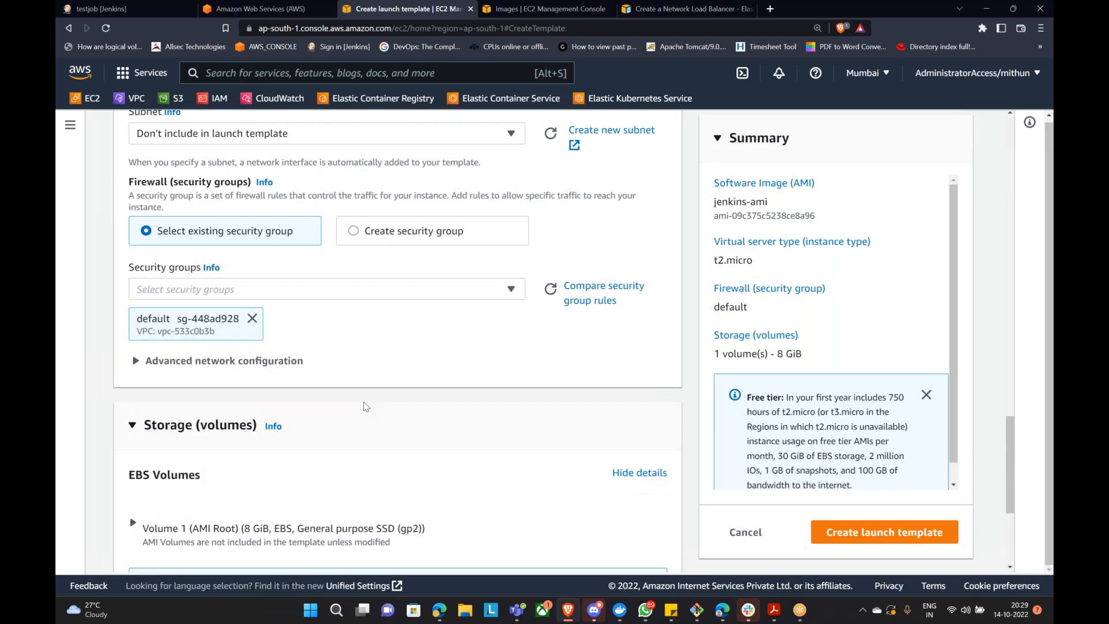
scroll(364, 404, down, 4)
click(145, 475)
click(144, 473)
scroll(373, 422, down, 3)
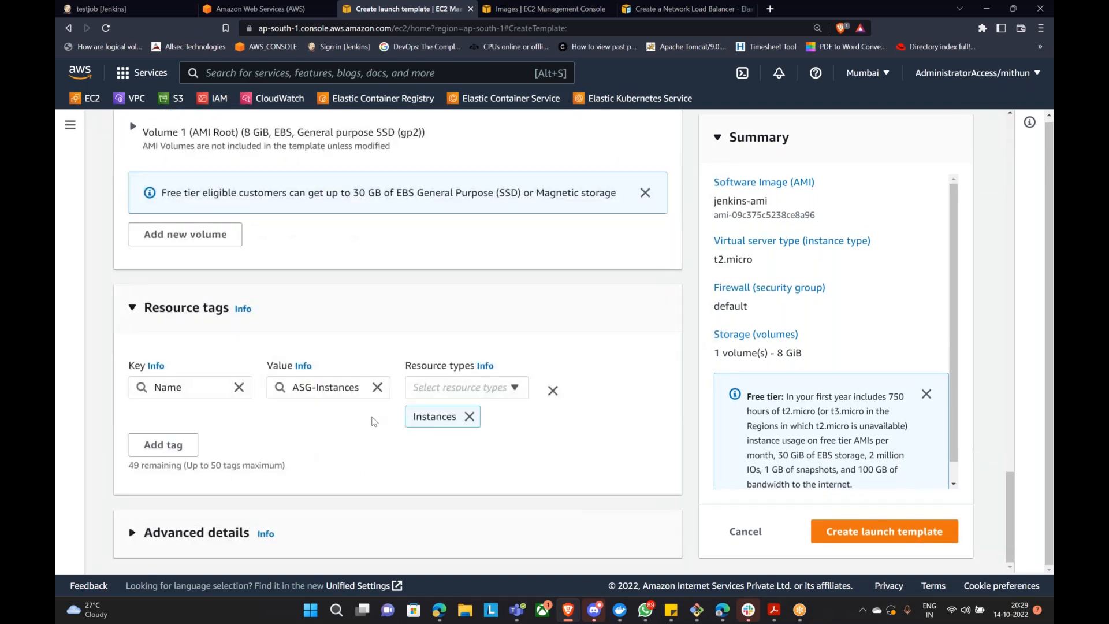
click(368, 387)
key(BackSpace)
click(332, 458)
Step: Try to create the launch template, which prompts for a missing template name
scroll(264, 402, up, 10)
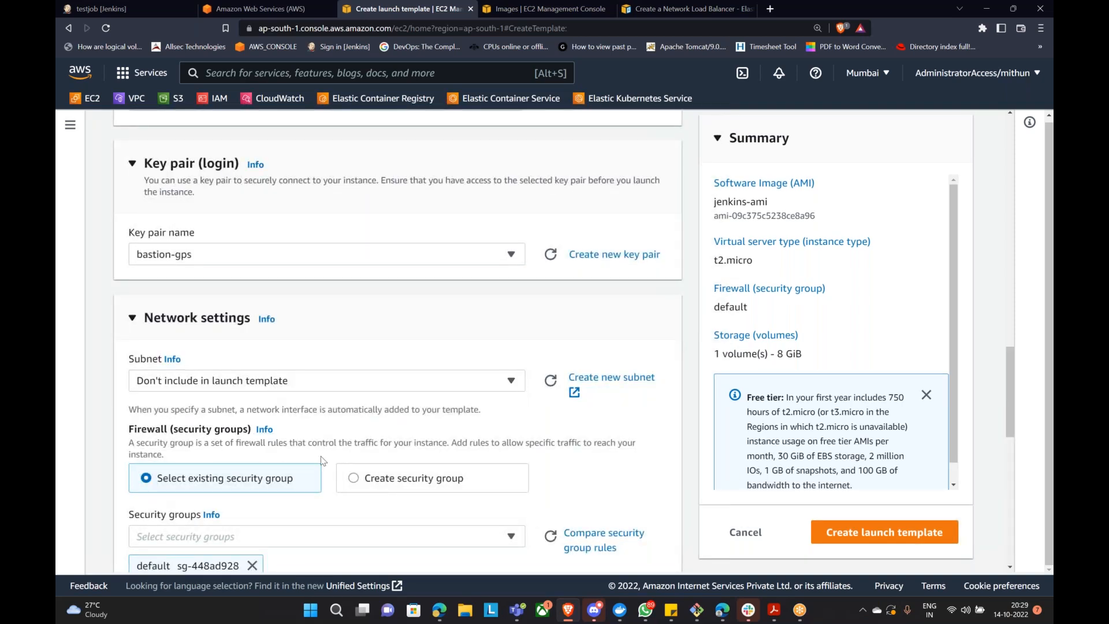
scroll(359, 401, down, 6)
scroll(405, 382, up, 5)
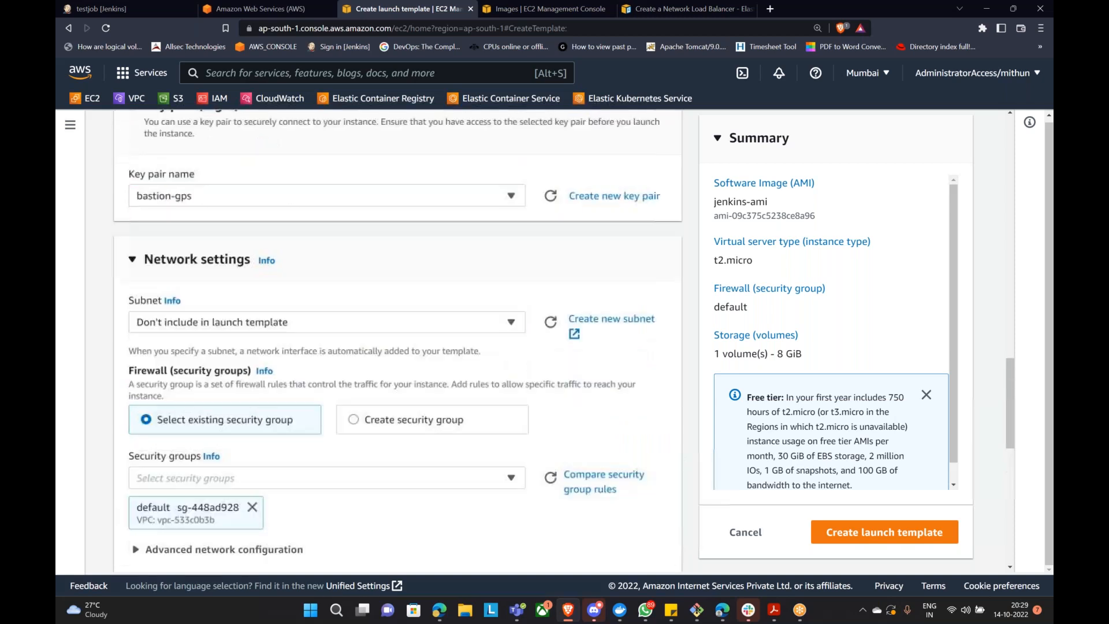
scroll(218, 324, down, 5)
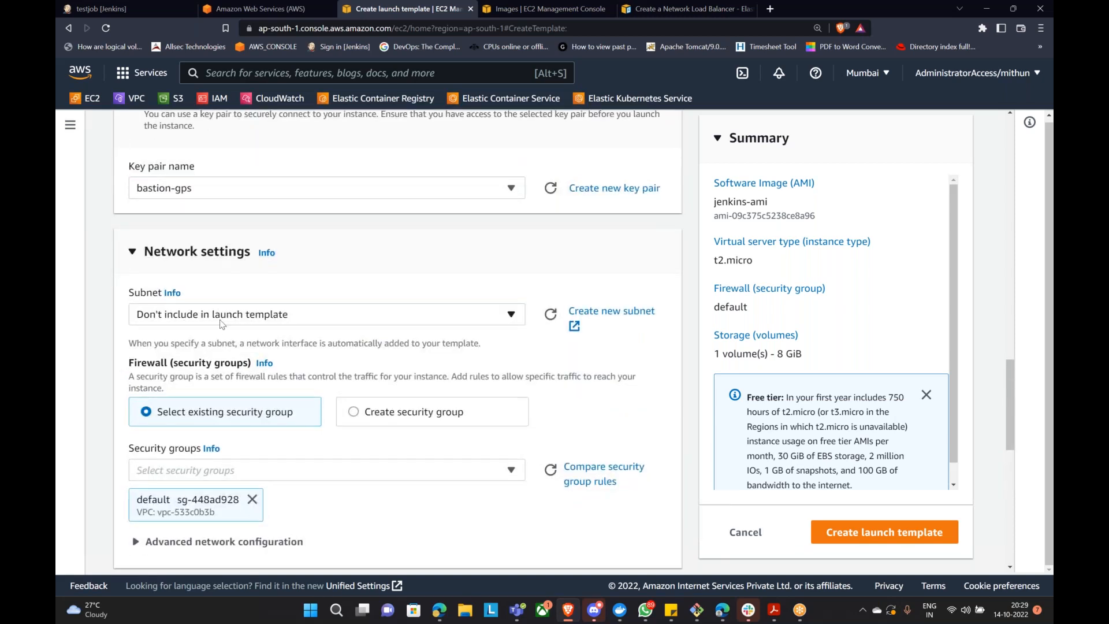
scroll(285, 345, down, 4)
scroll(285, 345, up, 5)
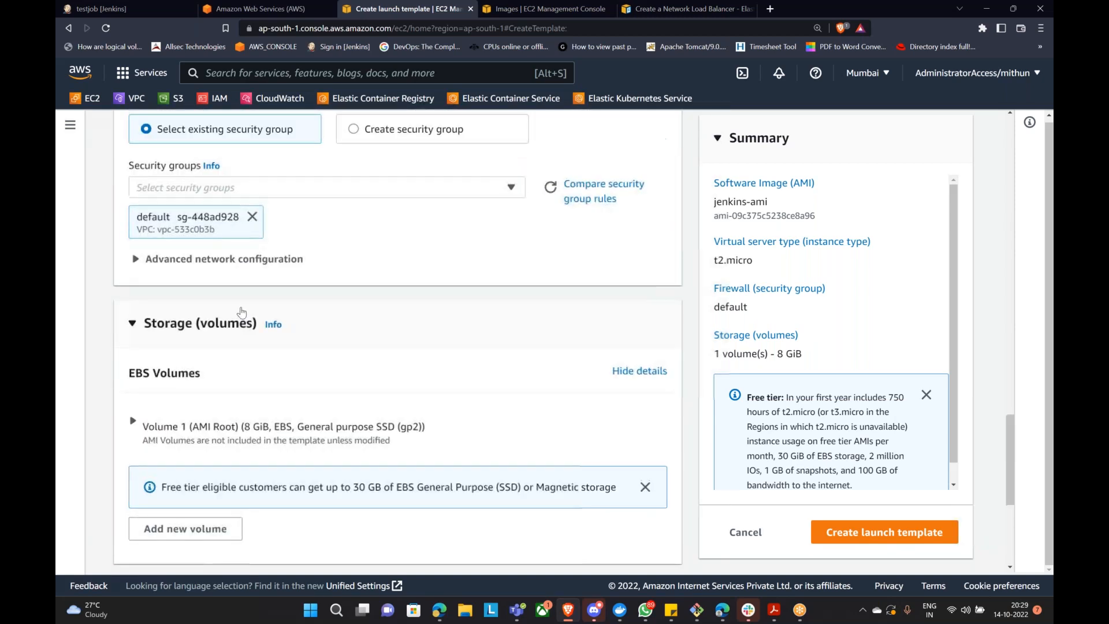
scroll(398, 347, down, 4)
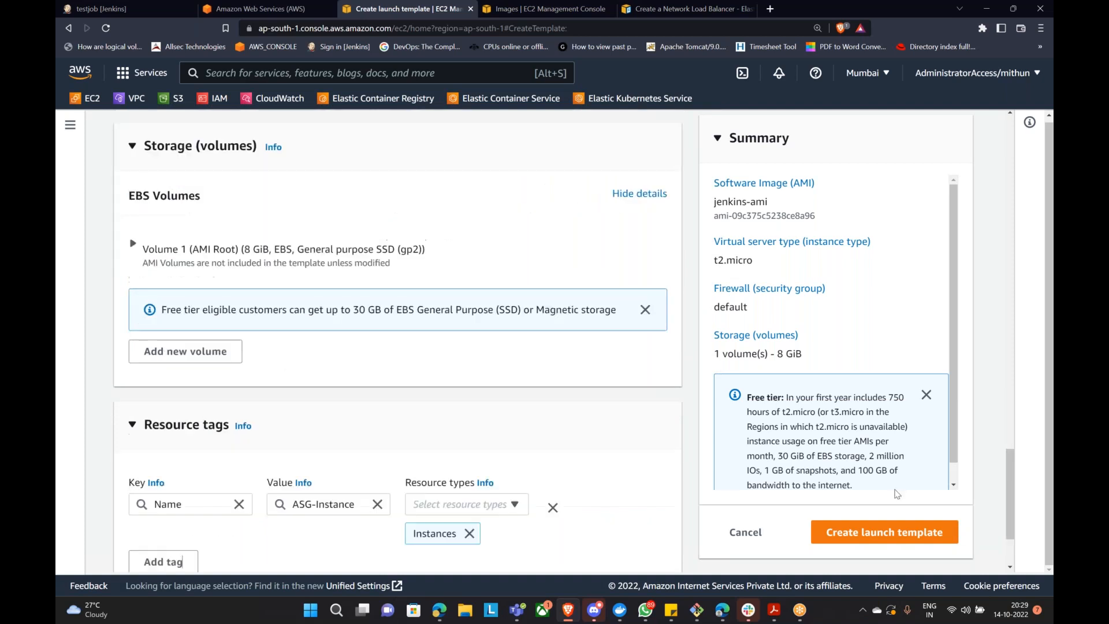
click(890, 535)
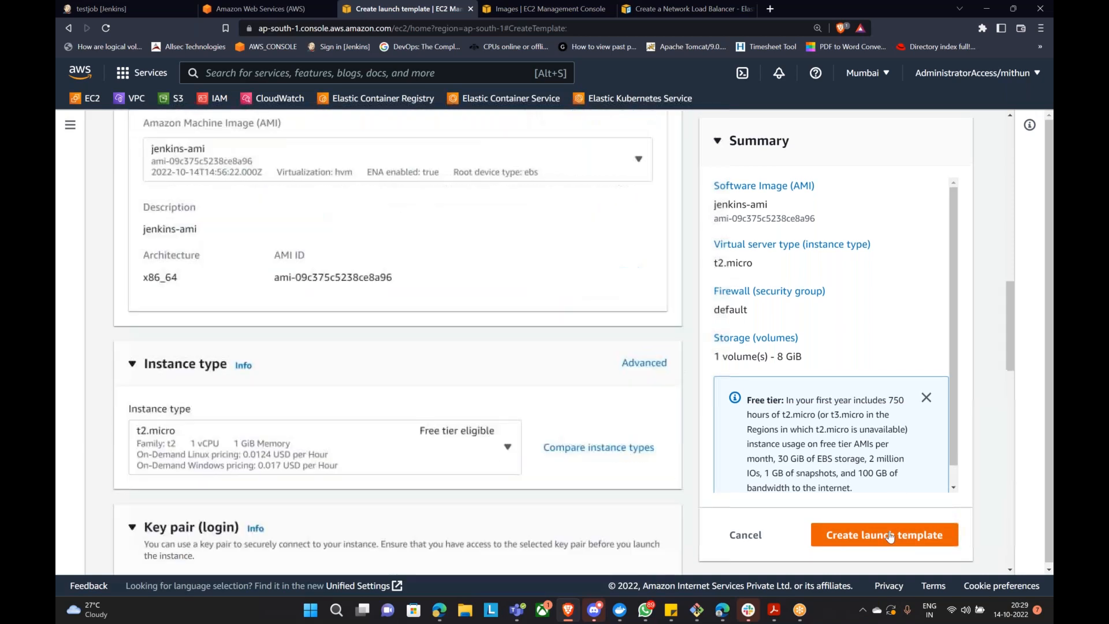
scroll(346, 288, up, 3)
Step: Enter Jenkins-LT as the template name and version description, then create the template
click(294, 310)
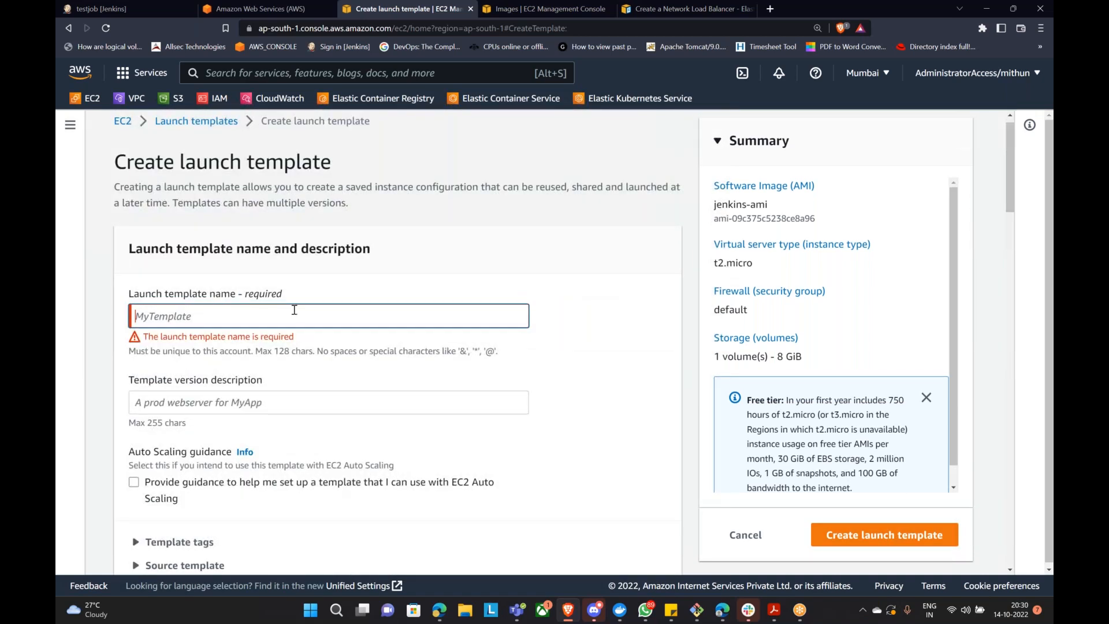
text(Jenkins-ASG)
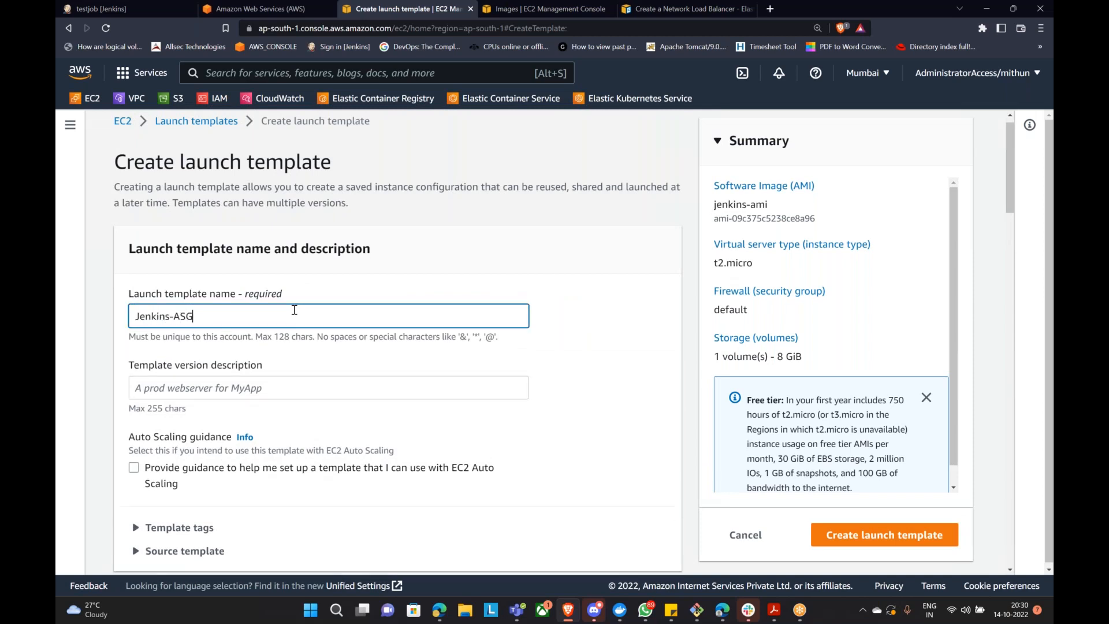
key(Tab)
text(J)
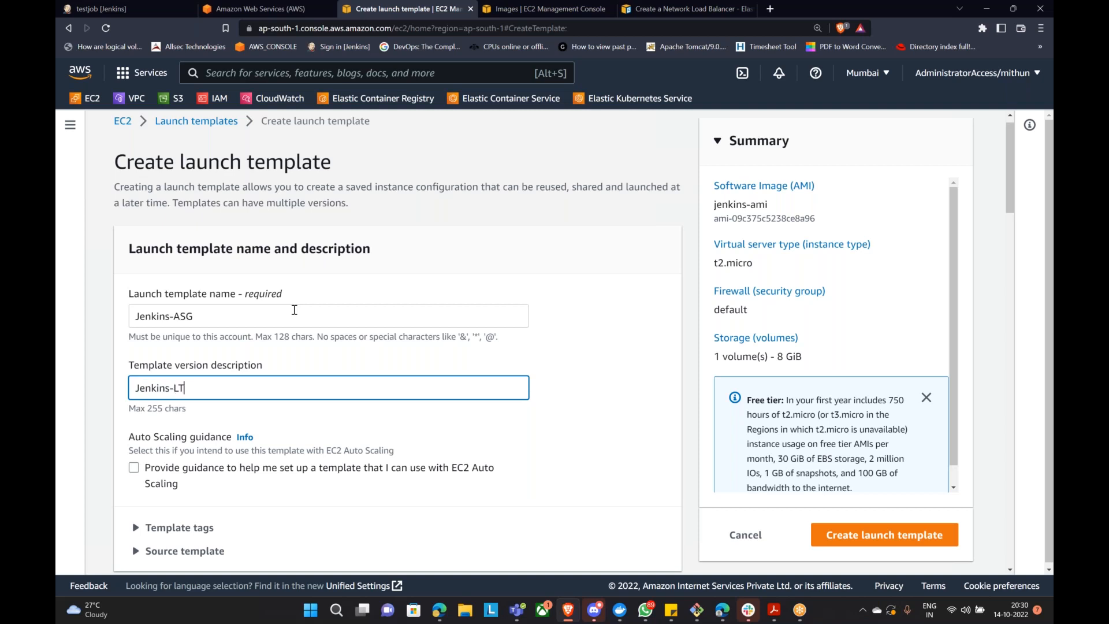
double_click(182, 320)
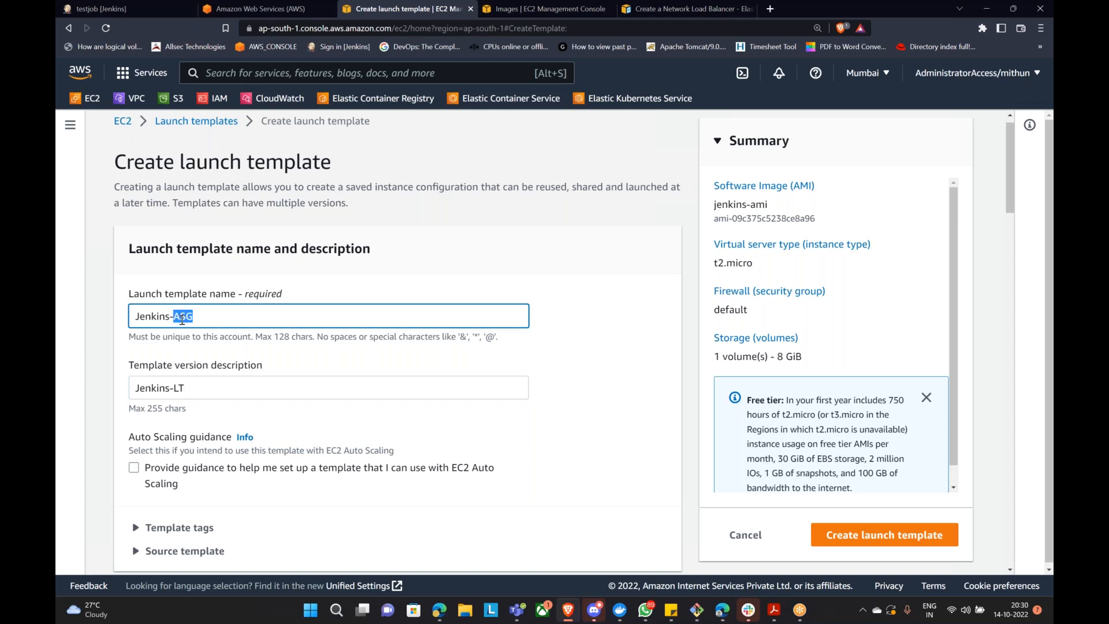
text(LT)
scroll(661, 330, down, 7)
click(884, 535)
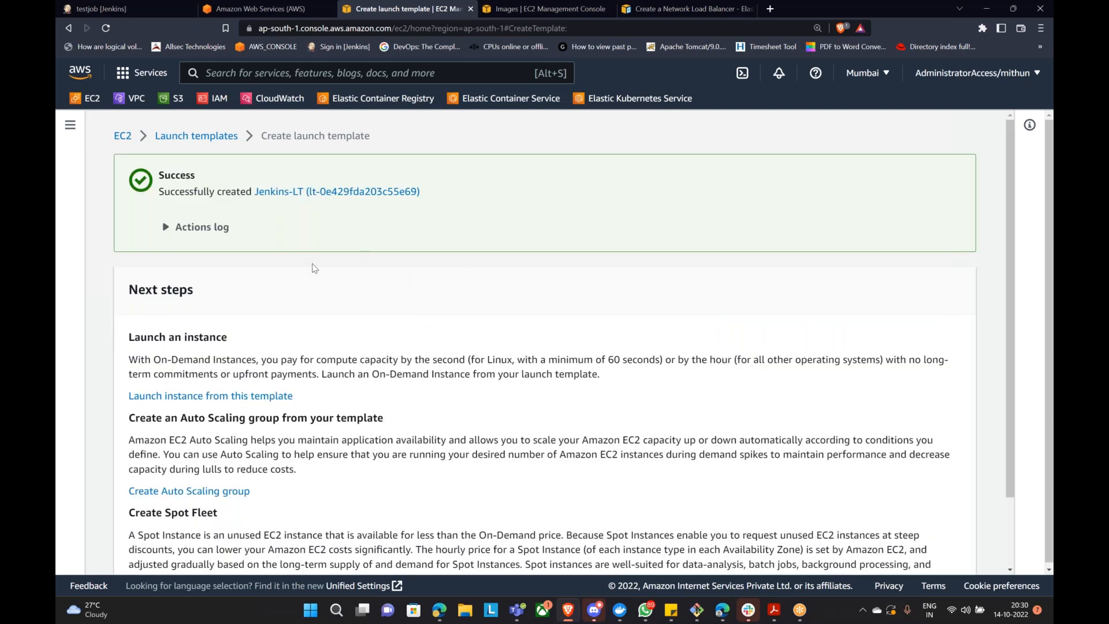
Step: Refresh the AMI list, which shows jenkins-ami still Pending, then go to Auto Scaling Groups
click(254, 9)
click(549, 9)
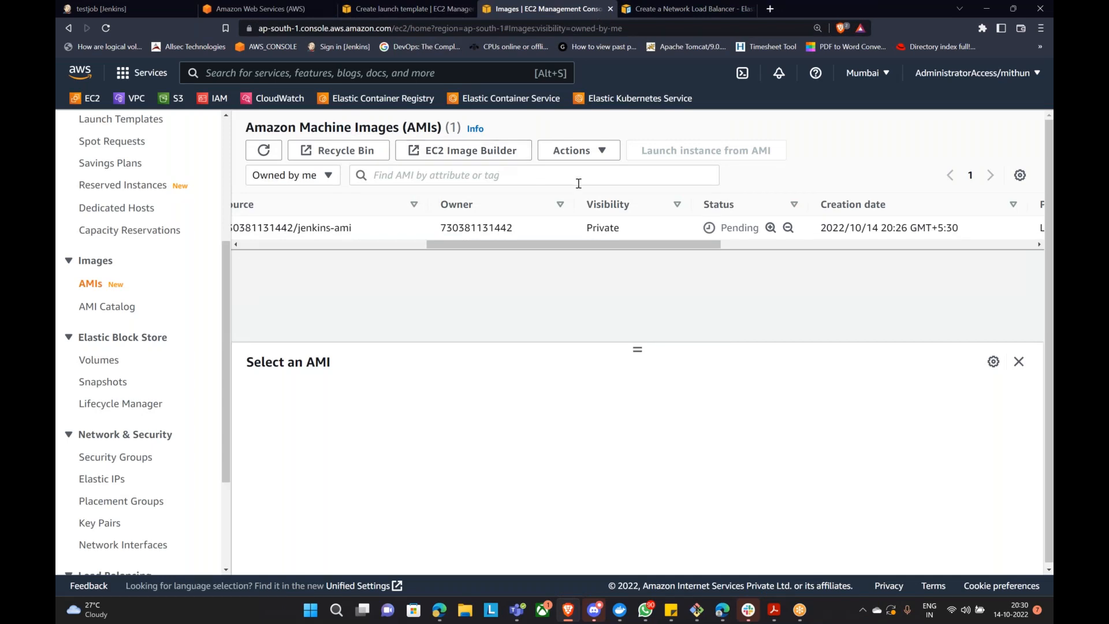
click(264, 155)
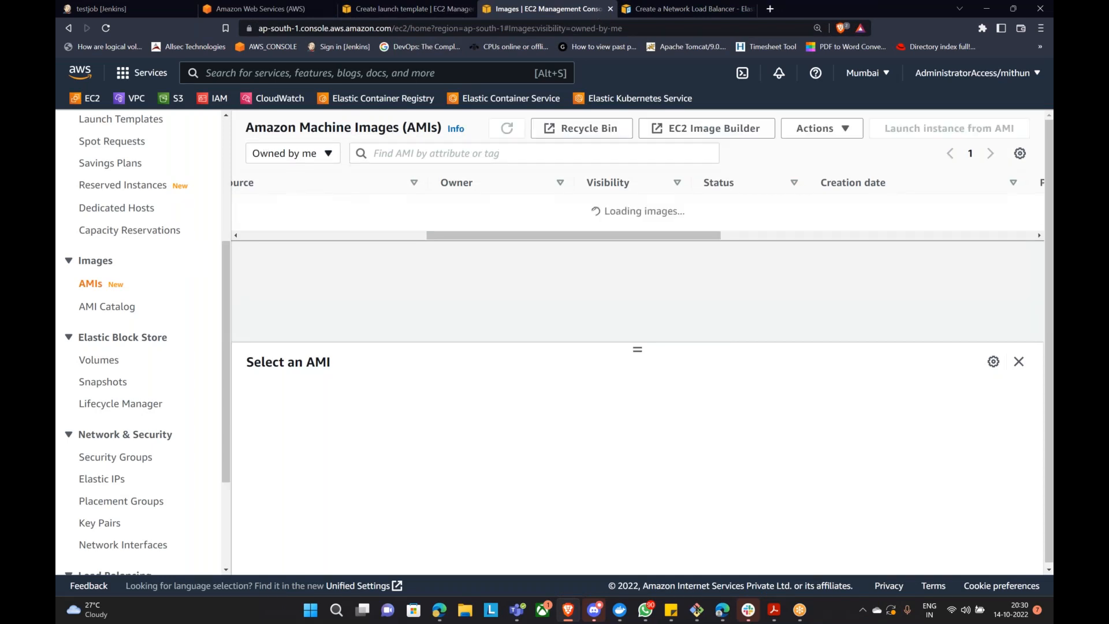
drag(715, 244, 304, 292)
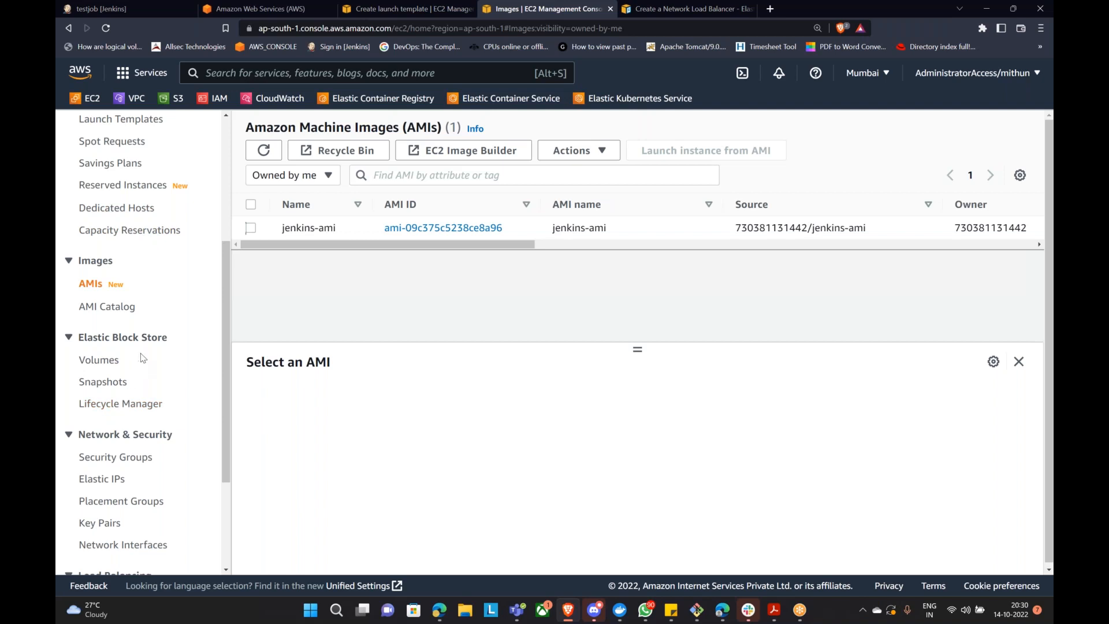
scroll(114, 408, down, 3)
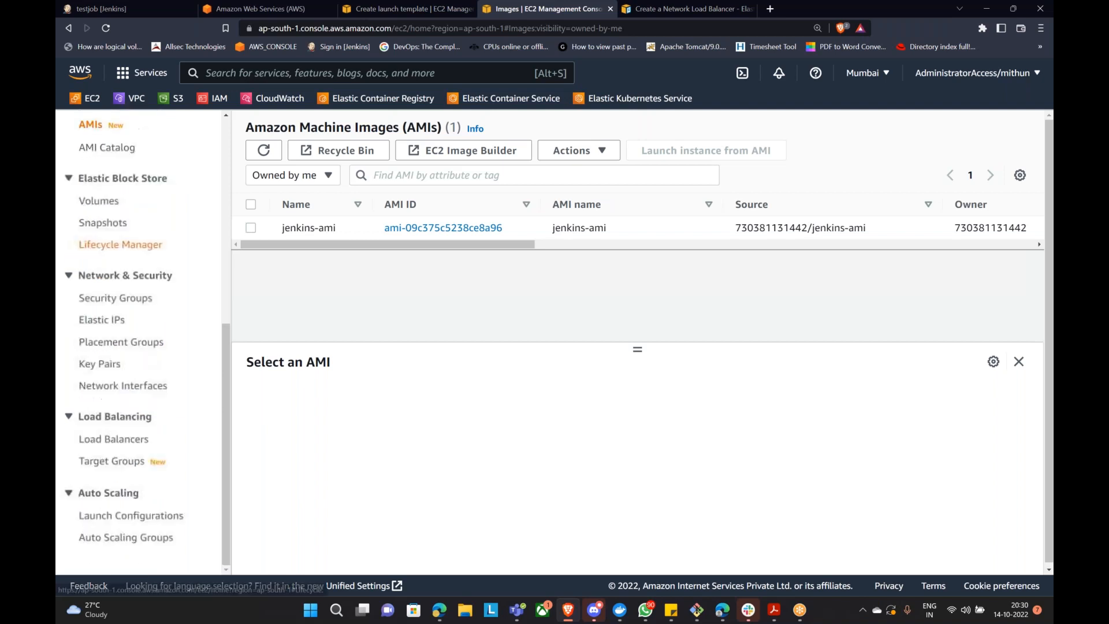
click(131, 538)
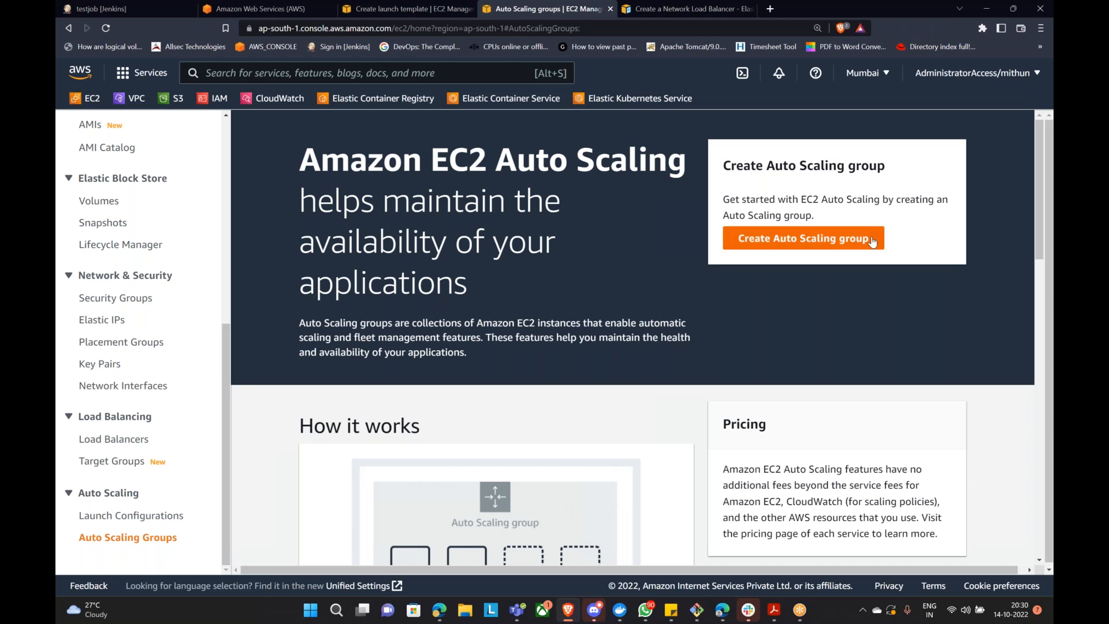
Step: Start an Auto Scaling group named Jenkins-ASG that uses the Jenkins-LT launch template
click(871, 239)
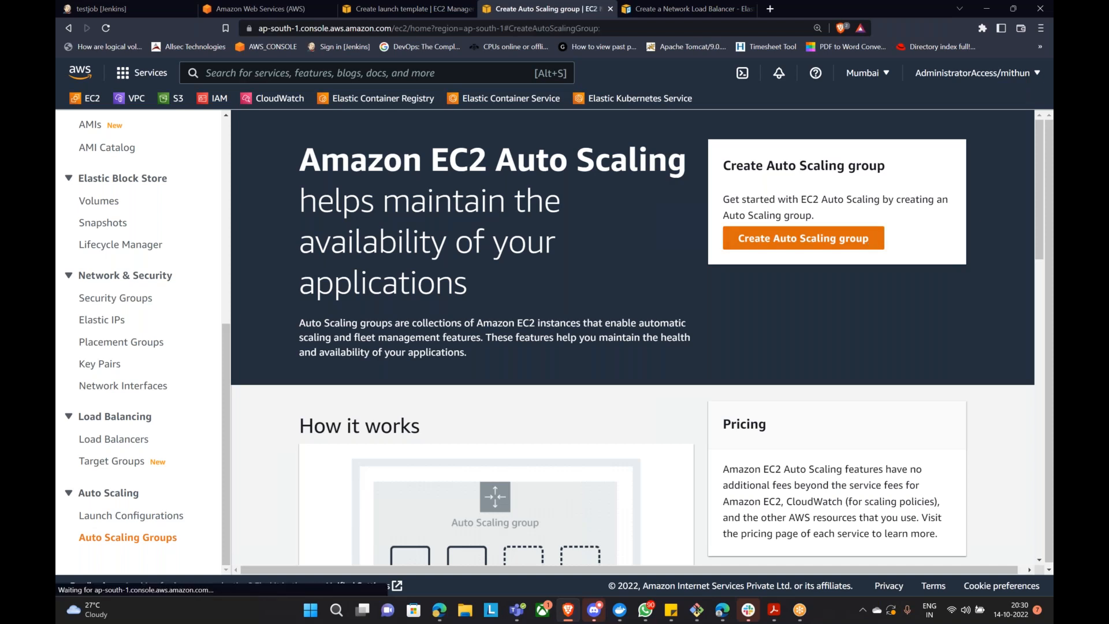
scroll(610, 313, down, 1)
click(607, 301)
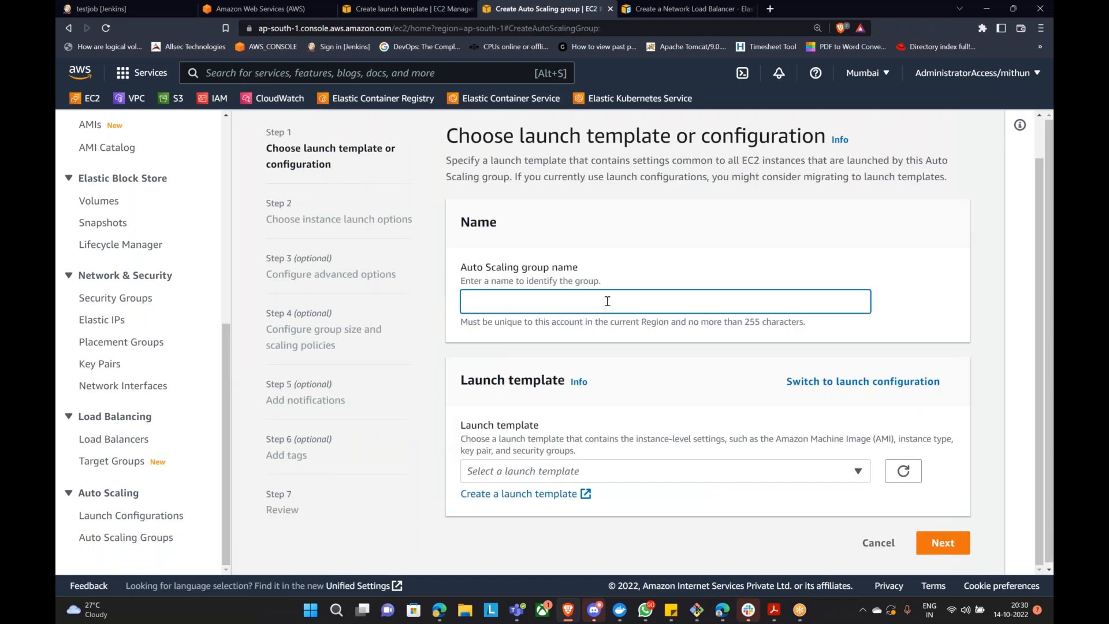
text(Jenkins-ASG)
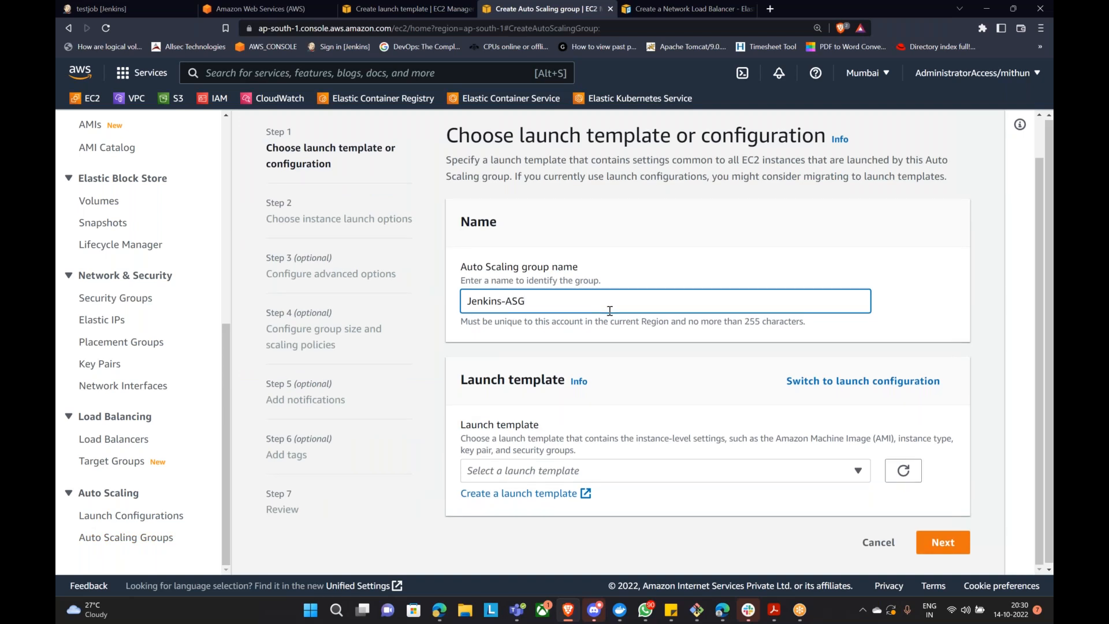
click(687, 470)
click(595, 438)
Step: Keep Default (1) as the template version and continue to the next step
scroll(586, 454, down, 4)
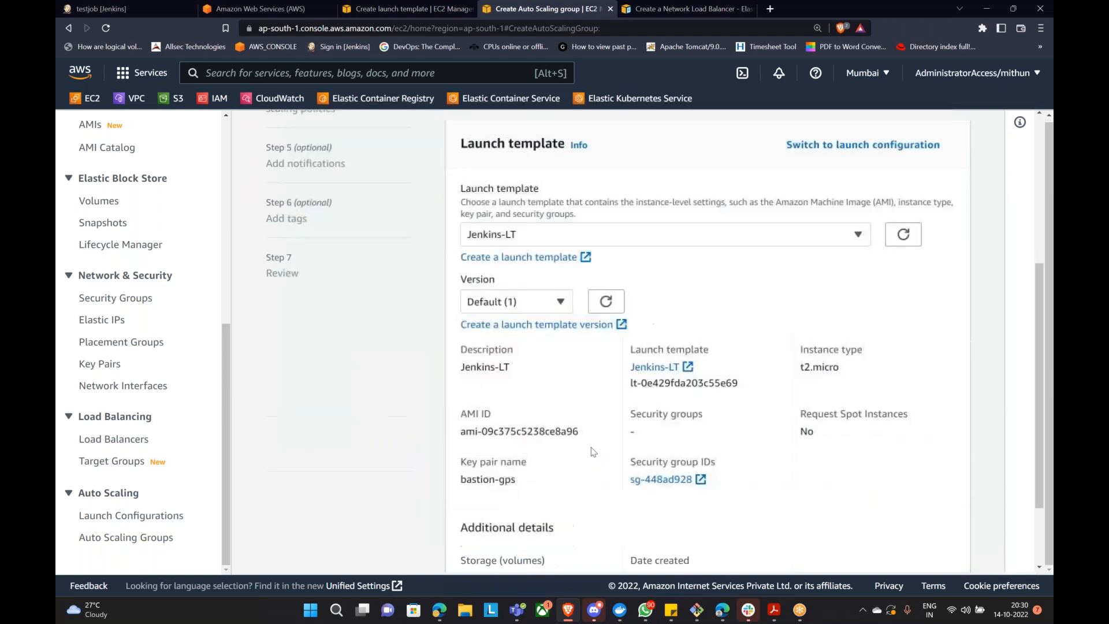
click(547, 306)
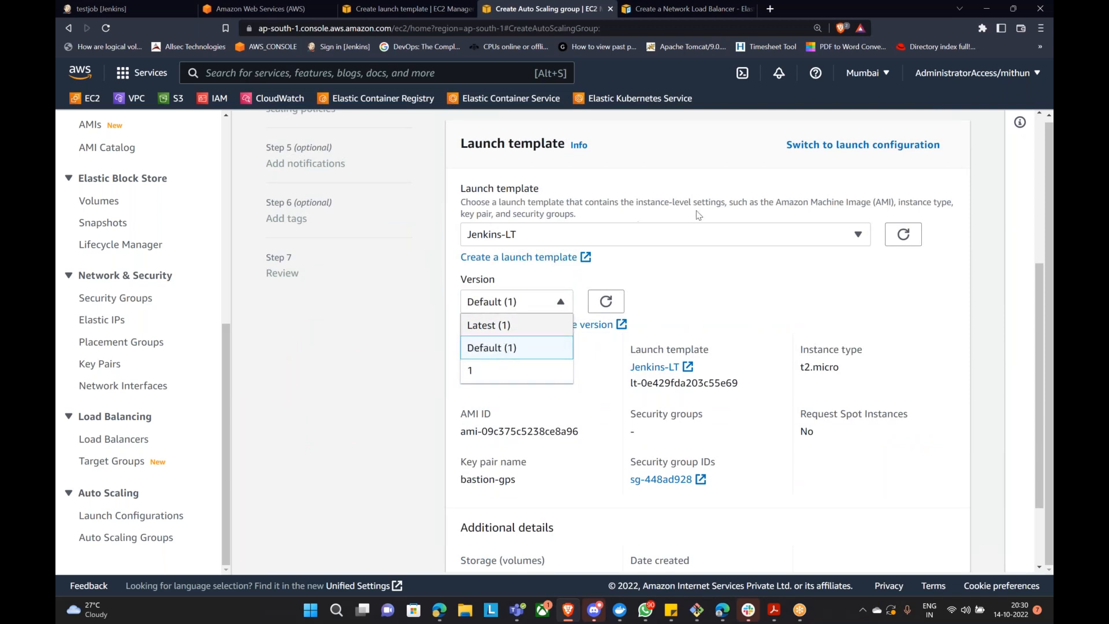
click(697, 279)
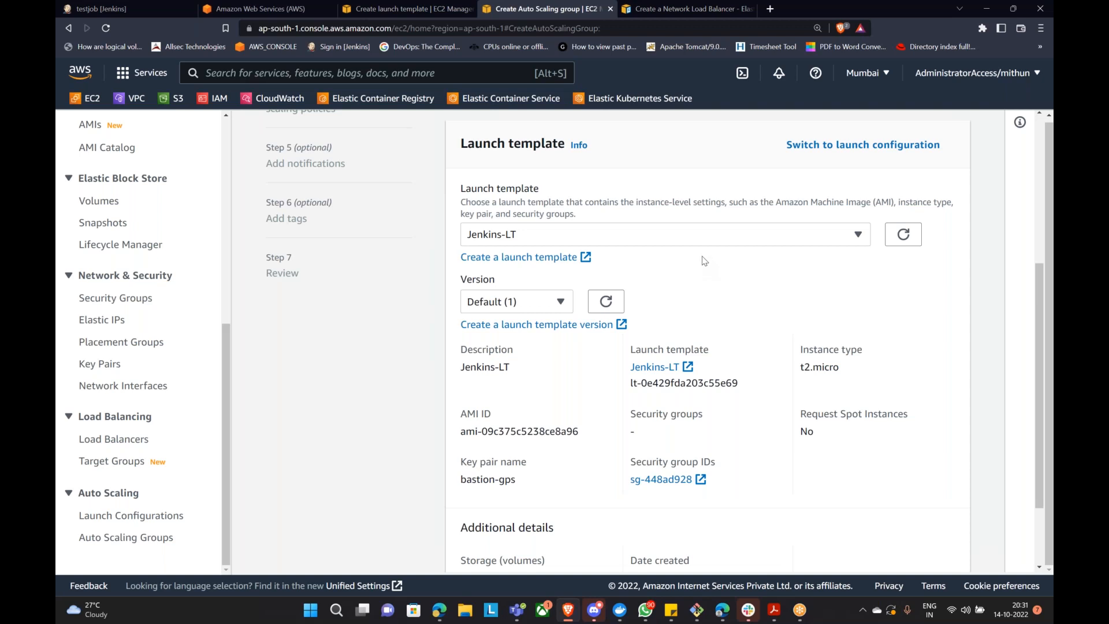
click(556, 310)
click(749, 270)
click(563, 303)
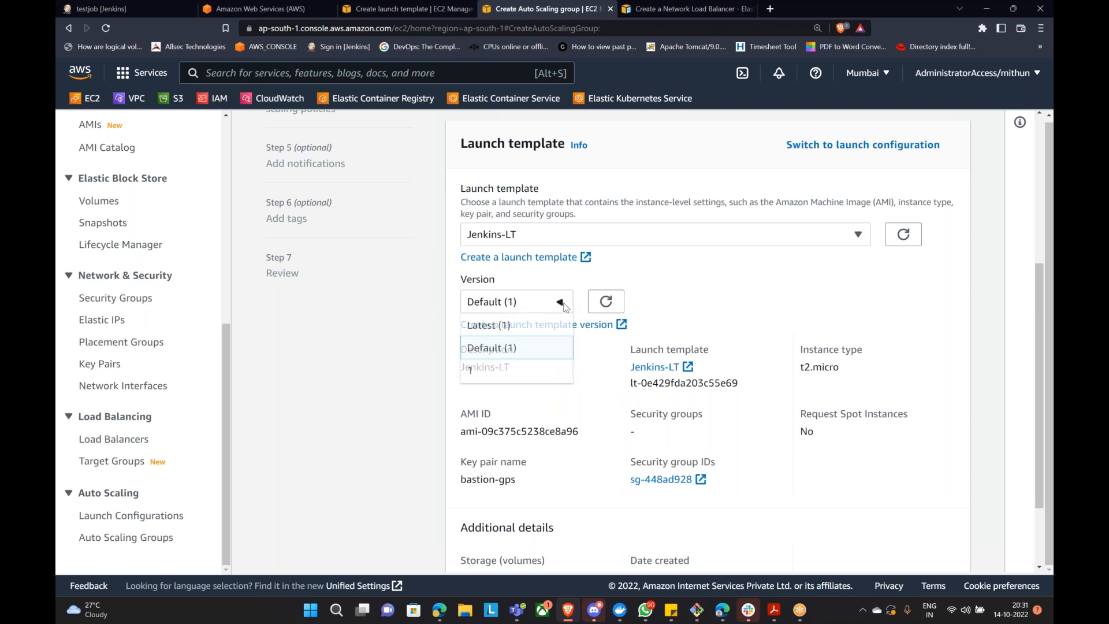
click(721, 259)
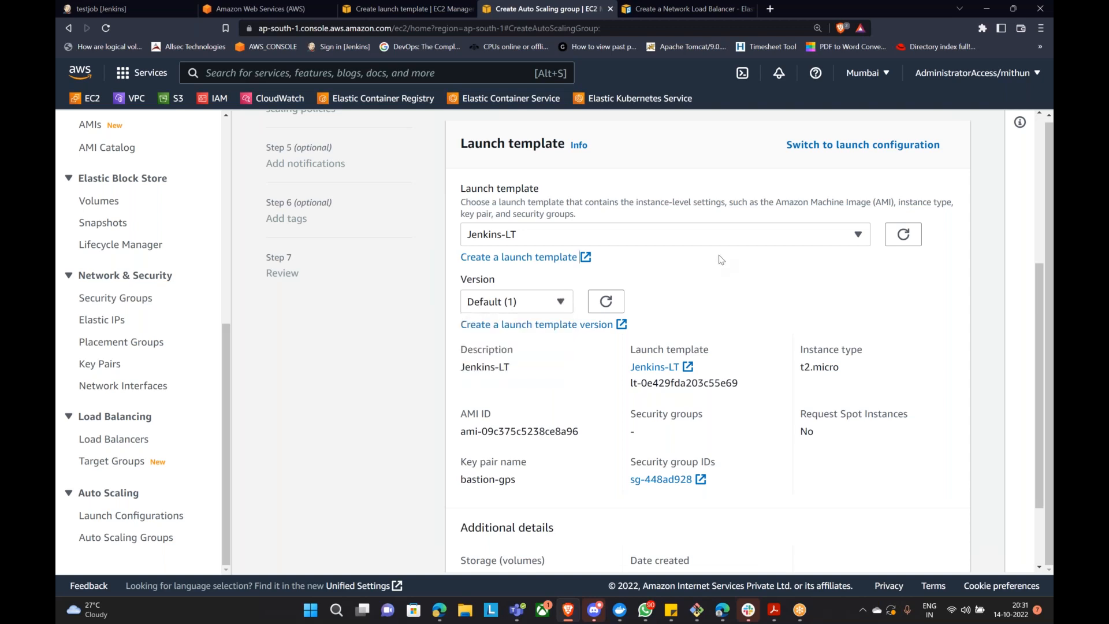
scroll(727, 259, down, 2)
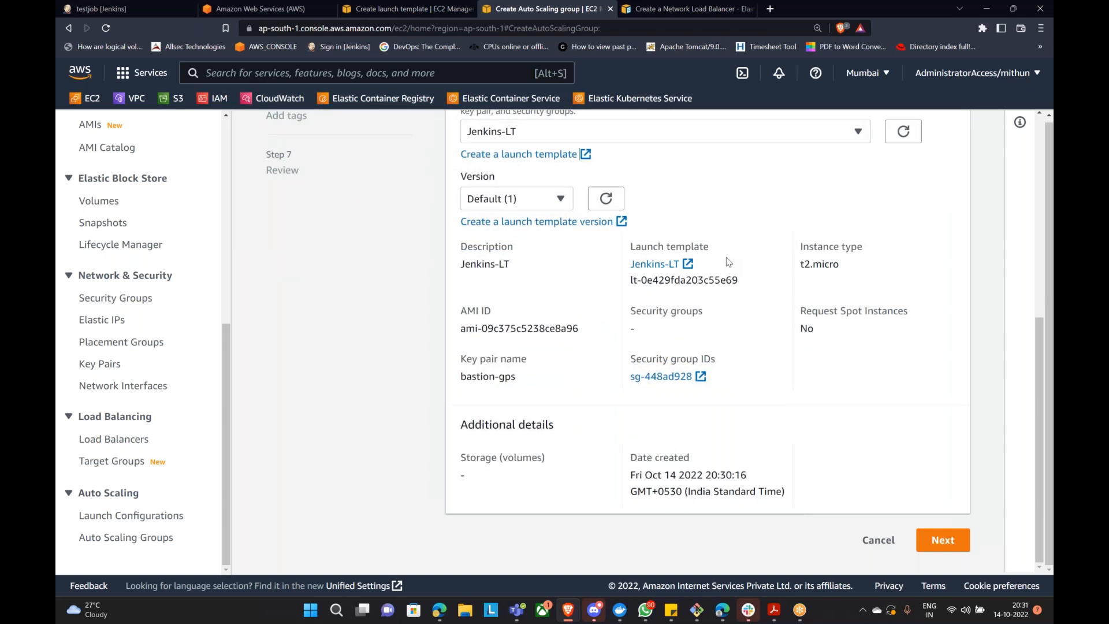
click(929, 540)
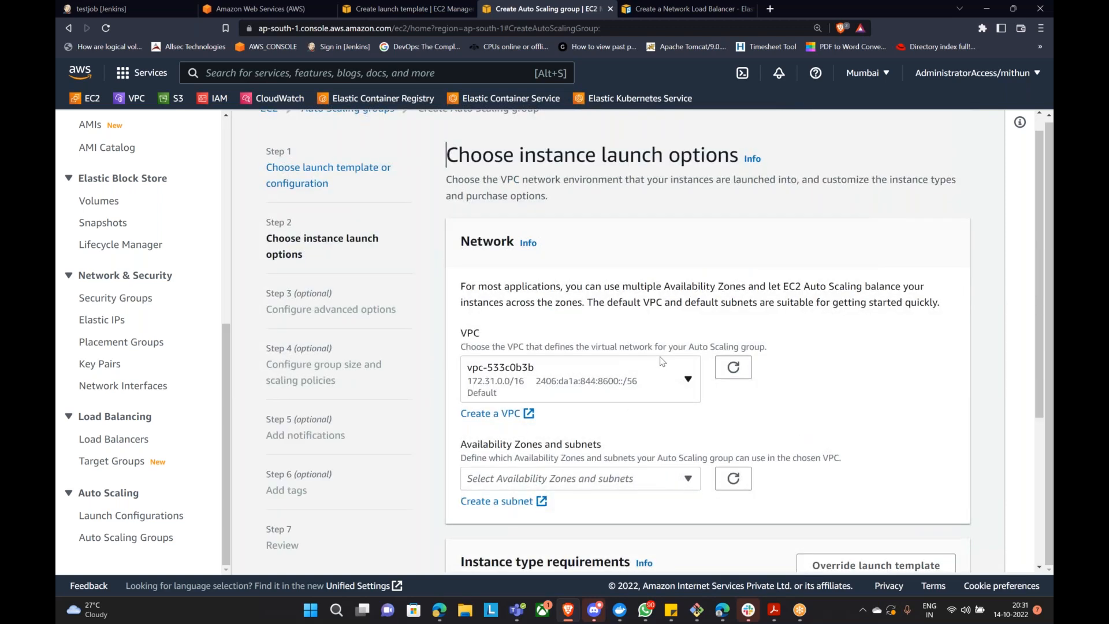
Step: Select the default subnets in ap-south-1a, ap-south-1b and ap-south-1c, then continue
scroll(658, 363, down, 1)
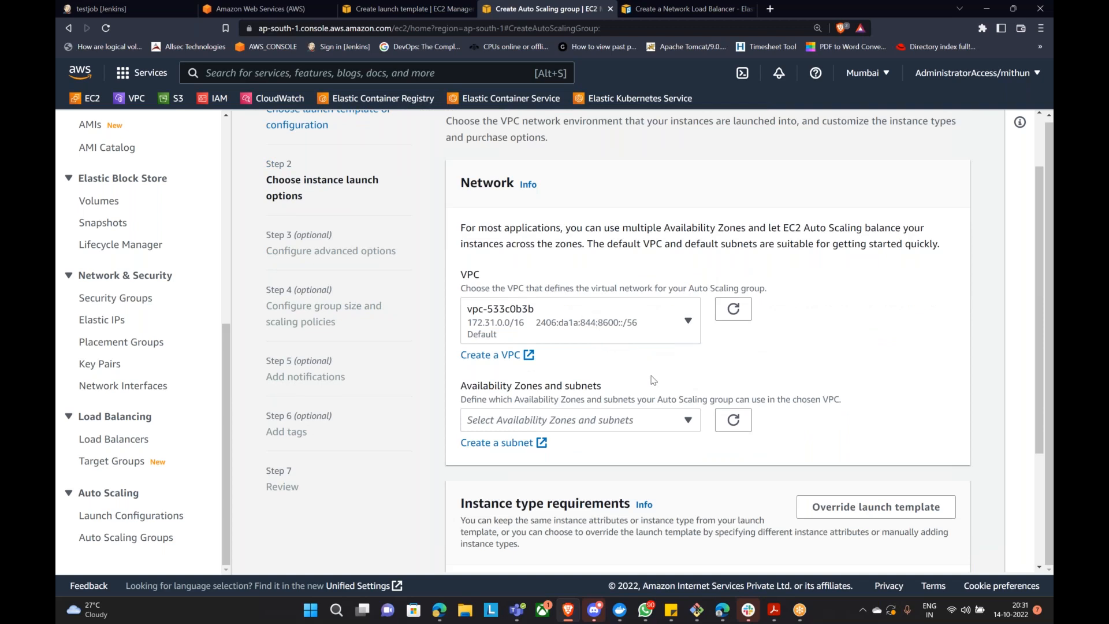
scroll(653, 379, down, 1)
click(577, 362)
click(471, 390)
click(472, 425)
click(471, 460)
click(844, 409)
scroll(845, 409, down, 3)
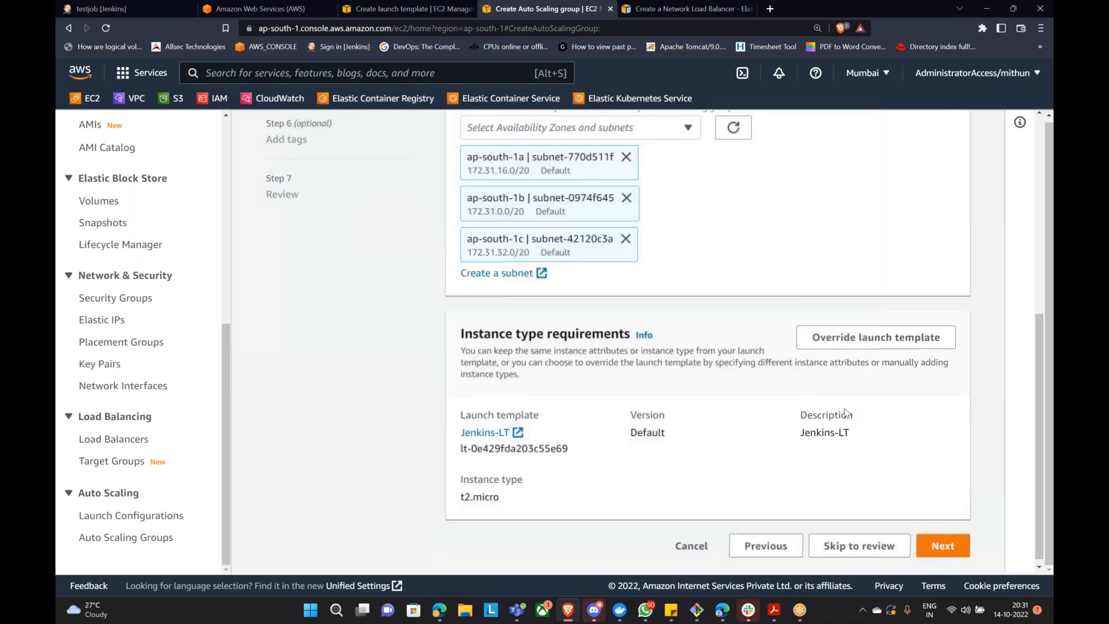
scroll(612, 354, down, 1)
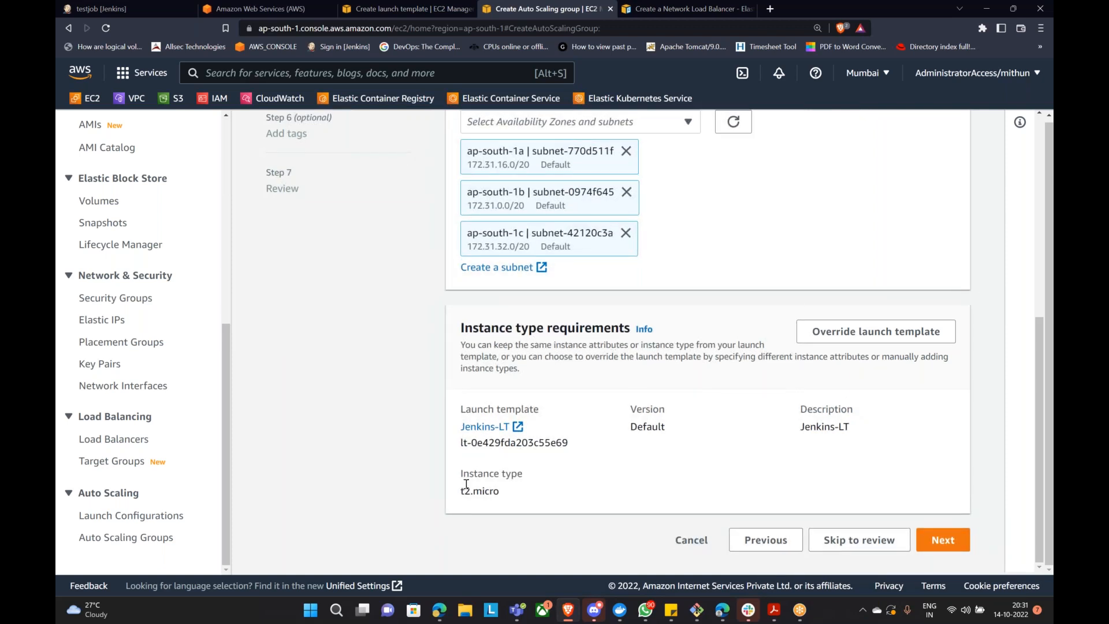
click(947, 541)
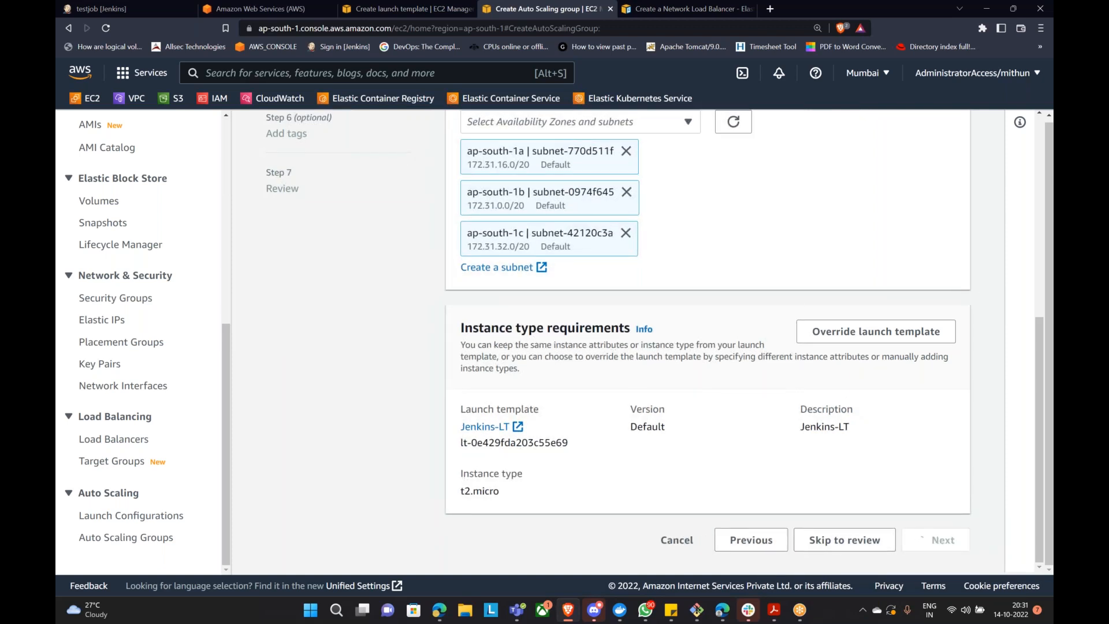
Step: Choose to attach the Auto Scaling group to an existing load balancer
scroll(626, 303, up, 3)
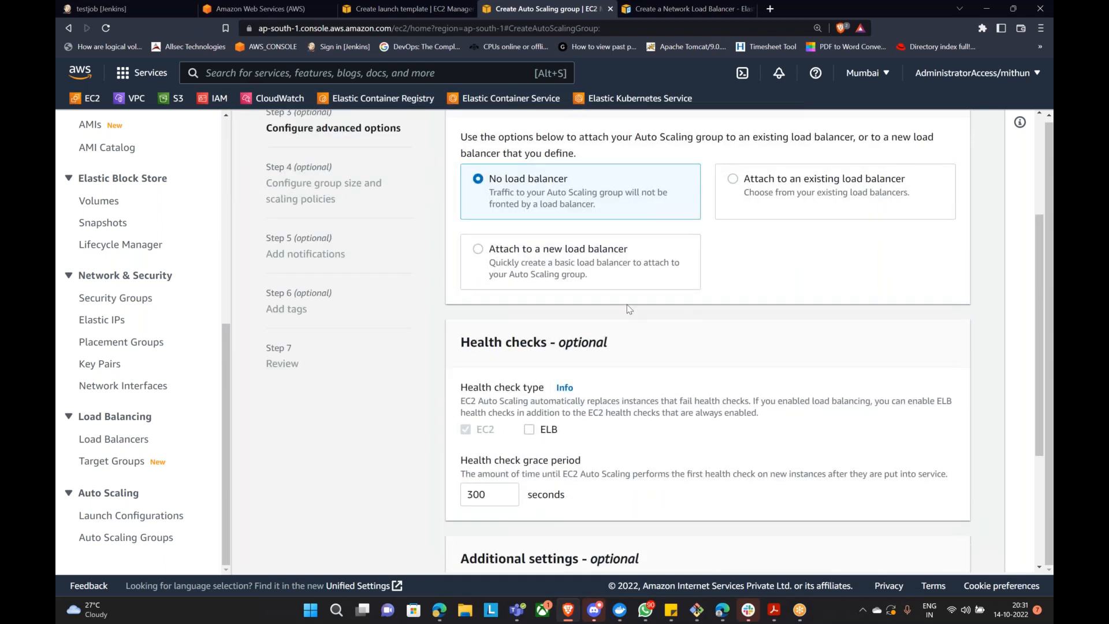
scroll(651, 306, up, 3)
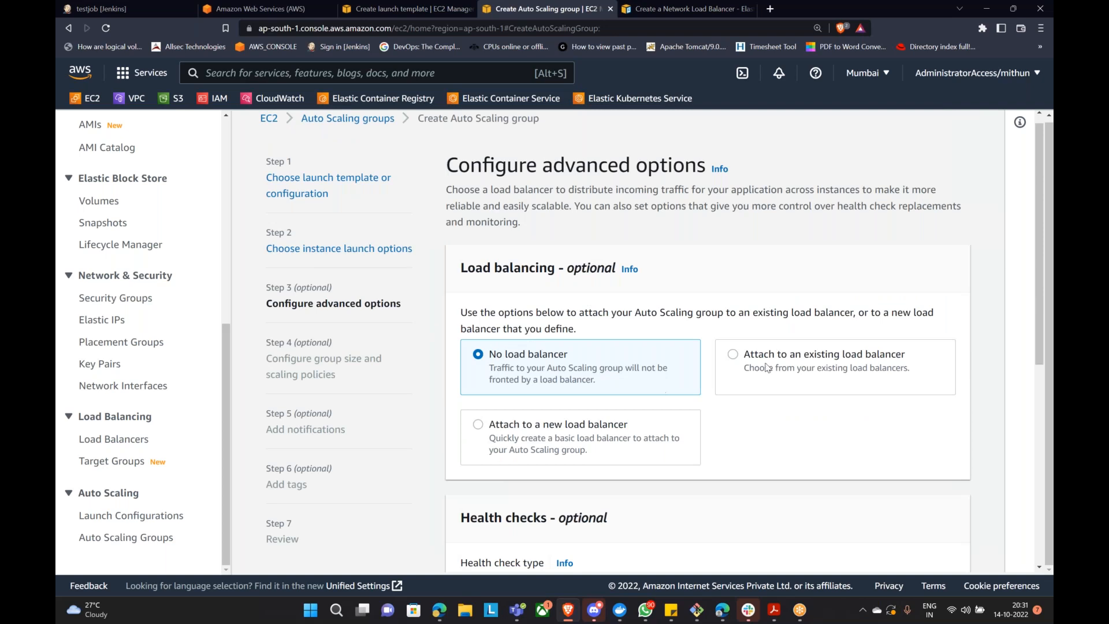
click(733, 355)
scroll(800, 332, down, 3)
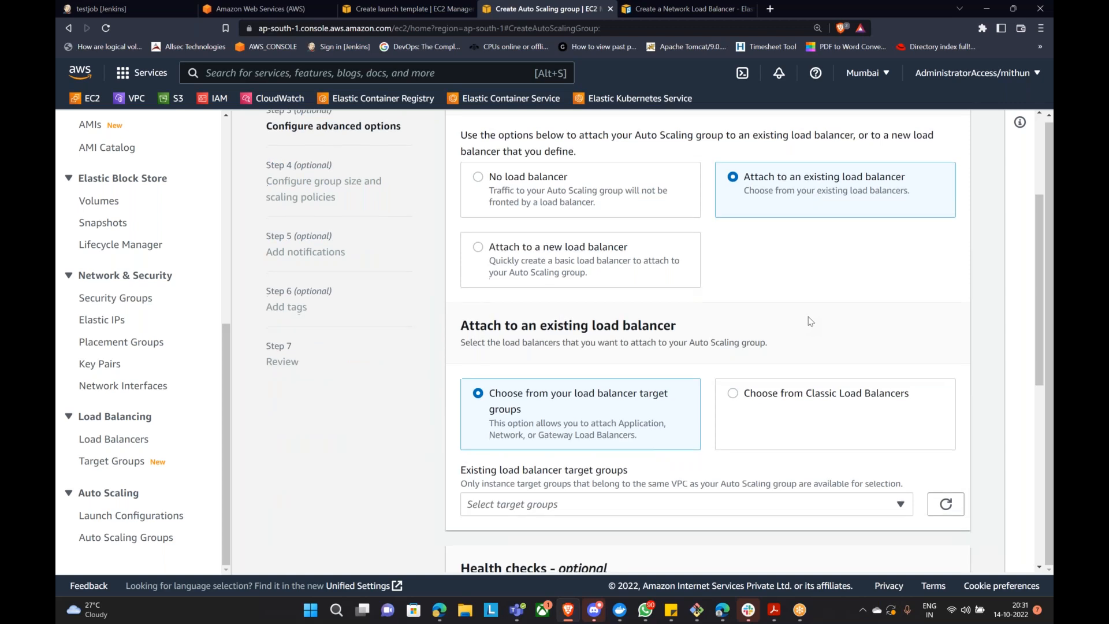
scroll(803, 318, down, 2)
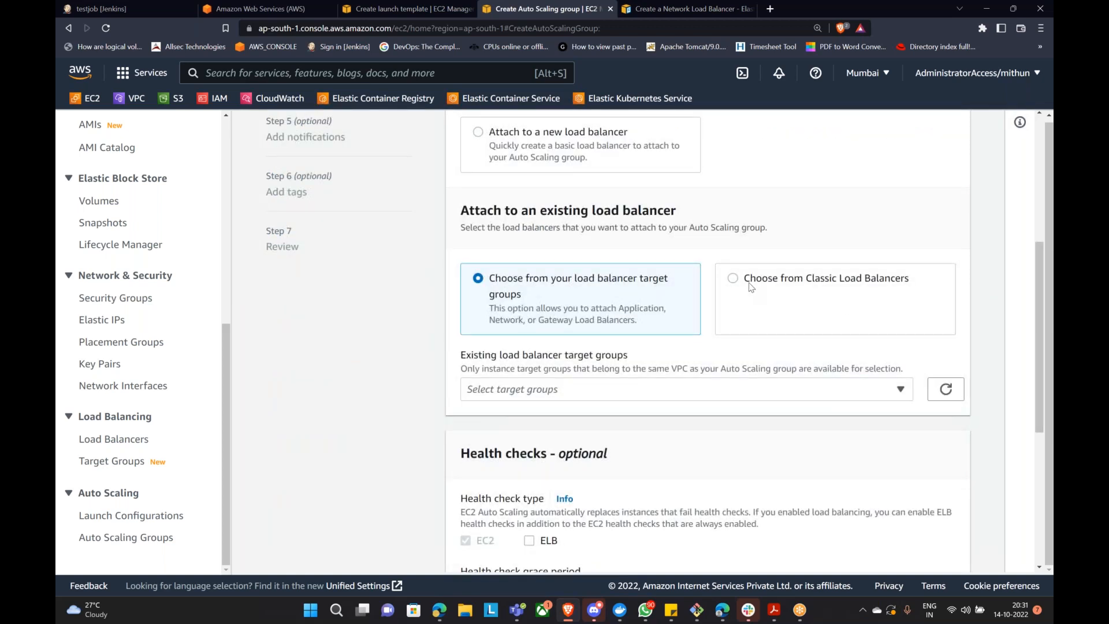
scroll(753, 294, up, 3)
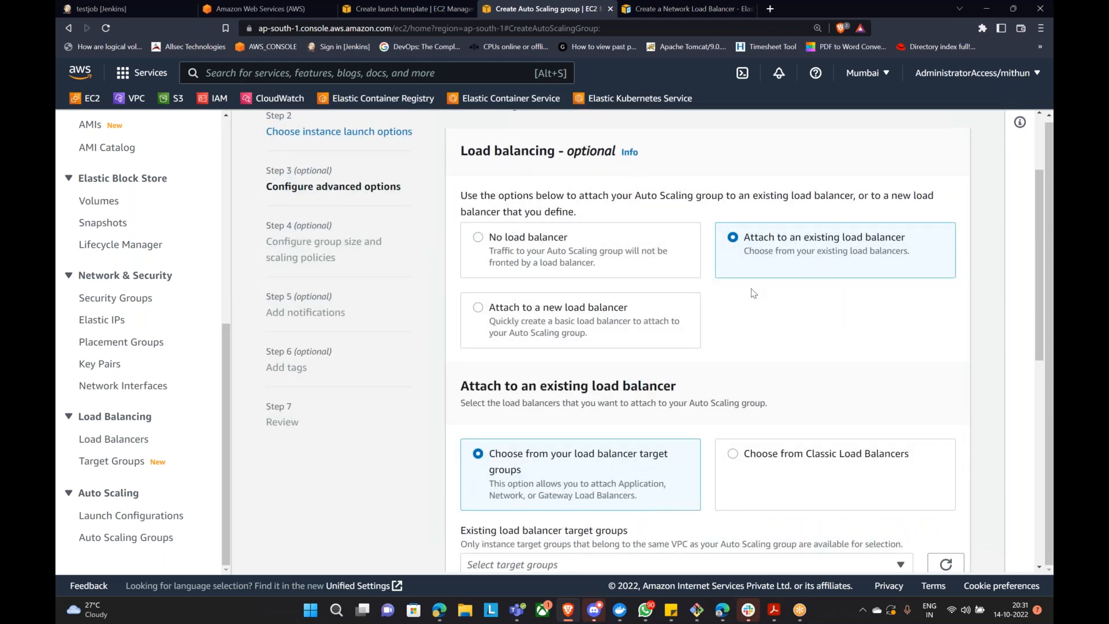
scroll(753, 294, down, 1)
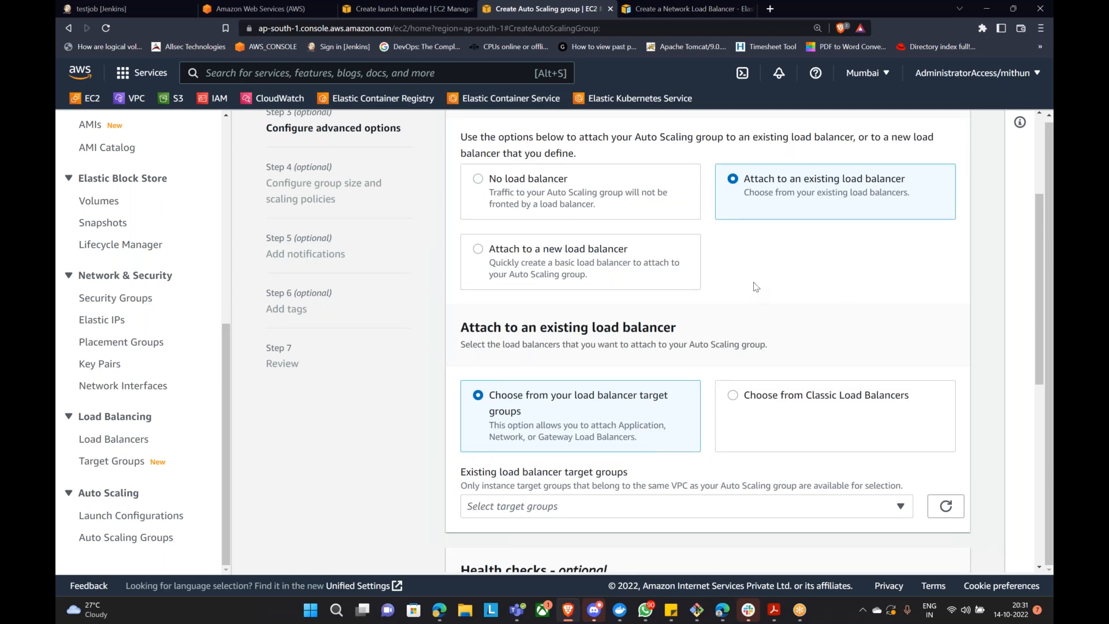
scroll(754, 285, down, 2)
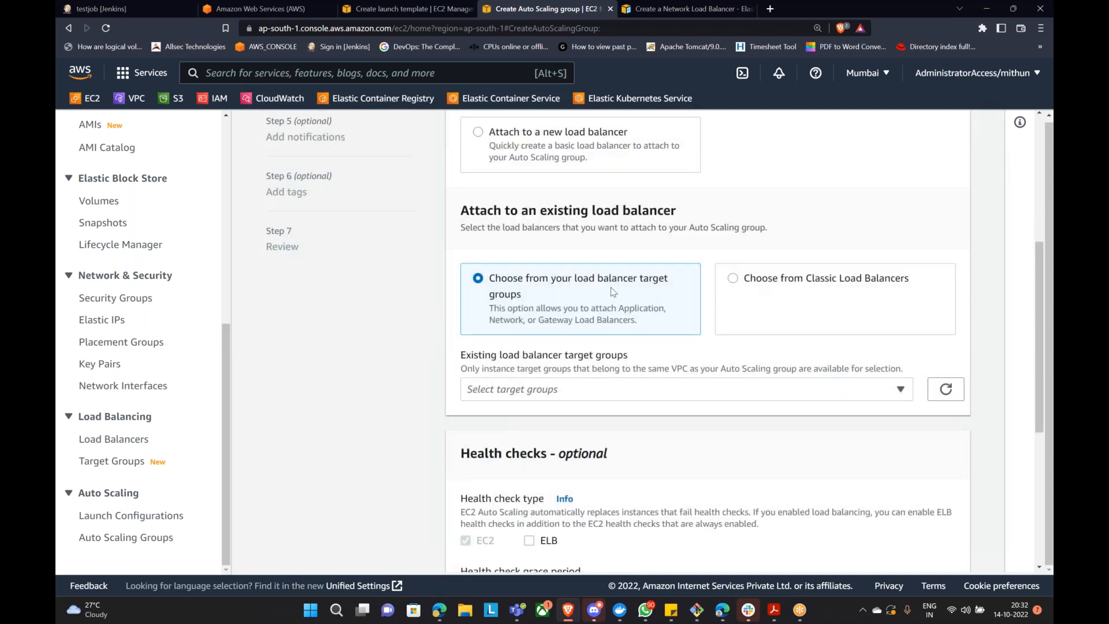
Step: Pick the jenkins | HTTP target group on myalb and proceed to group size
click(671, 395)
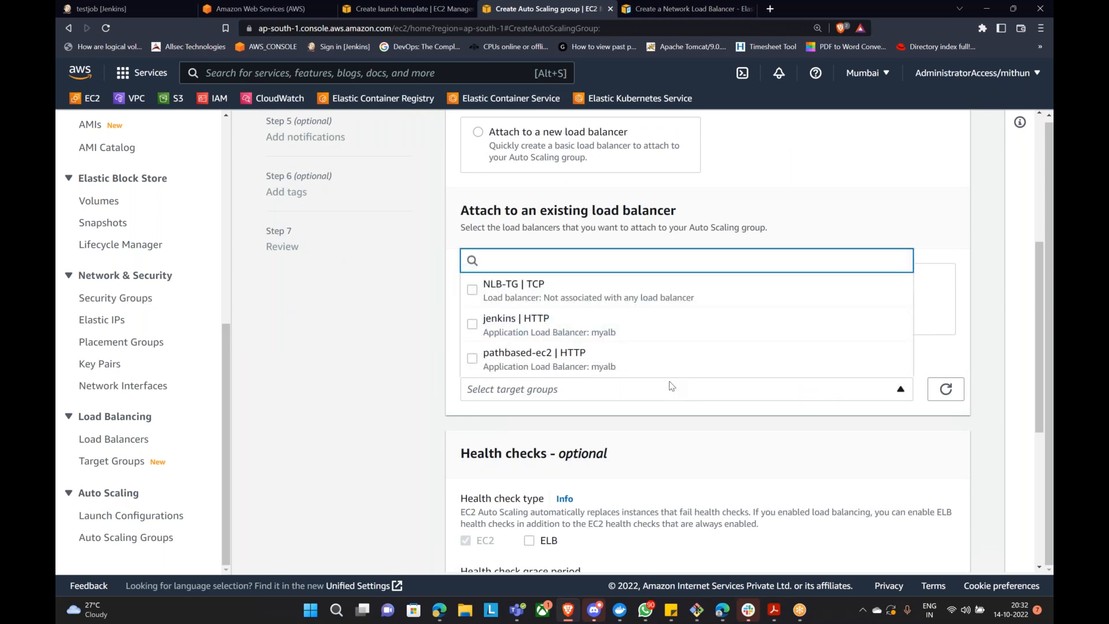
click(473, 328)
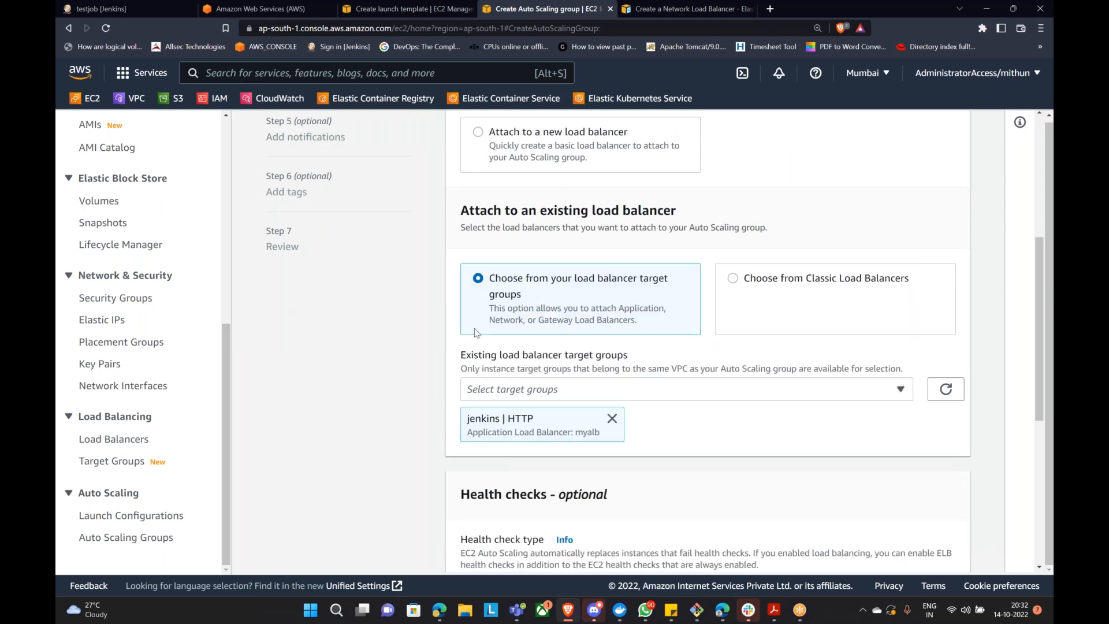
scroll(767, 363, down, 3)
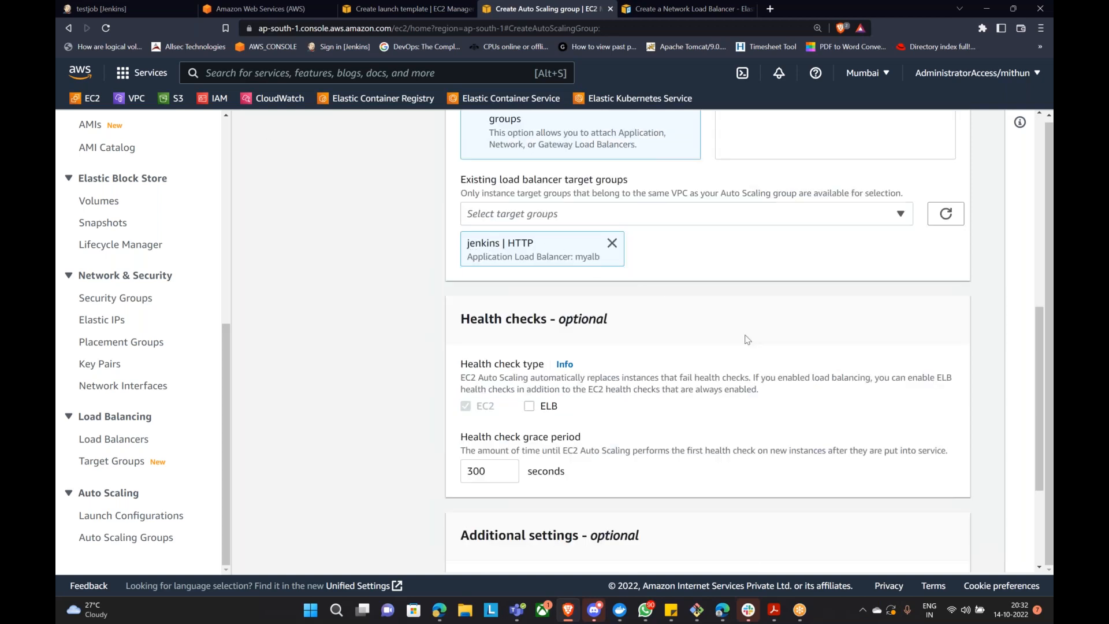
scroll(745, 339, down, 3)
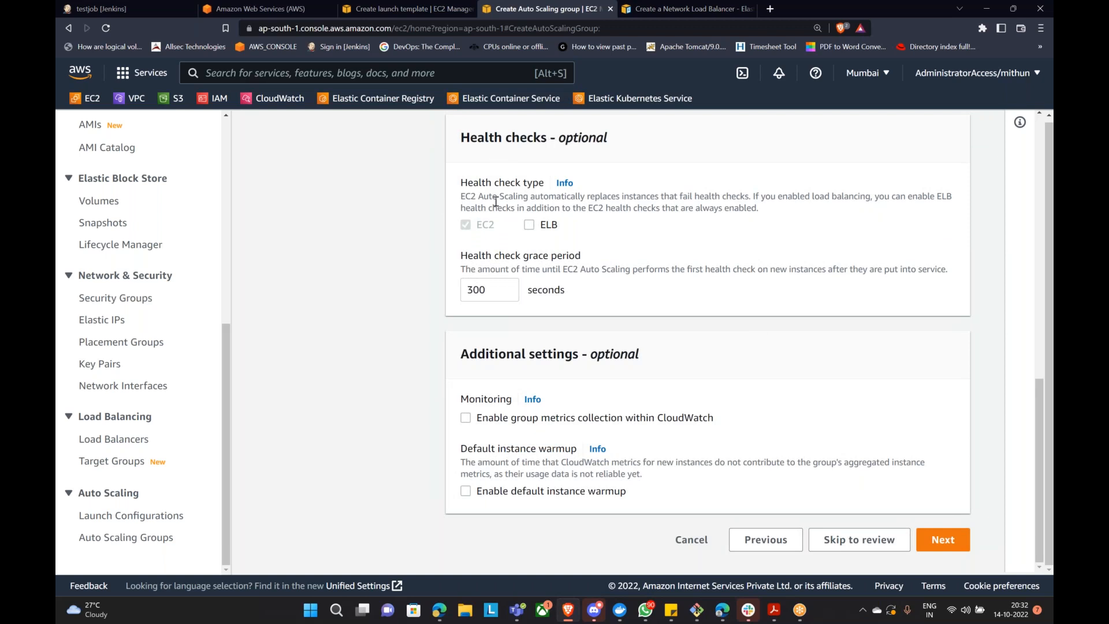
click(943, 539)
Step: Highlight the Minimum and Maximum capacity settings in the Group size section
scroll(649, 375, up, 2)
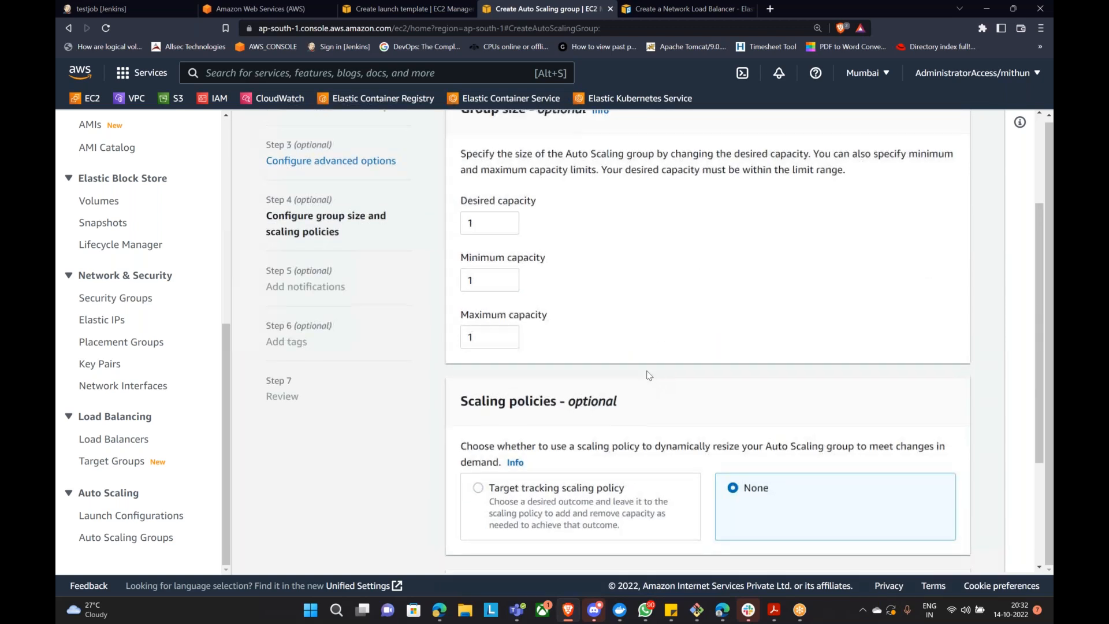
scroll(649, 375, up, 3)
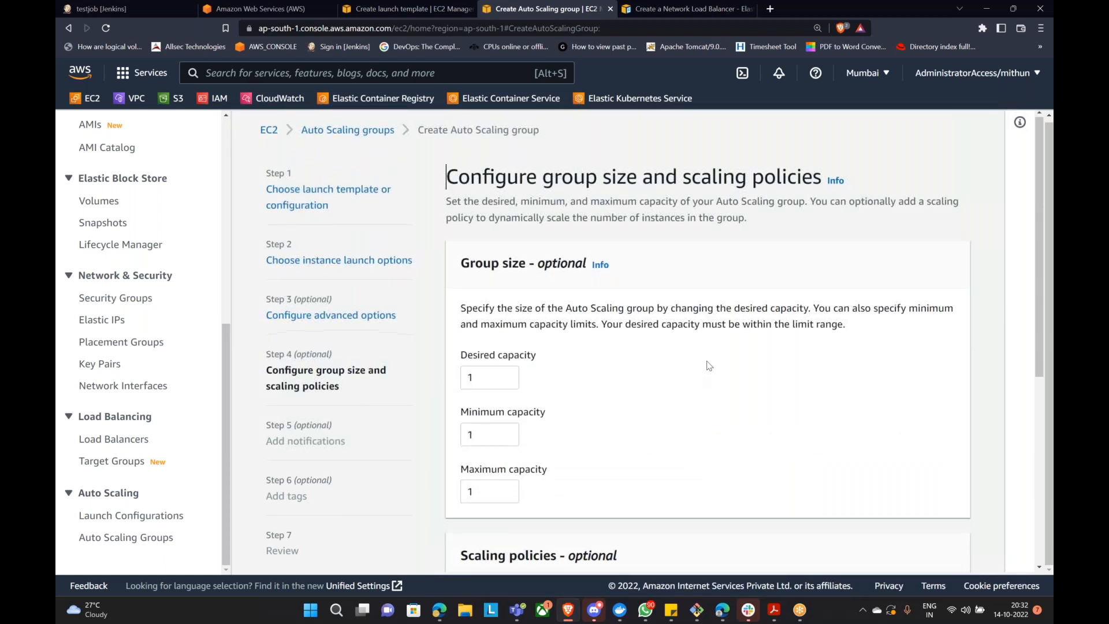
scroll(709, 366, down, 2)
drag(467, 238, 530, 249)
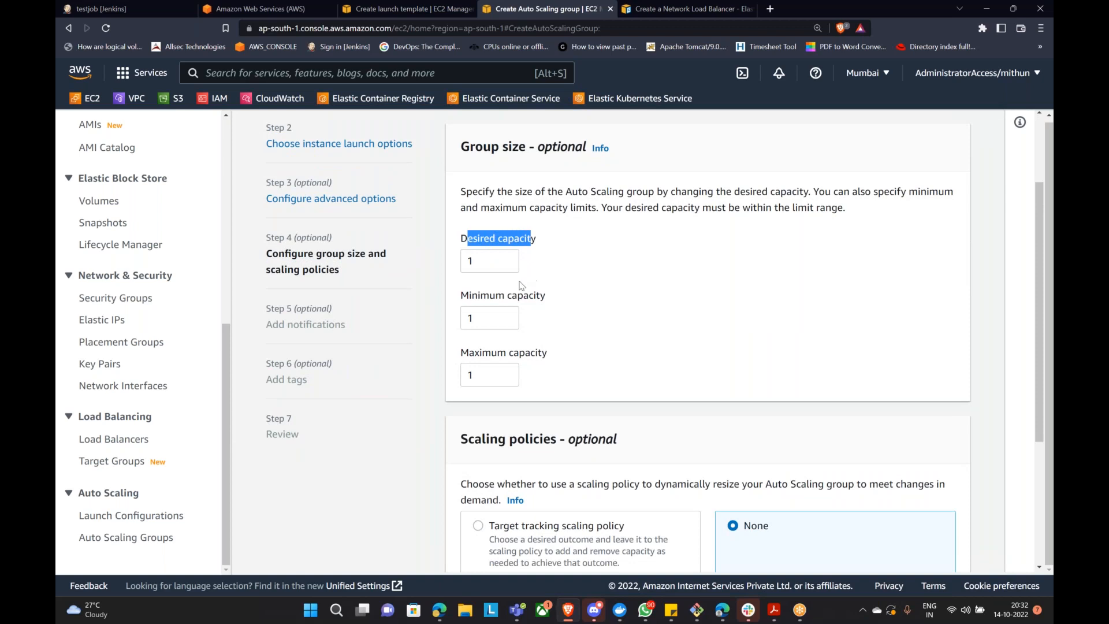
drag(462, 296, 550, 306)
drag(466, 352, 549, 359)
click(566, 354)
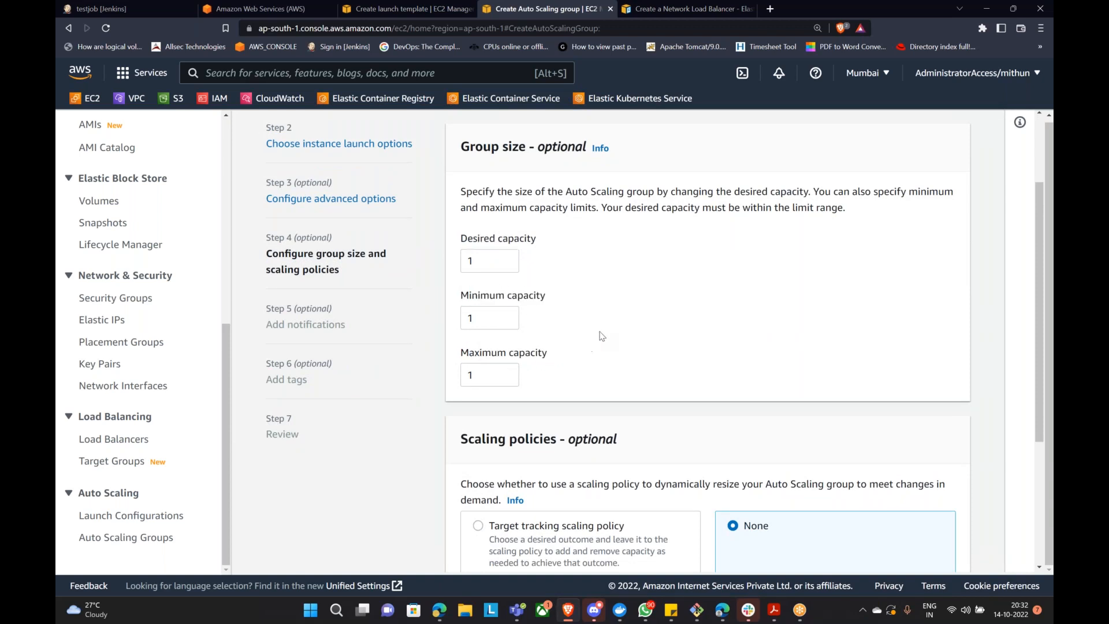
Step: Set minimum capacity to 2 and maximum capacity to 5, leaving desired at 1
click(507, 315)
click(491, 378)
drag(586, 350, 679, 341)
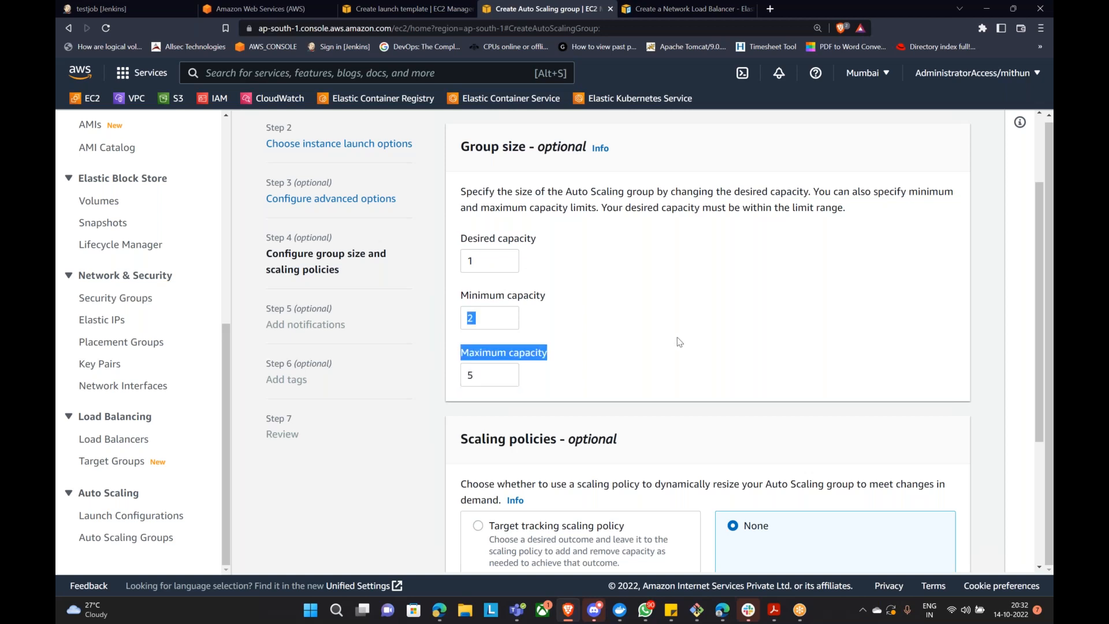
click(704, 348)
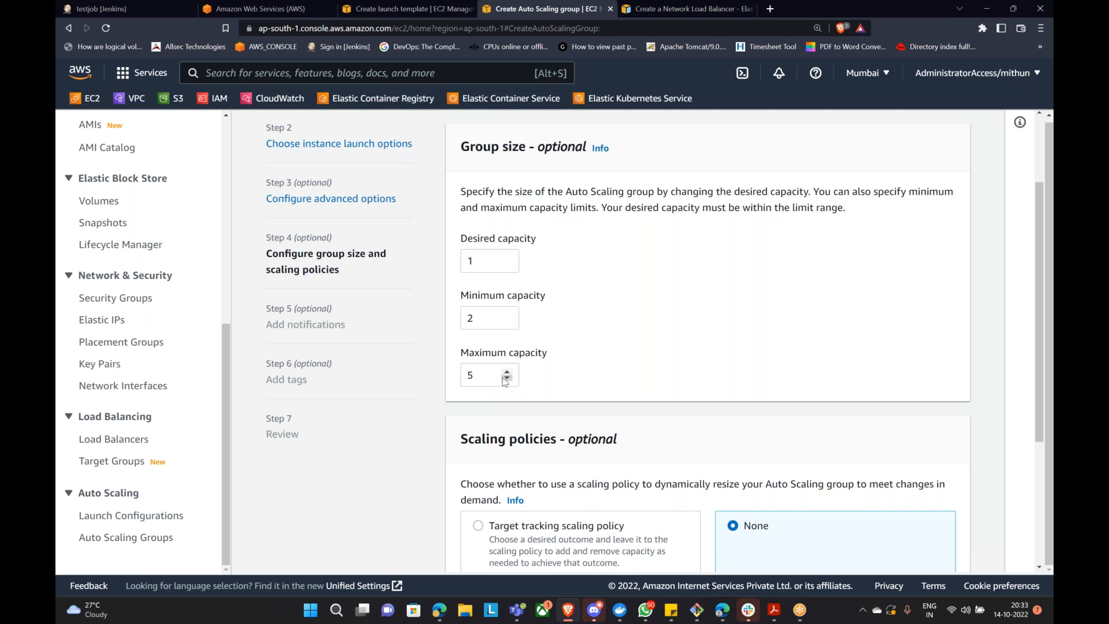
Step: Choose a target tracking scaling policy using Average CPU utilization
scroll(504, 377, down, 3)
click(478, 351)
scroll(554, 392, down, 2)
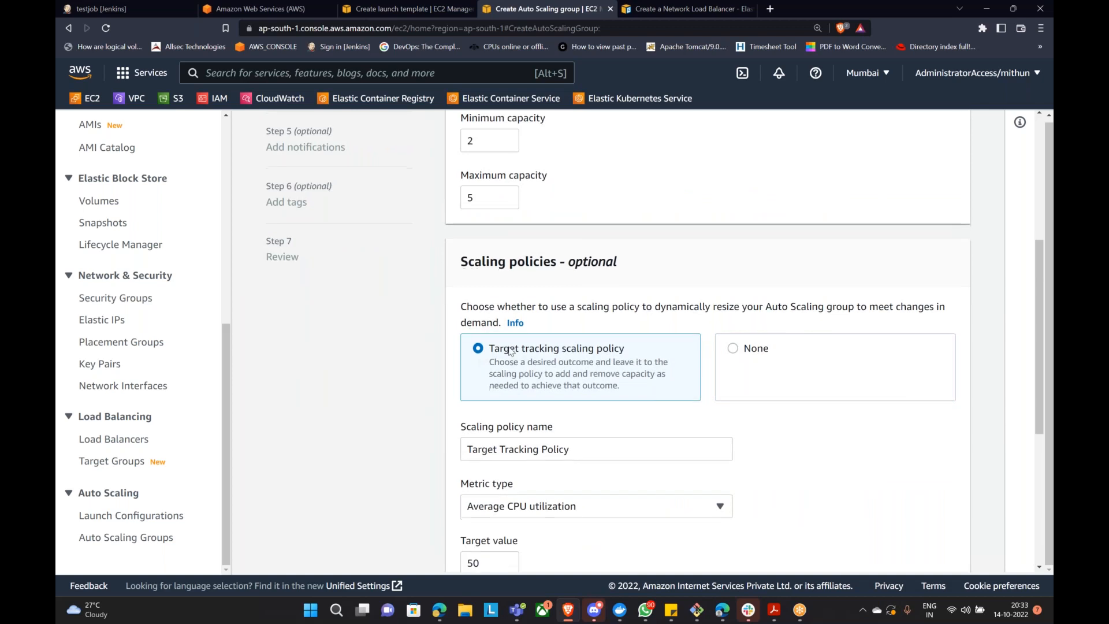
click(581, 398)
click(832, 394)
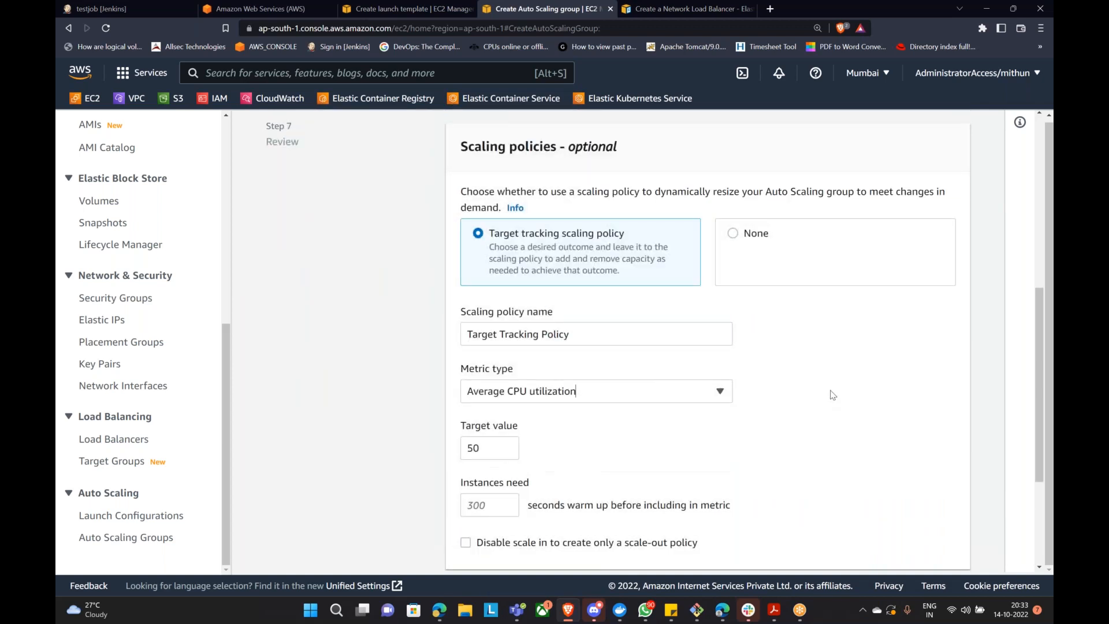
Step: Change the policy's target value from 50 to 10
scroll(832, 395, down, 1)
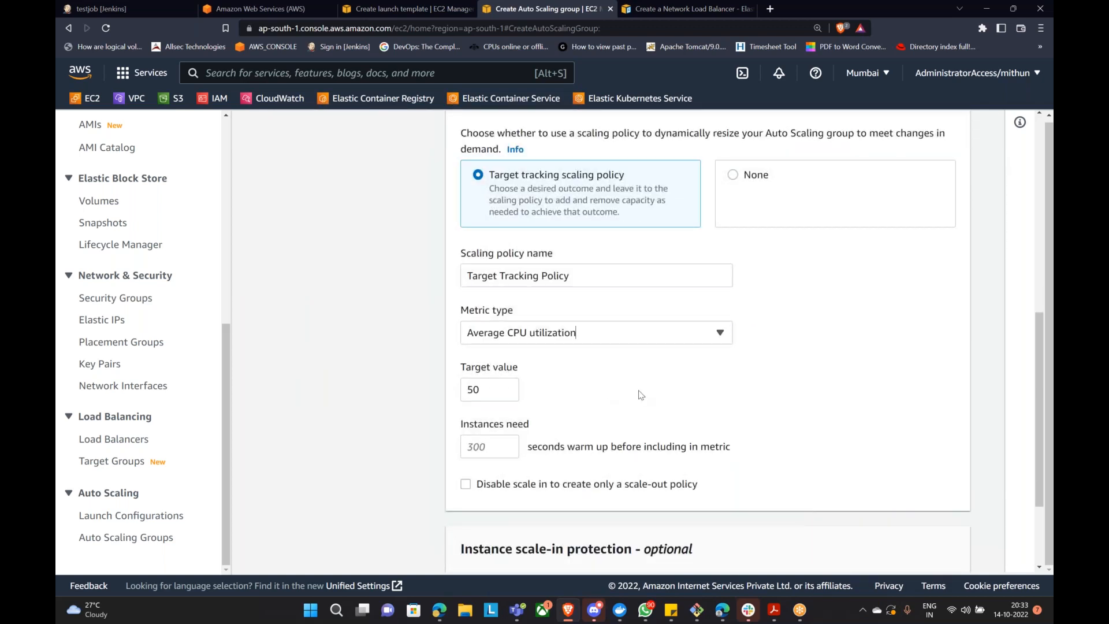
scroll(576, 364, up, 4)
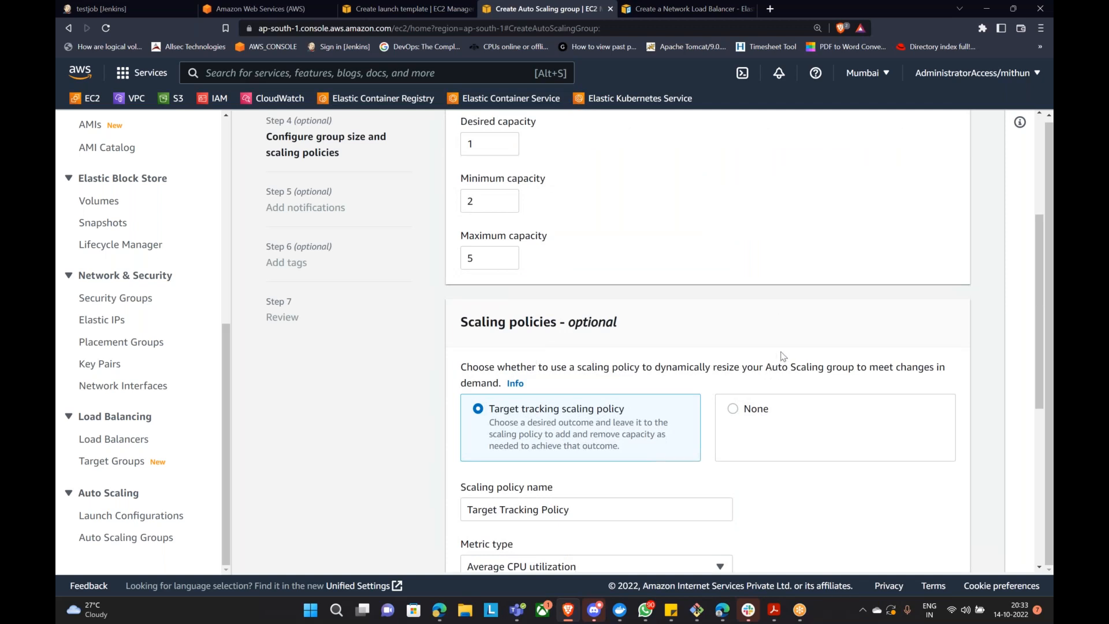
scroll(781, 355, down, 2)
scroll(785, 353, down, 3)
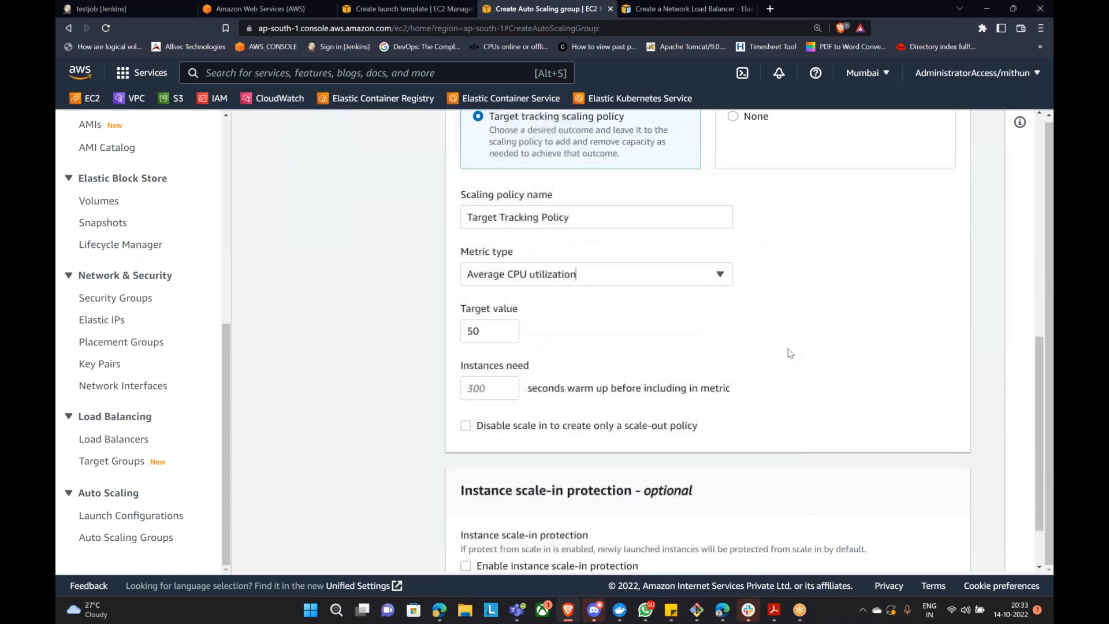
double_click(487, 325)
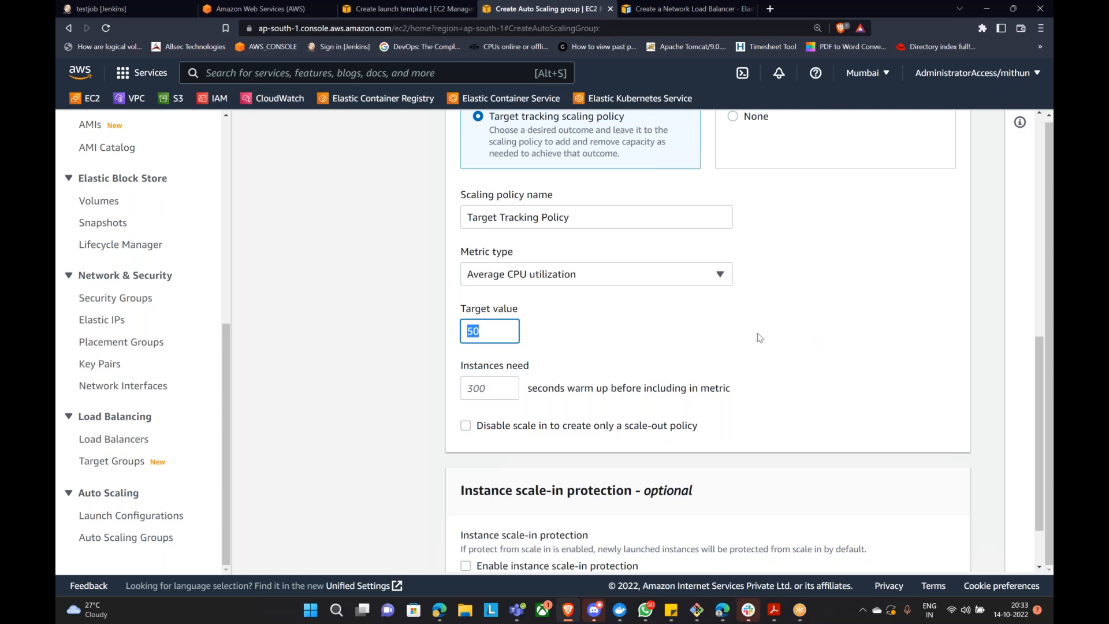
scroll(747, 367, down, 1)
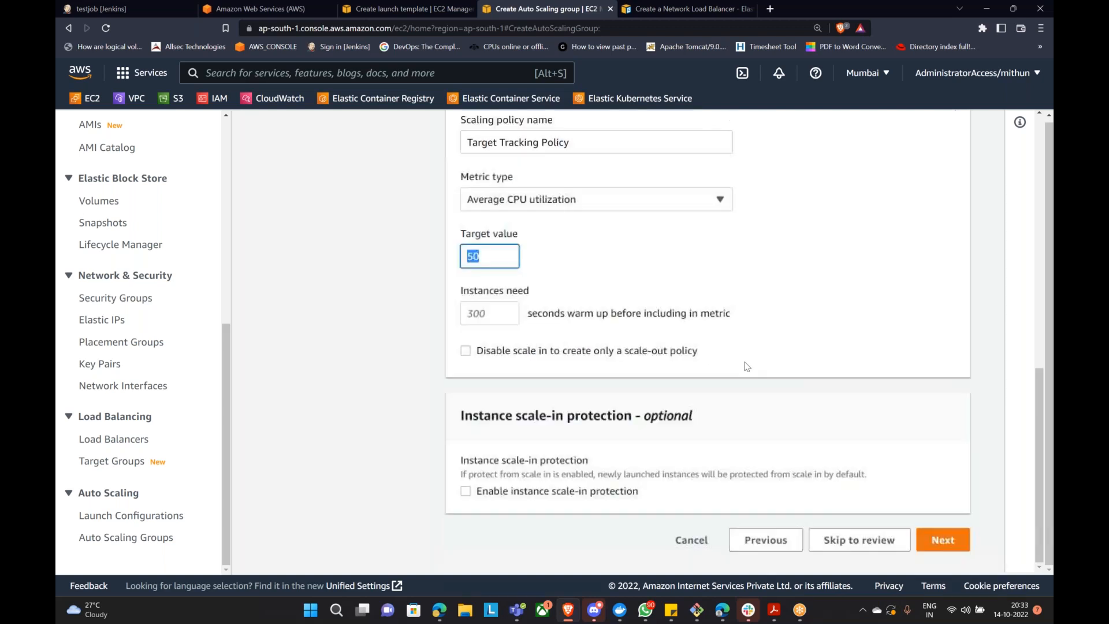
text(10)
click(682, 244)
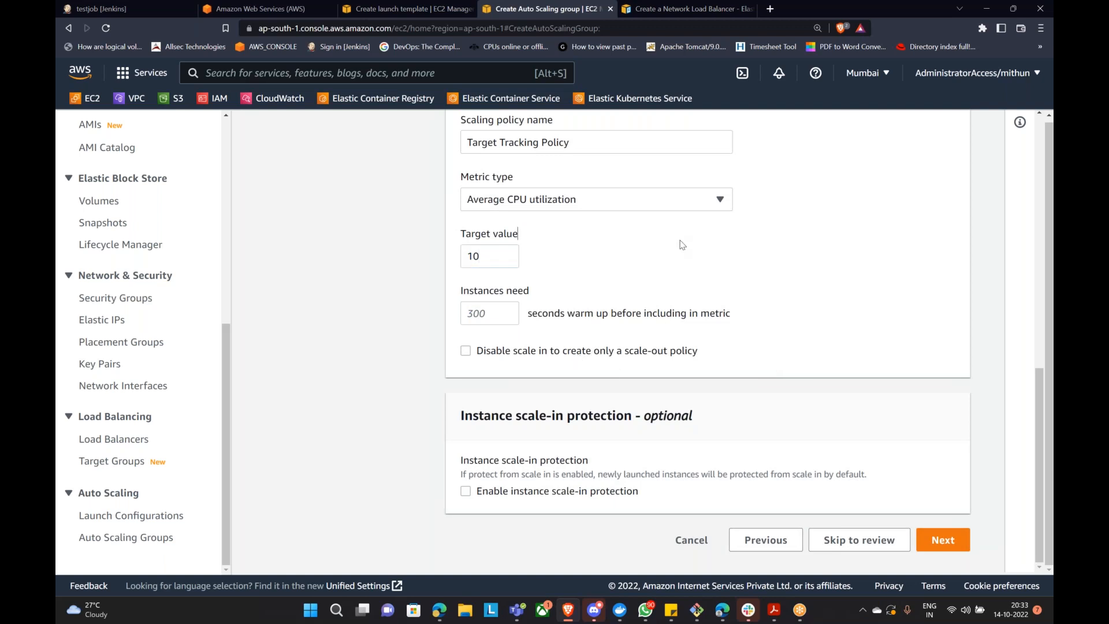
Step: Raise desired capacity from 1 to 2 so it fits the 2–5 range
scroll(690, 275, up, 2)
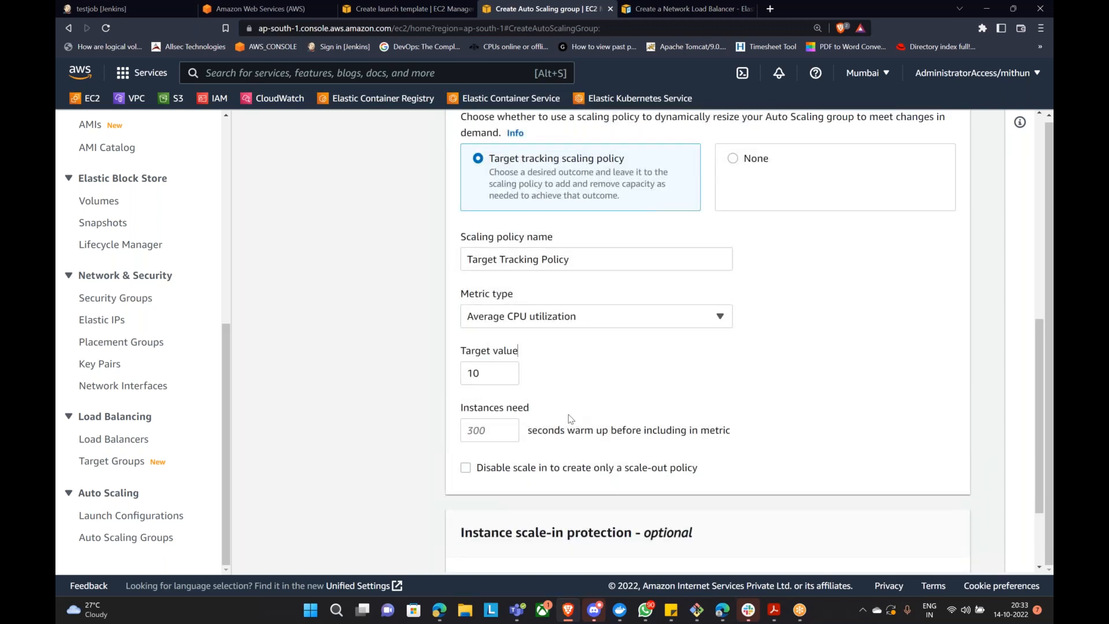
scroll(555, 404, down, 2)
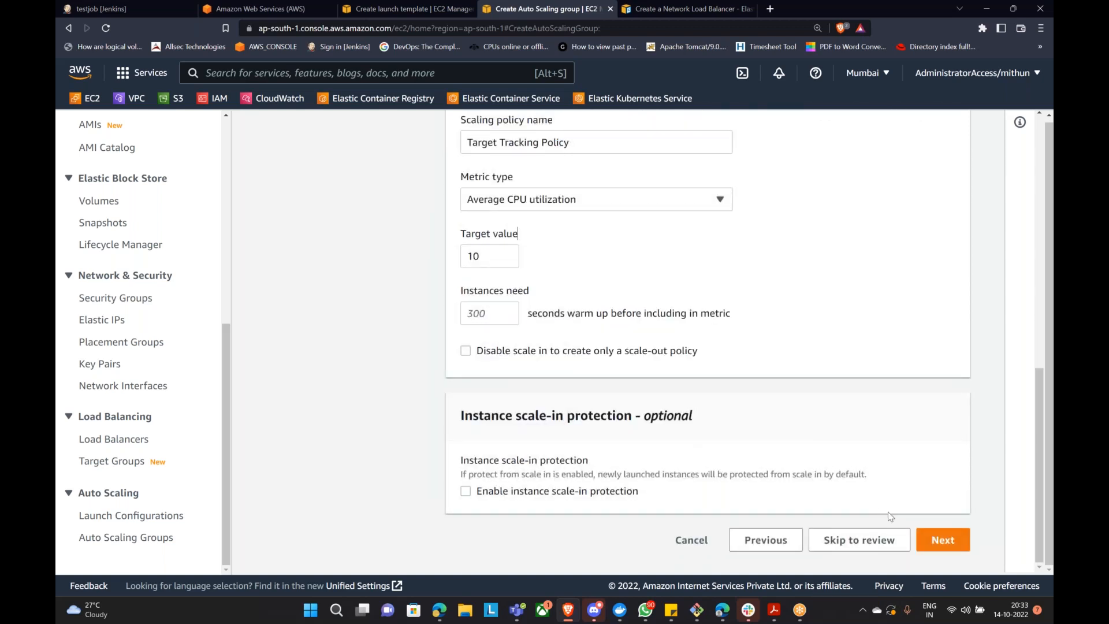
click(938, 539)
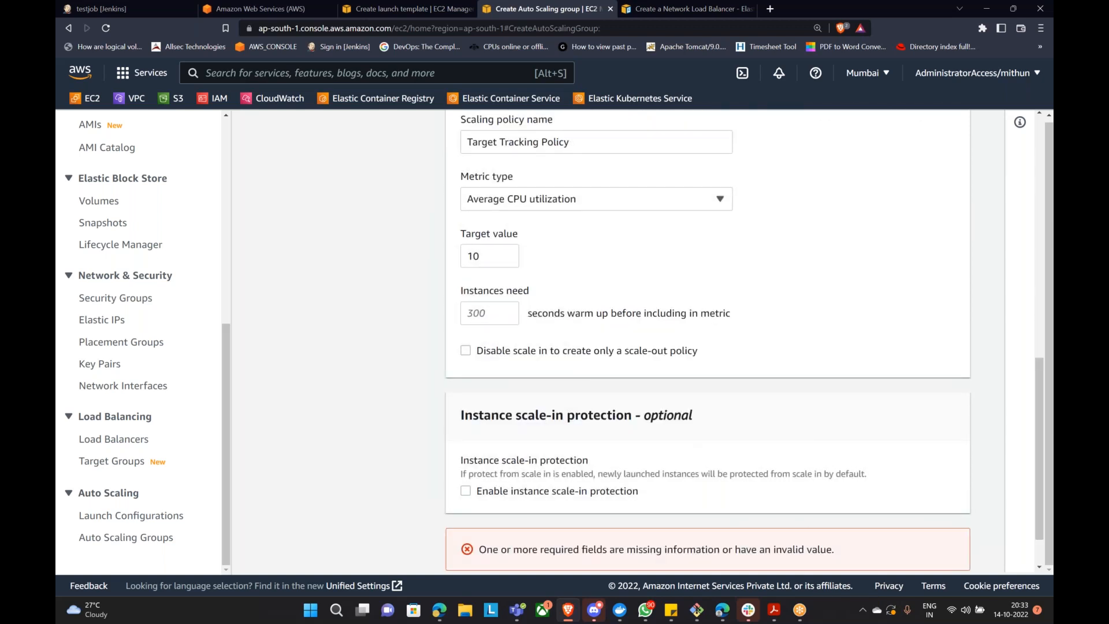
scroll(776, 448, down, 1)
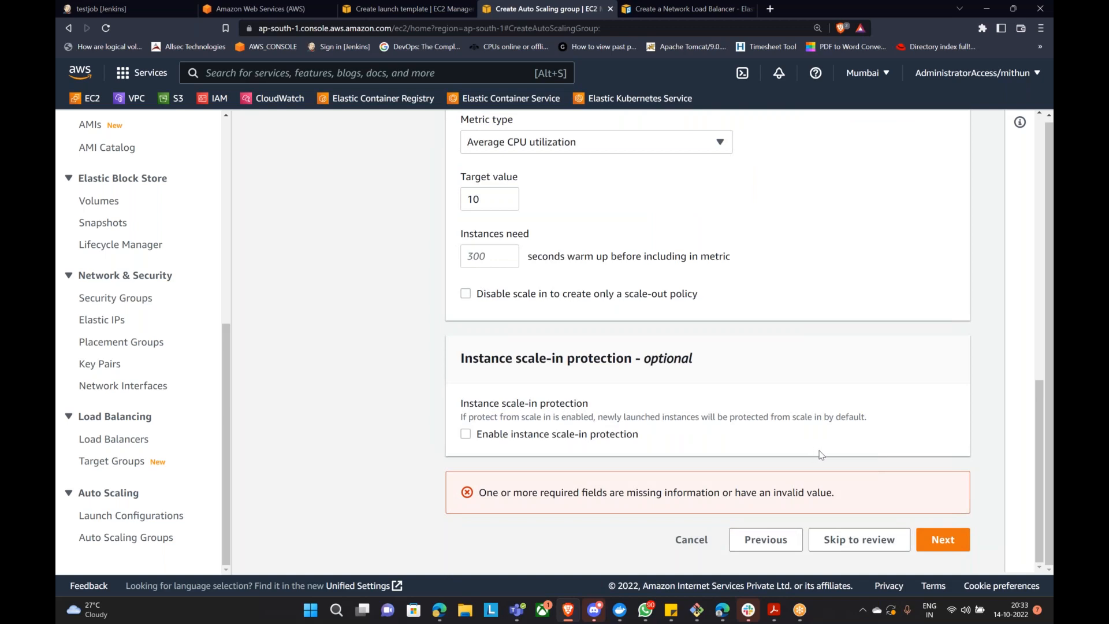
scroll(819, 454, up, 10)
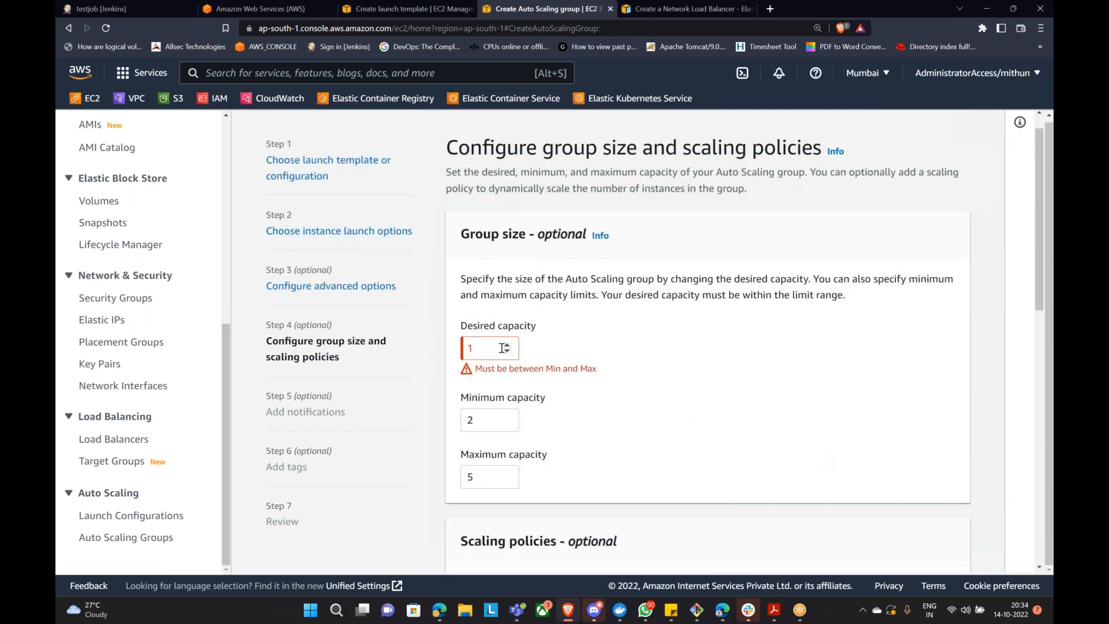
click(507, 345)
click(671, 376)
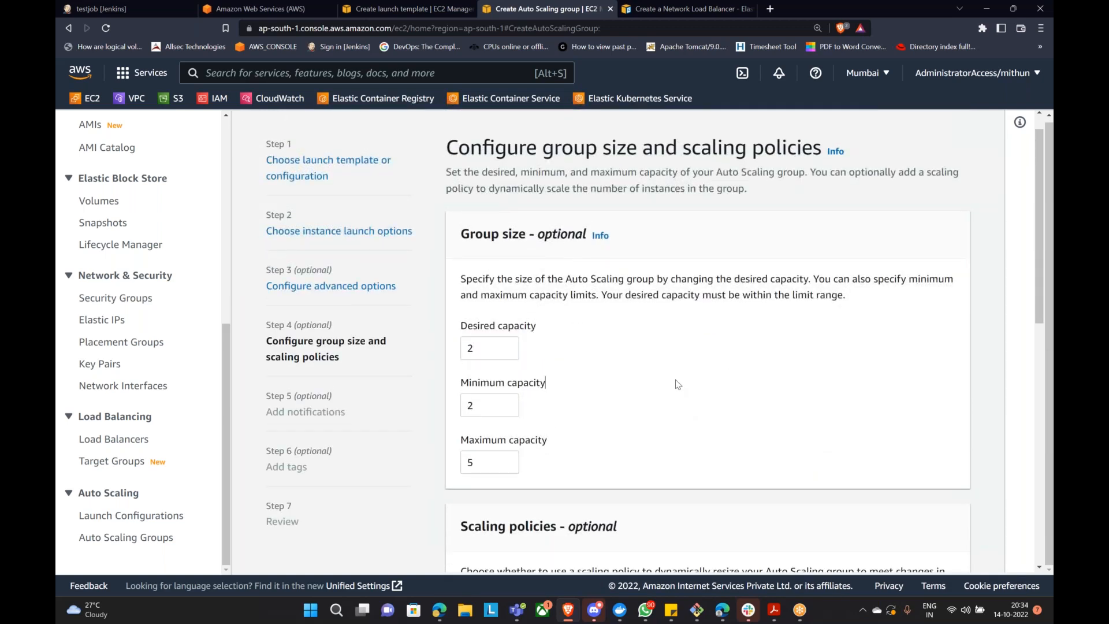
scroll(678, 384, down, 10)
scroll(753, 369, up, 4)
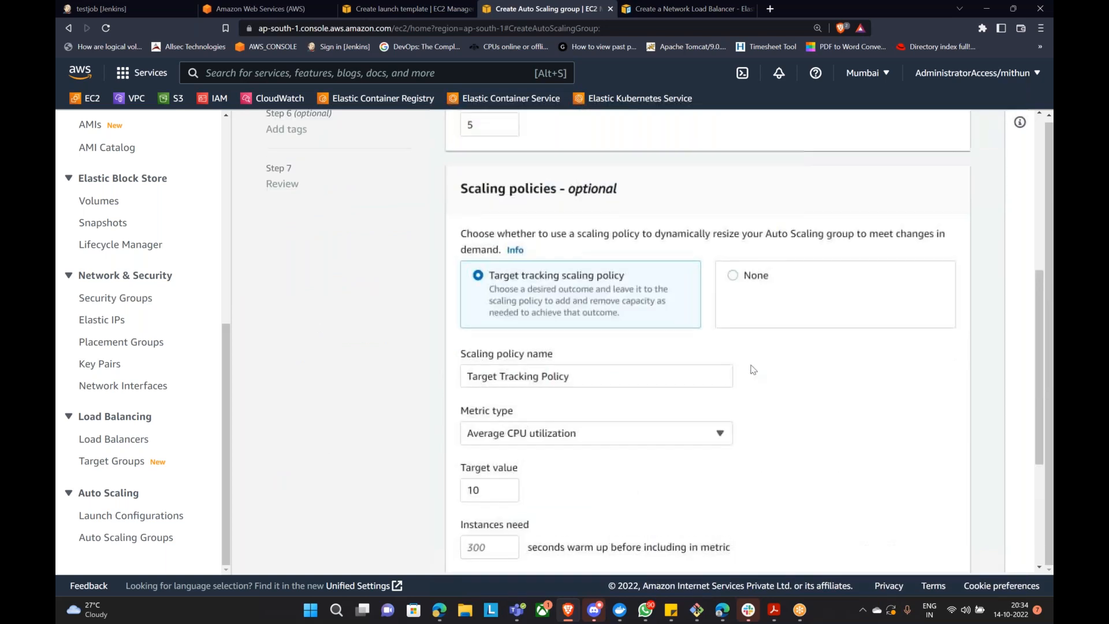
scroll(764, 365, down, 4)
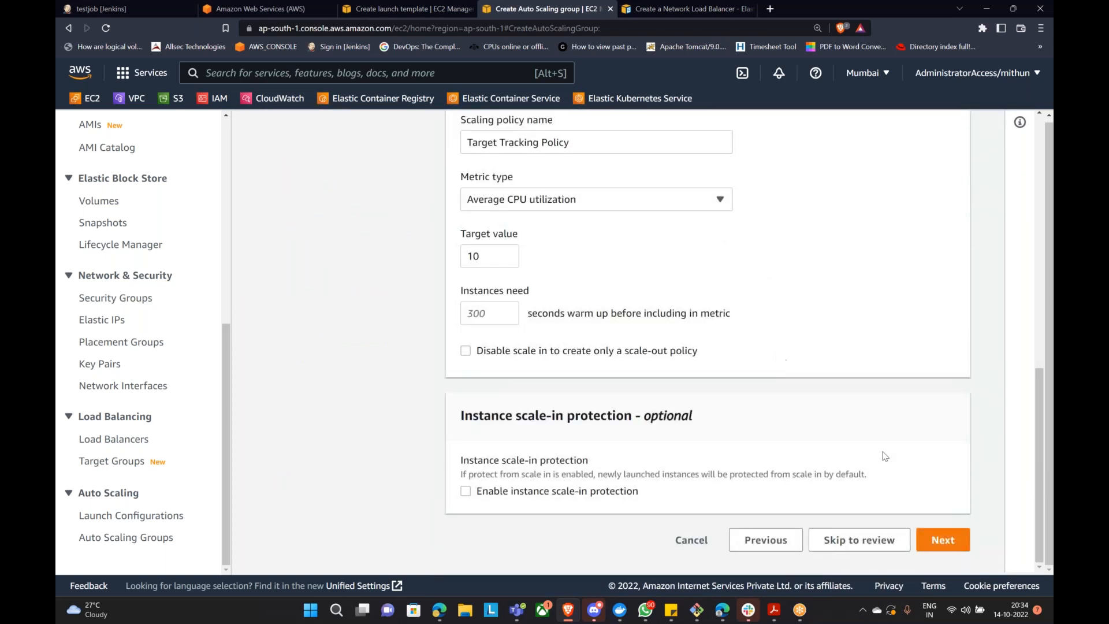
Step: Add a first notification to the group and browse the SNS topic choices
click(952, 541)
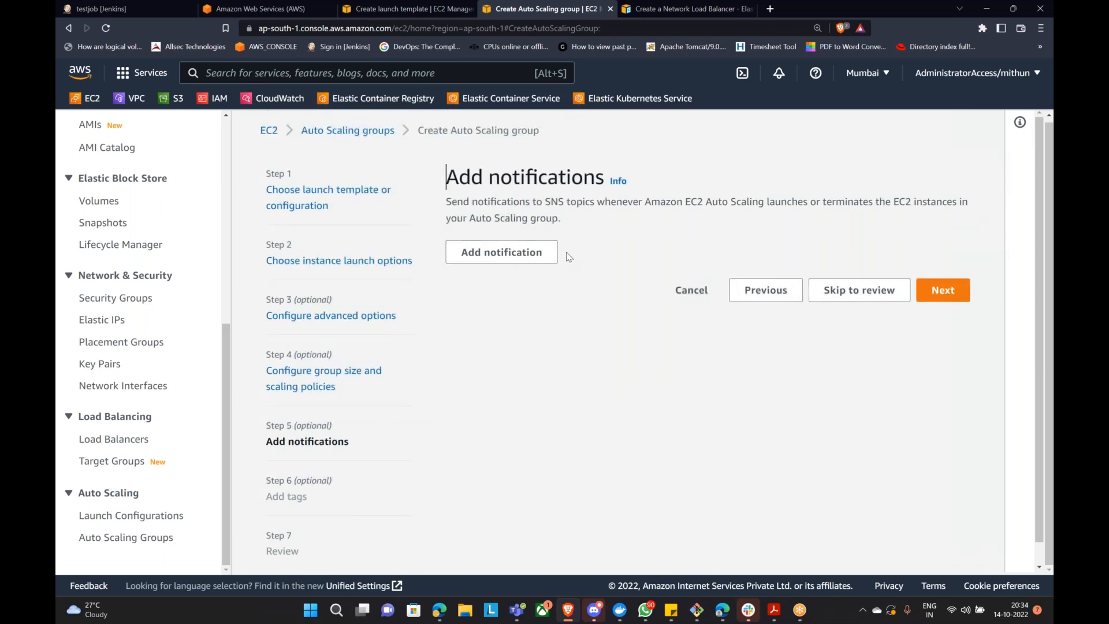
drag(447, 178, 603, 182)
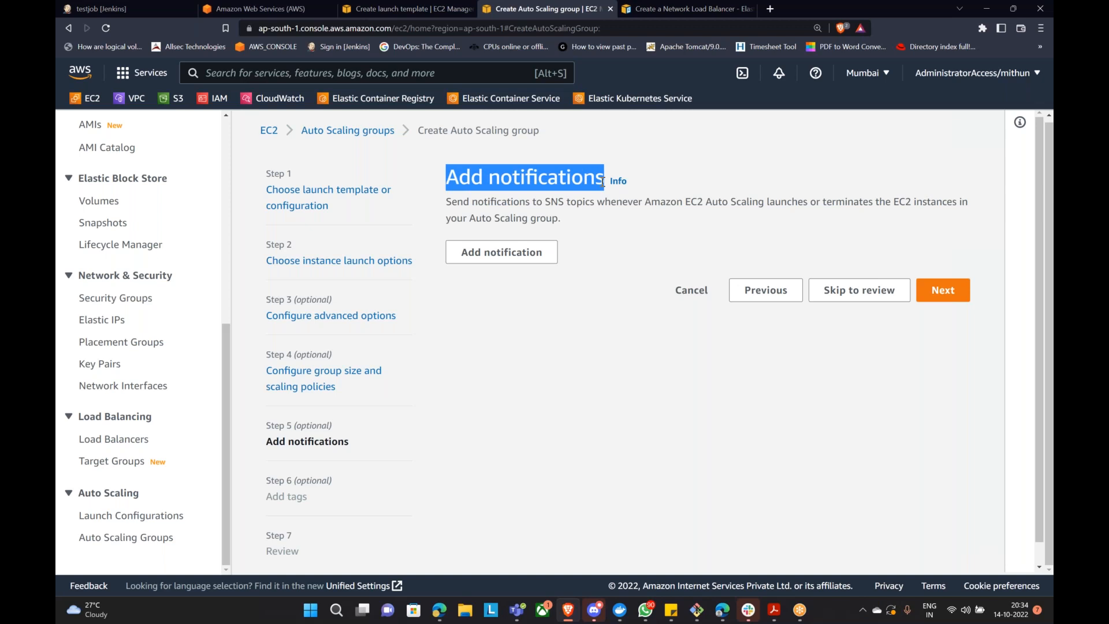
click(508, 255)
click(591, 348)
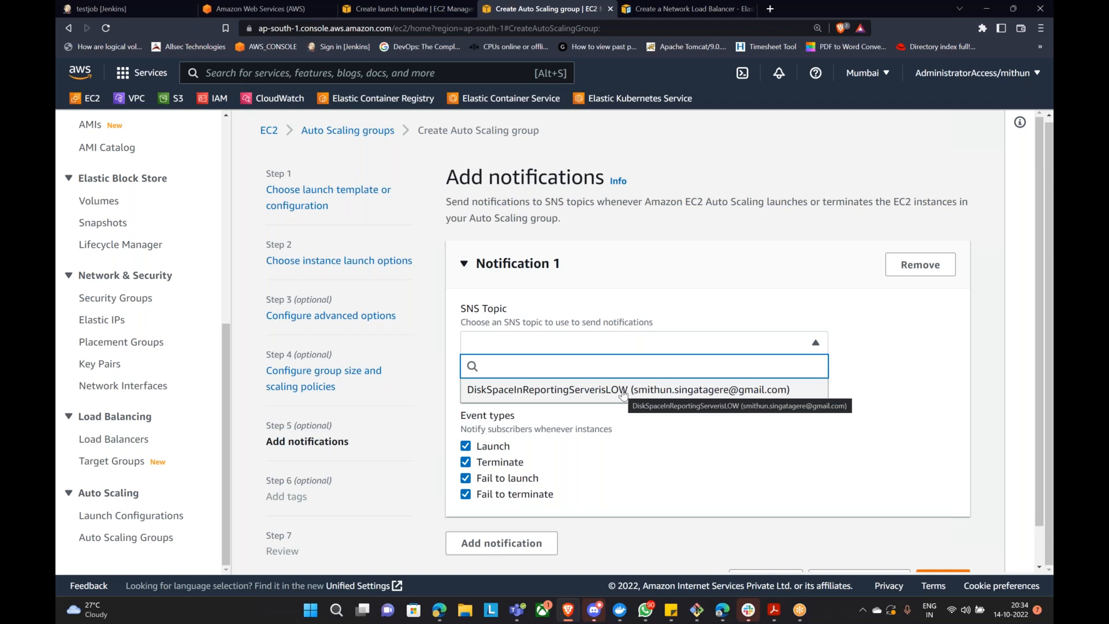
click(695, 444)
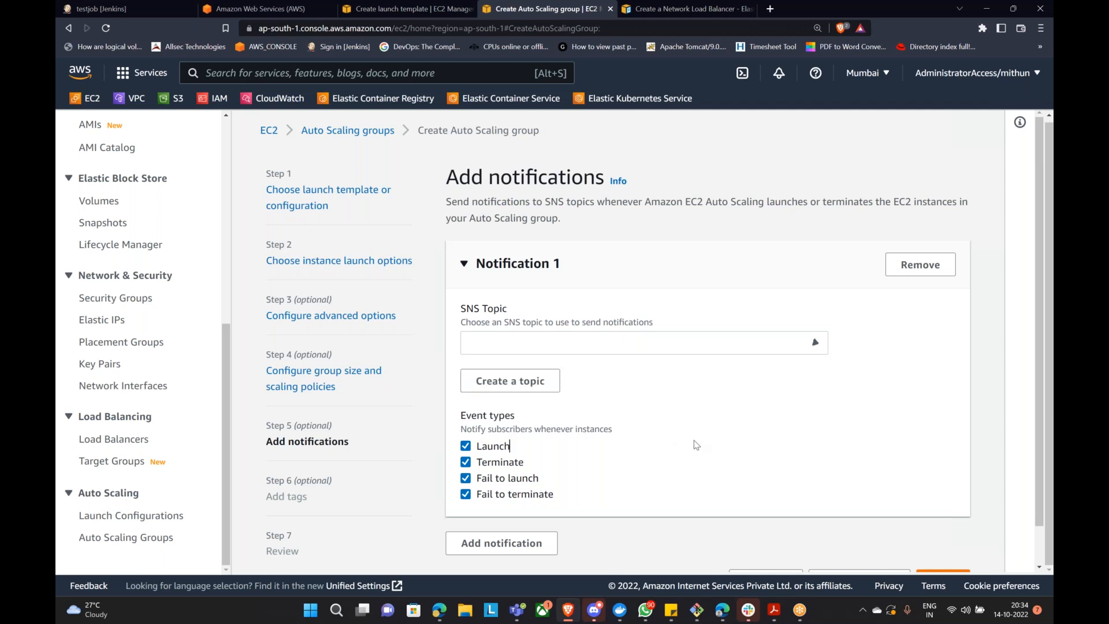
click(679, 347)
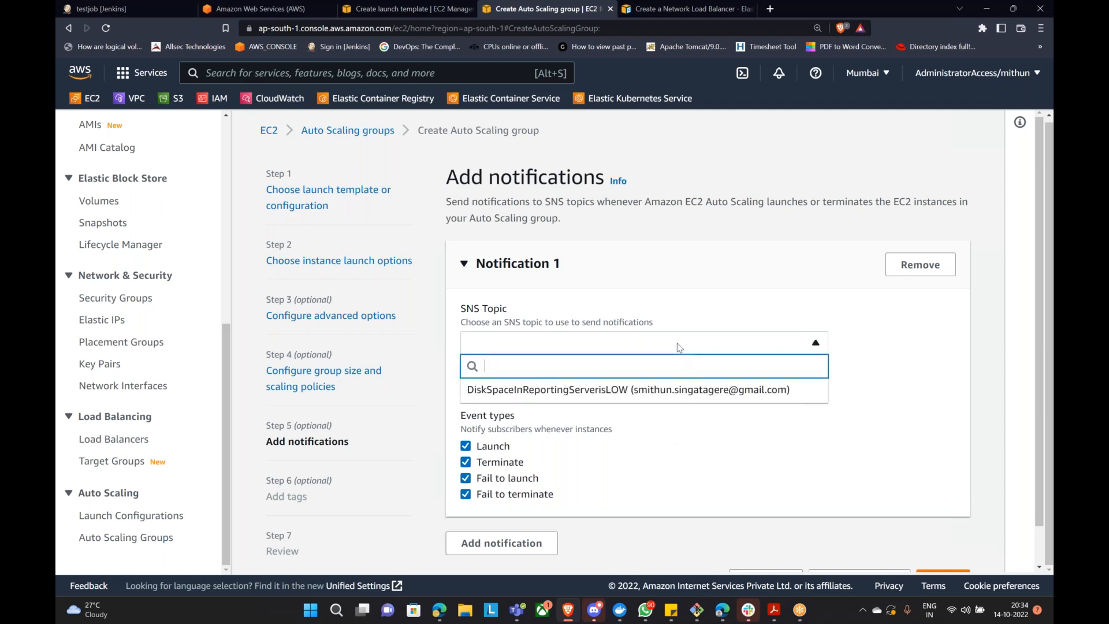
click(719, 267)
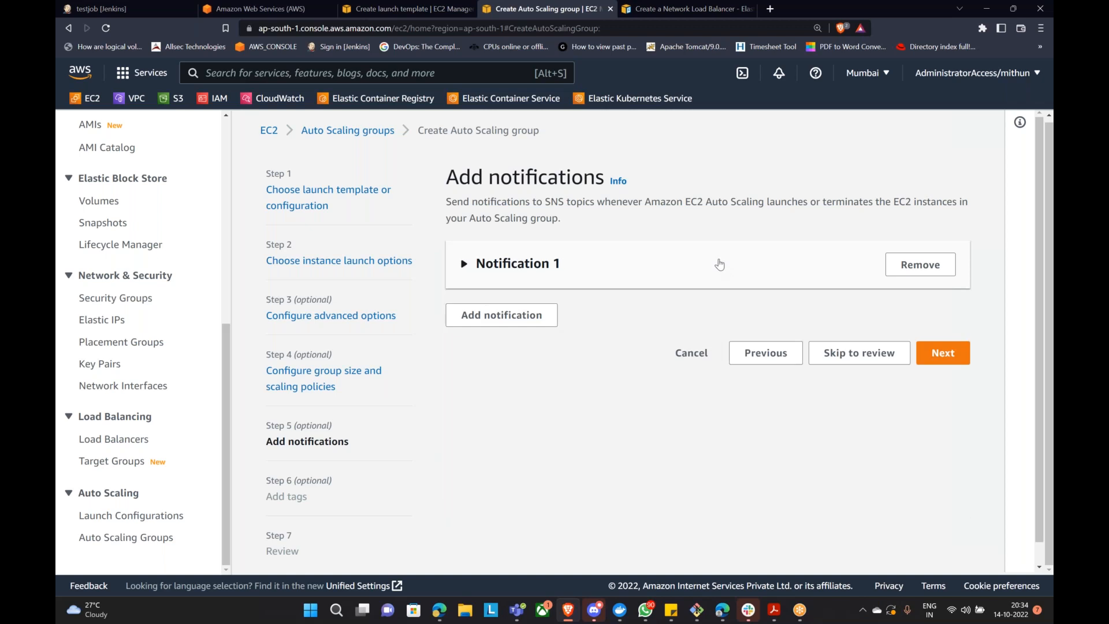
click(465, 265)
scroll(618, 321, down, 1)
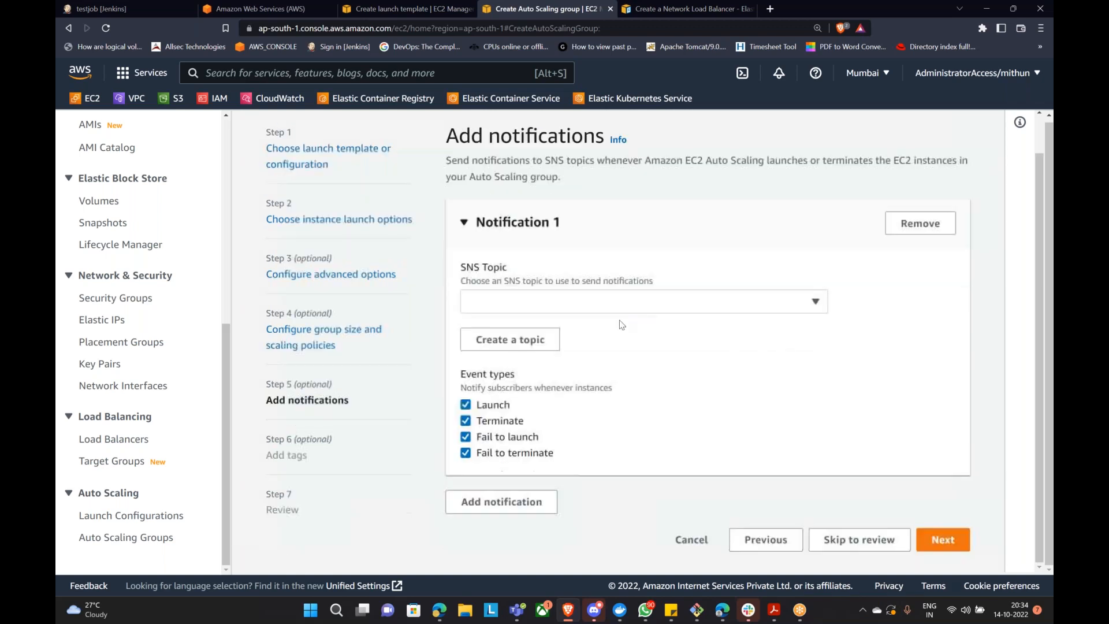
Step: Create a new SNS topic my-asg-topic and enter the recipient's e-mail address
click(533, 340)
click(521, 291)
text(my-asg-topic)
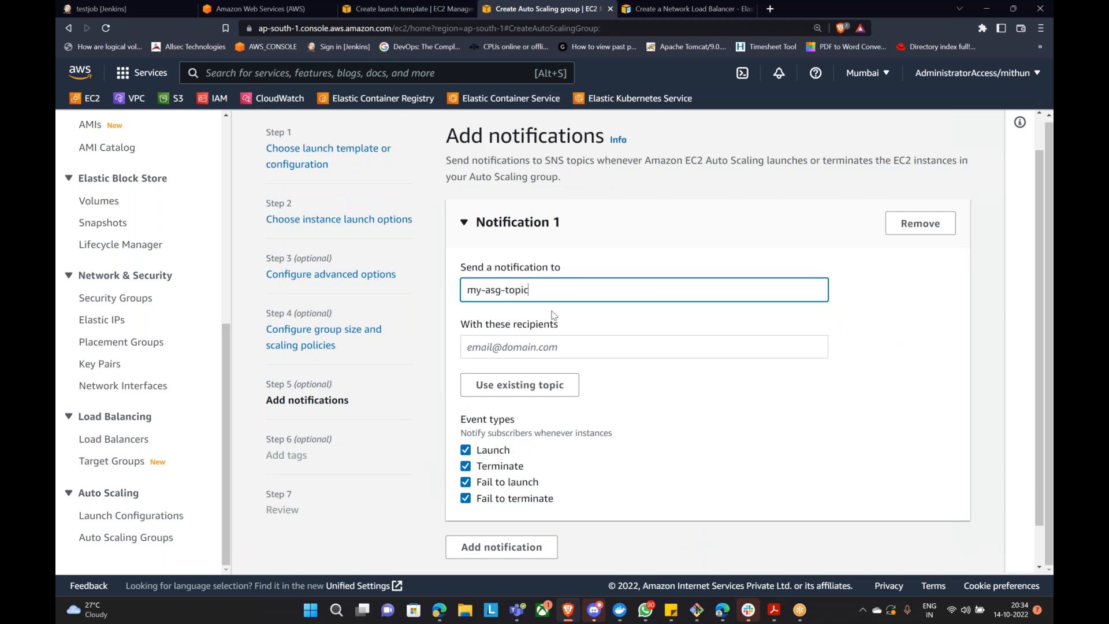
click(546, 345)
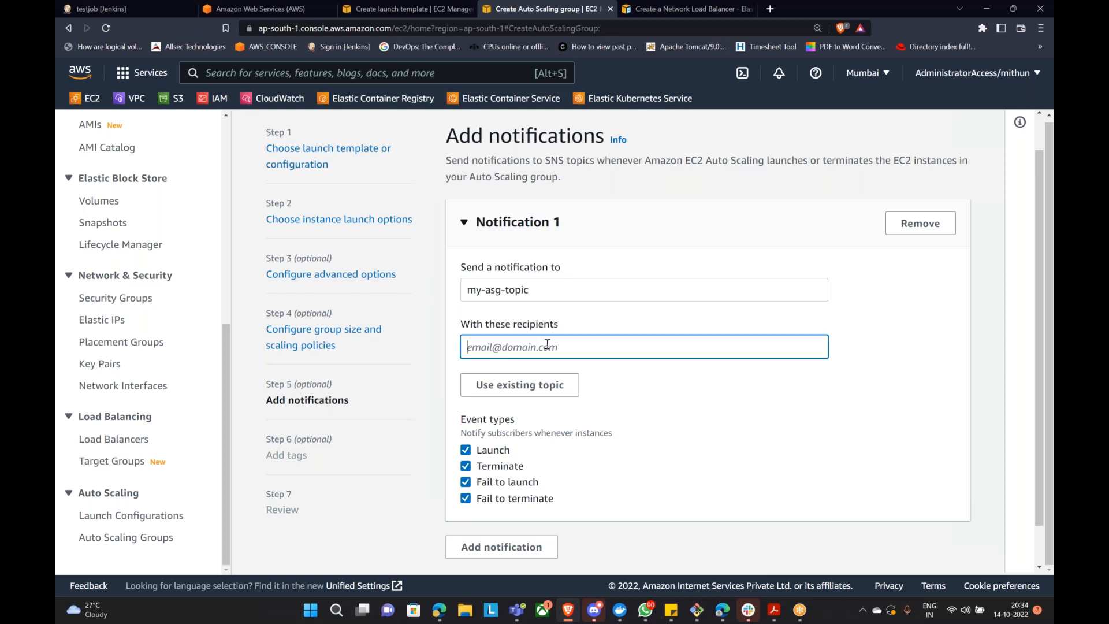
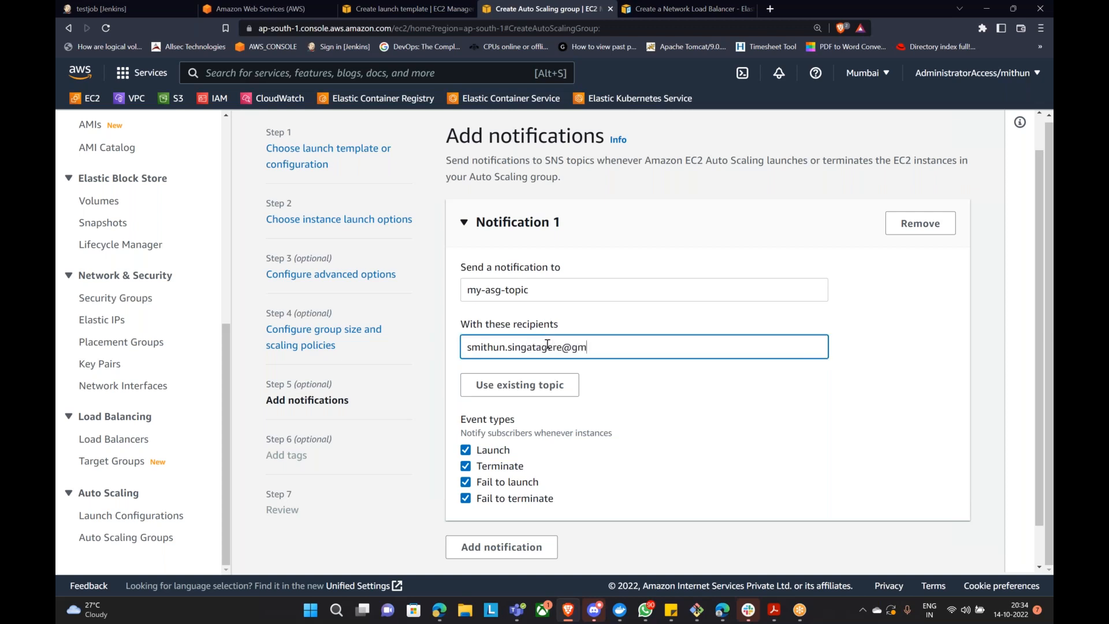
Step: Add a second notification entry, then remove it again
scroll(543, 351, down, 1)
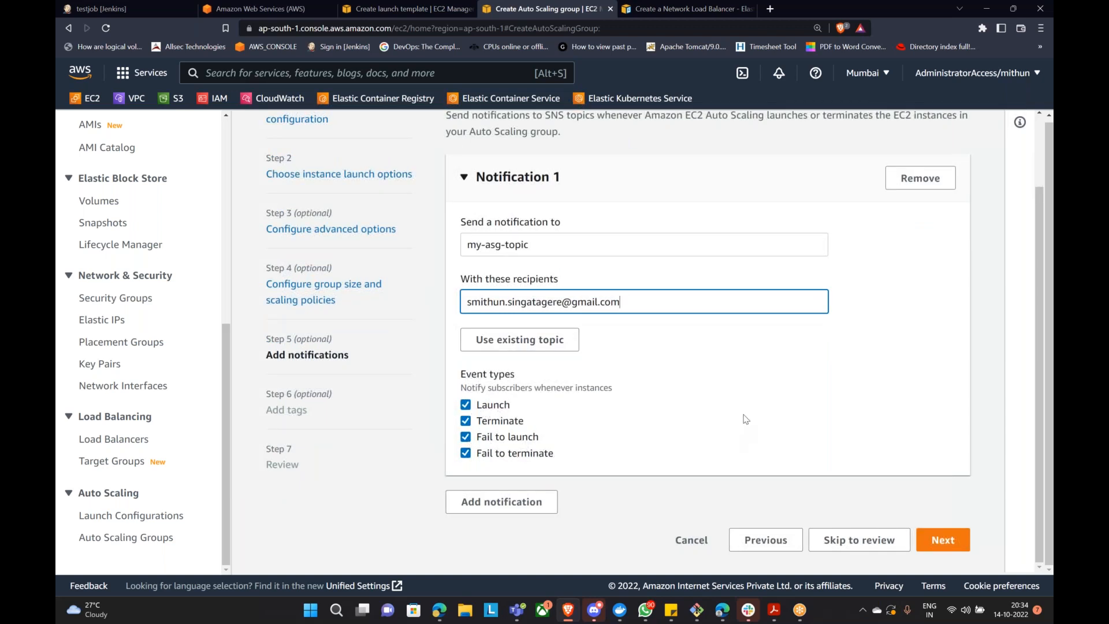
scroll(760, 397, up, 3)
scroll(760, 397, down, 3)
click(510, 492)
scroll(584, 469, down, 3)
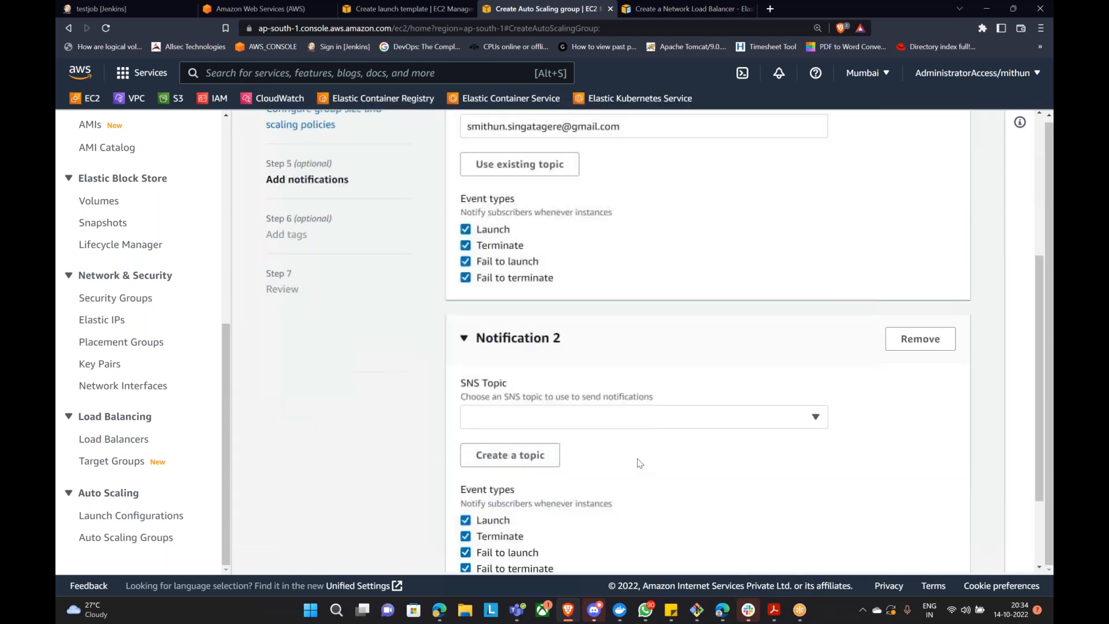
click(920, 339)
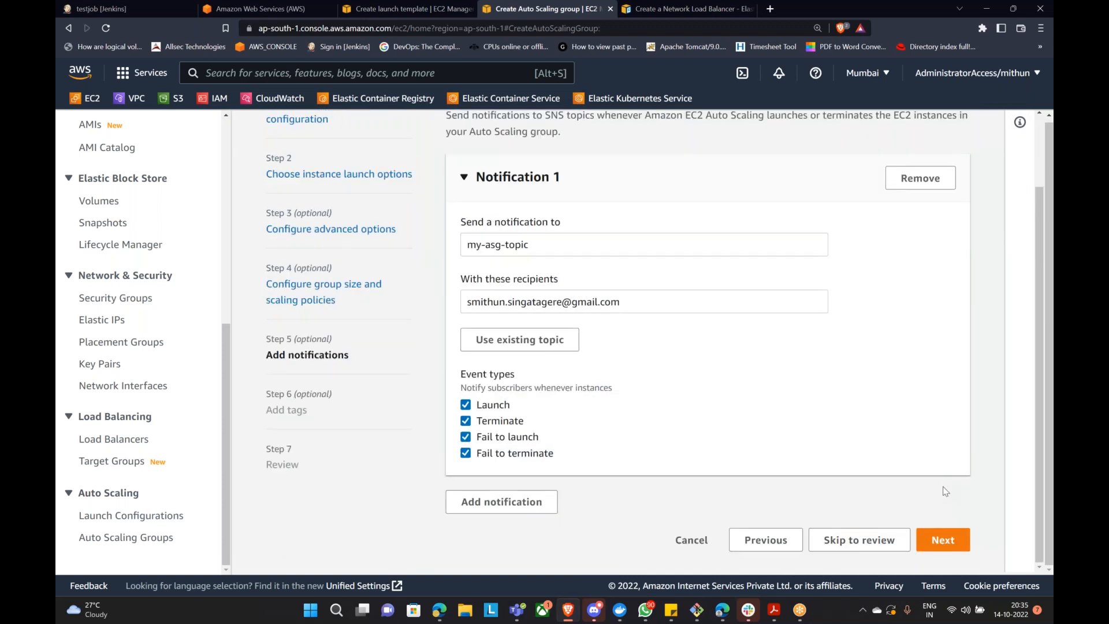
Step: Skip tags and create Jenkins-ASG from the Review page
click(941, 541)
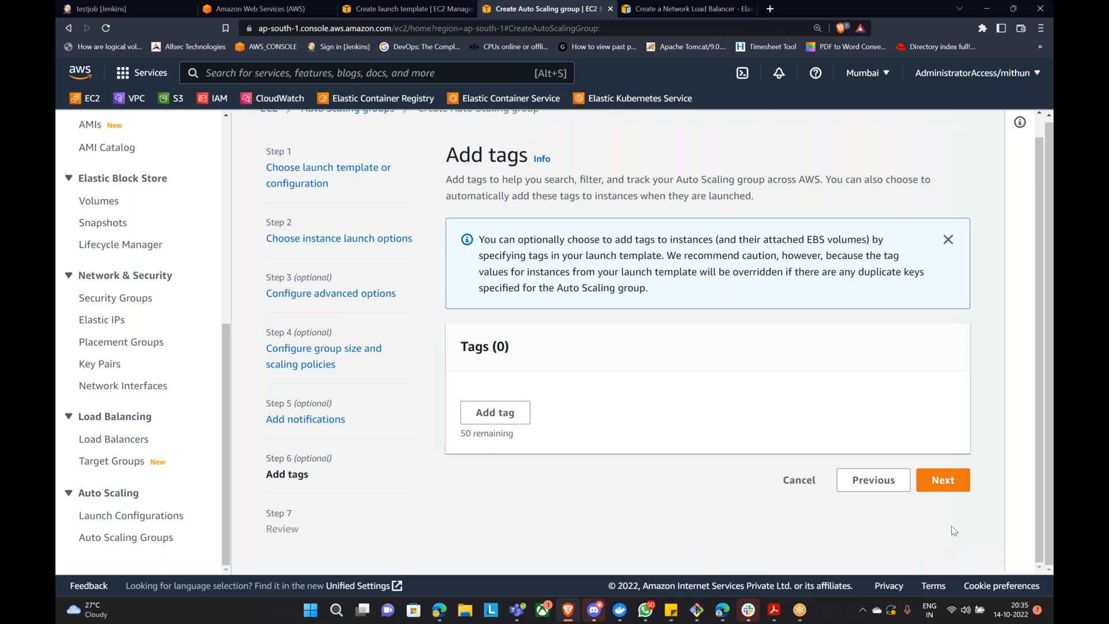
click(310, 420)
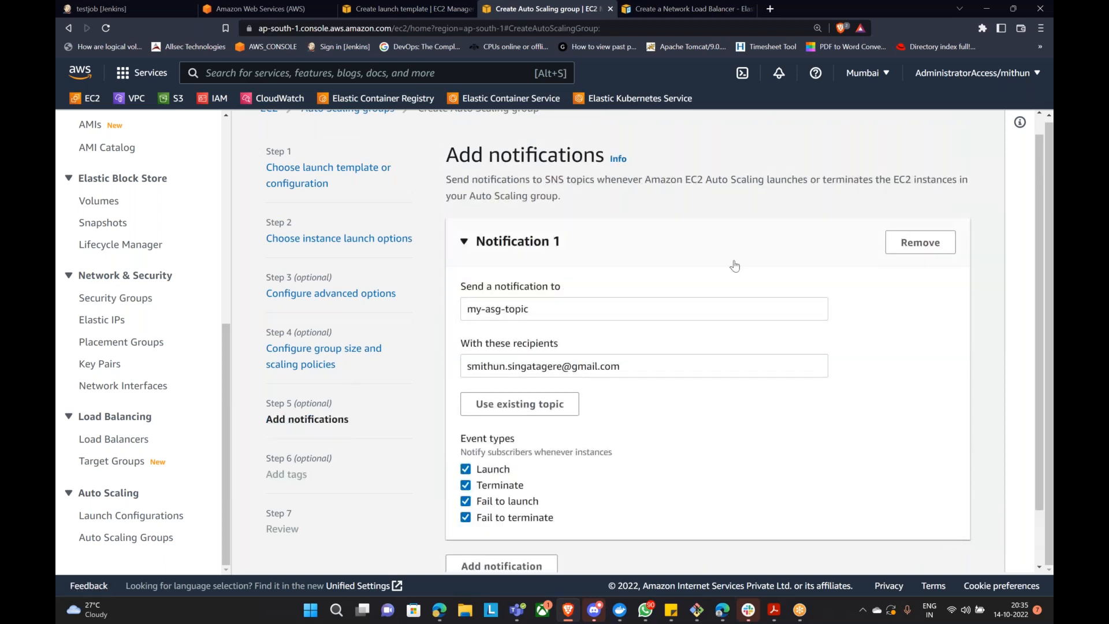
scroll(601, 278, down, 1)
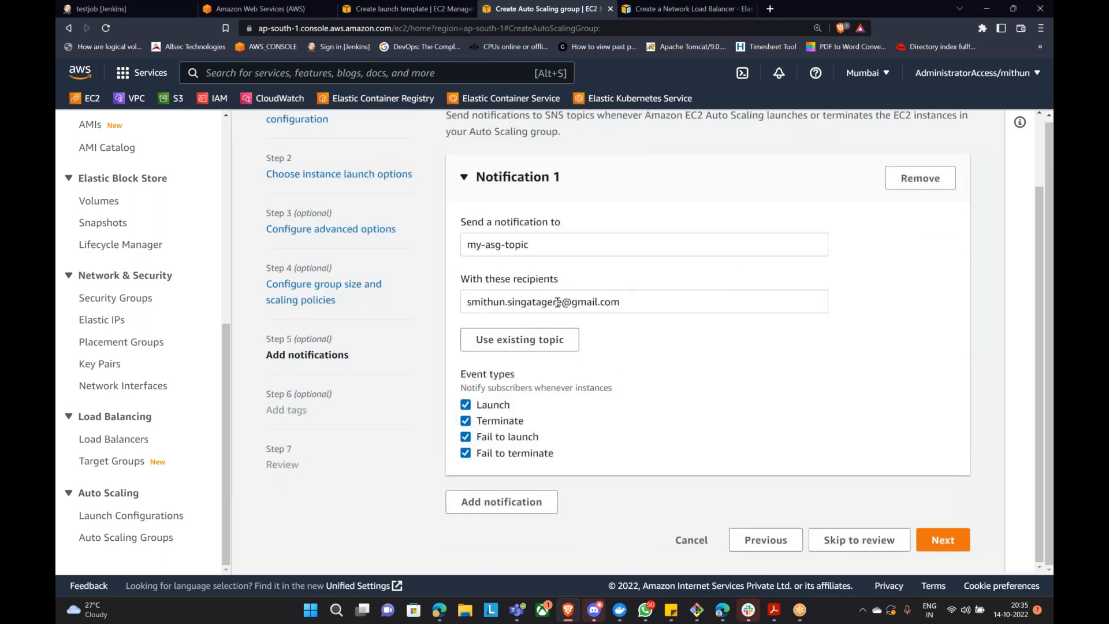
click(947, 541)
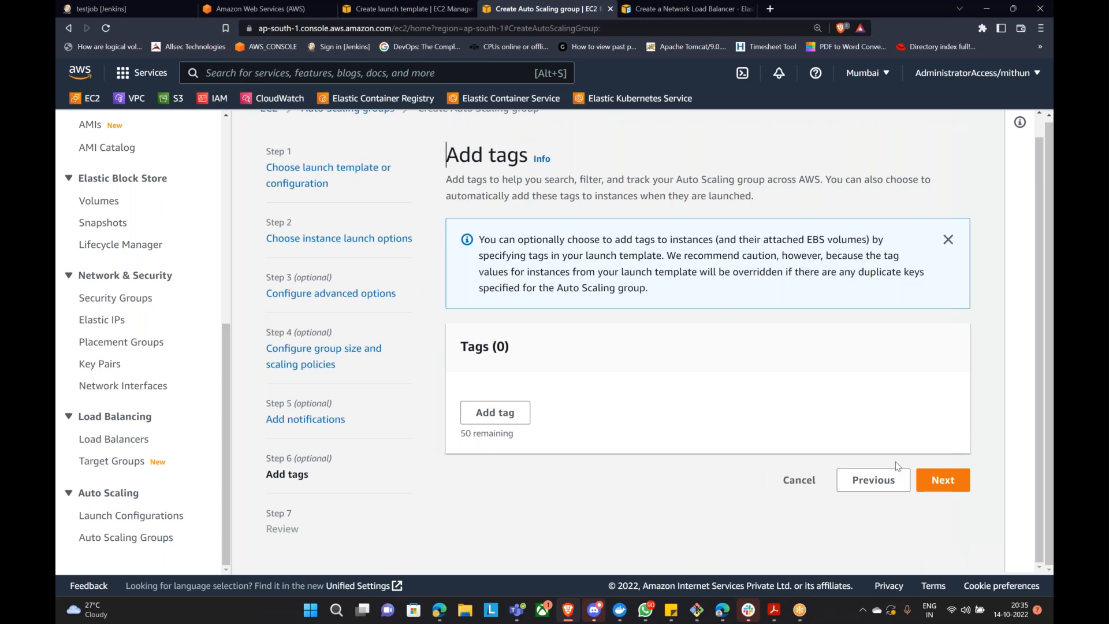
click(953, 483)
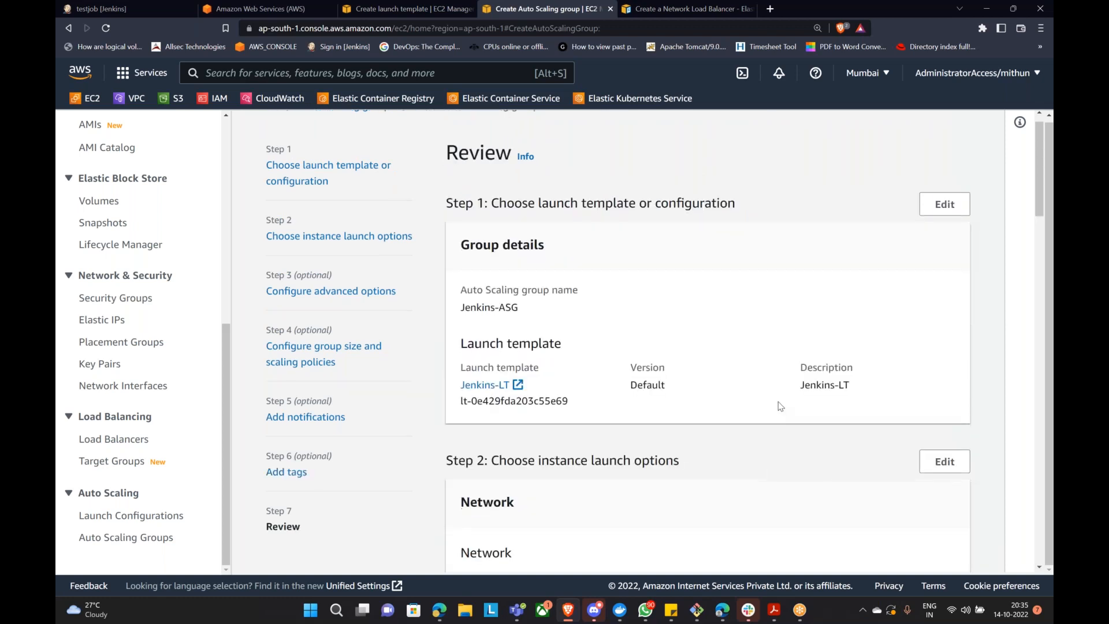
scroll(779, 403, down, 20)
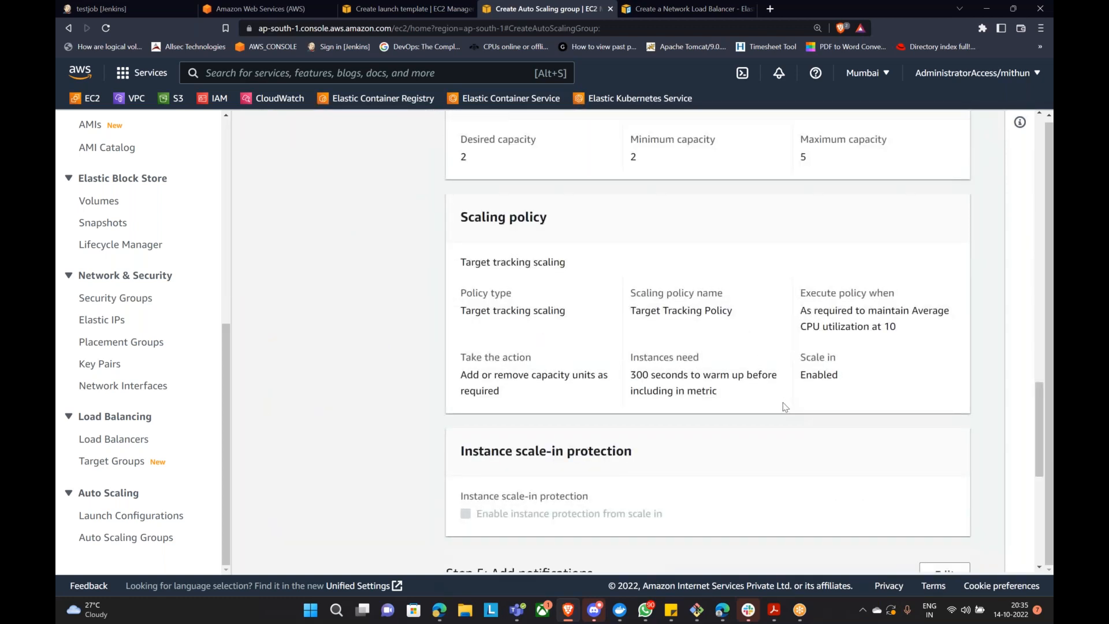
scroll(783, 407, down, 7)
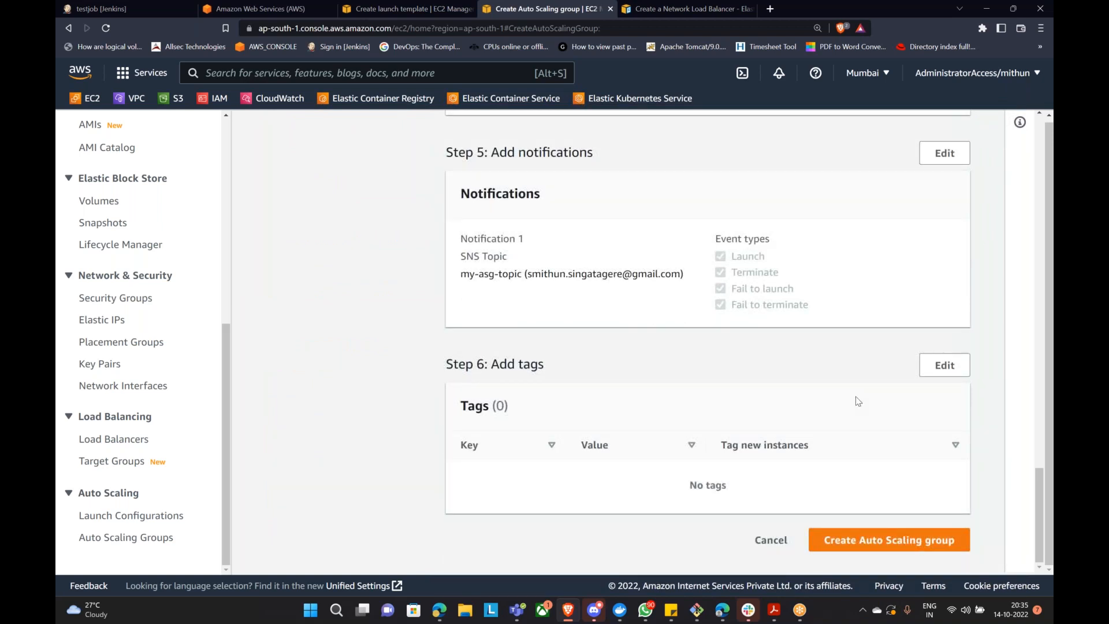
click(891, 544)
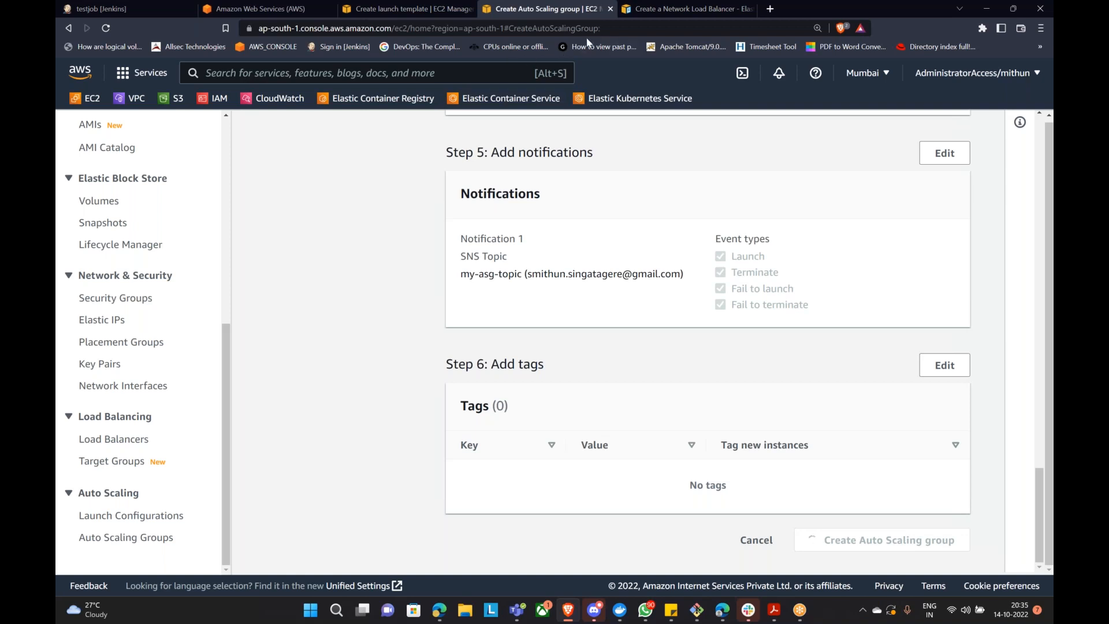
Step: Terminate the running ELB DEMO instance from the EC2 Instances list
click(407, 9)
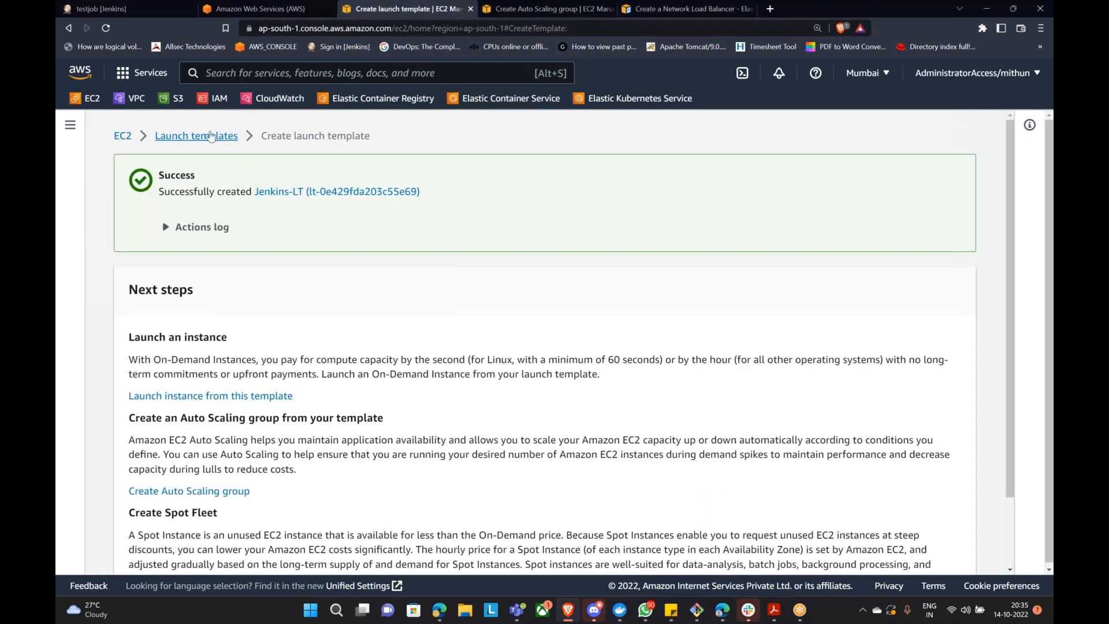
click(120, 138)
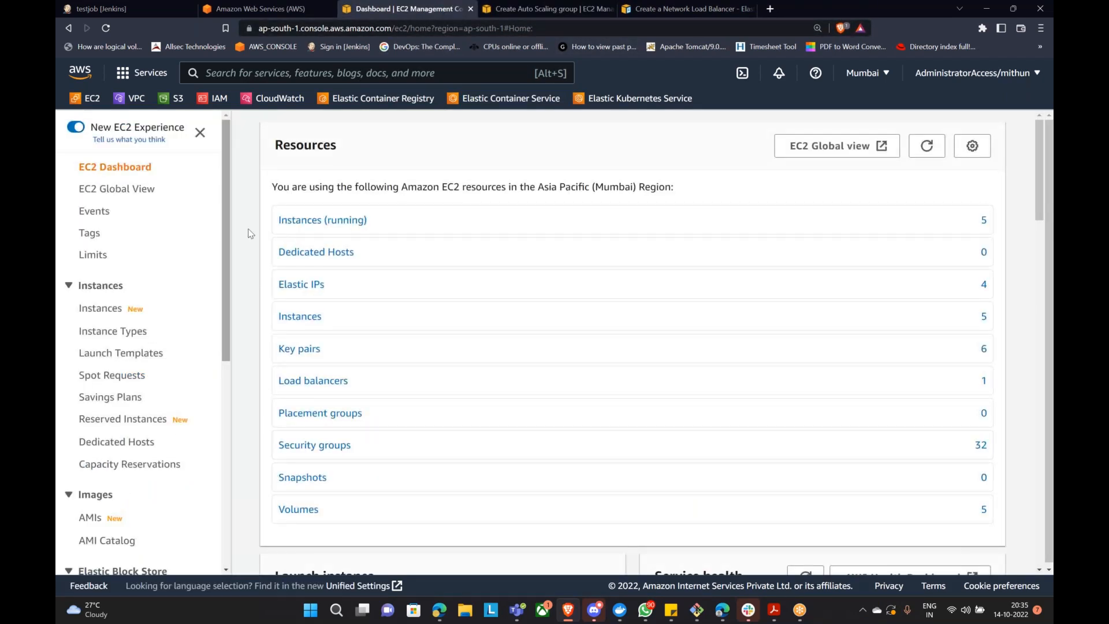
click(323, 219)
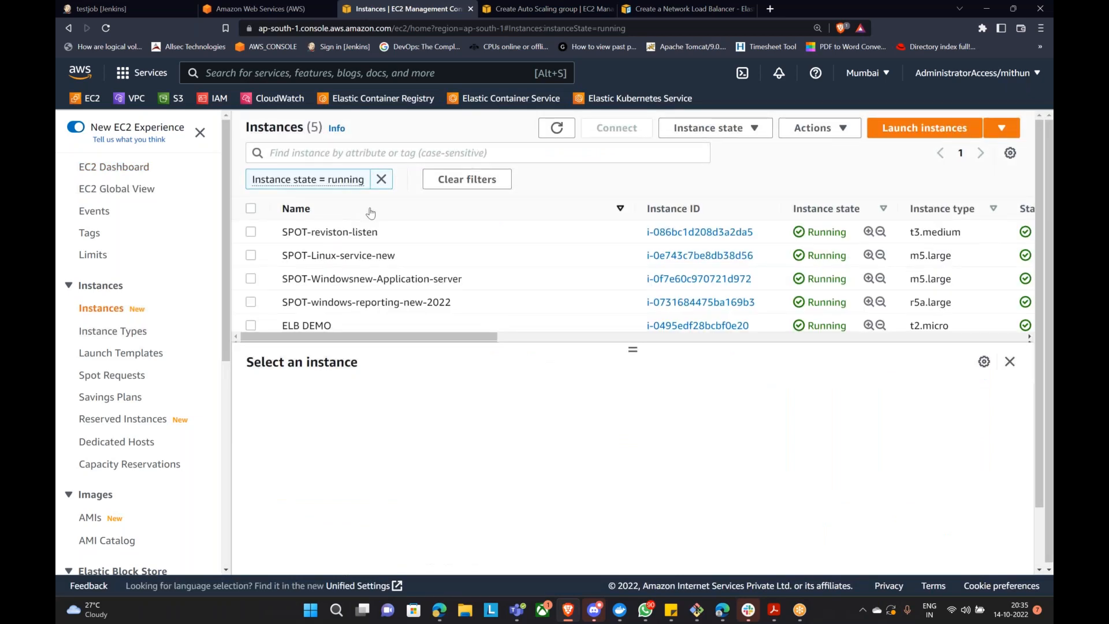
scroll(251, 265, down, 3)
click(251, 256)
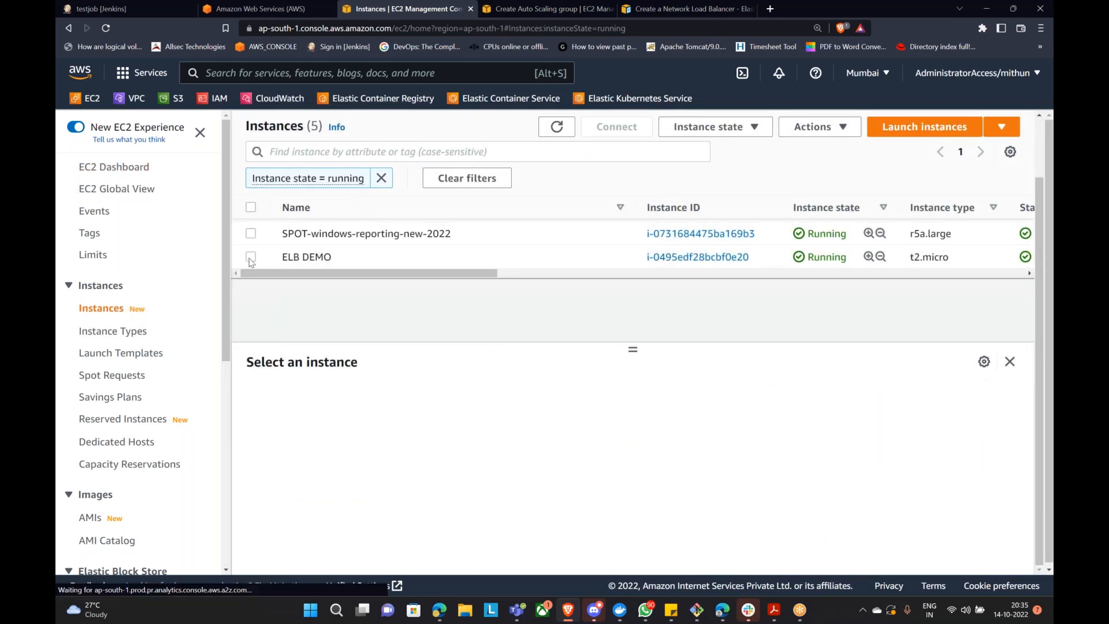
click(704, 130)
click(733, 235)
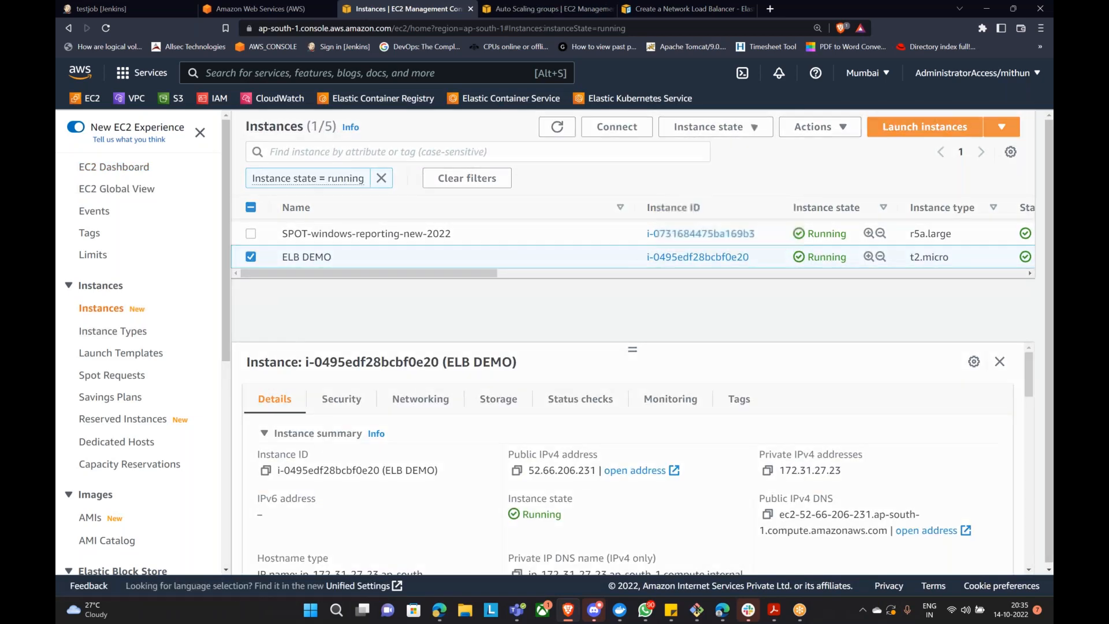
click(794, 450)
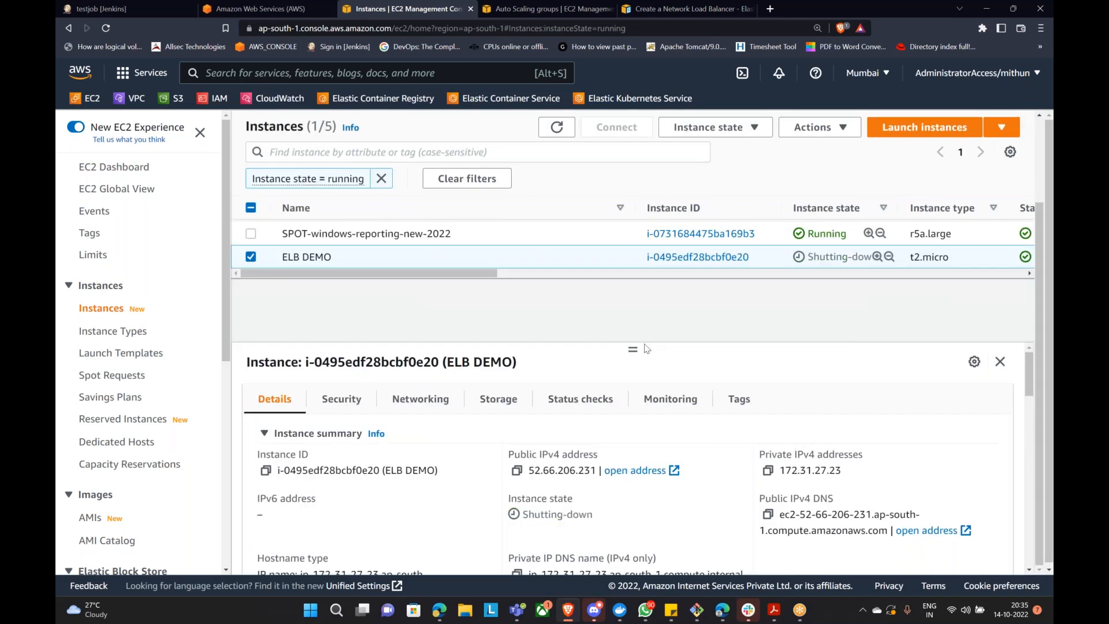
Step: Check Jenkins-ASG in Auto Scaling Groups to see it updating capacity
click(251, 257)
click(558, 128)
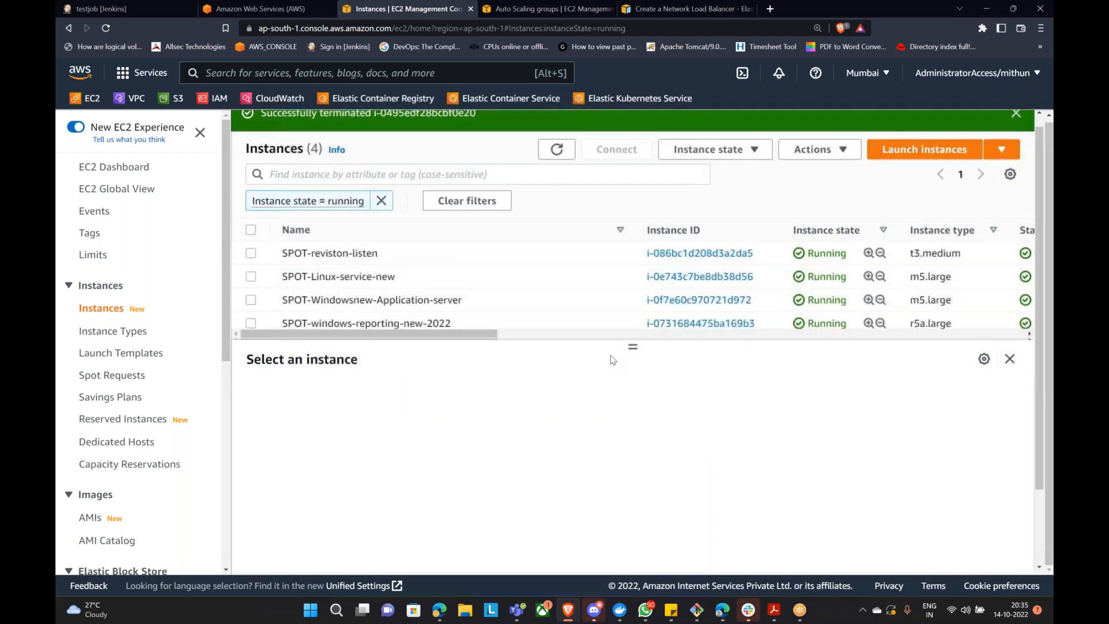
scroll(117, 519, down, 6)
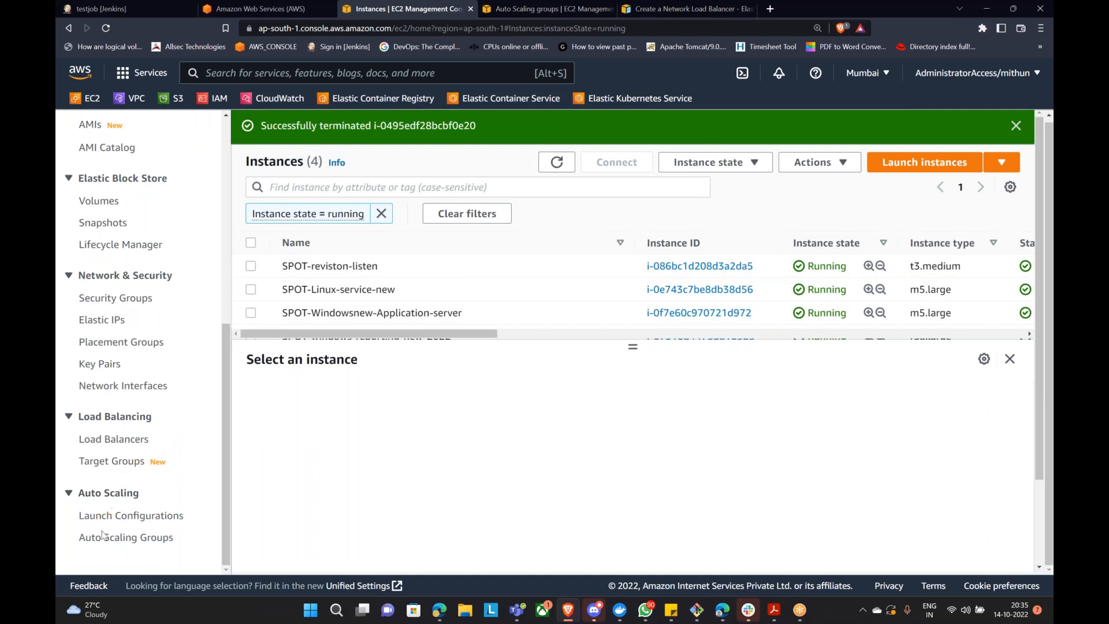
click(101, 541)
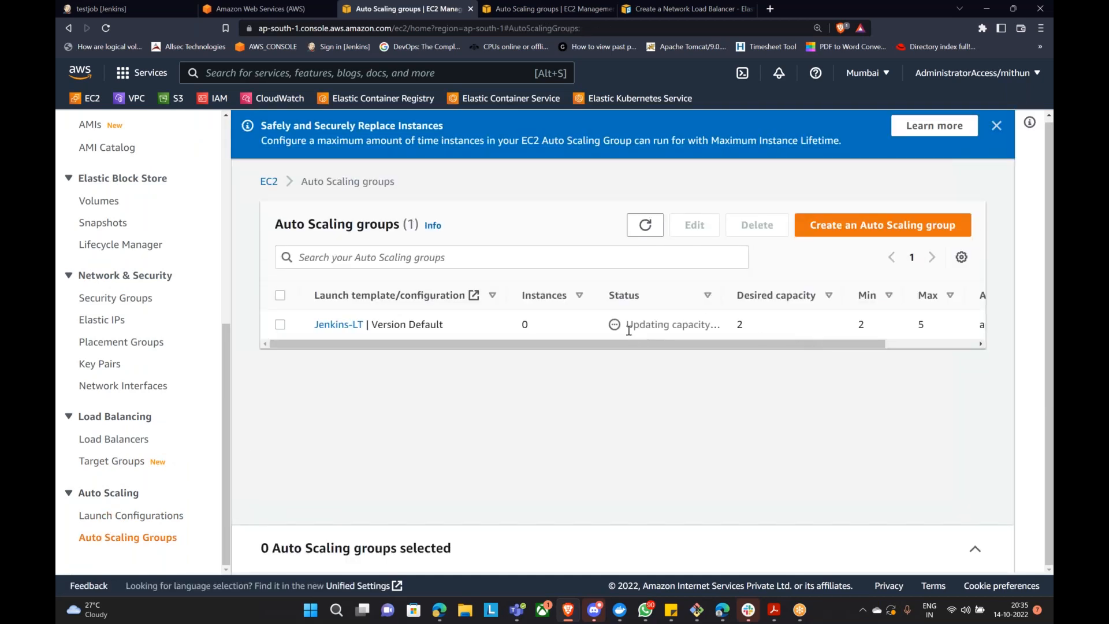
drag(631, 324, 723, 330)
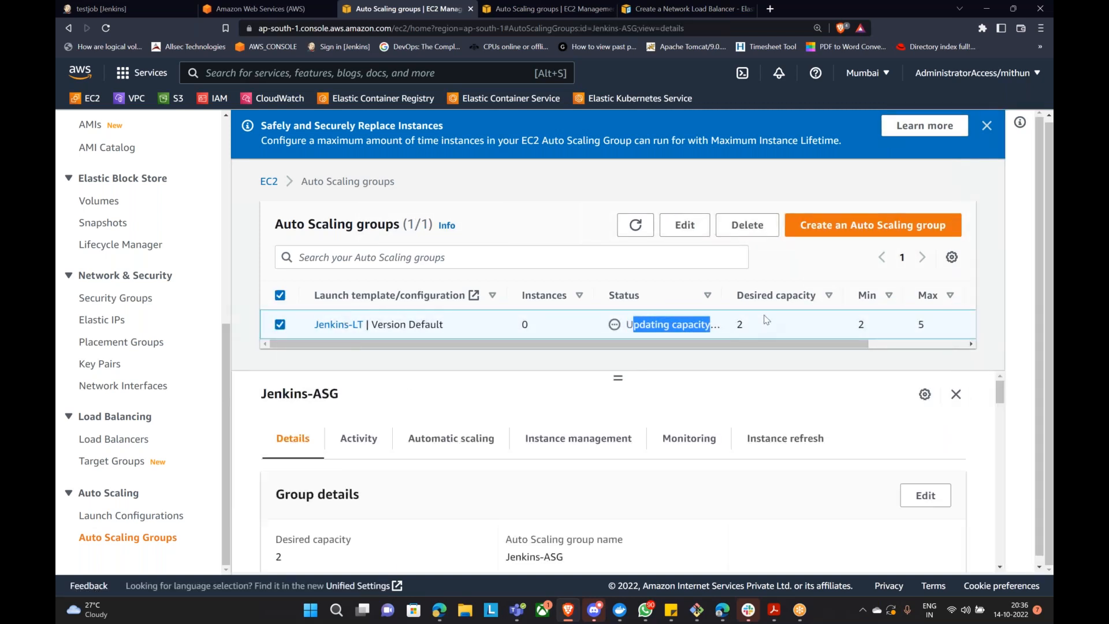
scroll(204, 406, up, 6)
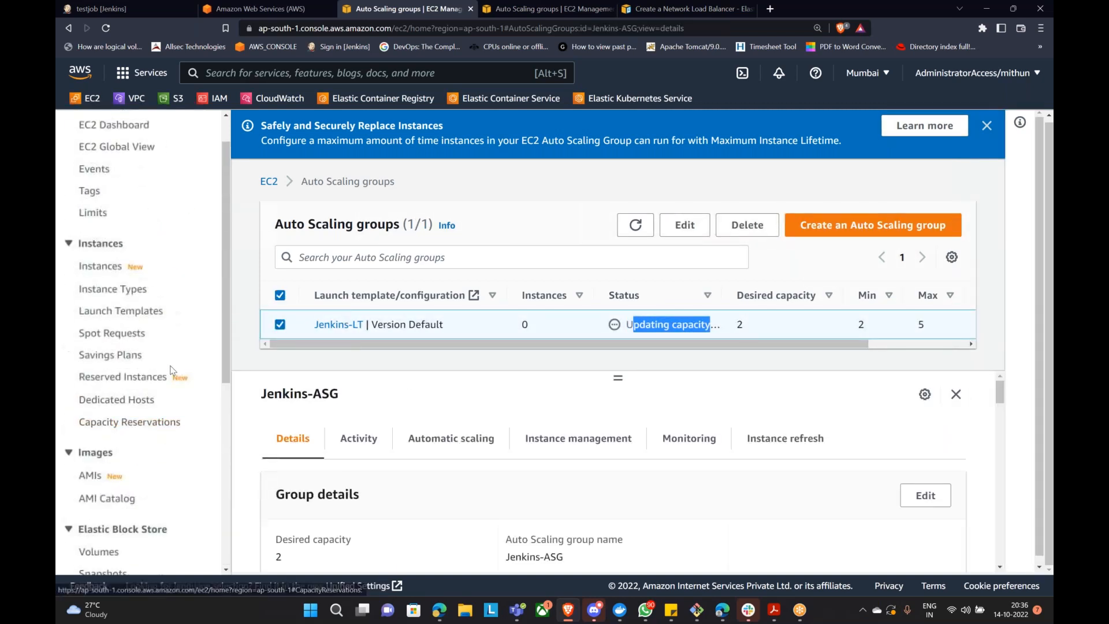
click(112, 272)
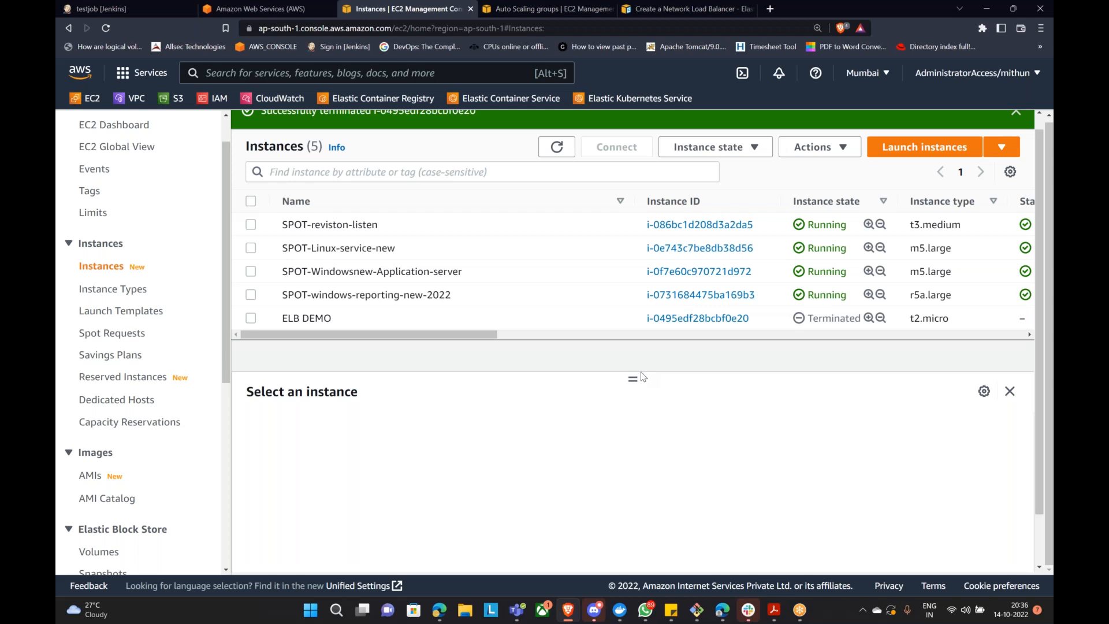
Step: Refresh the EC2 Instances list several times, then return to the Jenkins testjob tab
click(556, 147)
click(556, 147)
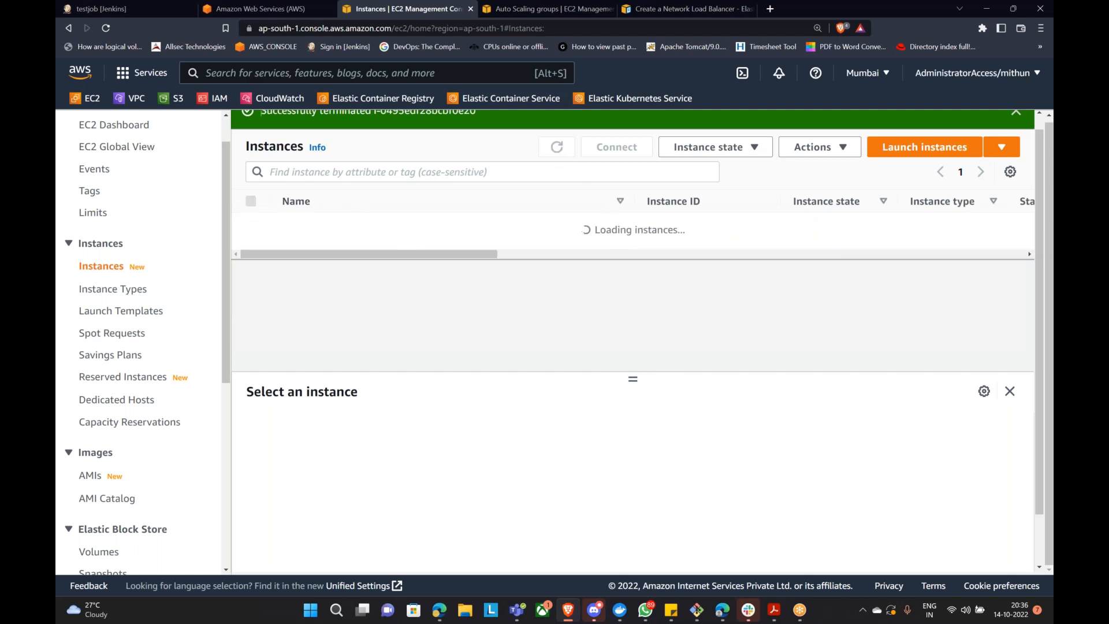
click(557, 149)
click(104, 9)
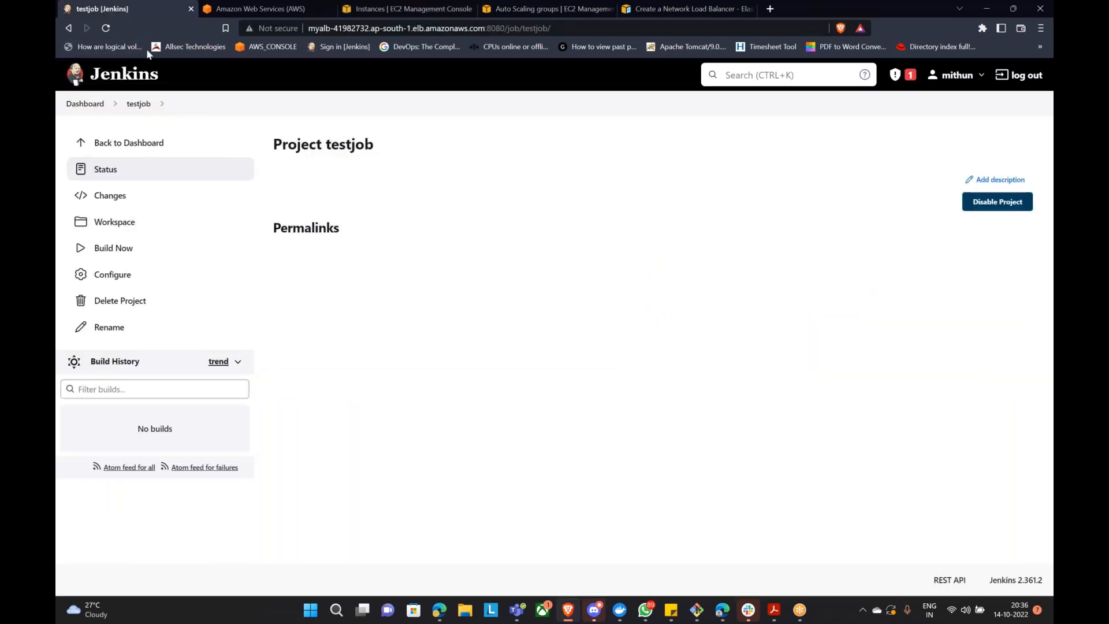
Step: Reload the Jenkins testjob page via myalb, getting 503 Service Temporarily Unavailable
click(105, 28)
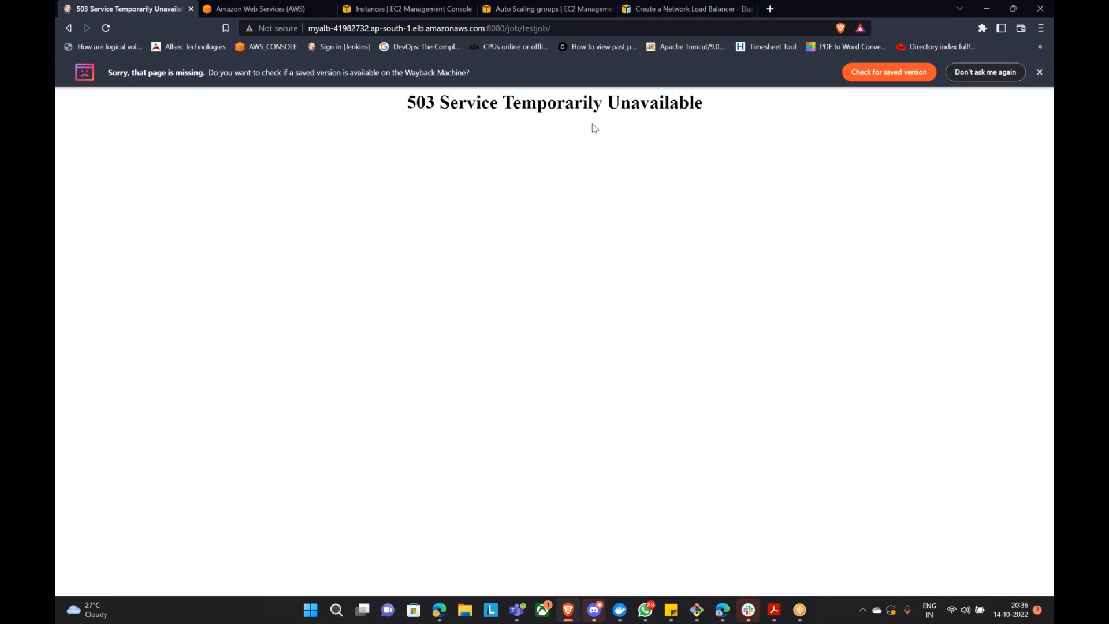
click(106, 29)
Step: Refresh the EC2 Instances list and select the newly launched ASG-Instance
click(410, 9)
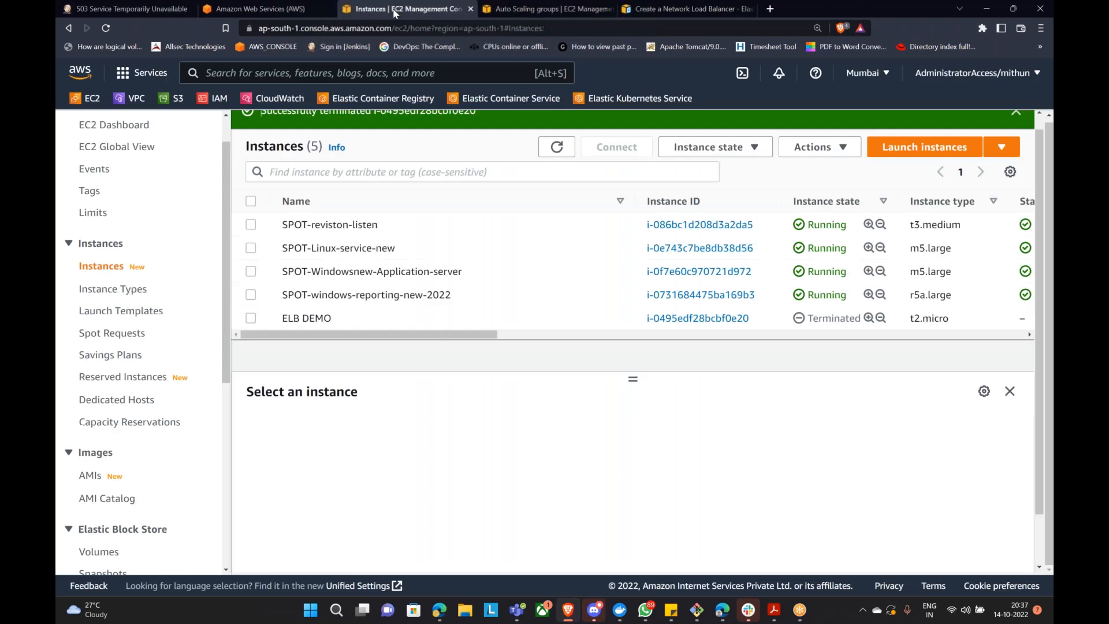
click(560, 155)
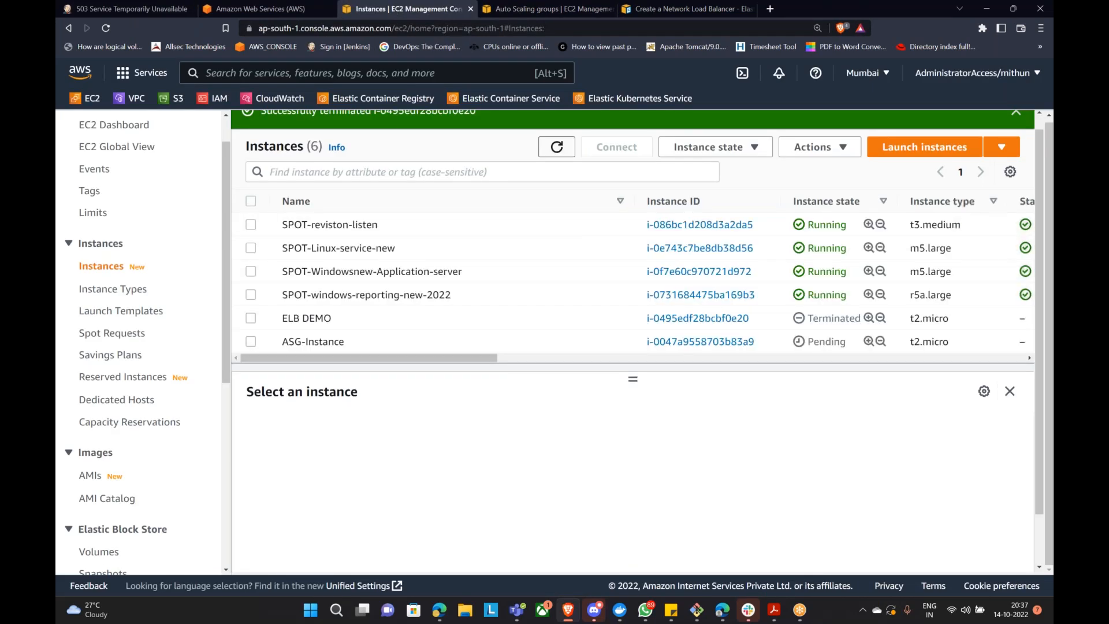
scroll(280, 289, down, 1)
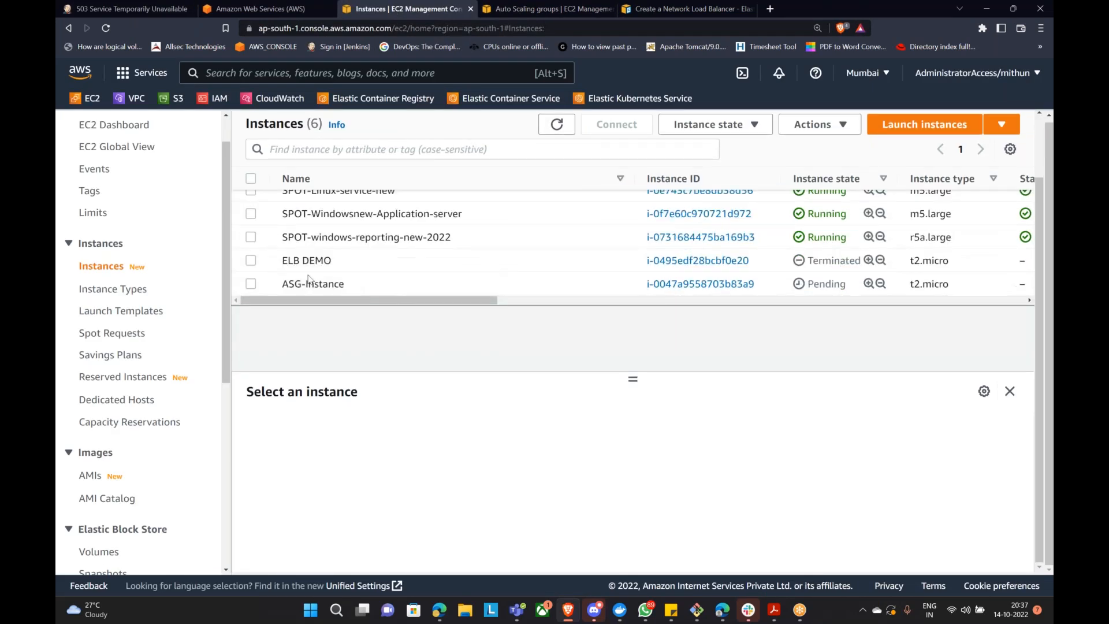
drag(280, 289, 347, 286)
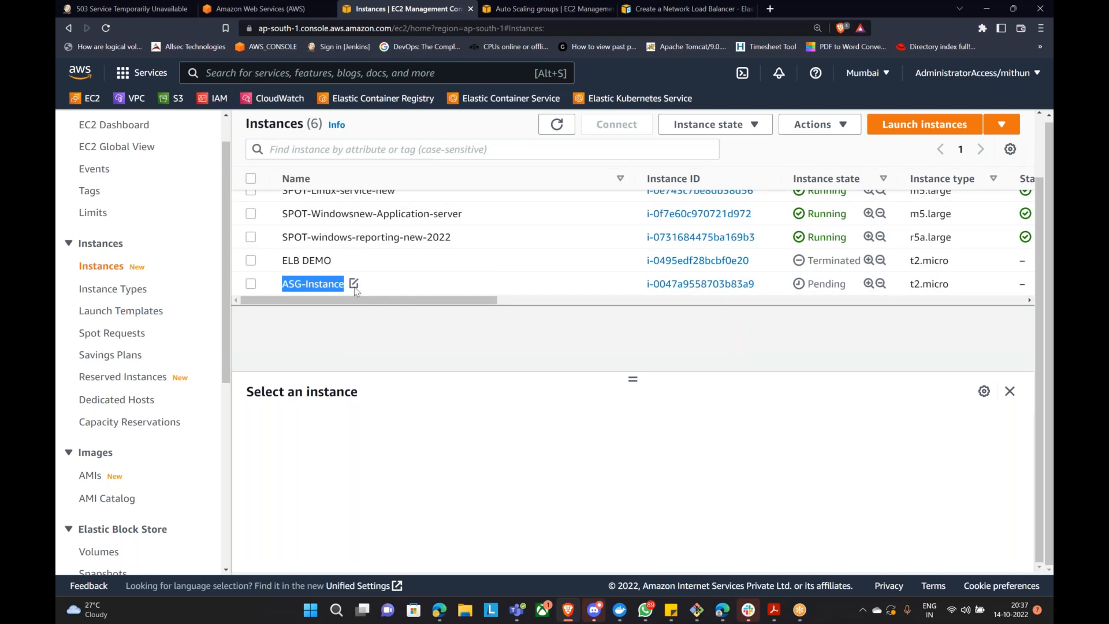
click(355, 291)
scroll(131, 508, down, 6)
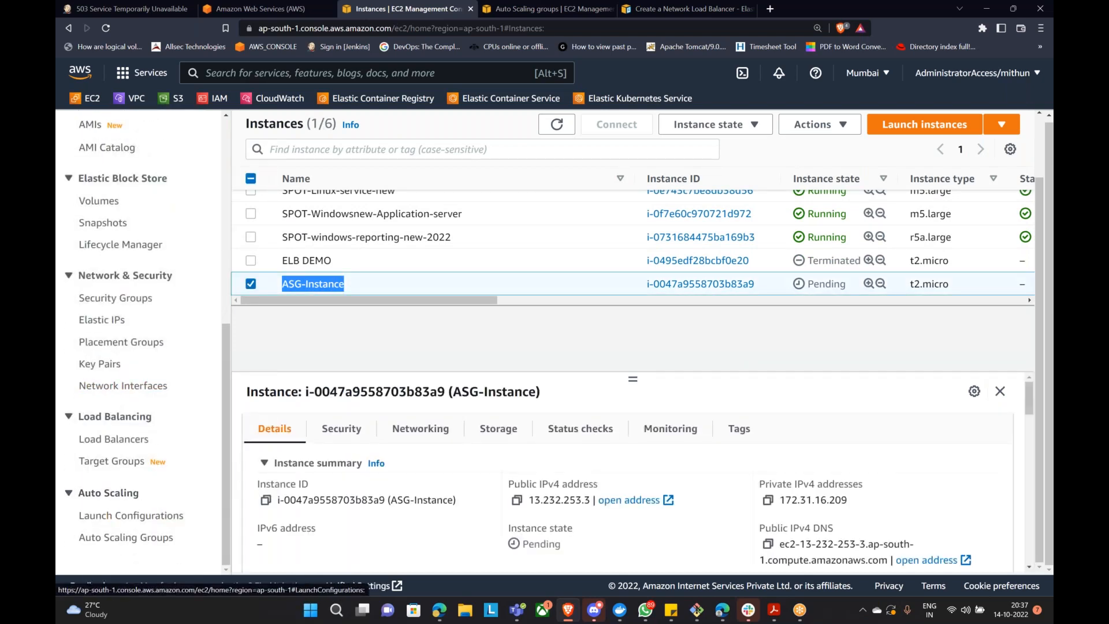
Step: Scroll Jenkins-ASG details to its Load balancing section listing the jenkins target group
click(107, 537)
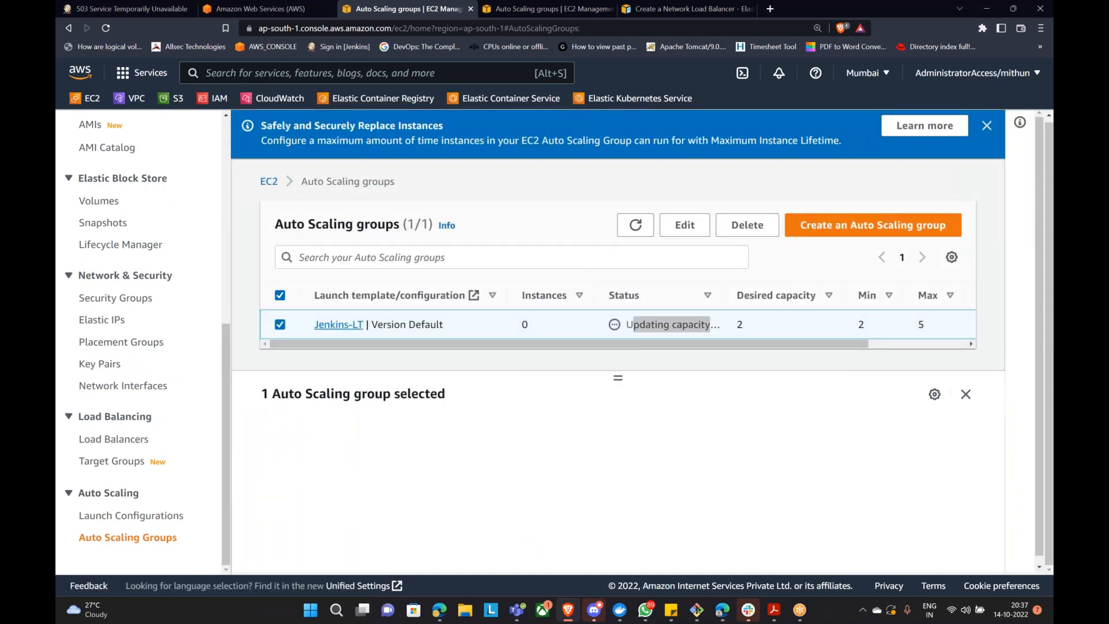
click(338, 324)
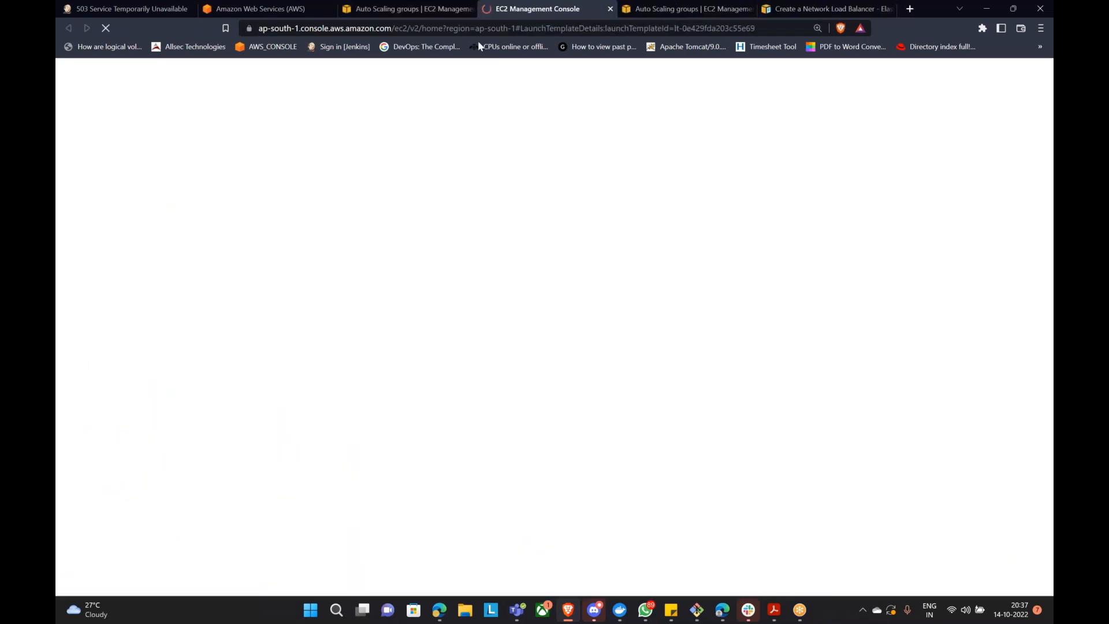
click(610, 8)
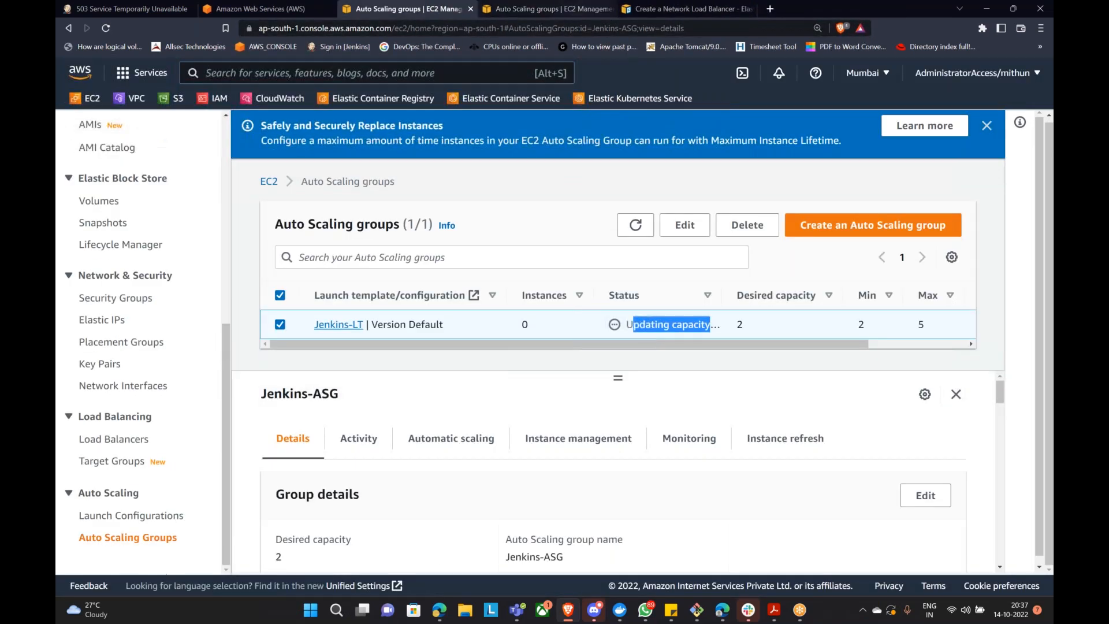
scroll(429, 347, down, 1)
scroll(462, 404, down, 3)
scroll(485, 393, up, 3)
scroll(485, 393, up, 1)
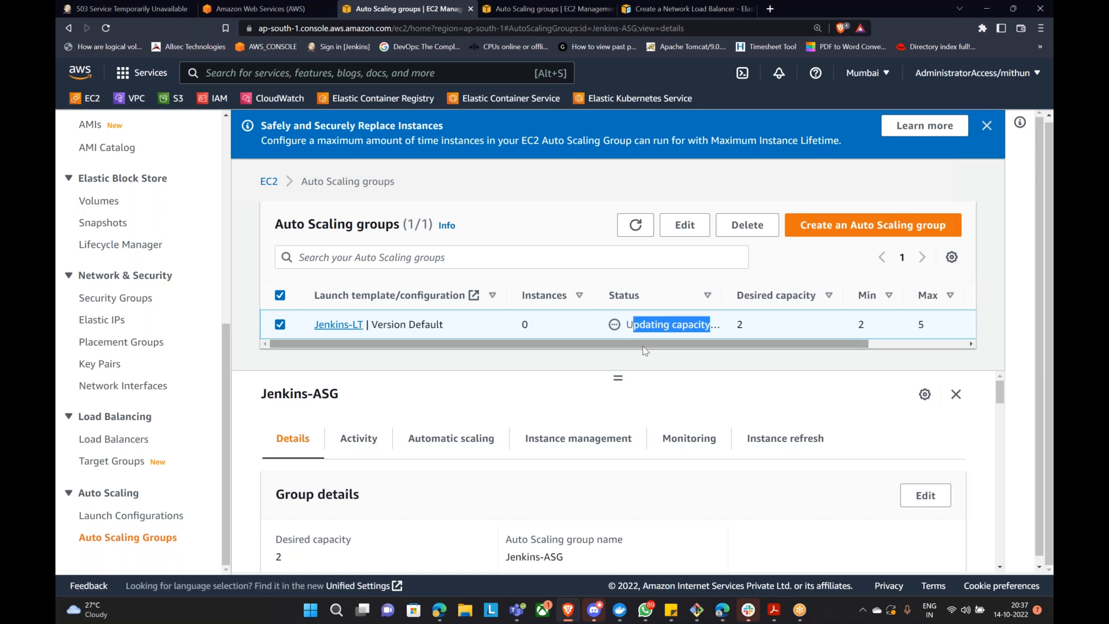
scroll(642, 350, down, 1)
scroll(628, 441, down, 3)
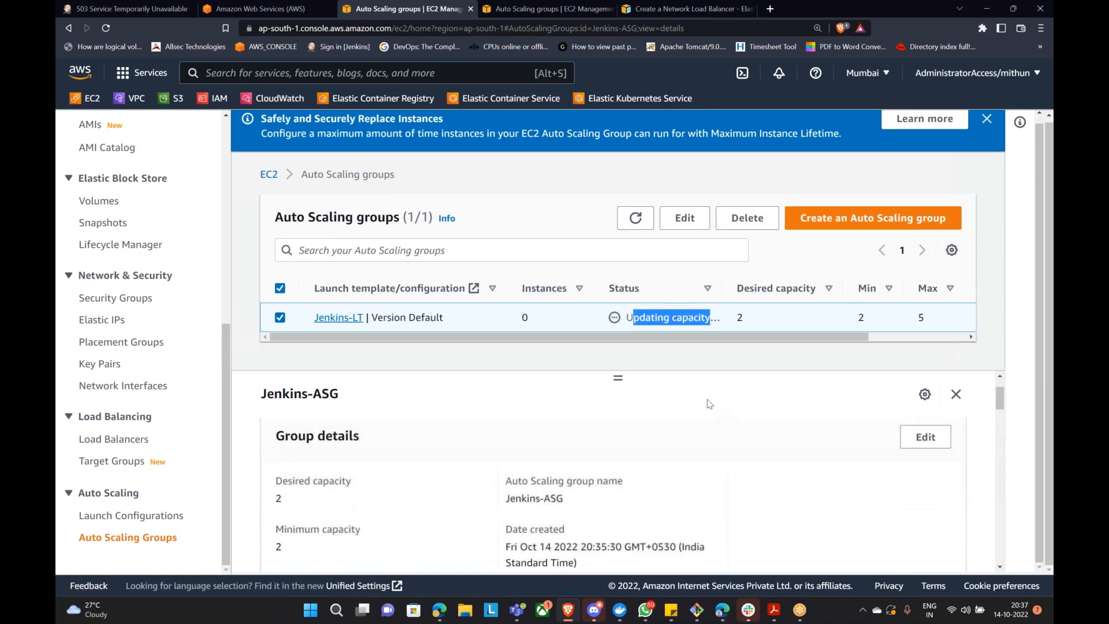
scroll(666, 427, up, 1)
scroll(665, 428, down, 6)
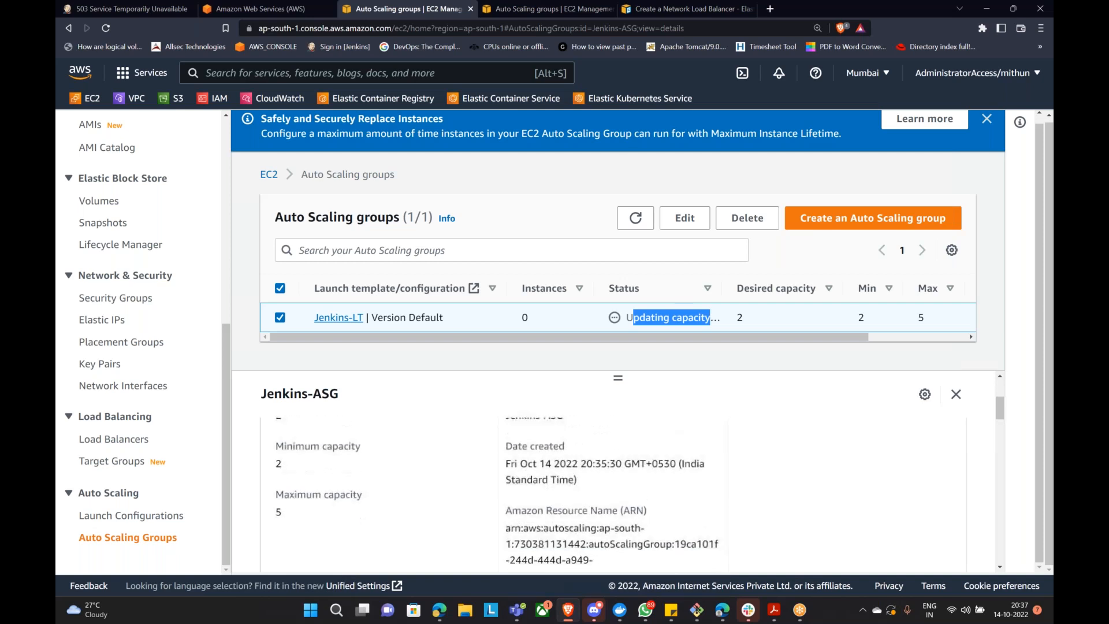
scroll(668, 429, down, 3)
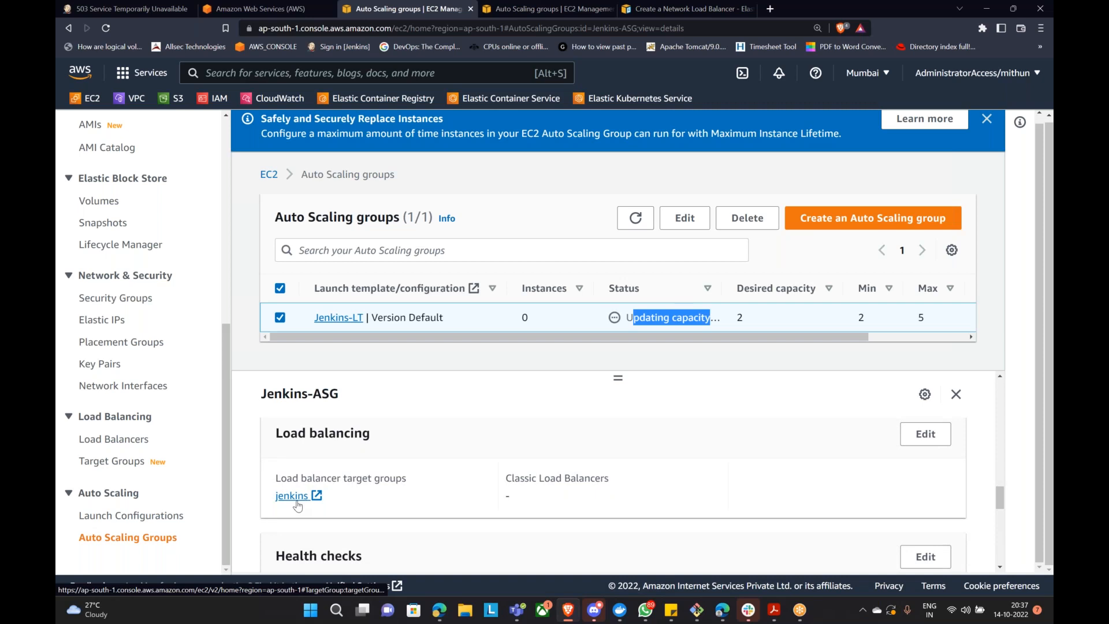
Step: Refresh the jenkins target group's targets to see ASG-Instance registering in initial health
click(114, 462)
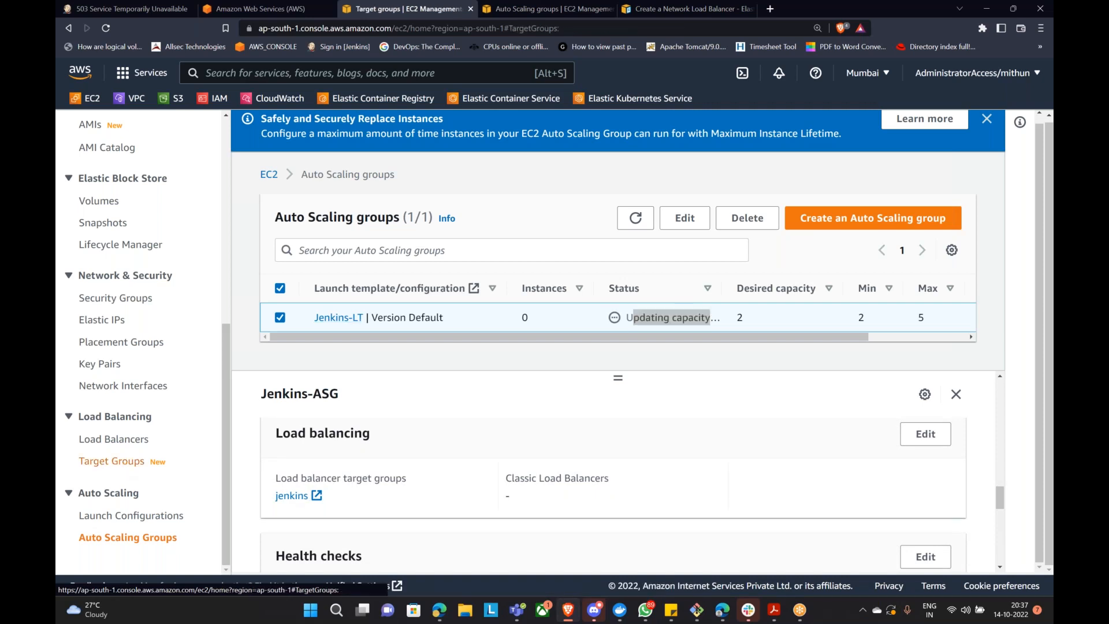
click(327, 340)
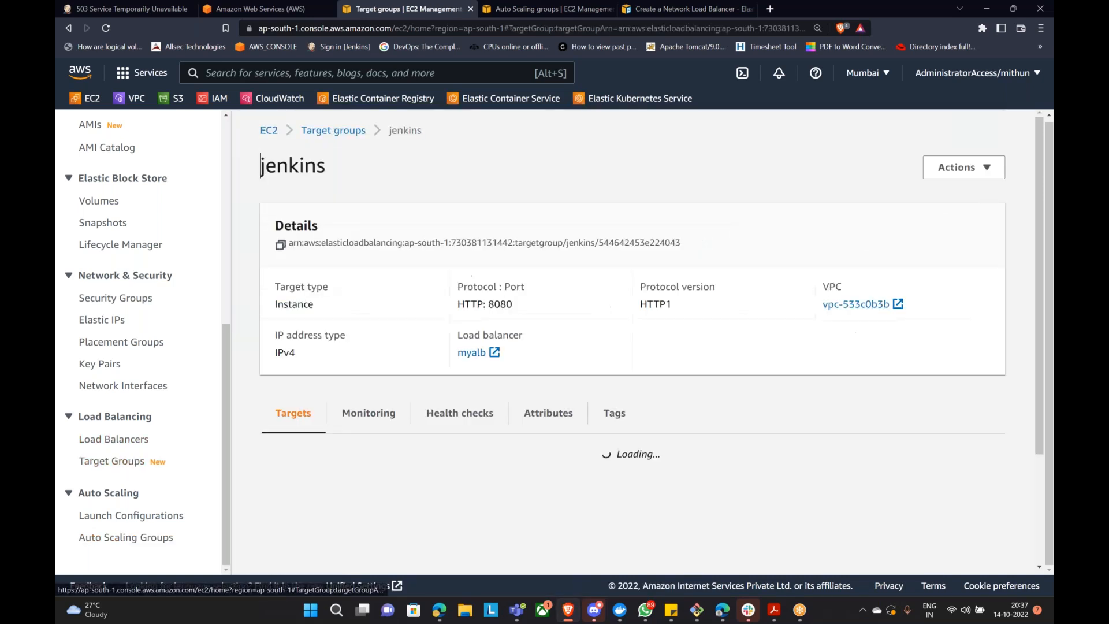
scroll(415, 354, down, 4)
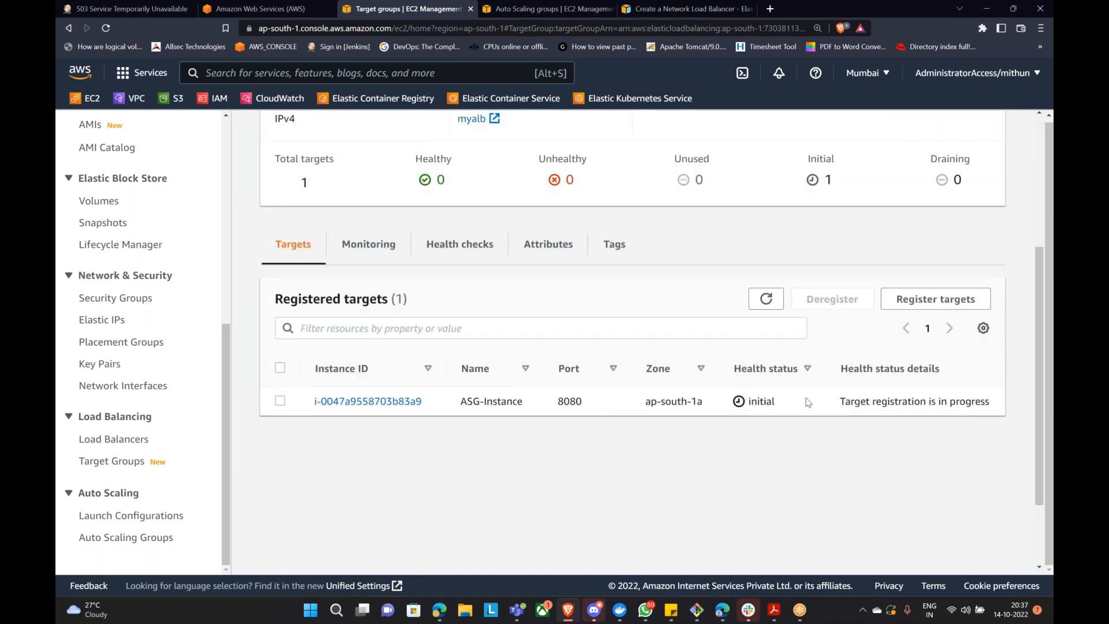
click(763, 307)
scroll(763, 312, up, 4)
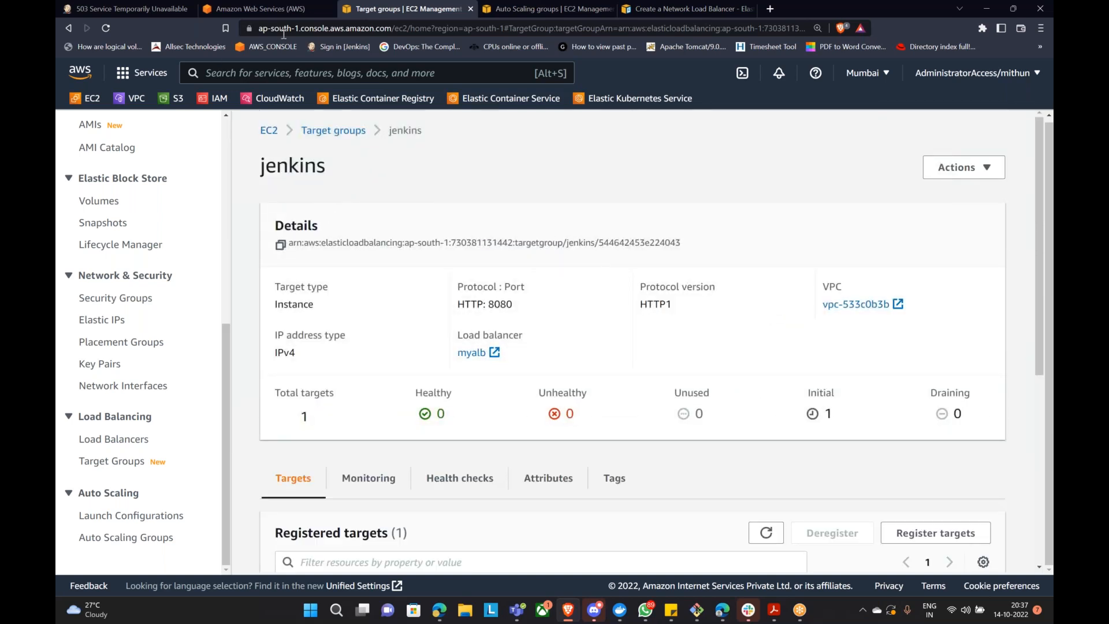
Step: Show myalb's listeners, including the port 8080 rule forwarding to jenkins
click(114, 439)
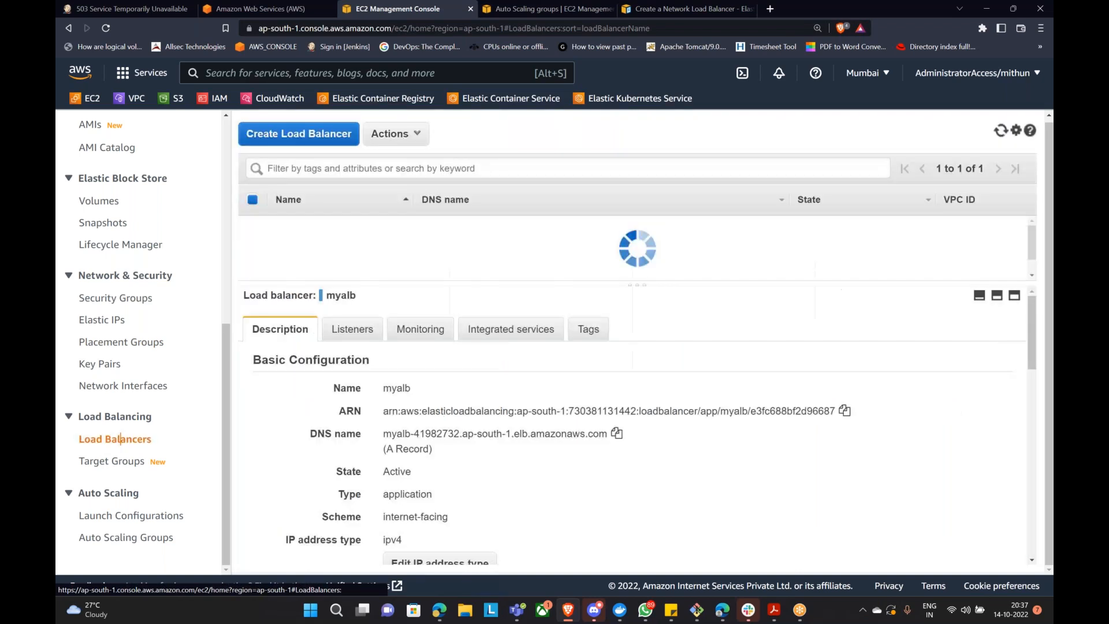
scroll(512, 389, down, 3)
scroll(370, 332, up, 3)
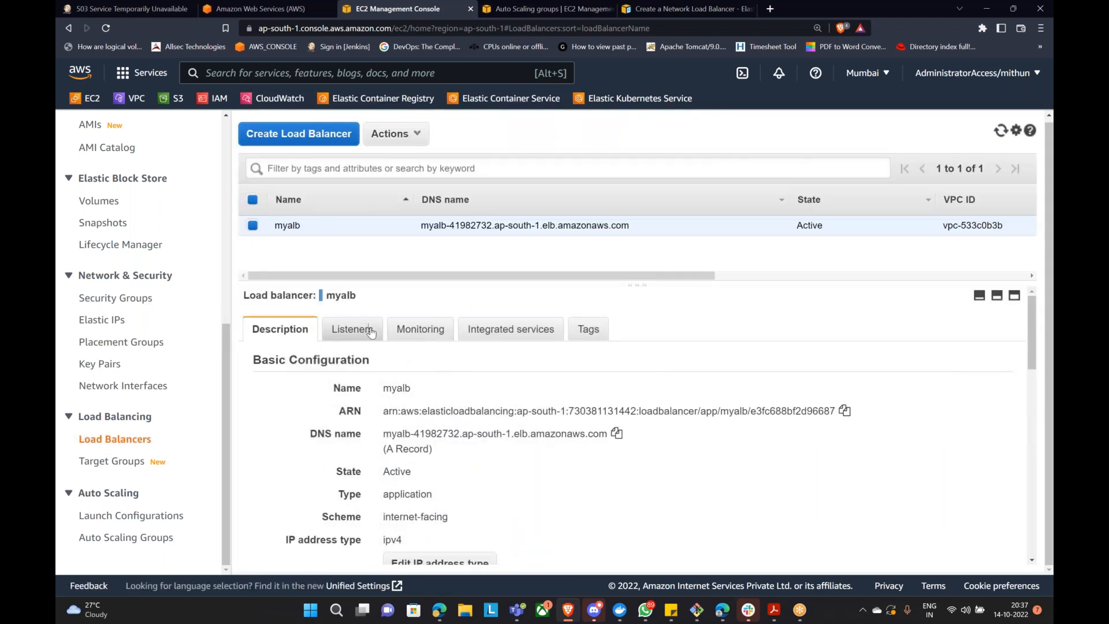
click(371, 334)
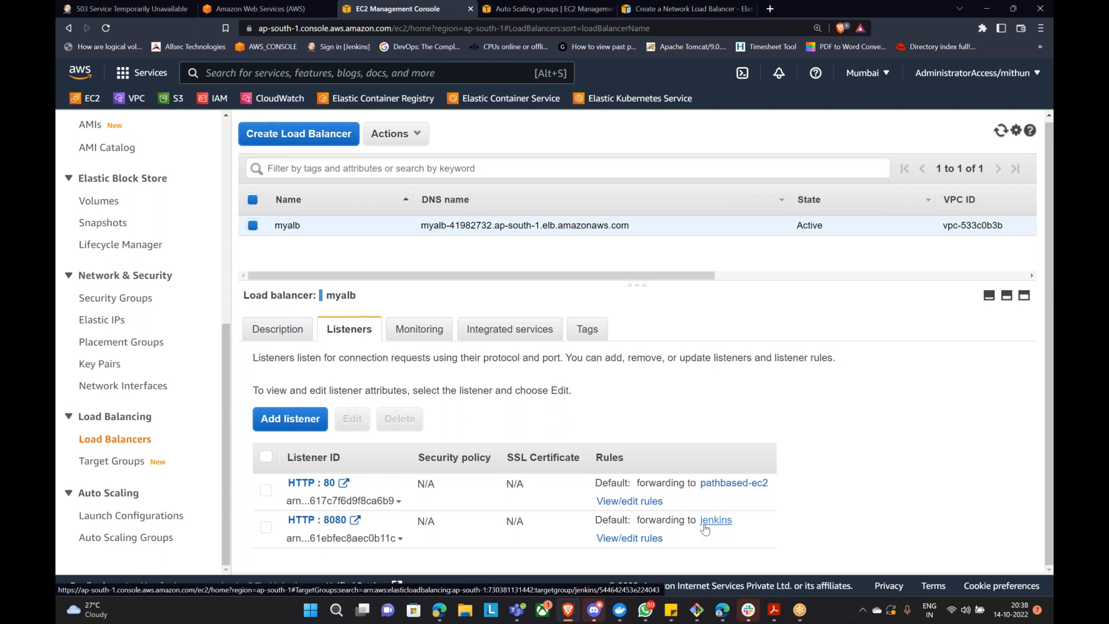
Step: Reload the 503 myalb tab until the Jenkins sign-in page appears, then submit the username and password
click(126, 10)
click(107, 29)
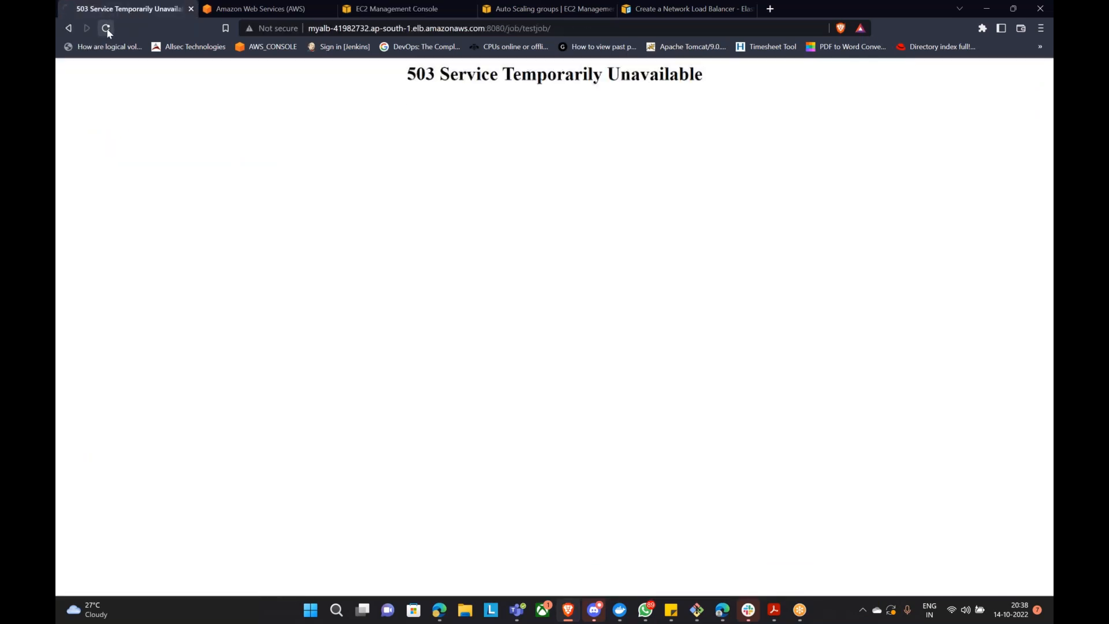
click(106, 28)
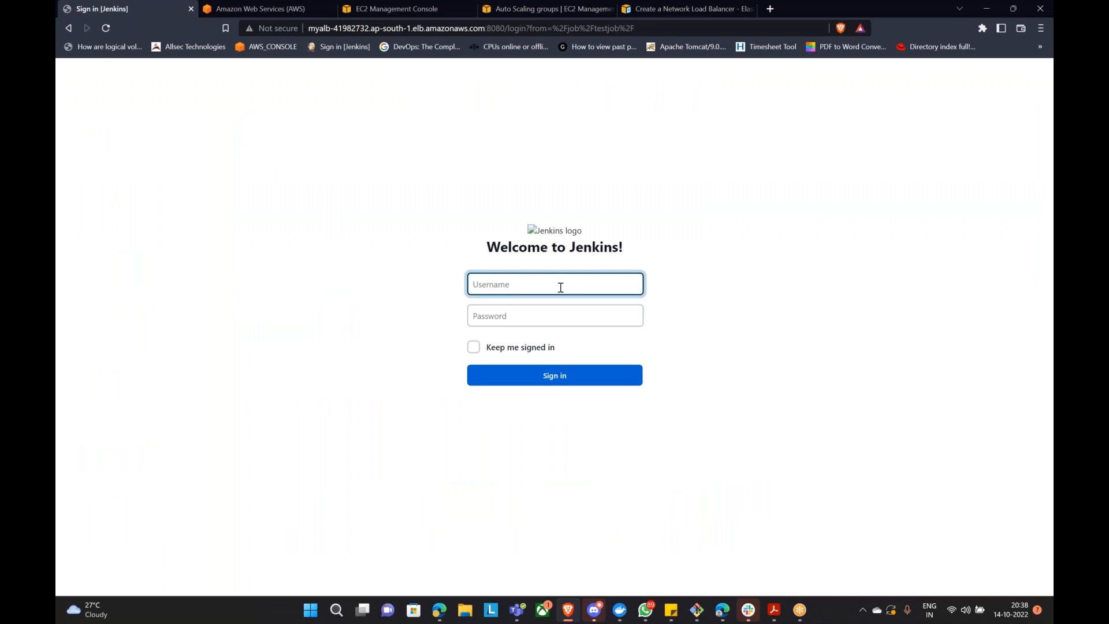
click(597, 237)
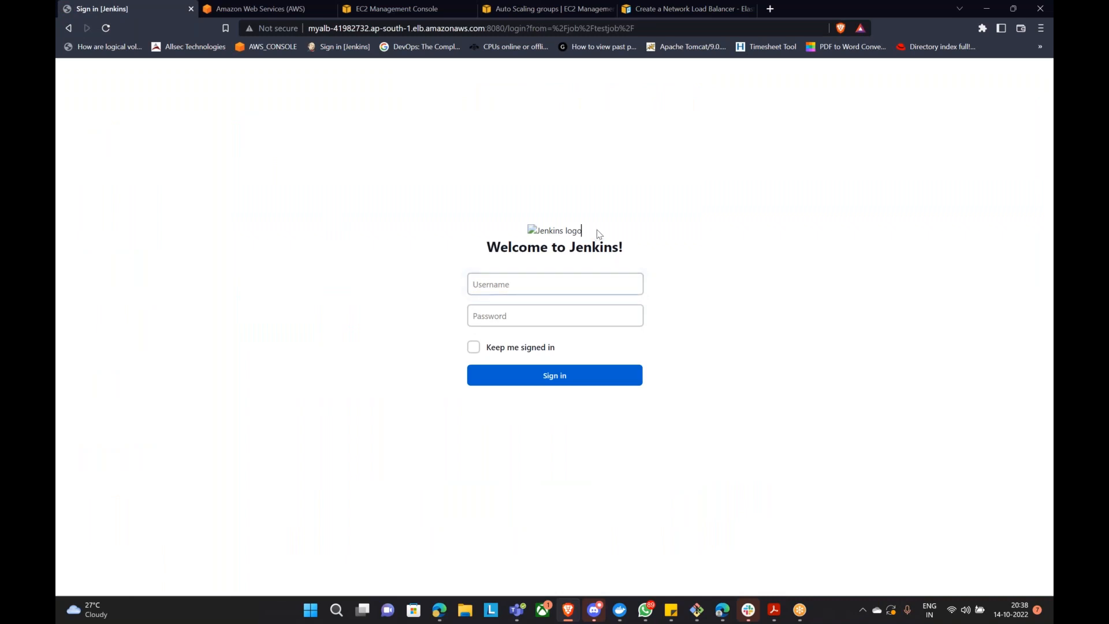
click(106, 29)
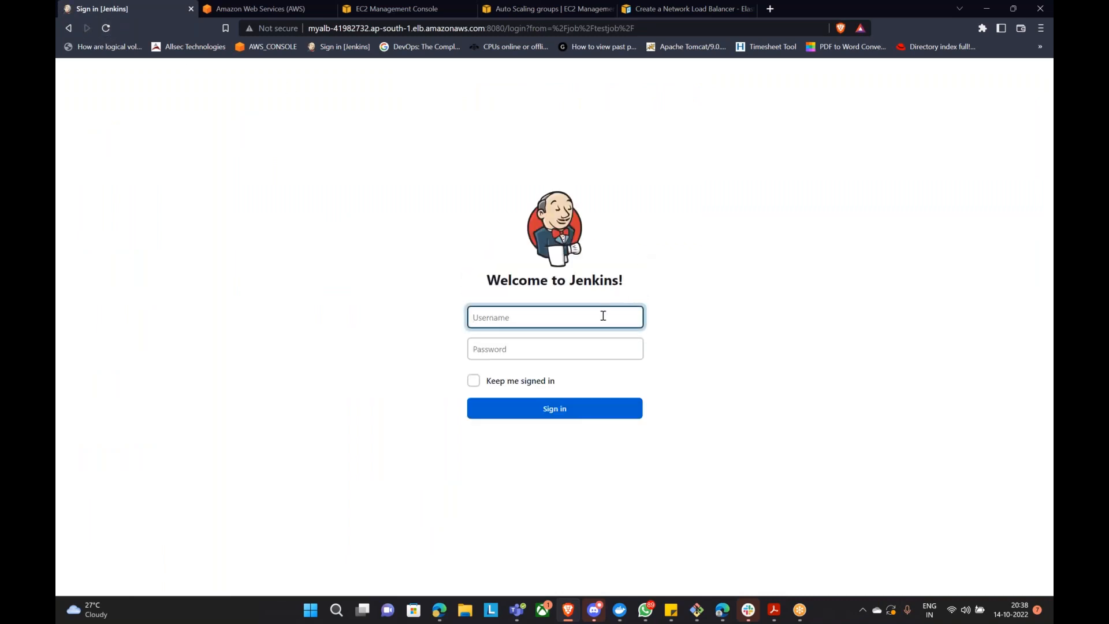
text(mit)
text(•••)
key(Return)
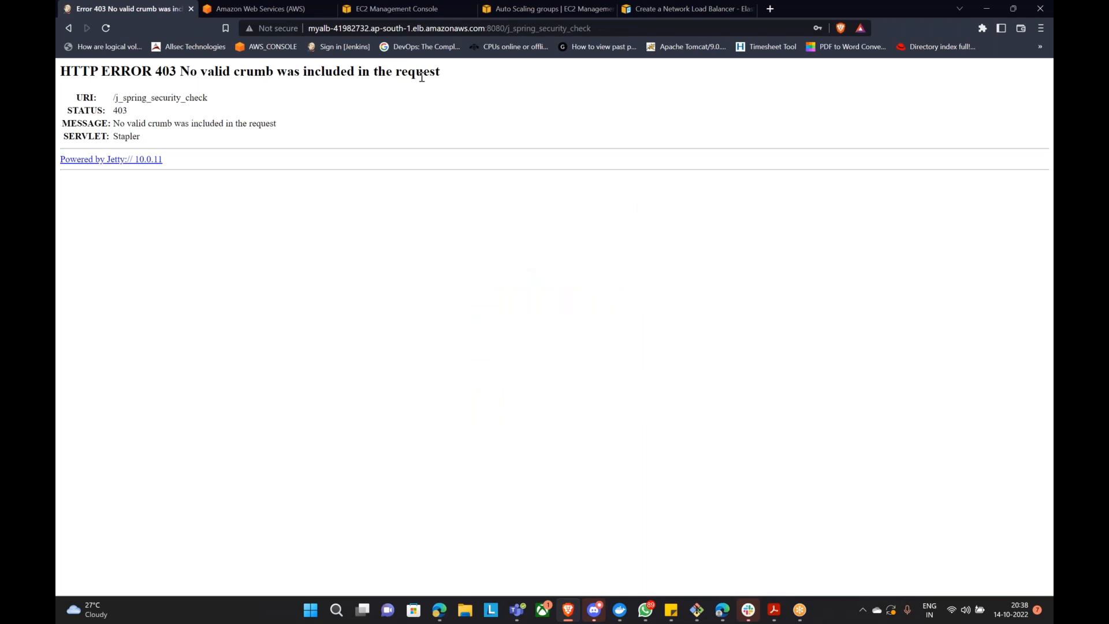
Step: After the 403 crumb error, reload the page and sign in again with the username and password
click(106, 28)
click(615, 116)
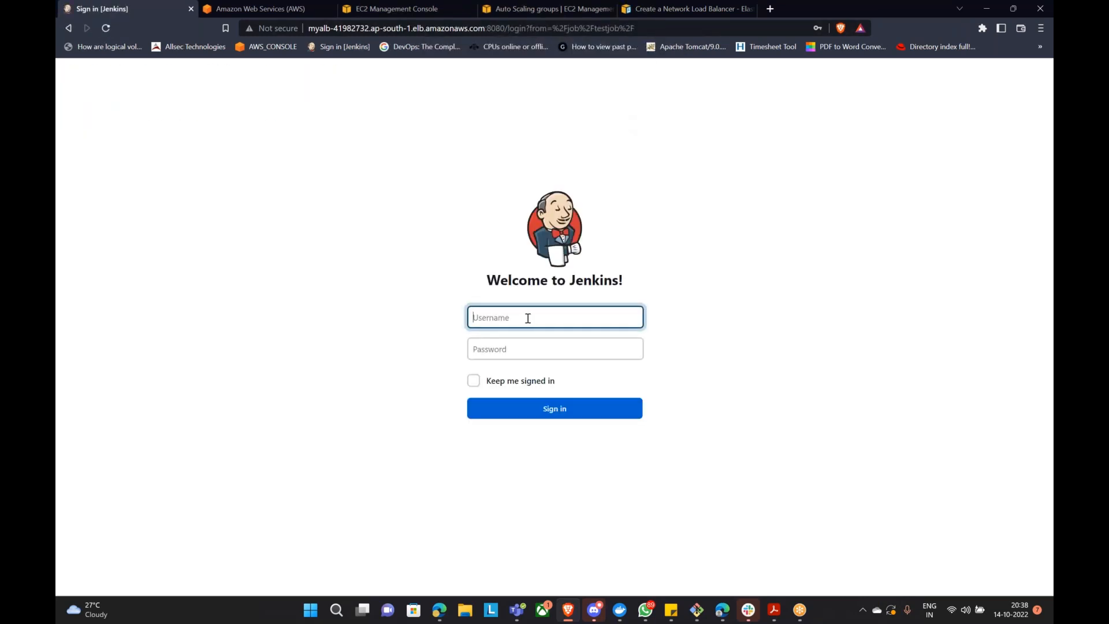
text(mithun)
key(Tab)
text(***)
key(Return)
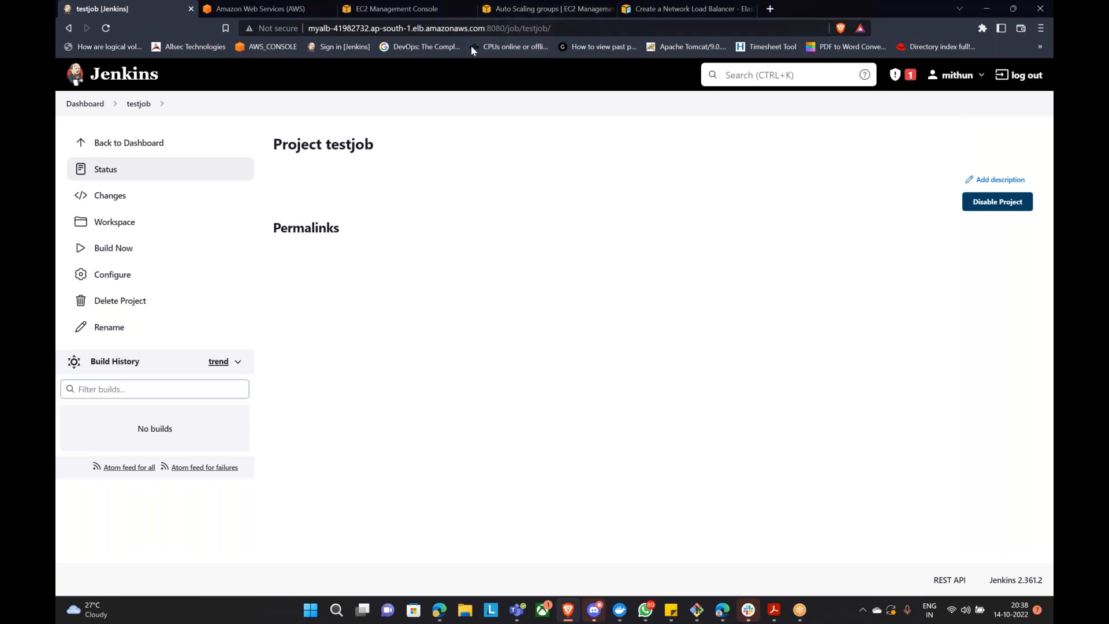
Step: Dismiss the notification banners and refresh the Auto Scaling groups list to see the new instance count
click(527, 12)
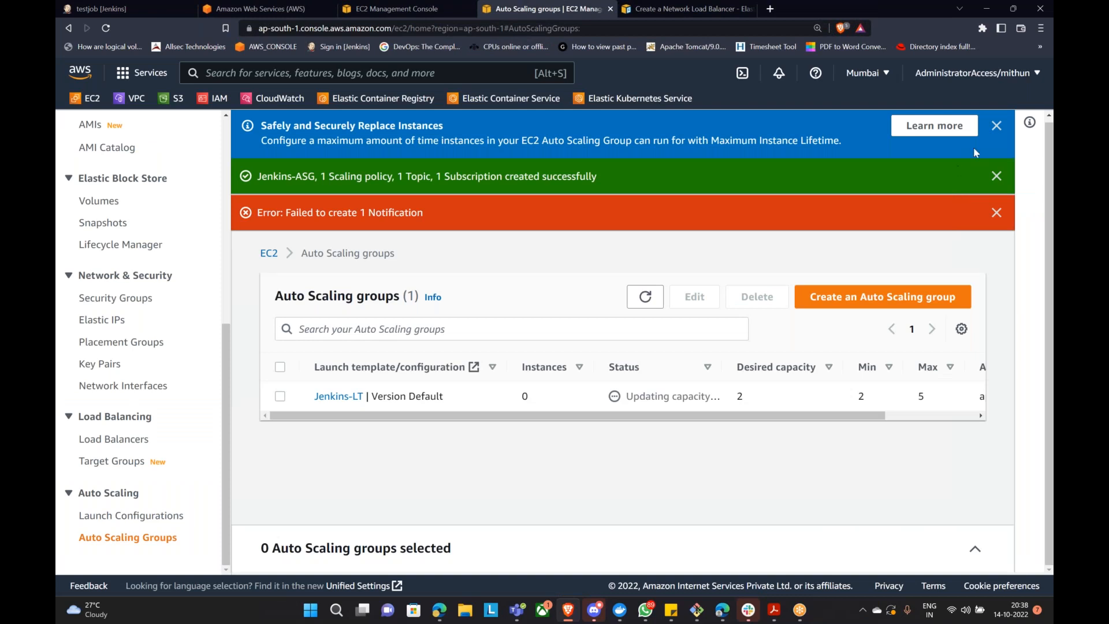
click(994, 127)
click(995, 127)
click(994, 126)
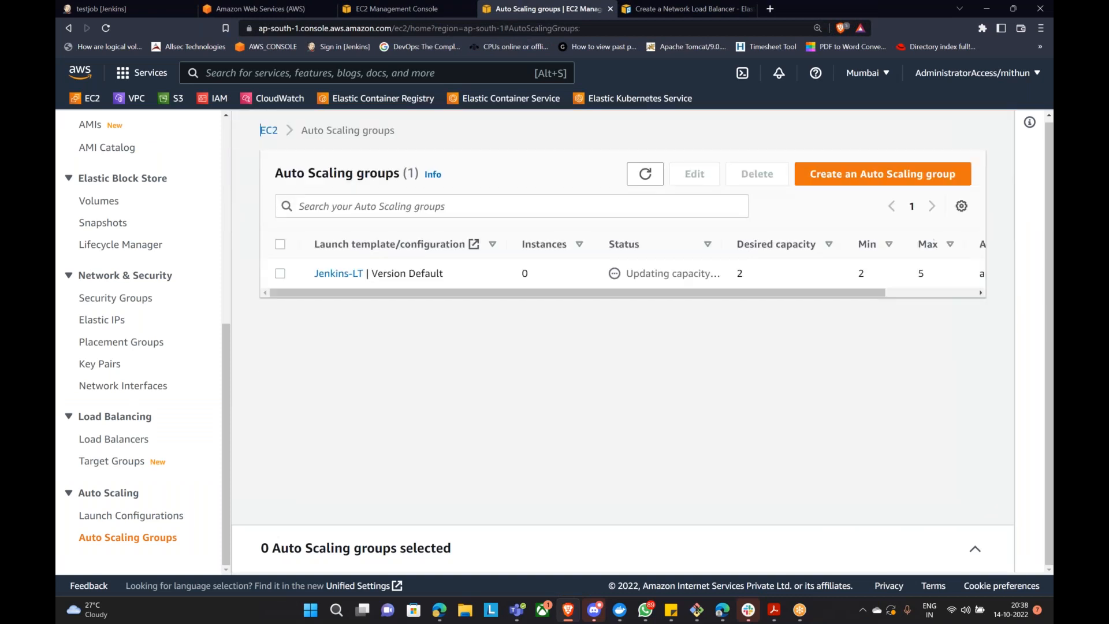
click(645, 173)
click(645, 174)
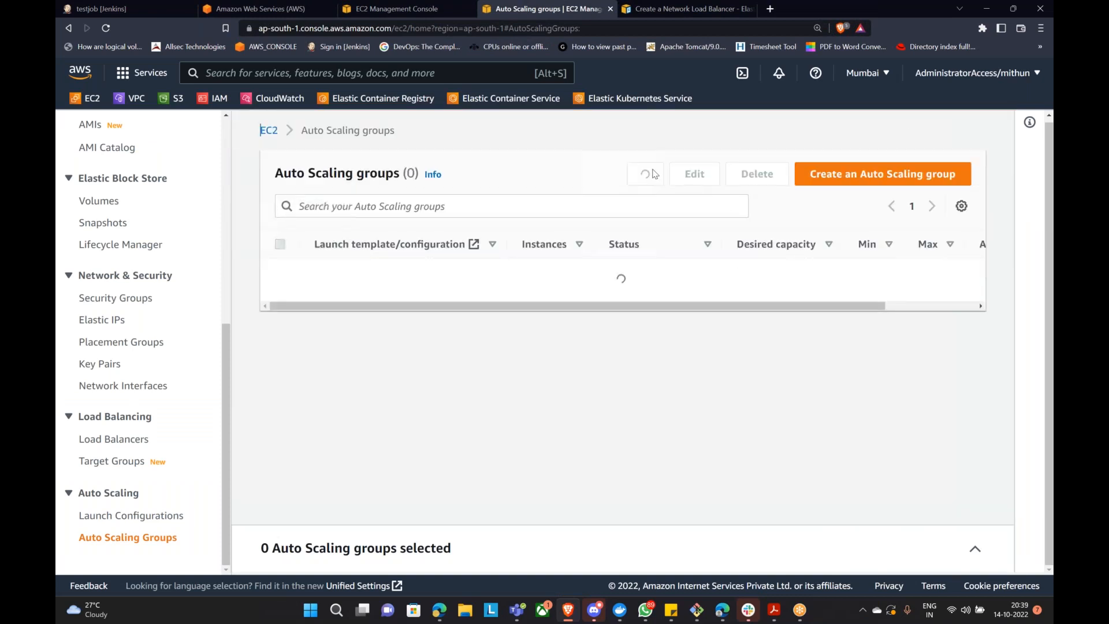
click(381, 8)
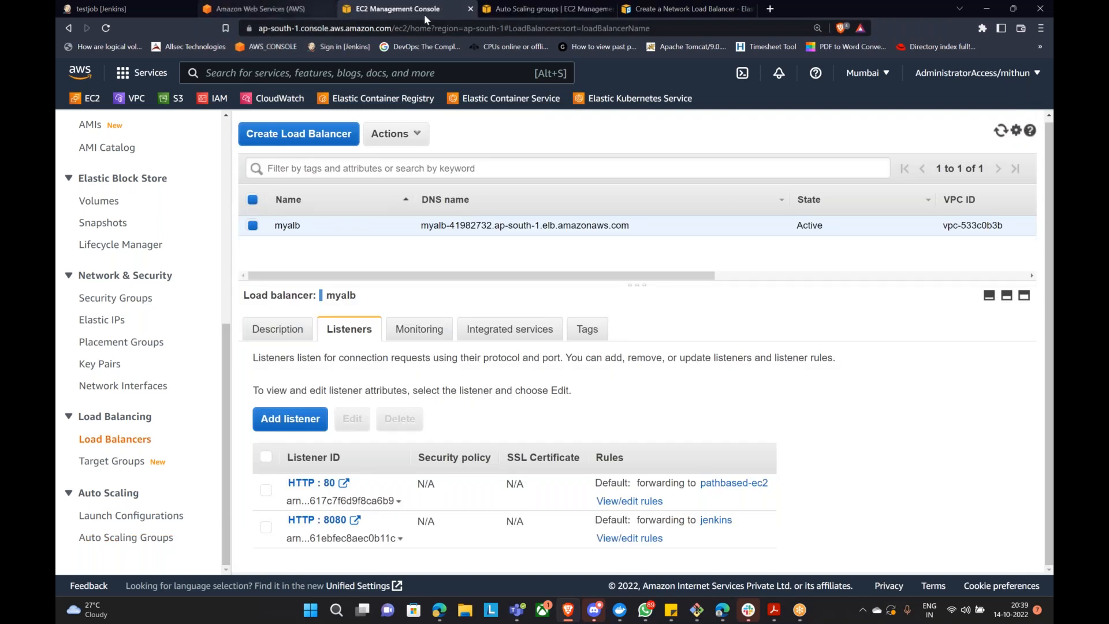
click(530, 7)
click(633, 180)
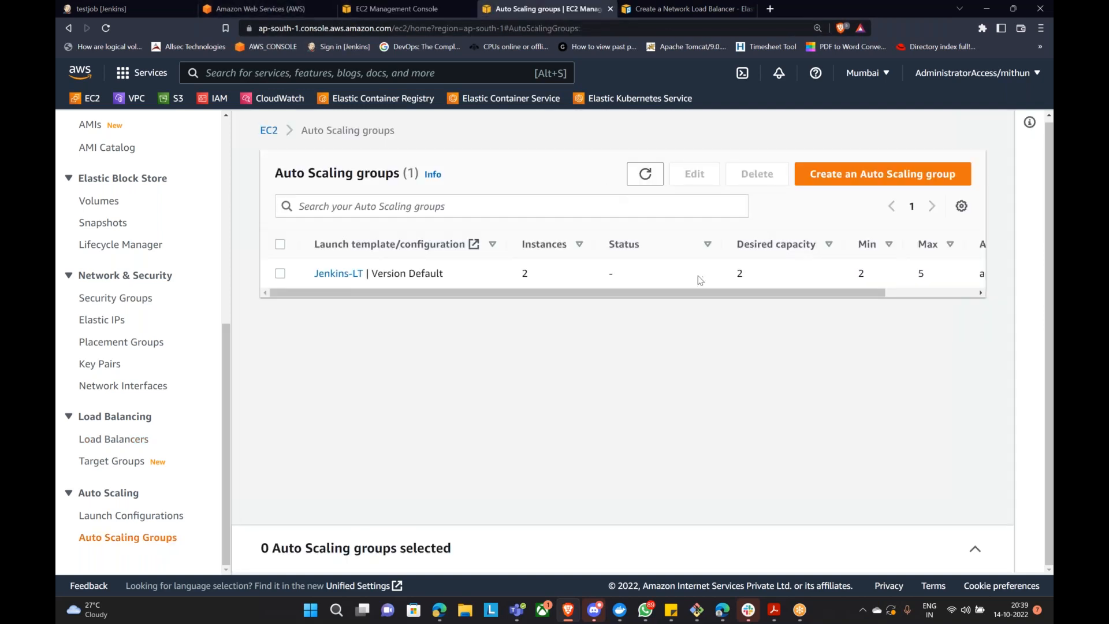
click(339, 274)
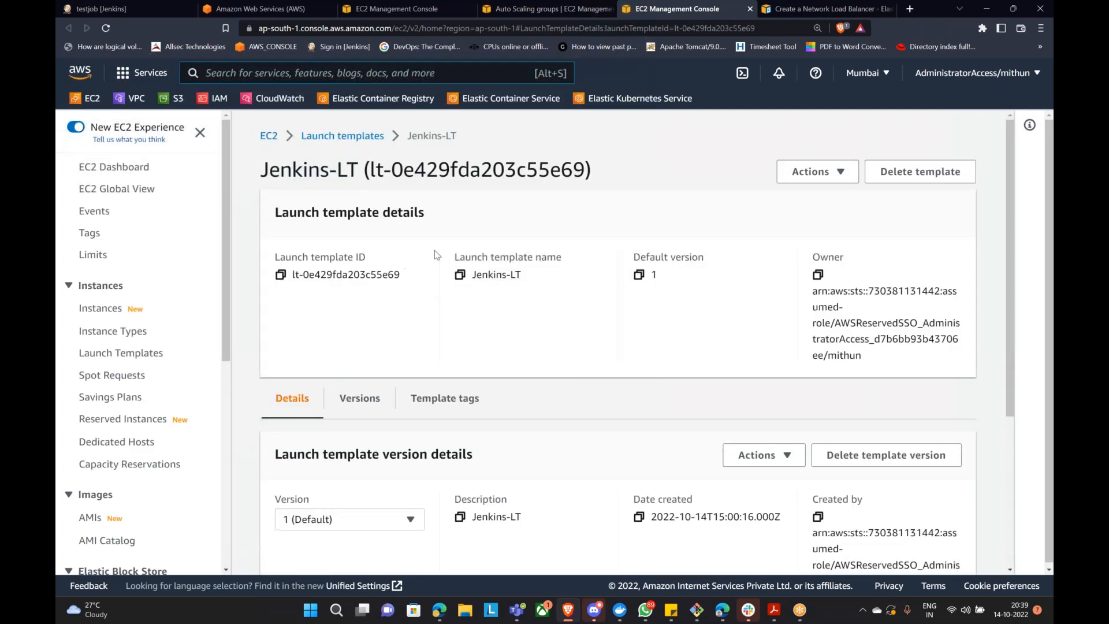
scroll(110, 485, down, 6)
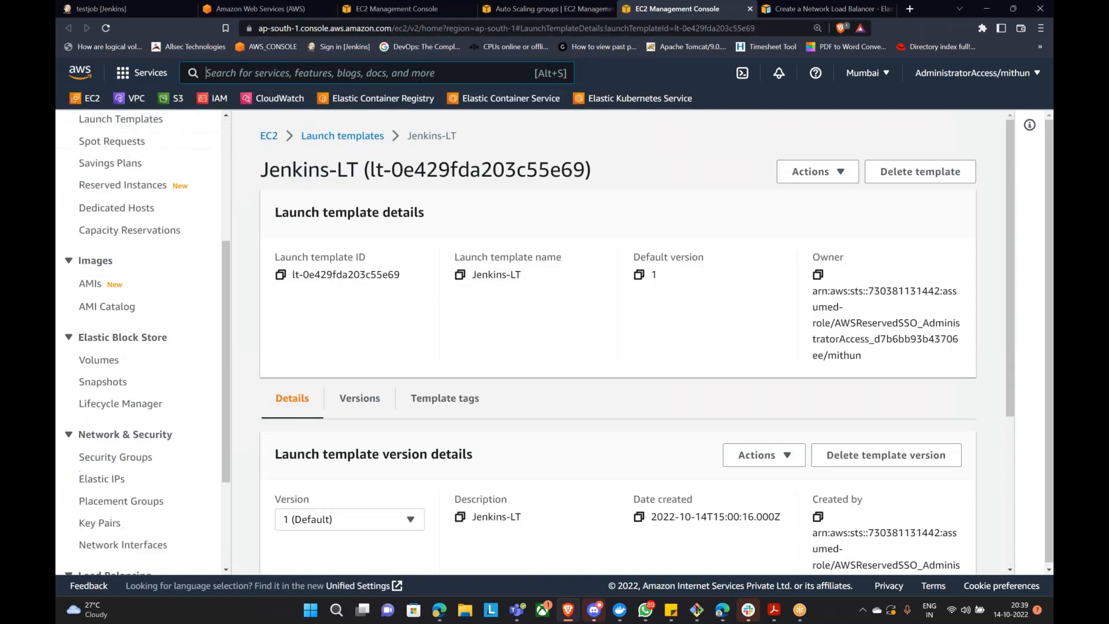
Step: Open the jenkins target group and refresh Registered targets, which shows both targets unhealthy
click(118, 505)
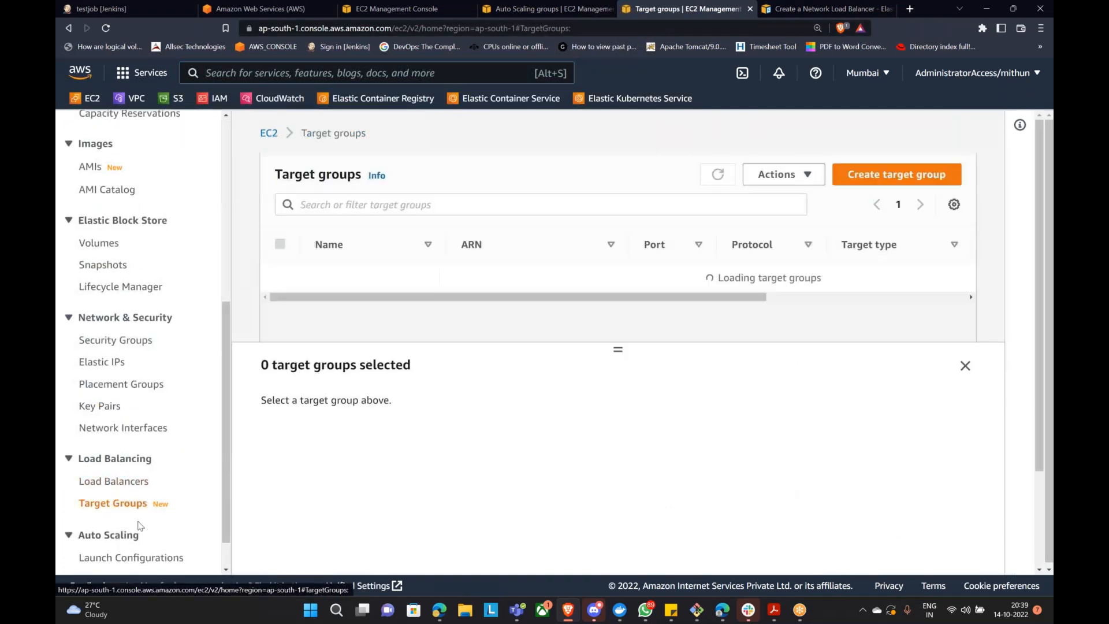
click(331, 337)
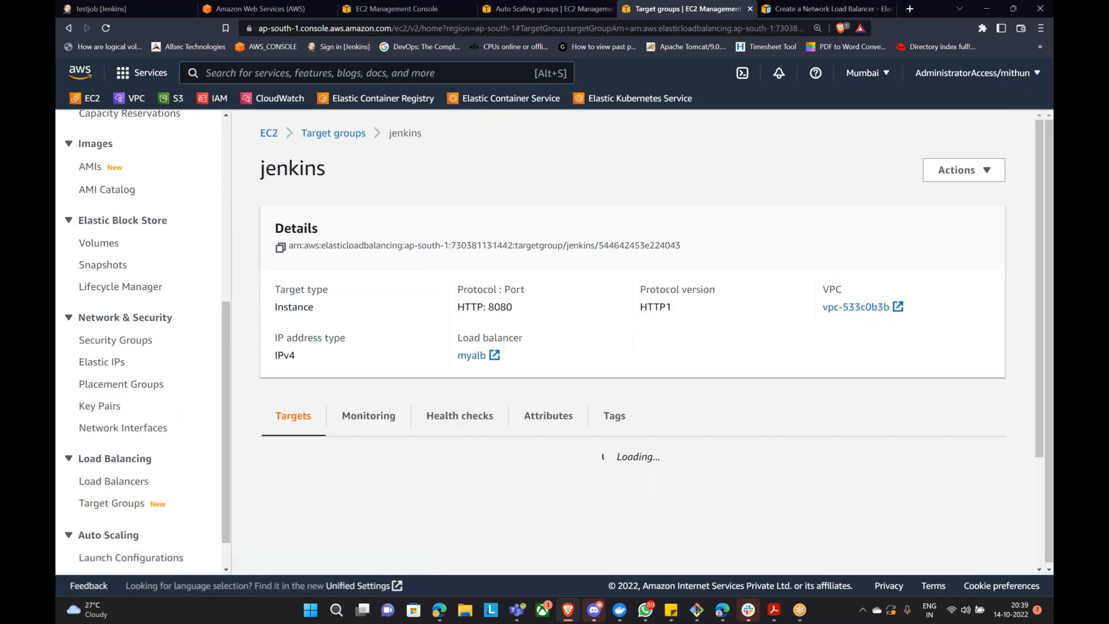
scroll(433, 391, down, 5)
click(765, 301)
mouse_move(731, 422)
mouse_down()
mouse_move(794, 425)
mouse_move(778, 424)
mouse_up()
drag(730, 463, 778, 465)
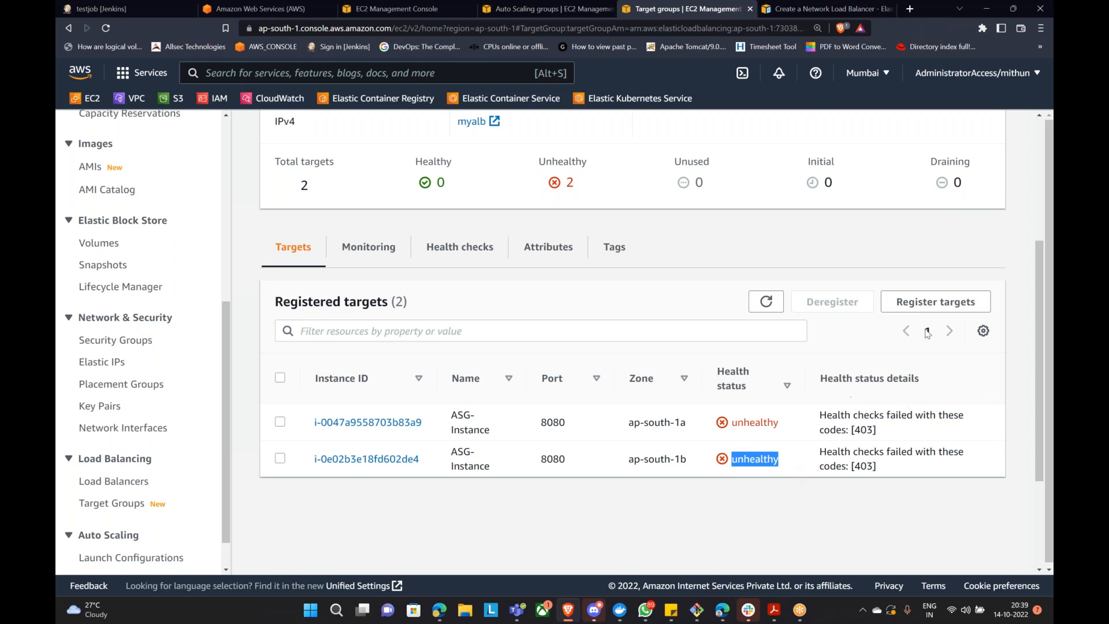
click(91, 9)
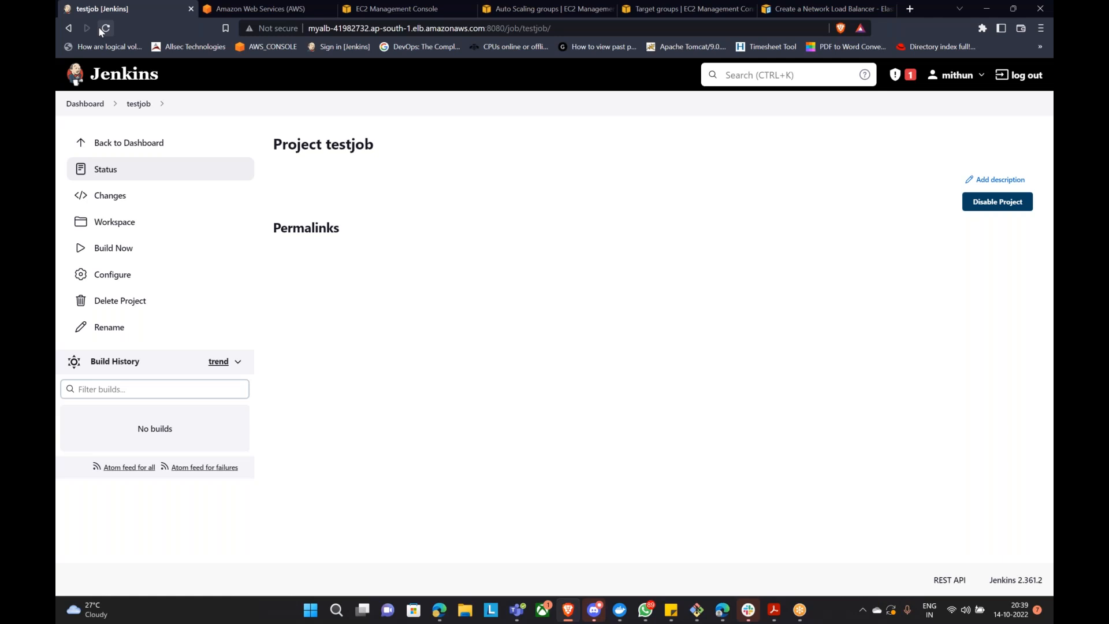
Step: Open the jenkins health check settings for editing, inspect the / path, then cancel unchanged
click(658, 10)
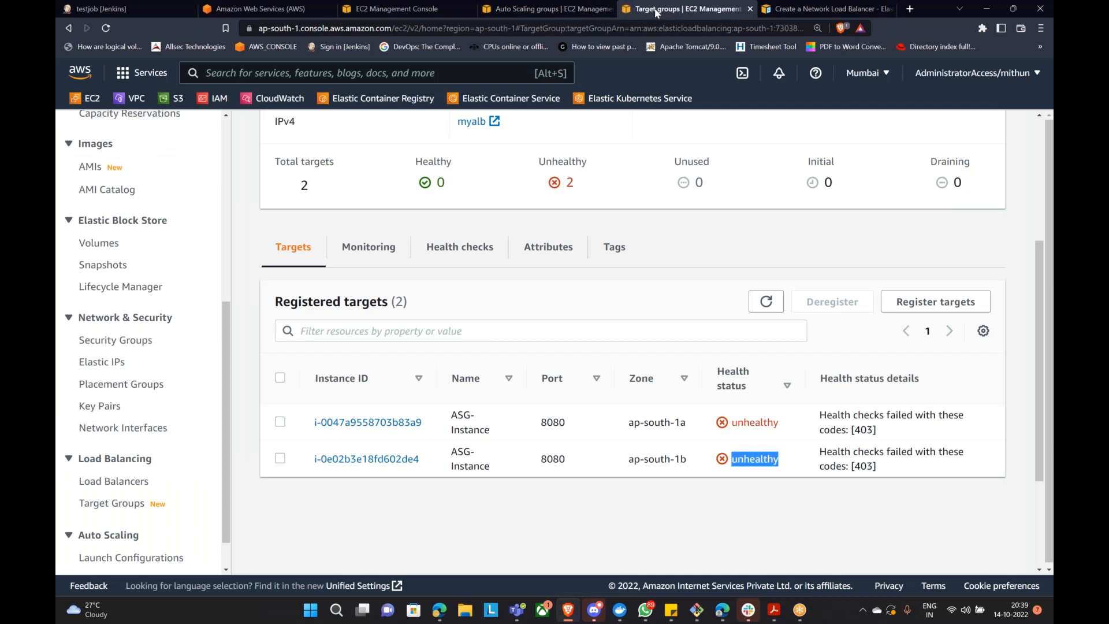
scroll(358, 335, up, 4)
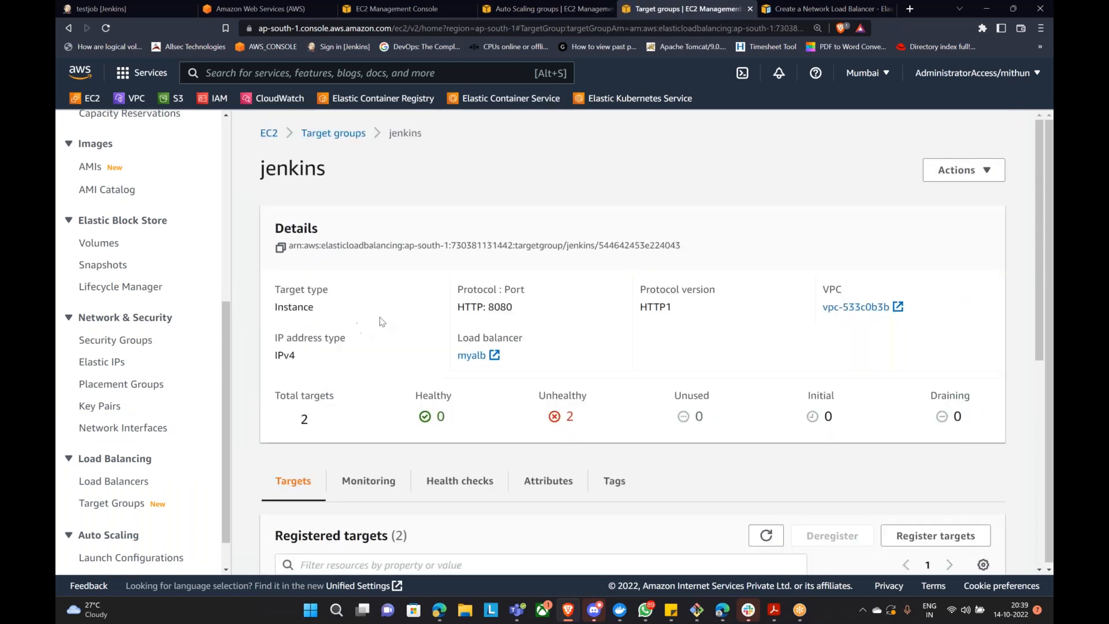
click(441, 494)
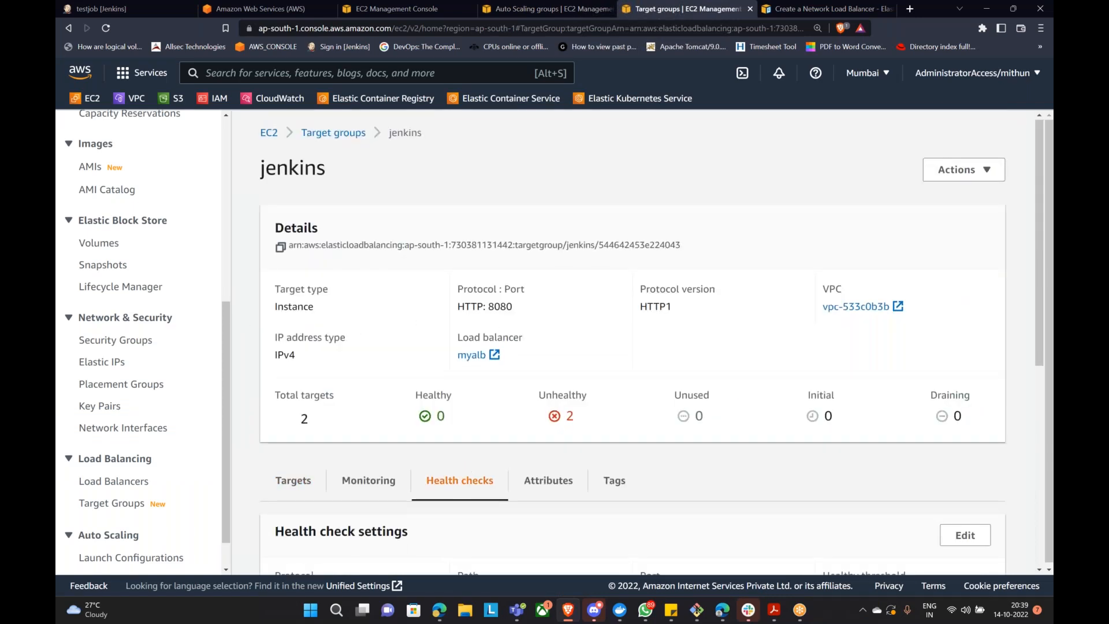
scroll(462, 462, down, 4)
click(965, 301)
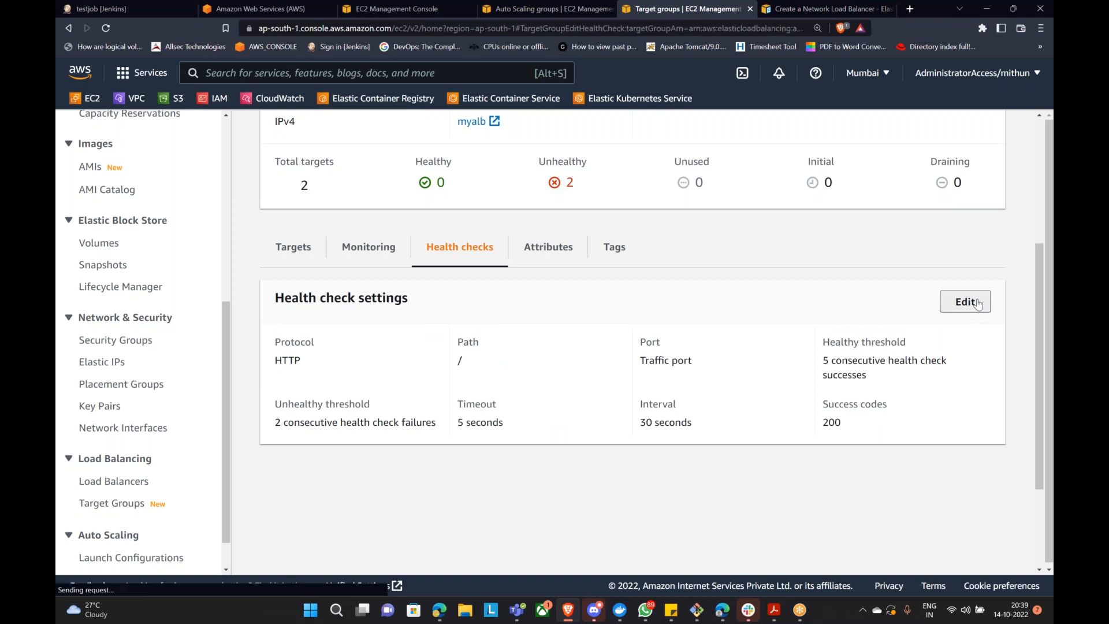
mouse_move(204, 343)
mouse_down()
mouse_move(100, 343)
mouse_move(229, 344)
mouse_up()
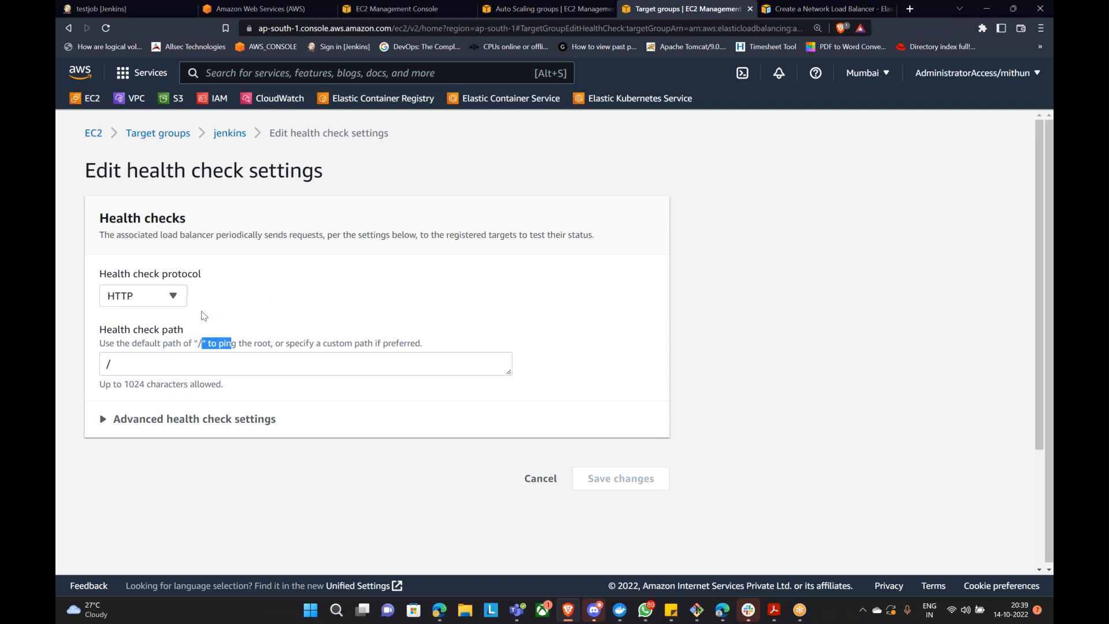
click(163, 370)
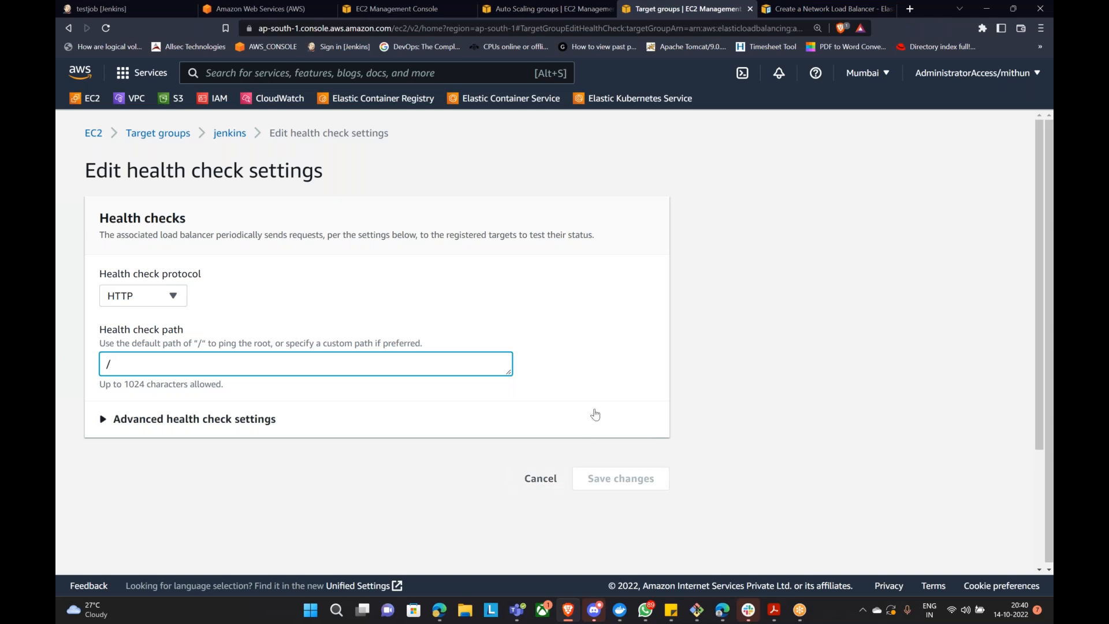
click(538, 478)
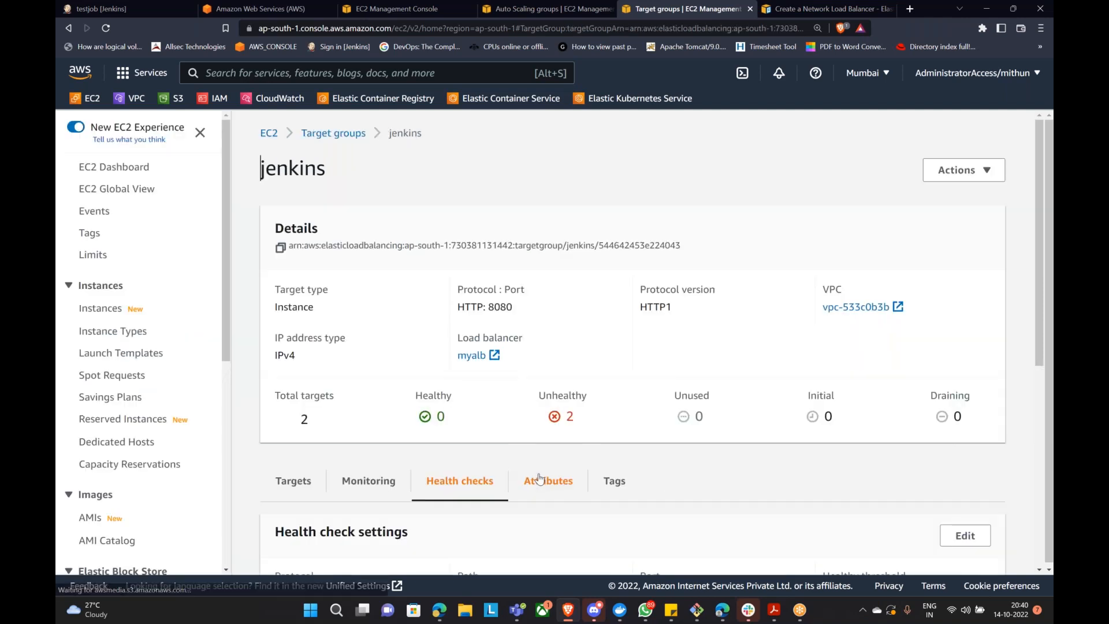
Step: Scroll through the target group page, then reload the Jenkins testjob page through myalb
scroll(613, 447, down, 2)
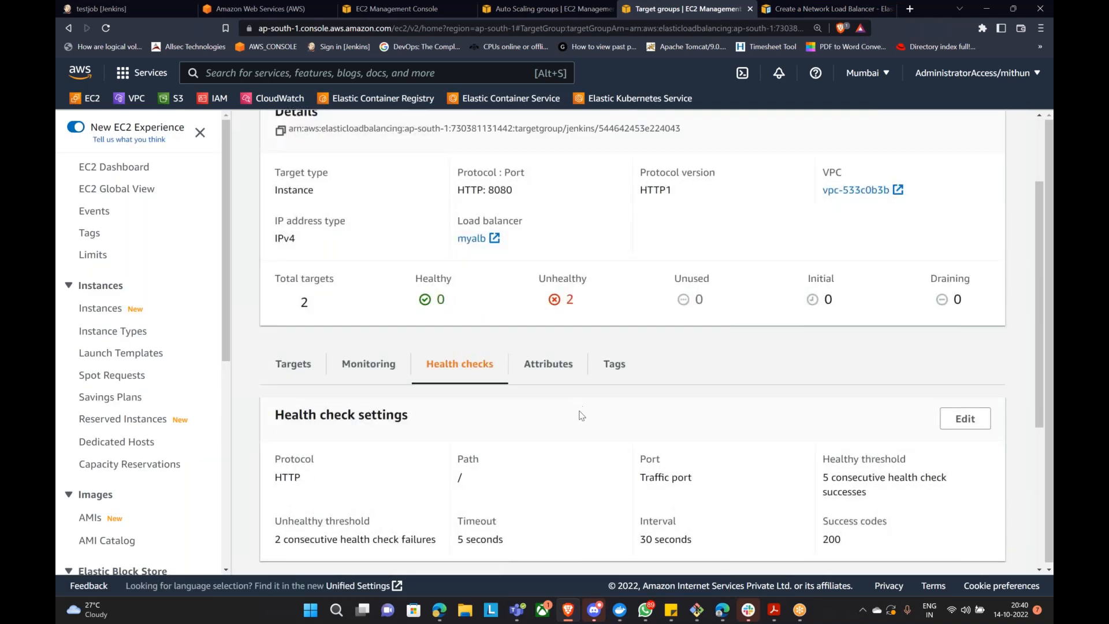
scroll(601, 445, down, 2)
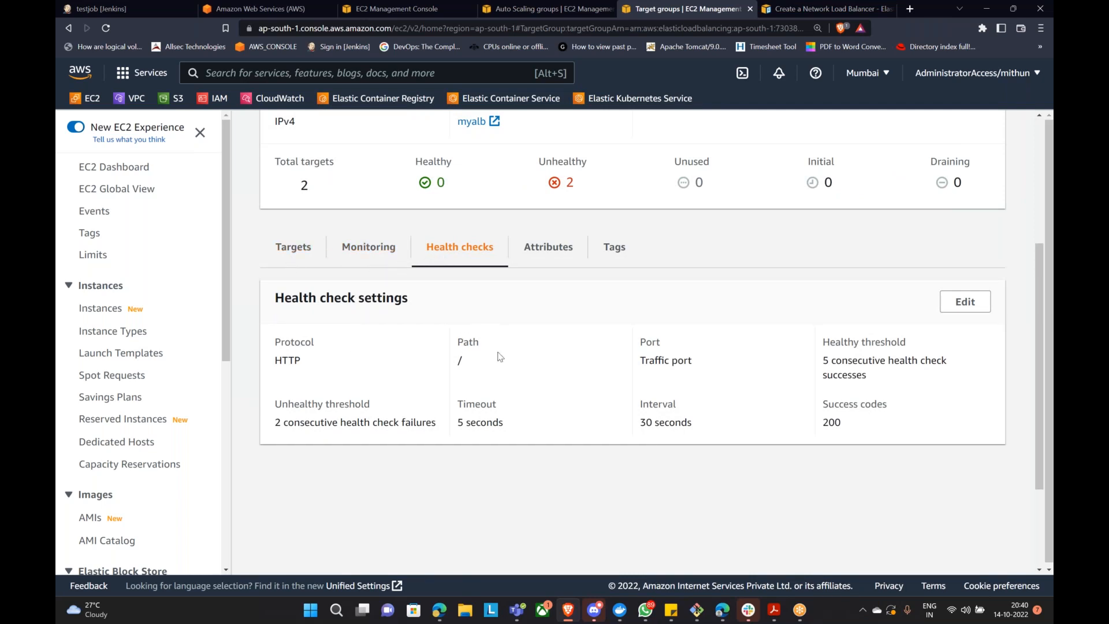
scroll(502, 354, up, 3)
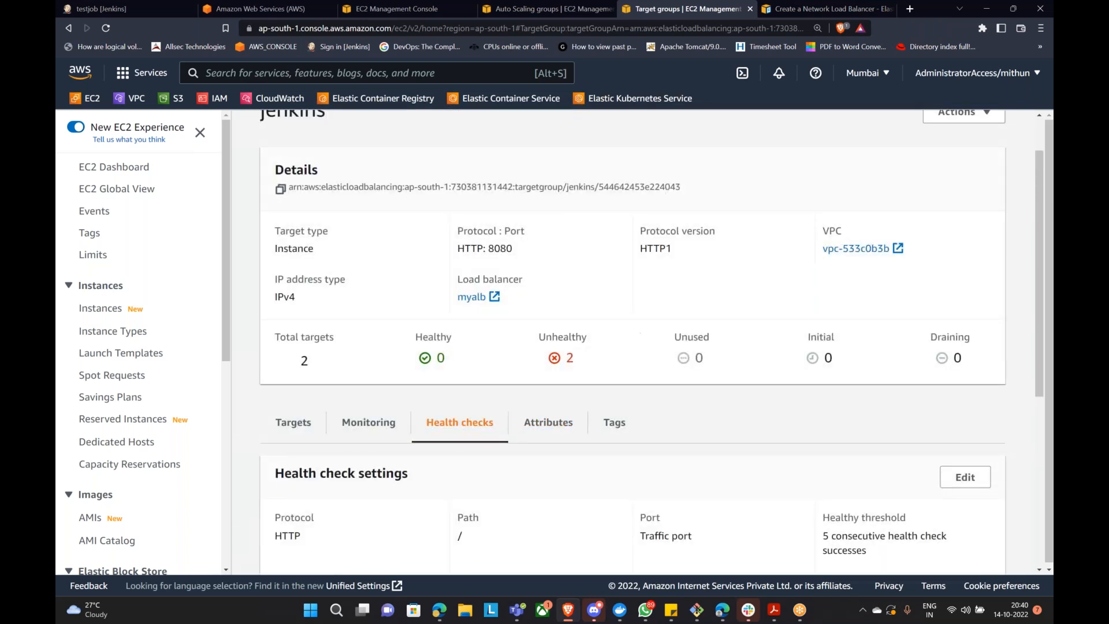
click(98, 8)
click(106, 28)
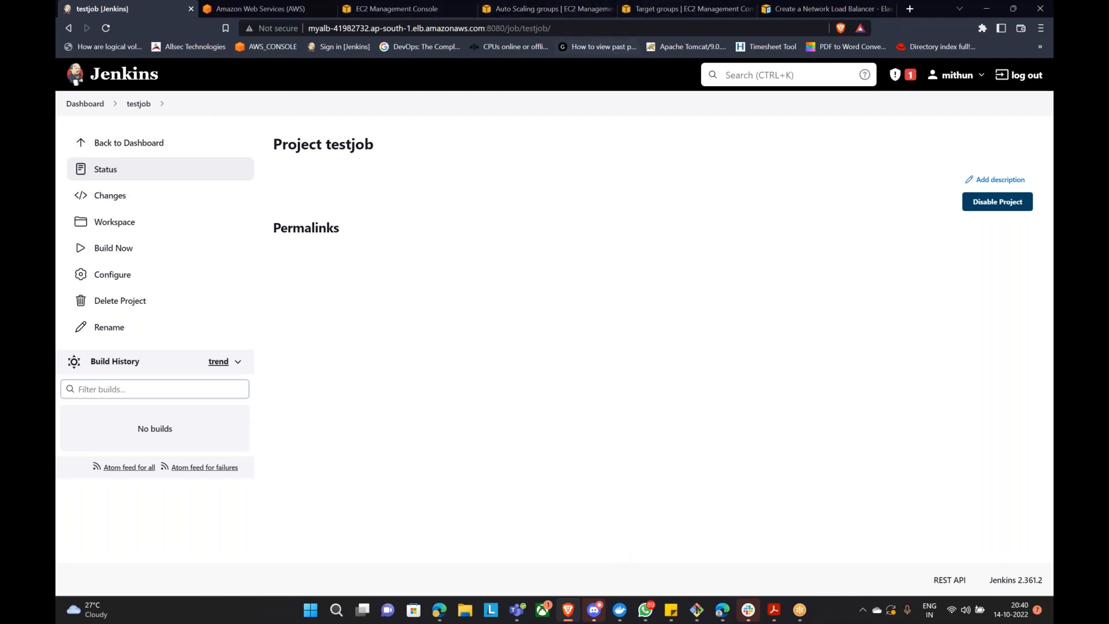
Step: Copy the public IPv4 address 13.233.120.204 of the last ASG-Instance from the Instances list
click(396, 9)
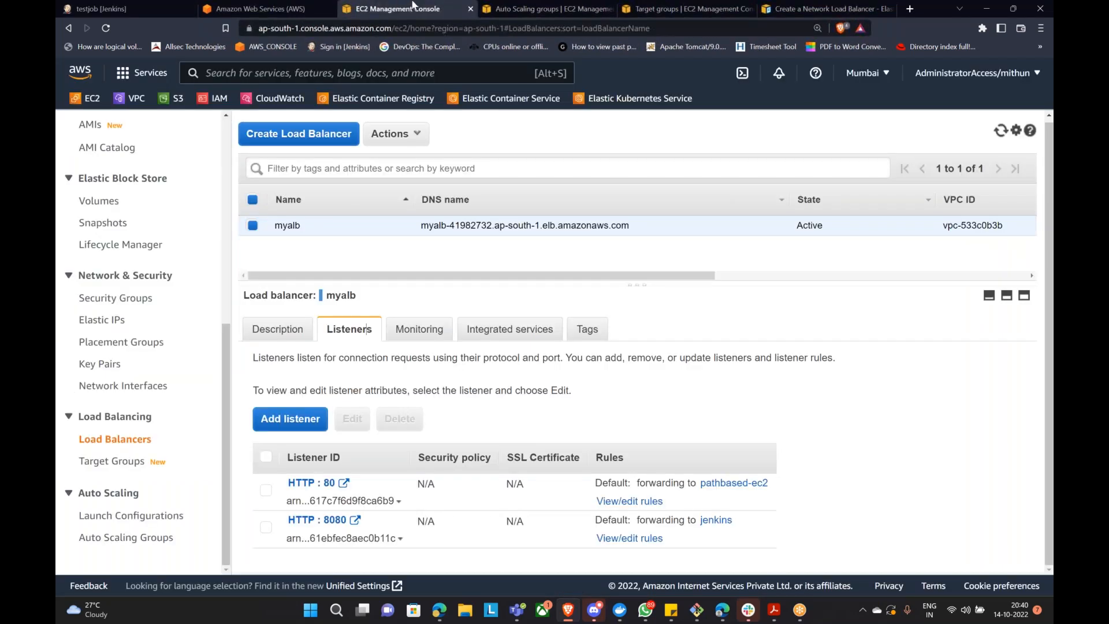
click(546, 9)
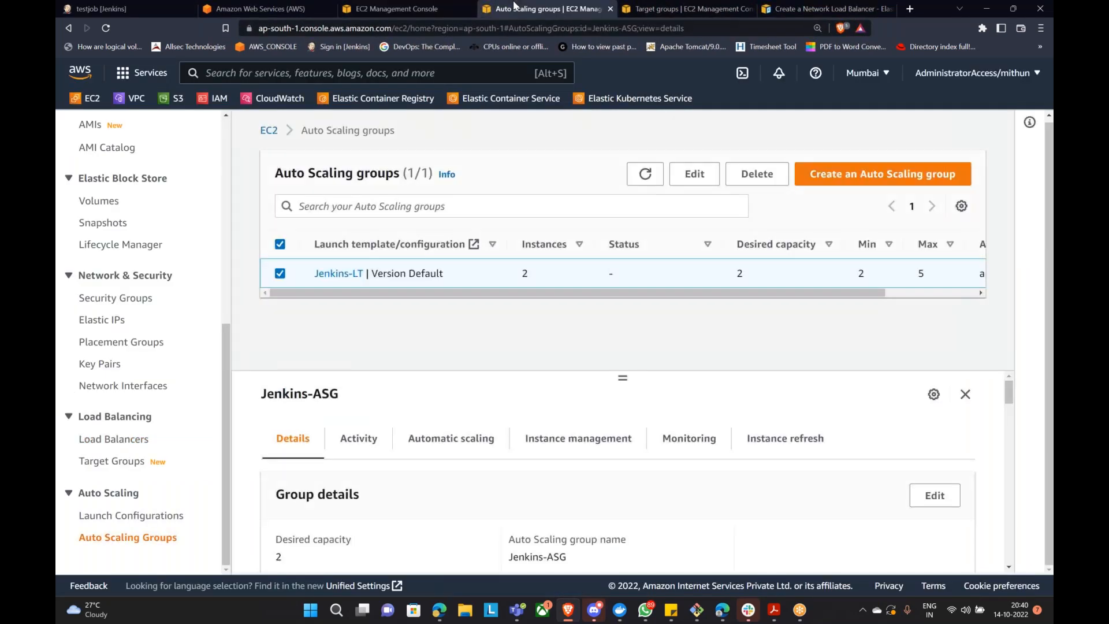
scroll(96, 318, up, 6)
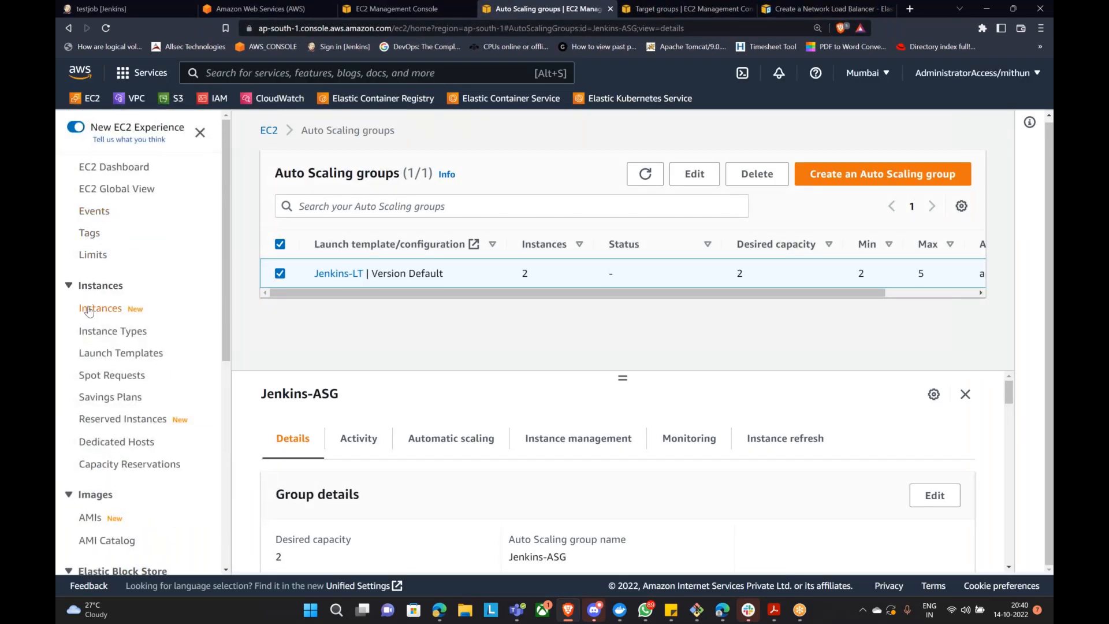
click(92, 309)
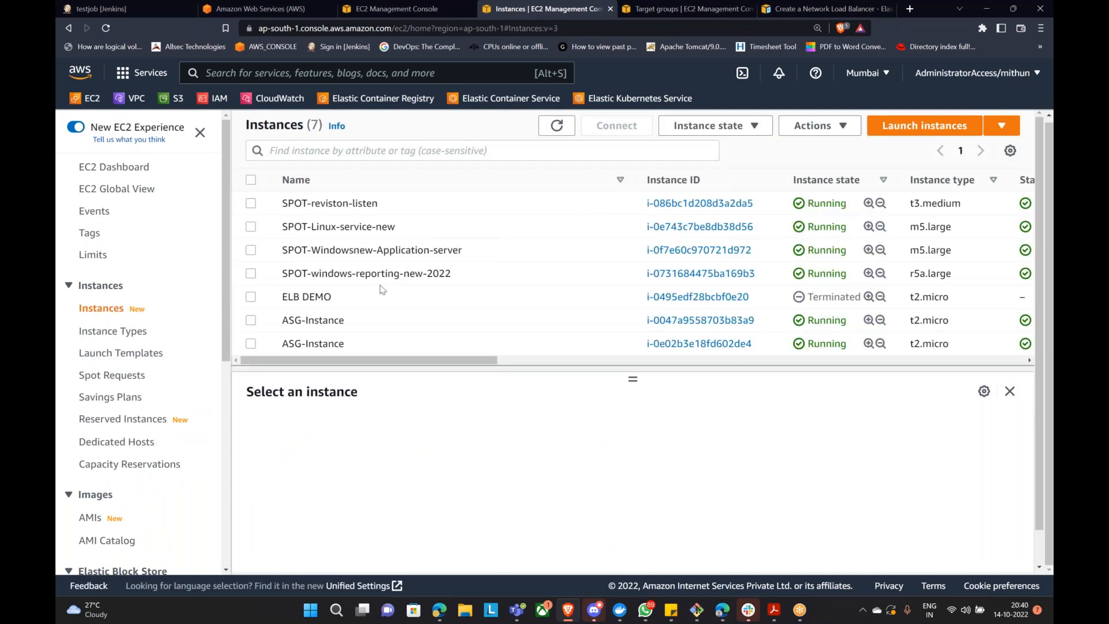
click(252, 344)
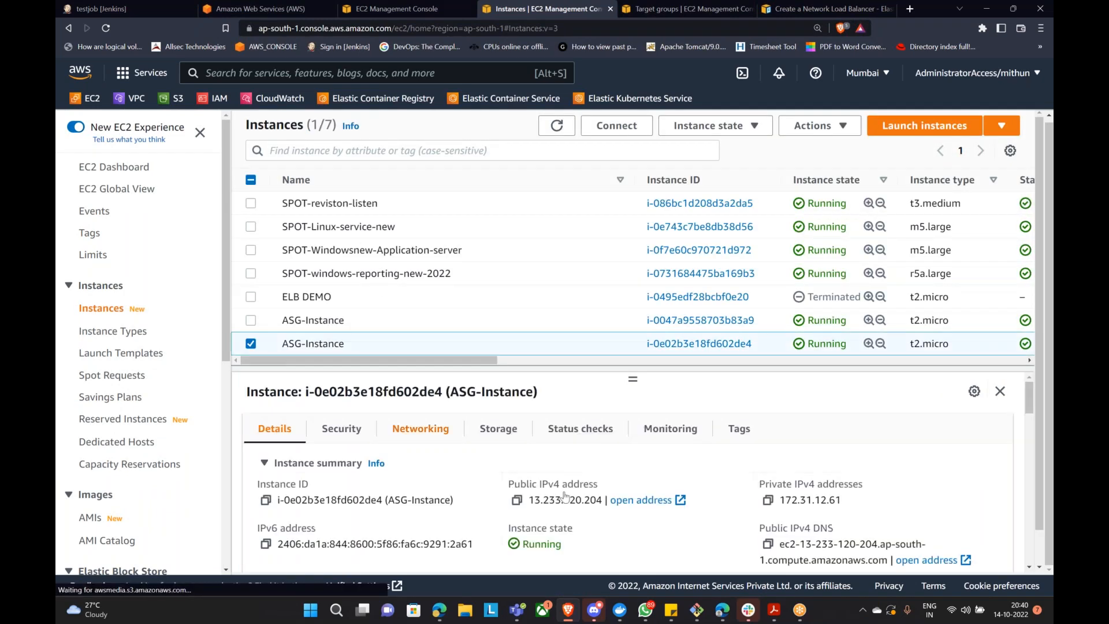
click(517, 500)
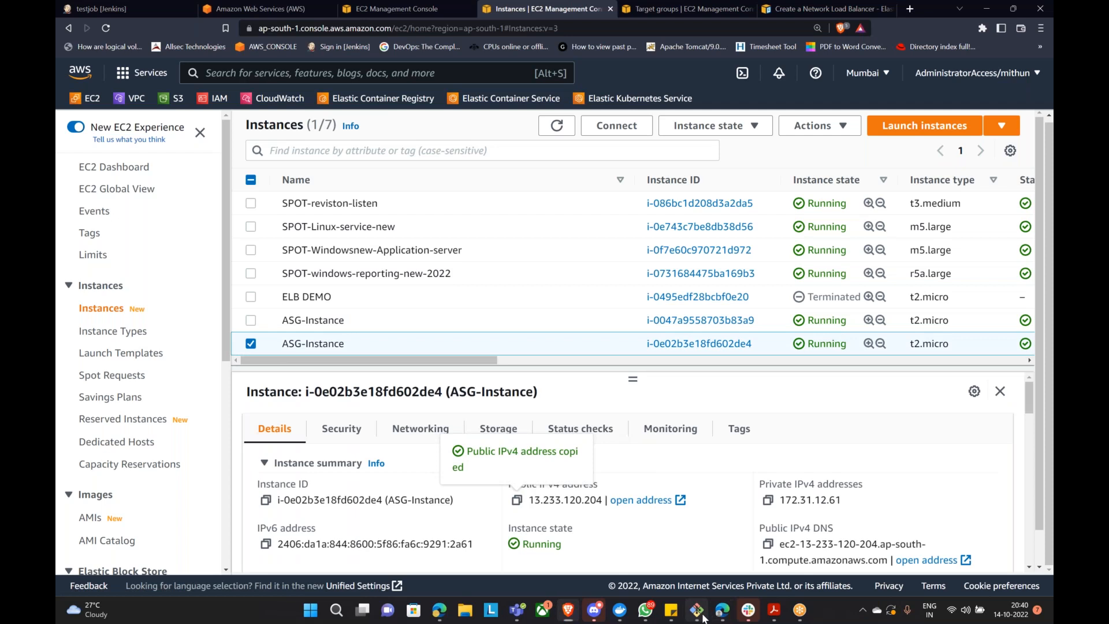
click(699, 611)
key(Up)
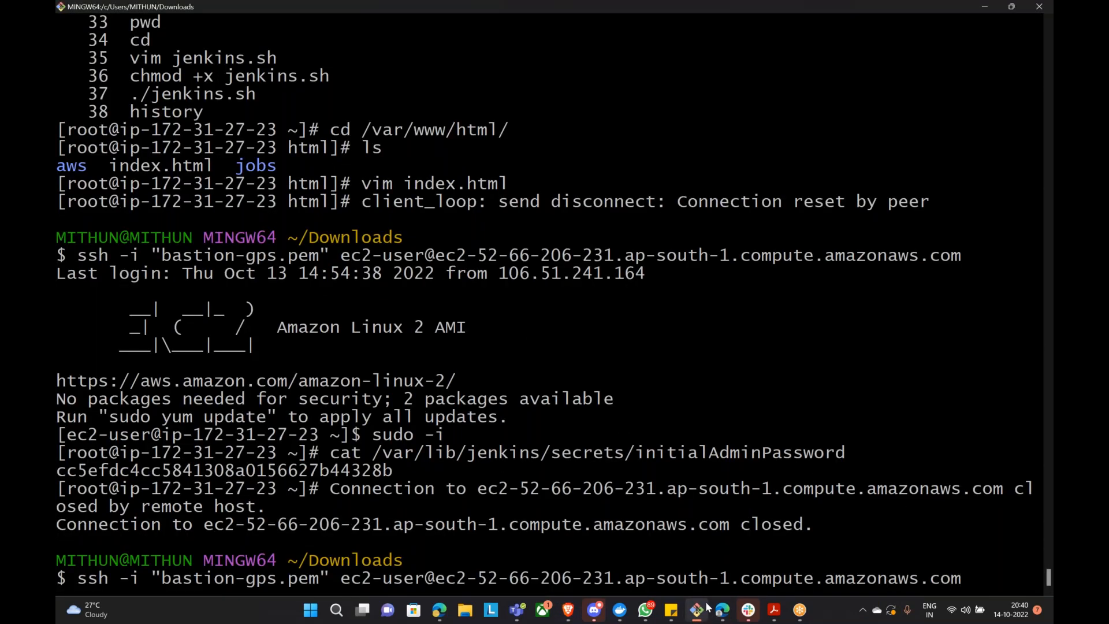
key(BackSpace)
key(BackSpace)
key(BackSpace)
key(BackSpace)
key(BackSpace)
key(BackSpace)
key(BackSpace)
key(BackSpace)
key(BackSpace)
key(BackSpace)
key(BackSpace)
key(BackSpace)
key(BackSpace)
key(BackSpace)
key(BackSpace)
key(BackSpace)
key(BackSpace)
key(BackSpace)
key(BackSpace)
key(BackSpace)
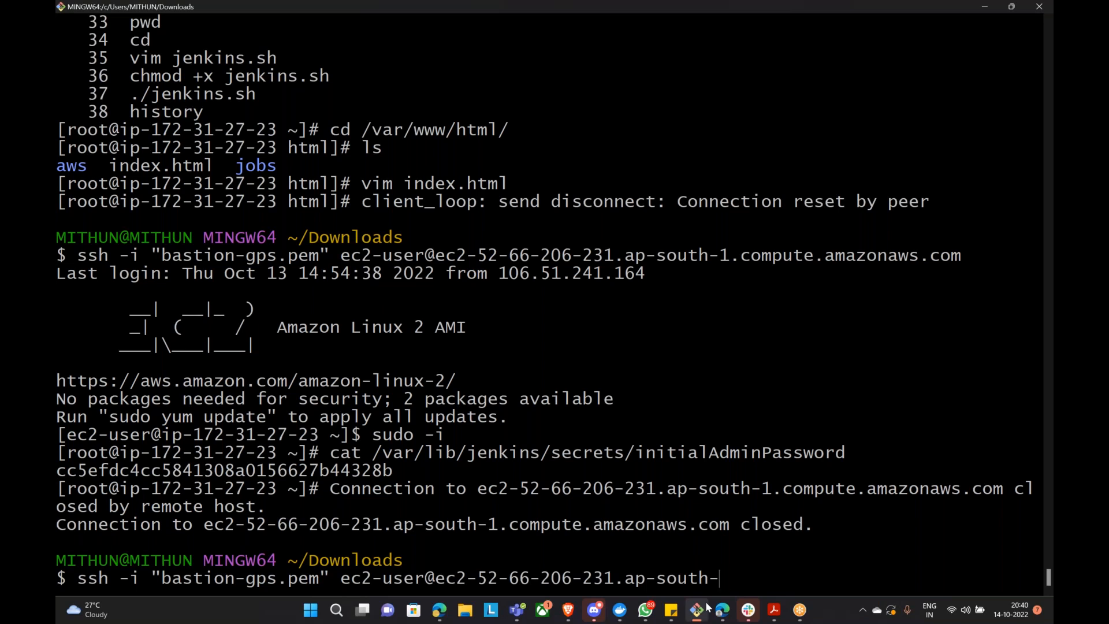
key(BackSpace)
key(BackSpace)
key(BackSpace)
key(BackSpace)
key(BackSpace)
key(BackSpace)
key(BackSpace)
key(BackSpace)
key(BackSpace)
key(BackSpace)
key(BackSpace)
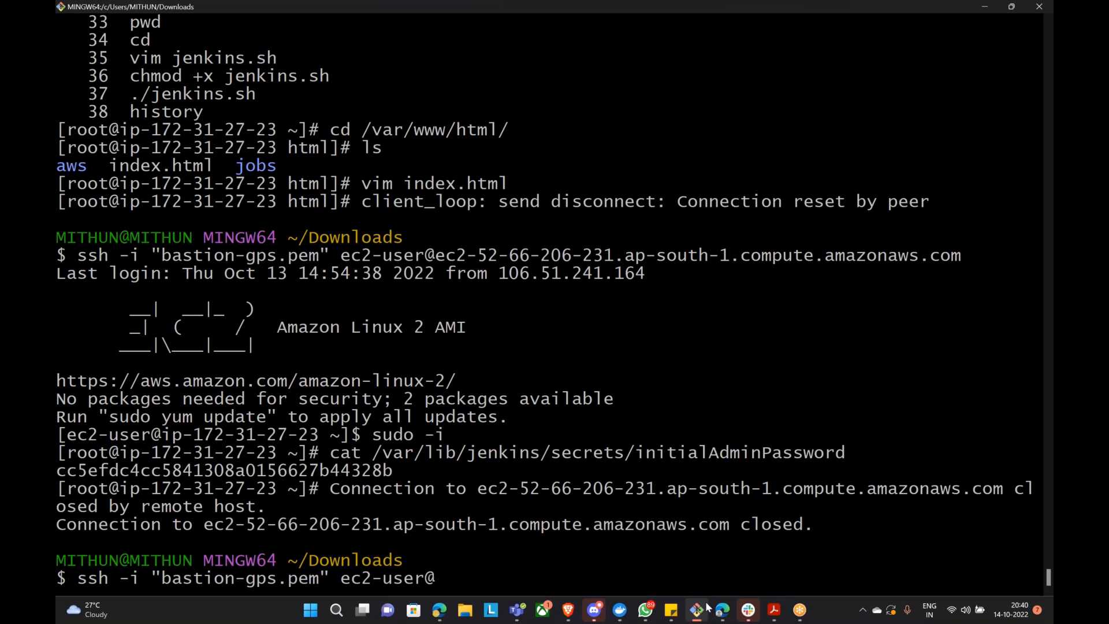
key(shift+Insert)
key(Return)
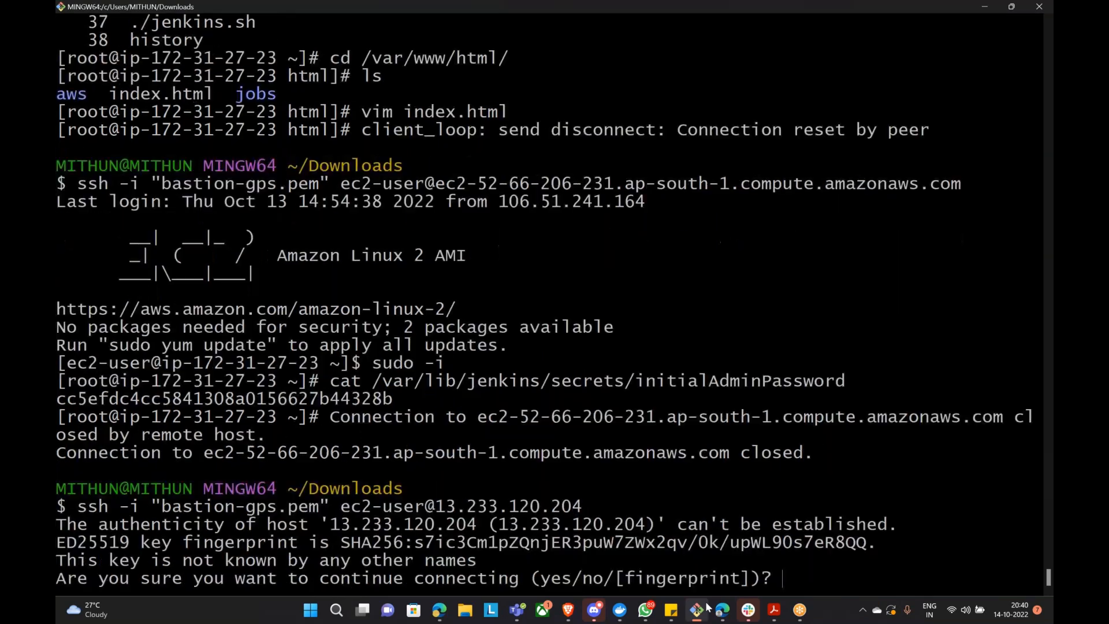
text(yes)
key(Return)
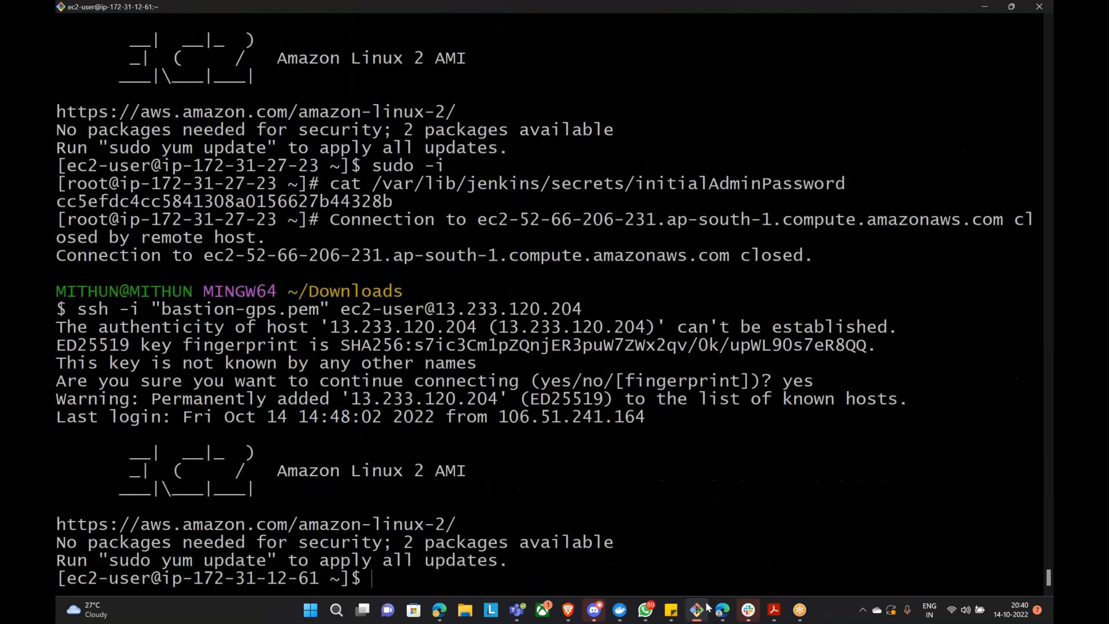
Step: Become root with sudo -i and list the contents of /var/www/html
text(sudo -i)
key(Return)
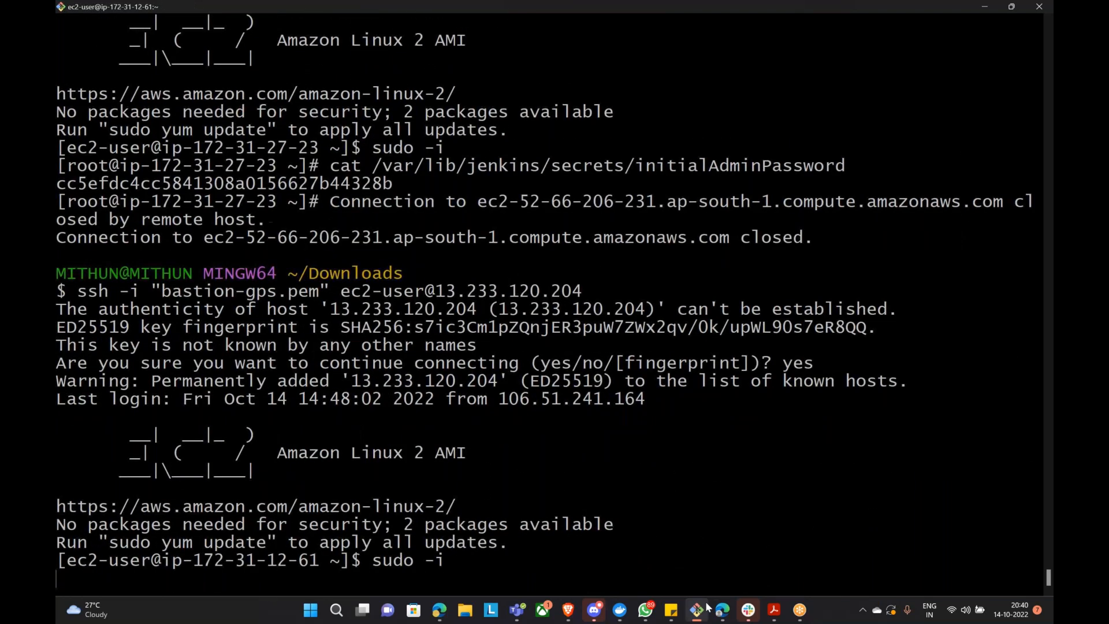
text(cd /var/www/h)
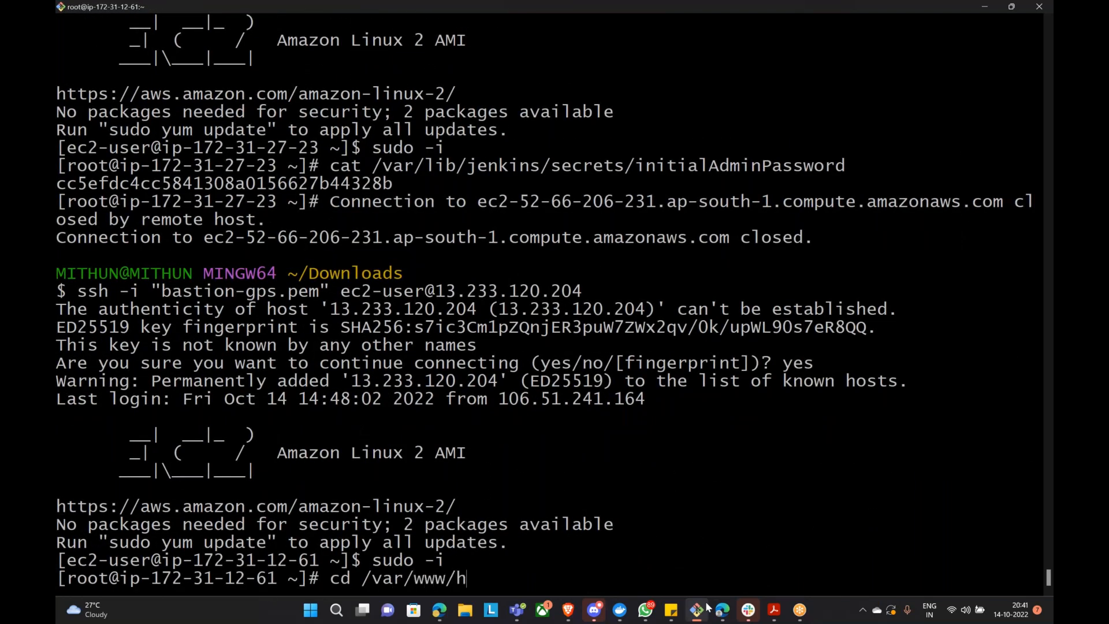
key(Tab)
key(Return)
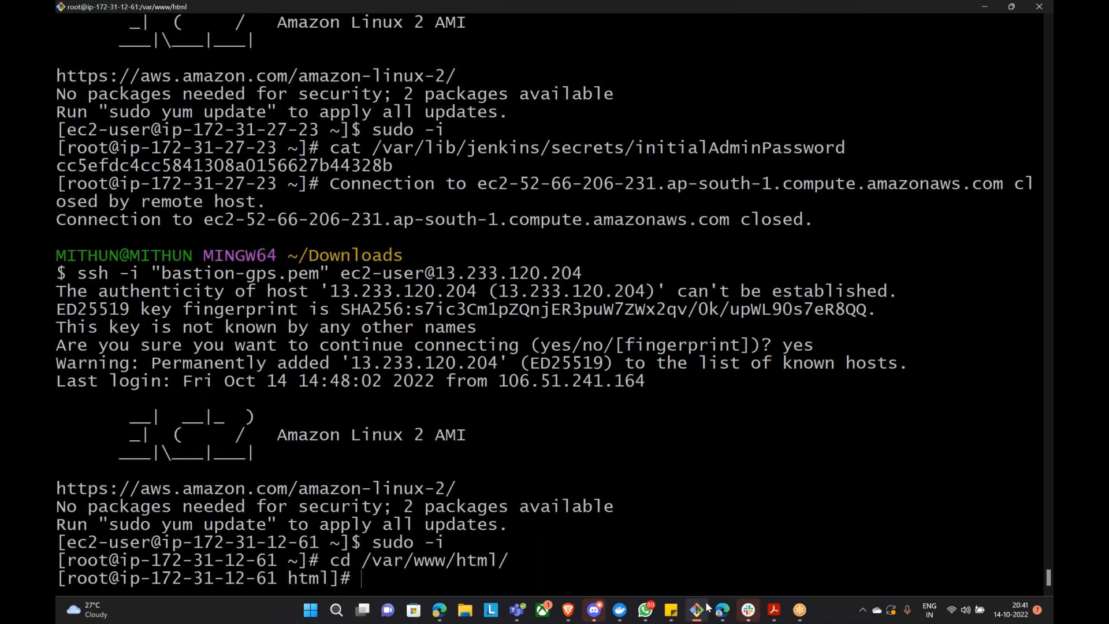
text(ls)
key(Return)
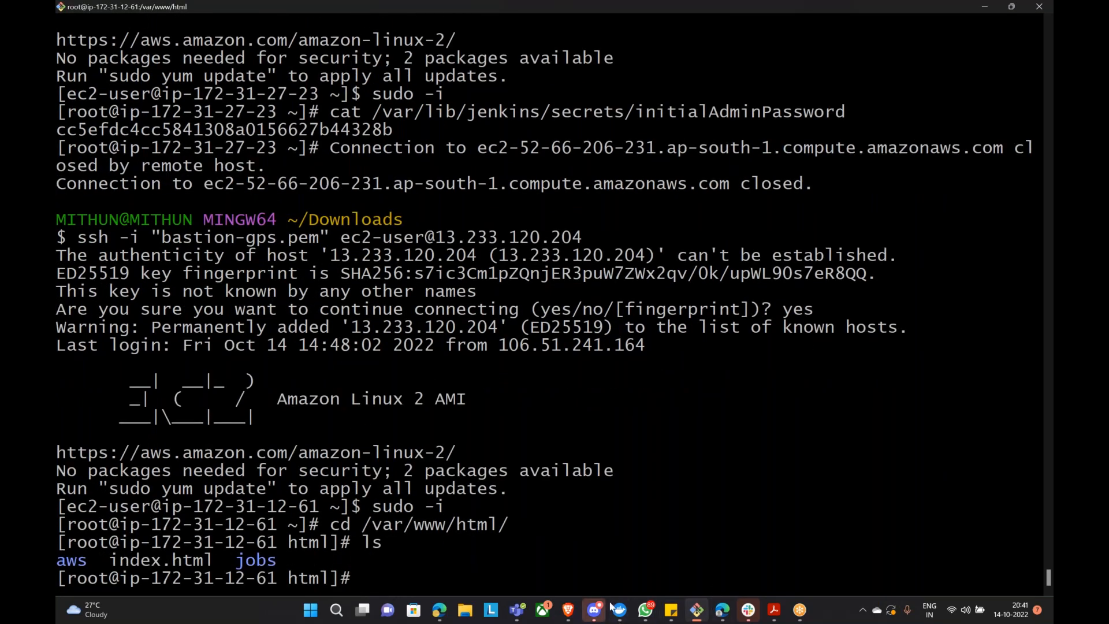
click(567, 610)
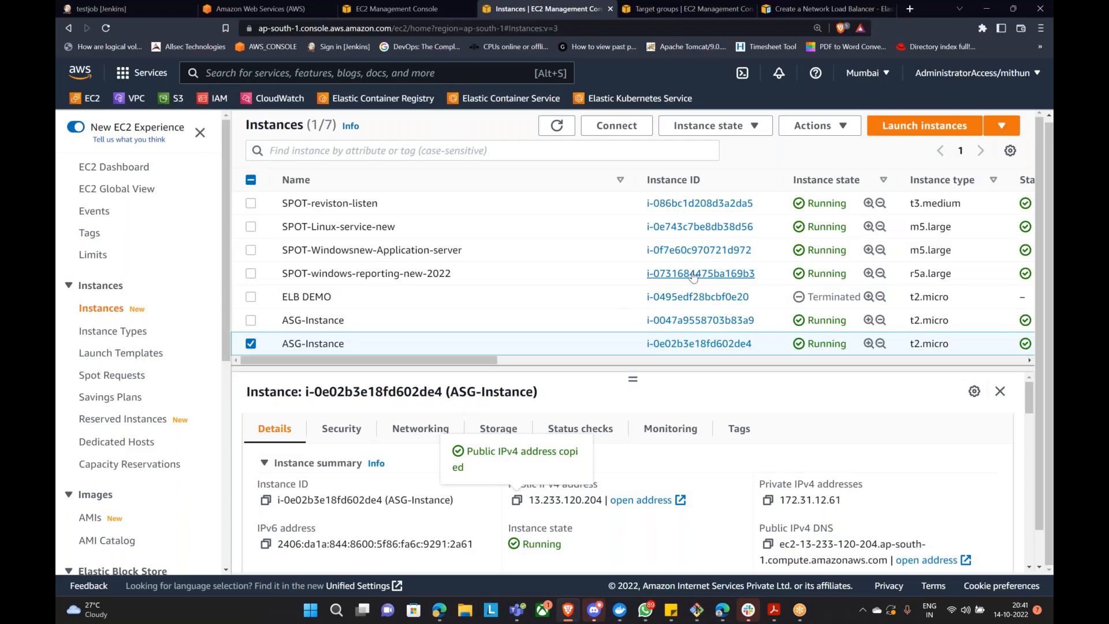
Step: Refresh the jenkins targets to confirm both fail with 403, then open a blank browser tab
click(671, 15)
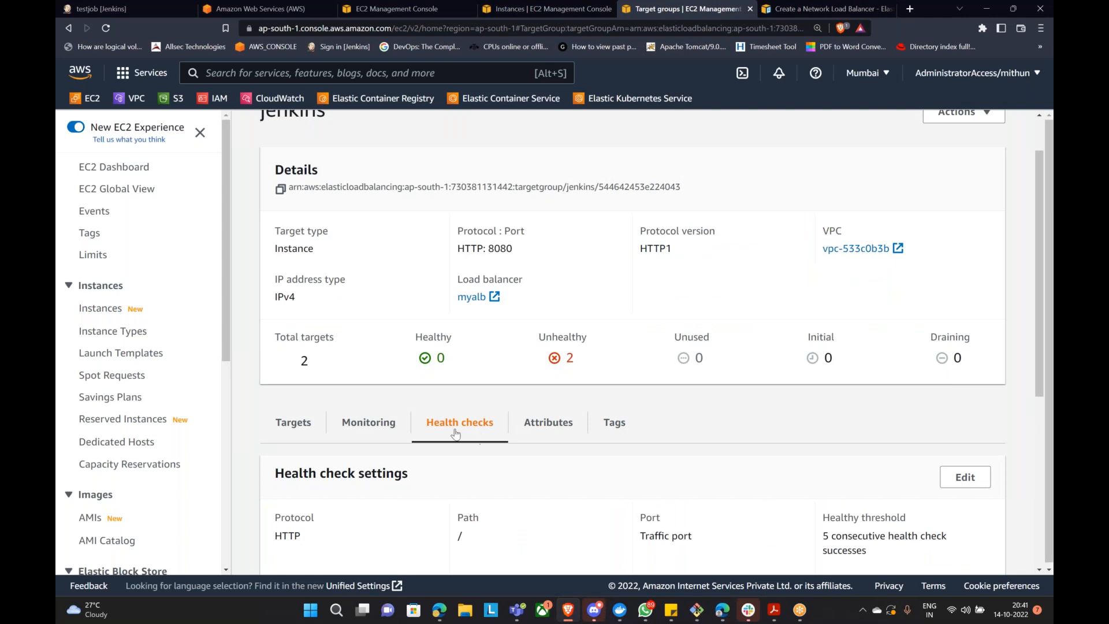
click(292, 424)
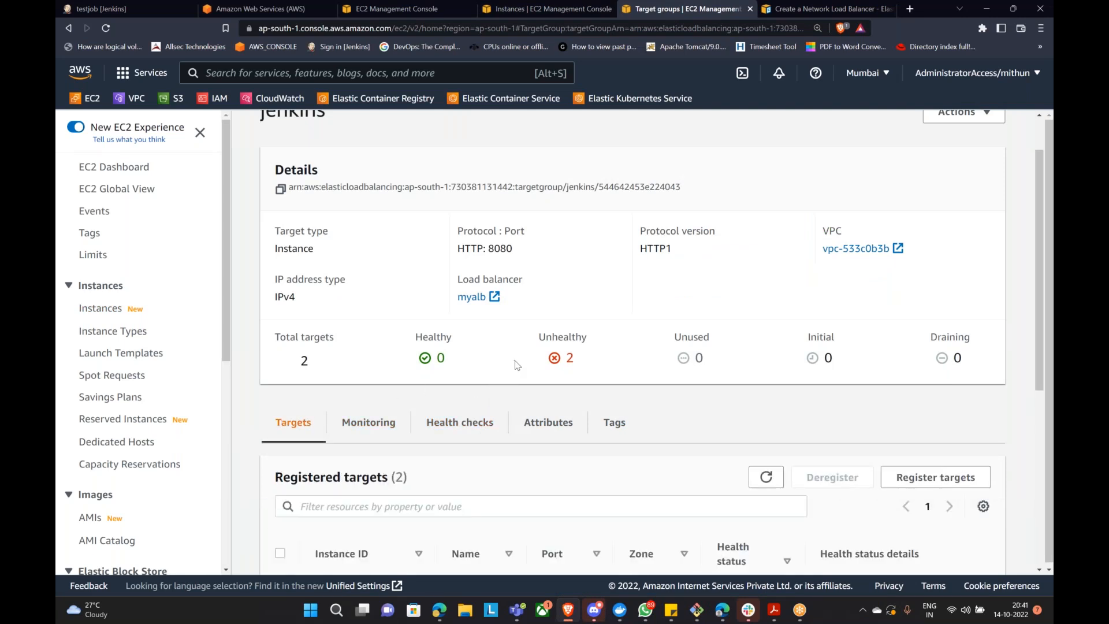
scroll(549, 352, down, 2)
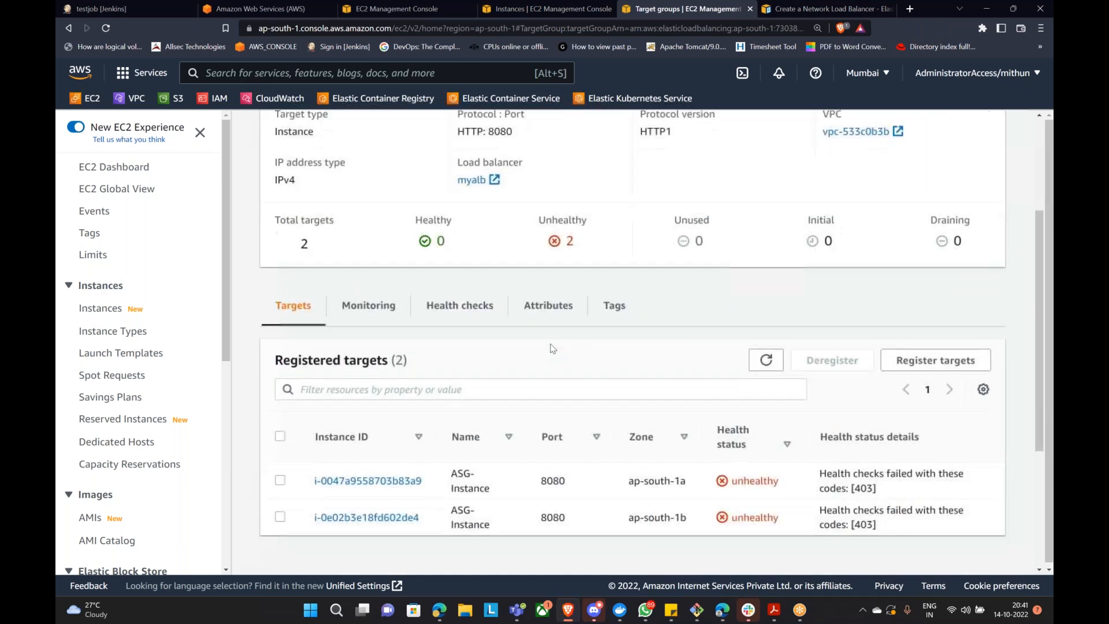
click(765, 359)
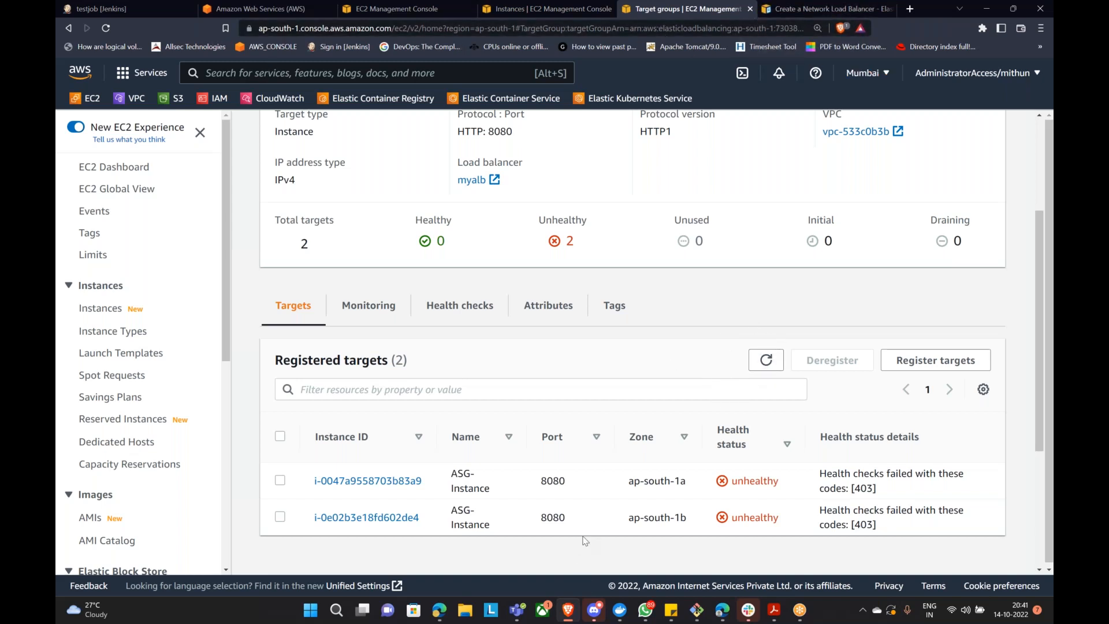
click(127, 13)
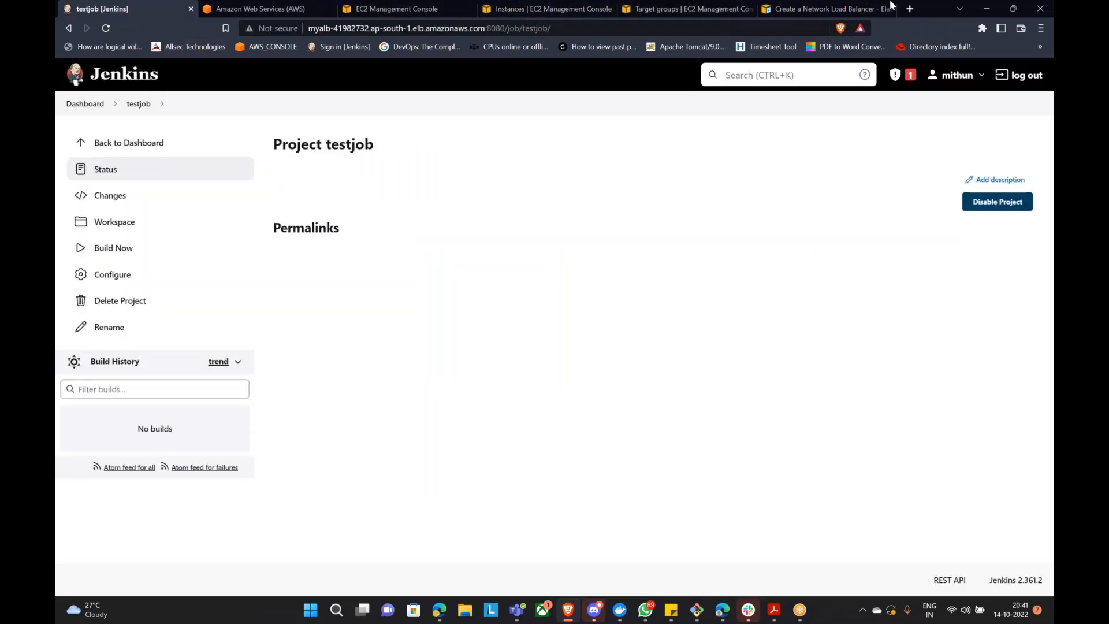
click(759, 4)
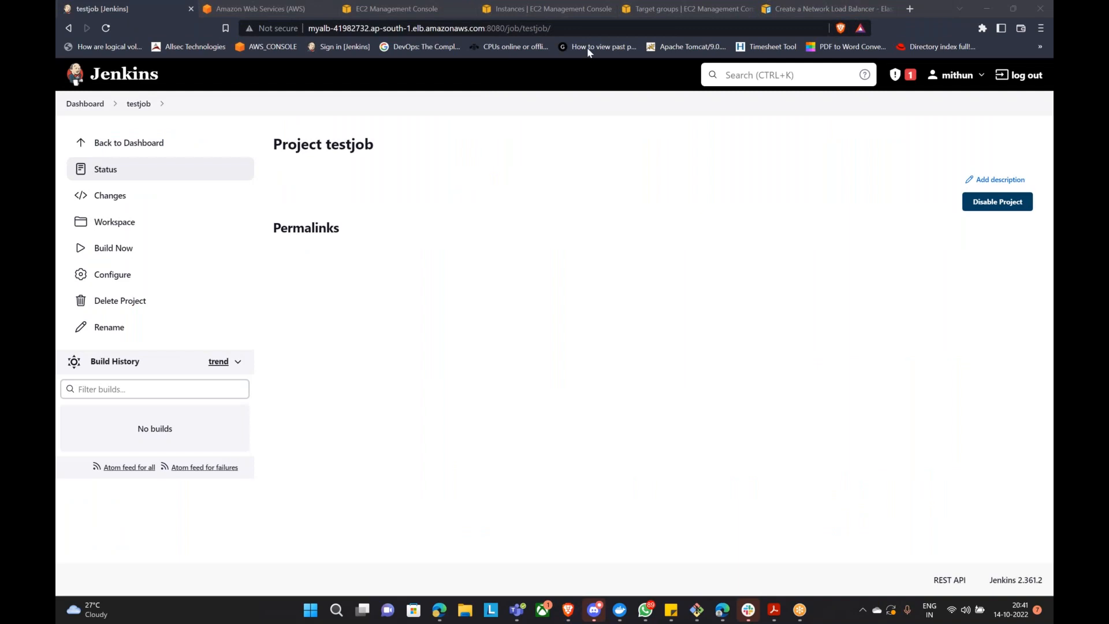
click(910, 8)
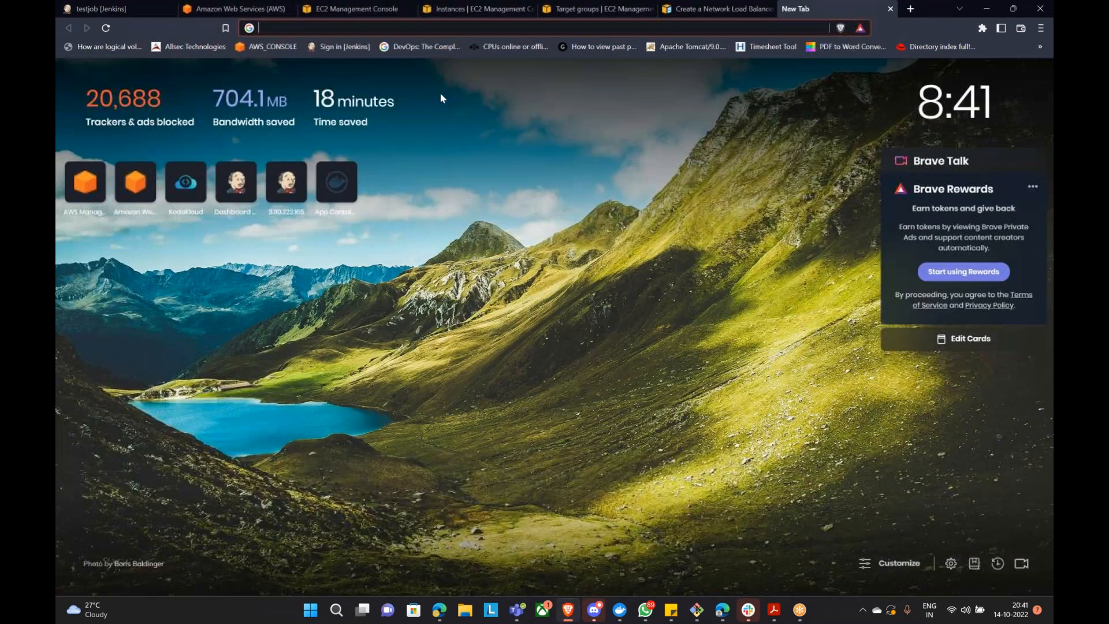
Step: Search Google for 'jenkins health check' and skim the first Stack Overflow result
text(jenkins health check)
key(Return)
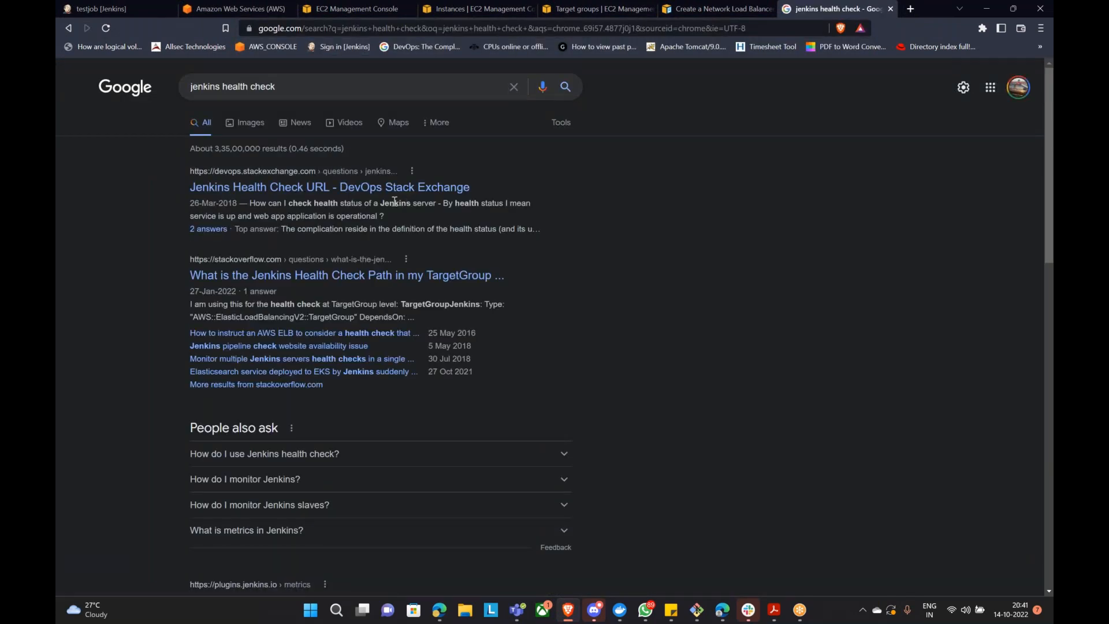
click(343, 277)
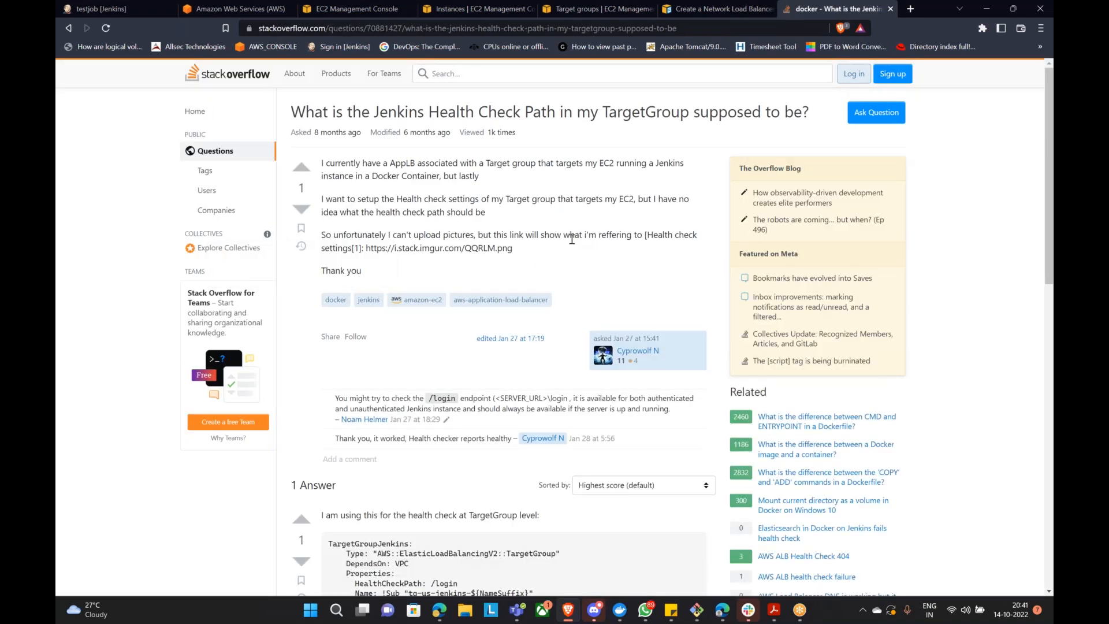
scroll(580, 242, down, 5)
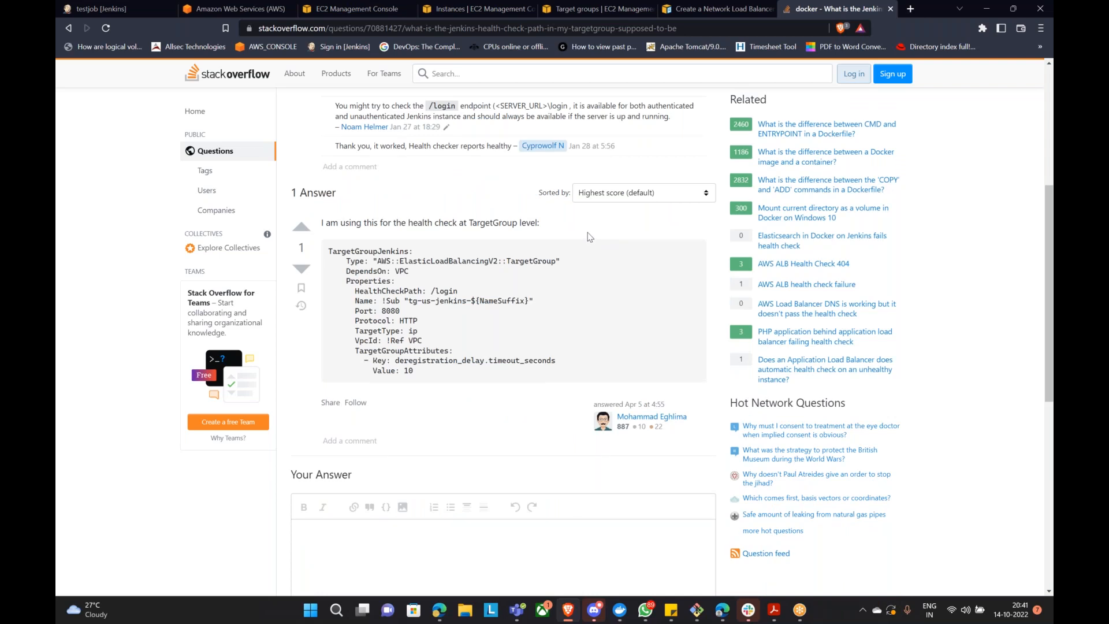
scroll(590, 234, down, 4)
scroll(593, 239, up, 5)
Step: Open the 'Jenkins Health Check URL - DevOps Stack Exchange' thread and scroll to the /login answer
click(69, 28)
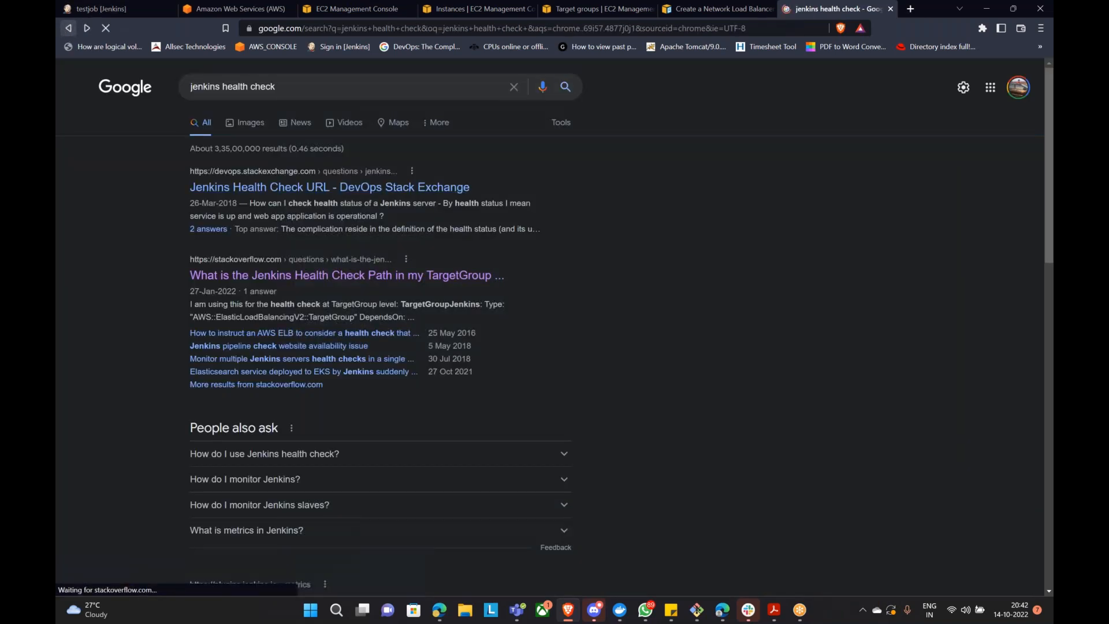
click(374, 194)
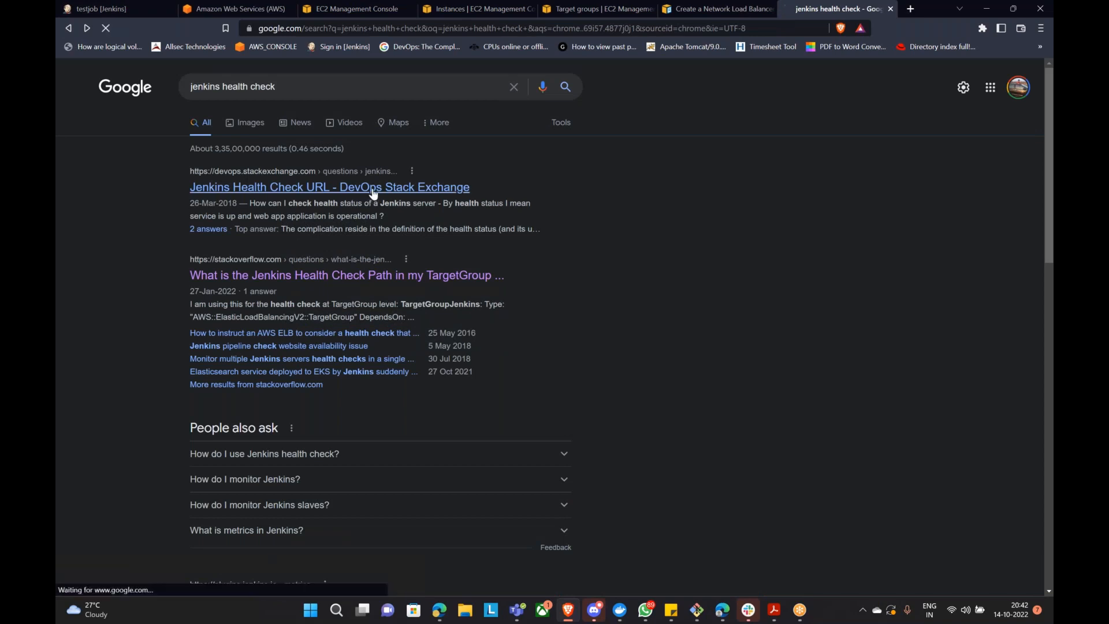
scroll(524, 226, down, 5)
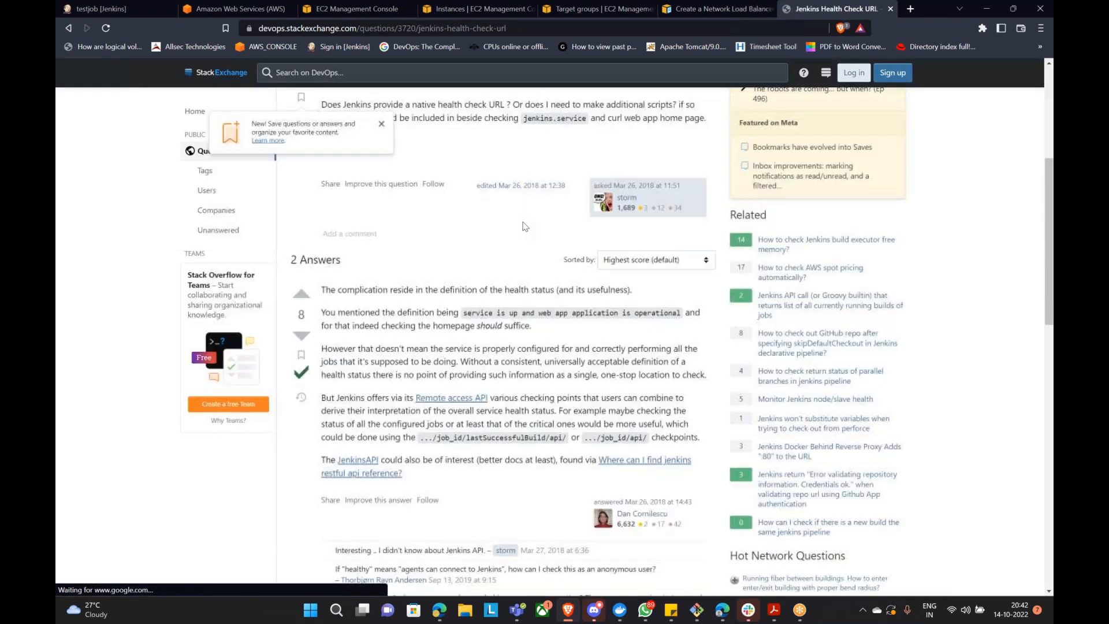
scroll(549, 246, up, 3)
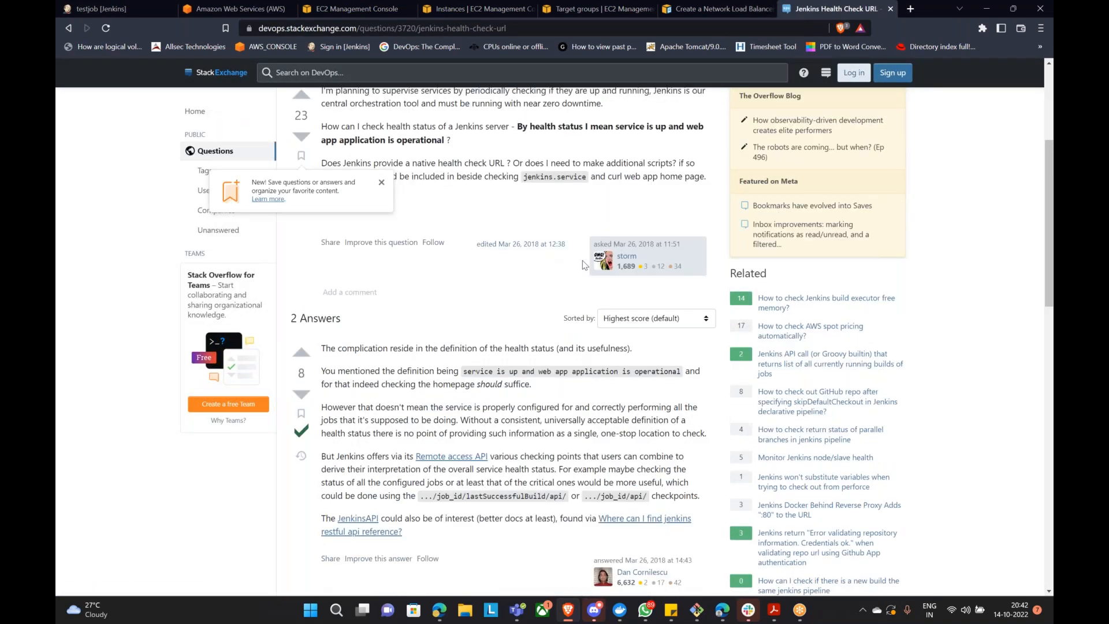
scroll(622, 242, down, 9)
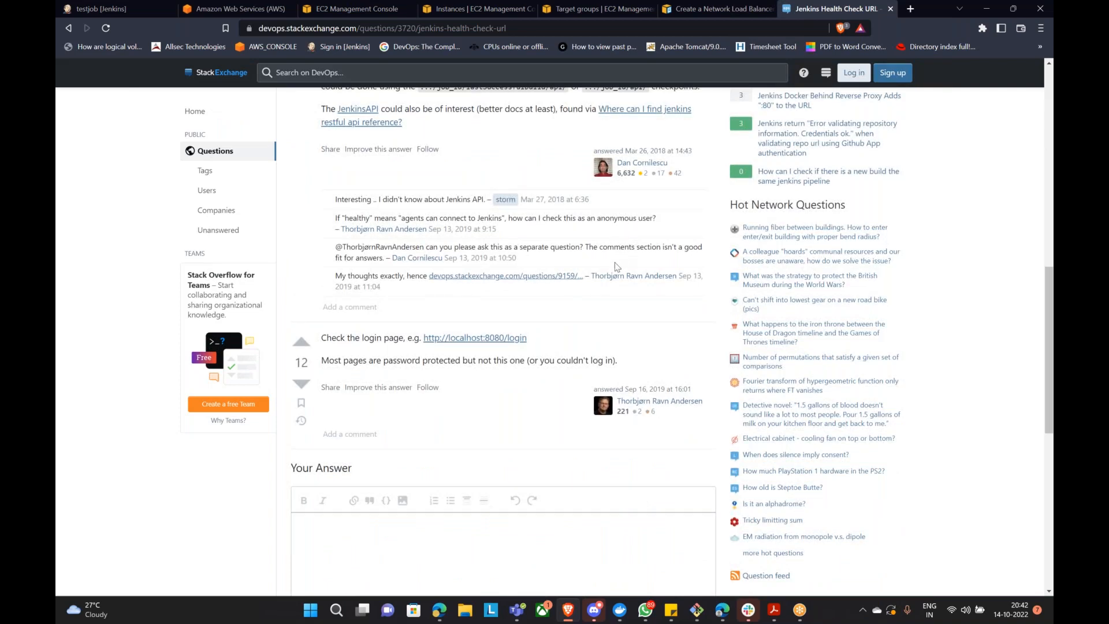
scroll(522, 419, down, 1)
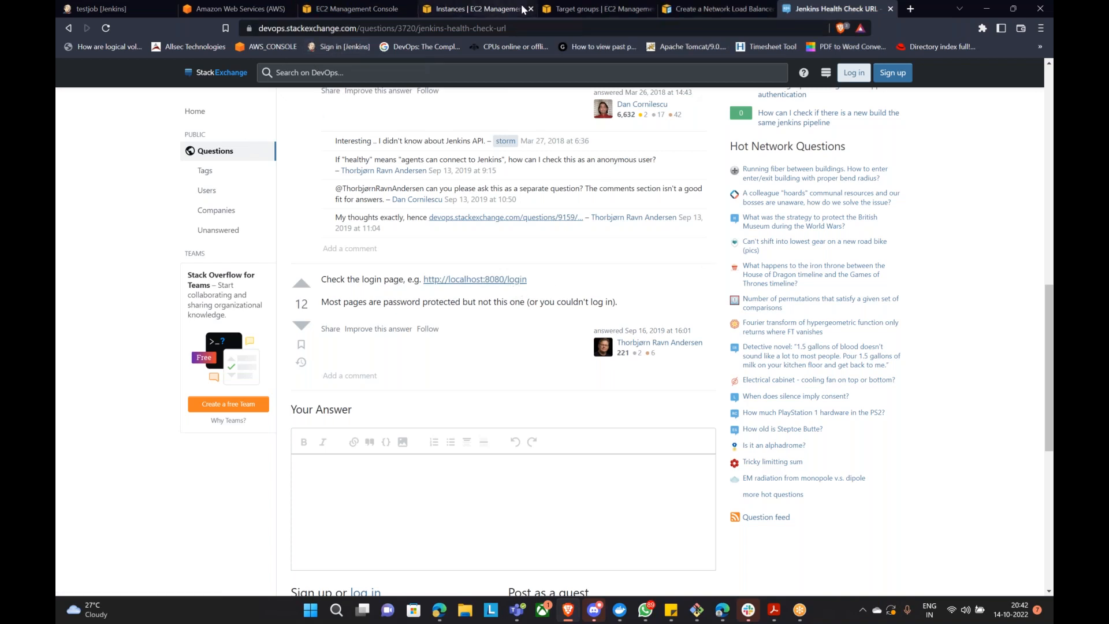
Step: Change the jenkins target group's health check path to /login and save
click(225, 9)
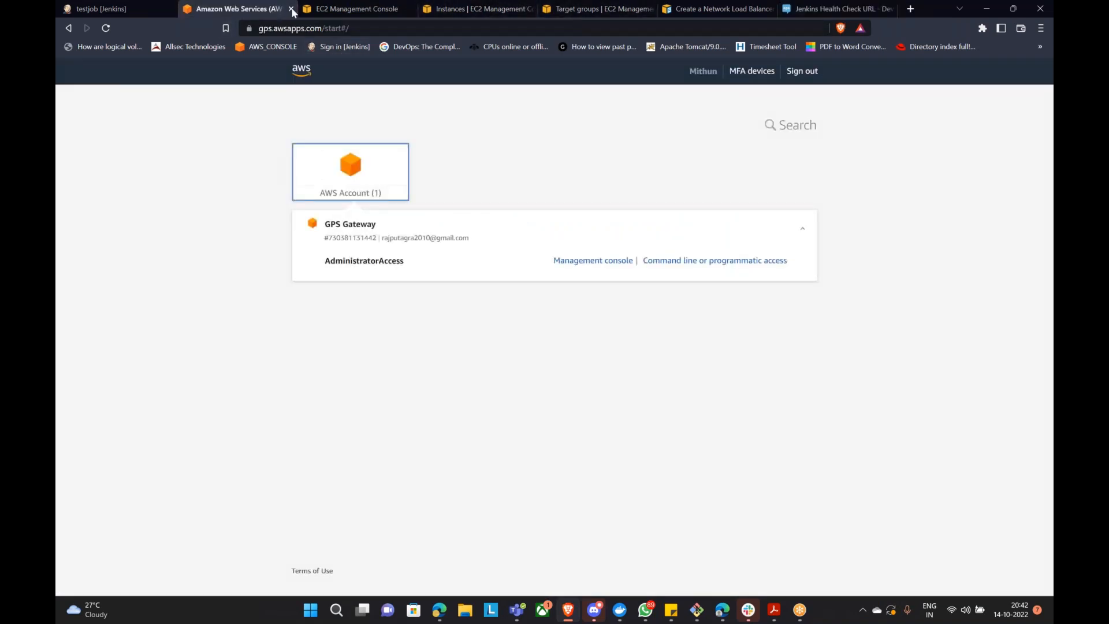
click(561, 8)
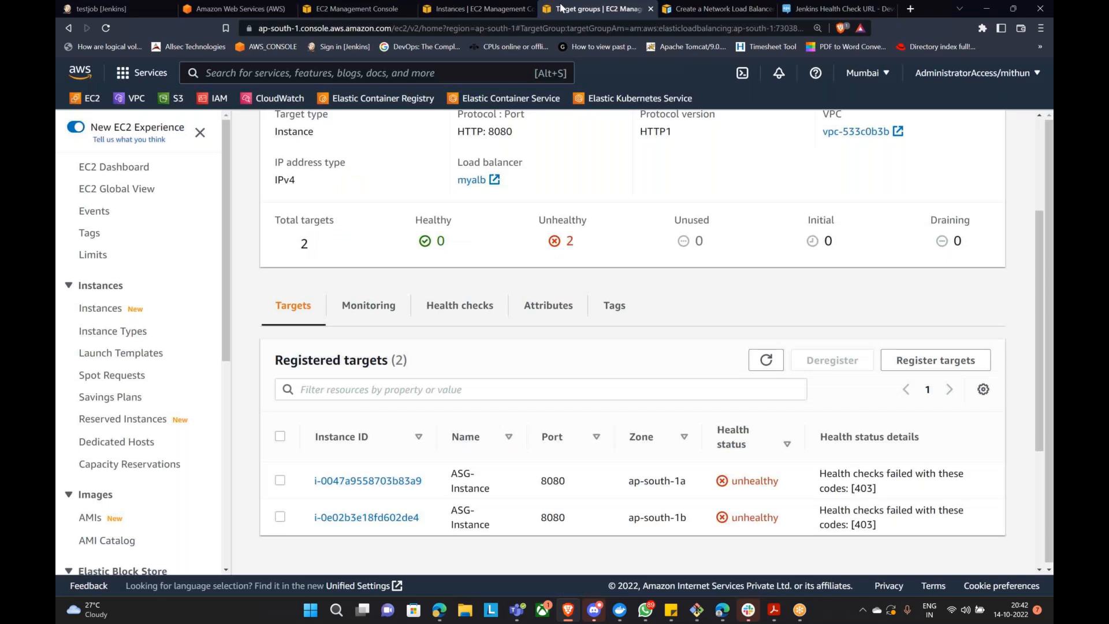
scroll(628, 383, up, 3)
scroll(578, 369, down, 3)
click(473, 306)
scroll(817, 406, up, 2)
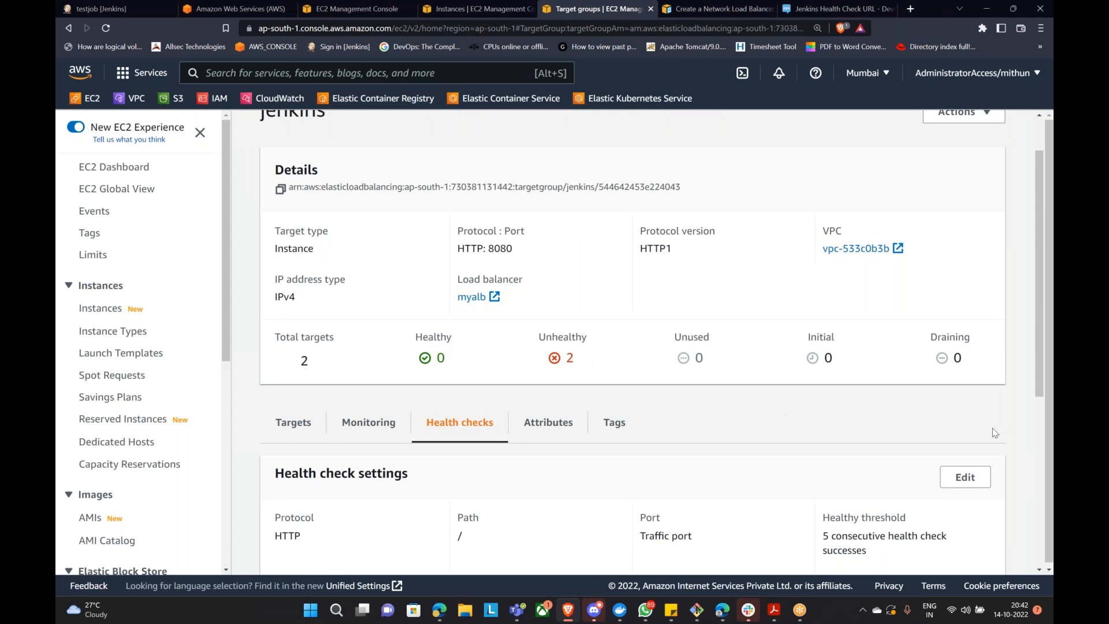
click(964, 477)
click(168, 358)
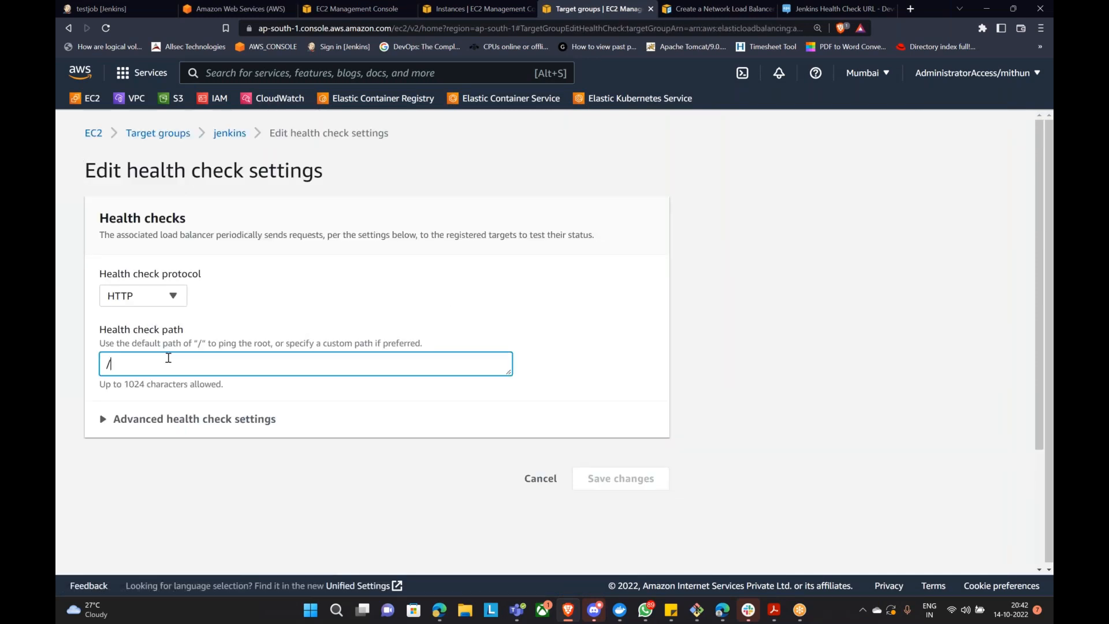
text(login)
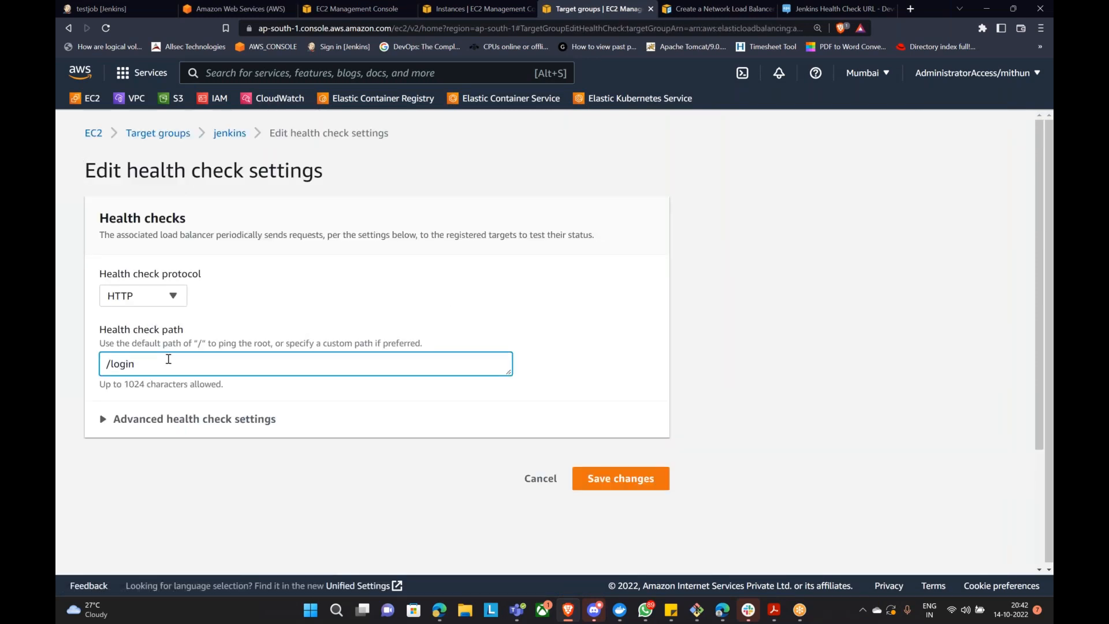
click(601, 479)
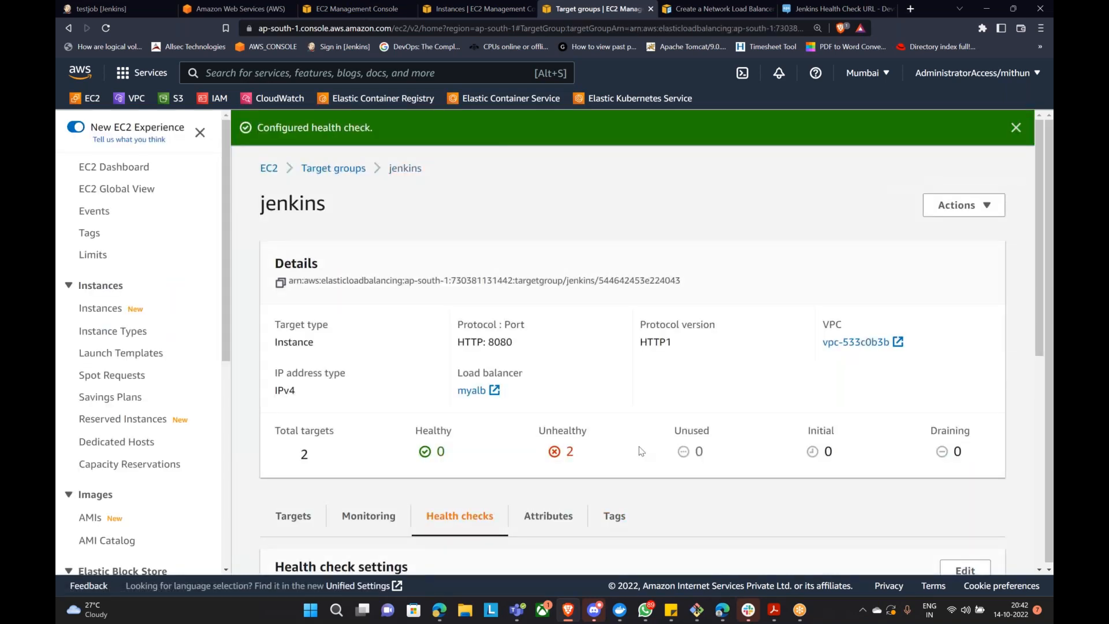
Step: Refresh the Targets list, filtered to unhealthy targets, to recheck both instances' health
scroll(733, 298, down, 4)
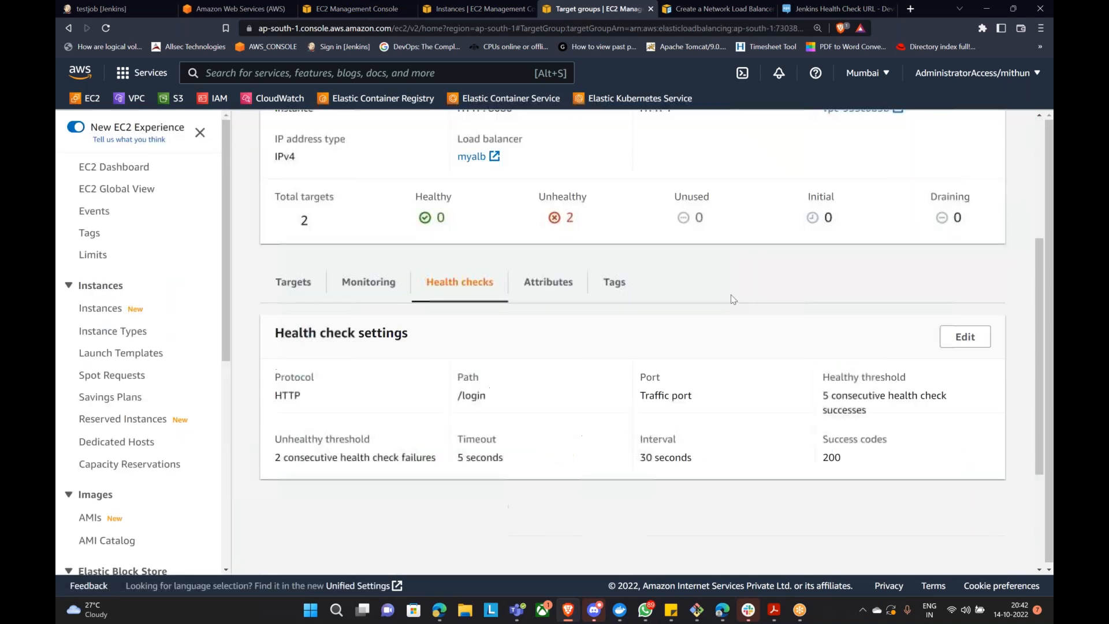
click(297, 281)
click(765, 336)
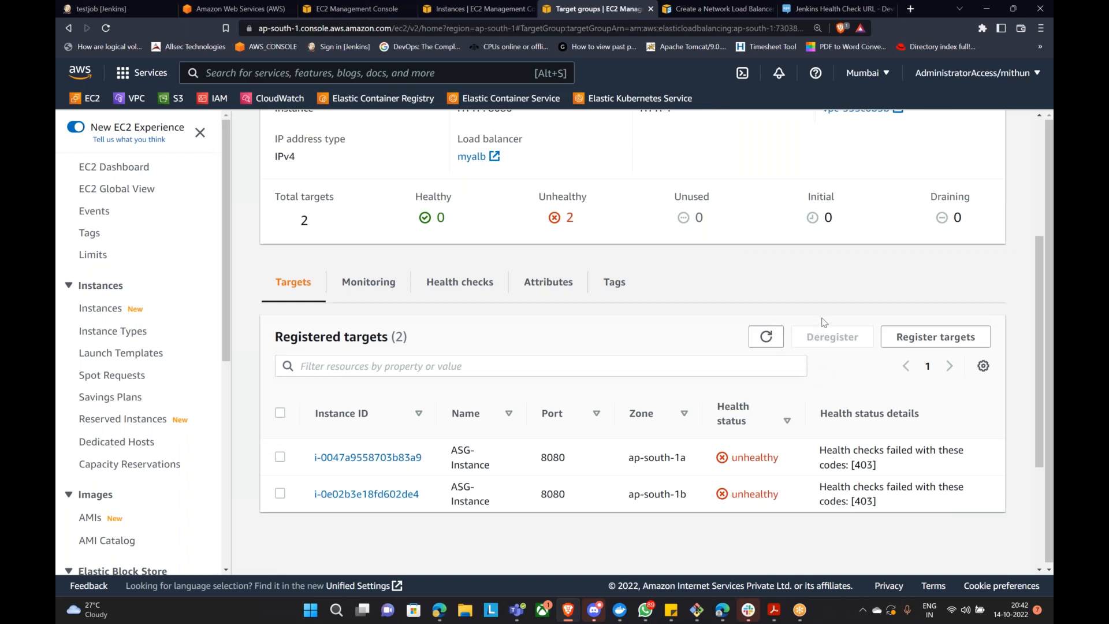
click(430, 286)
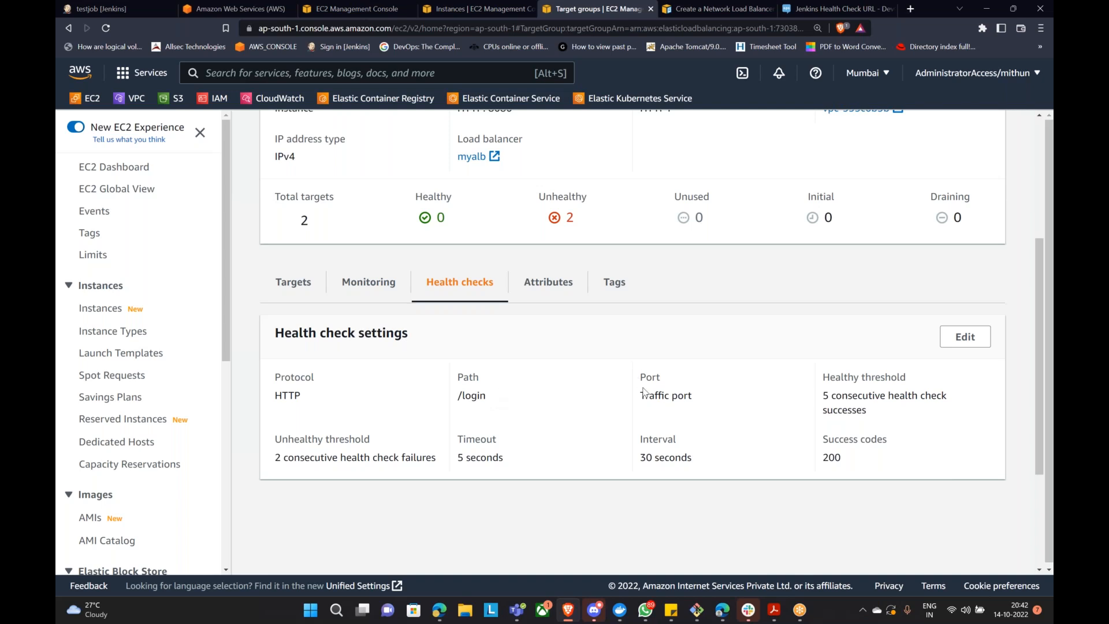
click(561, 219)
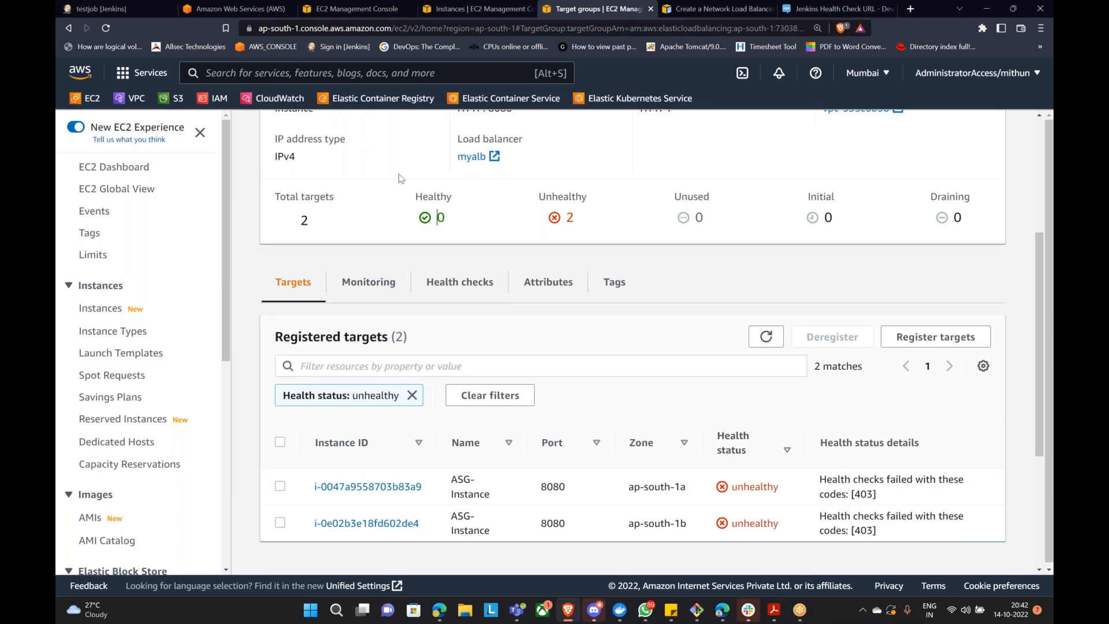
click(763, 339)
click(763, 340)
click(697, 617)
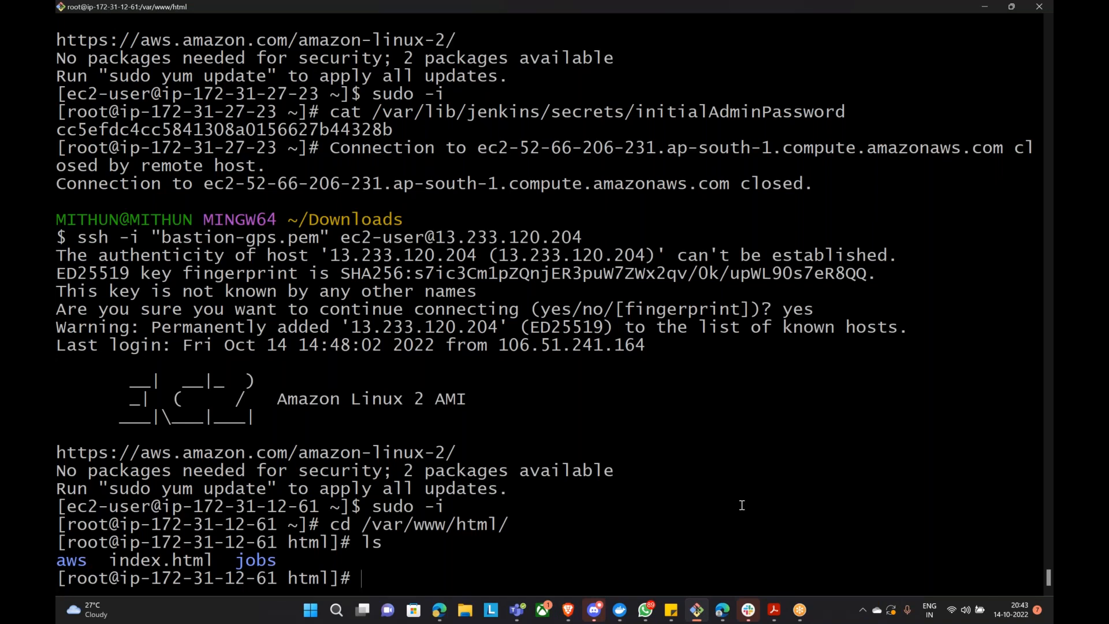
Step: Check task count and CPU usage in top, then run amazon-linux-extras install epel
text(top)
key(Return)
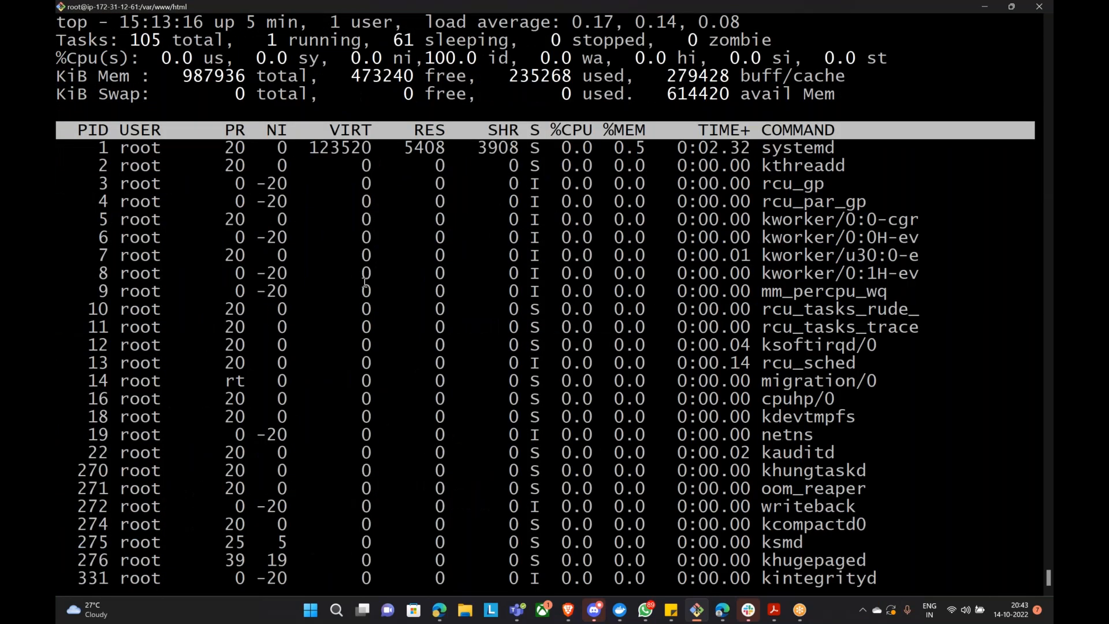
drag(263, 39, 355, 37)
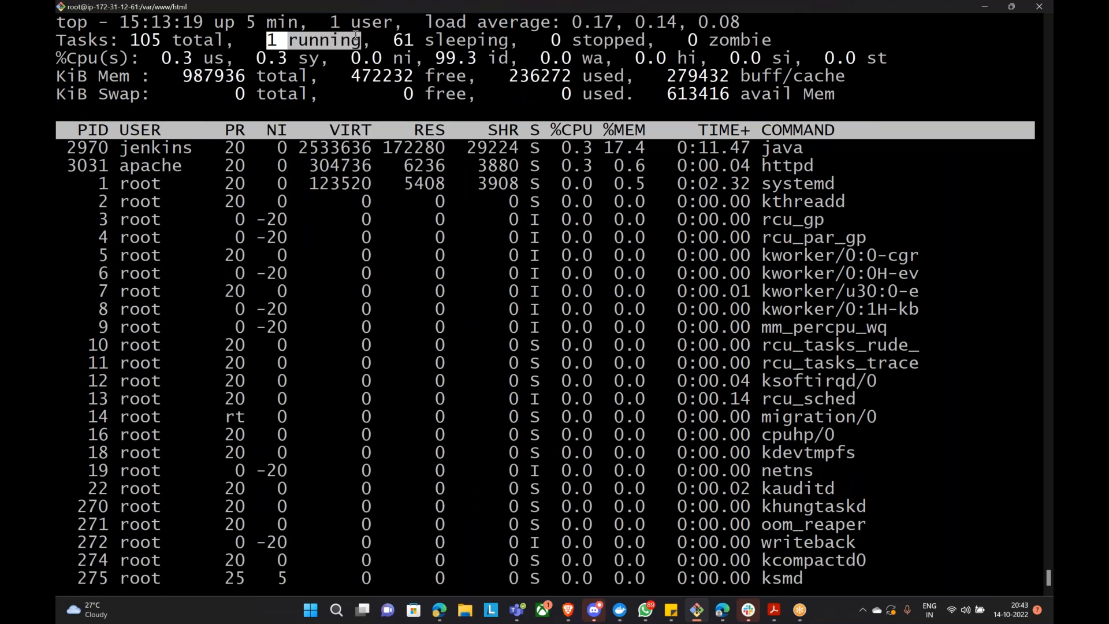
drag(161, 58, 516, 56)
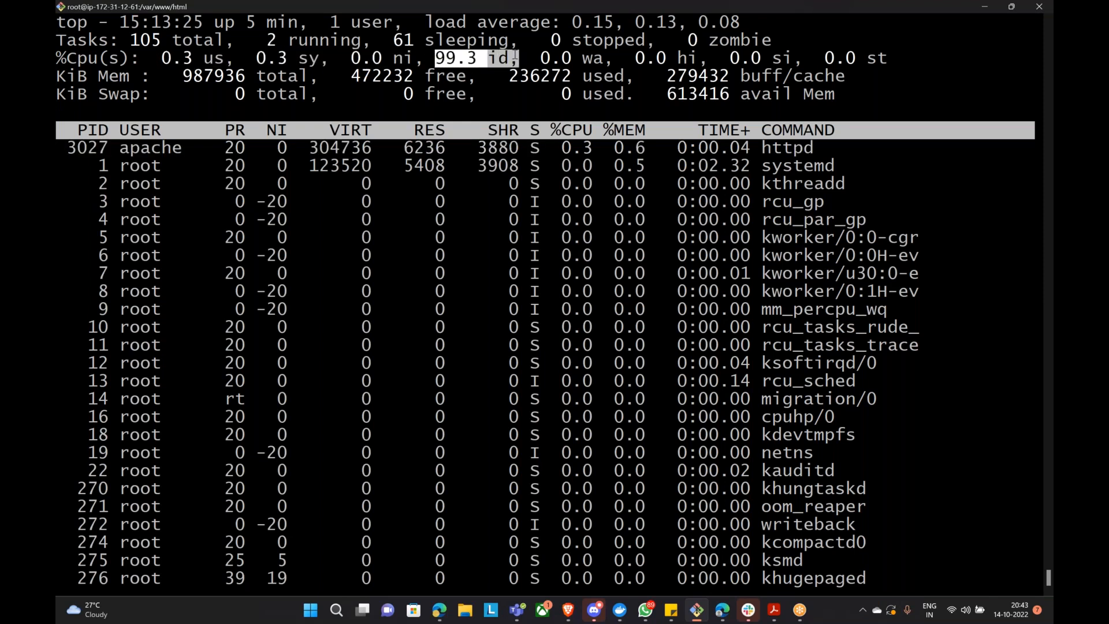
key(q)
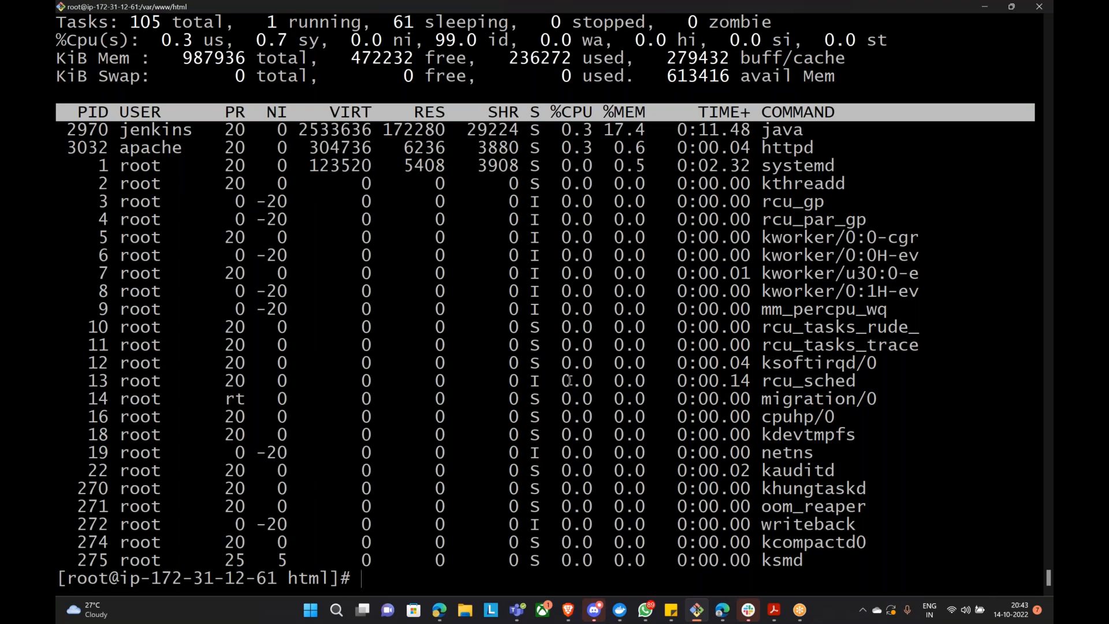
text(amazon-linux-extras install epel)
key(Return)
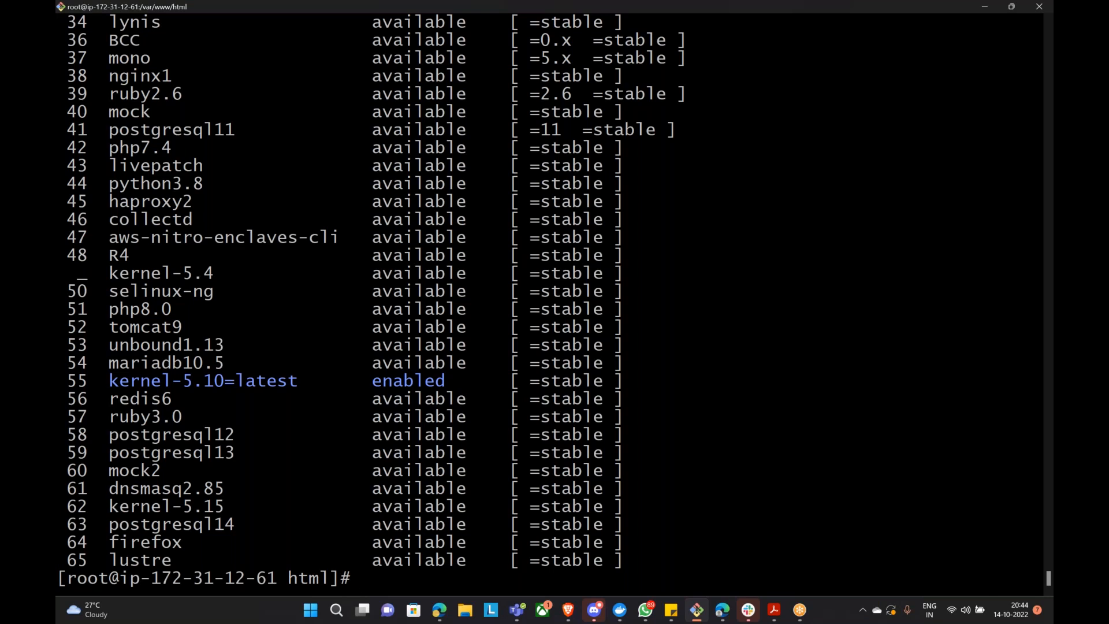
Step: Install the stress package with yum install stress -y
text(yum)
text(onsy)
key(BackSpace)
key(BackSpace)
key(BackSpace)
key(BackSpace)
text(install stress -y)
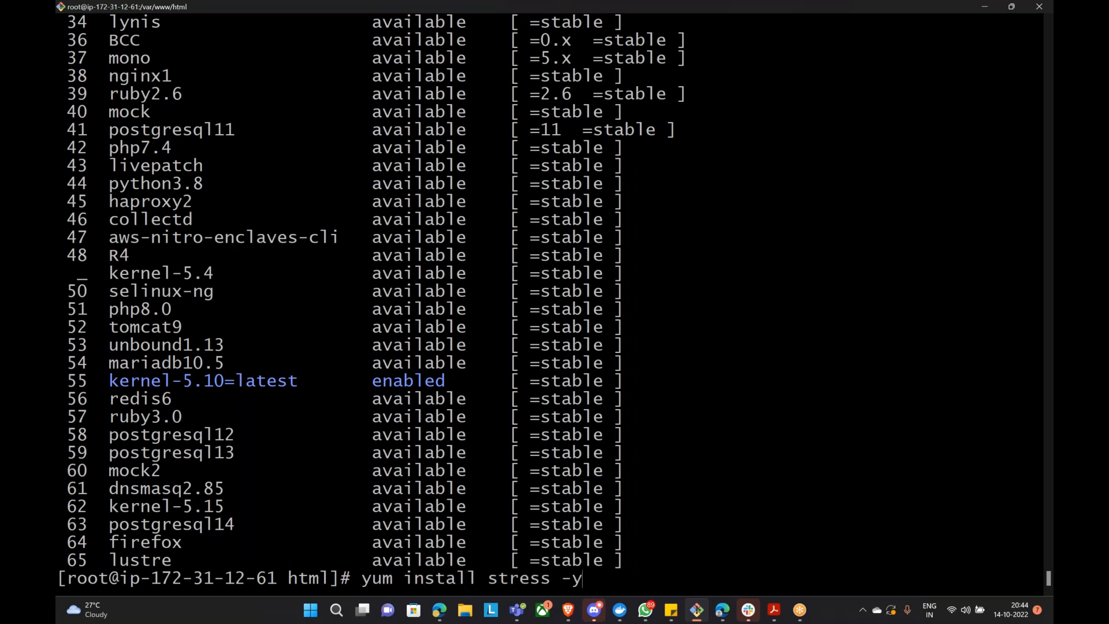
key(Return)
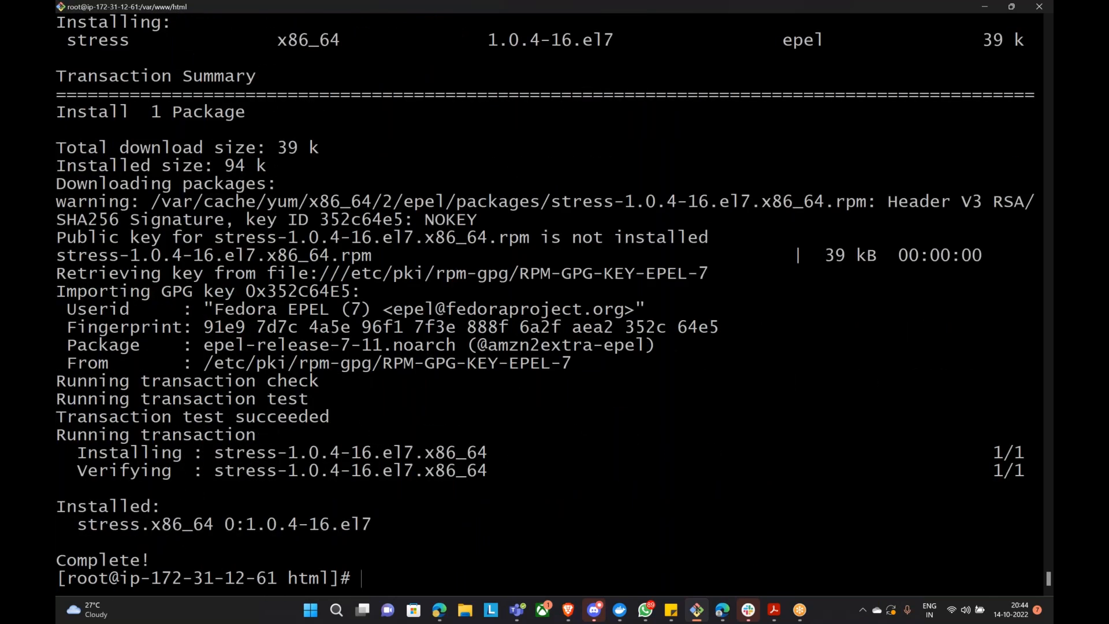
Step: Run the stress help example with 8 cpu, 4 io and 2 vm workers for 1000s
text(stress --help)
key(Return)
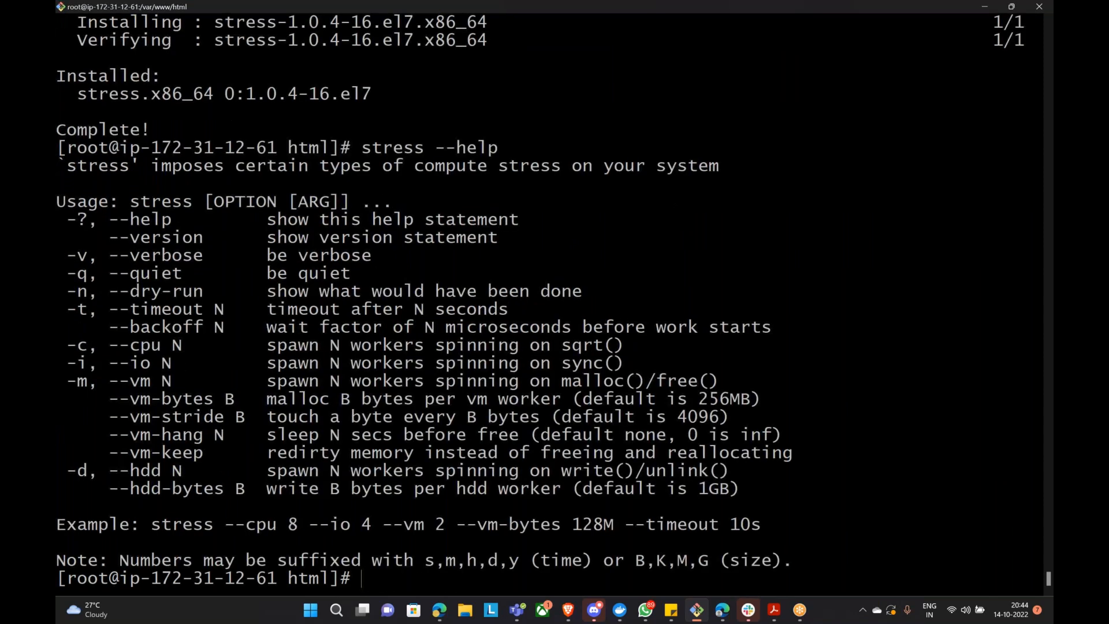
drag(149, 524, 758, 524)
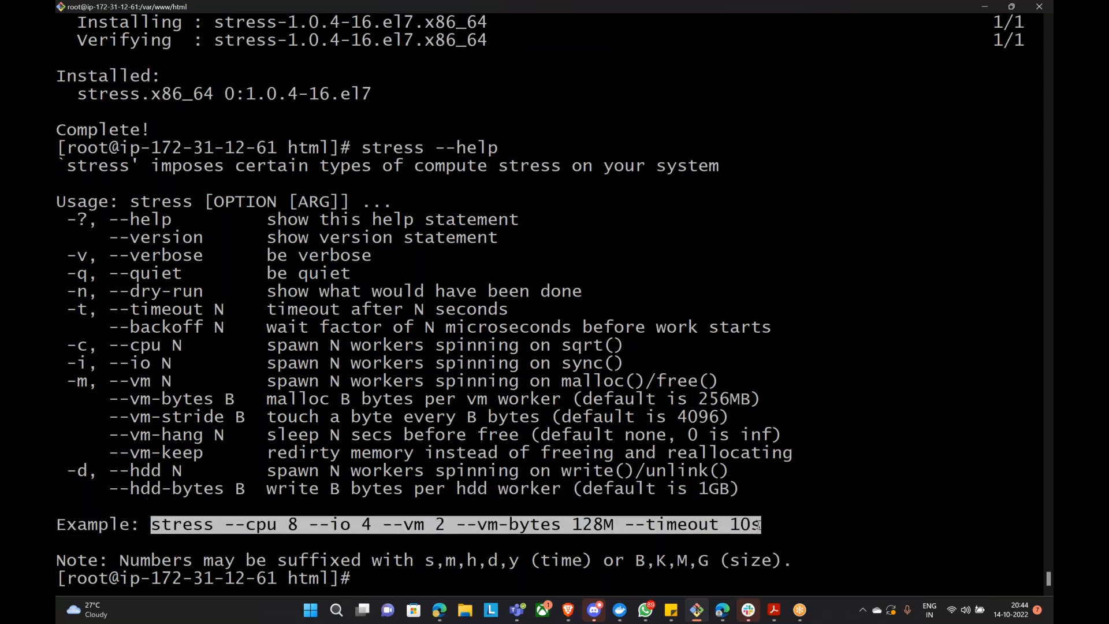
right_click(758, 524)
key(Left)
text(00)
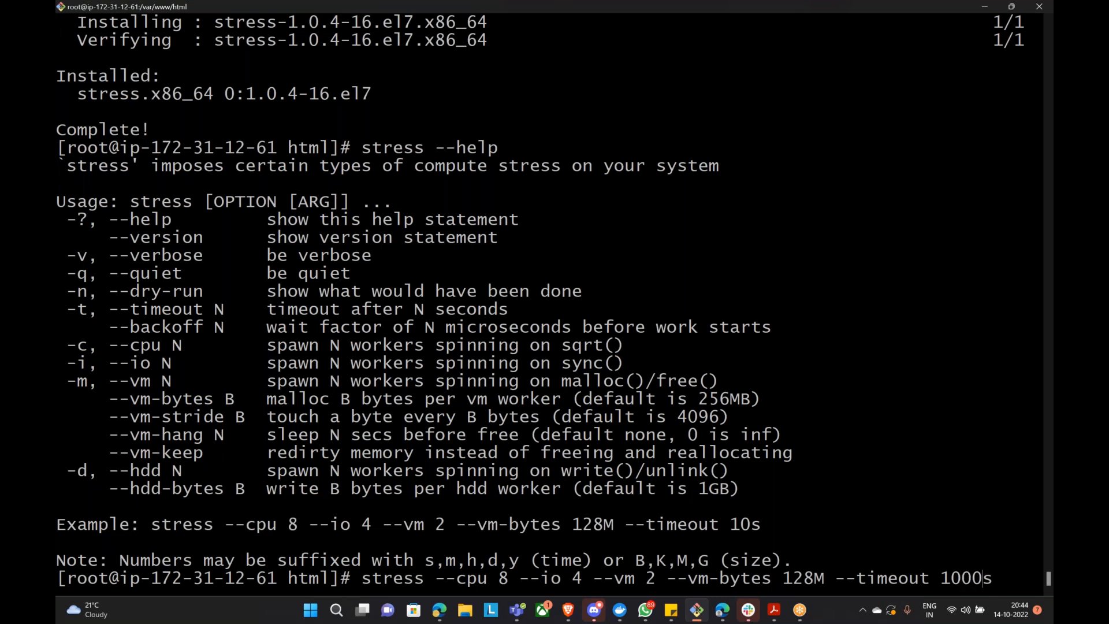
key(Return)
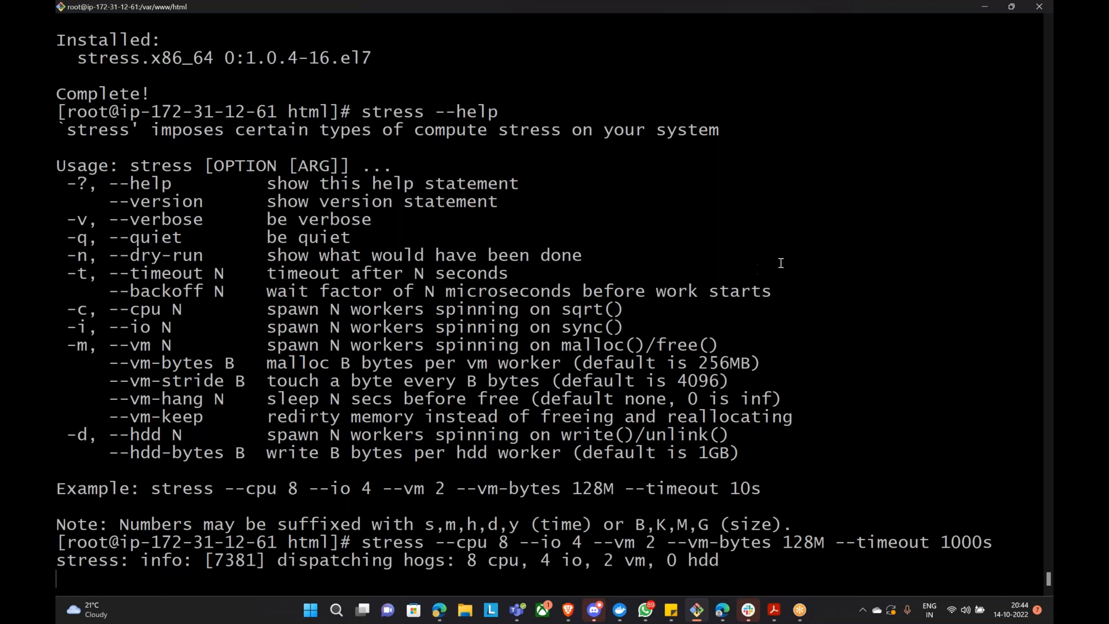
click(986, 6)
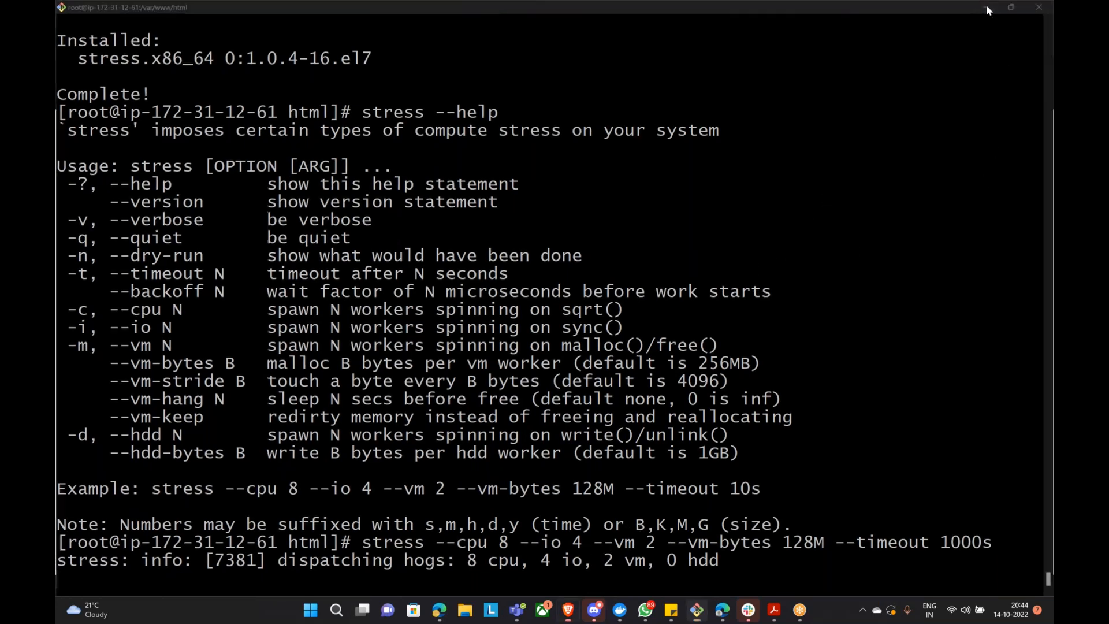
Step: Refresh the target list and filter it to show only the healthy targets
click(768, 338)
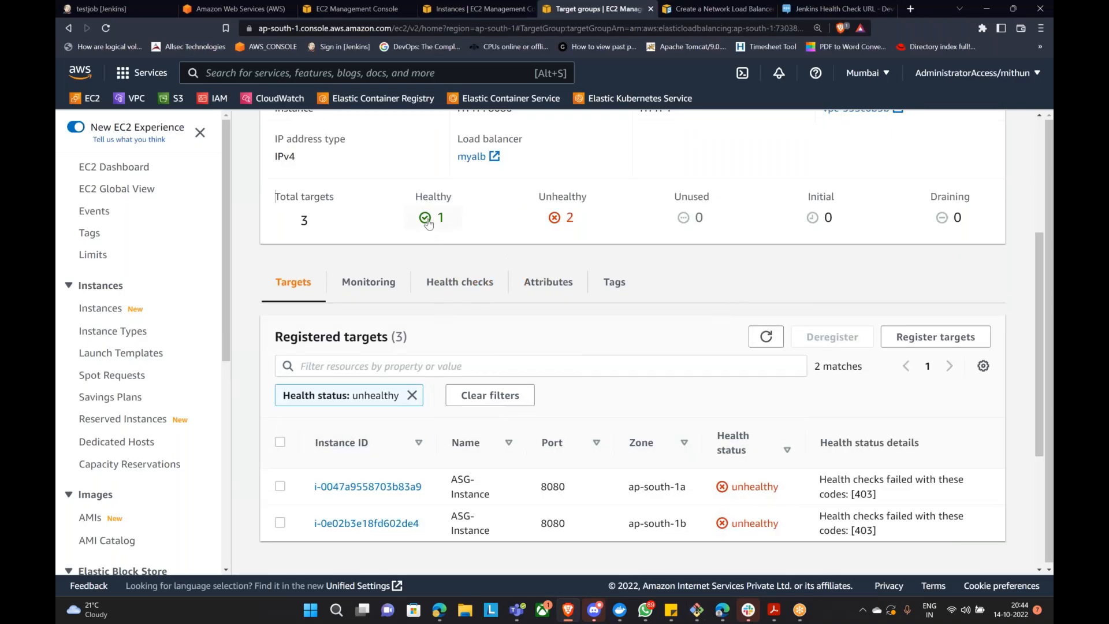
click(766, 337)
click(431, 218)
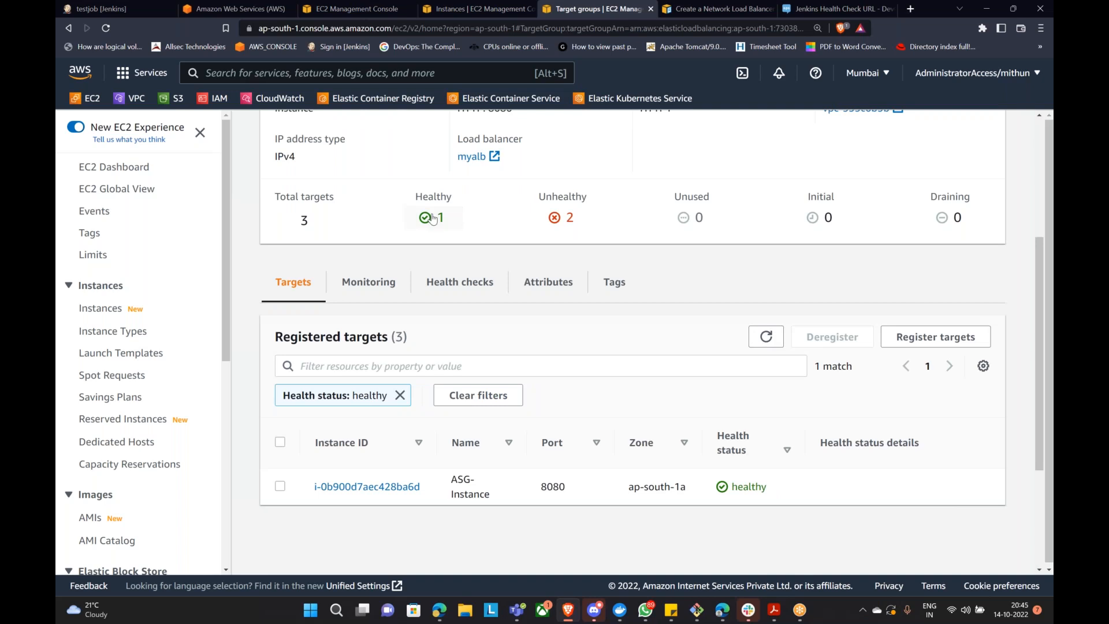
click(572, 218)
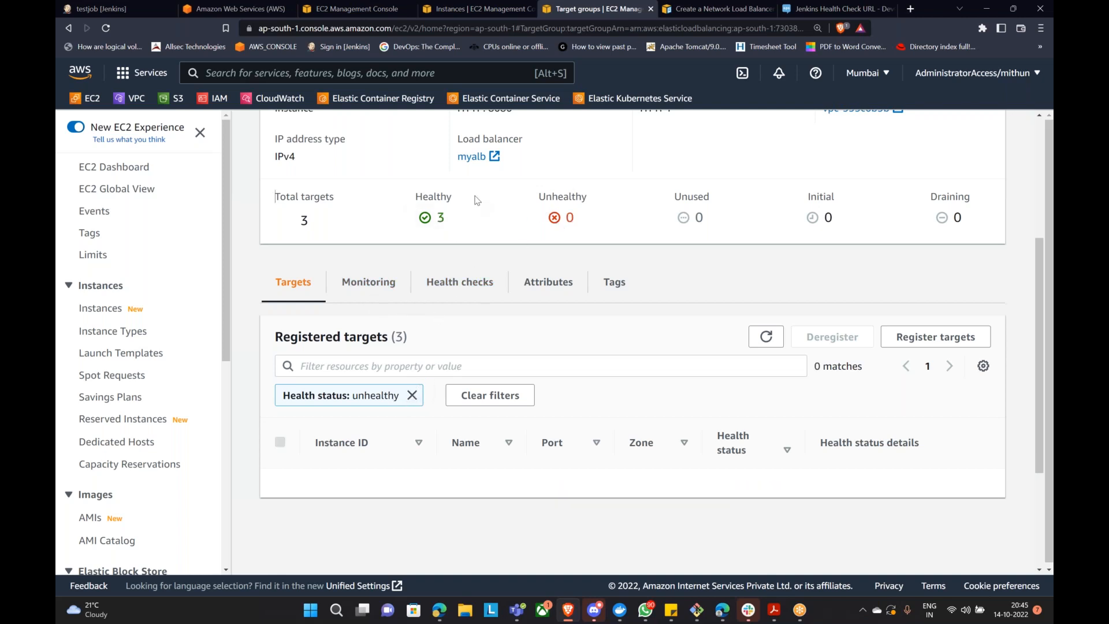
click(434, 220)
Step: Check that the target group's health check path is /login
scroll(560, 367, down, 3)
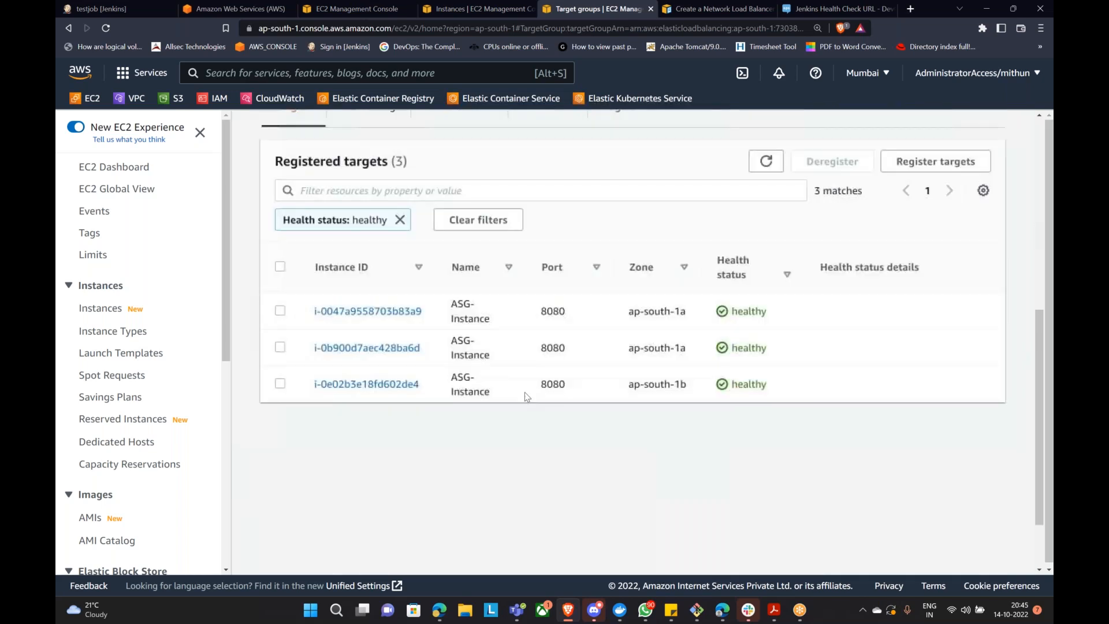
scroll(593, 376, up, 3)
scroll(644, 408, down, 3)
scroll(459, 283, down, 3)
click(460, 282)
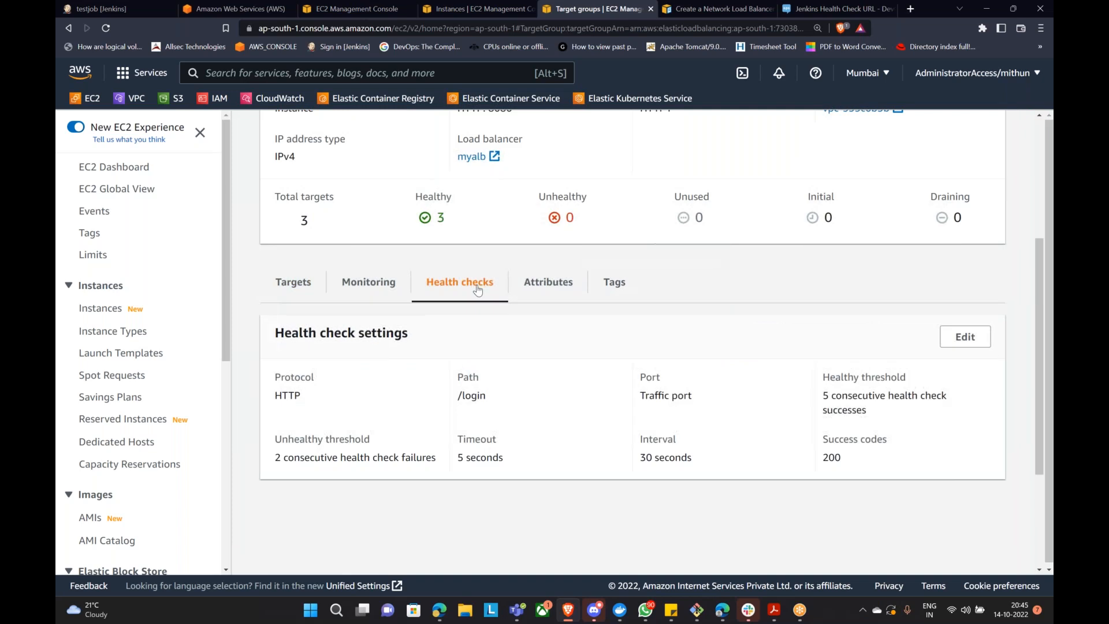
scroll(487, 353, down, 1)
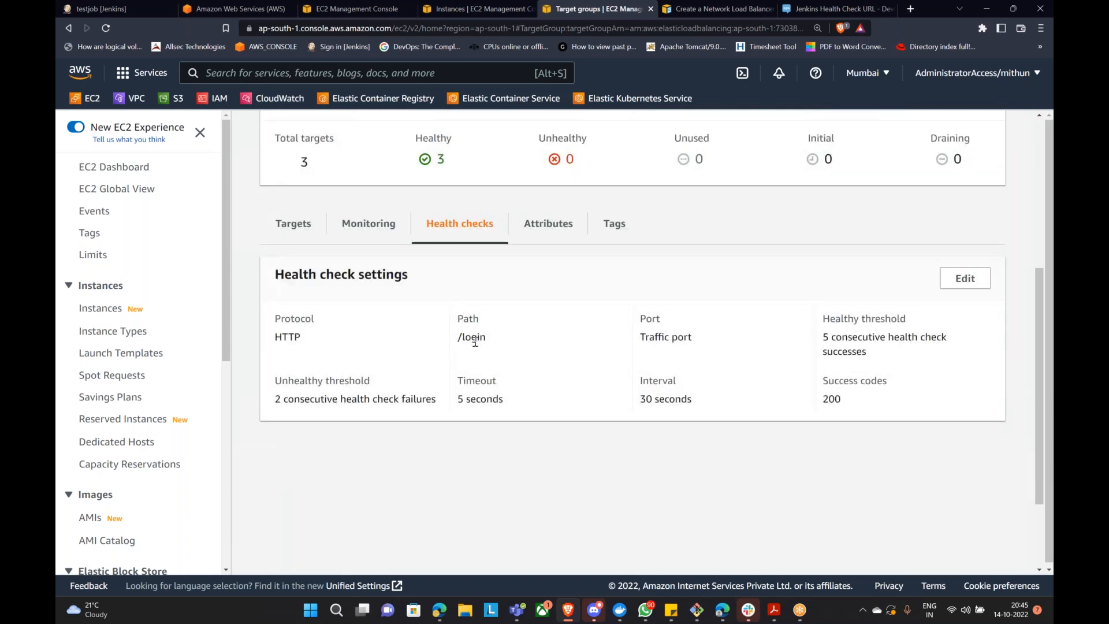
click(128, 9)
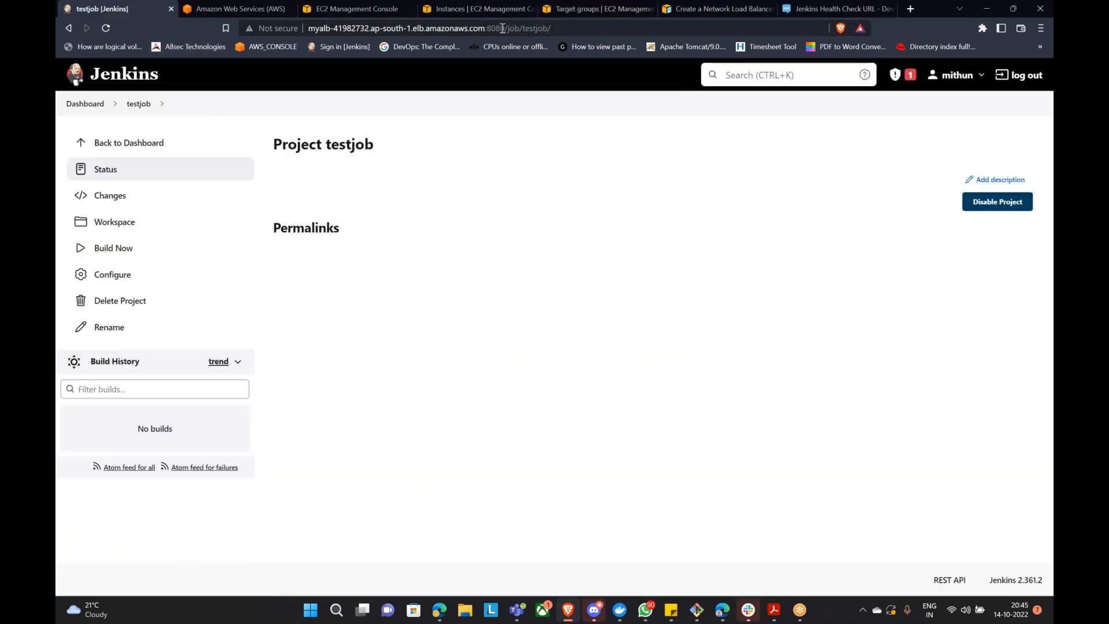
Step: Load the Jenkins sign-in page at myalb's /login address, then return to the target group
drag(507, 28, 551, 28)
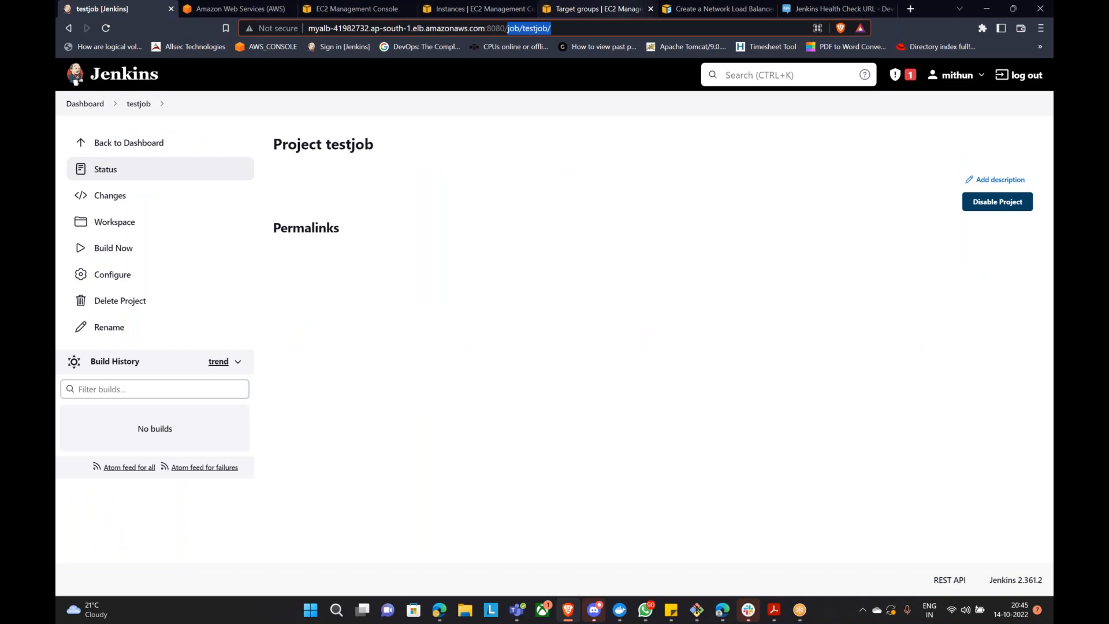
key(BackSpace)
text(login)
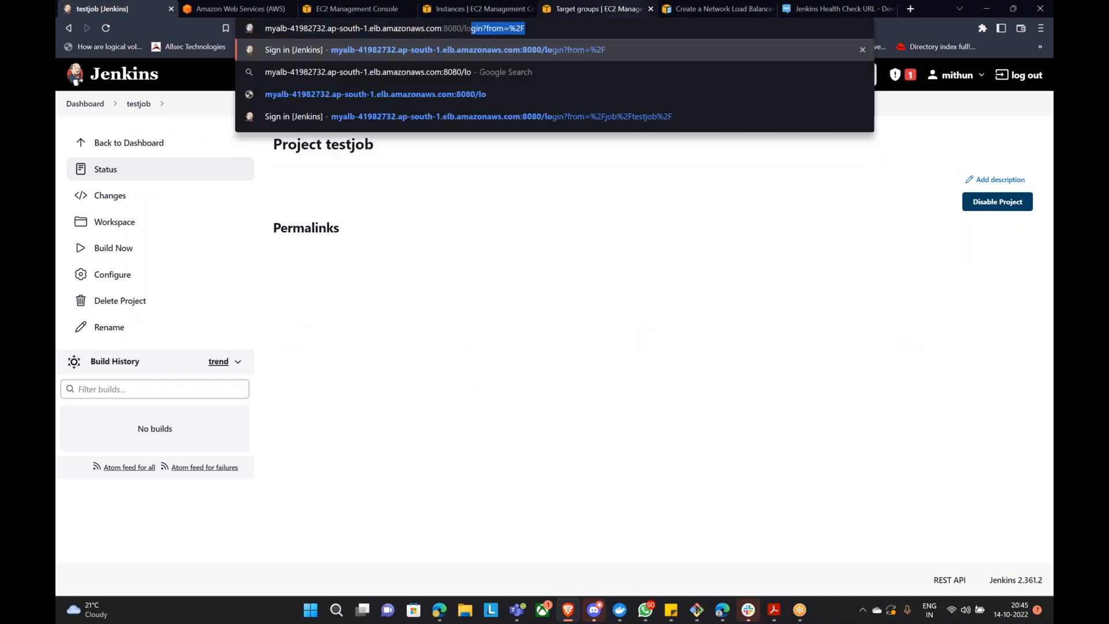
key(Return)
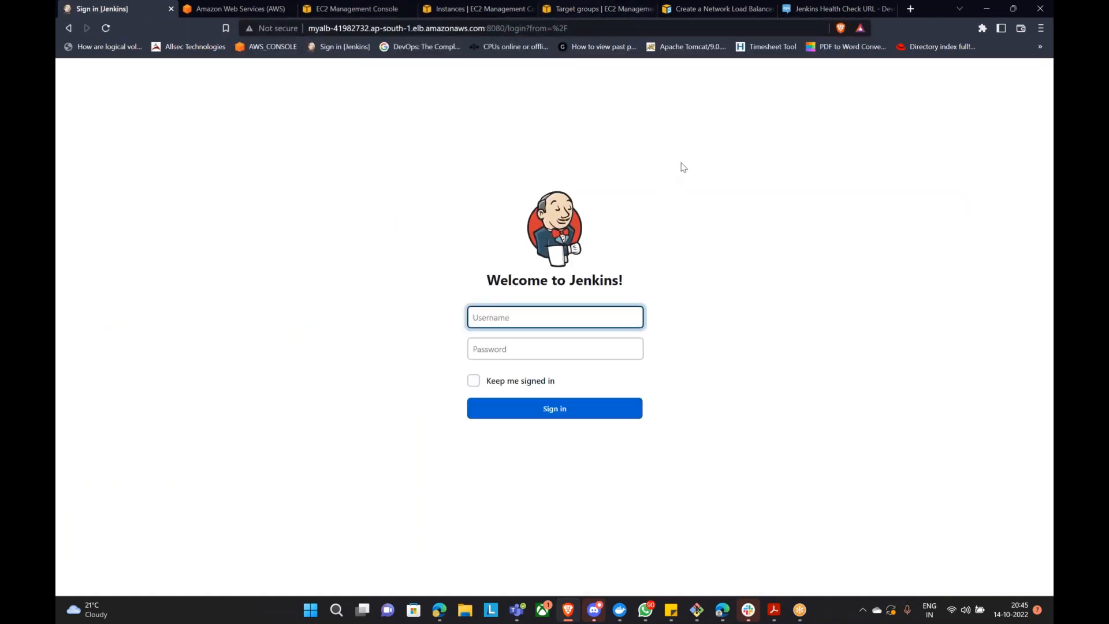
drag(511, 28, 600, 12)
click(675, 103)
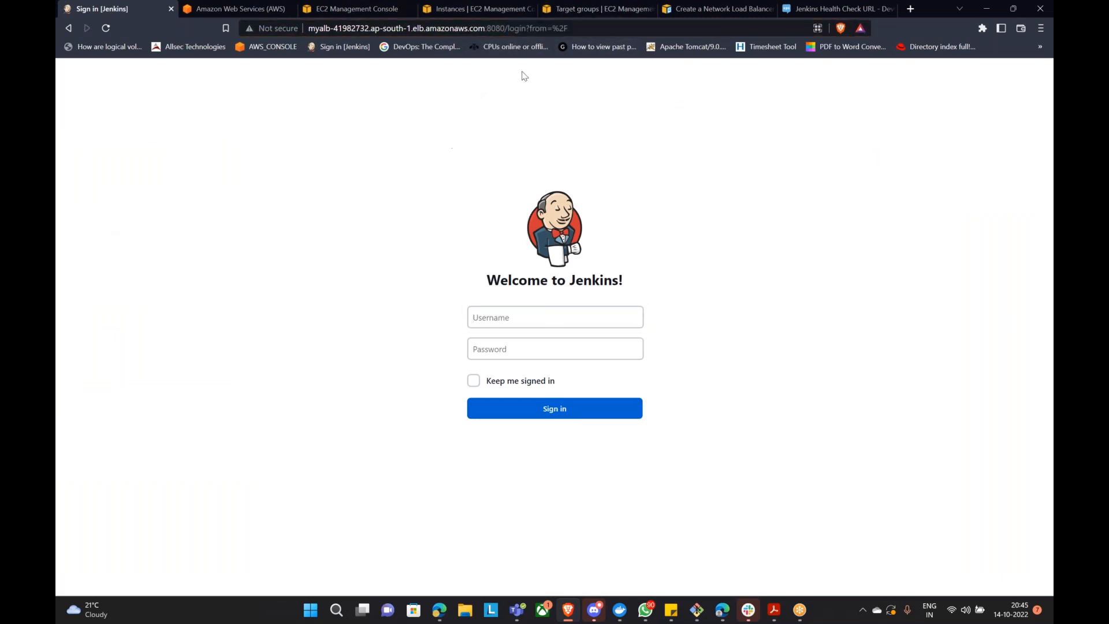
click(595, 9)
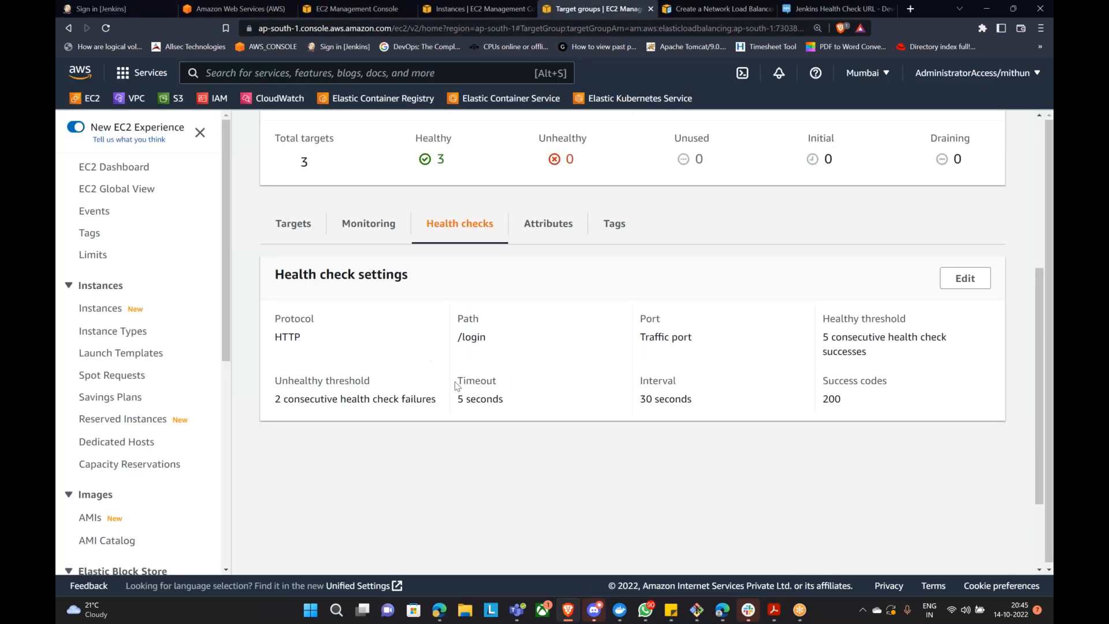
Step: List the three healthy ASG-Instance targets in the jenkins target group
scroll(504, 320, up, 3)
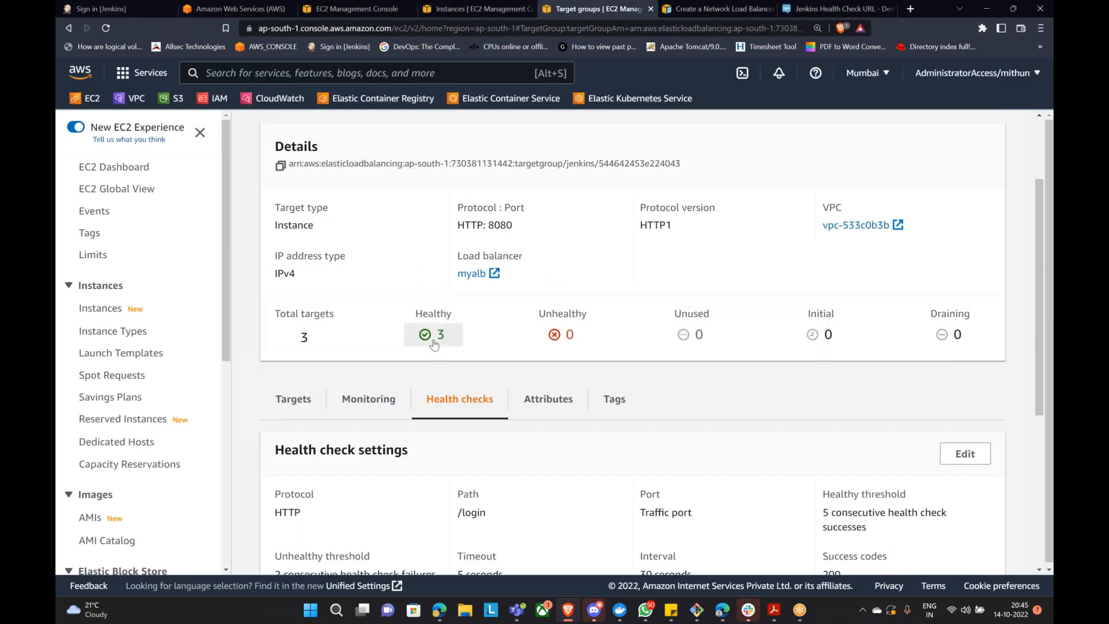
click(433, 335)
scroll(493, 485, down, 3)
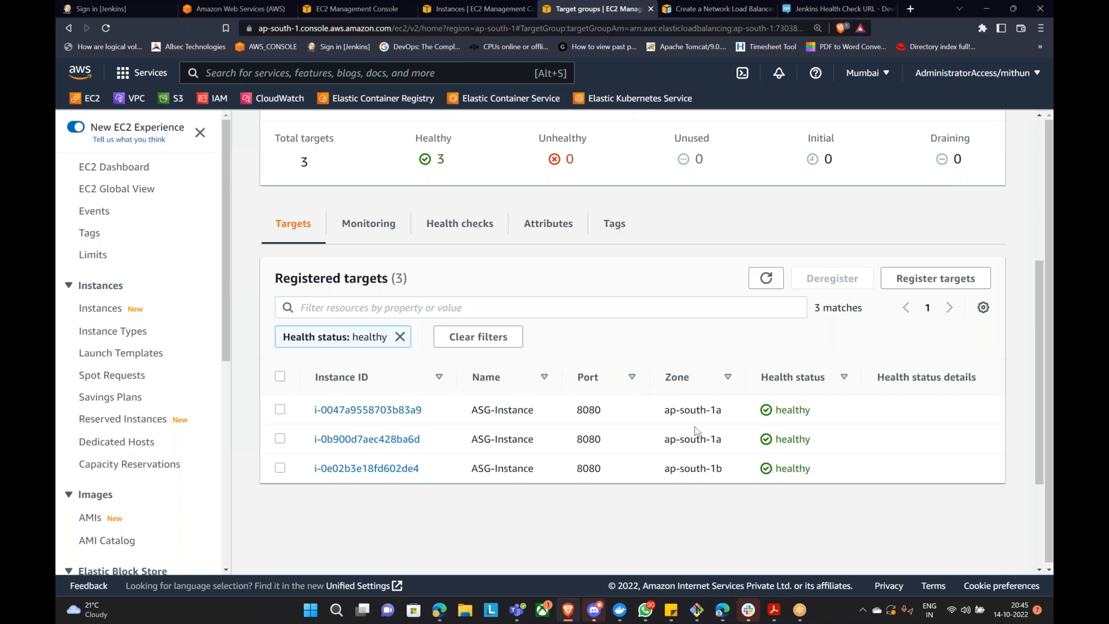
Step: Go to the EC2 console and open the Instances list
click(358, 9)
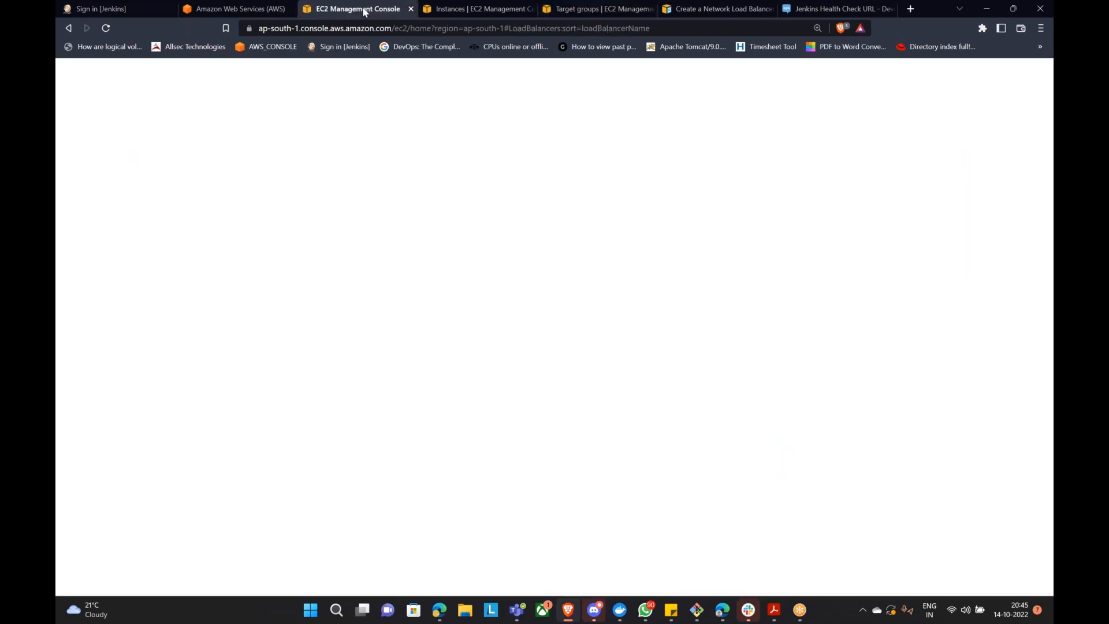
scroll(95, 208, up, 5)
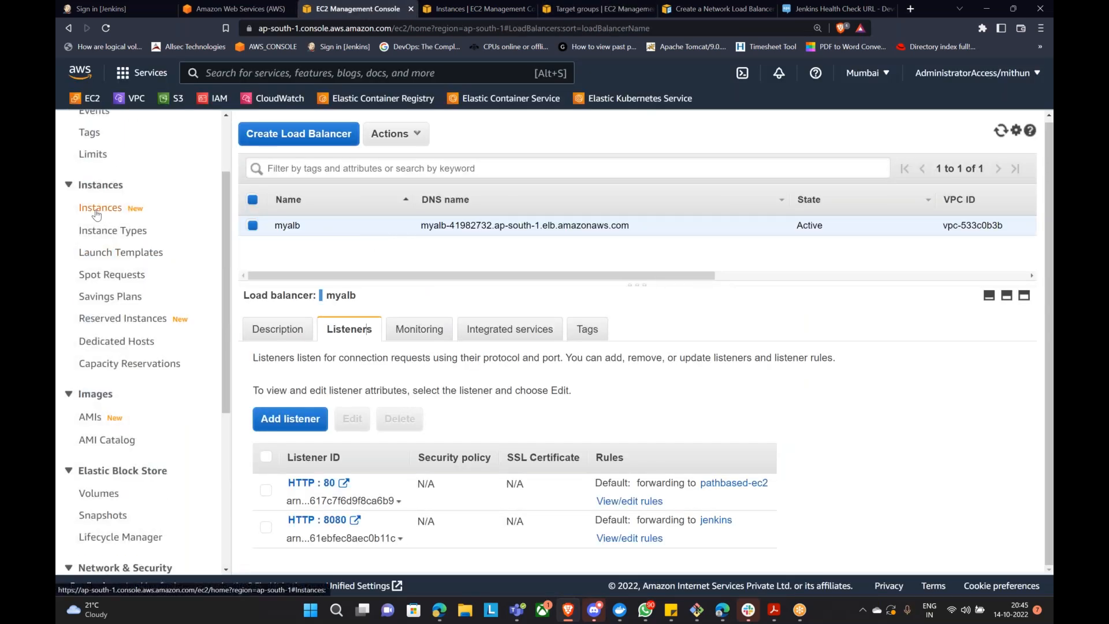
click(96, 207)
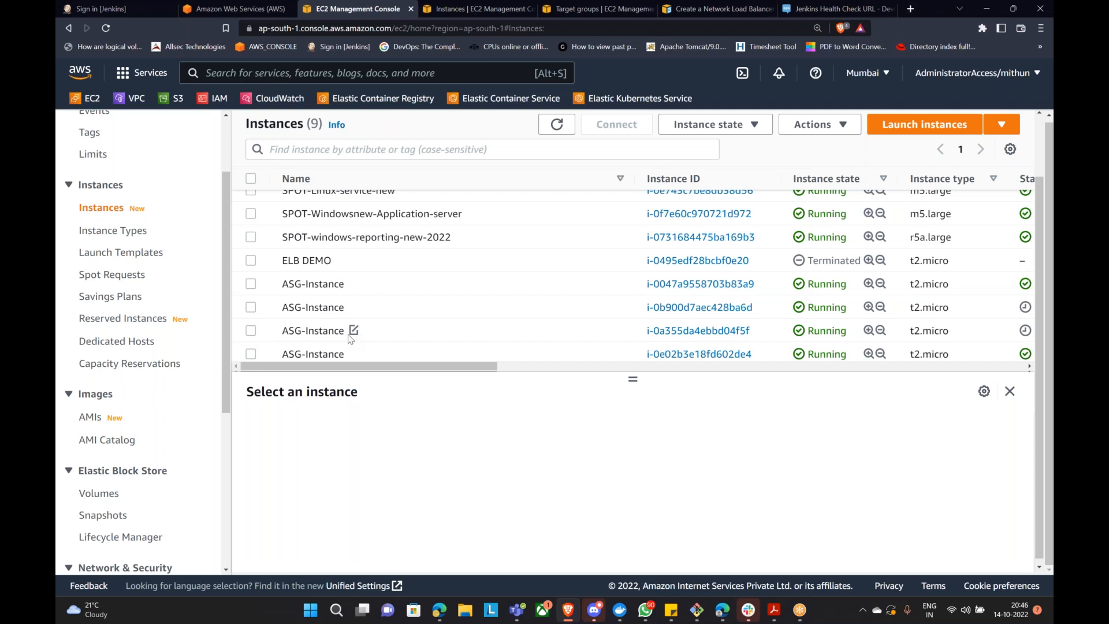
Step: Terminate the four ASG-Instance machines through Instance state > Terminate instance
click(251, 285)
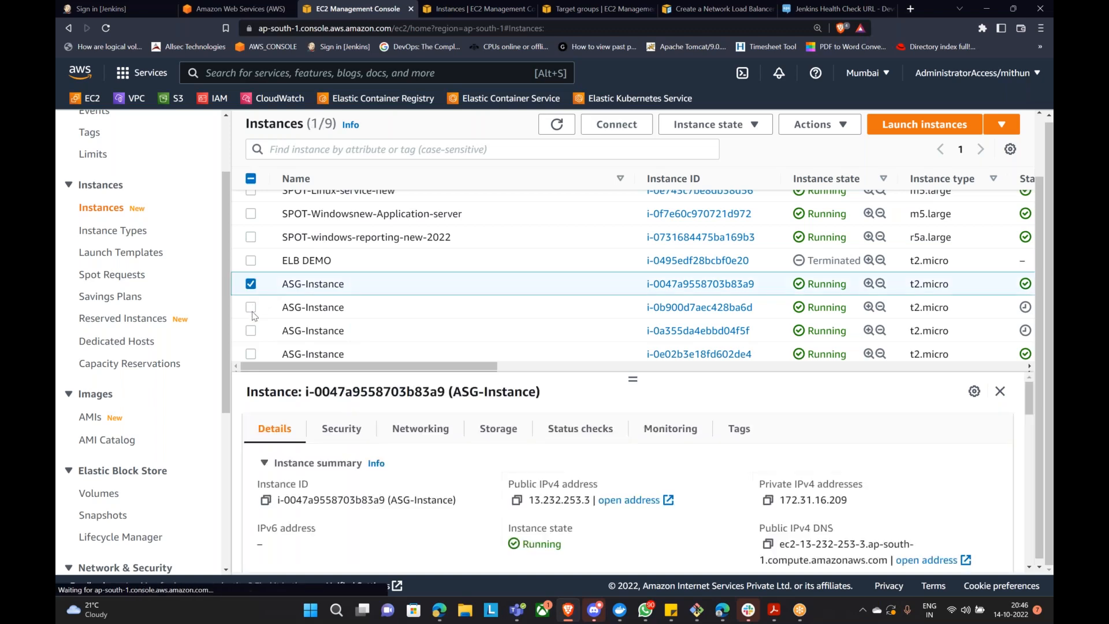
click(251, 307)
click(251, 330)
click(250, 354)
scroll(299, 341, up, 1)
scroll(365, 351, down, 1)
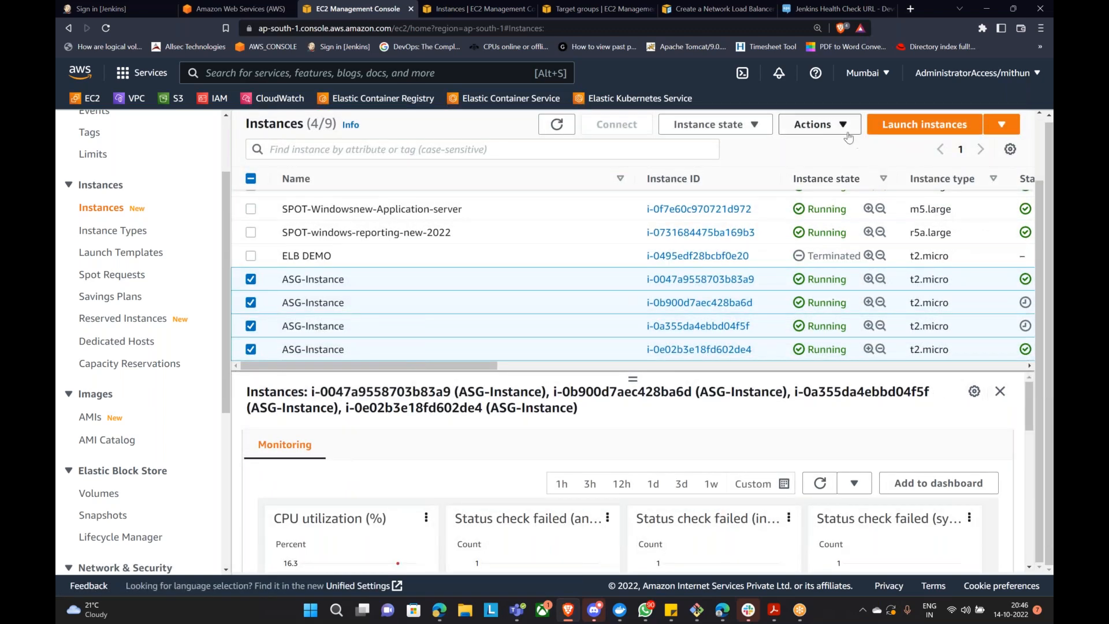
click(710, 124)
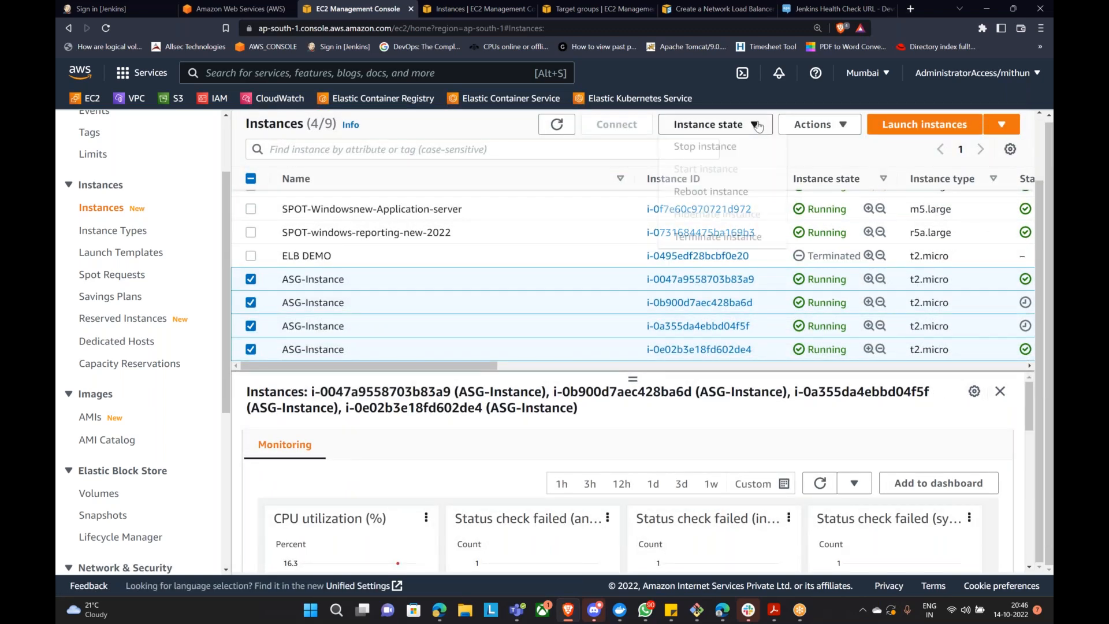
click(738, 238)
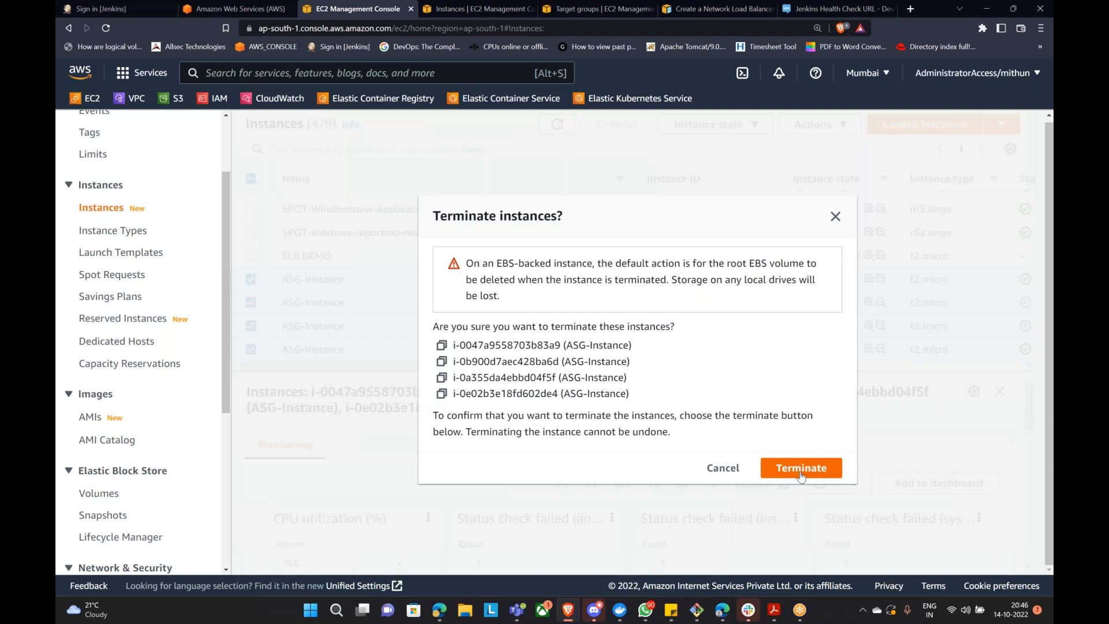
click(800, 474)
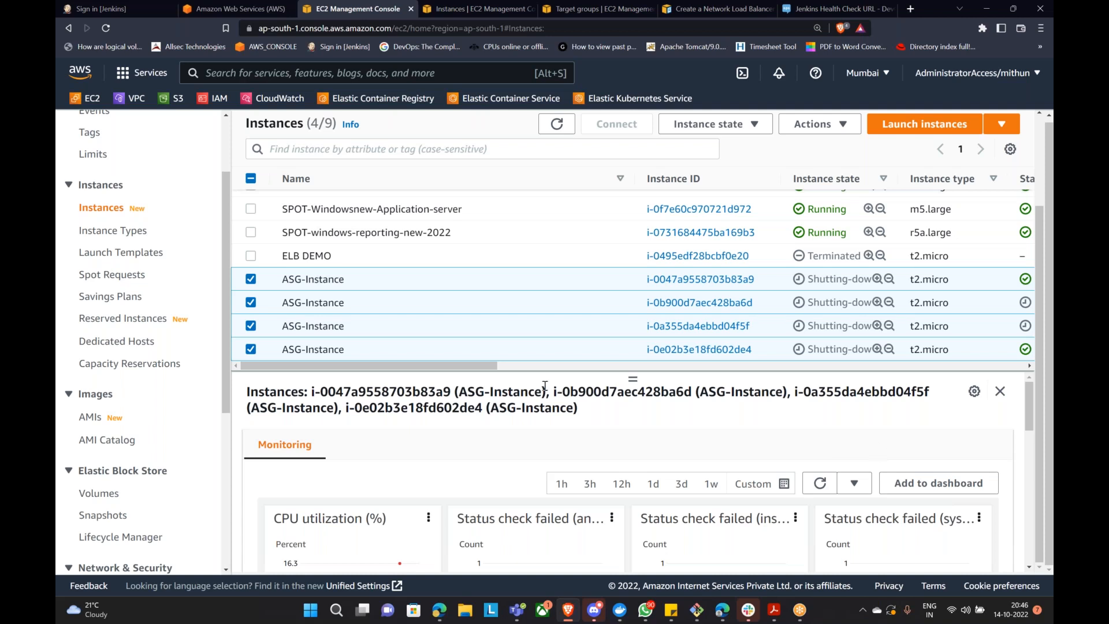
Step: Clear the healthy filter and refresh until the jenkins target group shows 0 targets
click(595, 9)
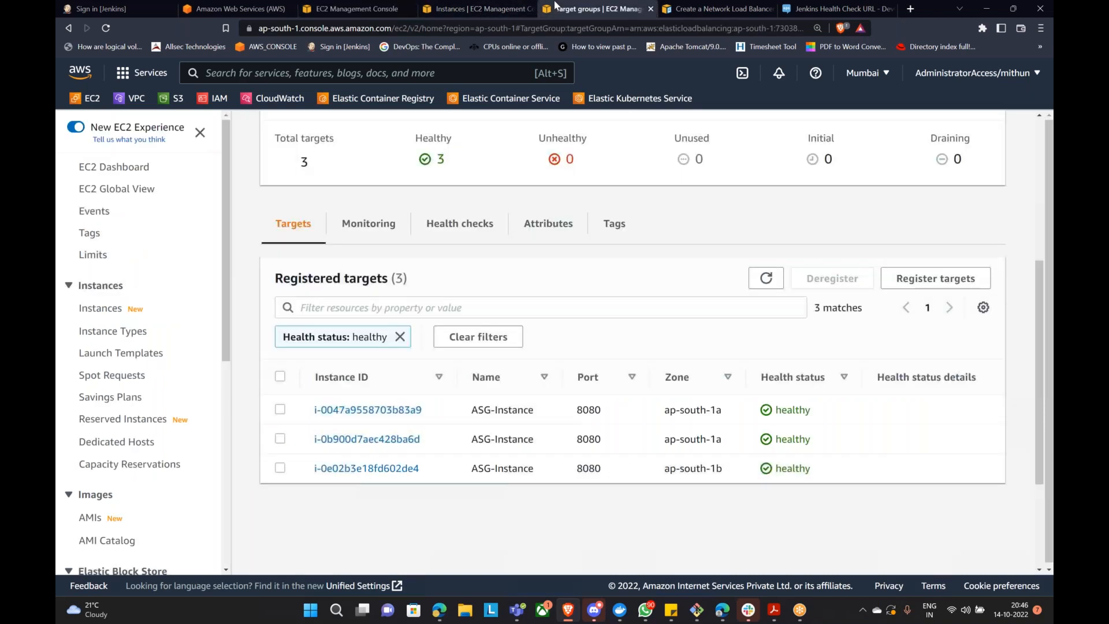
click(763, 279)
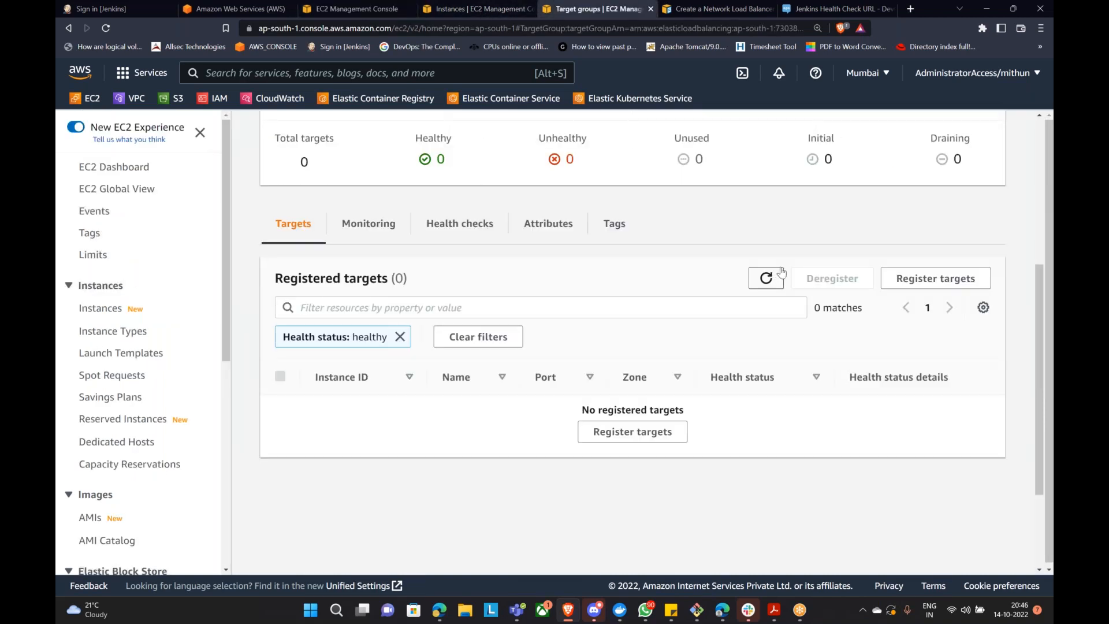
click(401, 335)
click(766, 279)
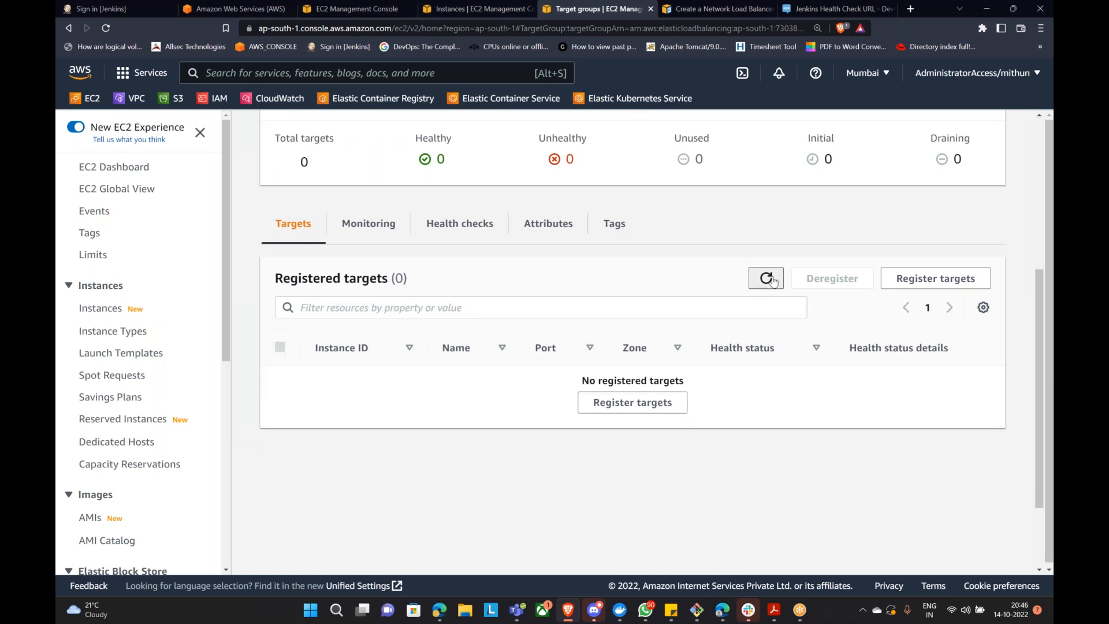
click(765, 278)
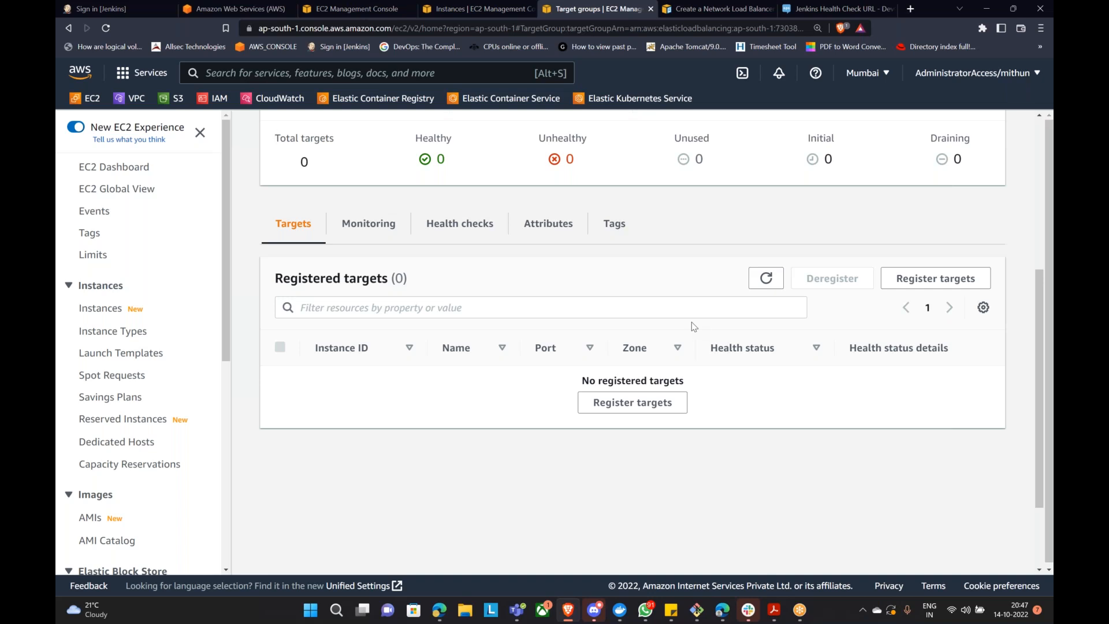
Step: Refresh the target group's registered targets (still 0), then bring up the Bing 'gmail' search tab
click(765, 278)
click(440, 610)
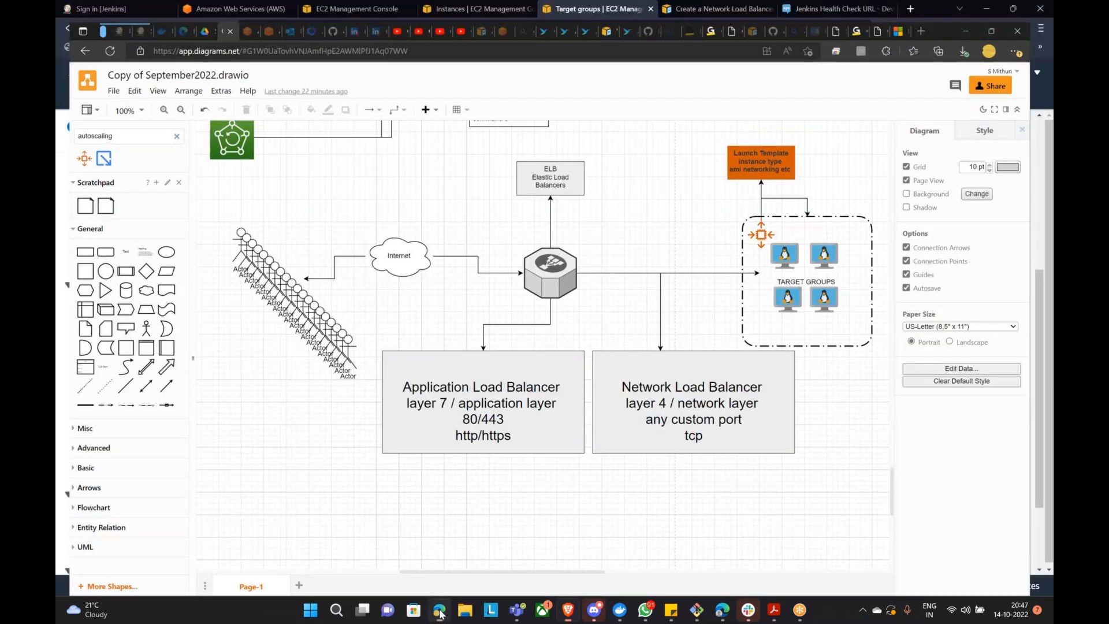
click(440, 611)
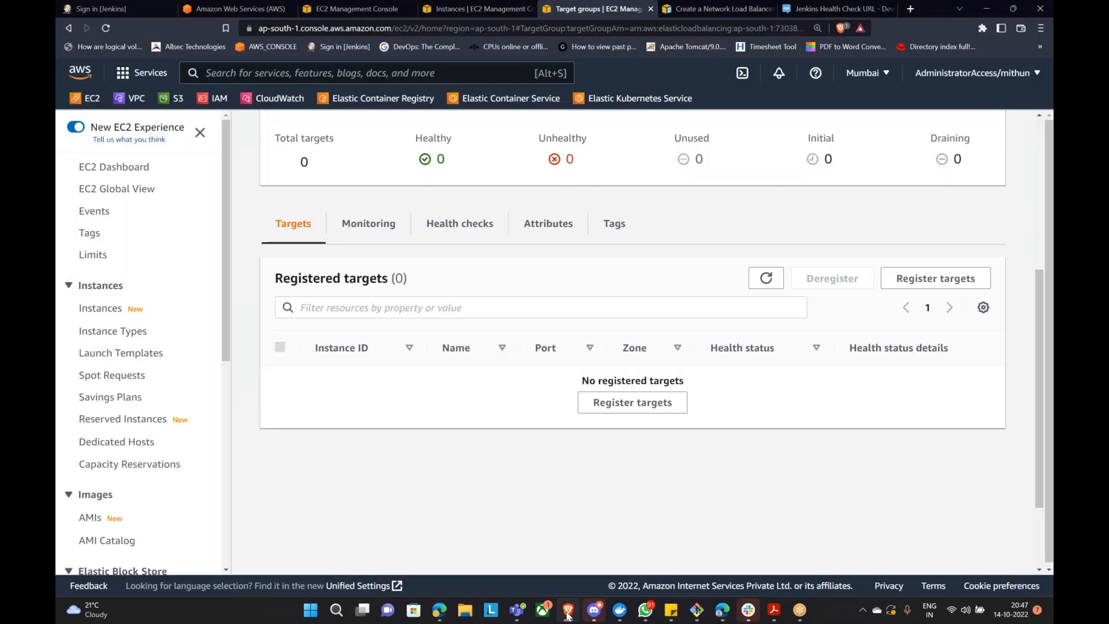
click(442, 615)
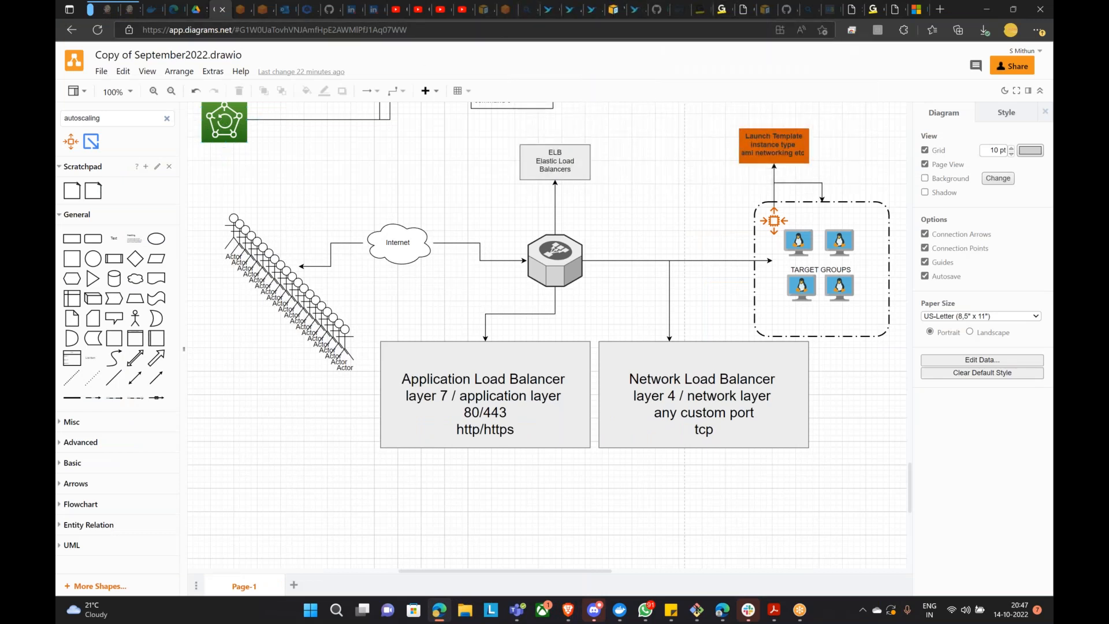
click(532, 11)
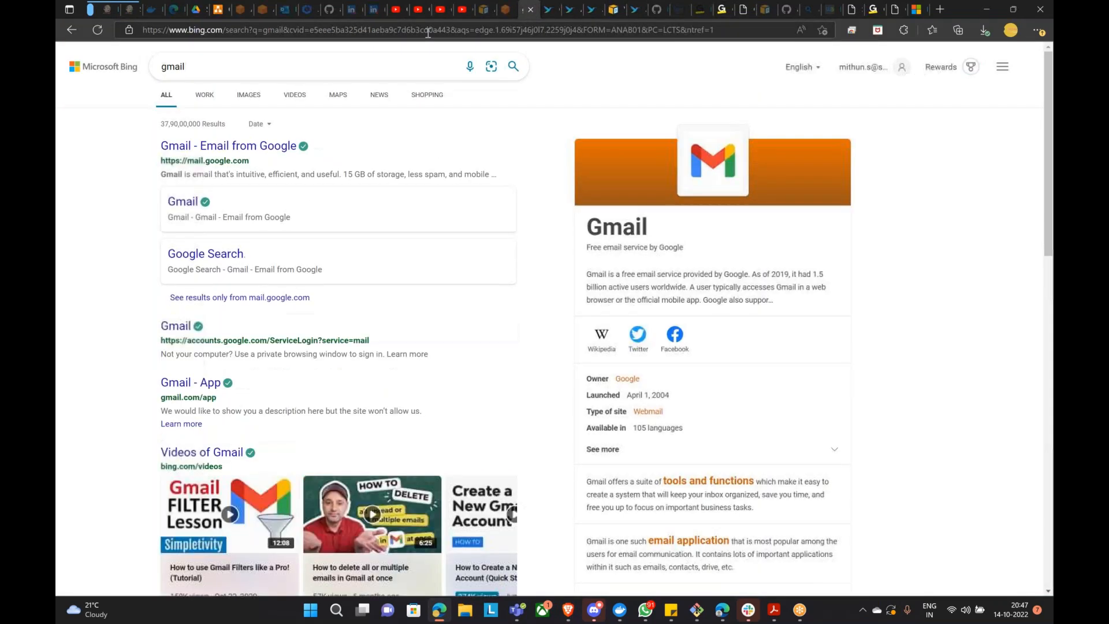
Step: Open the Gmail inbox via the 'gm' suggestion and unsubscribe from Flipkart emails
click(428, 34)
text(gm)
click(312, 226)
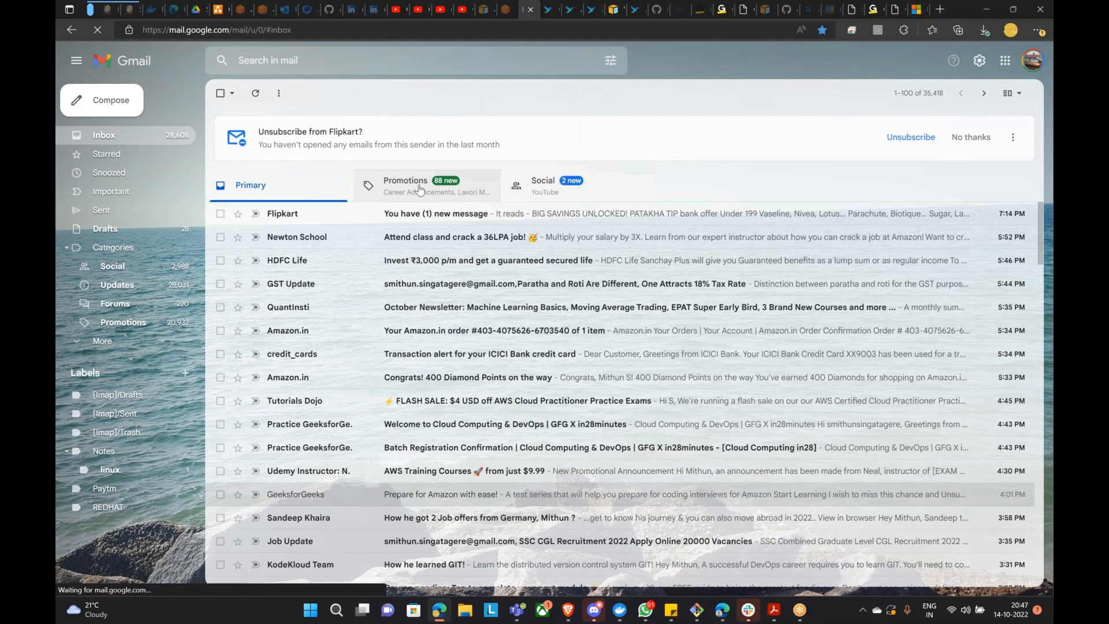
click(421, 190)
click(344, 186)
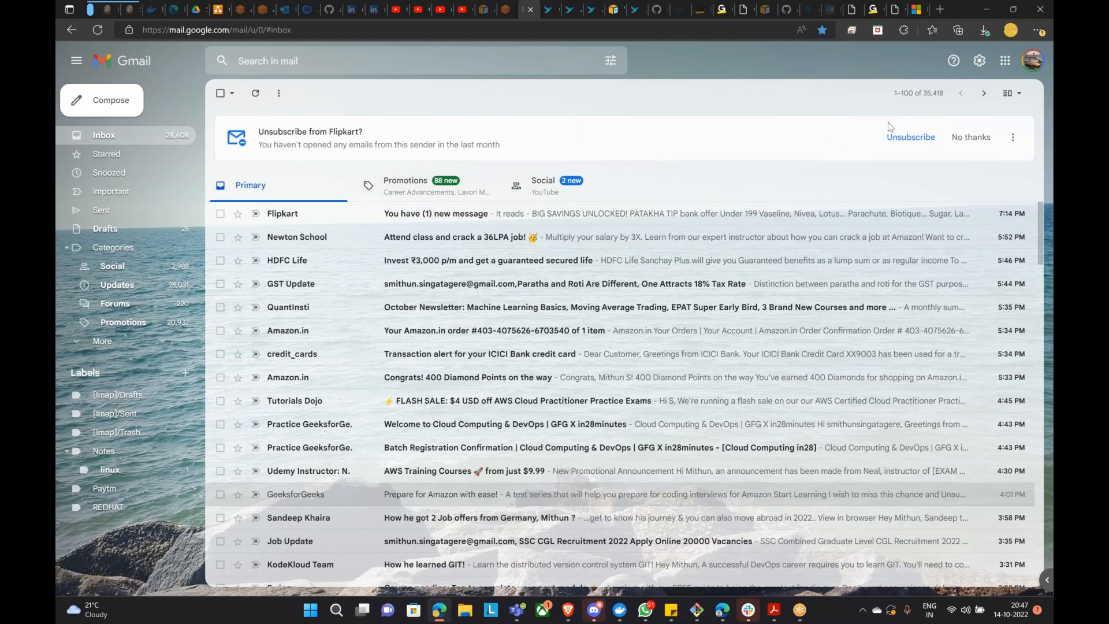
click(924, 143)
Step: View the Social emails, read the Google Ads message, and duplicate the Gmail tab
click(515, 126)
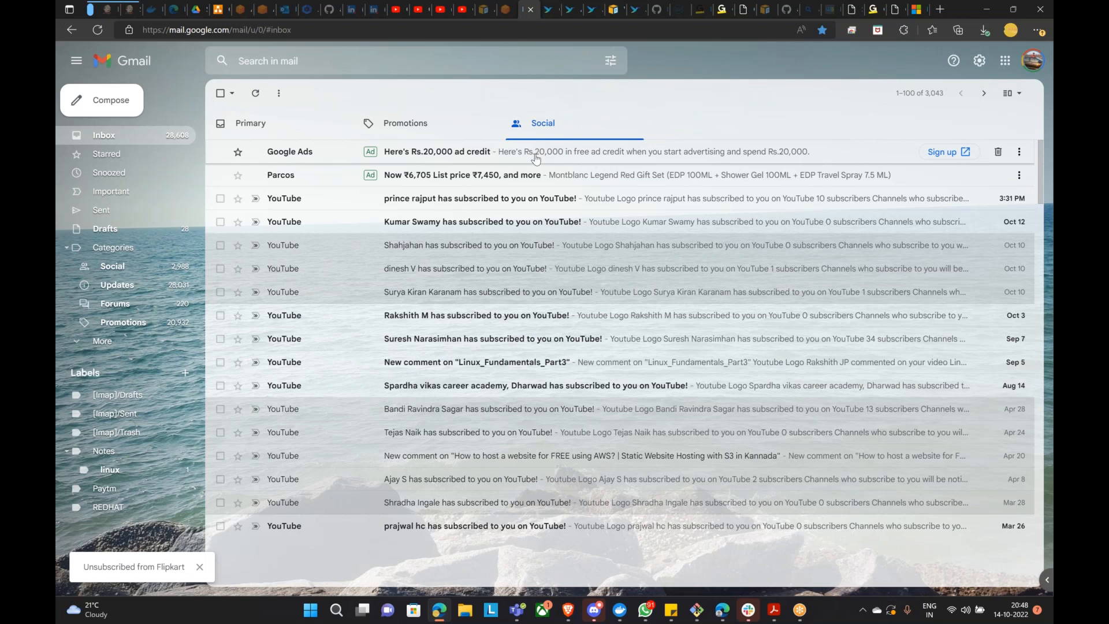
click(535, 158)
scroll(589, 392, down, 2)
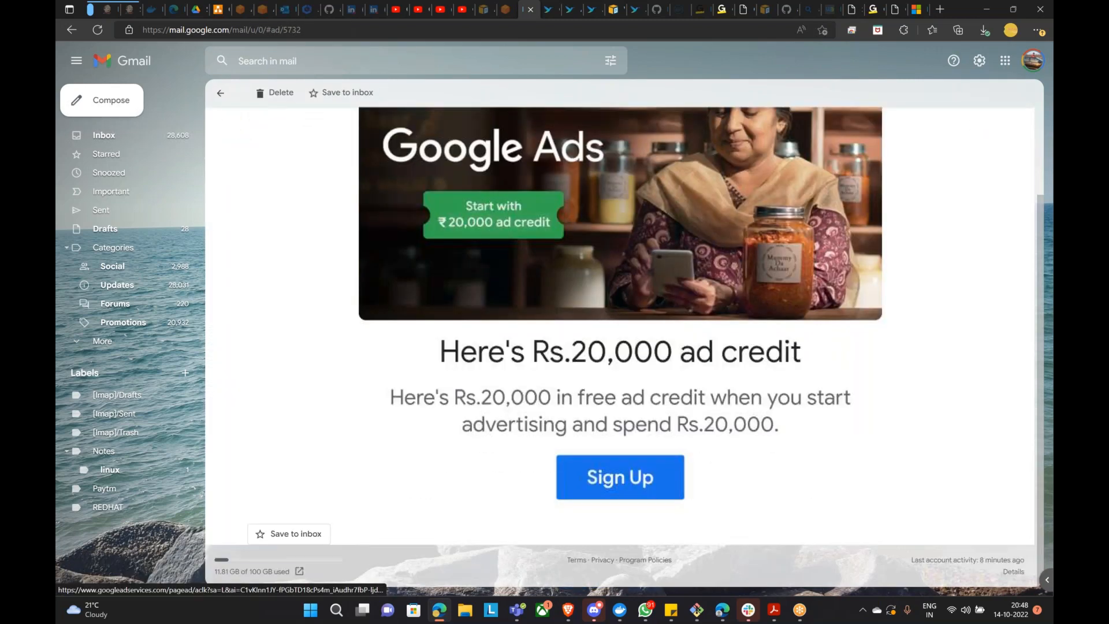
scroll(589, 391, up, 2)
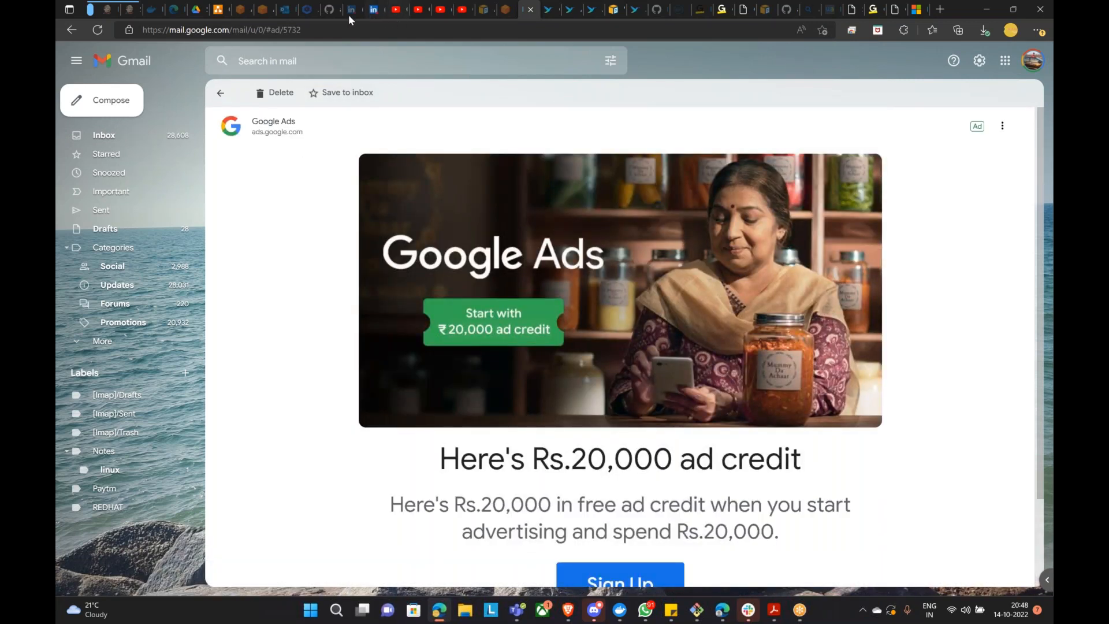
right_click(522, 15)
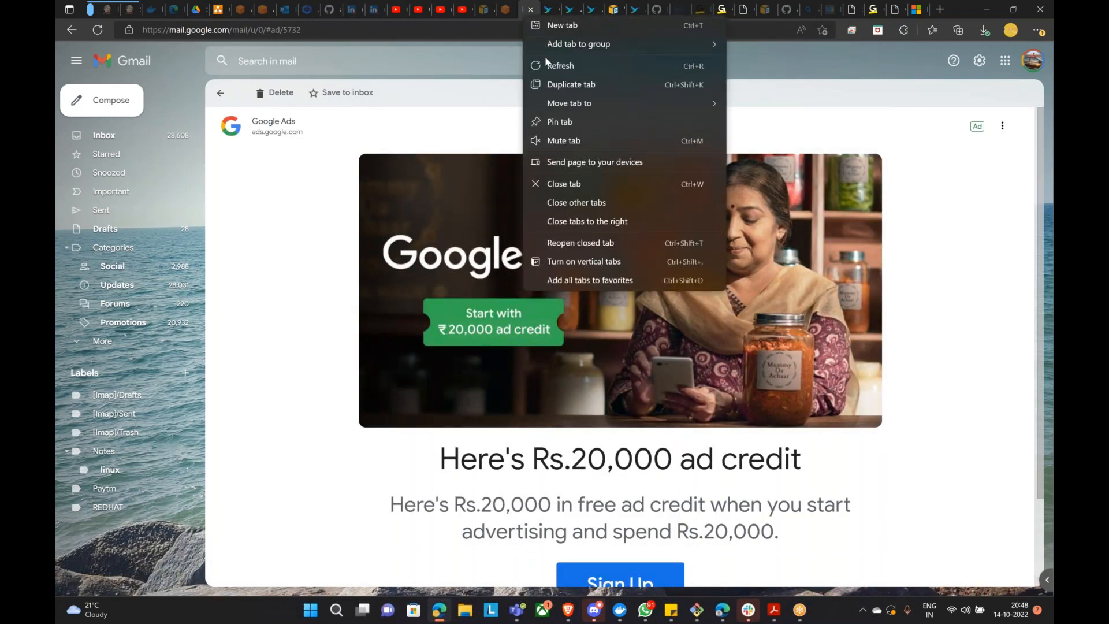
click(532, 84)
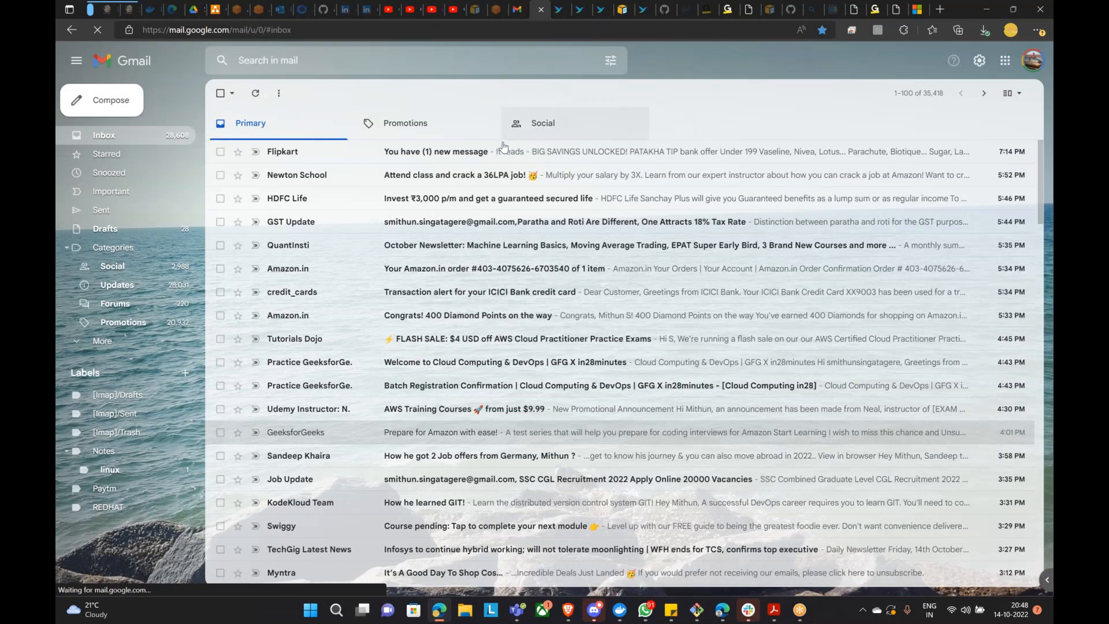
Step: Browse the Promotions and Social categories, then return to the Primary inbox
click(442, 125)
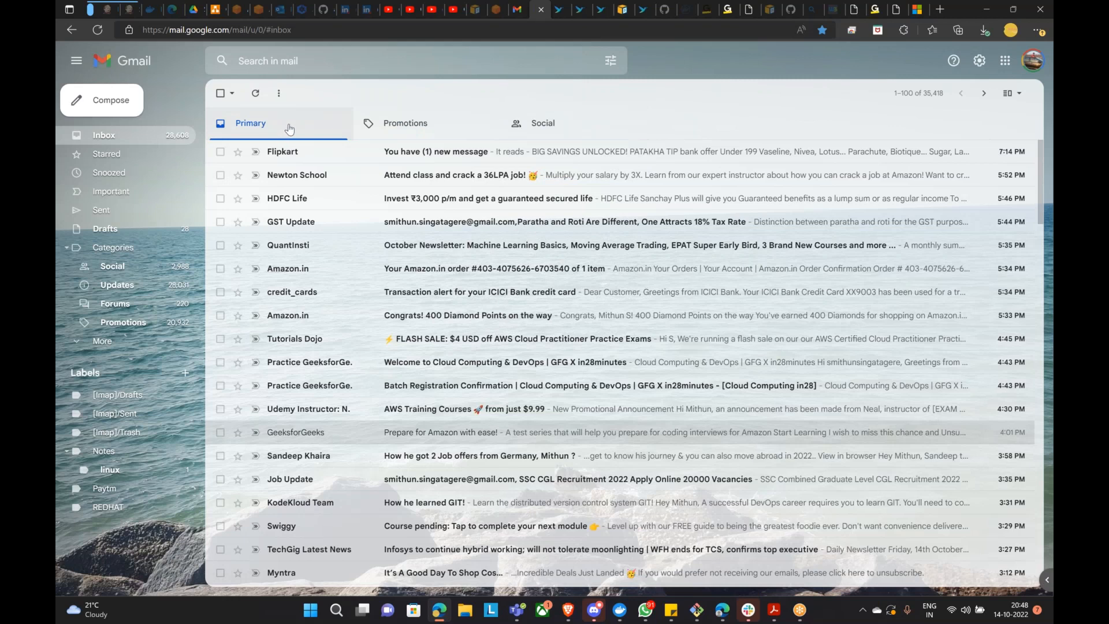
click(548, 126)
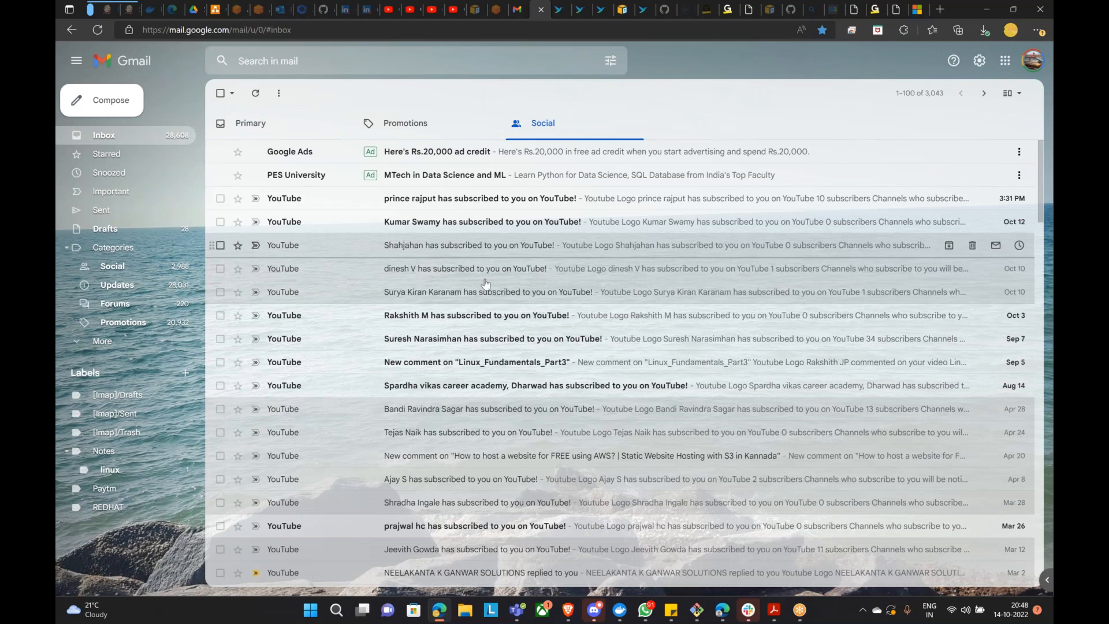
click(432, 138)
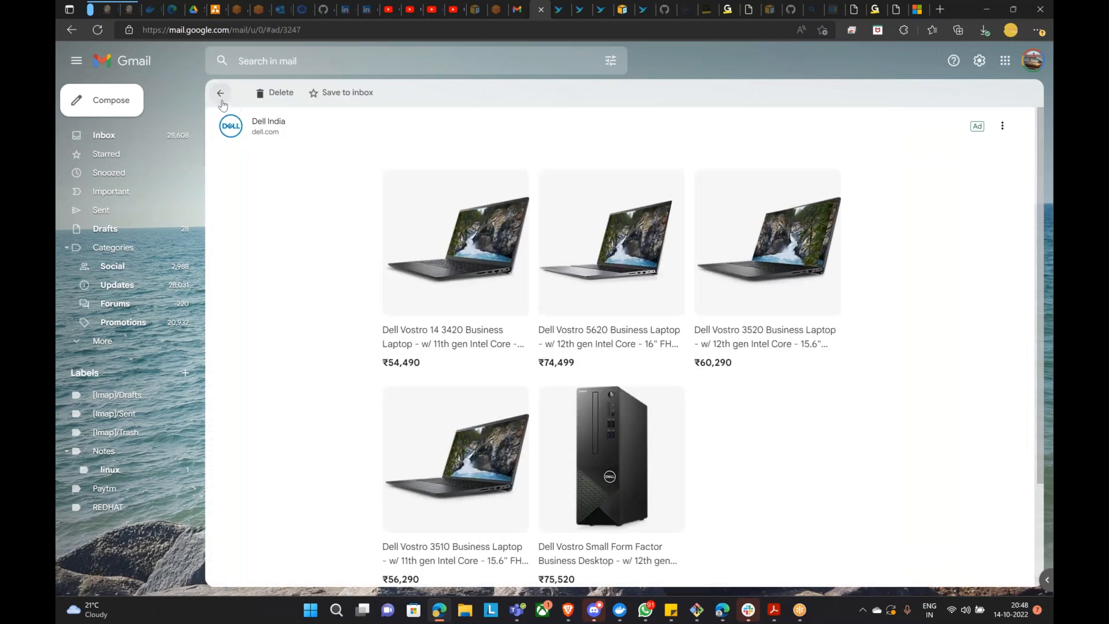
click(221, 99)
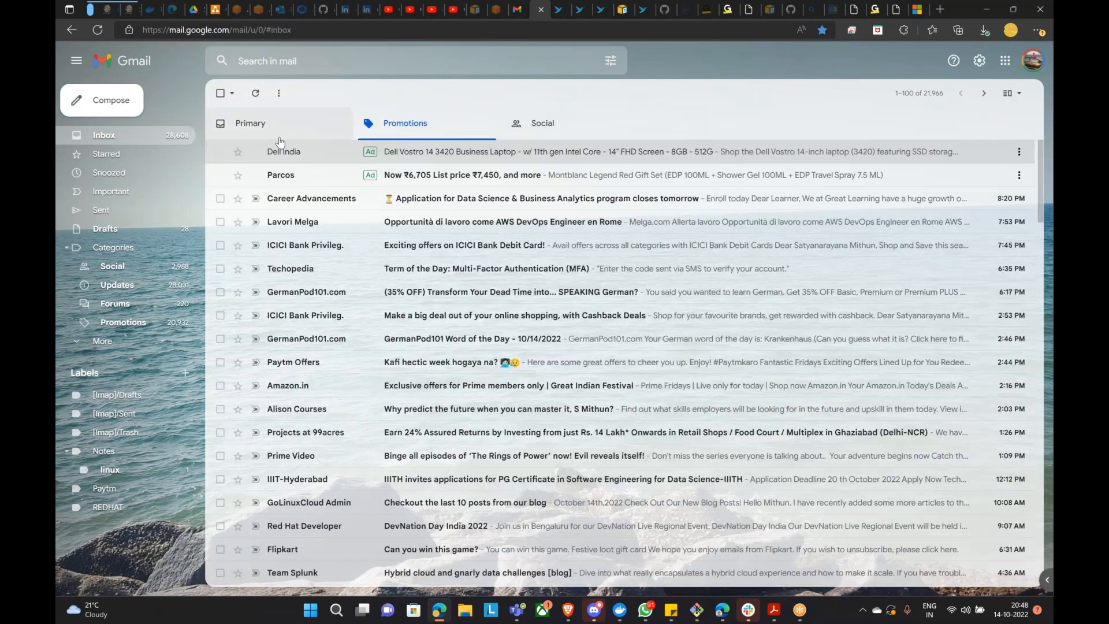
click(250, 123)
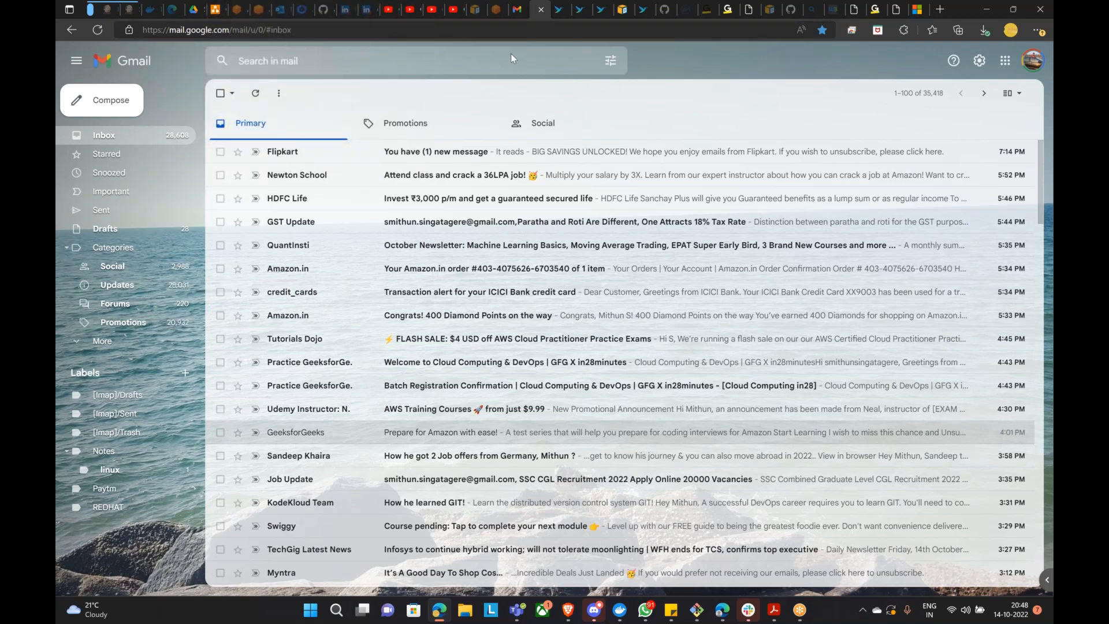
Step: Confirm ASG-Instance is registered on port 8080, then reload the Jenkins sign-in page through the load balancer
click(568, 611)
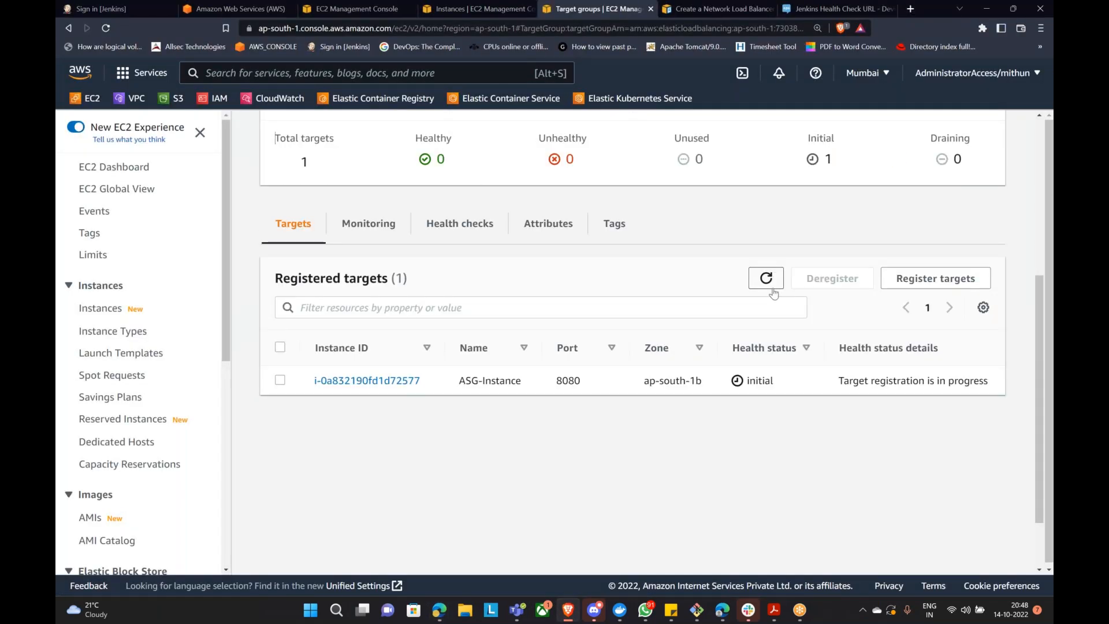
drag(460, 380, 526, 394)
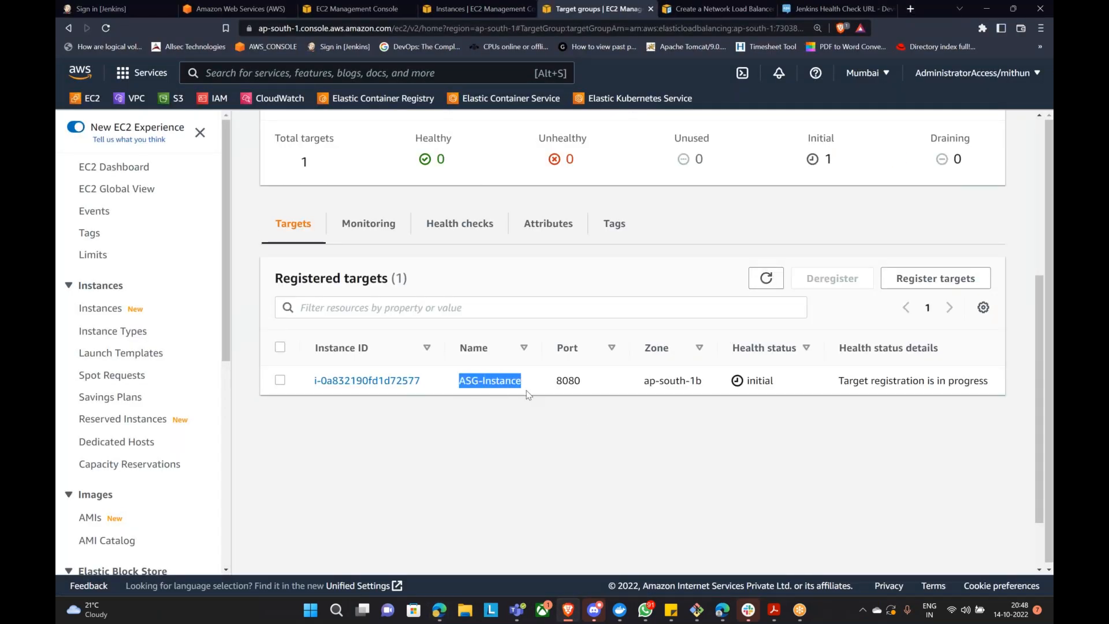
click(135, 8)
click(107, 30)
click(107, 30)
click(108, 30)
click(108, 29)
click(107, 29)
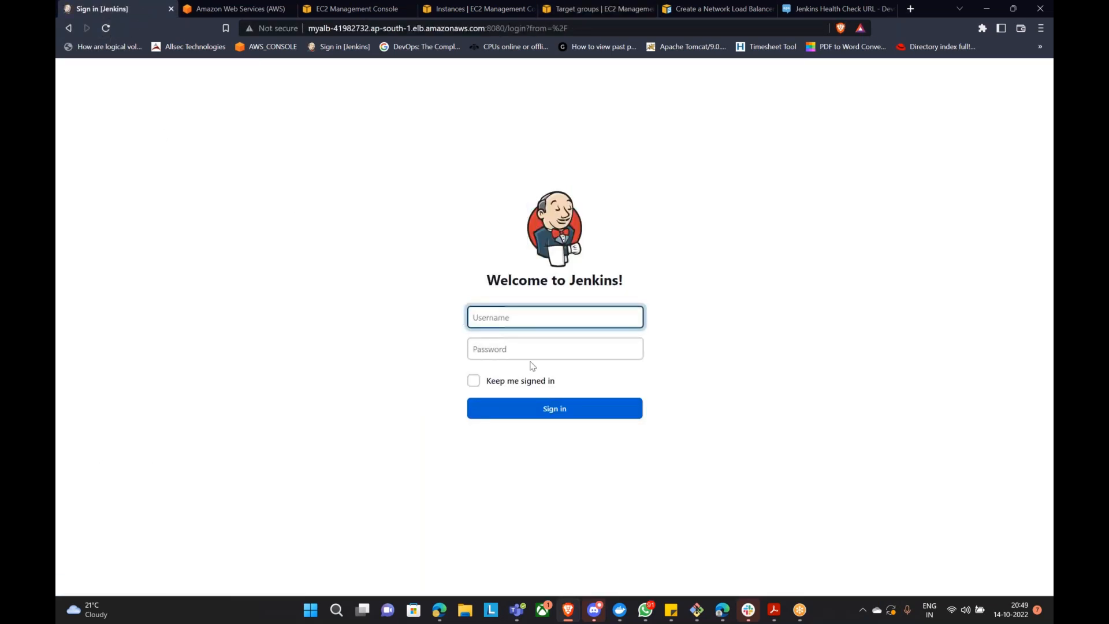
Step: Sign in to Jenkins with the username and password and find testjob on the dashboard
text(mithun)
key(Tab)
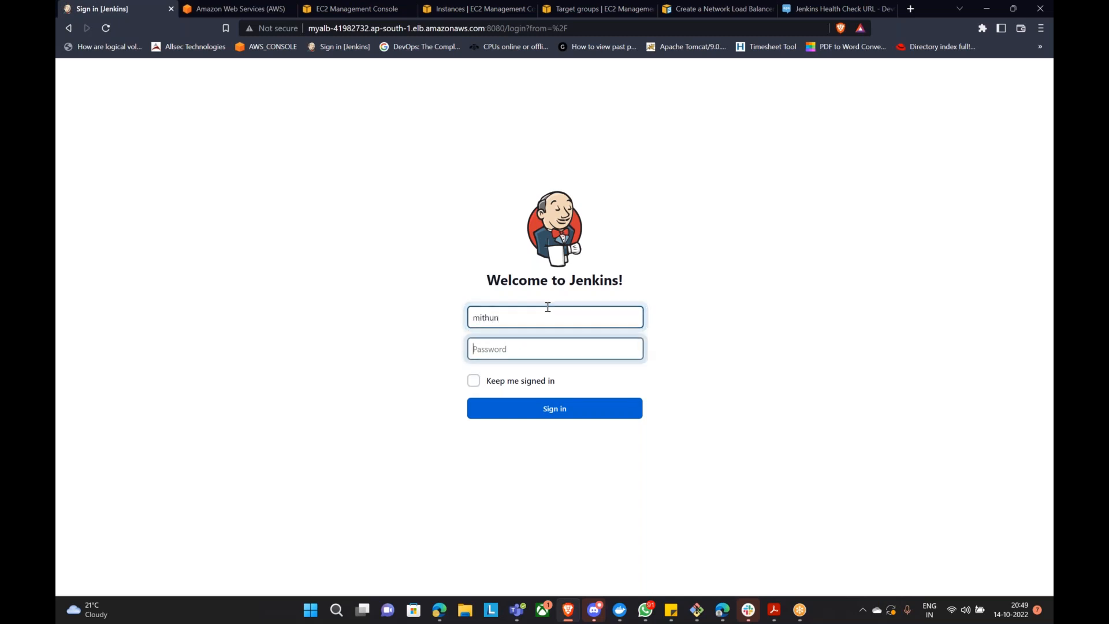
text(****)
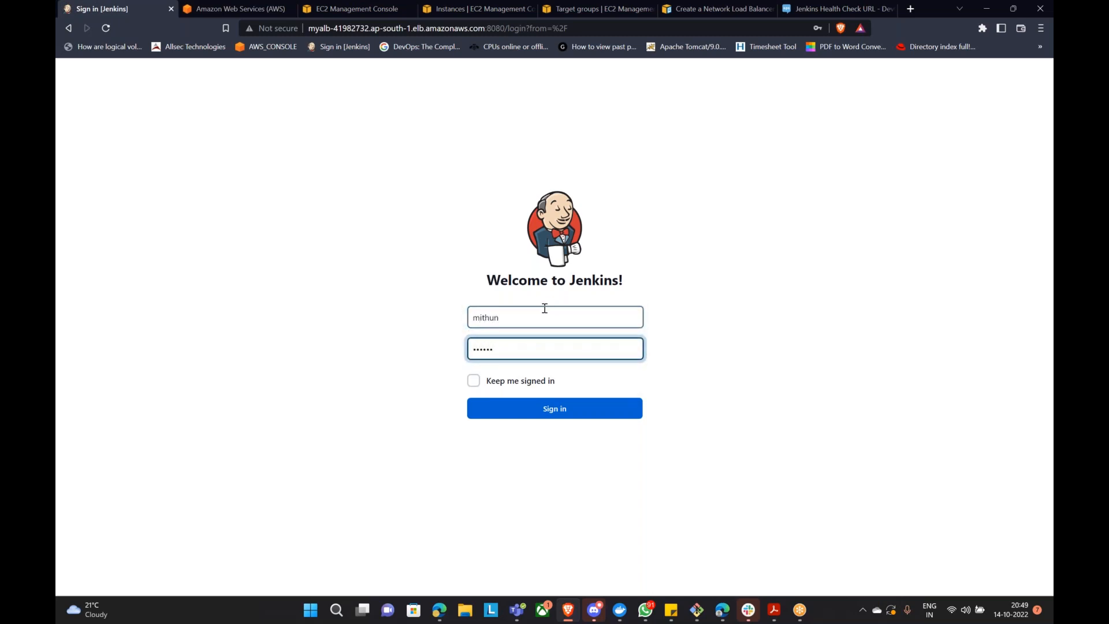
click(558, 409)
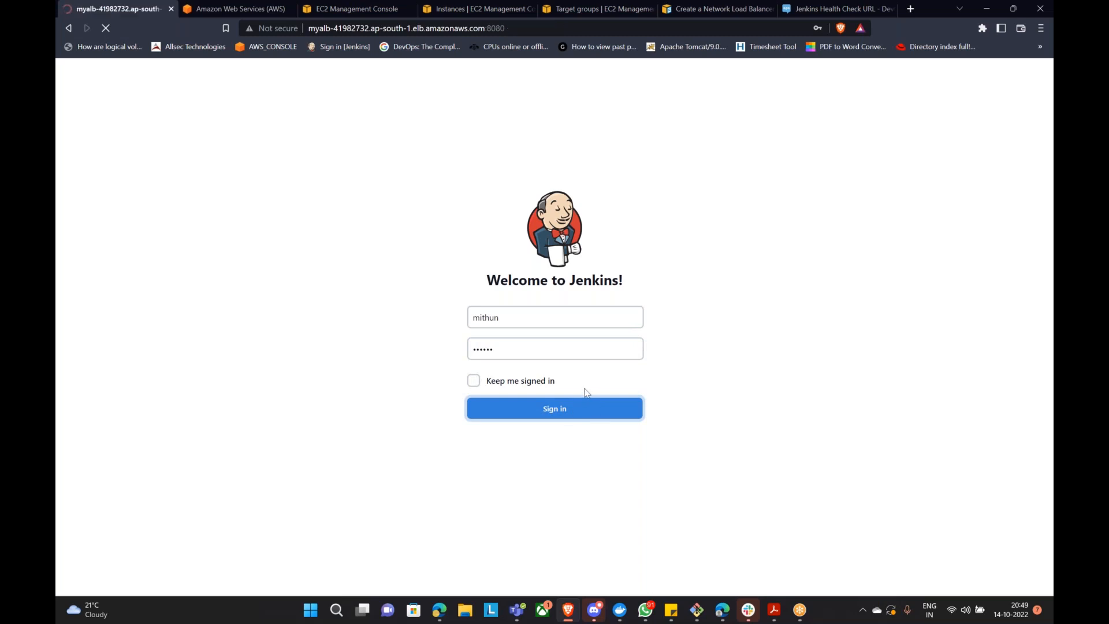
drag(345, 242, 395, 248)
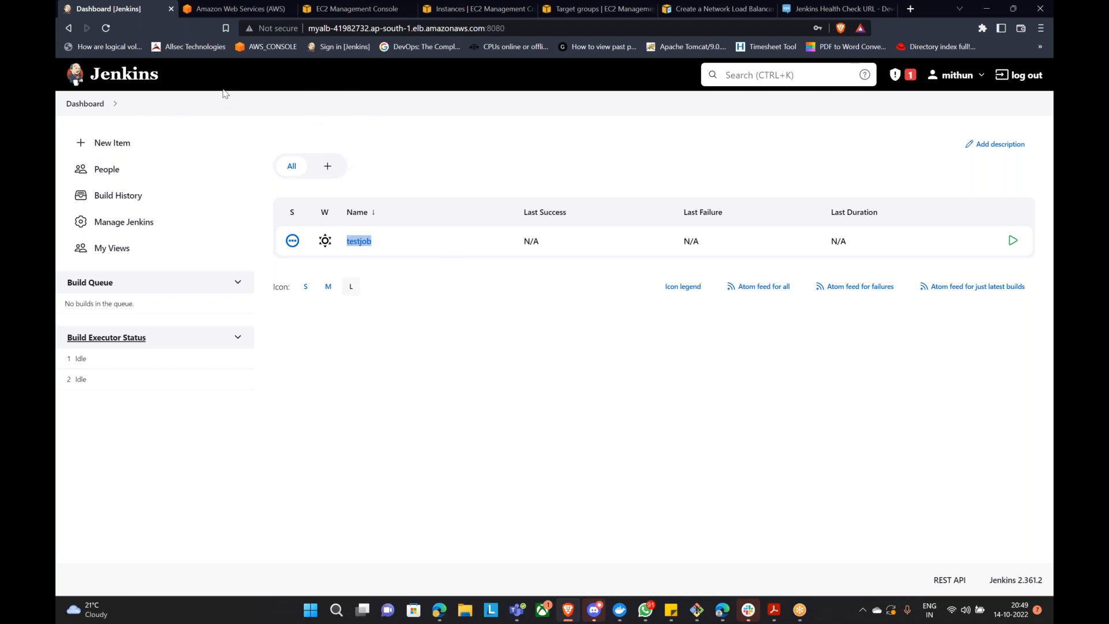
Step: Back in the EC2 console, review the Jenkins-LT launch template details
click(333, 7)
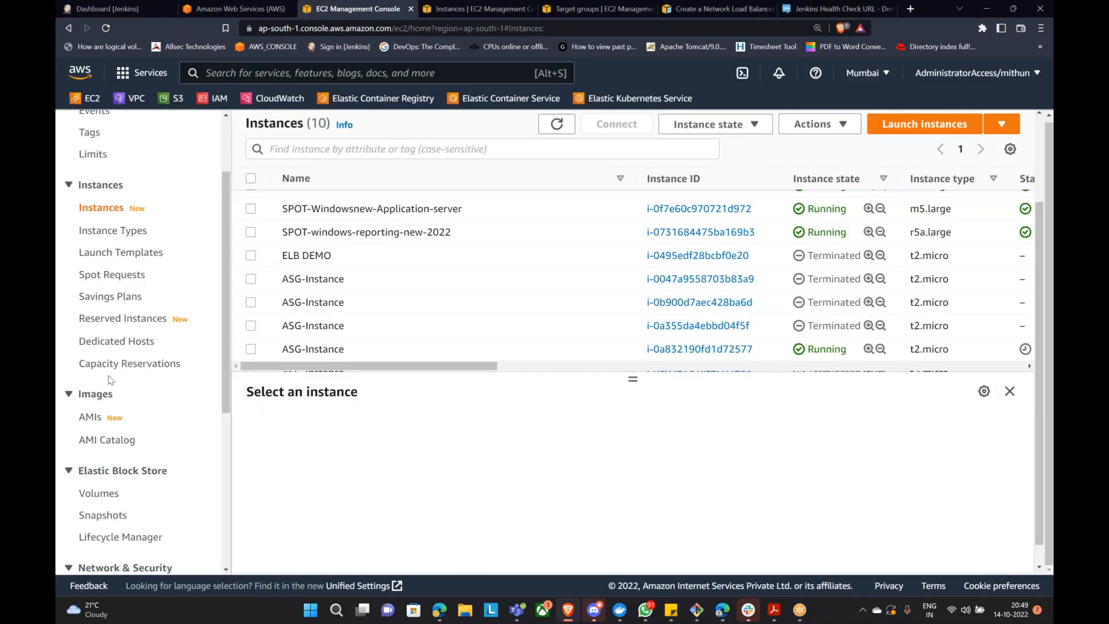
scroll(118, 407, down, 5)
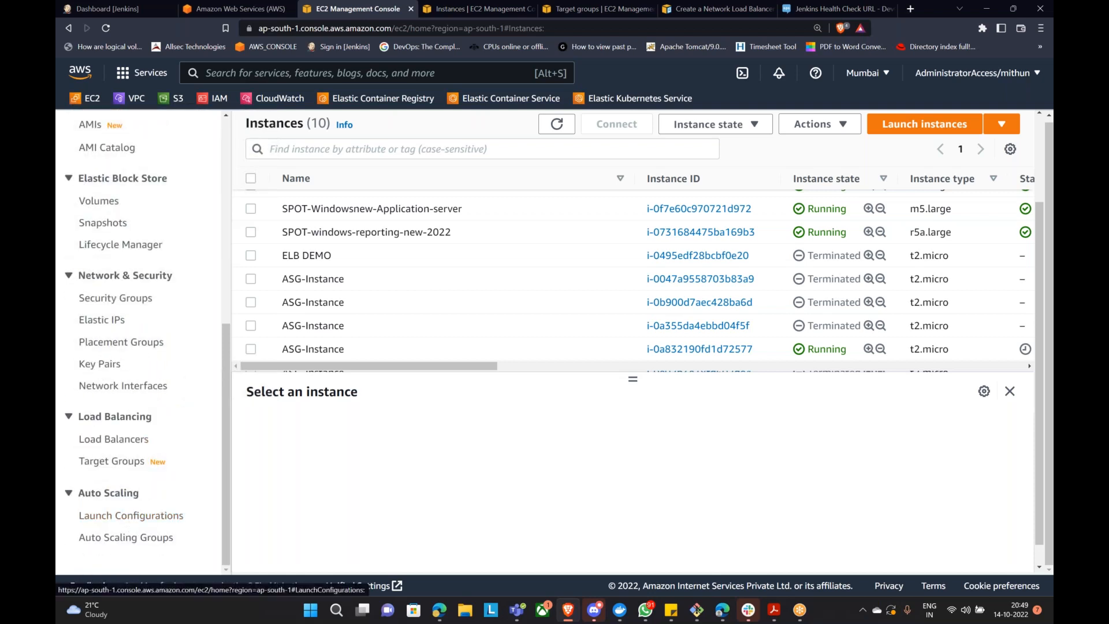
scroll(129, 254, up, 4)
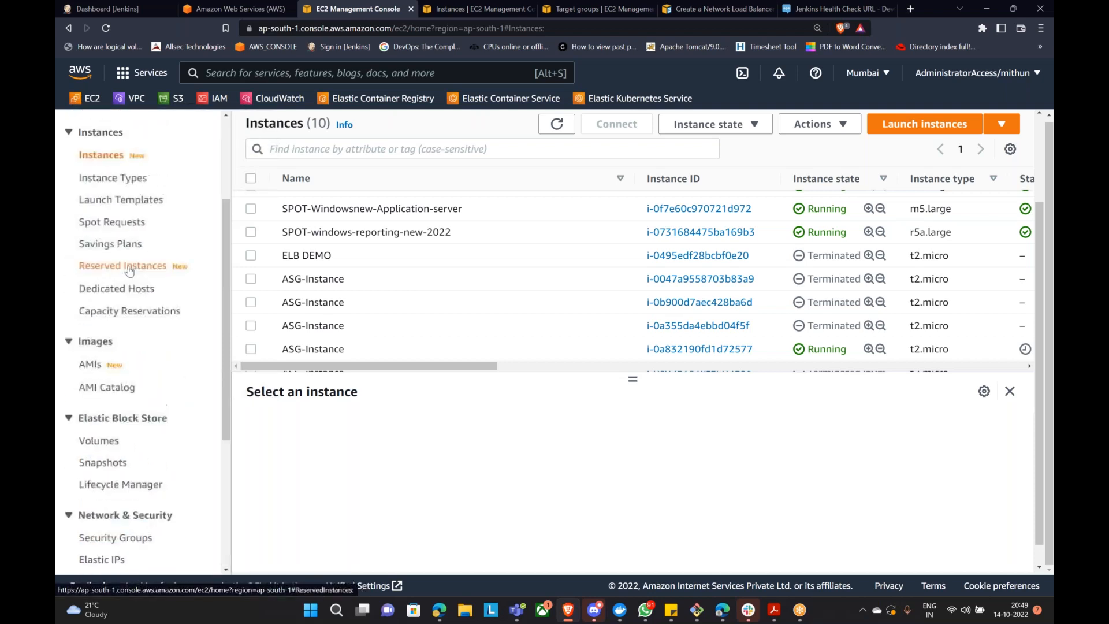
scroll(130, 268, up, 3)
click(110, 352)
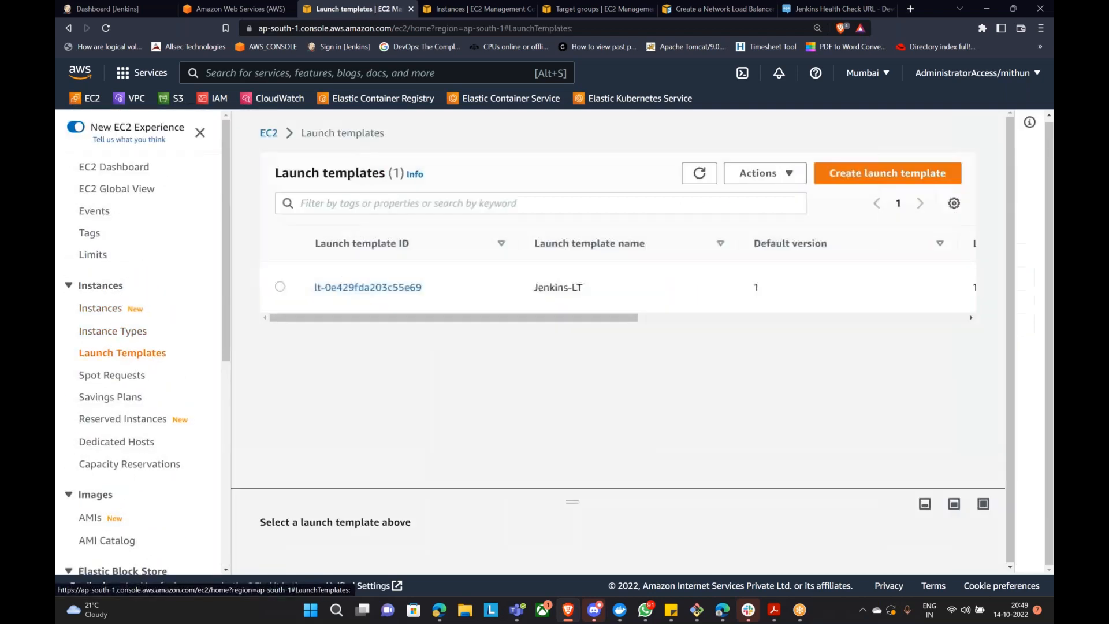
click(344, 287)
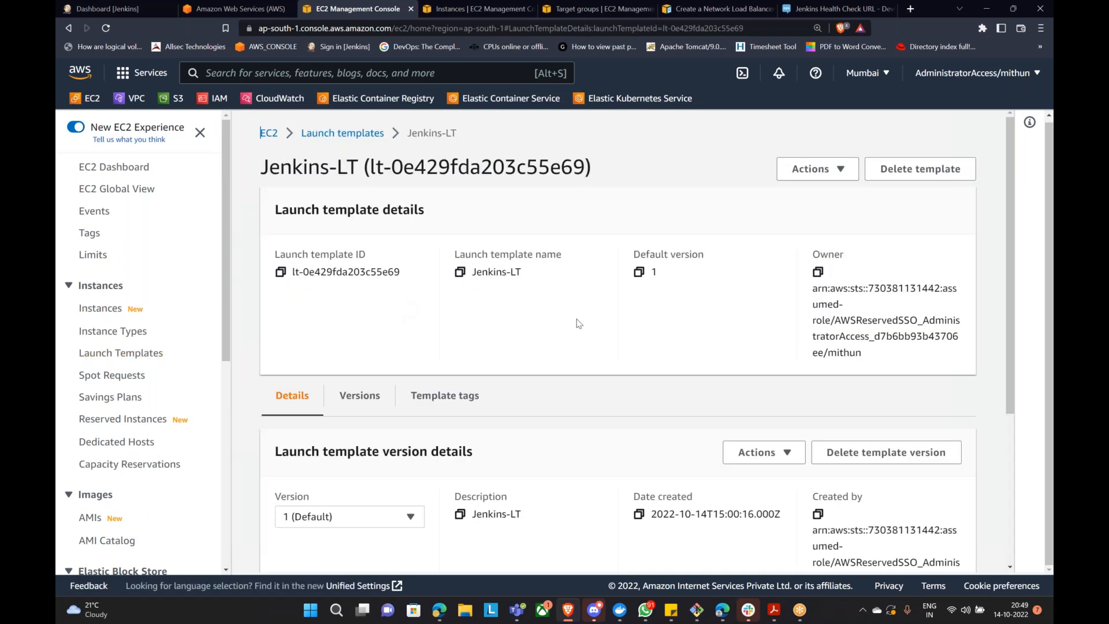
scroll(593, 332, down, 4)
scroll(102, 526, down, 7)
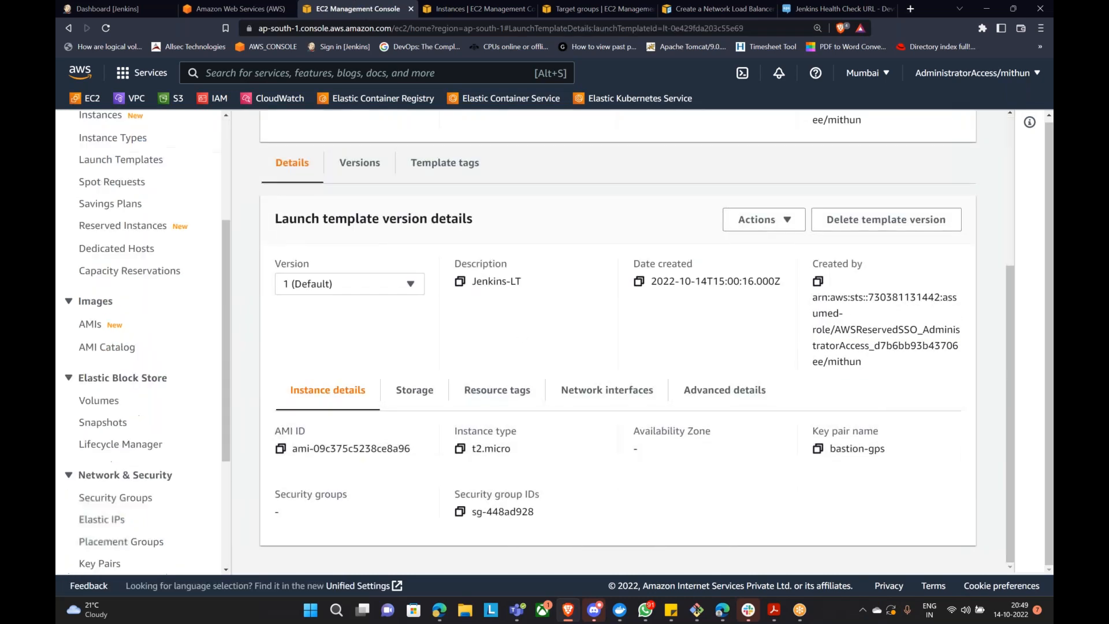
Step: Scroll through the Edit Jenkins-ASG form (desired 5, min 2, max 5) and cancel without saving
click(103, 532)
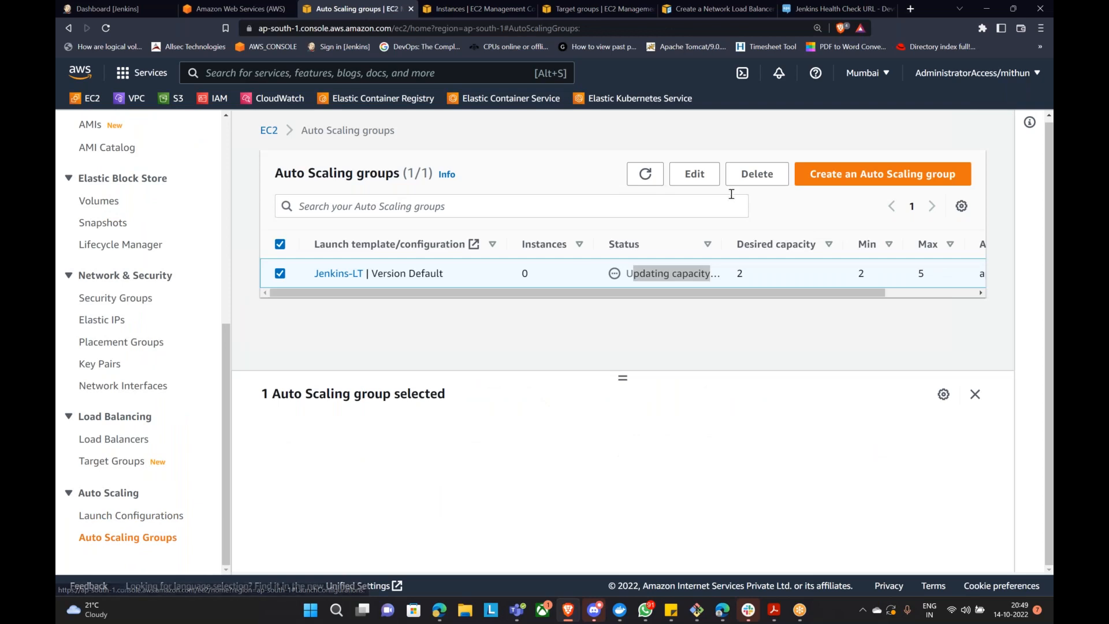
click(695, 173)
scroll(454, 367, down, 5)
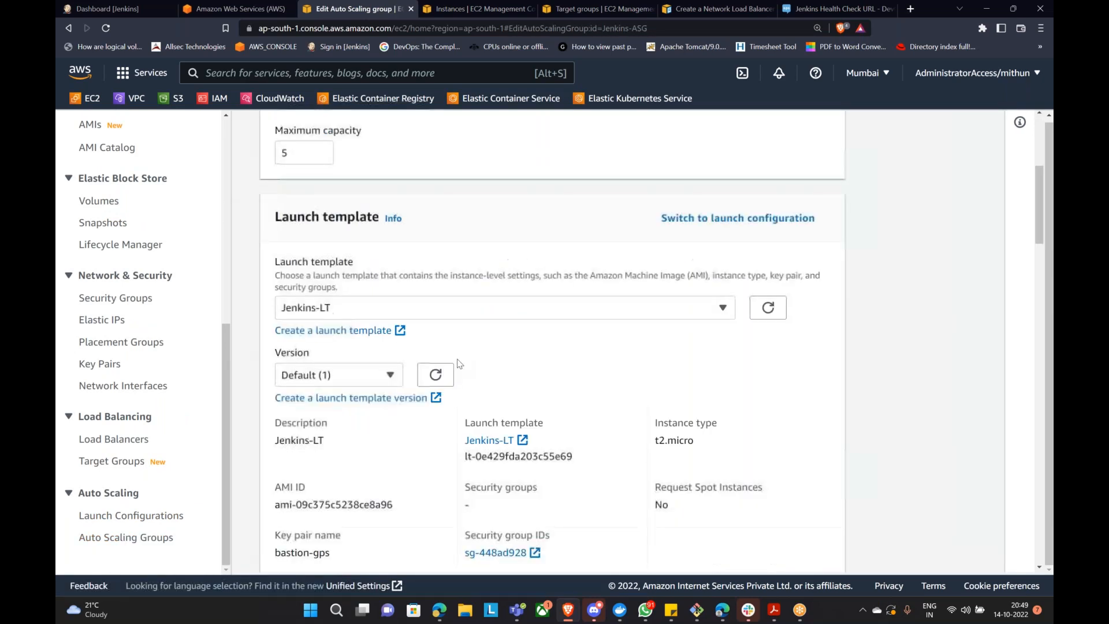
scroll(462, 355, down, 6)
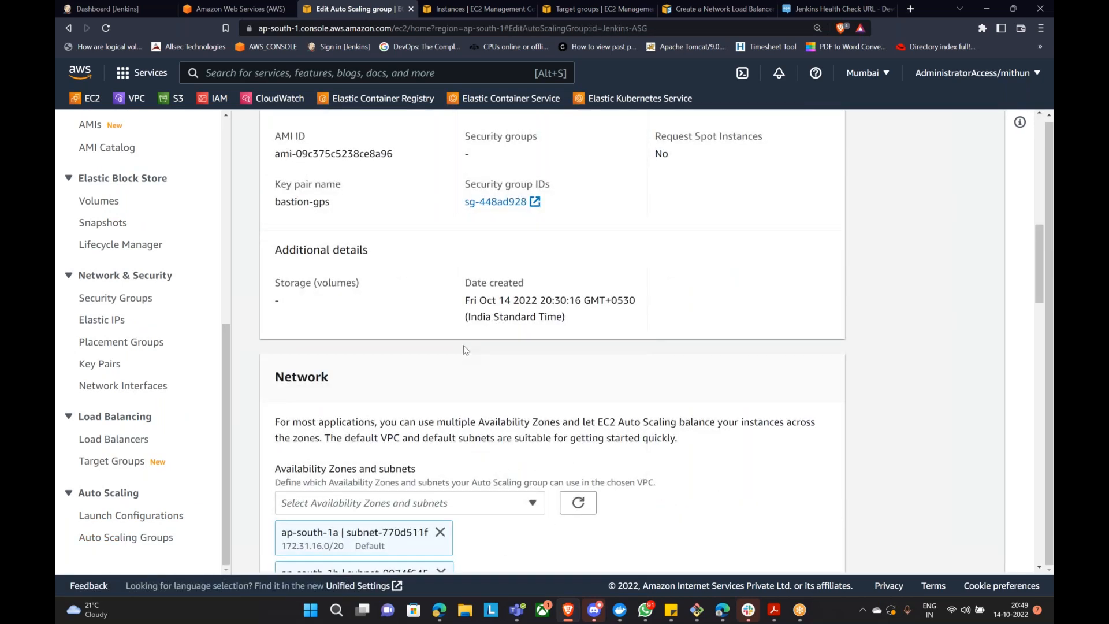
scroll(463, 344, down, 8)
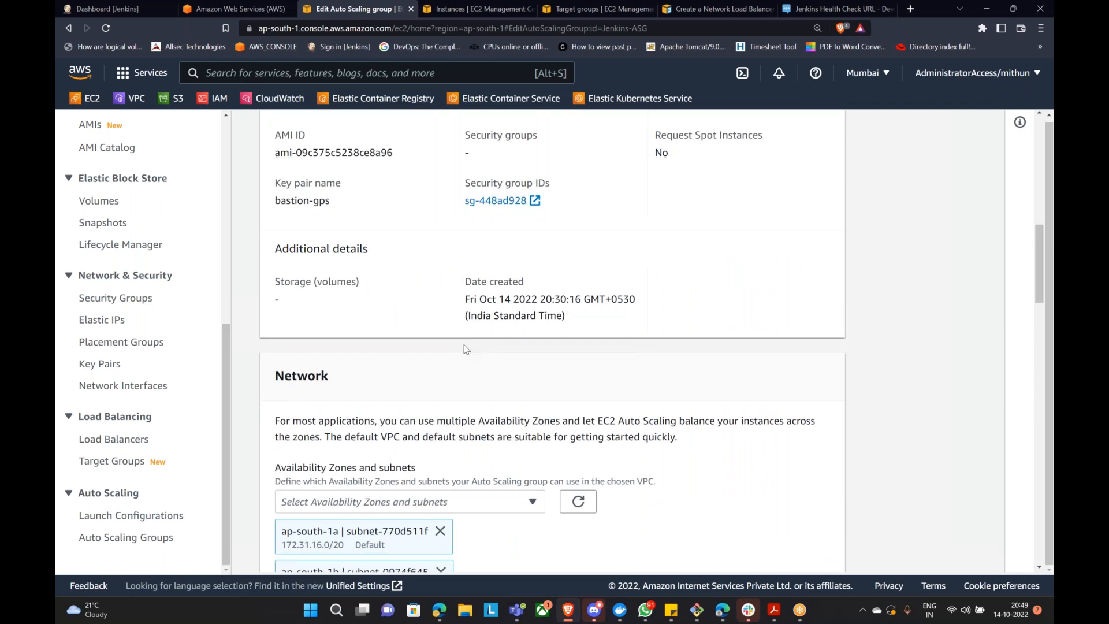
scroll(469, 349, down, 11)
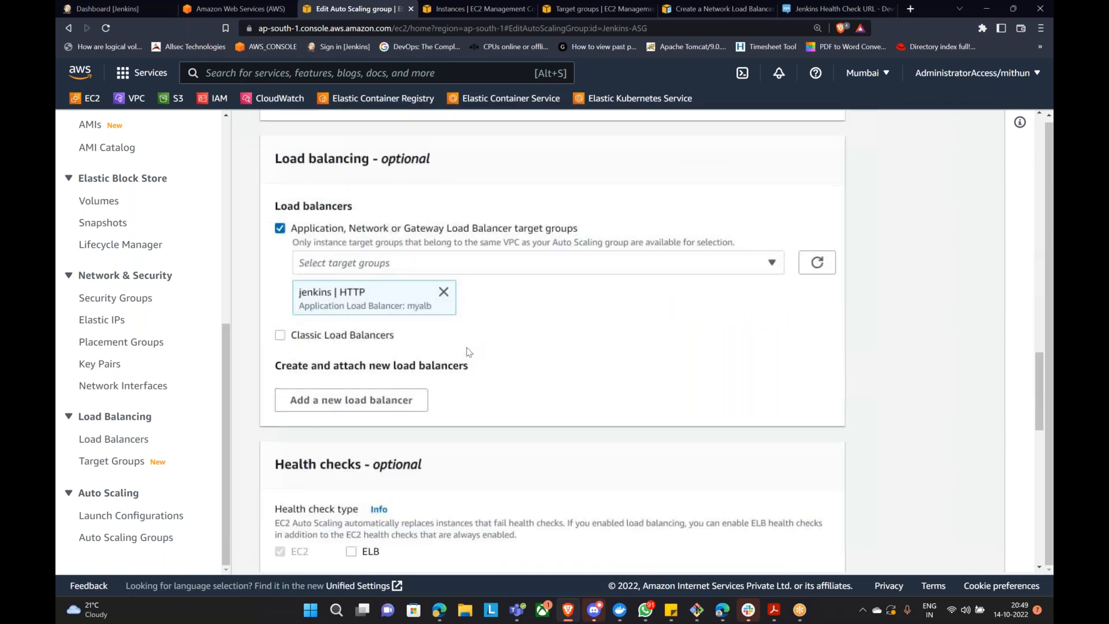
scroll(469, 348, down, 4)
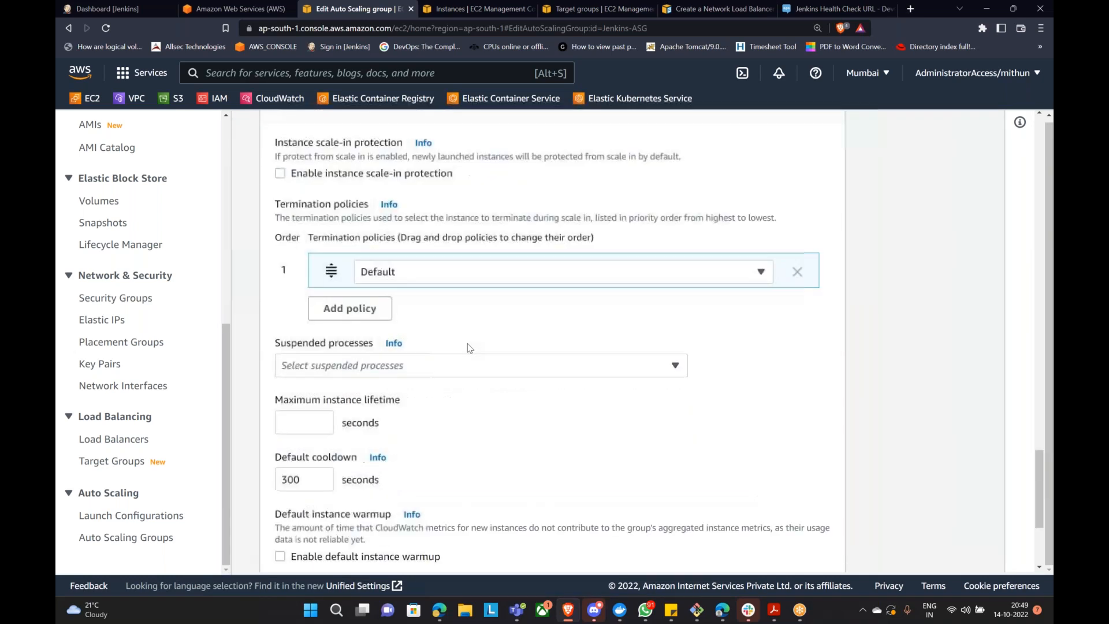
scroll(471, 347, down, 4)
click(739, 544)
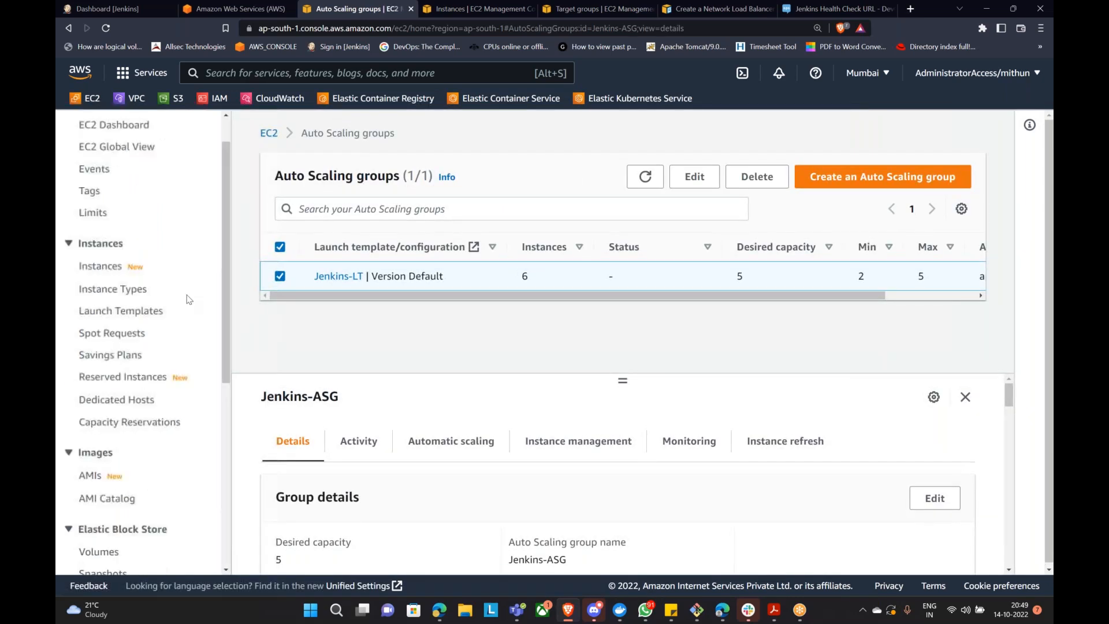
Step: Open Jenkins-LT's details page and expand its Advanced details section
click(122, 312)
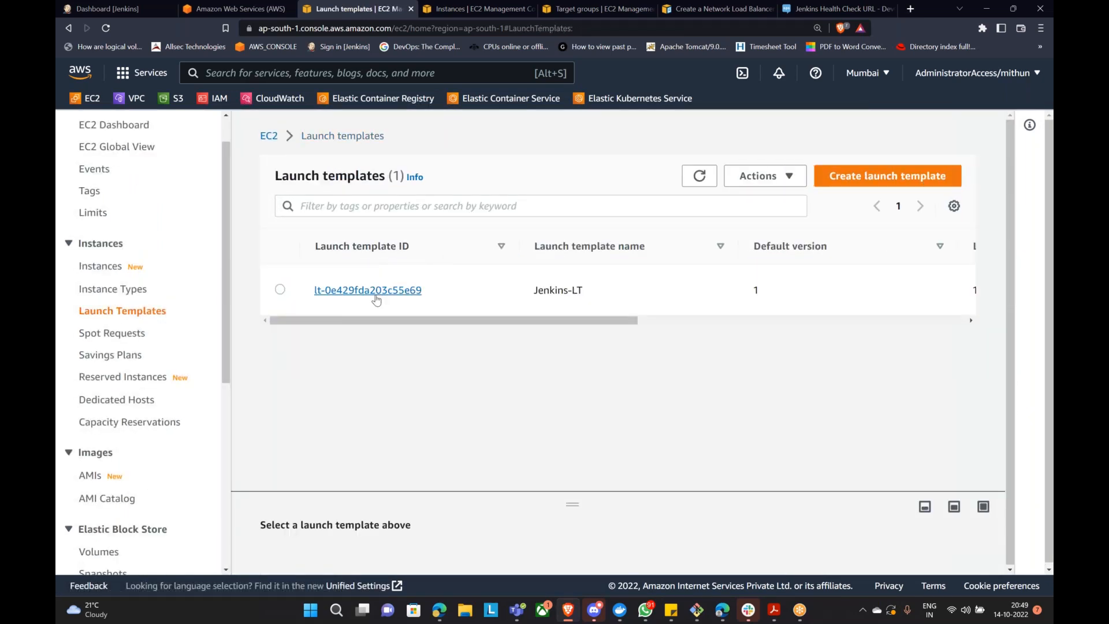
click(374, 295)
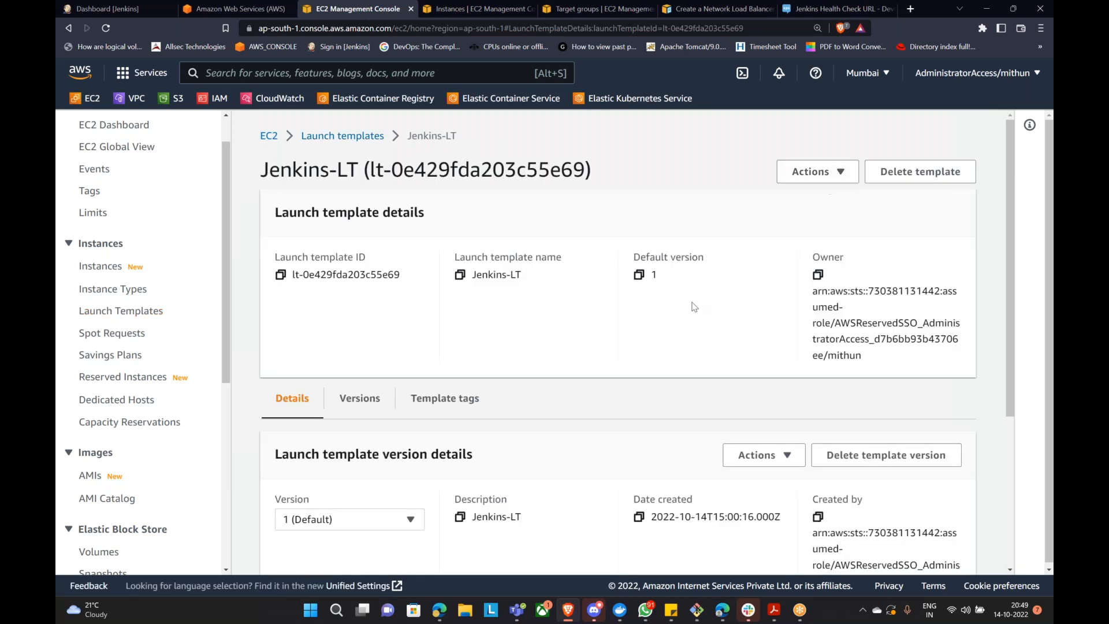
scroll(694, 306, down, 3)
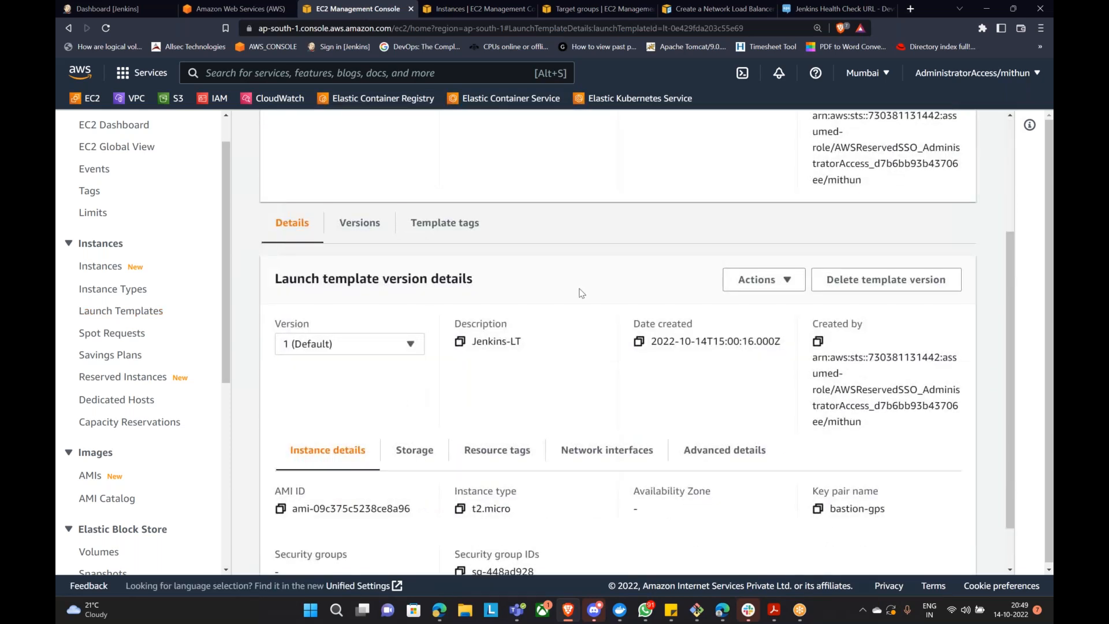
scroll(584, 294, down, 1)
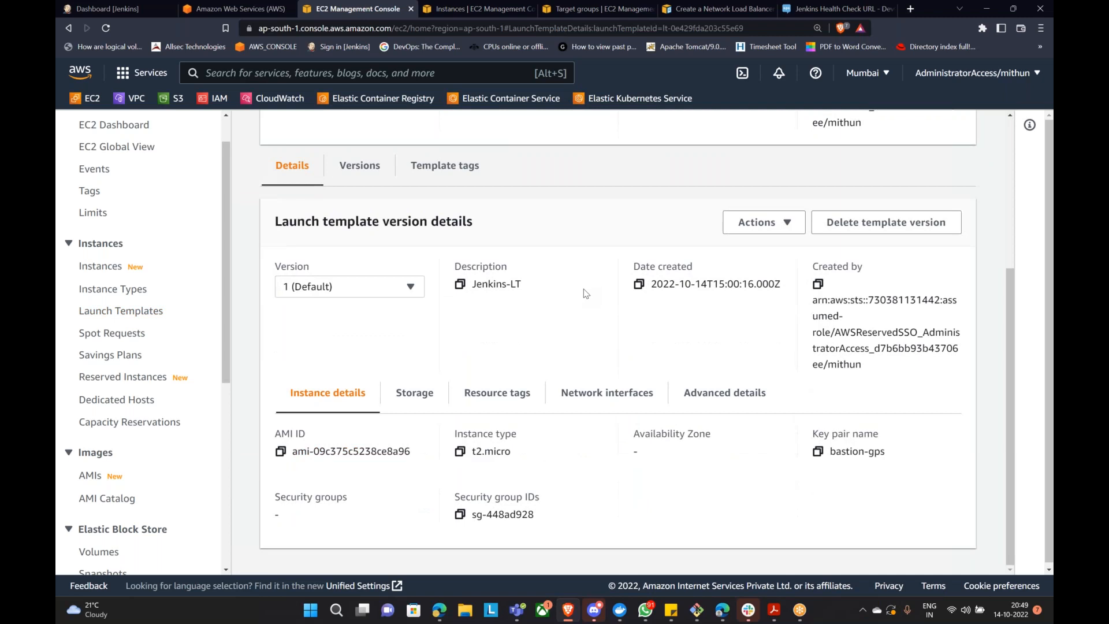
click(714, 410)
scroll(710, 413, down, 6)
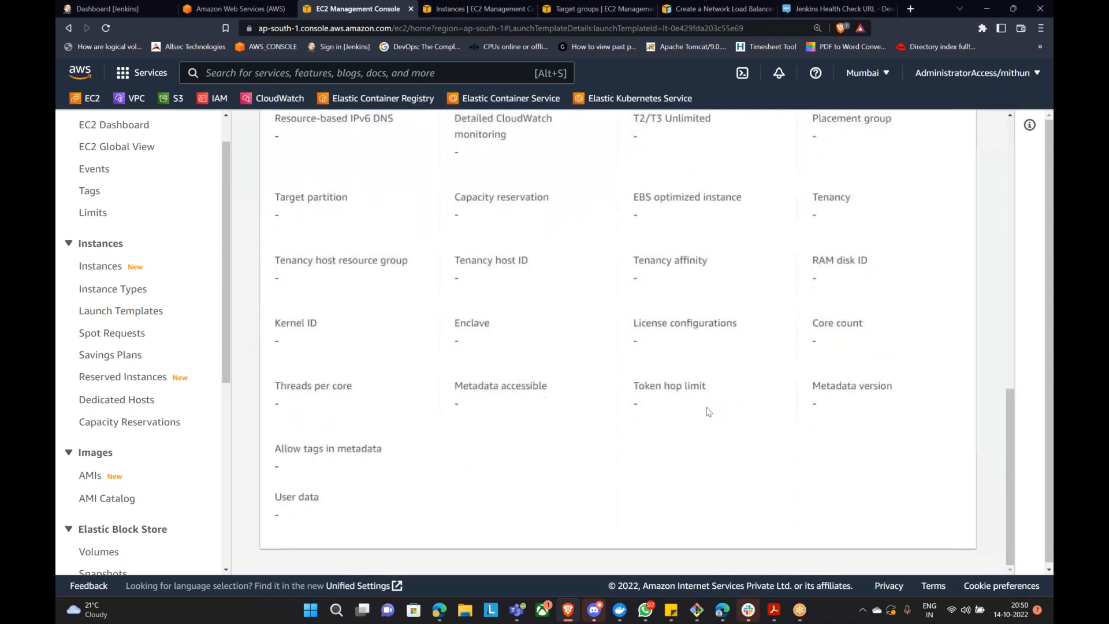
scroll(710, 414, up, 4)
scroll(670, 376, up, 6)
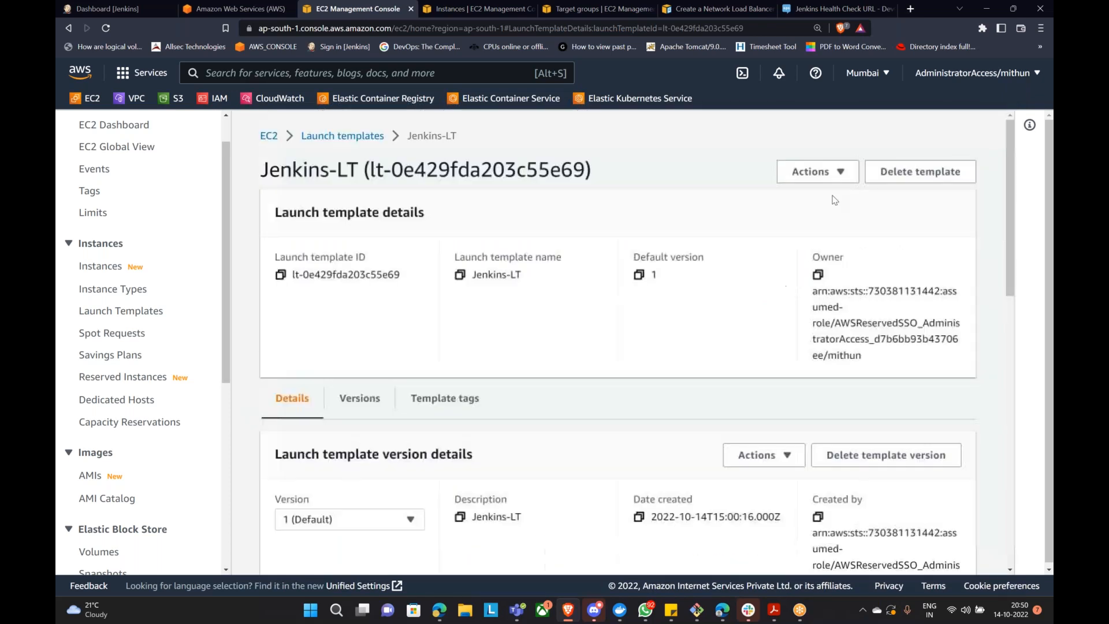
Step: Start a new Jenkins-LT version via Actions > Modify template, then cancel the draft
click(829, 172)
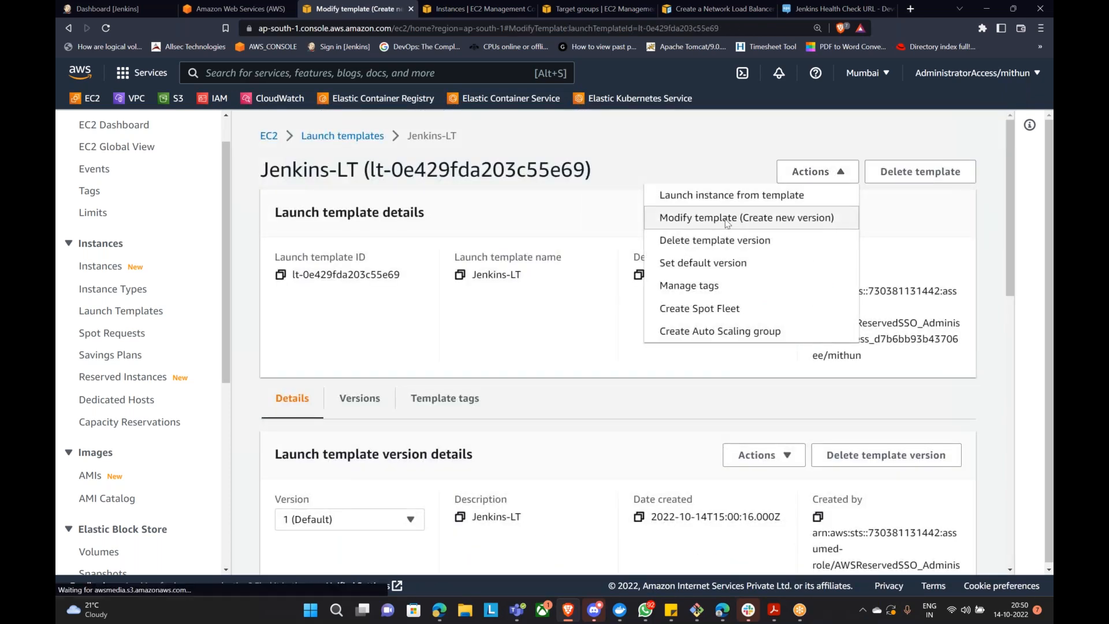
click(726, 219)
scroll(470, 310, down, 15)
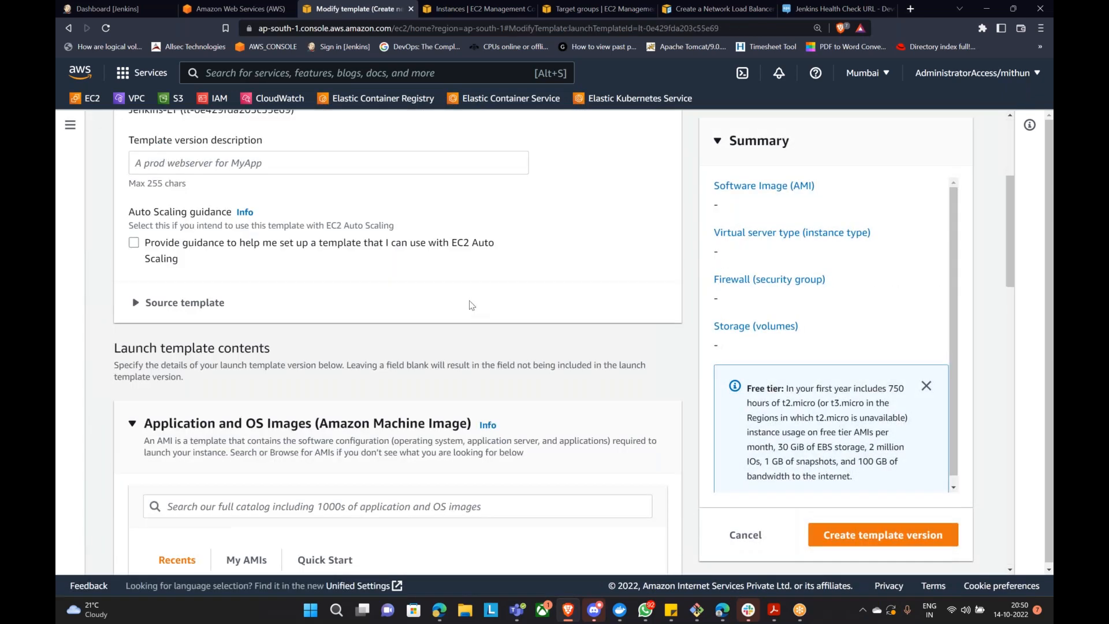
scroll(472, 304, down, 9)
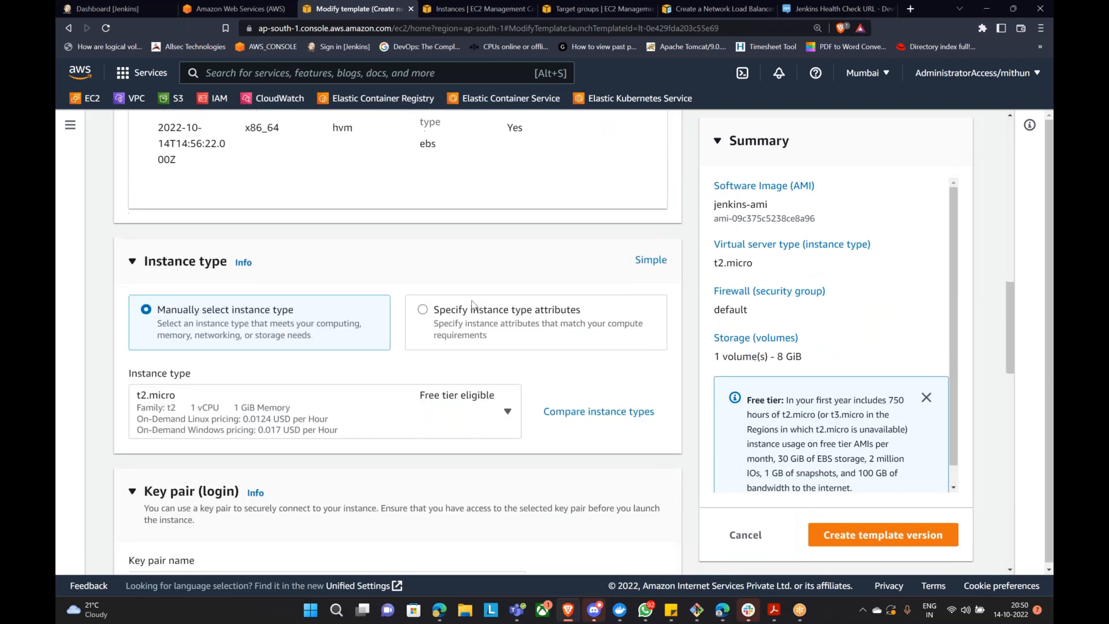
scroll(685, 501, down, 7)
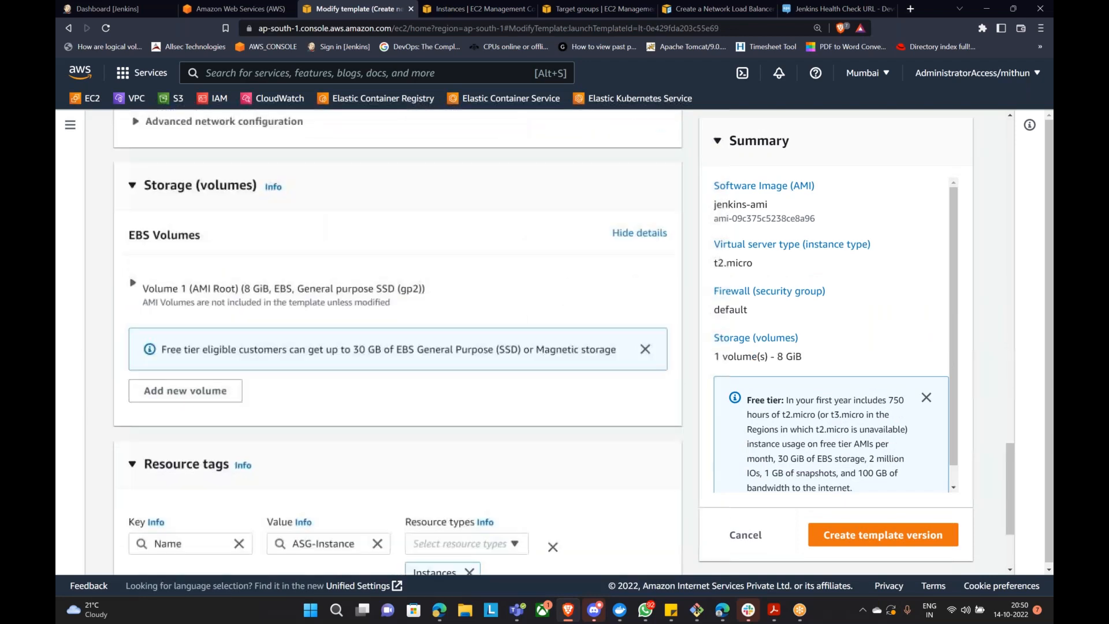
click(744, 531)
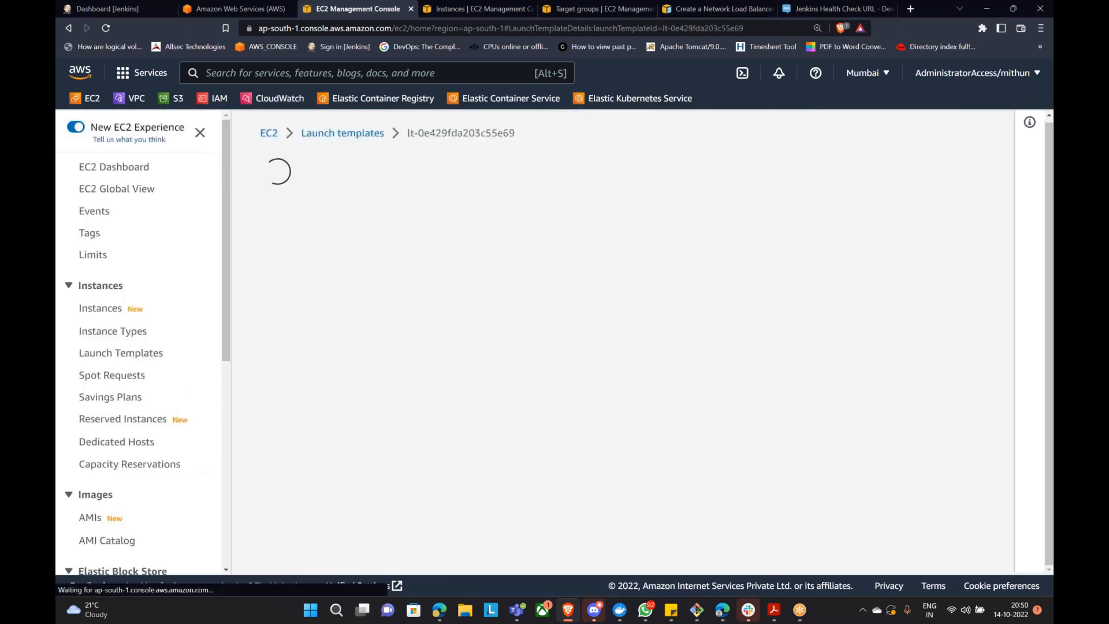
scroll(173, 510, down, 7)
click(119, 536)
click(694, 173)
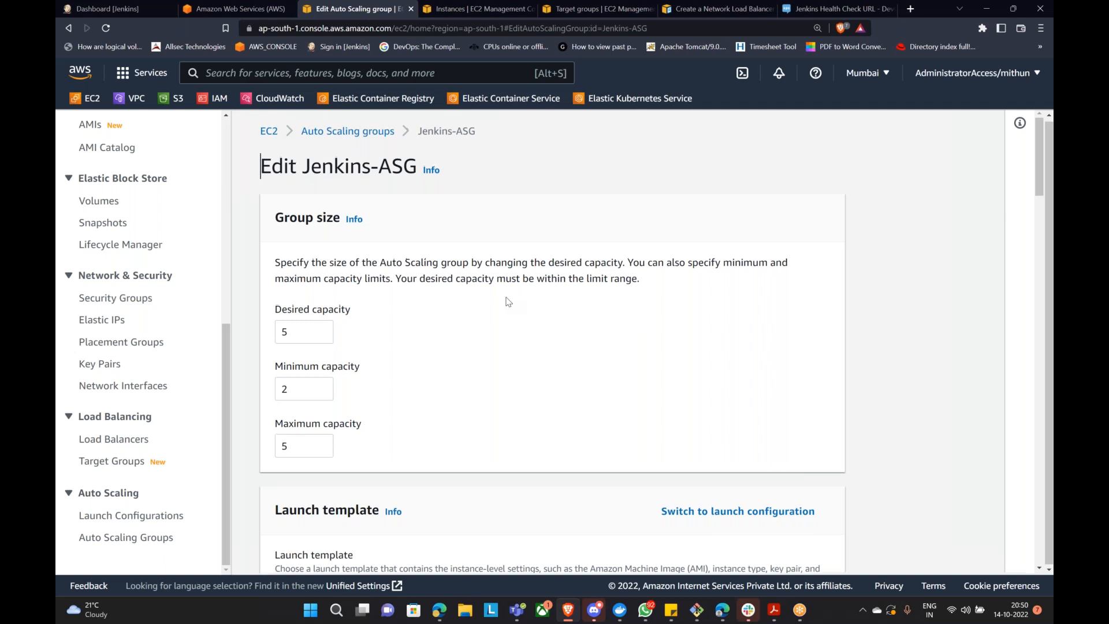
scroll(507, 298, down, 4)
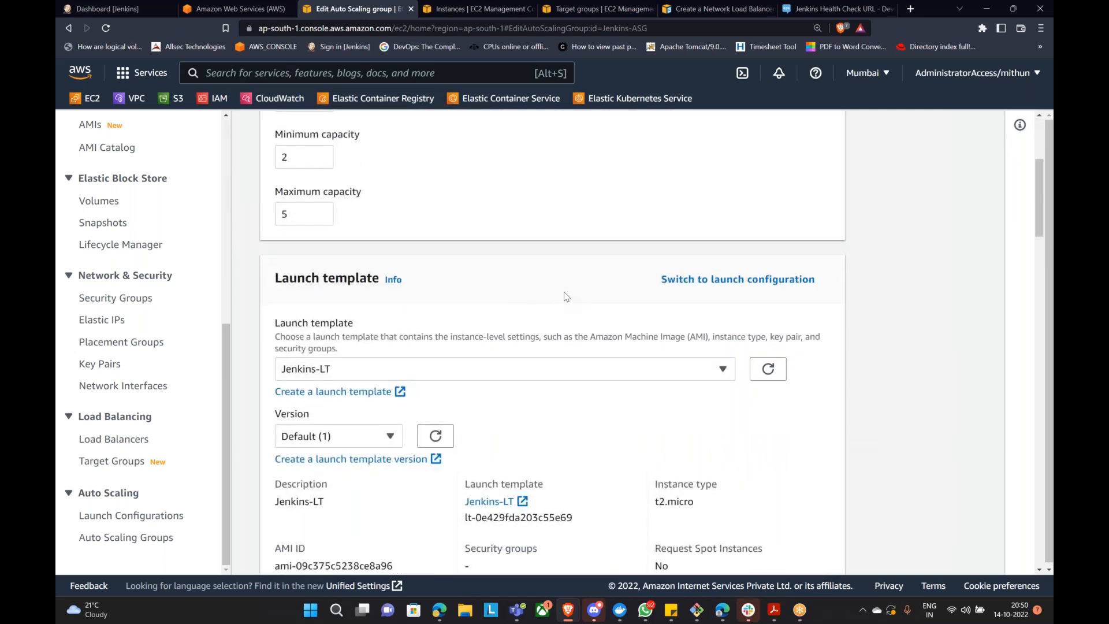
scroll(568, 295, up, 4)
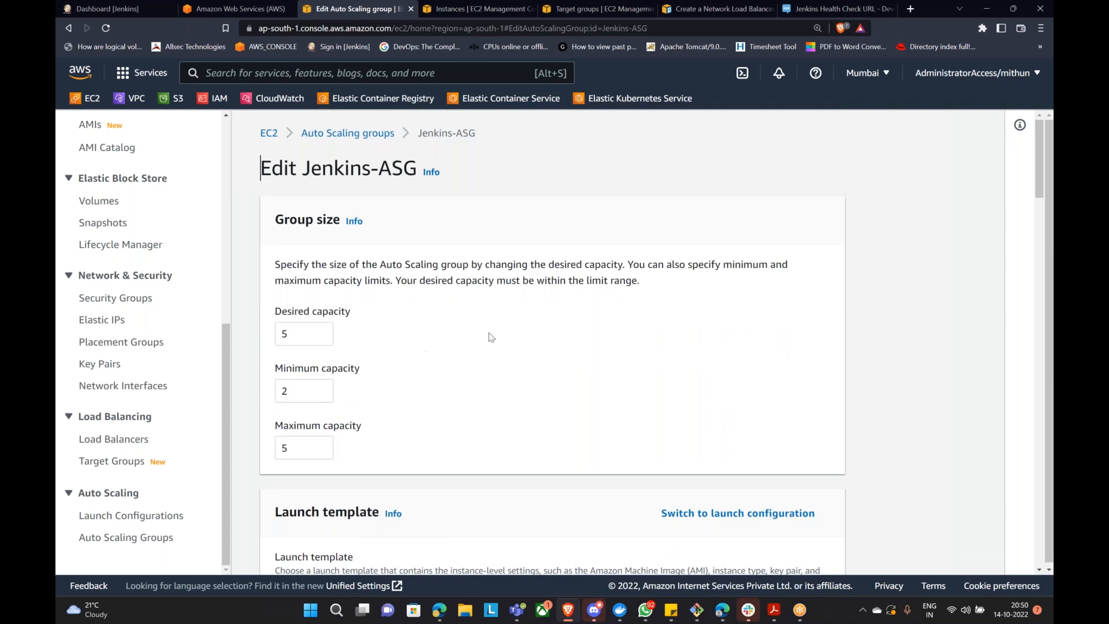
scroll(490, 335, down, 9)
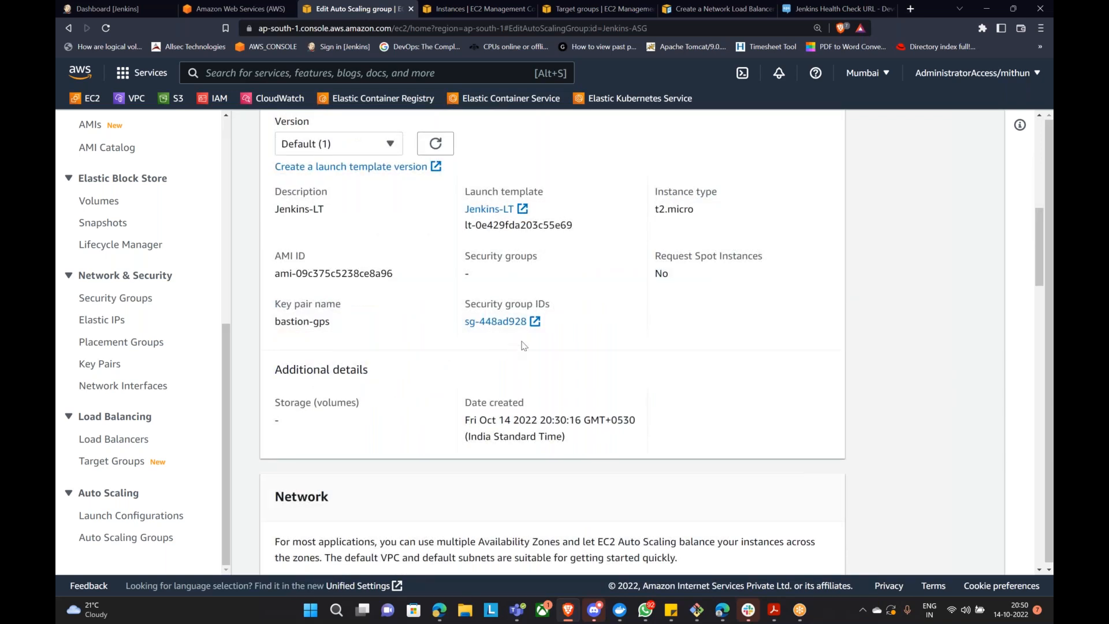
scroll(567, 335, down, 8)
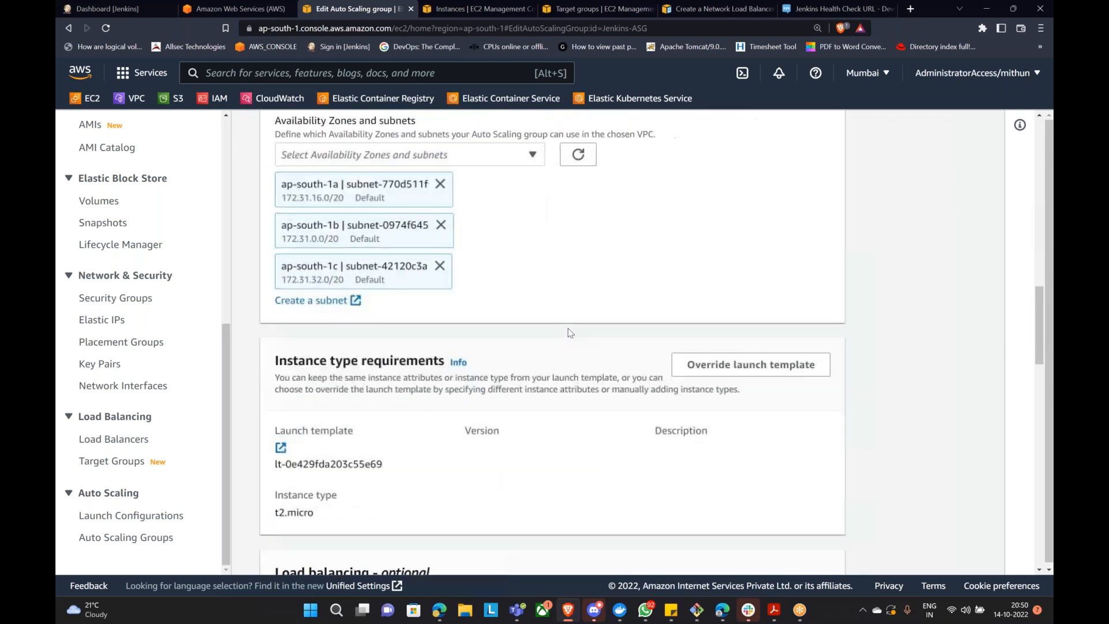
scroll(567, 328, down, 18)
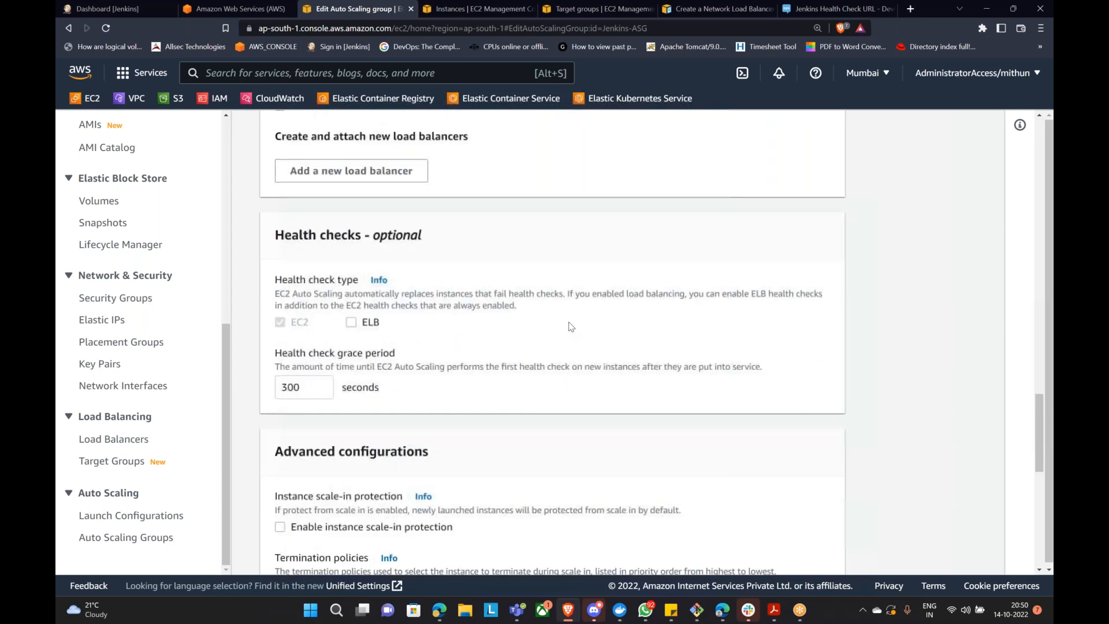
scroll(574, 322, down, 4)
scroll(574, 318, up, 6)
scroll(574, 312, up, 5)
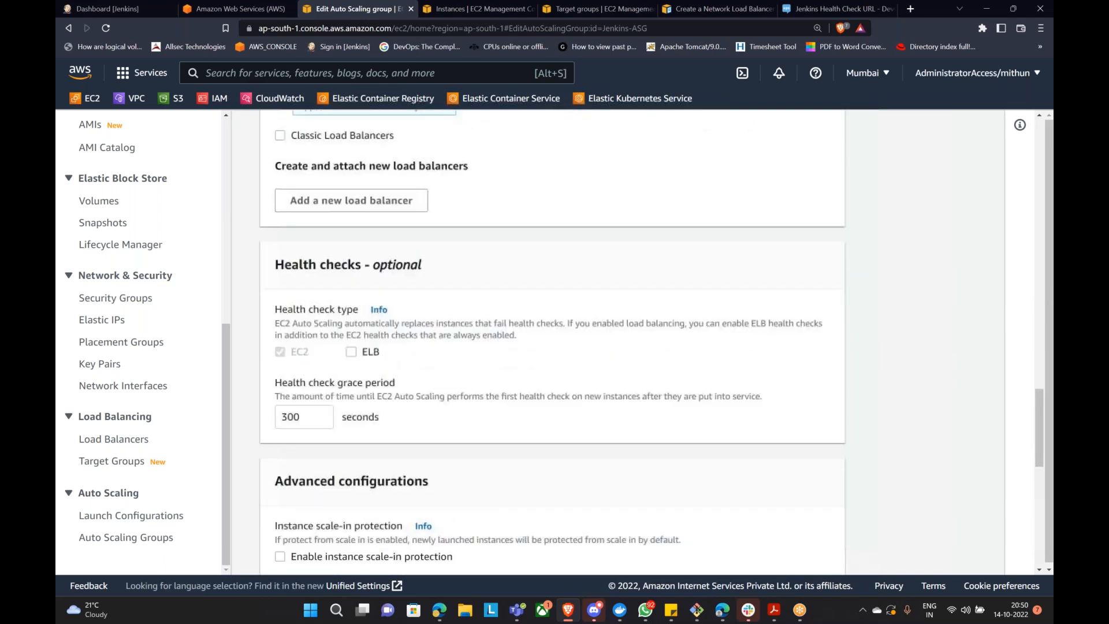
scroll(575, 315, up, 5)
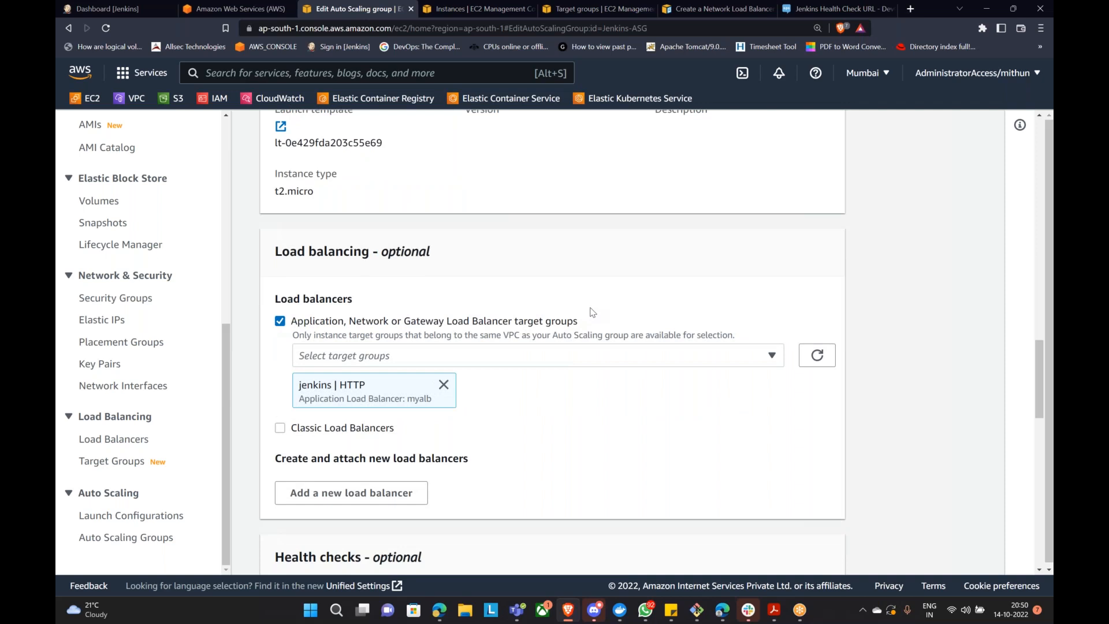
scroll(592, 312, up, 6)
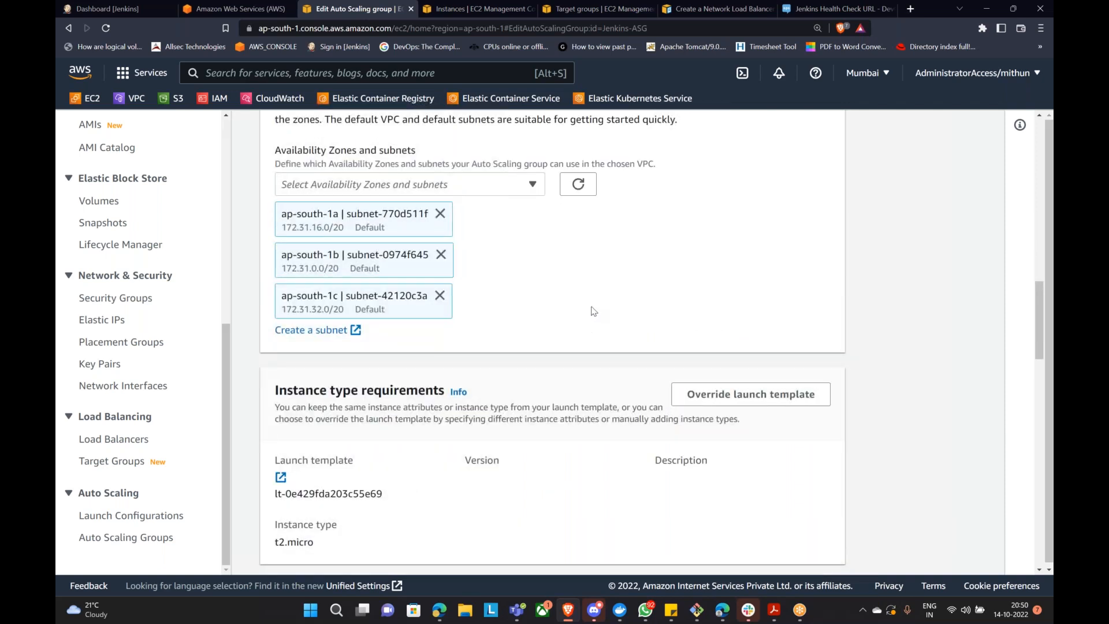
scroll(589, 317, down, 12)
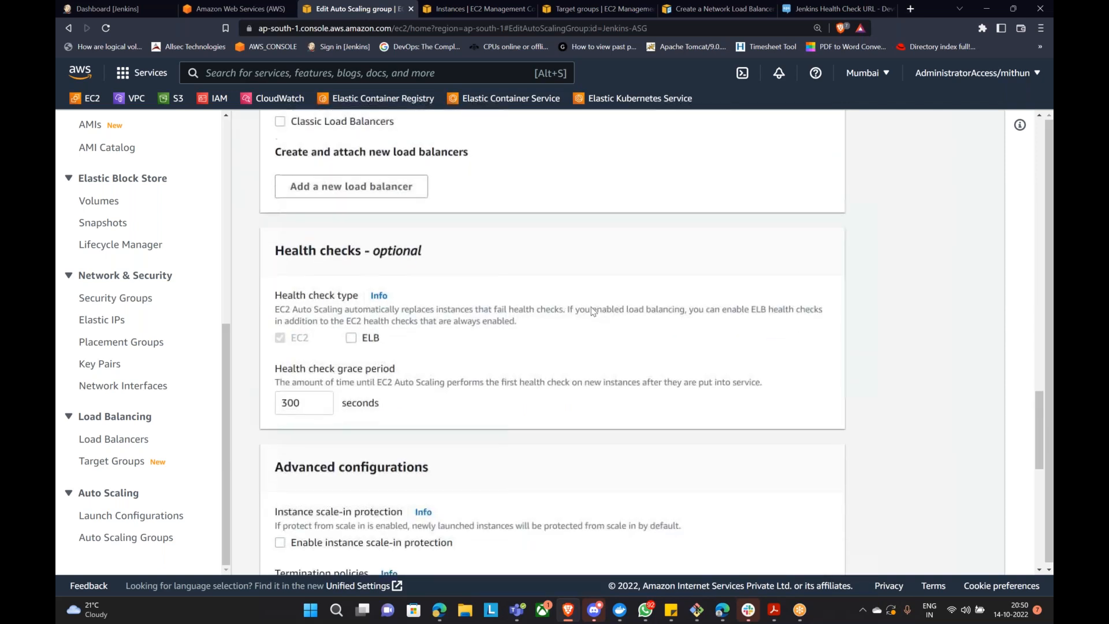
scroll(592, 312, down, 7)
scroll(592, 306, down, 5)
scroll(595, 306, up, 5)
scroll(598, 305, down, 5)
scroll(598, 304, up, 15)
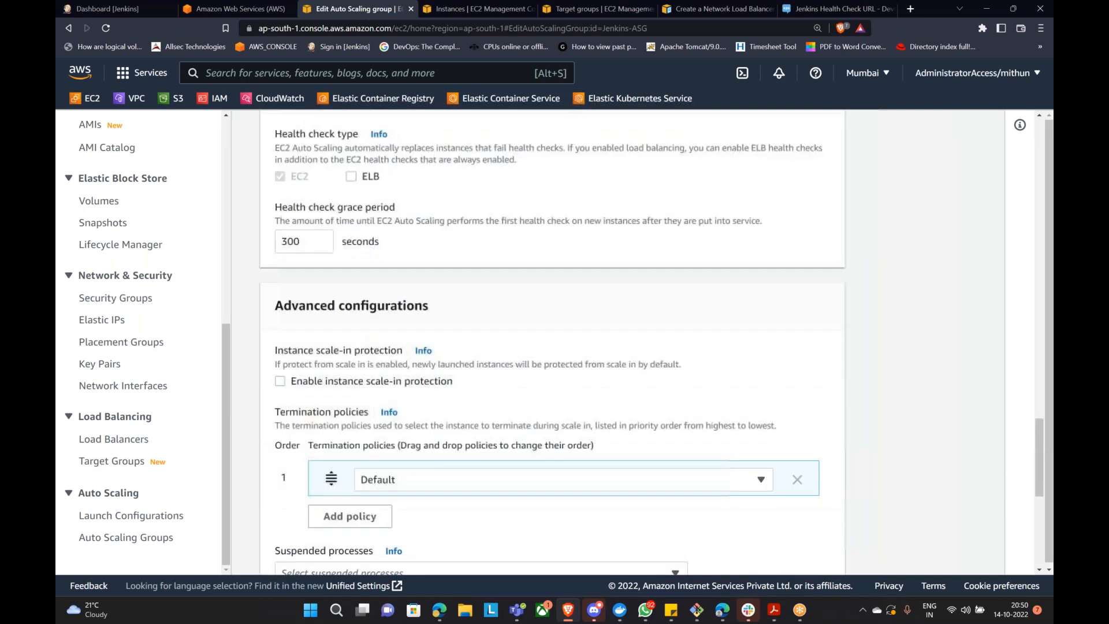
scroll(596, 300, up, 15)
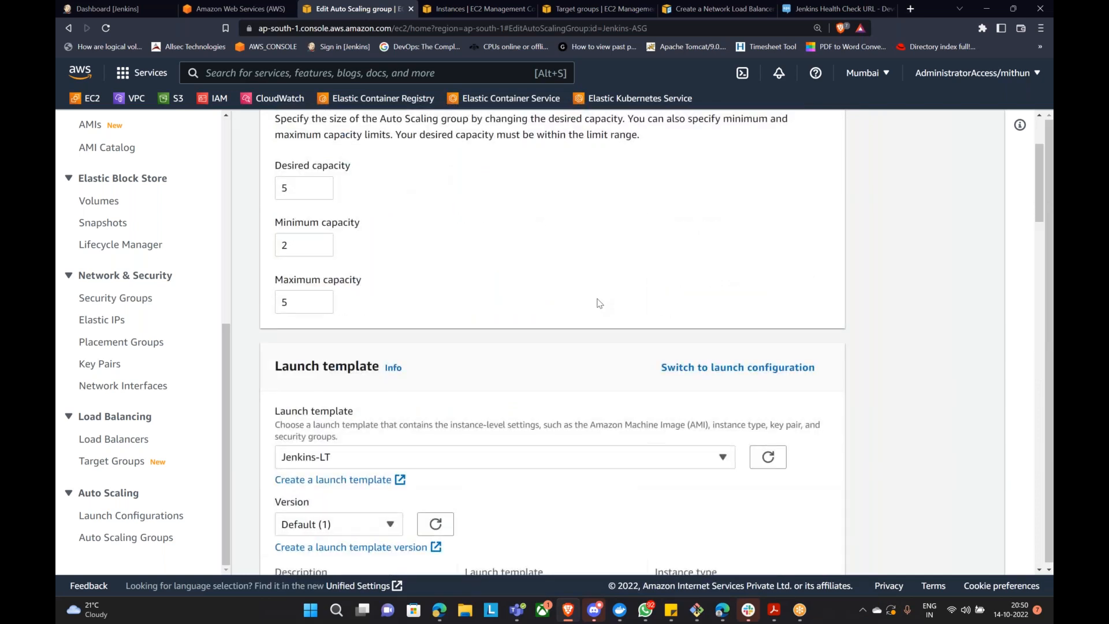
scroll(599, 303, up, 3)
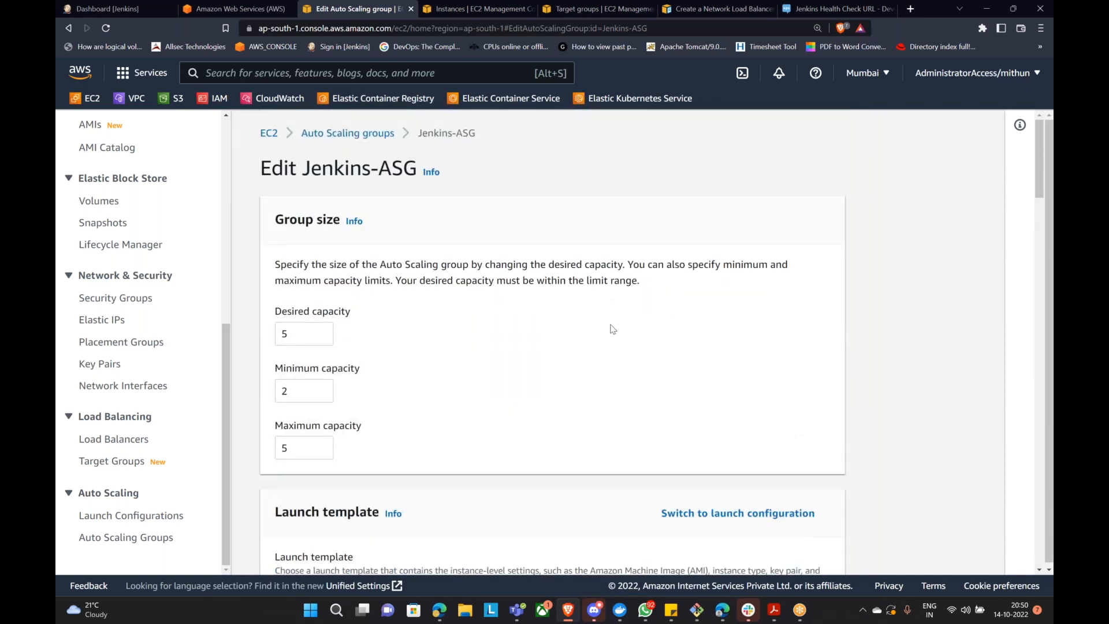
scroll(612, 328, down, 10)
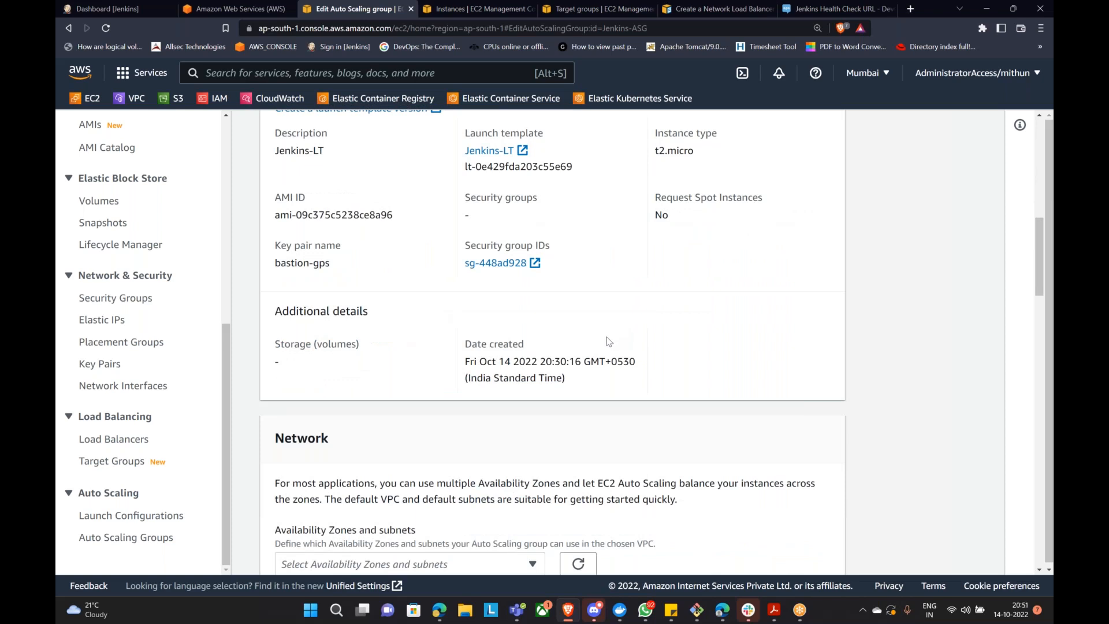
scroll(563, 372, down, 4)
scroll(566, 368, down, 3)
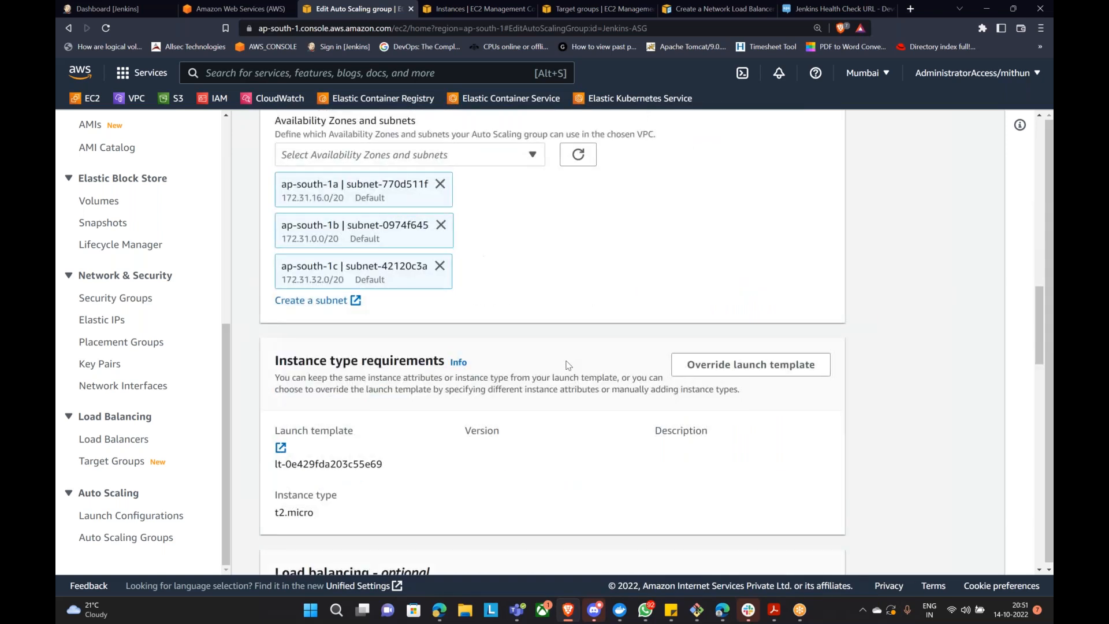
scroll(568, 364, down, 4)
scroll(572, 359, down, 4)
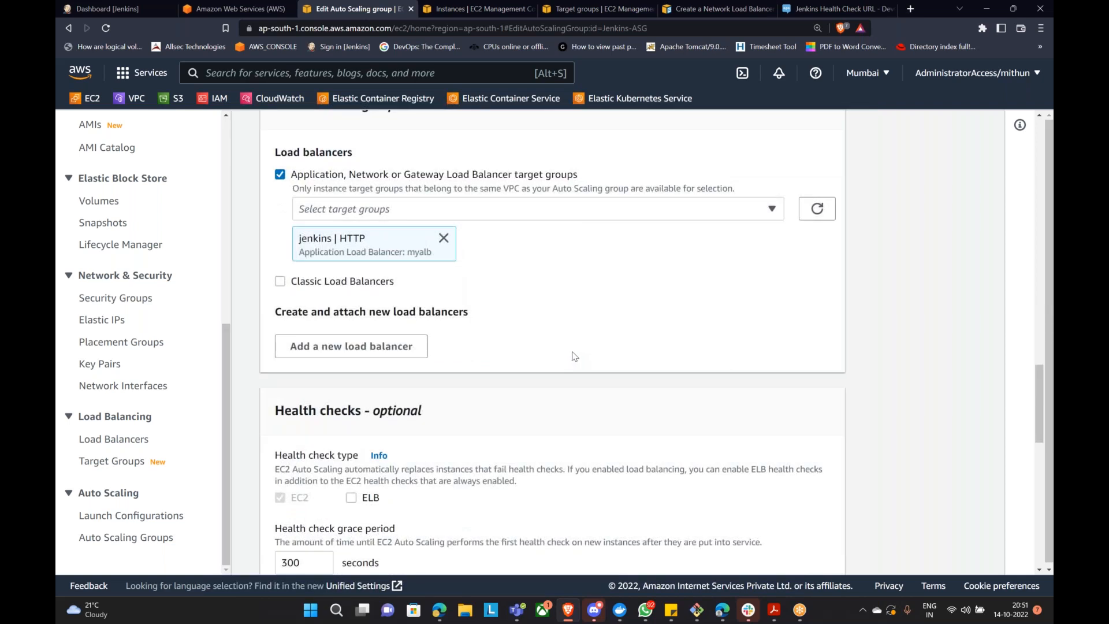
scroll(574, 353, down, 4)
scroll(576, 350, down, 3)
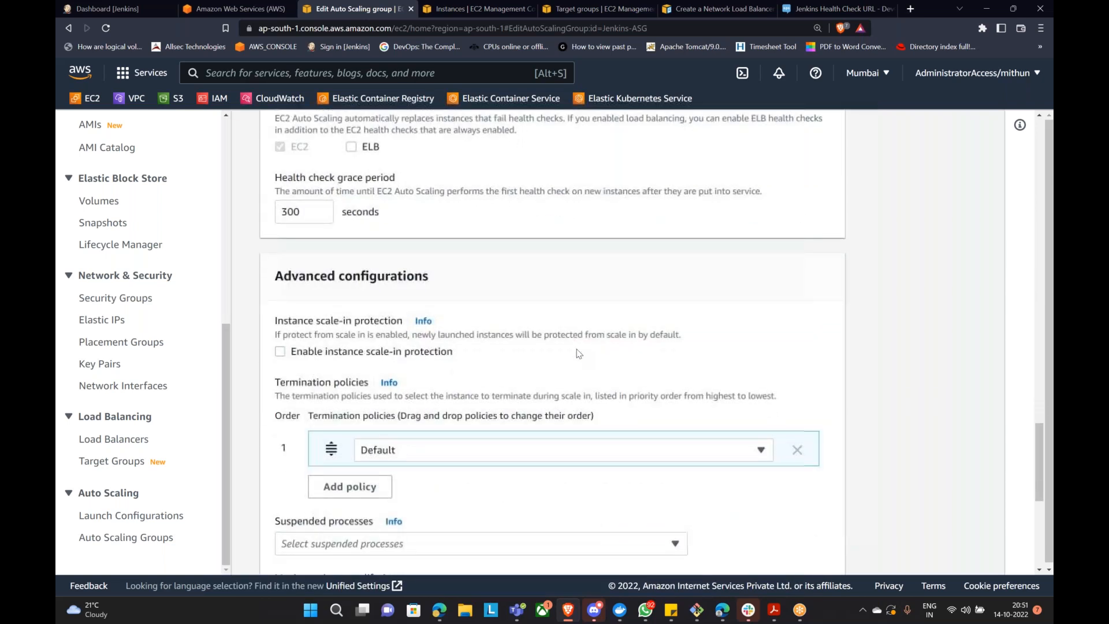
scroll(579, 352, down, 4)
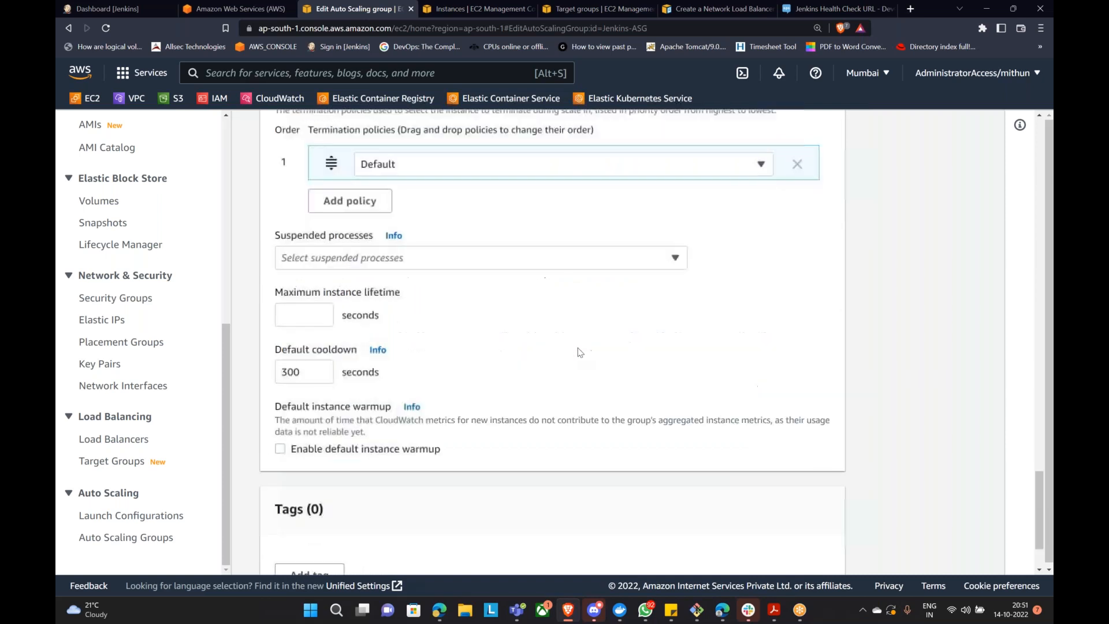
scroll(581, 351, down, 2)
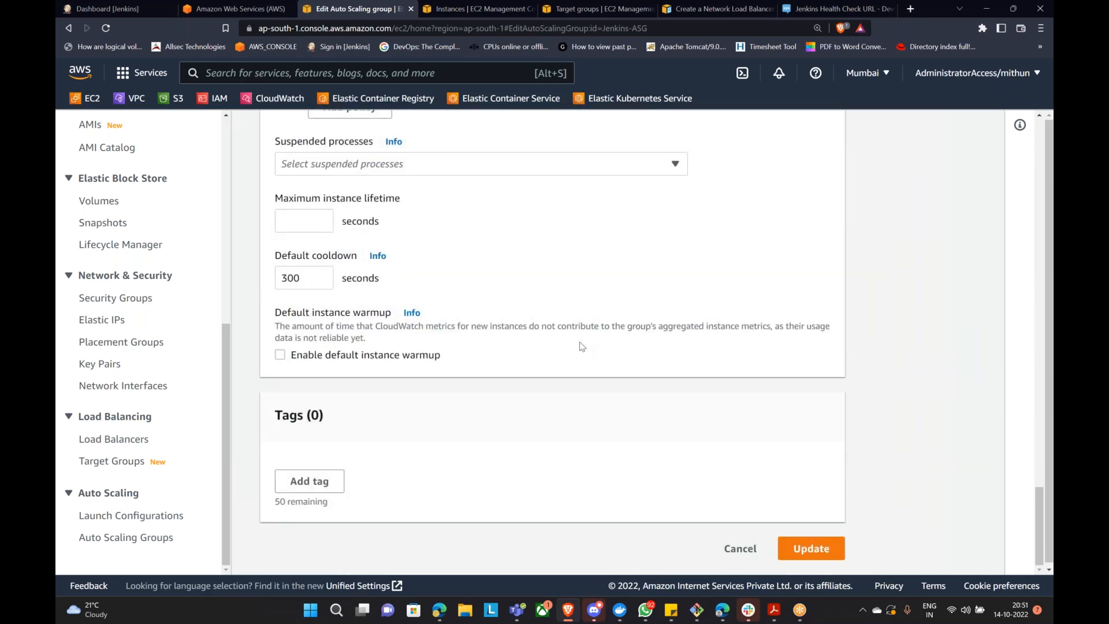
scroll(582, 346, up, 15)
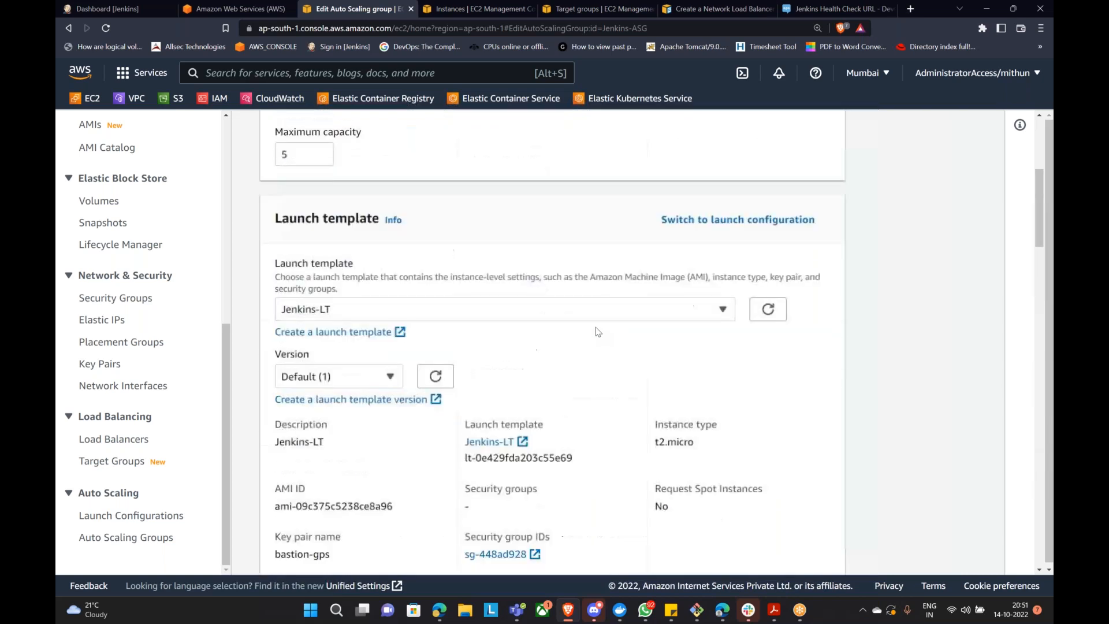
scroll(597, 331, up, 1)
scroll(669, 303, up, 8)
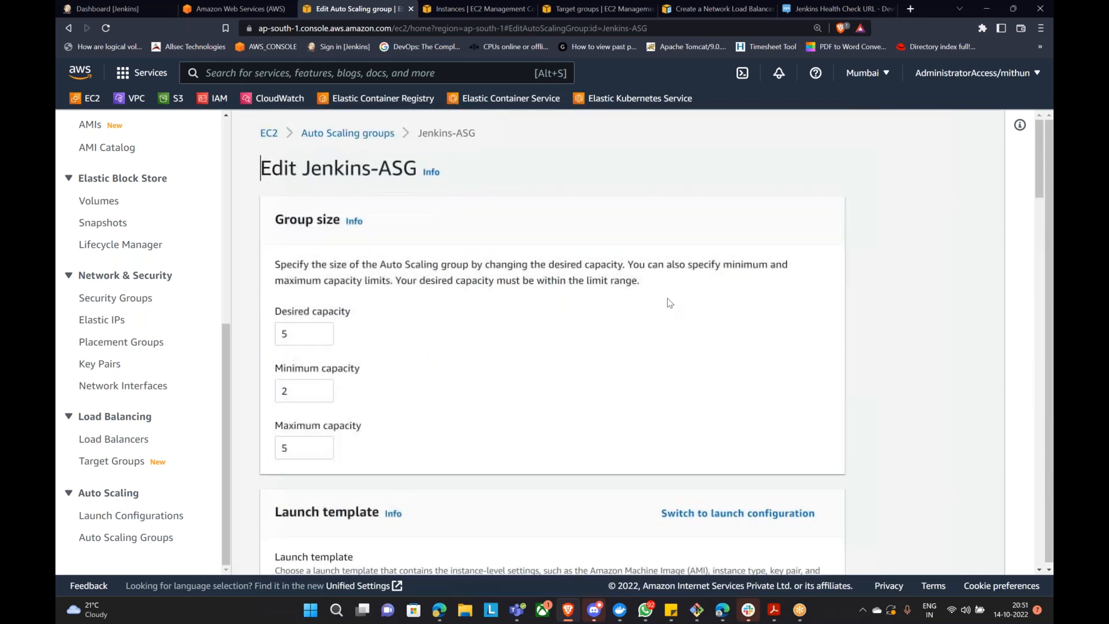
Step: Return to the Auto Scaling groups list, refresh it and enlarge the groups table
click(348, 133)
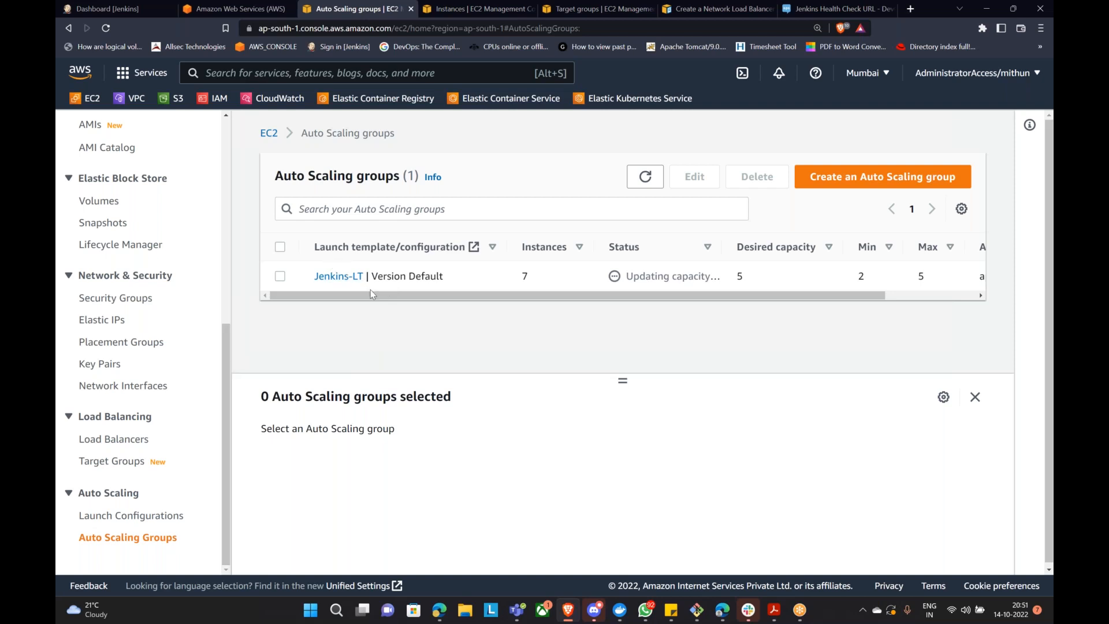
drag(374, 293, 444, 296)
click(645, 179)
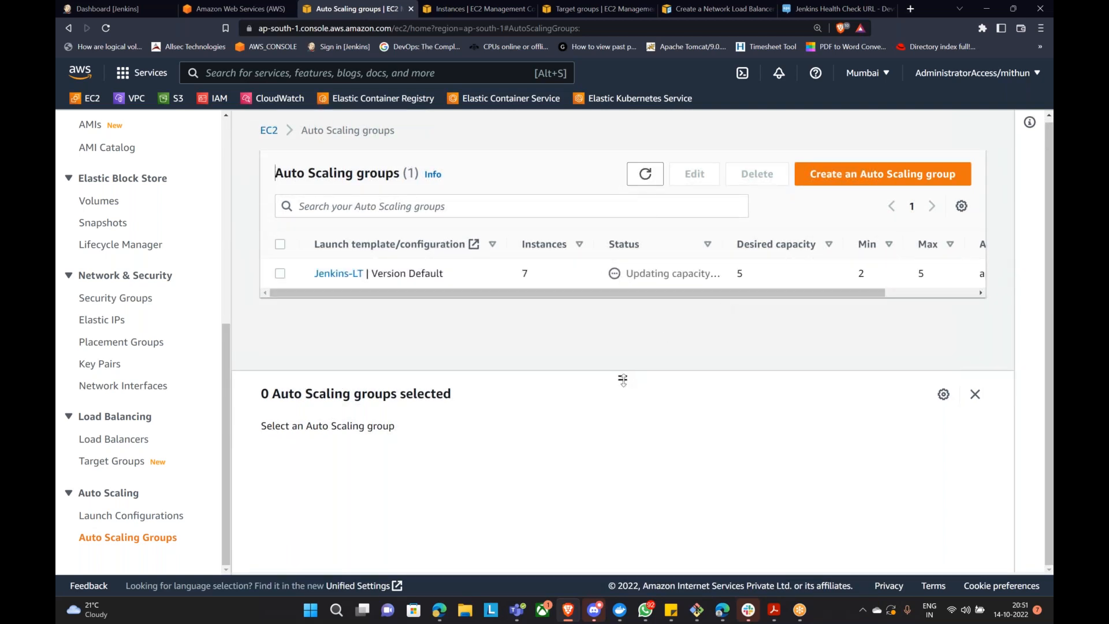
drag(622, 378, 608, 527)
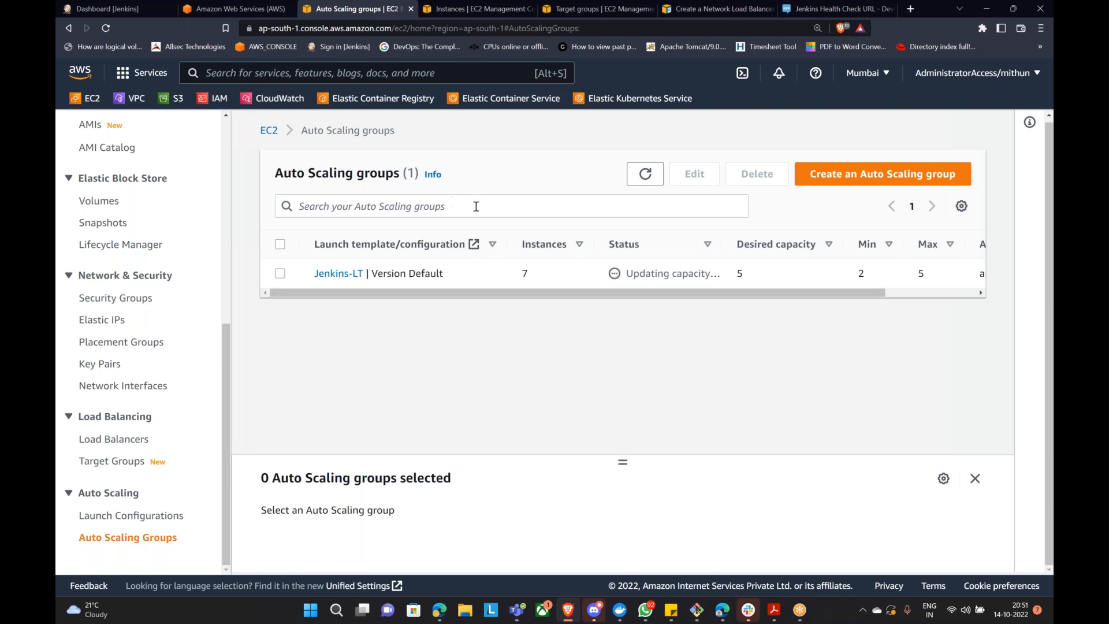
click(929, 296)
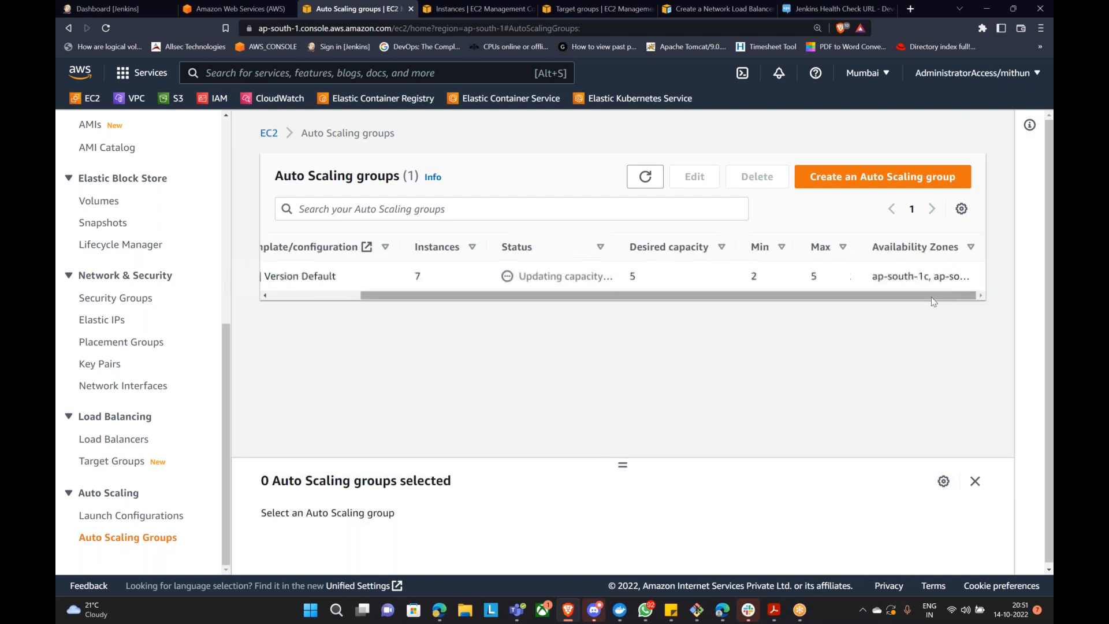
drag(930, 297, 319, 344)
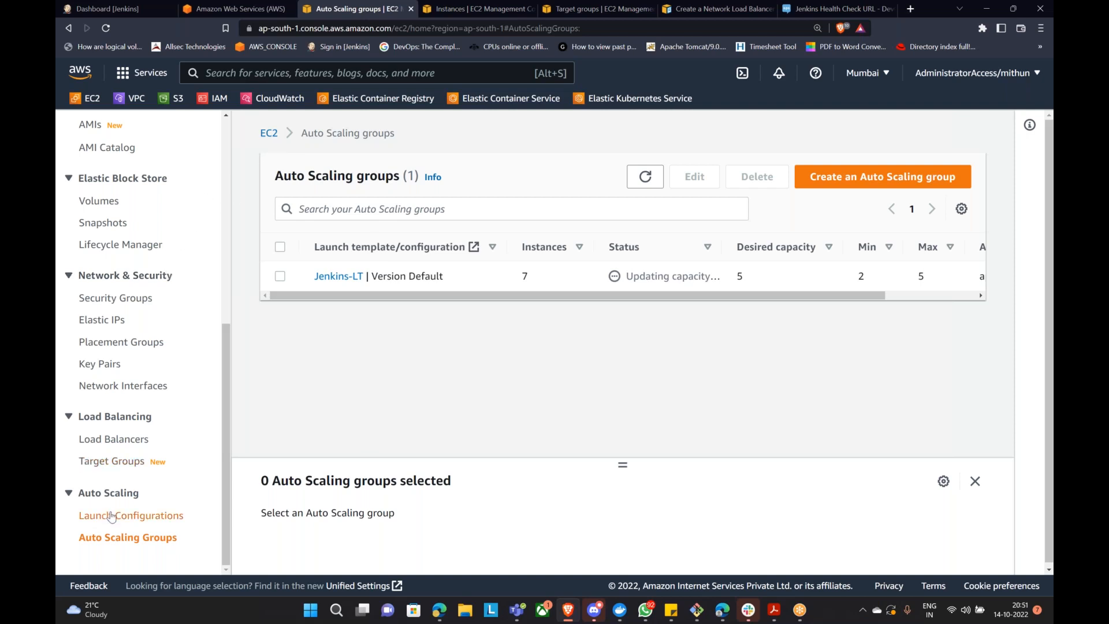
Step: Glance at Launch Configurations and come back to Auto Scaling groups
click(129, 514)
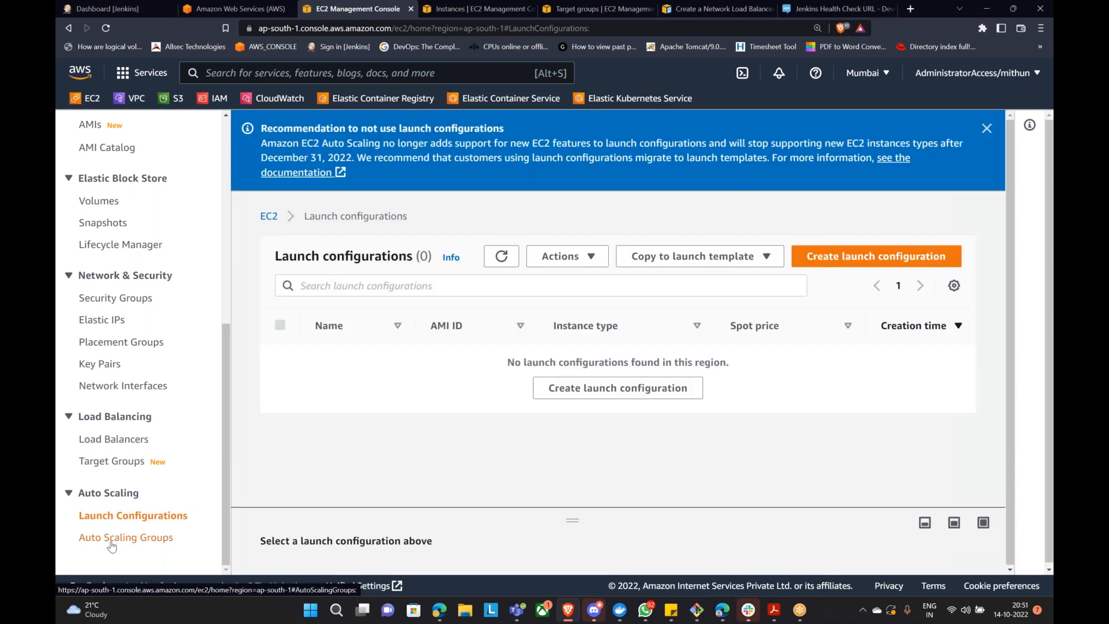
click(126, 537)
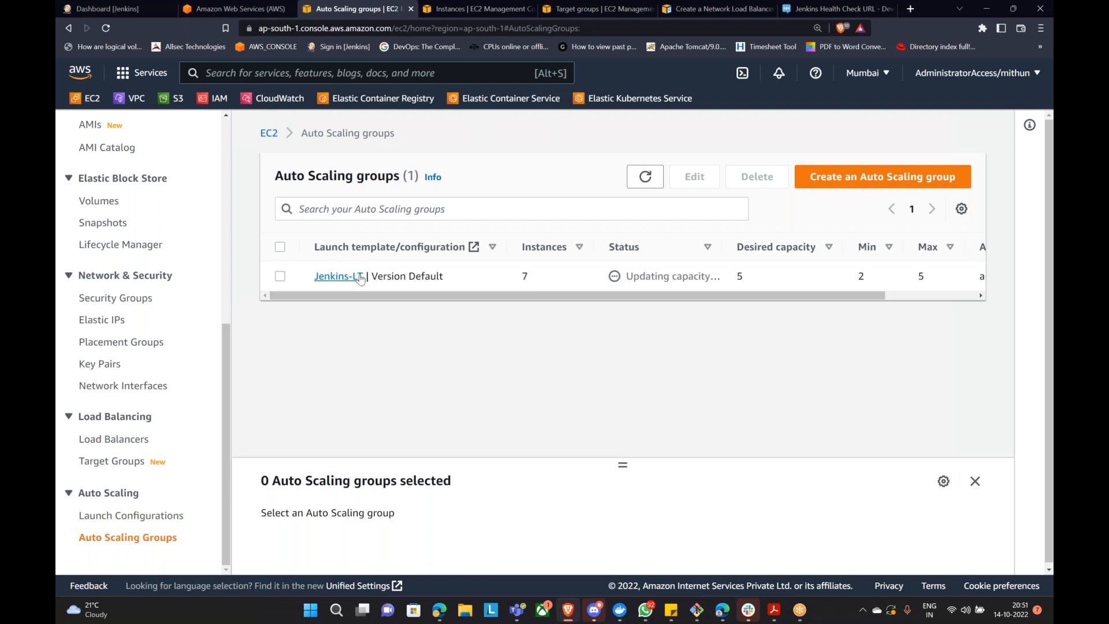
scroll(654, 465, down, 1)
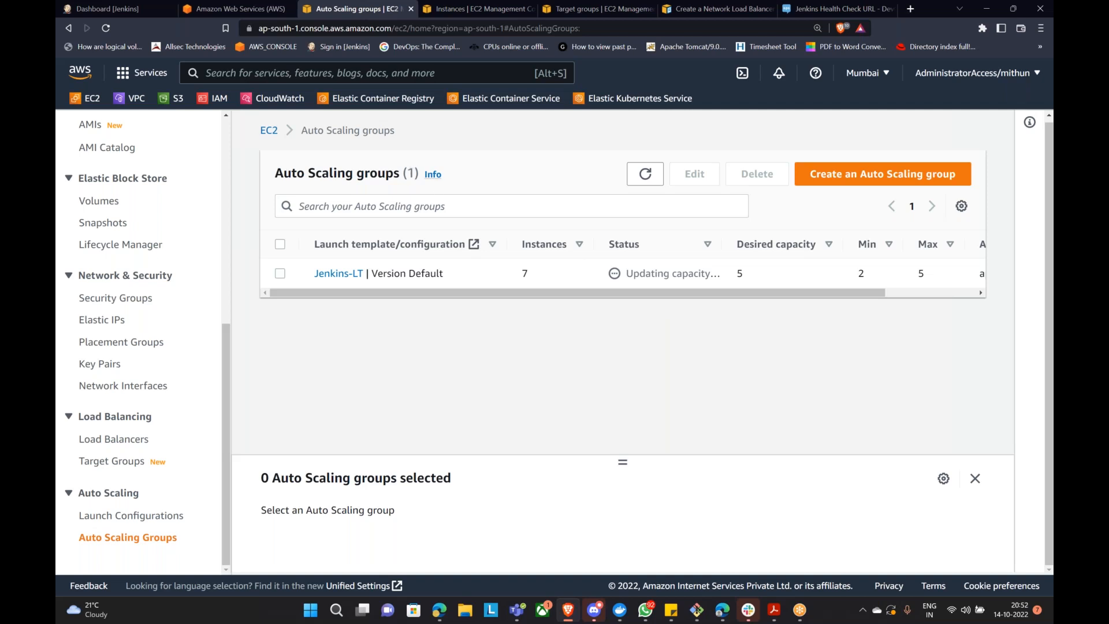
Step: Read and close the Auto Scaling groups help panel, then start a new Auto Scaling group
click(433, 176)
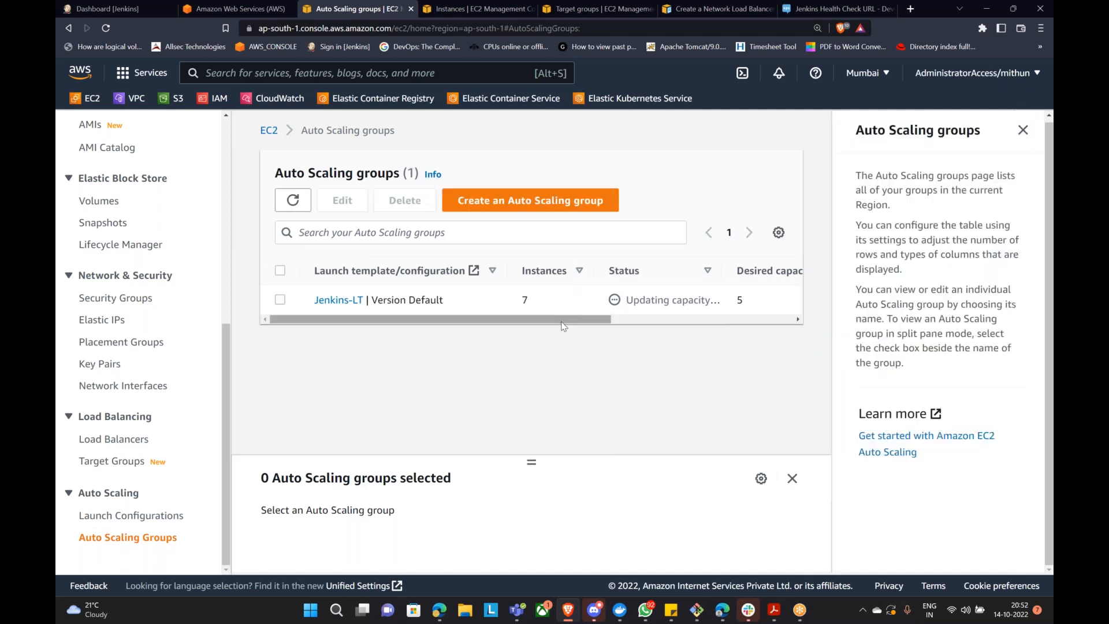
drag(561, 321, 767, 322)
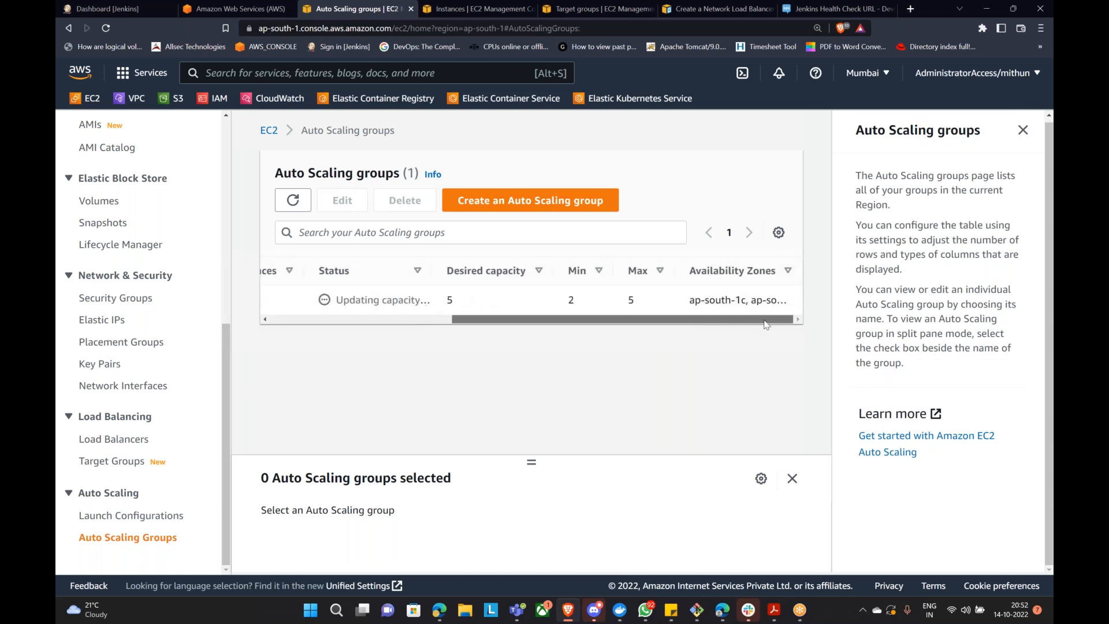
scroll(919, 352, up, 1)
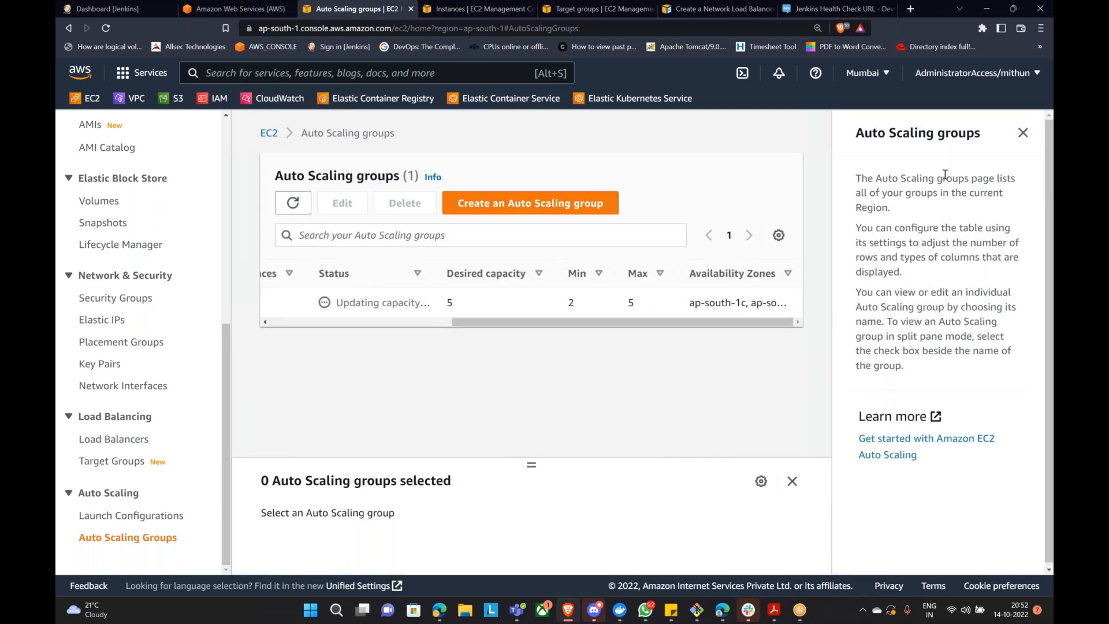
click(1052, 231)
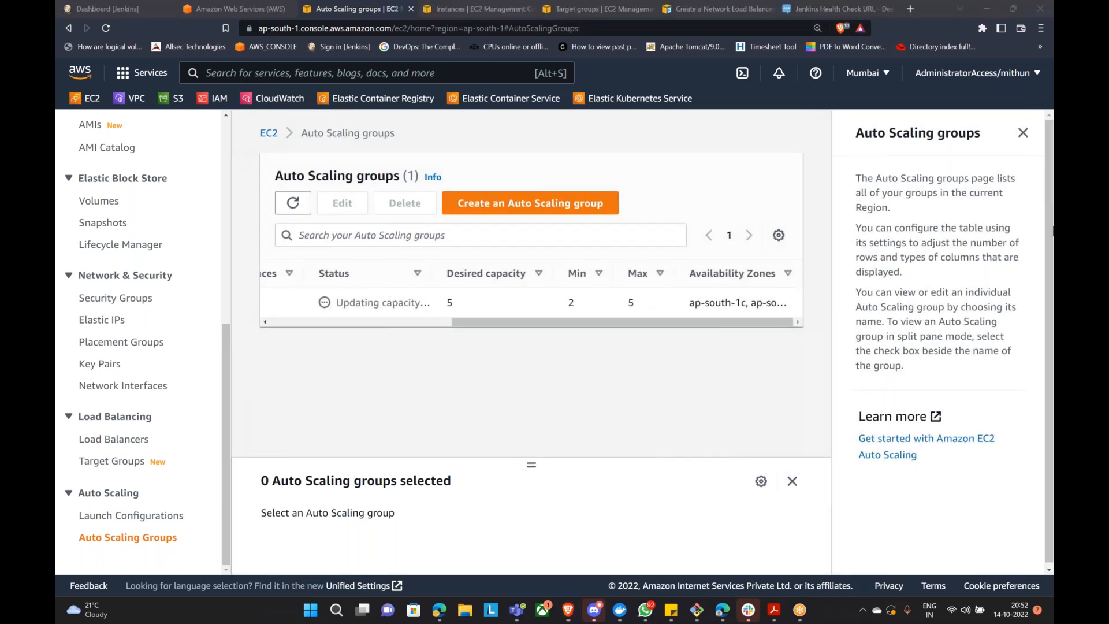
click(1022, 132)
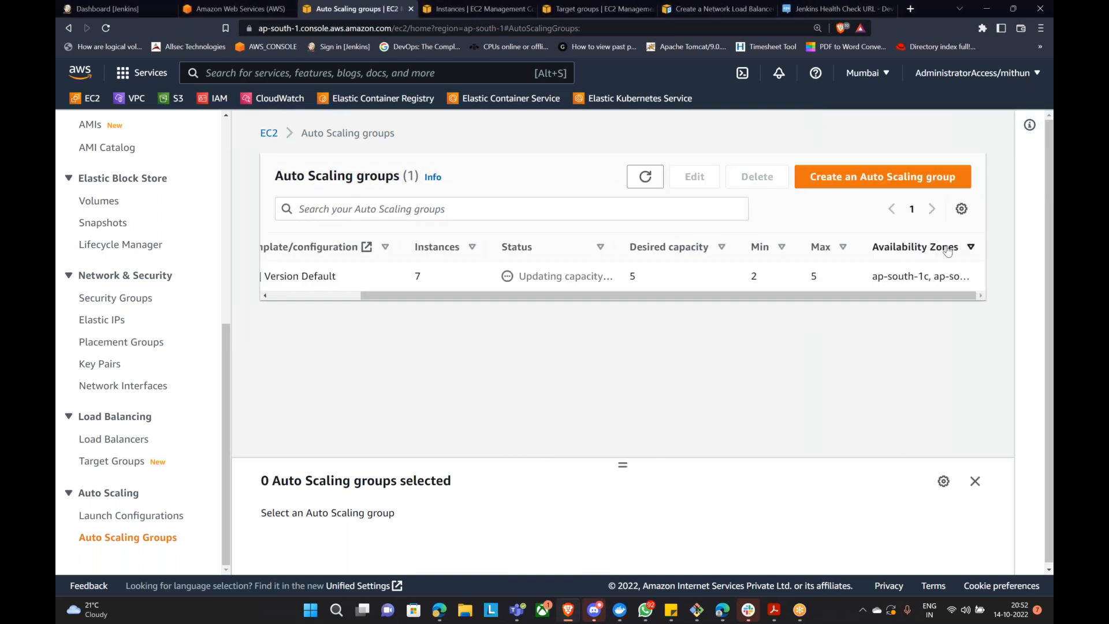
click(835, 180)
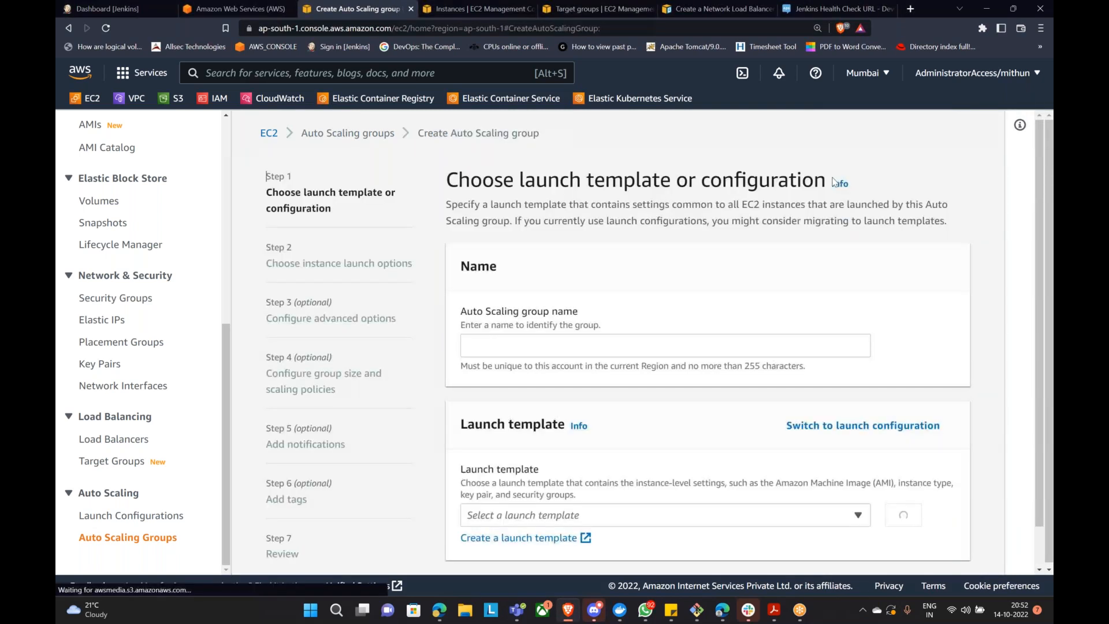
Step: Cancel the new-group wizard and select Jenkins-ASG to show its details panel
scroll(605, 386, down, 1)
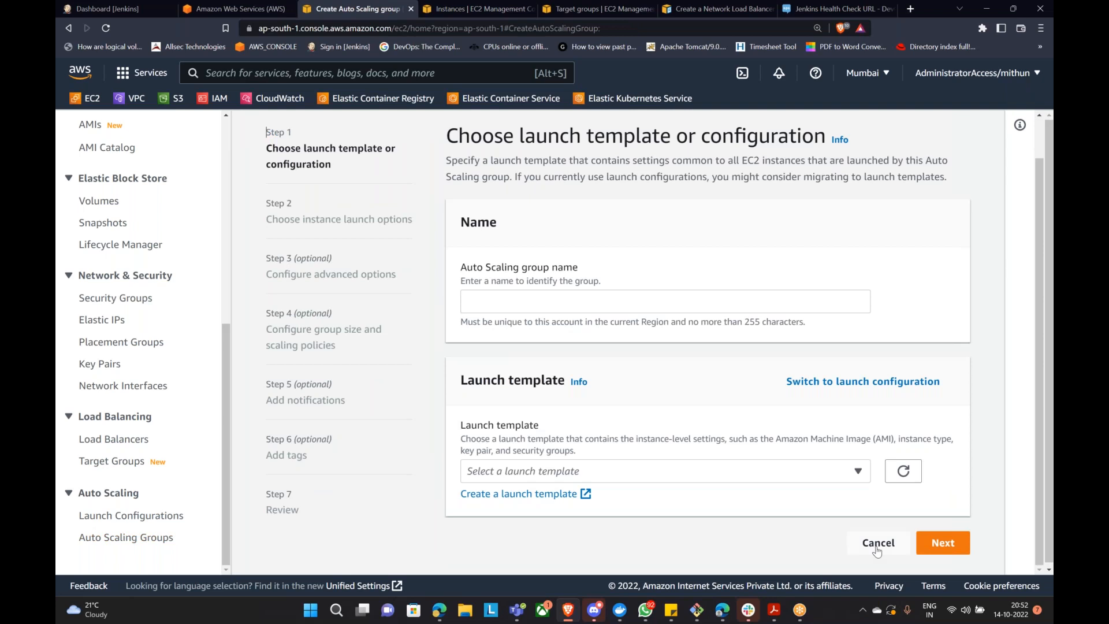
click(877, 546)
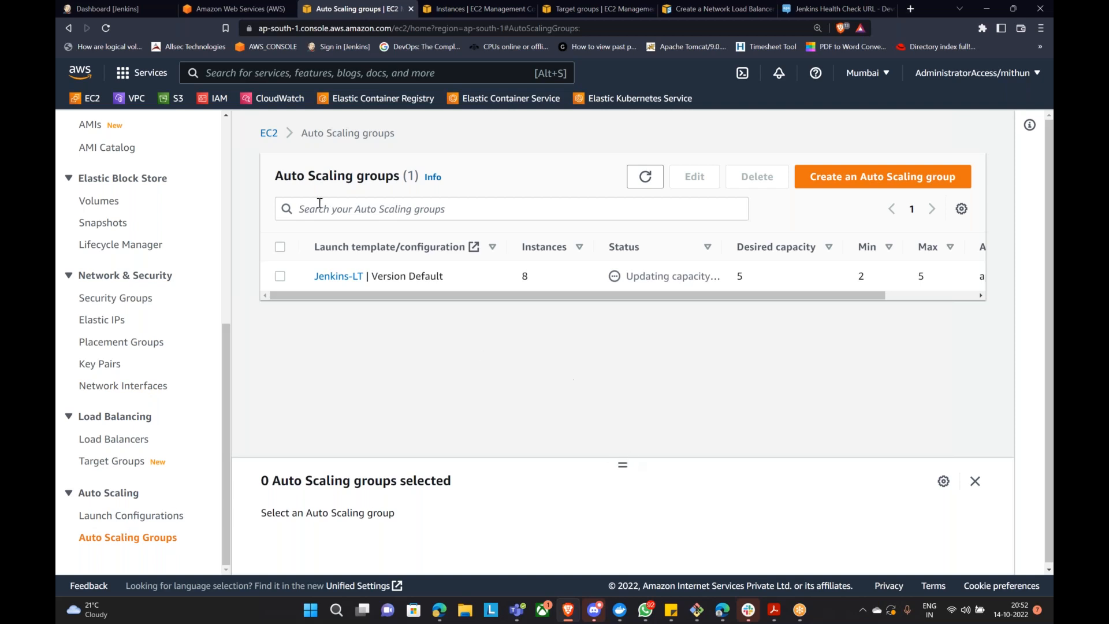
click(280, 247)
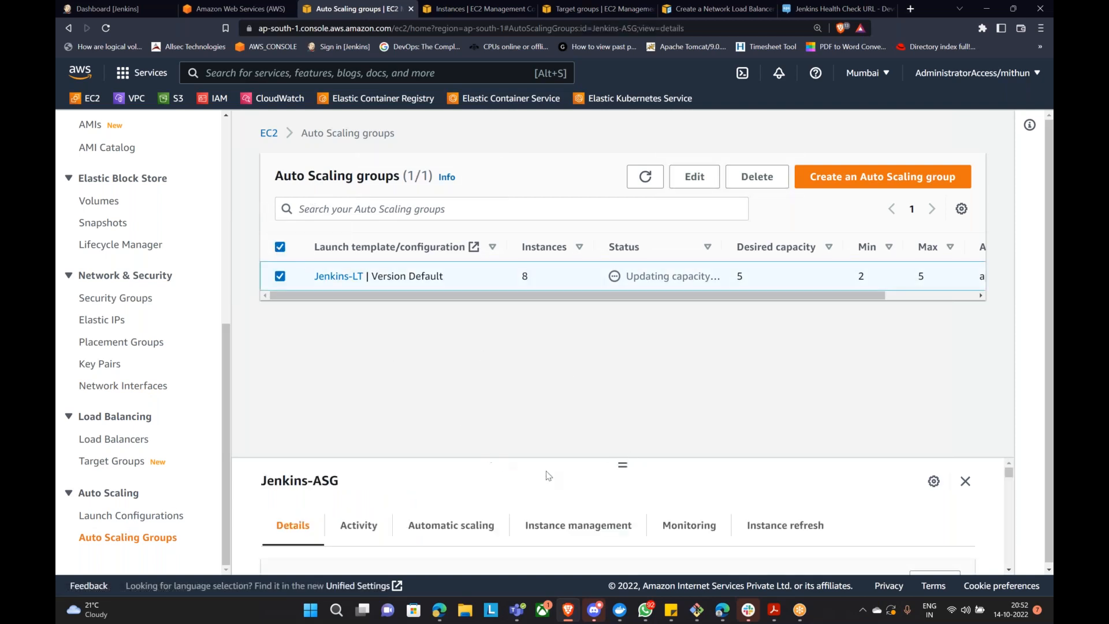
drag(623, 461, 629, 318)
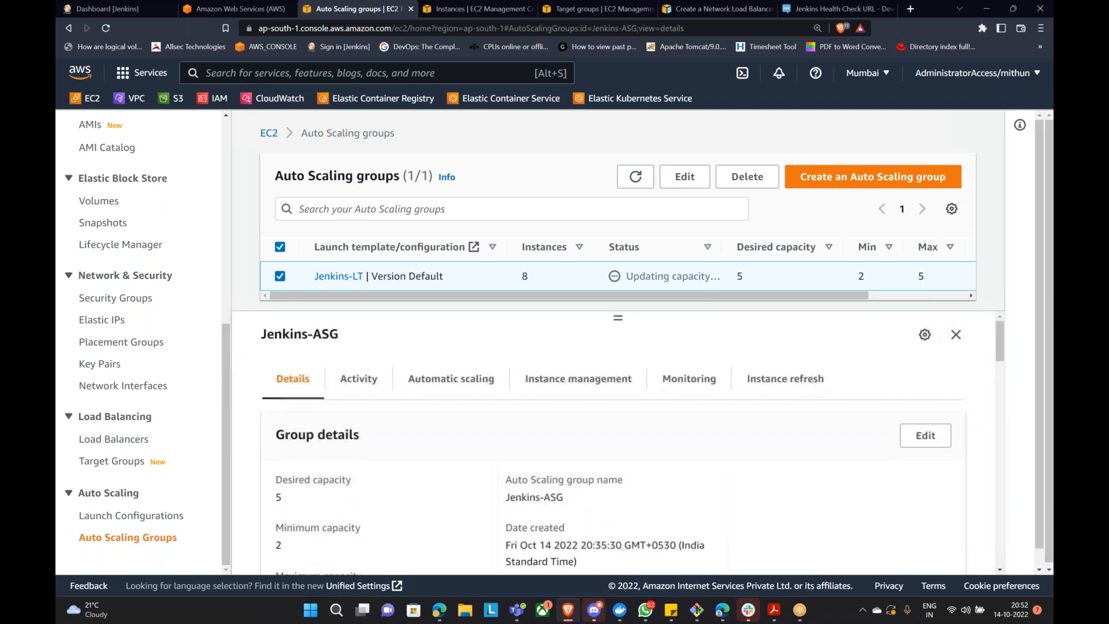
Step: Open Jenkins-ASG's Activity tab: 0 notifications and 31 activity history entries
scroll(618, 422, down, 3)
scroll(619, 421, up, 2)
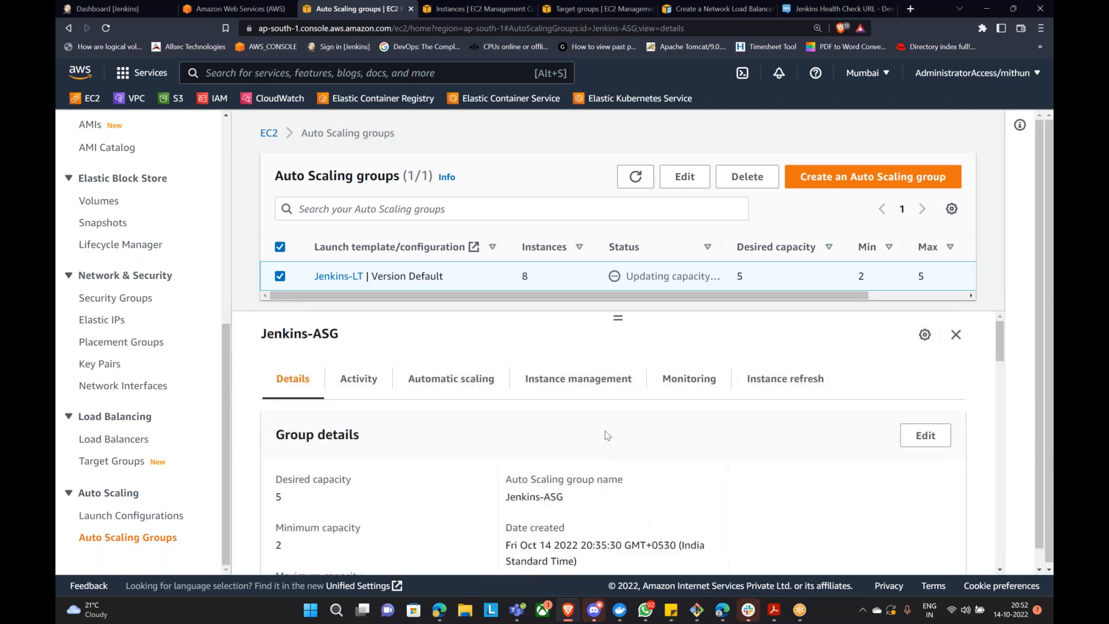
scroll(609, 432, down, 5)
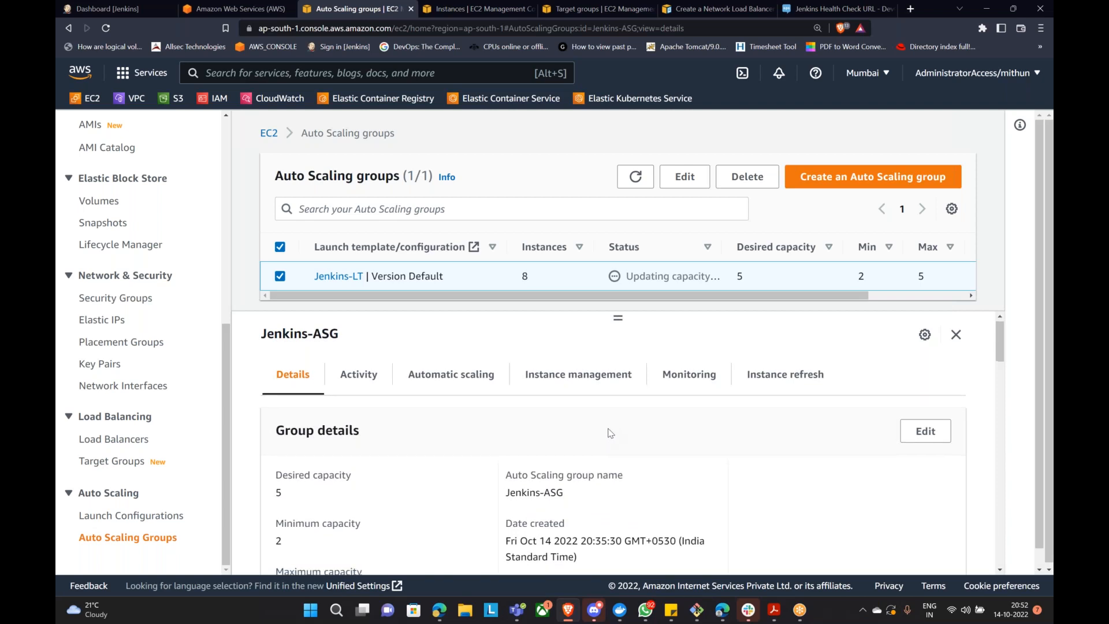
scroll(610, 432, down, 6)
scroll(610, 431, down, 3)
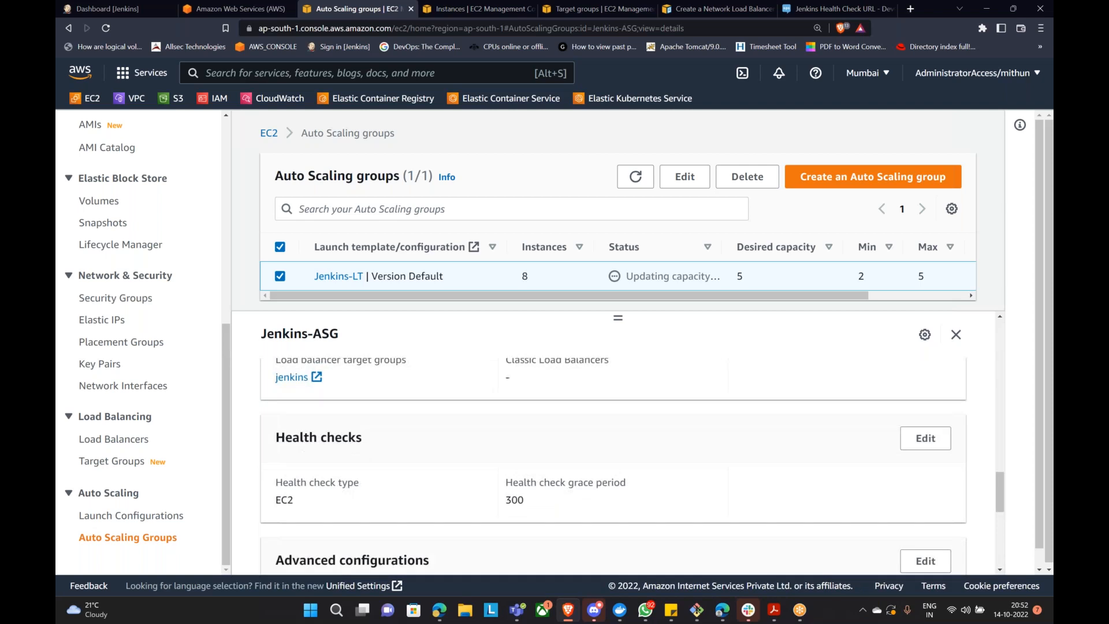
scroll(610, 430, down, 3)
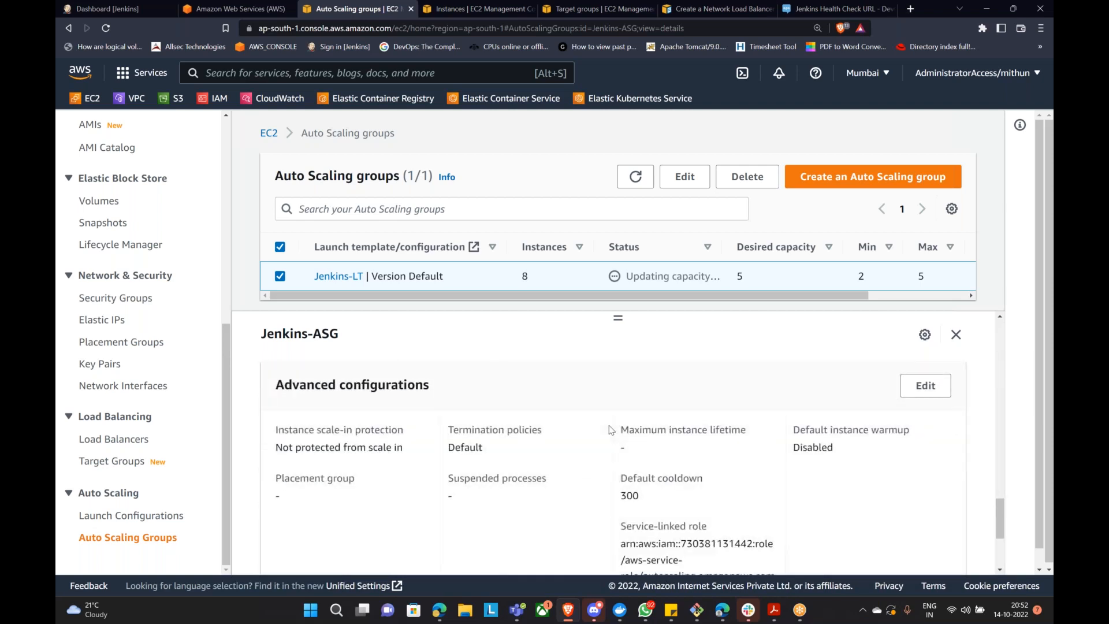
scroll(611, 430, down, 3)
scroll(612, 430, up, 9)
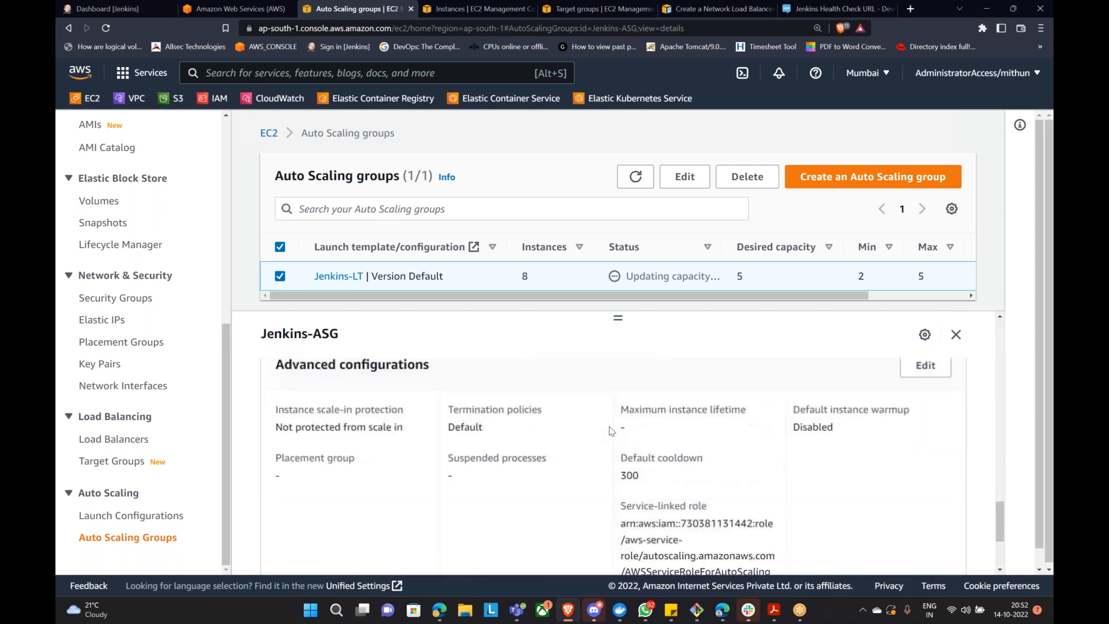
scroll(611, 430, up, 12)
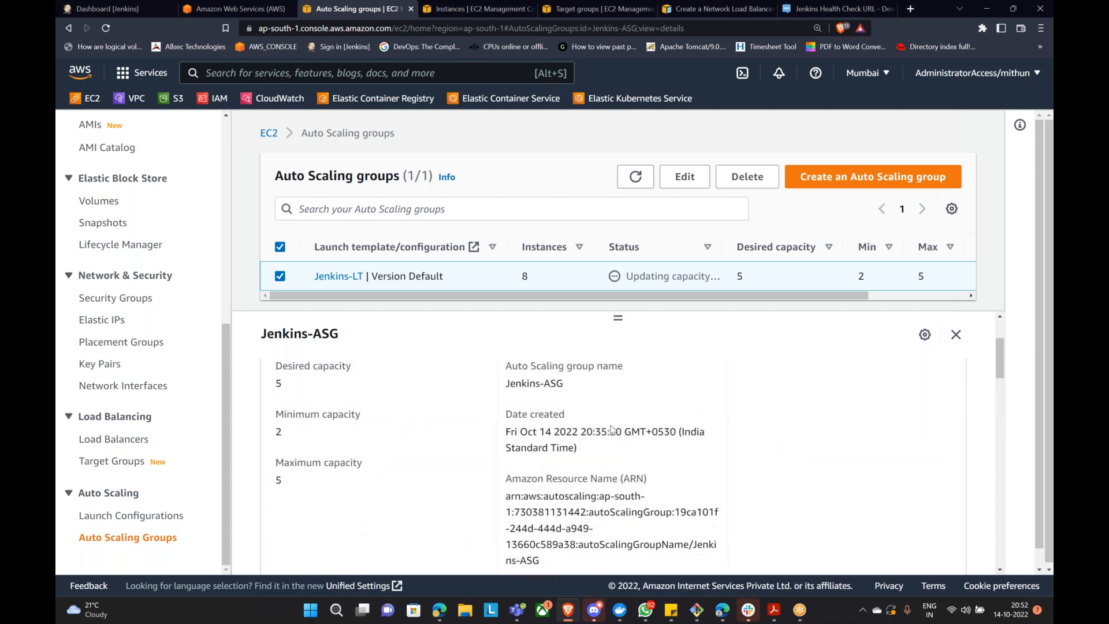
click(359, 381)
scroll(507, 452, down, 3)
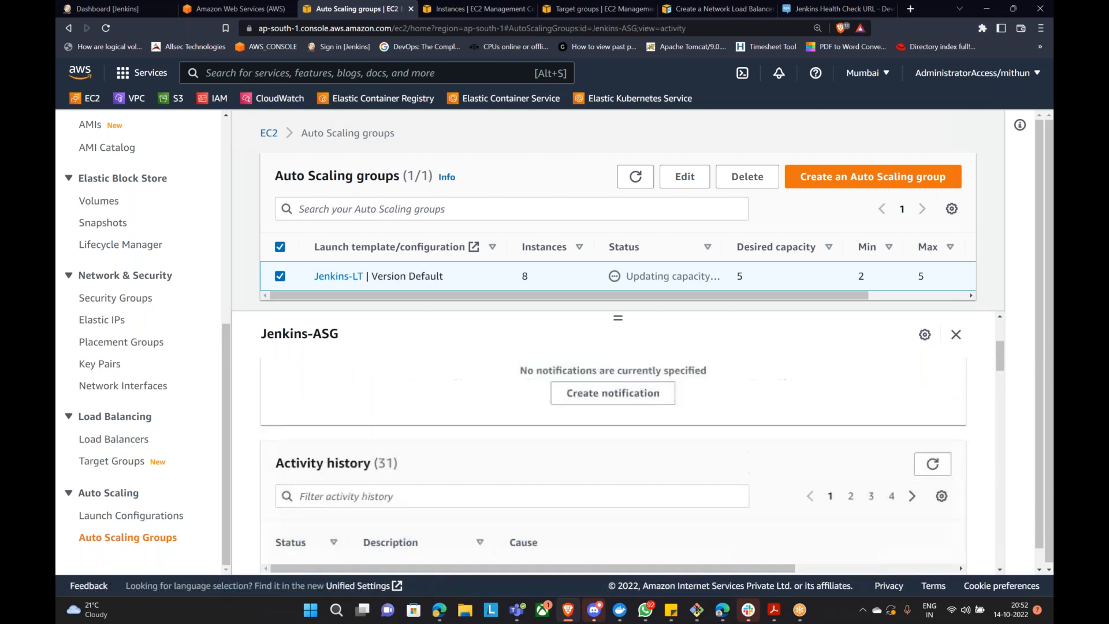
scroll(552, 461, up, 3)
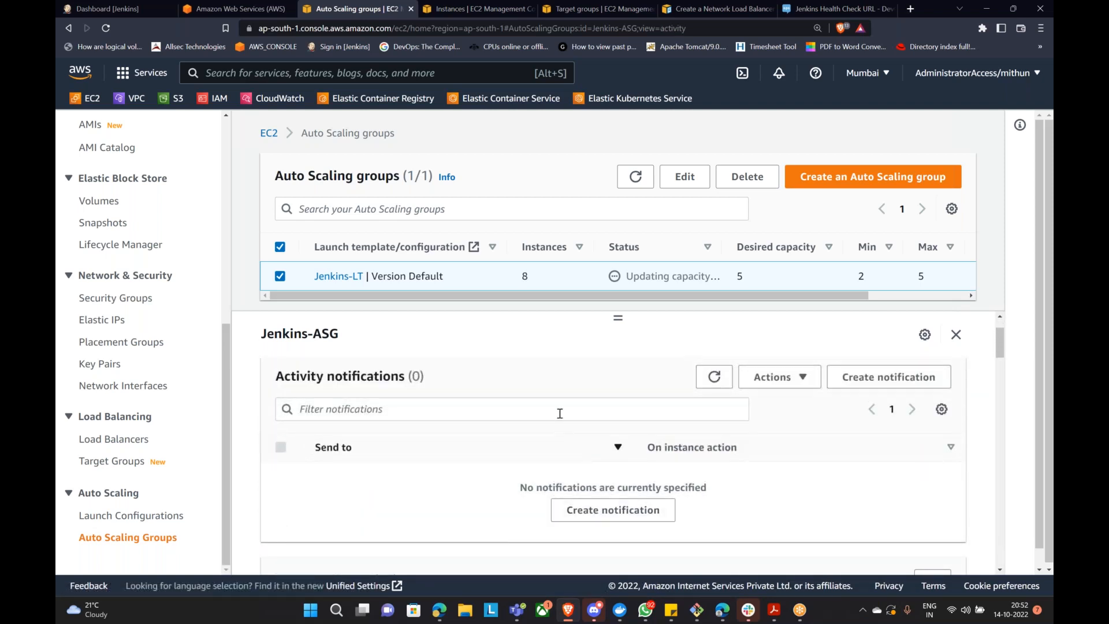
Step: Create a Jenkins-ASG notification to my-asg-topic covering all four event types
click(604, 511)
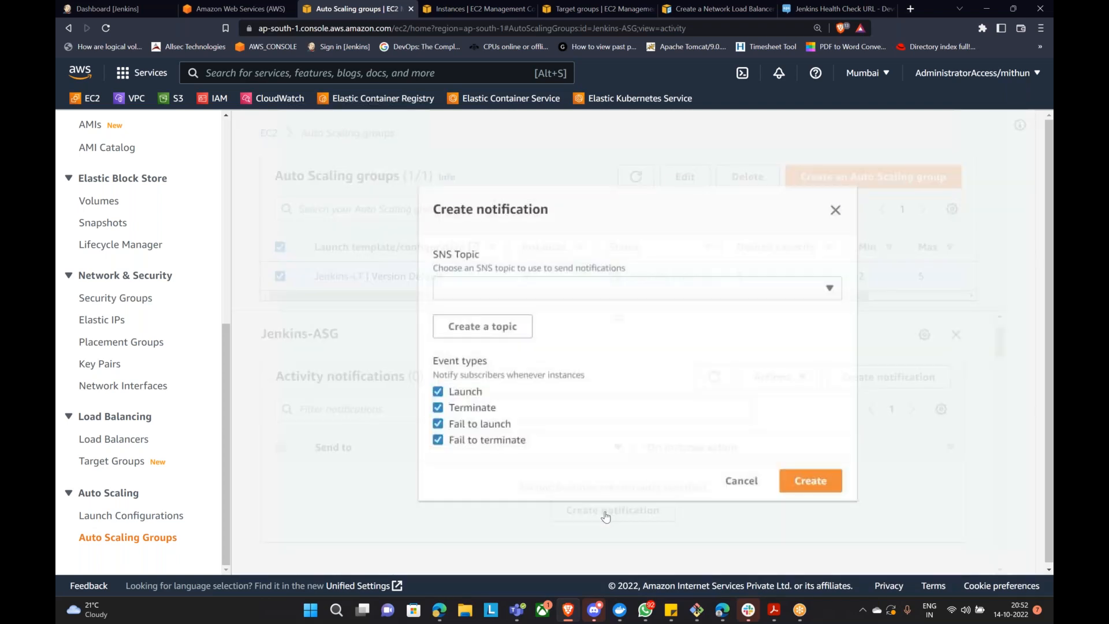
click(578, 297)
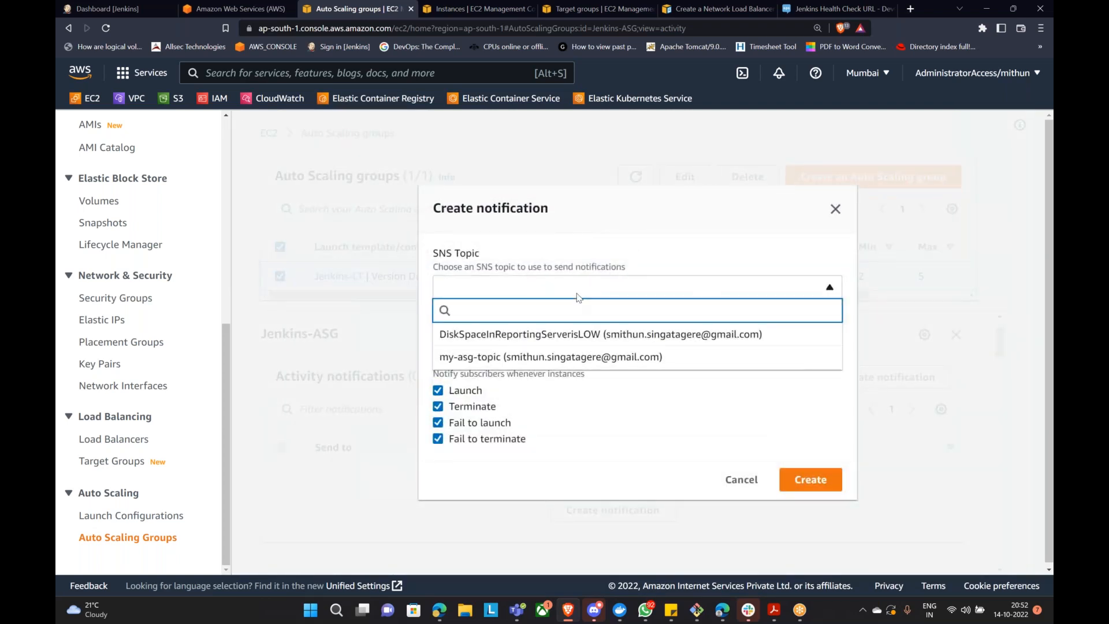
click(568, 358)
click(799, 480)
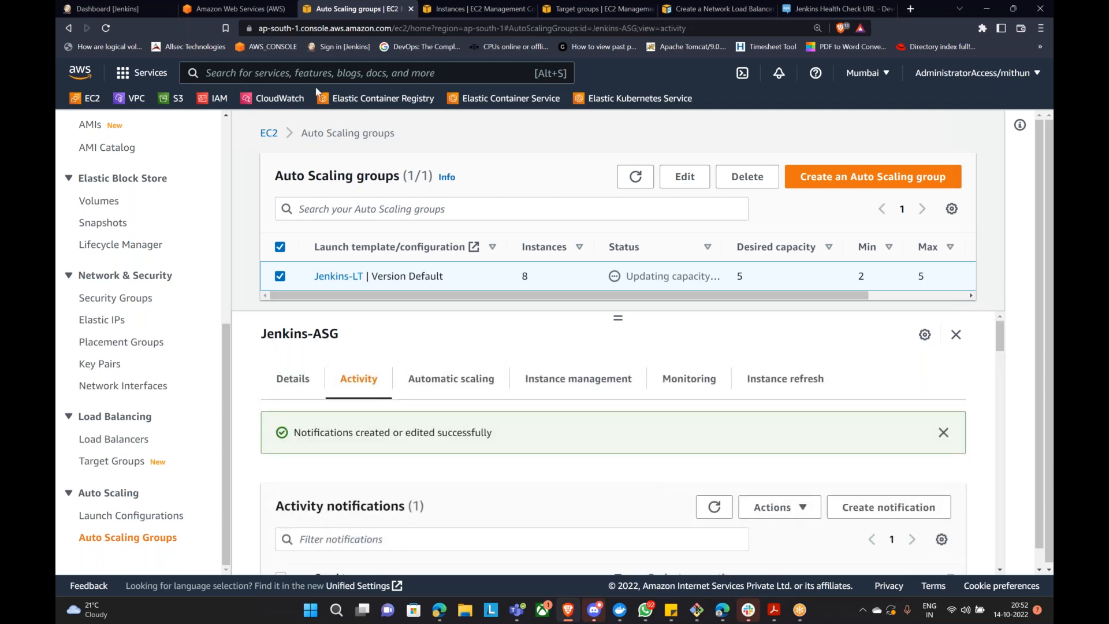
Step: In Gmail, refresh the inbox and check the Promotions category for new mail
click(439, 610)
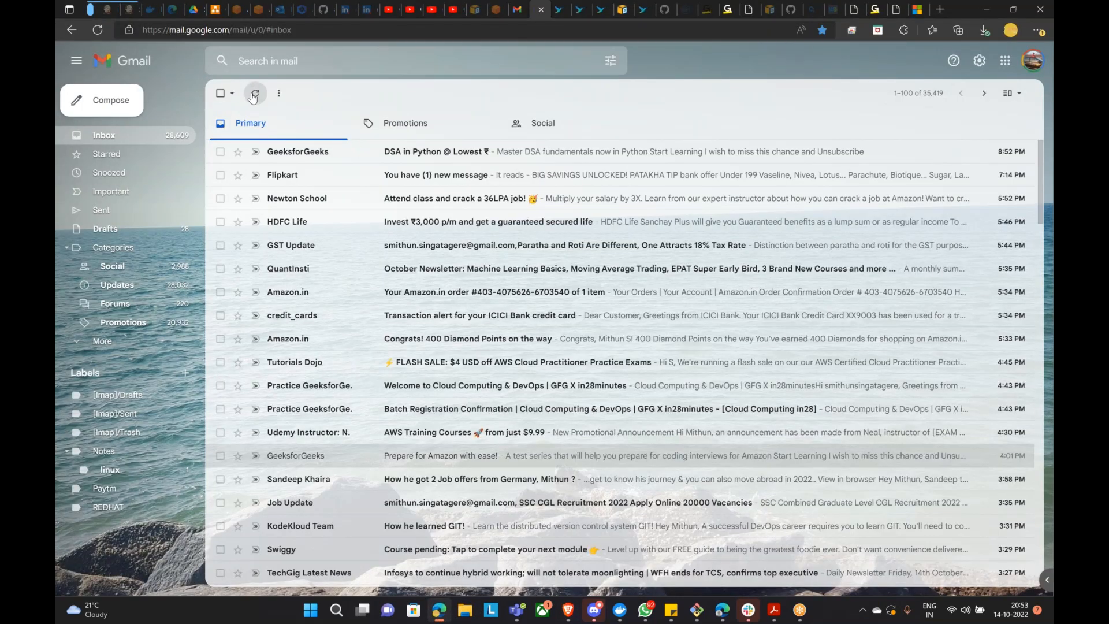
click(253, 97)
click(397, 118)
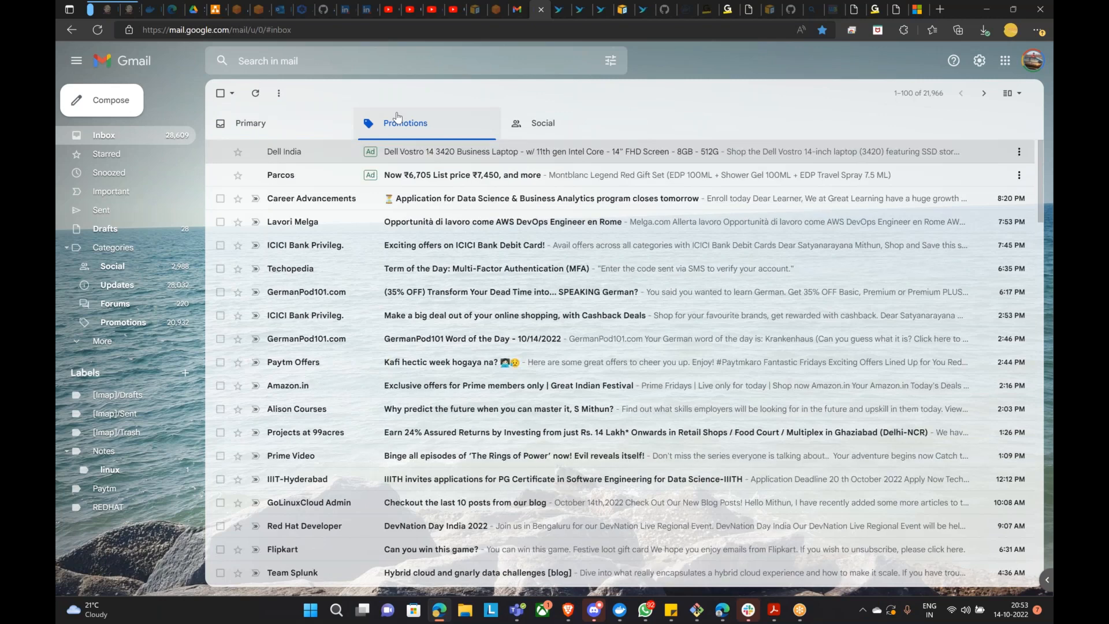
Step: Check Gmail's Social and Primary categories and reload the inbox for new mail
click(532, 121)
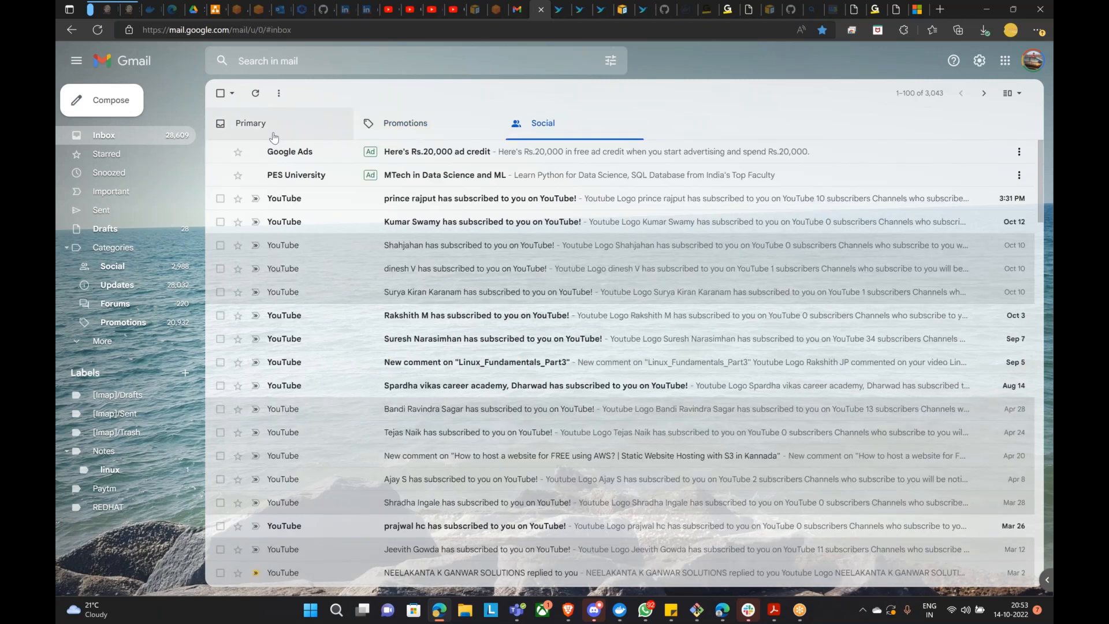
click(274, 137)
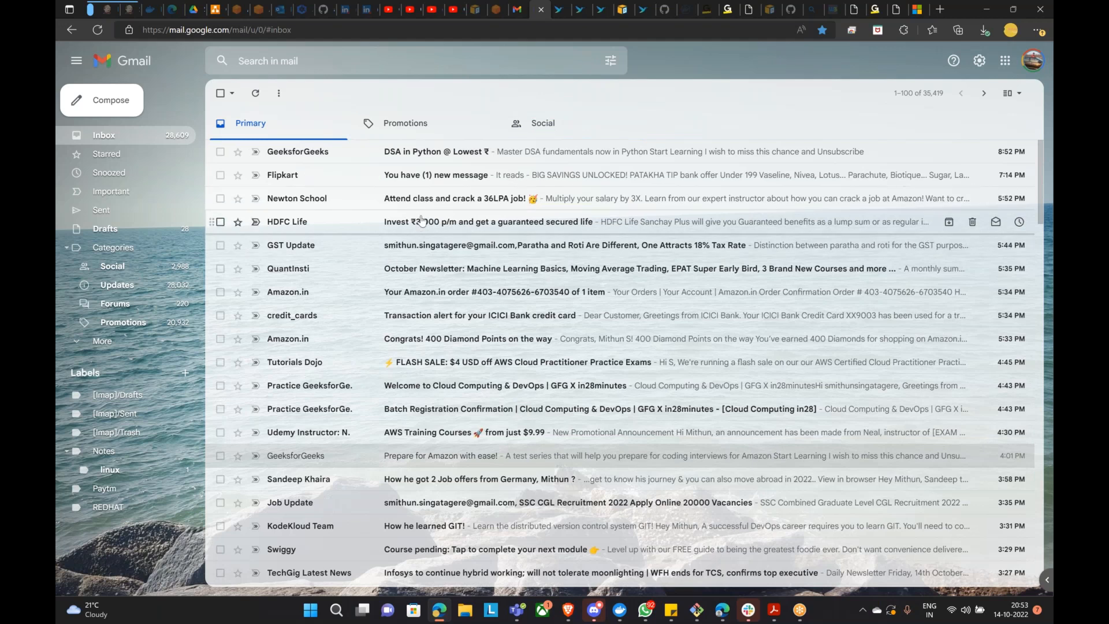
click(99, 30)
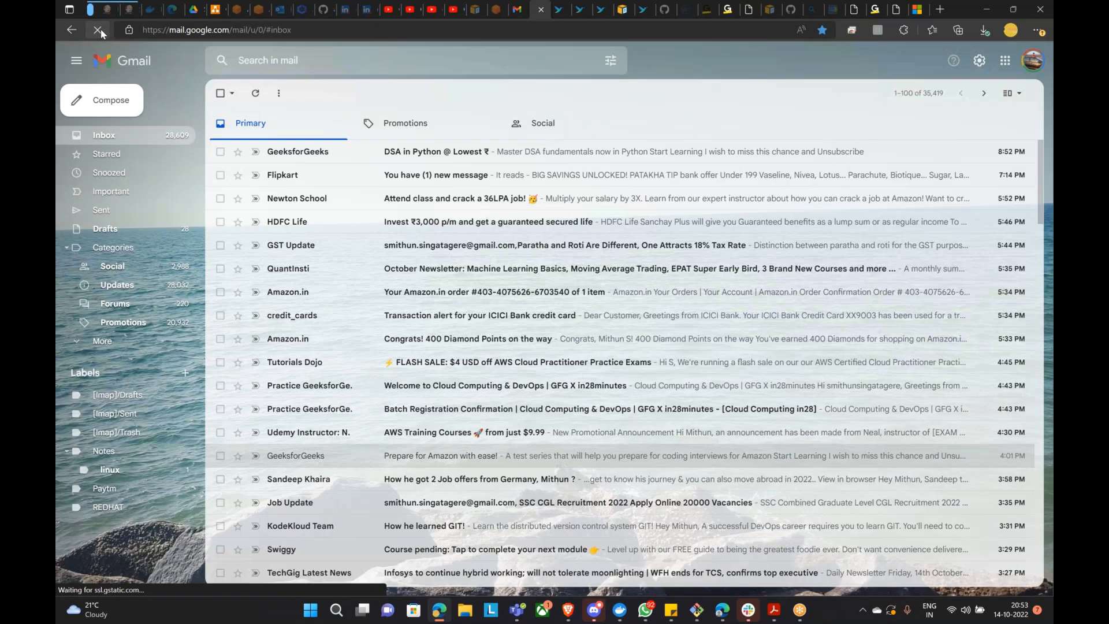
Step: Confirm Jenkins-ASG lists only the my-asg-topic notification, then view Gmail's Promotions category
click(567, 612)
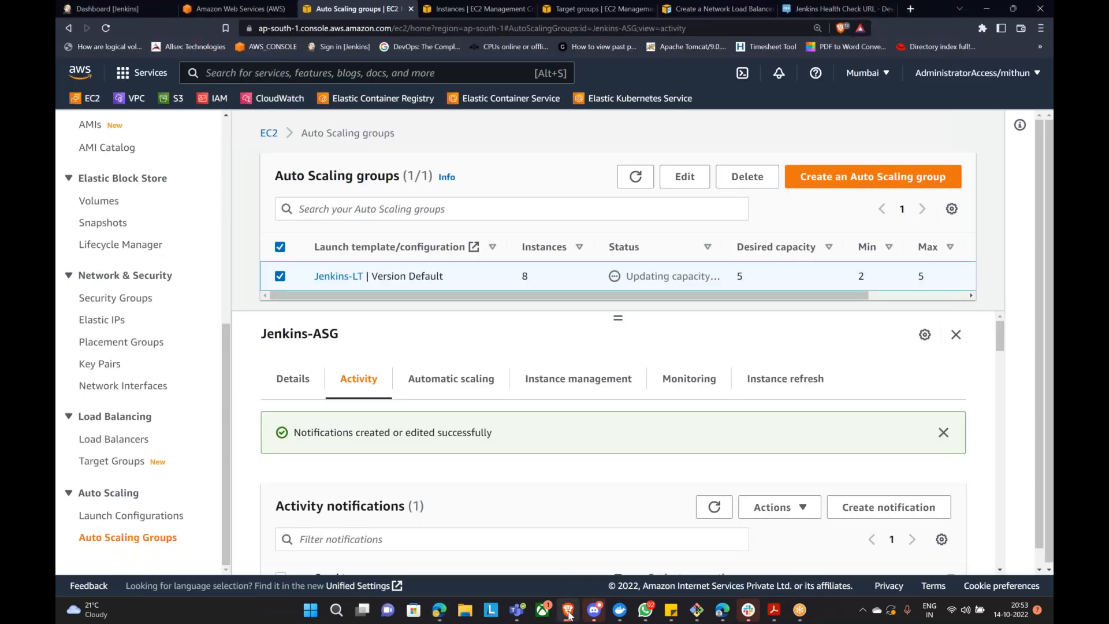
scroll(560, 456, down, 3)
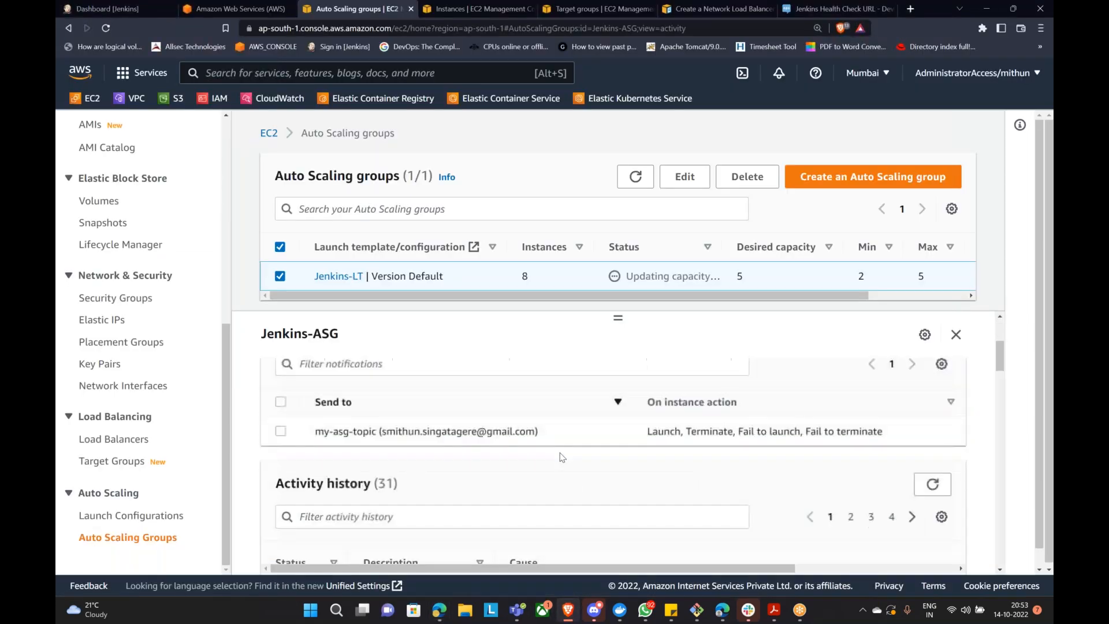
scroll(563, 455, up, 3)
scroll(565, 458, down, 2)
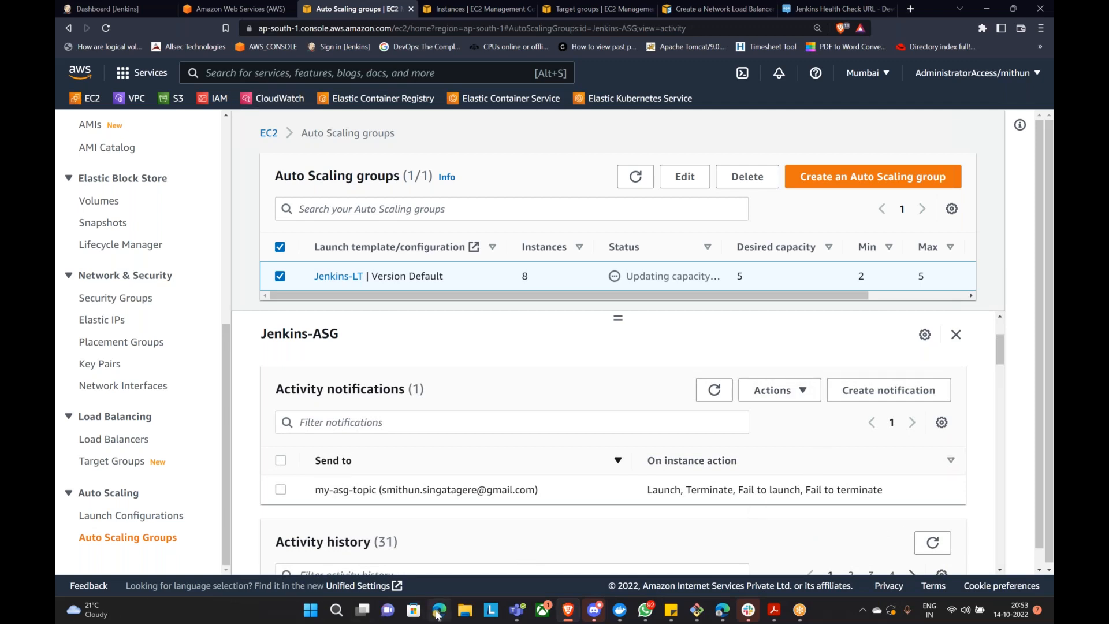
mouse_move(437, 614)
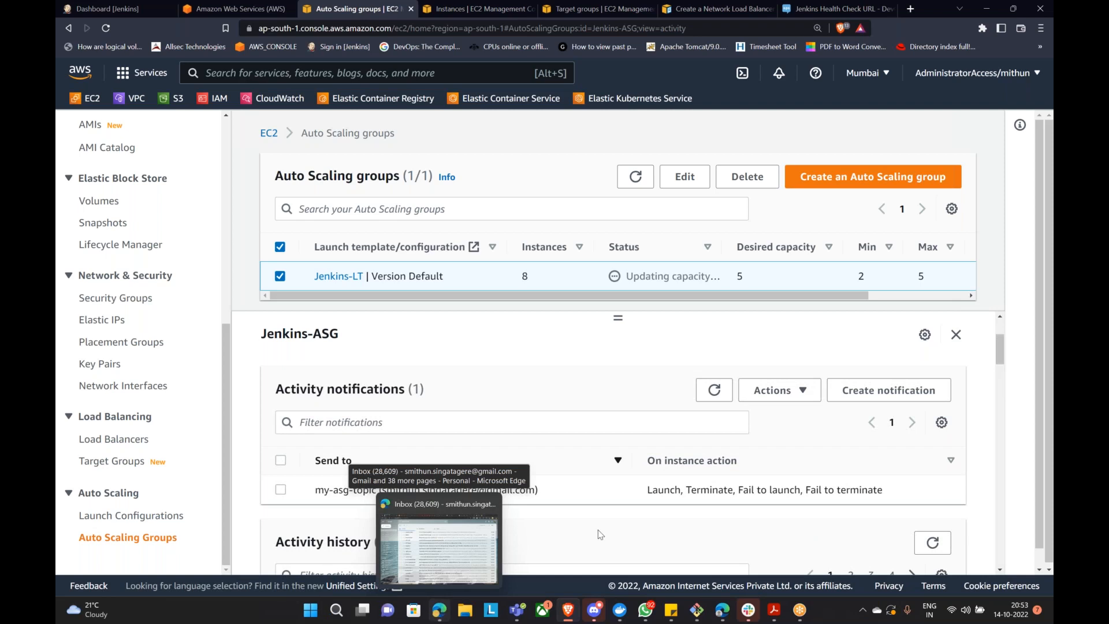
click(883, 391)
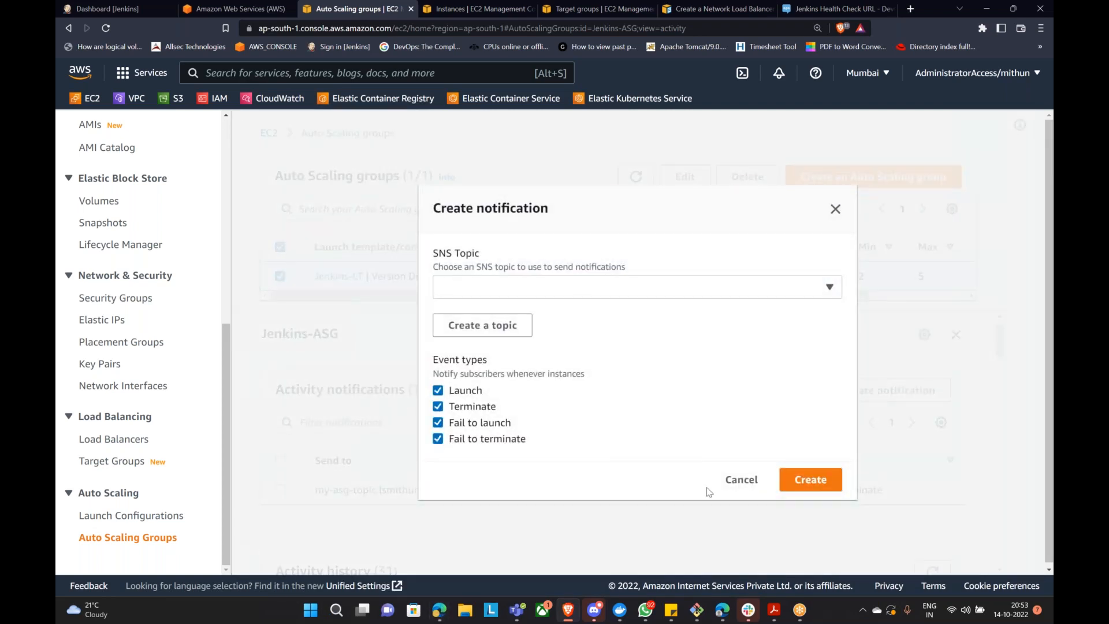
click(740, 479)
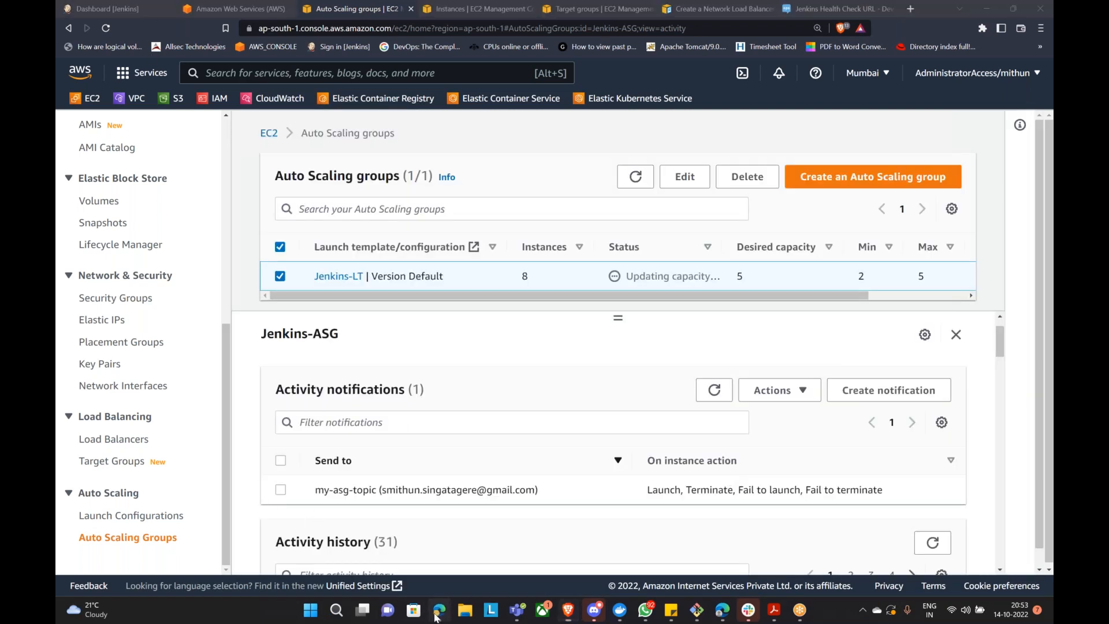
click(437, 613)
click(398, 134)
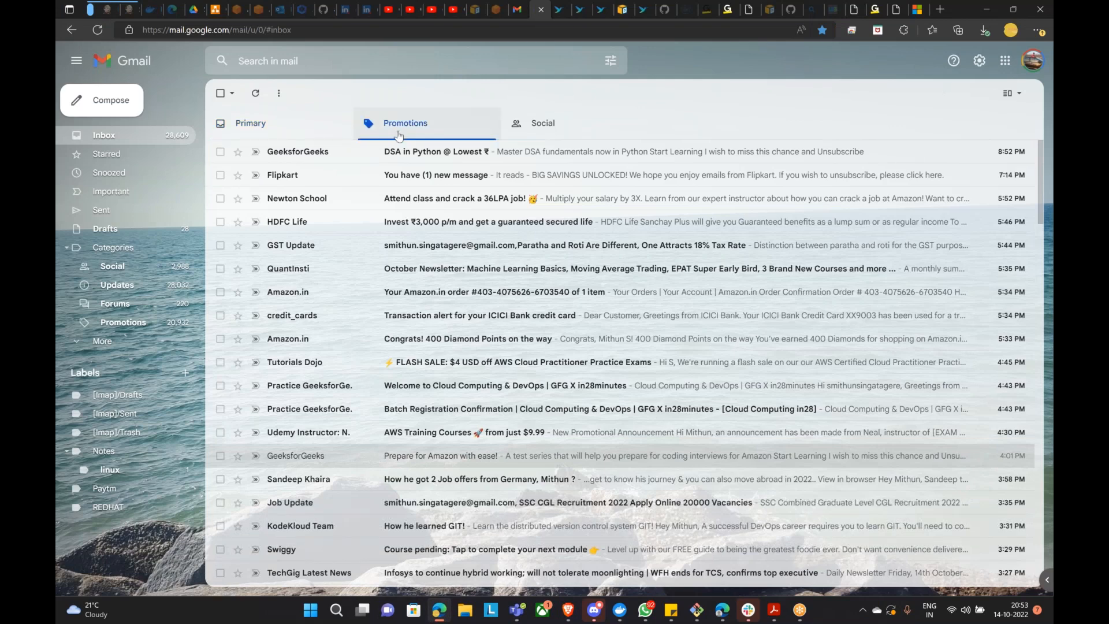
Step: Check Social and Primary mail, then confirm the my-asg-topic subscription from the AWS email in Spam
click(566, 128)
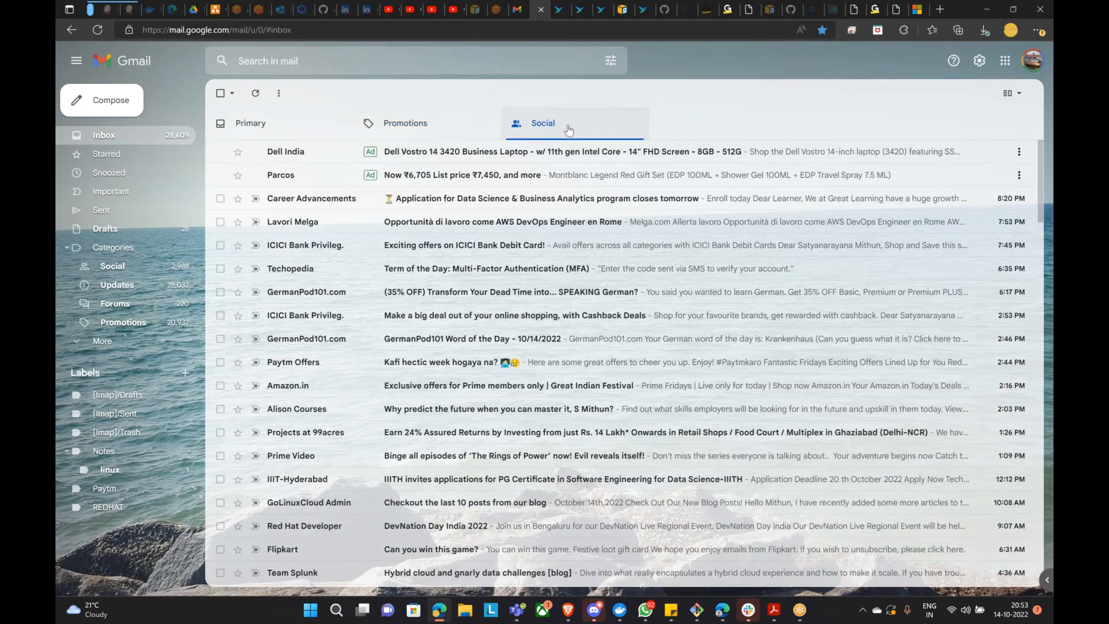
click(250, 123)
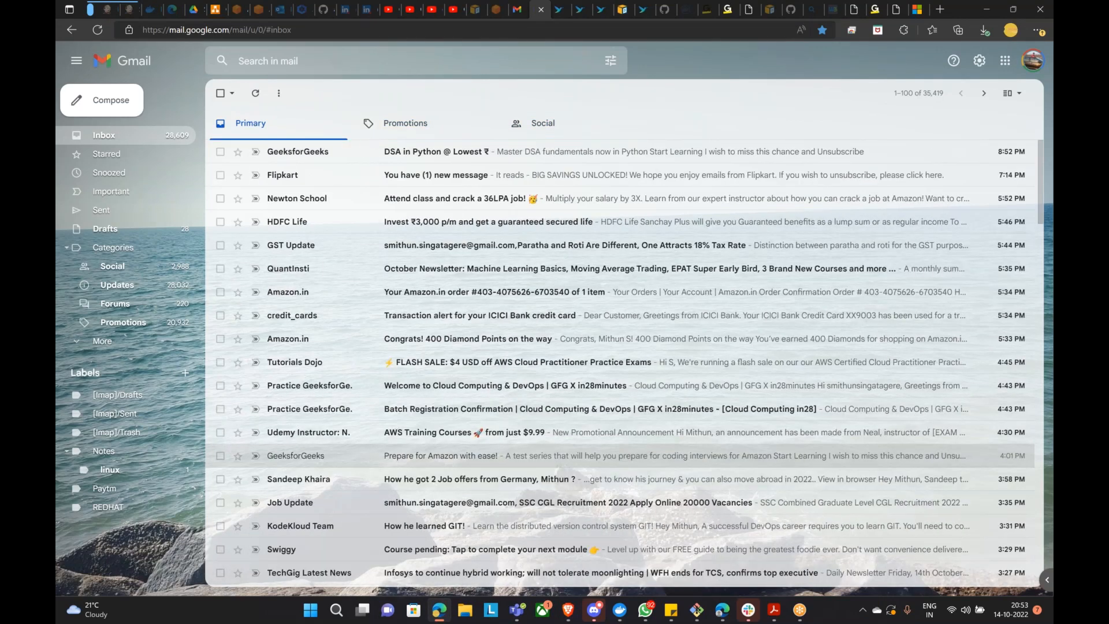
click(97, 32)
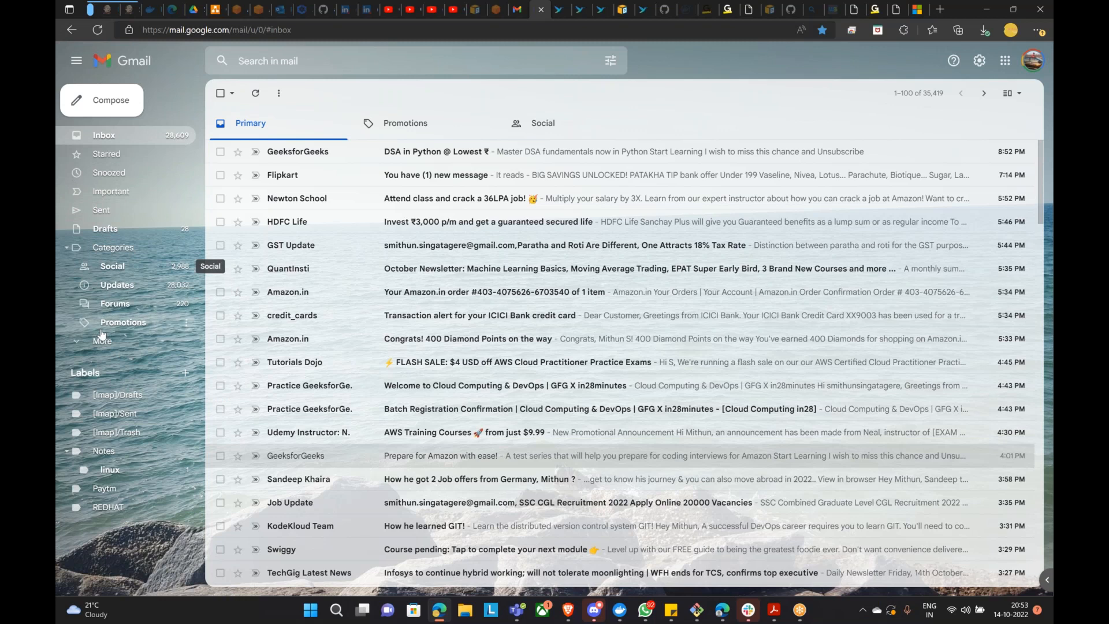
click(102, 340)
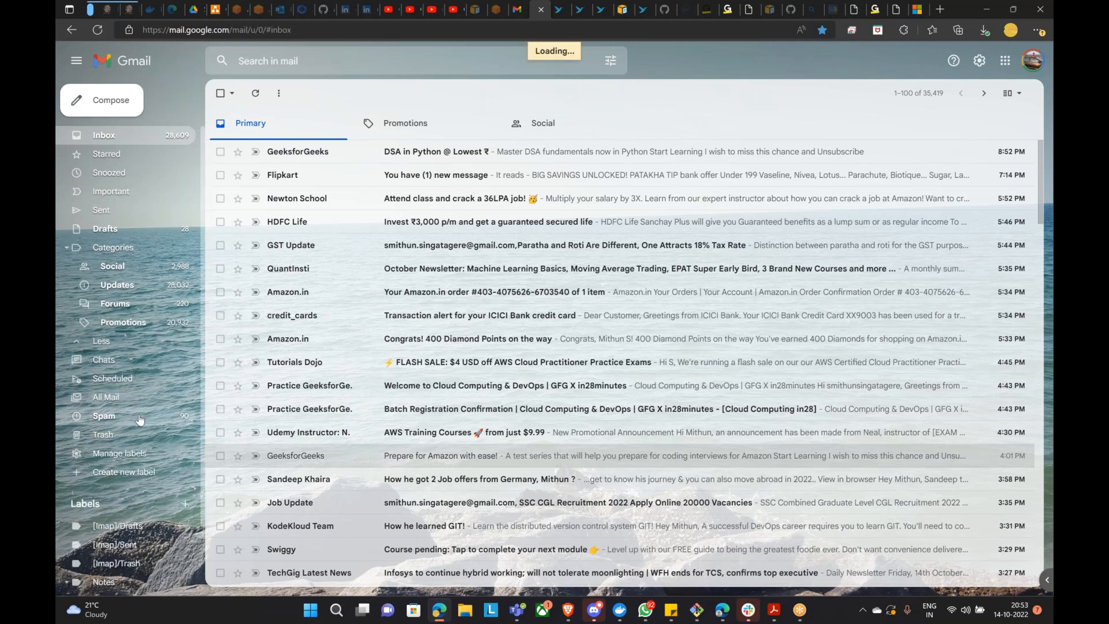
click(104, 415)
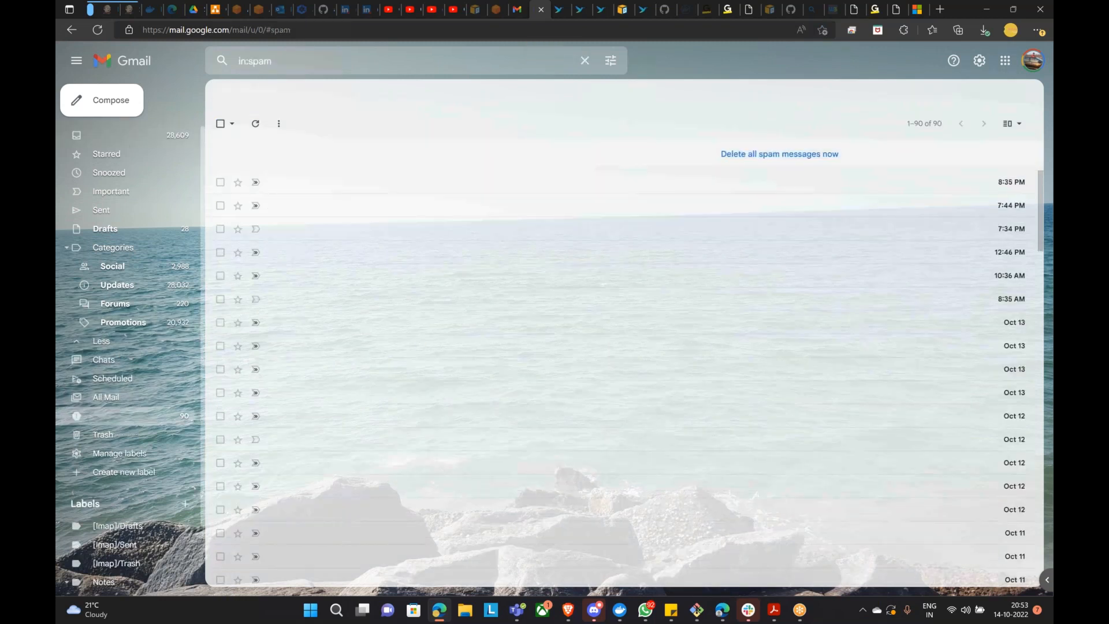
click(574, 178)
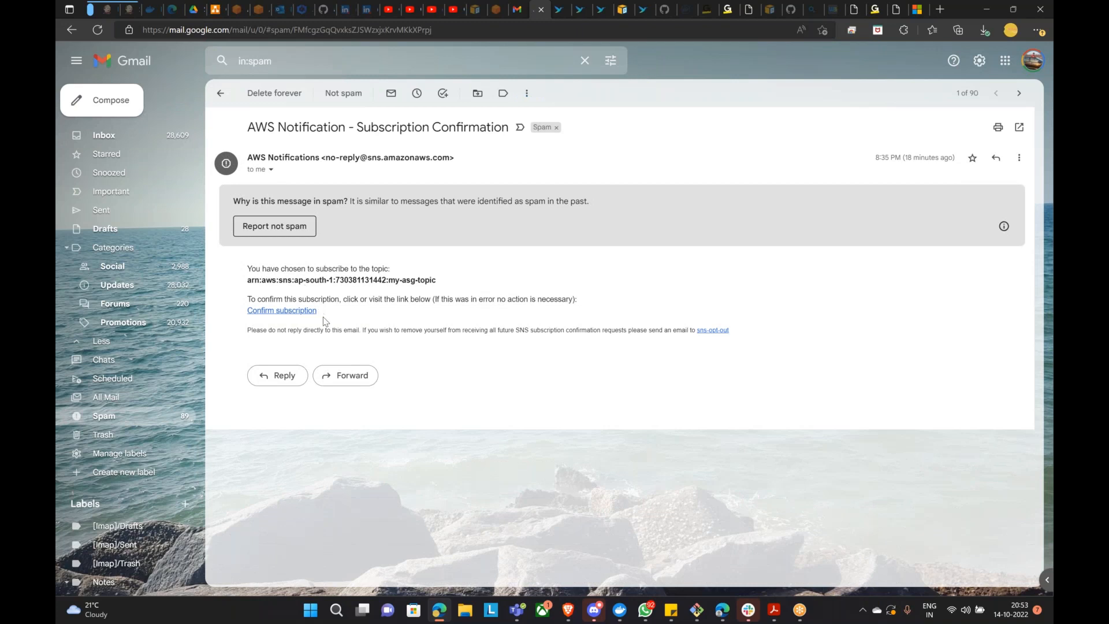
click(287, 312)
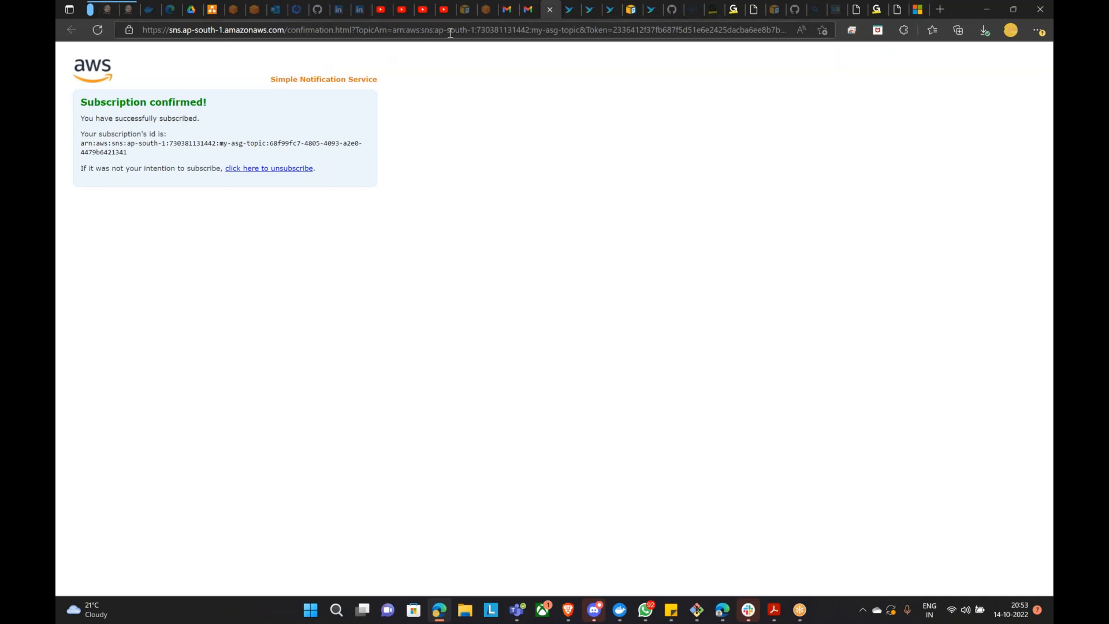
Step: Close the extra Google Ads tab and return to a refreshed Gmail inbox
click(507, 10)
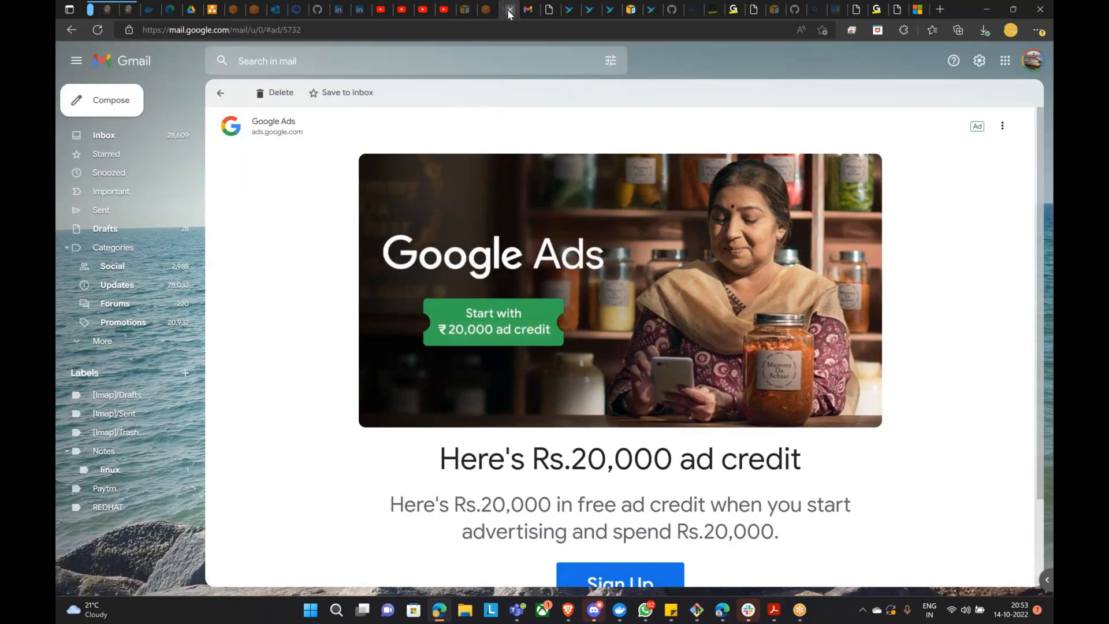
click(507, 9)
click(223, 94)
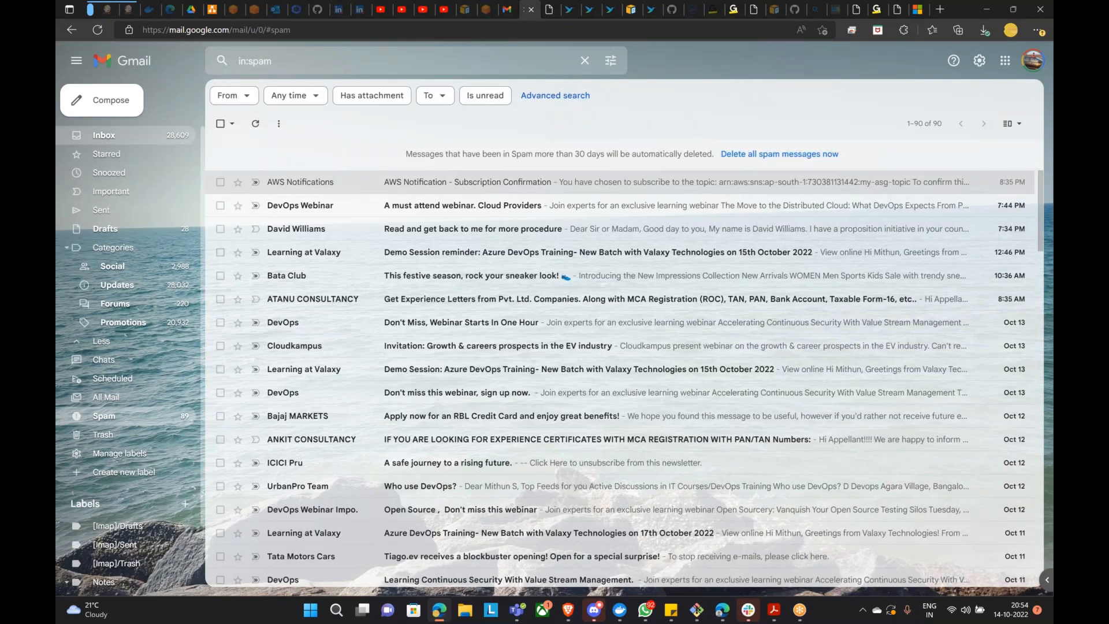
click(107, 136)
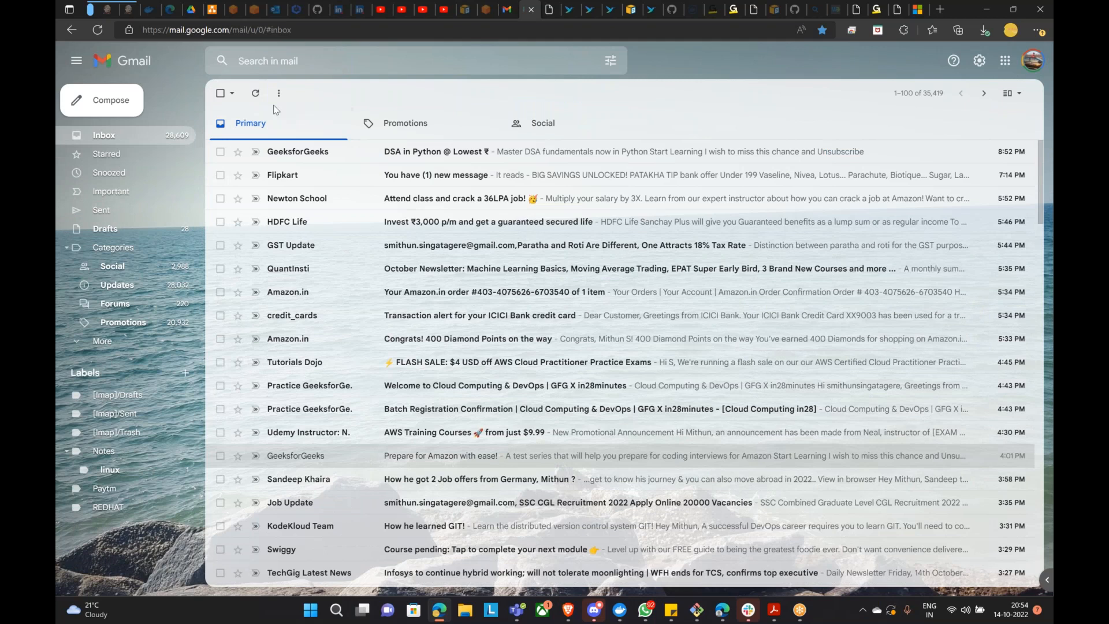
click(256, 95)
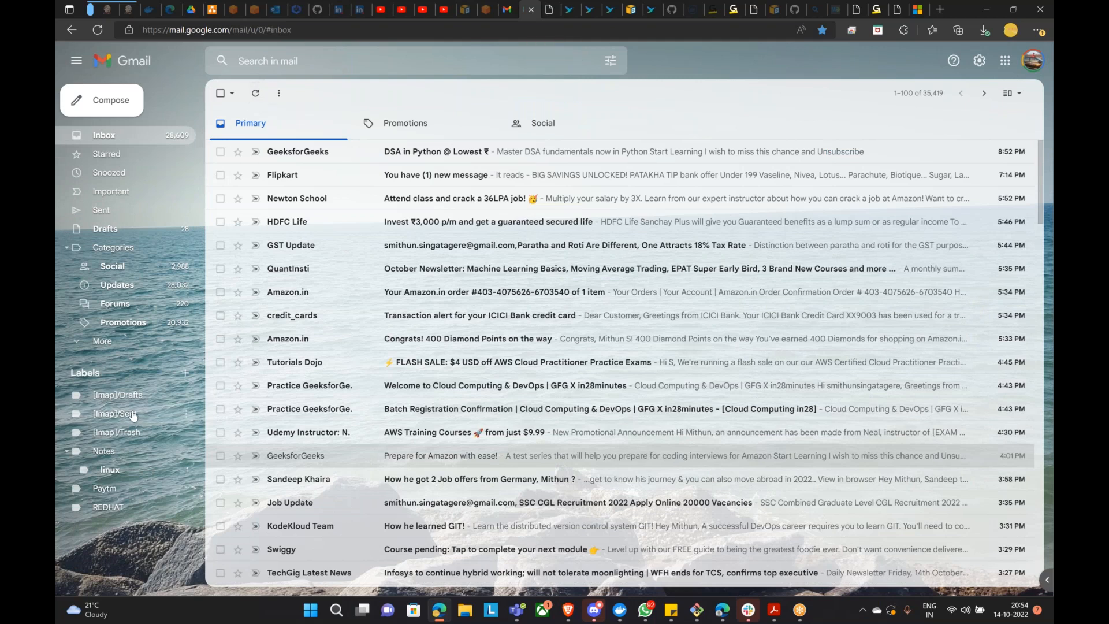
Step: Mark the AWS subscription-confirmation email in Spam as not spam, then refresh the Auto Scaling groups list
click(102, 340)
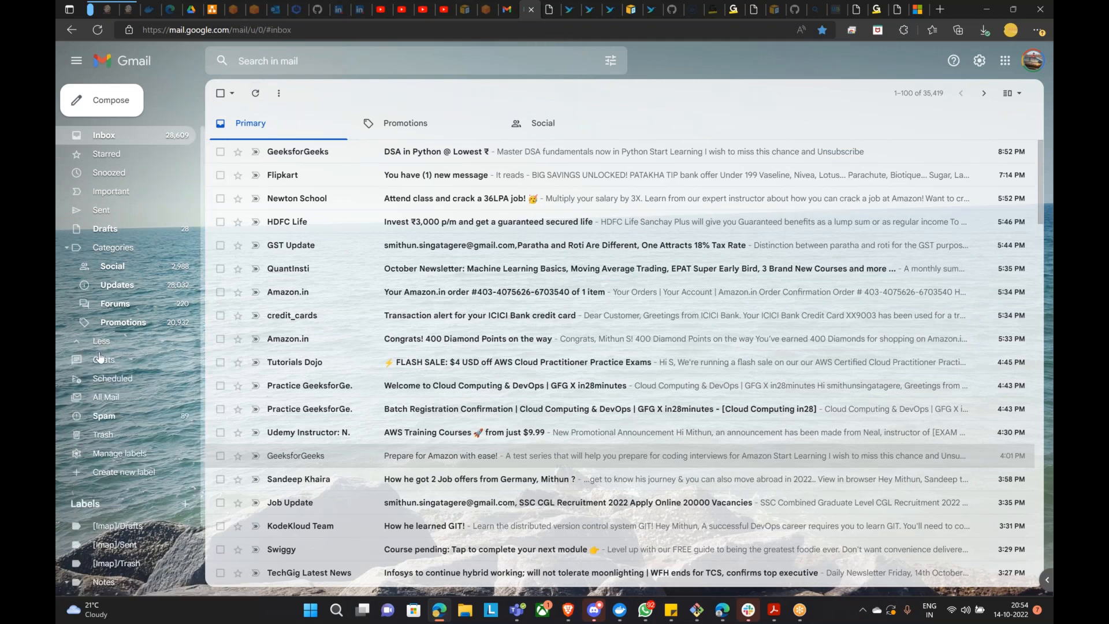
click(104, 416)
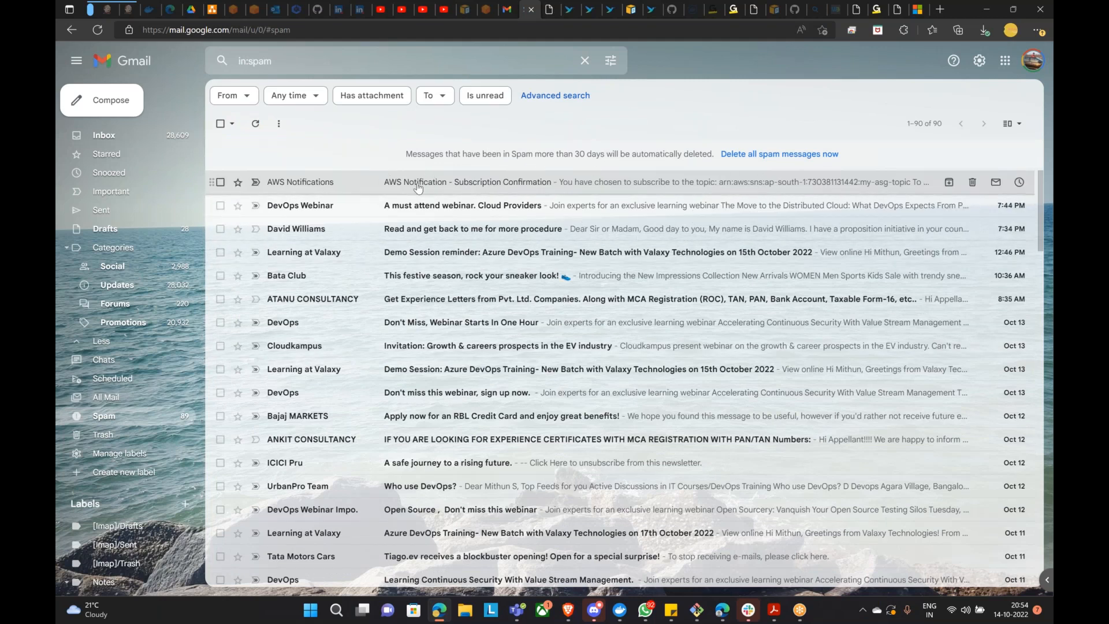
click(644, 185)
click(274, 229)
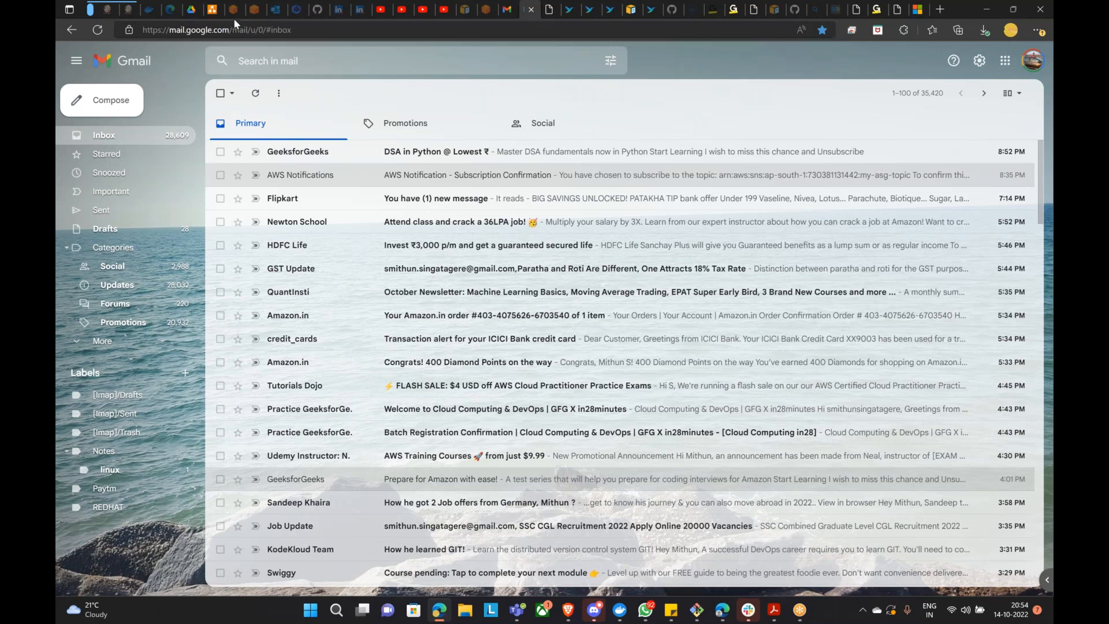
click(569, 610)
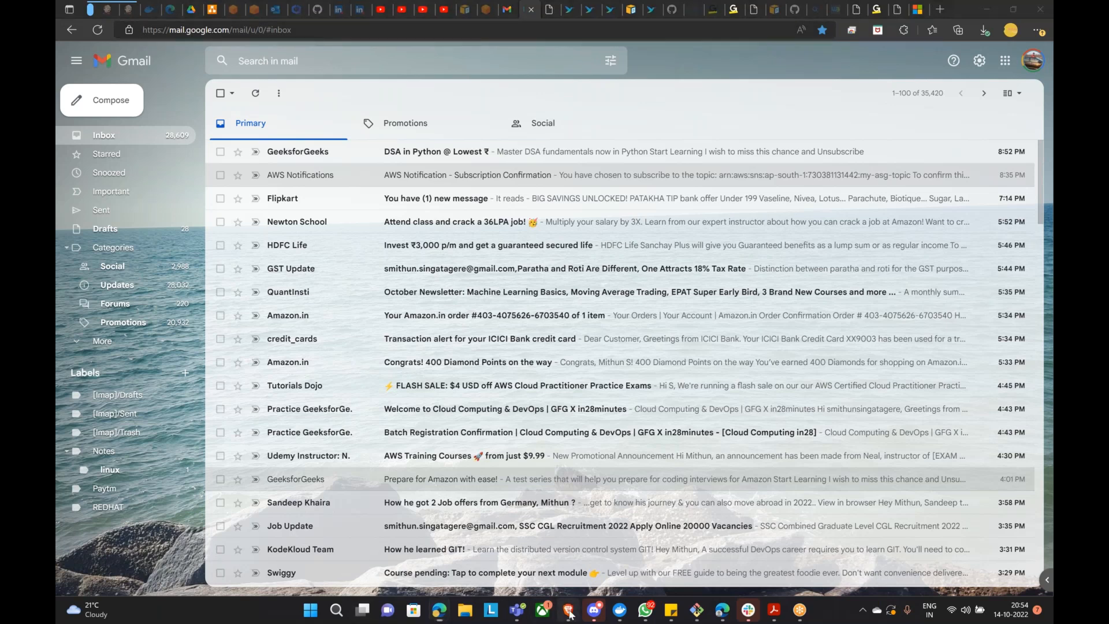
click(624, 184)
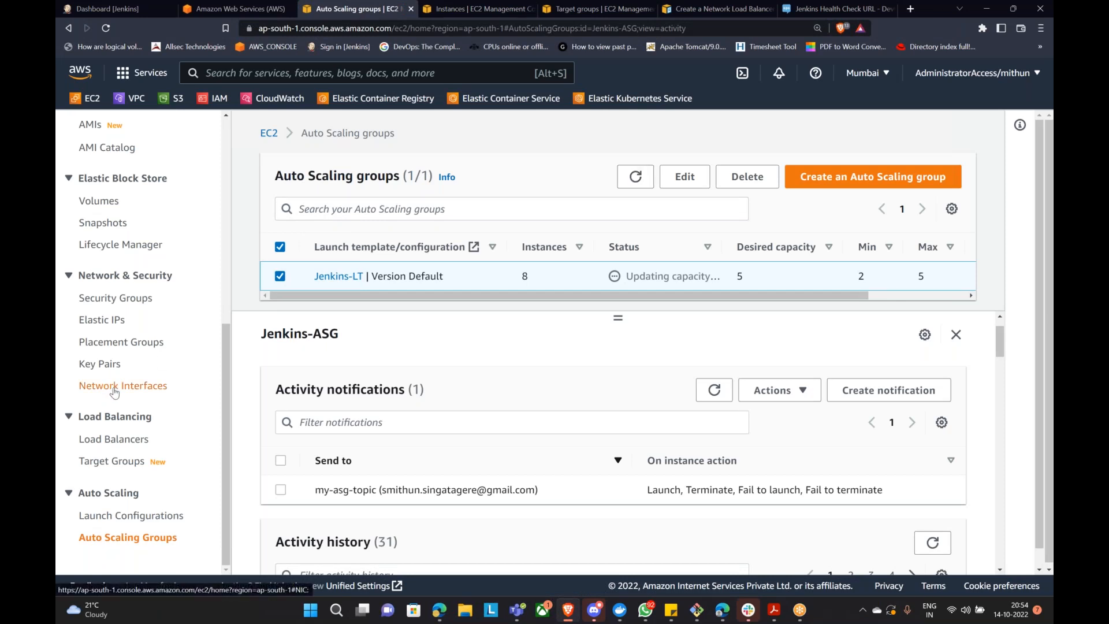
Step: Dismiss both termination notices and review the refreshed EC2 Instances list of 14 instances
scroll(107, 405, up, 4)
click(99, 151)
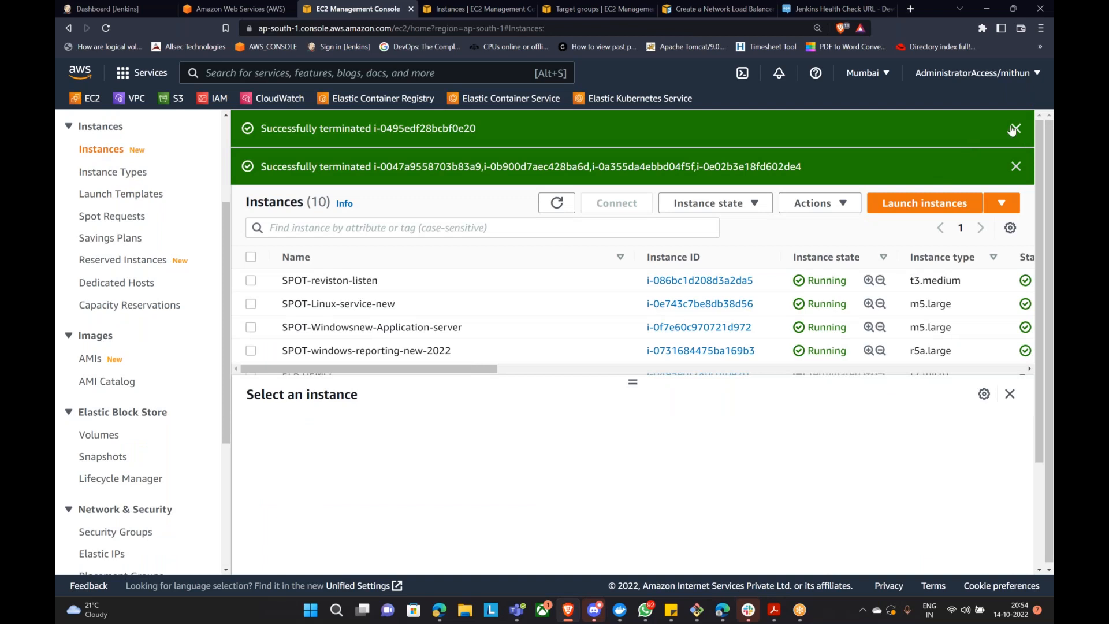
click(1013, 129)
click(1013, 129)
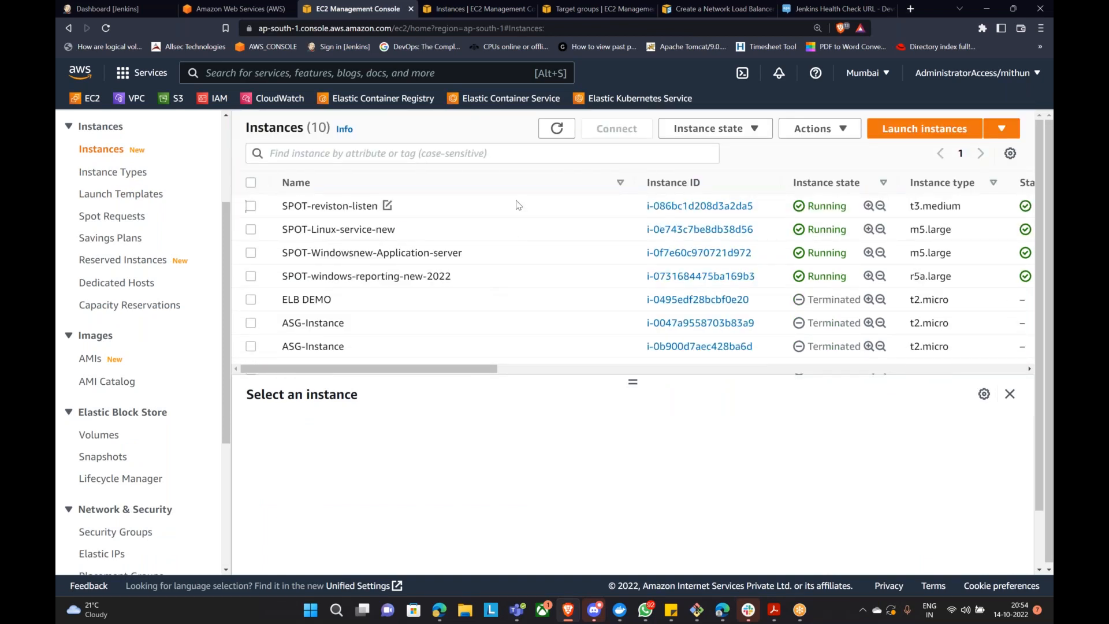
click(557, 129)
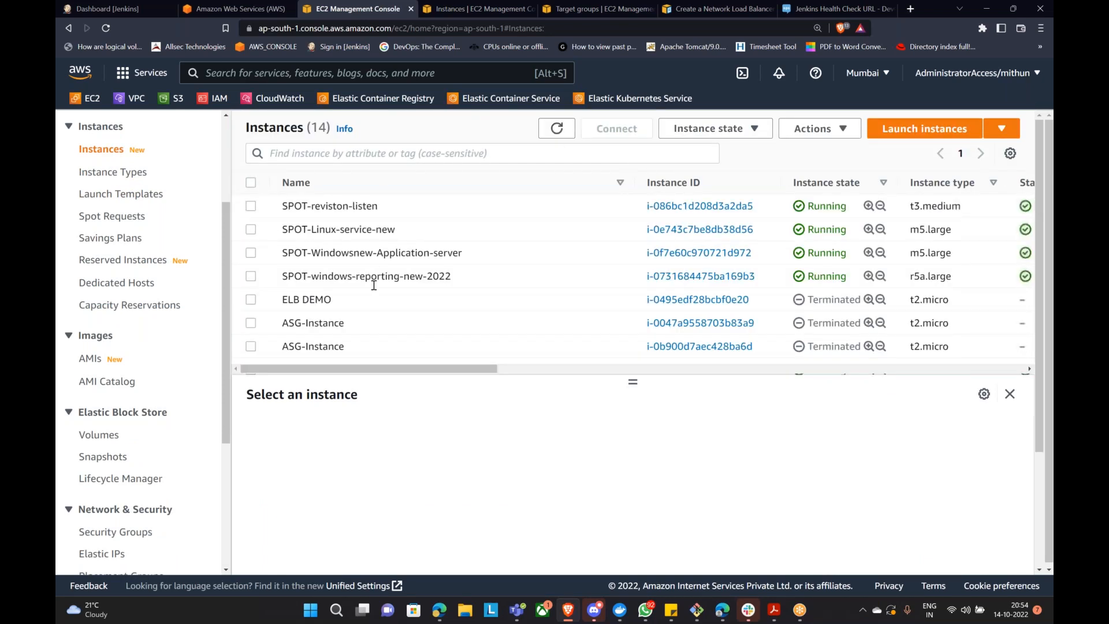
scroll(378, 285, down, 3)
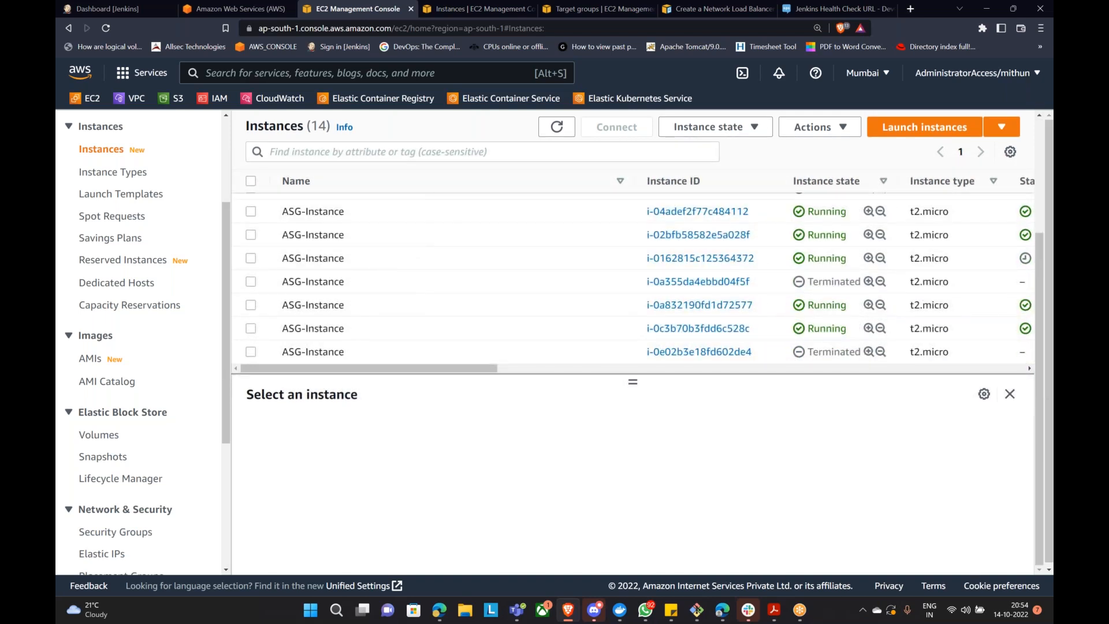
scroll(148, 441, down, 4)
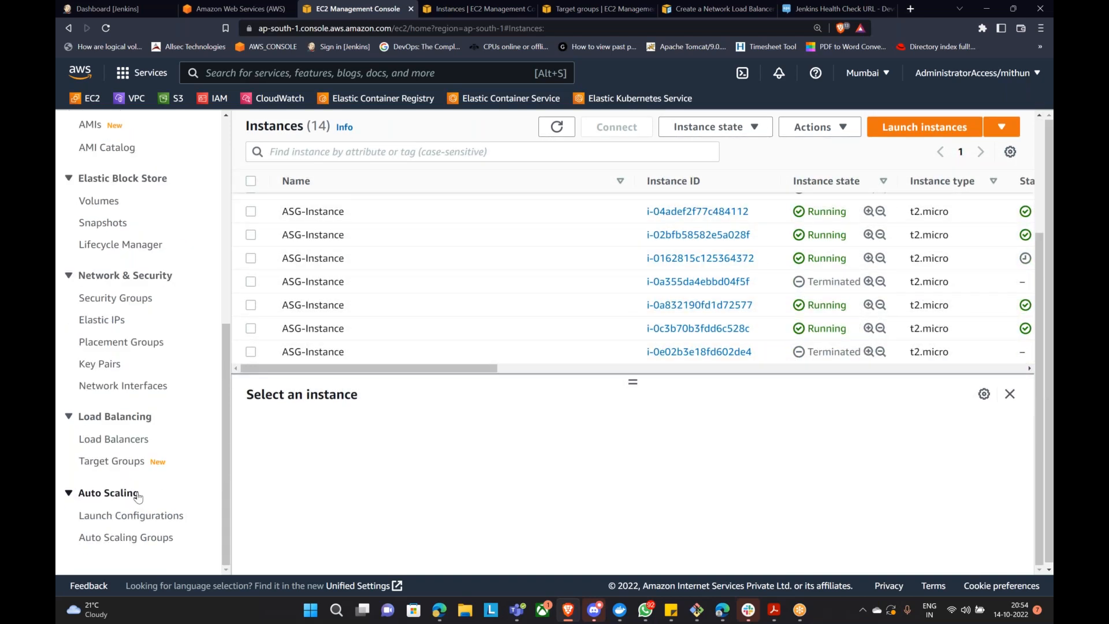
click(126, 538)
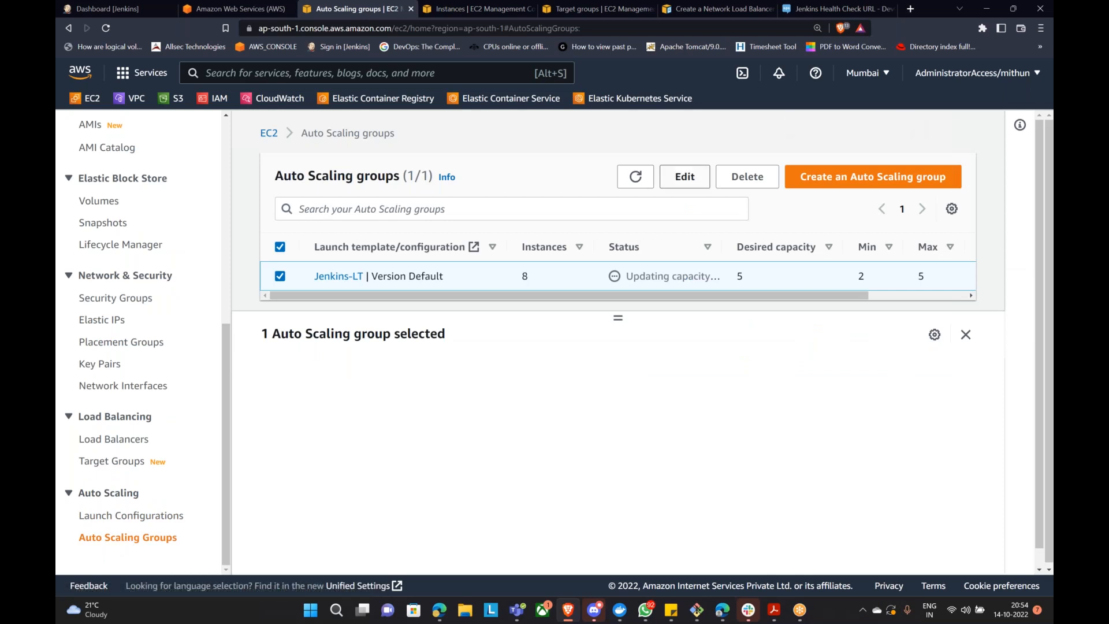
Step: Refresh the Auto Scaling groups table and resize the group details panel
click(623, 191)
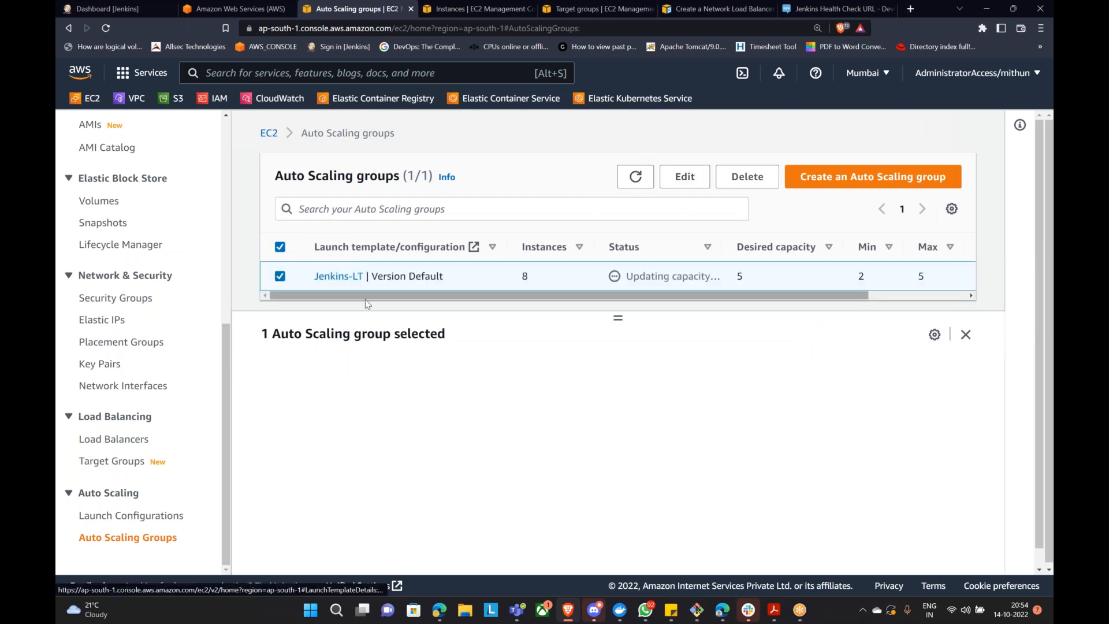
mouse_move(632, 299)
mouse_down()
mouse_move(604, 371)
mouse_move(624, 281)
mouse_up()
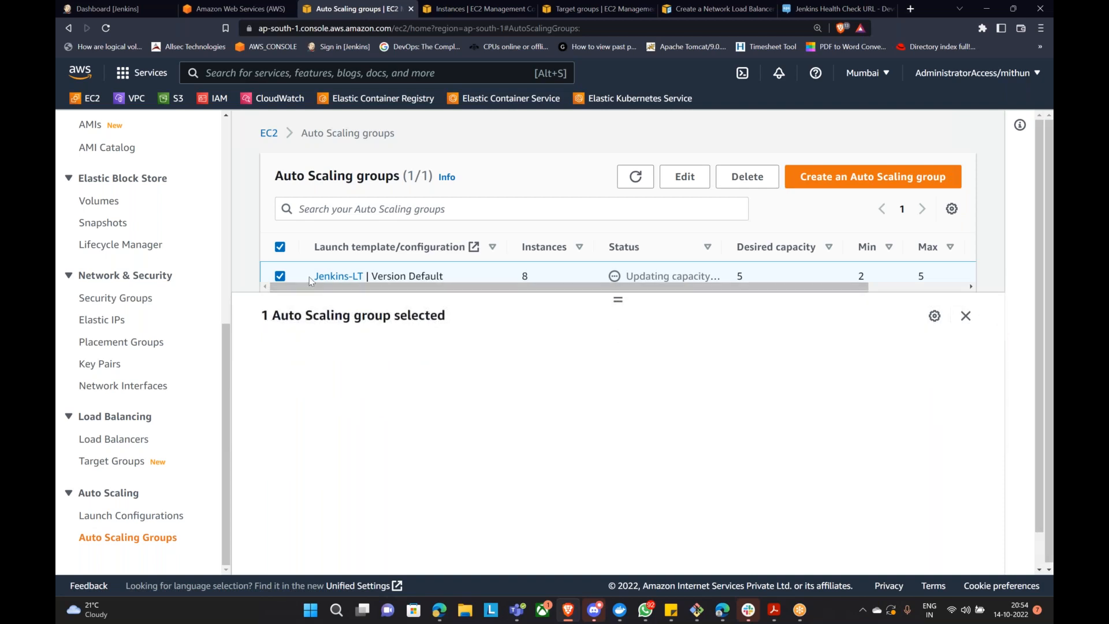
click(965, 316)
click(954, 552)
drag(618, 299, 595, 315)
scroll(424, 242, down, 1)
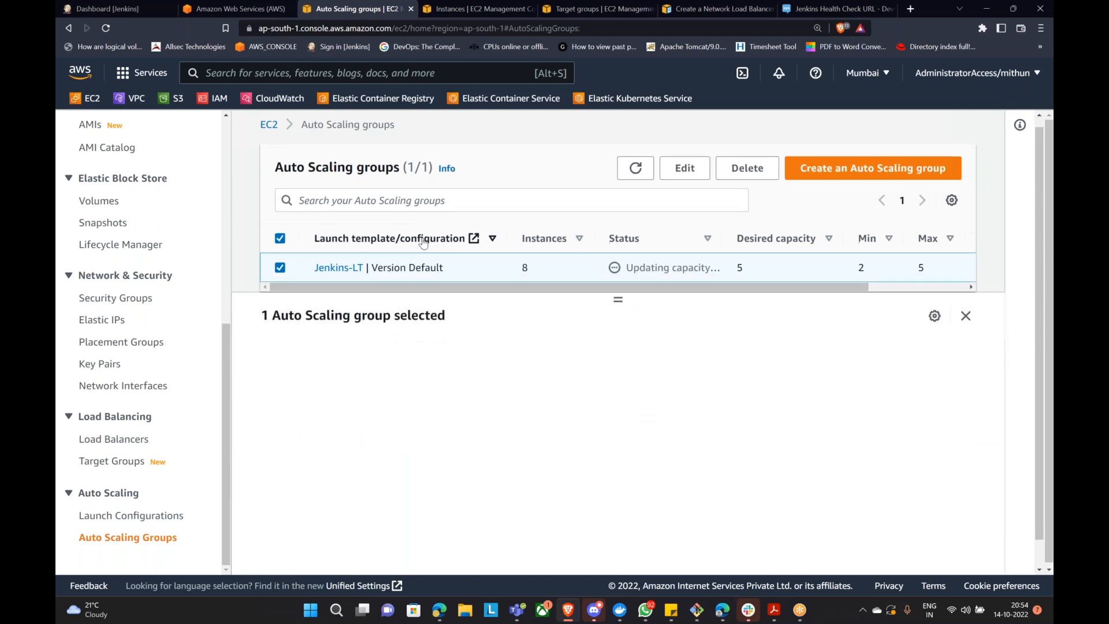
click(280, 238)
scroll(275, 266, up, 1)
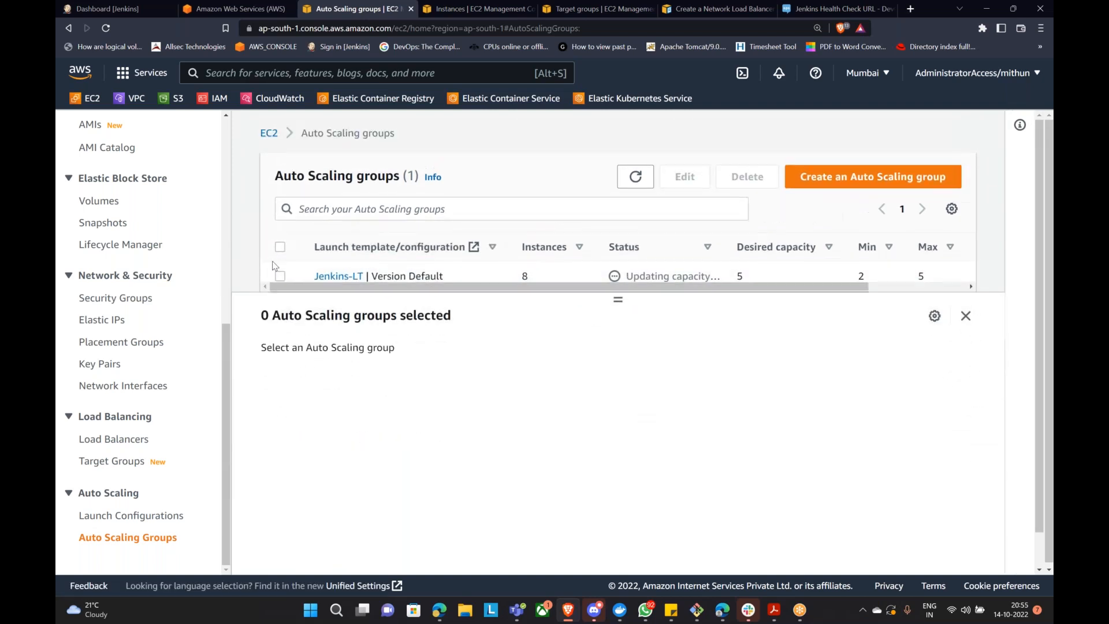
Step: Inspect Jenkins-ASG's activity history for failed t2.micro launches in ap-south-1c, then close the details
click(280, 275)
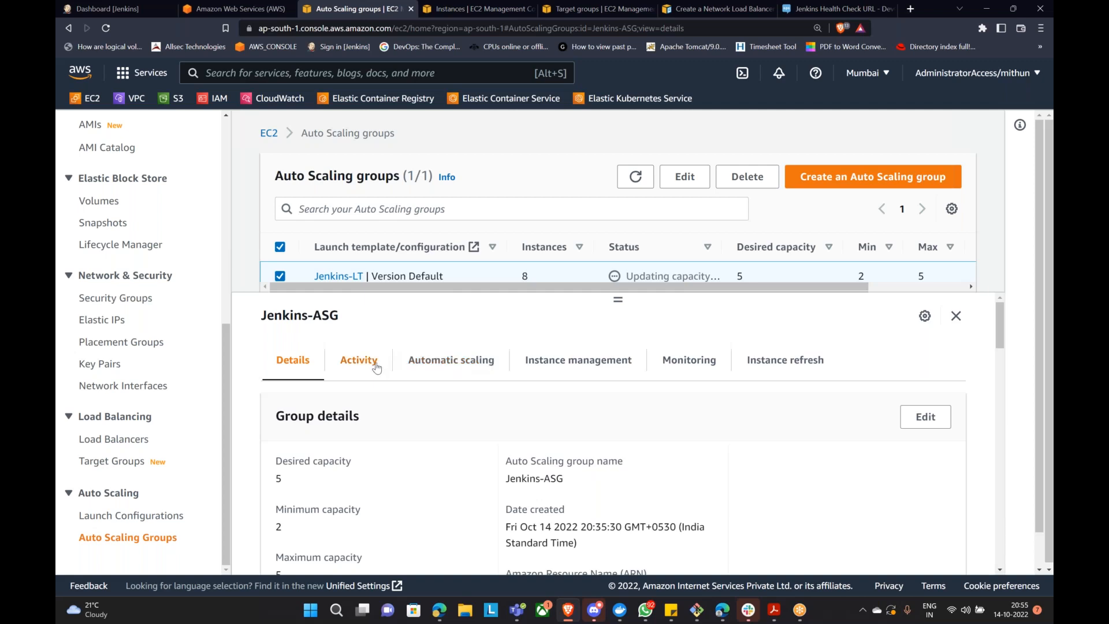
click(376, 367)
scroll(584, 409, down, 2)
scroll(590, 421, down, 3)
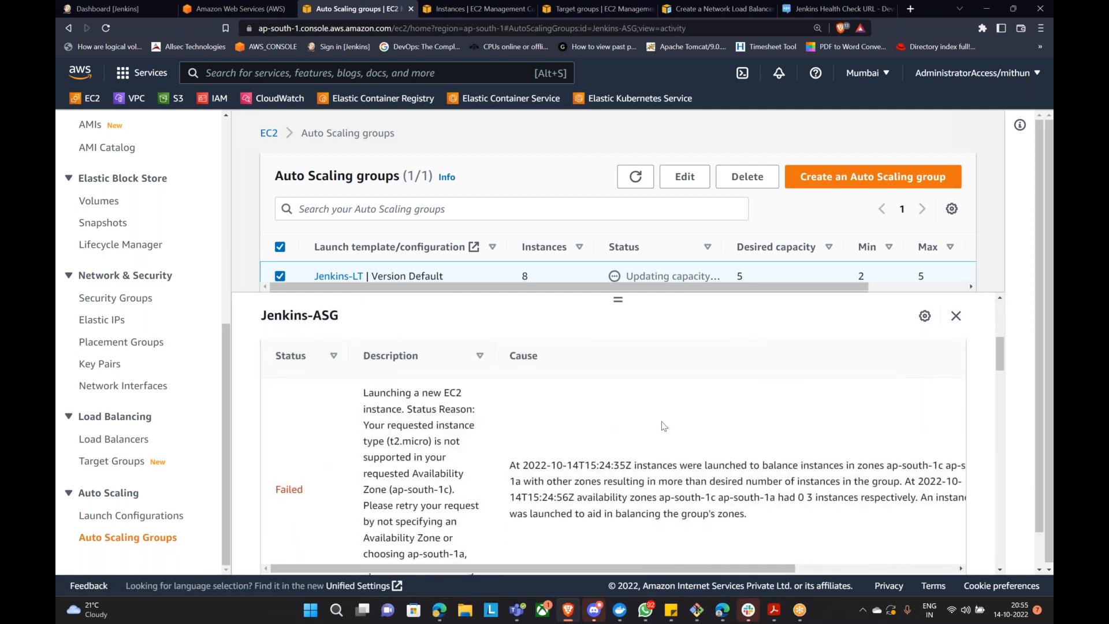
scroll(768, 459, down, 2)
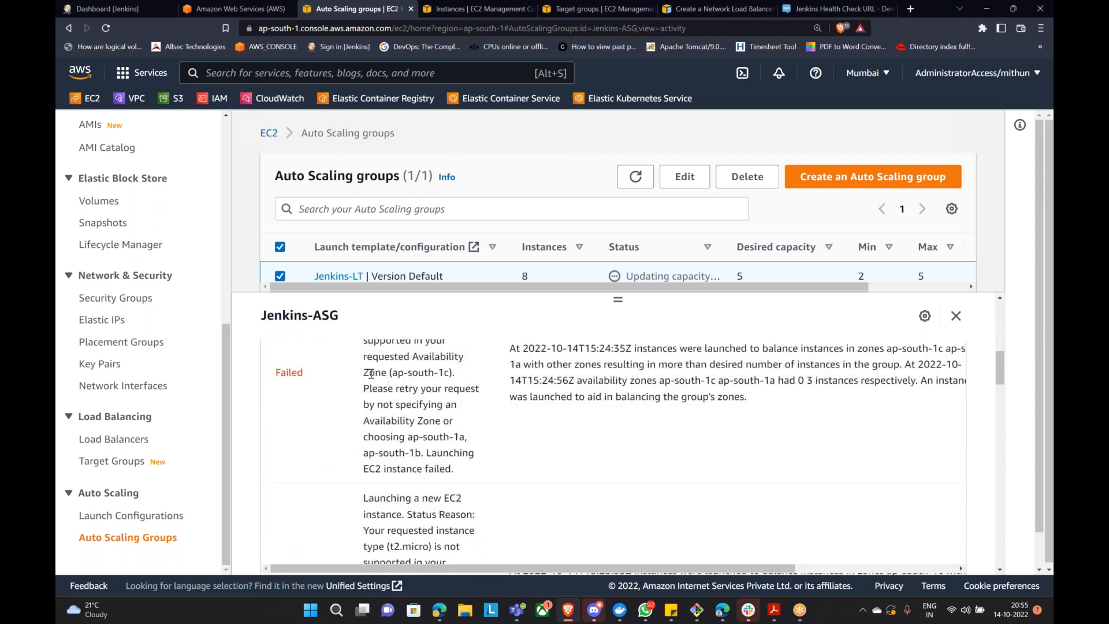
drag(364, 373, 481, 382)
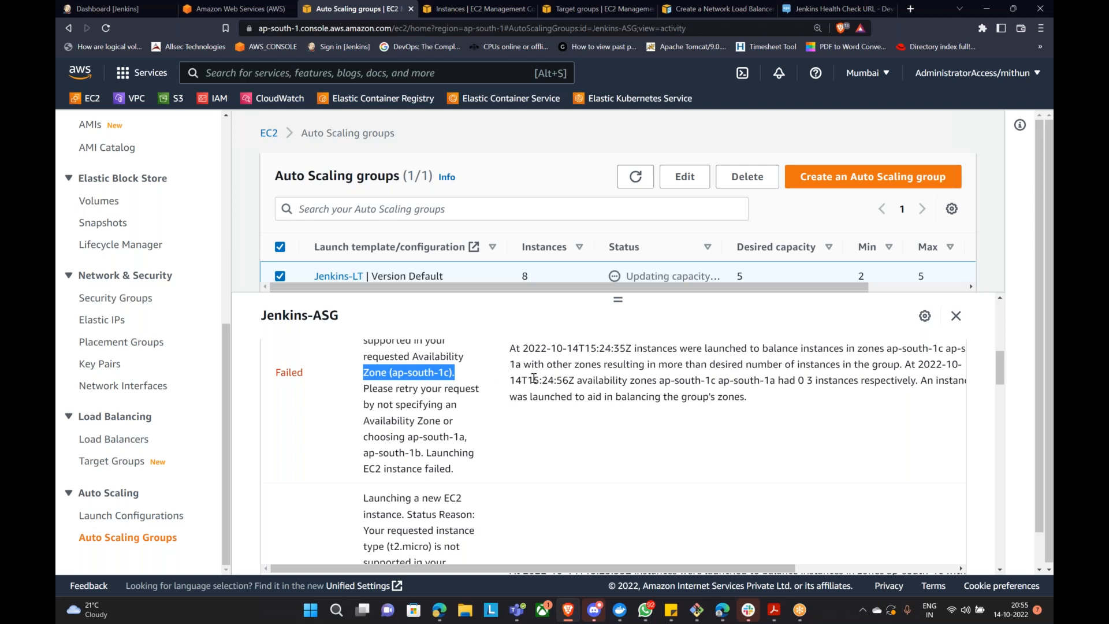
scroll(555, 370, down, 2)
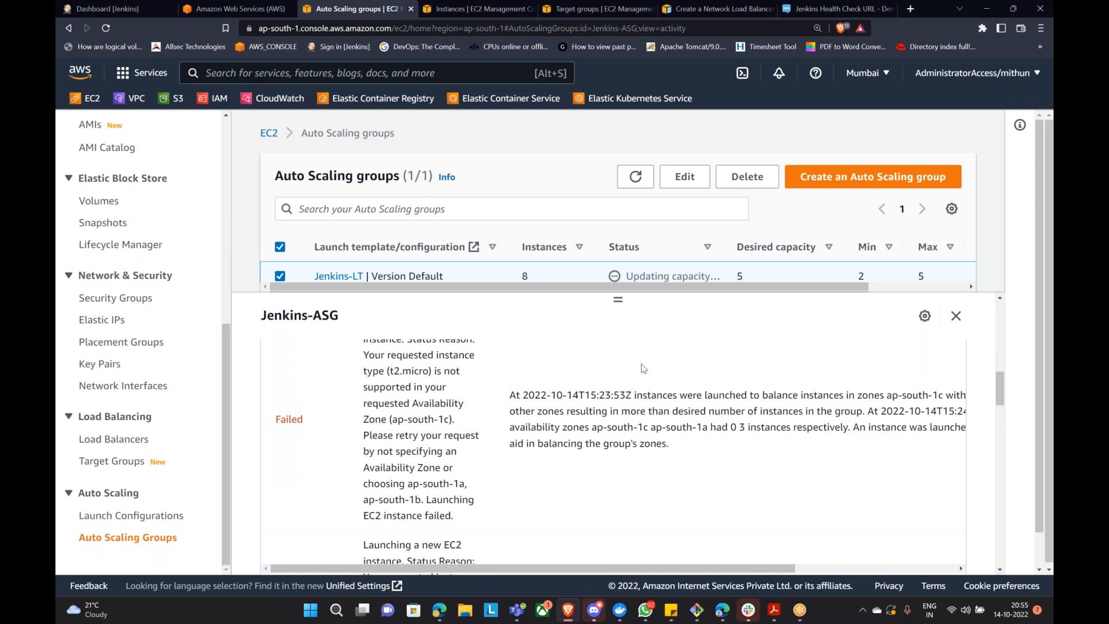
click(956, 316)
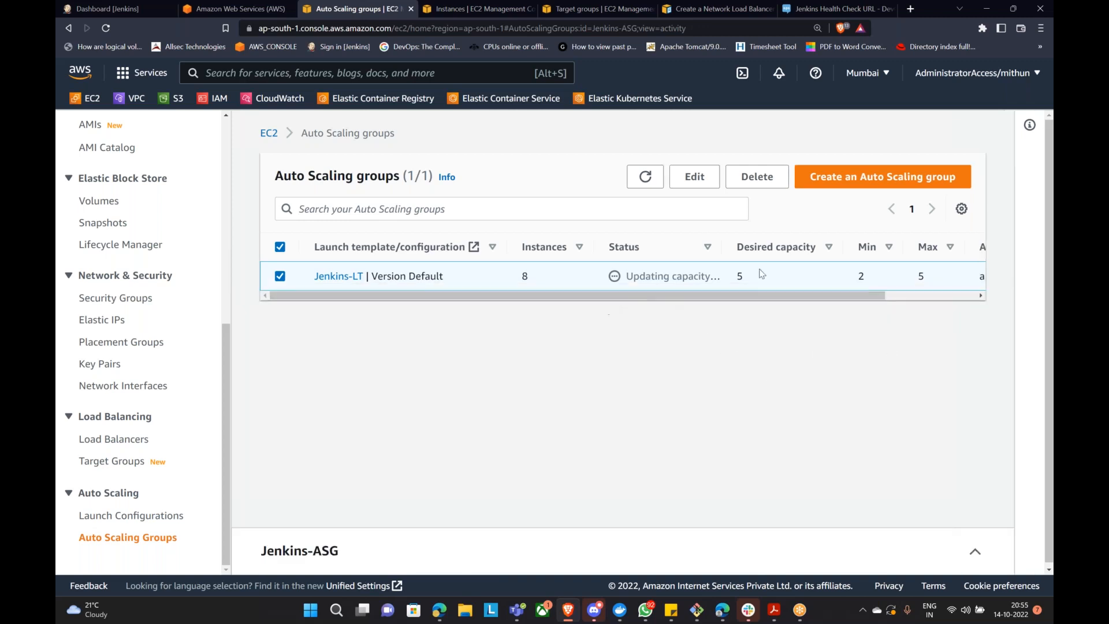
Step: Reload Jenkins at the load balancer address, landing on its sign-in page, then return to Gmail
click(116, 8)
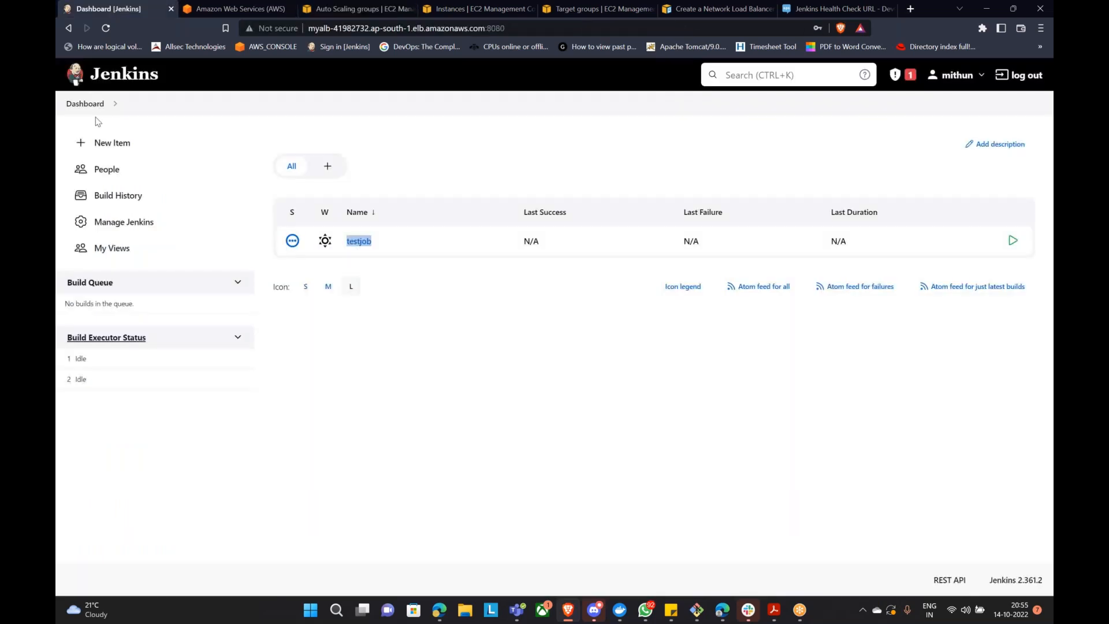
click(106, 29)
click(102, 29)
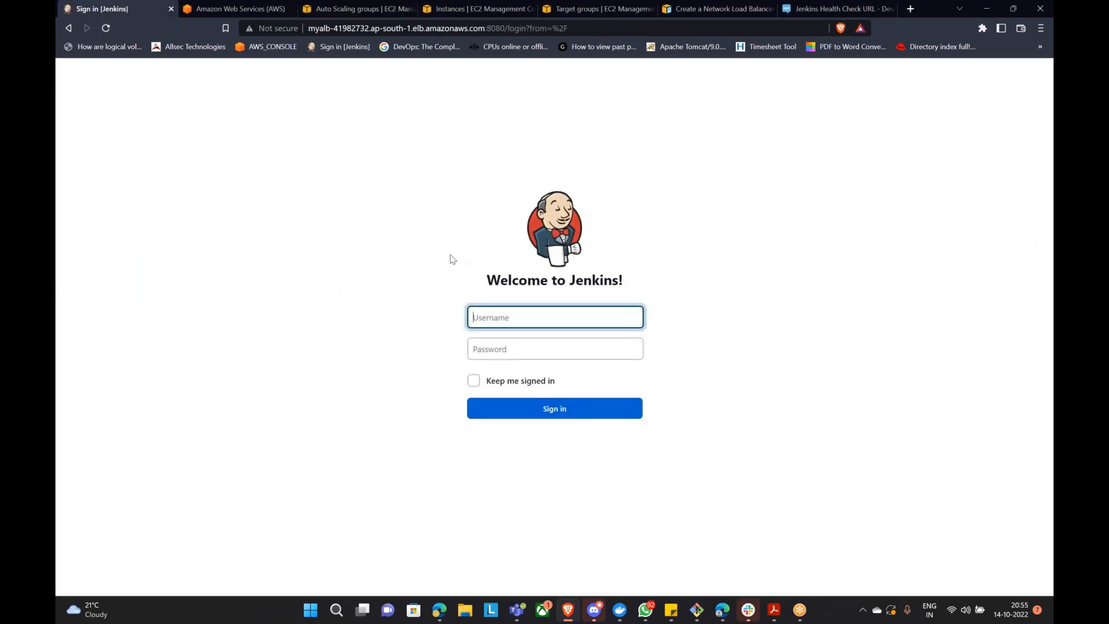
click(649, 613)
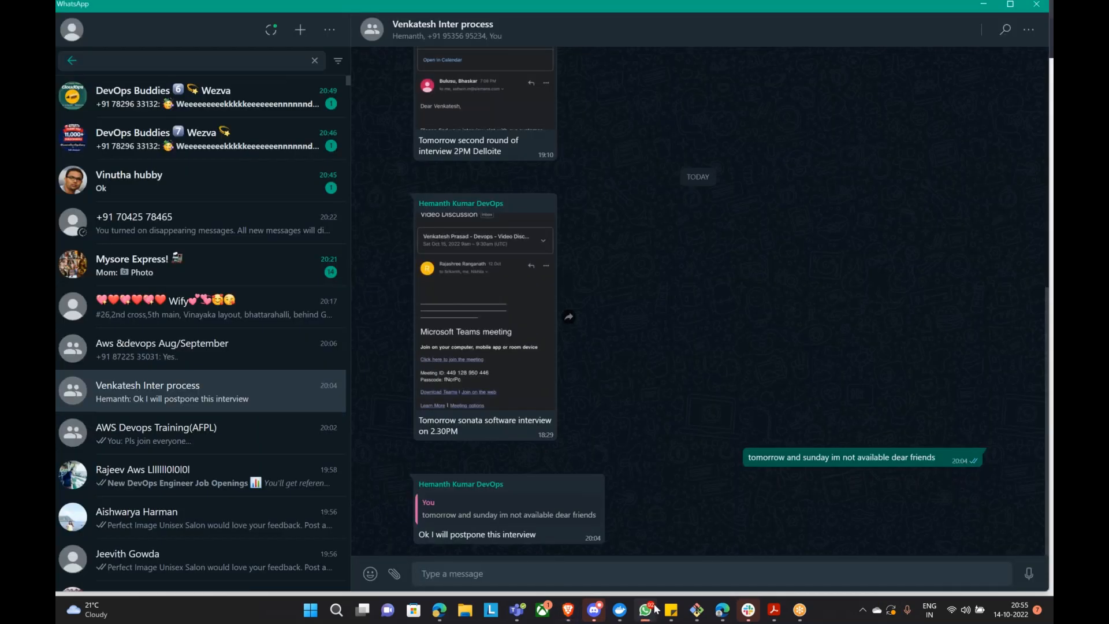
click(647, 612)
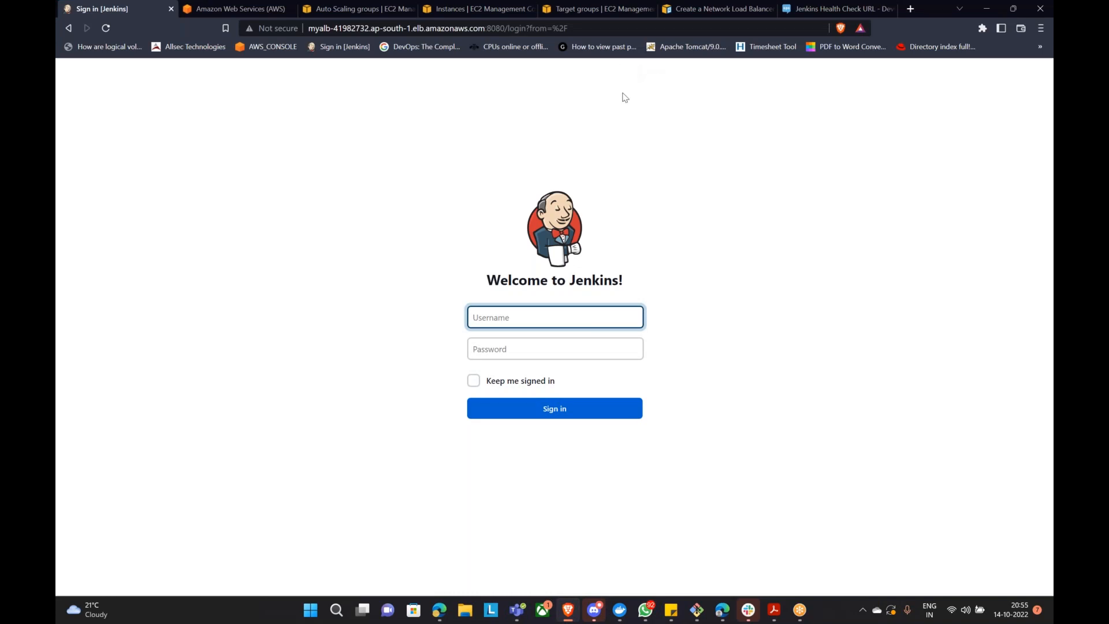
click(440, 610)
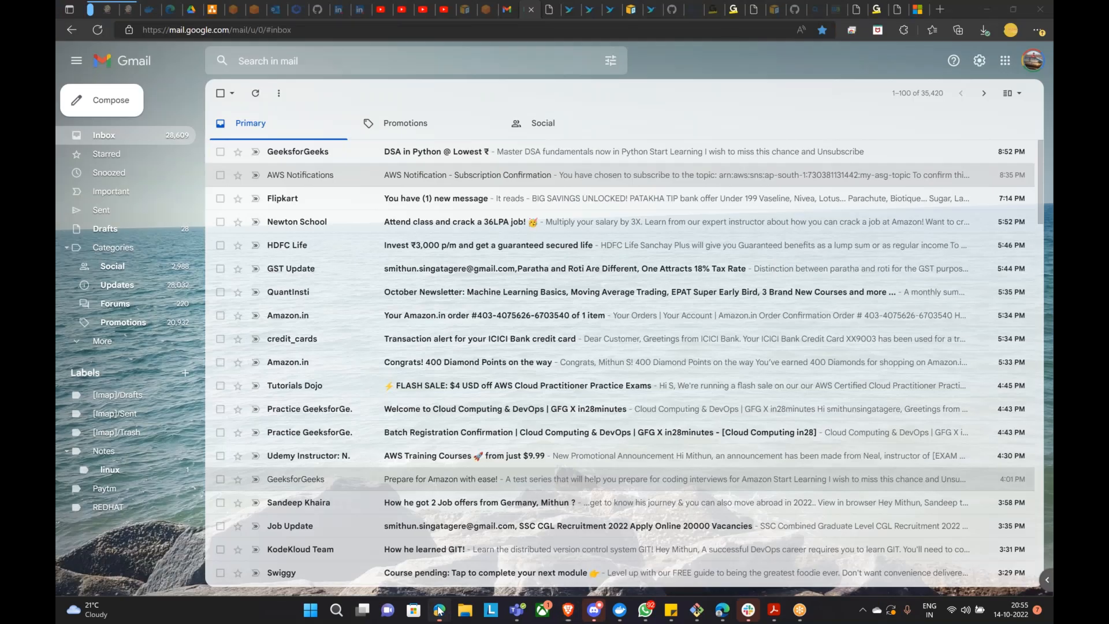
Step: Search Drive for 'tas' and open the Tasks document
text(tas)
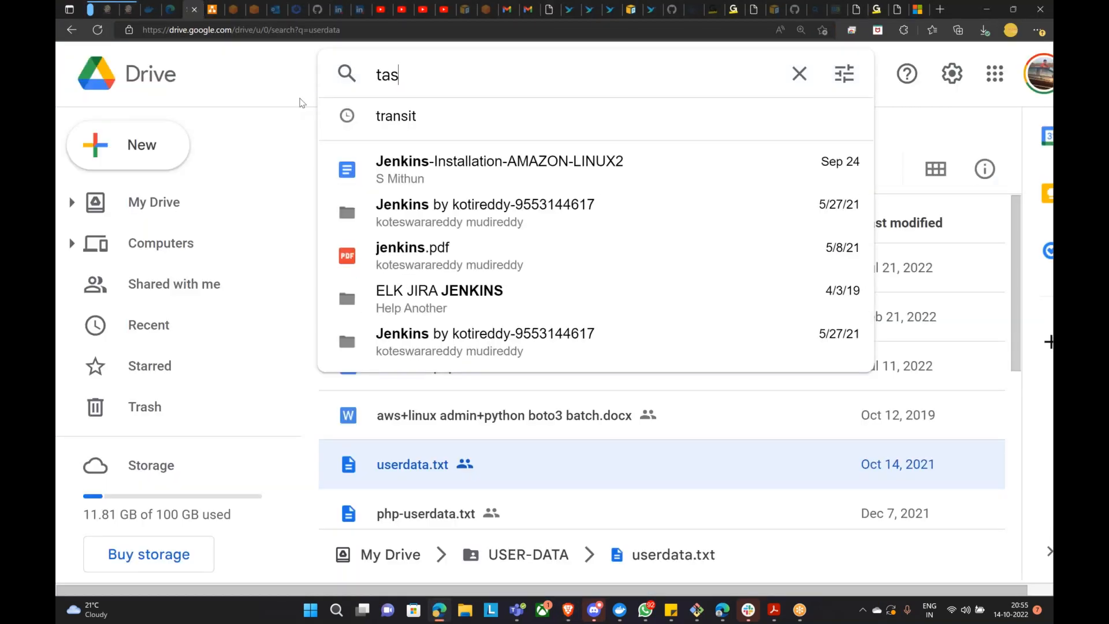
click(520, 187)
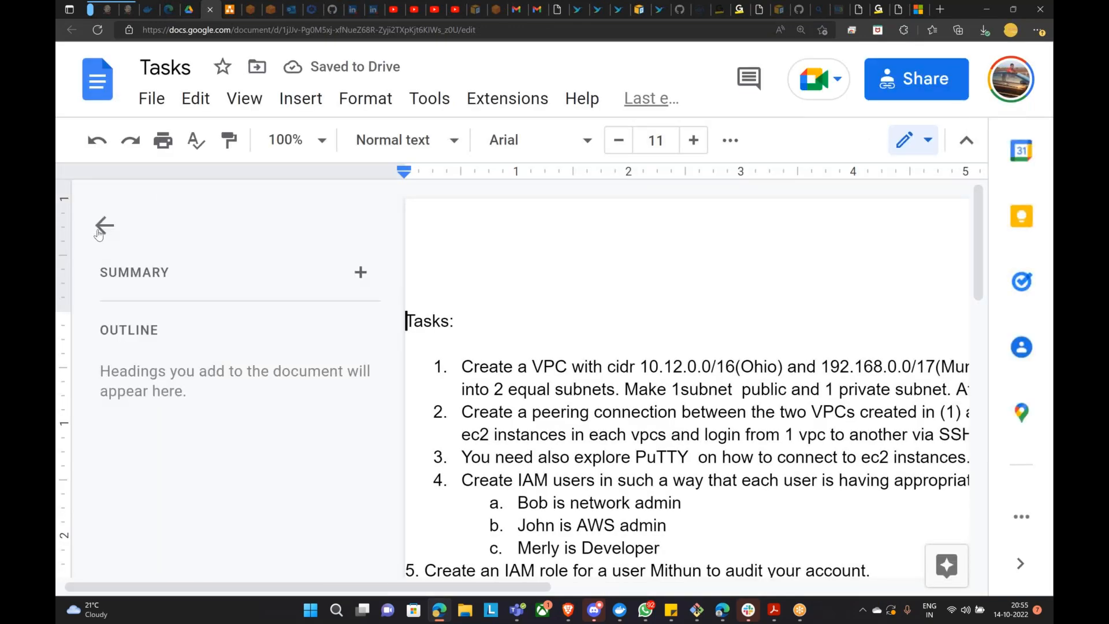
Step: Close the outline sidebar and accept the 'create a Network' grammar fix in item 12
click(101, 231)
scroll(514, 346, down, 5)
drag(767, 495, 760, 469)
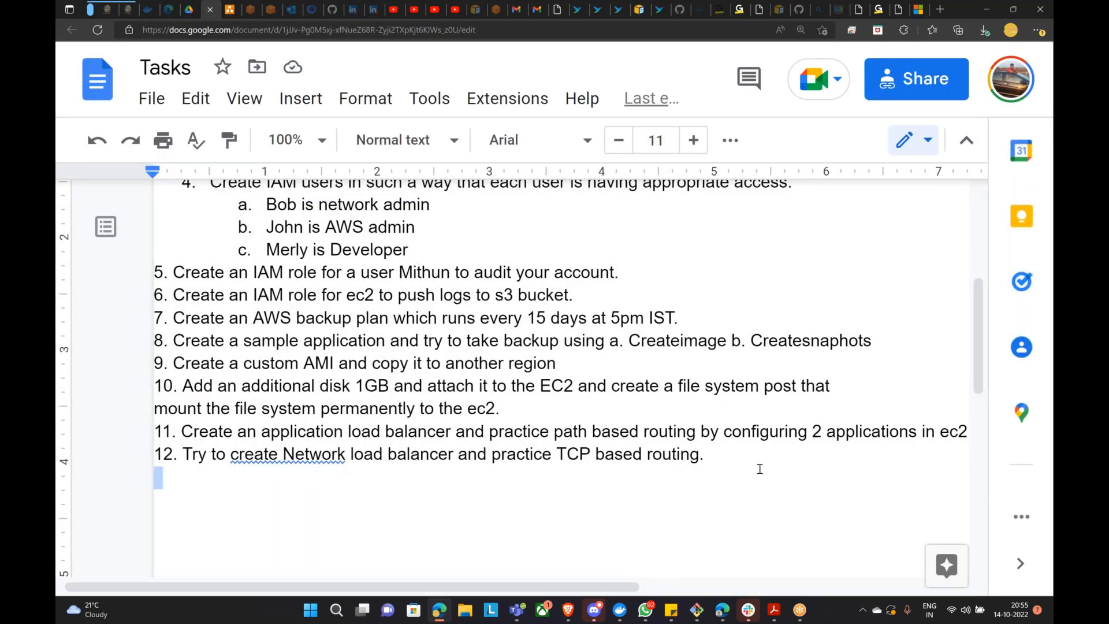
click(288, 452)
click(365, 290)
Step: Add item 13: 'Create a ASG group for your existing ALB and configure auto scaling based on CPU utilization.'
drag(737, 477, 742, 458)
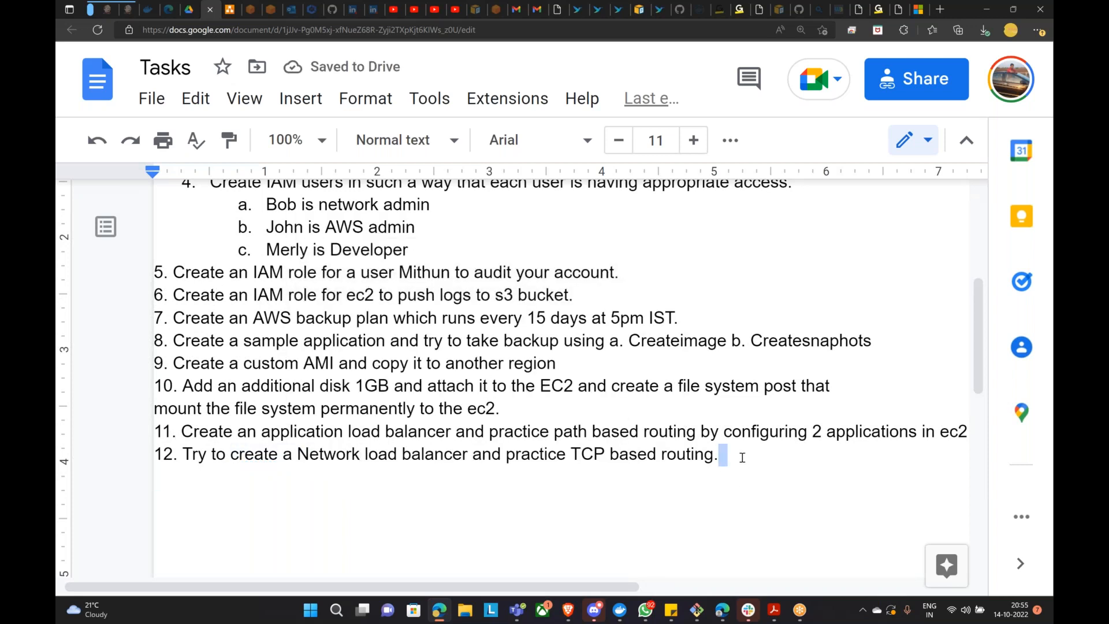
key(Return)
text(13. Creat)
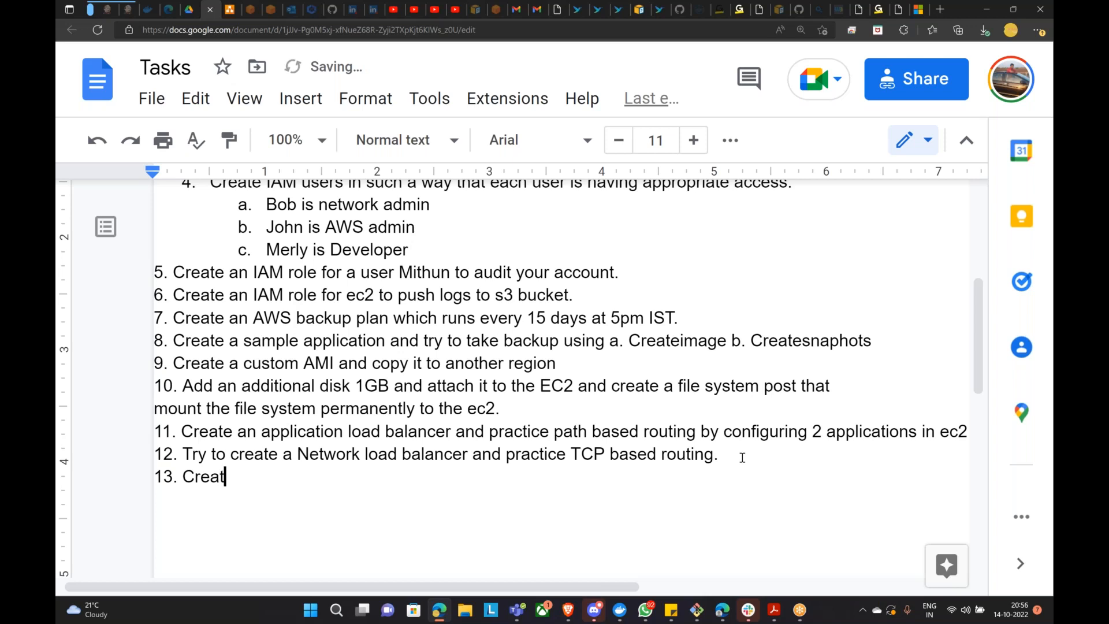
text(e a ASG gro)
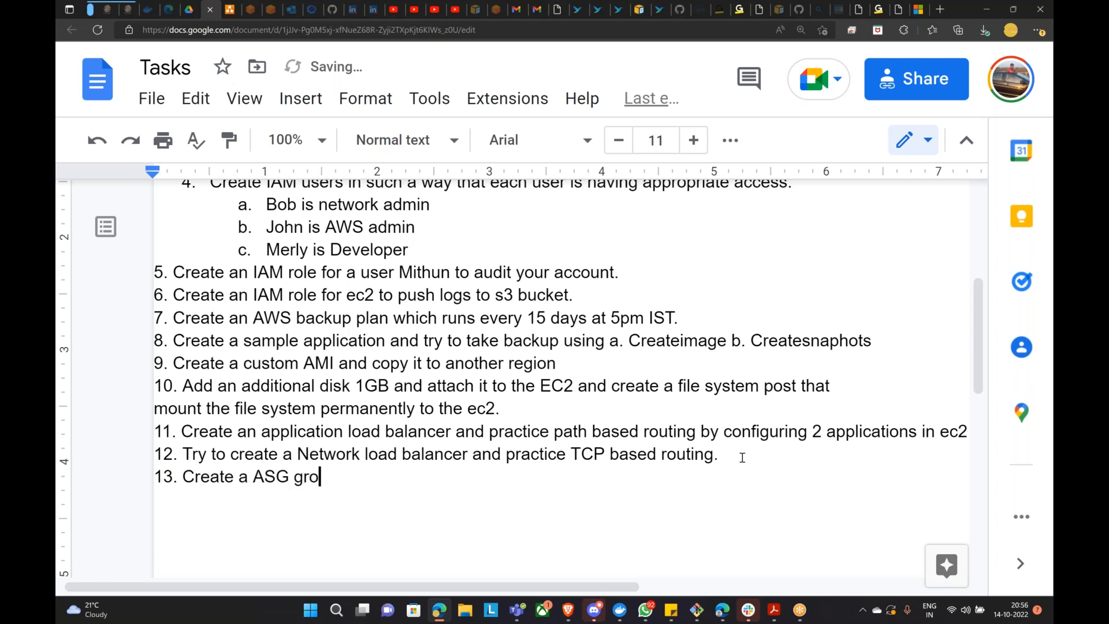
text(up for your )
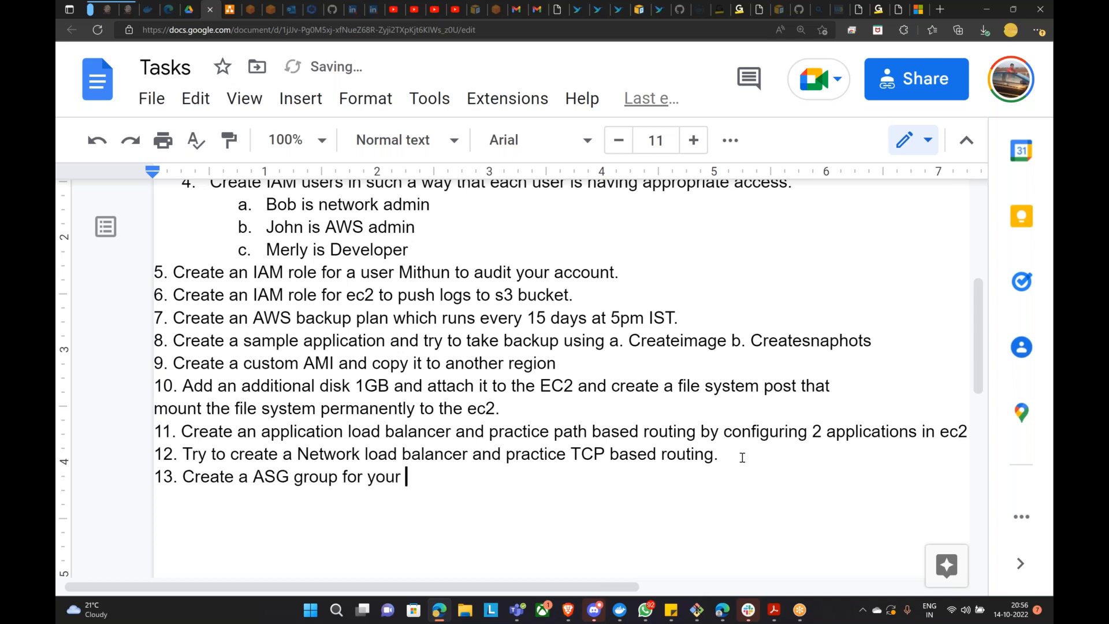
text(existing )
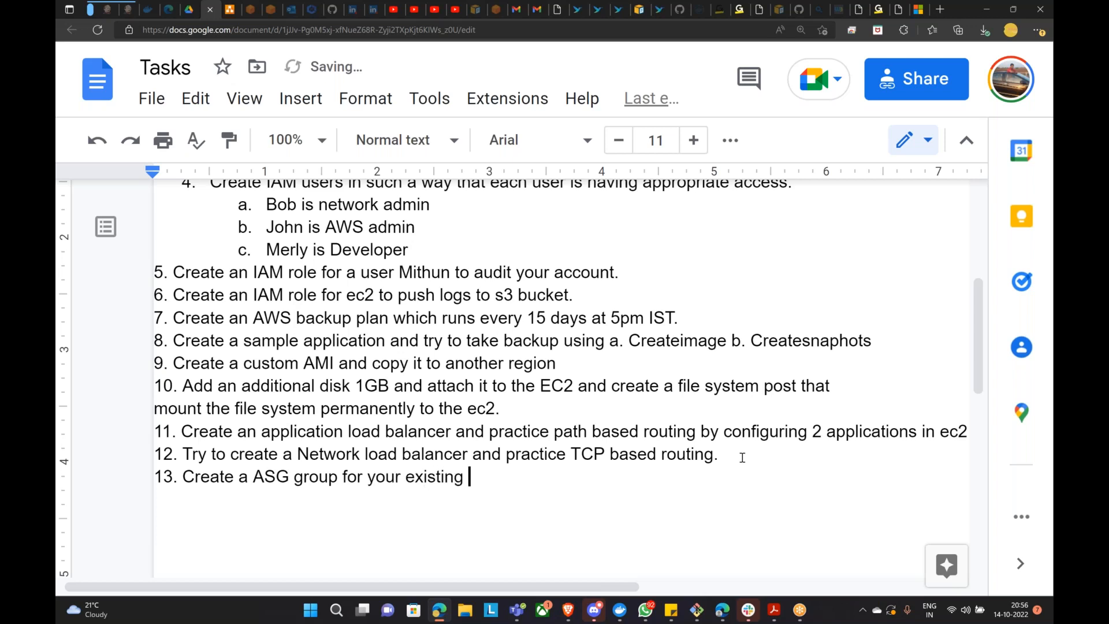
text(ALB/NLB)
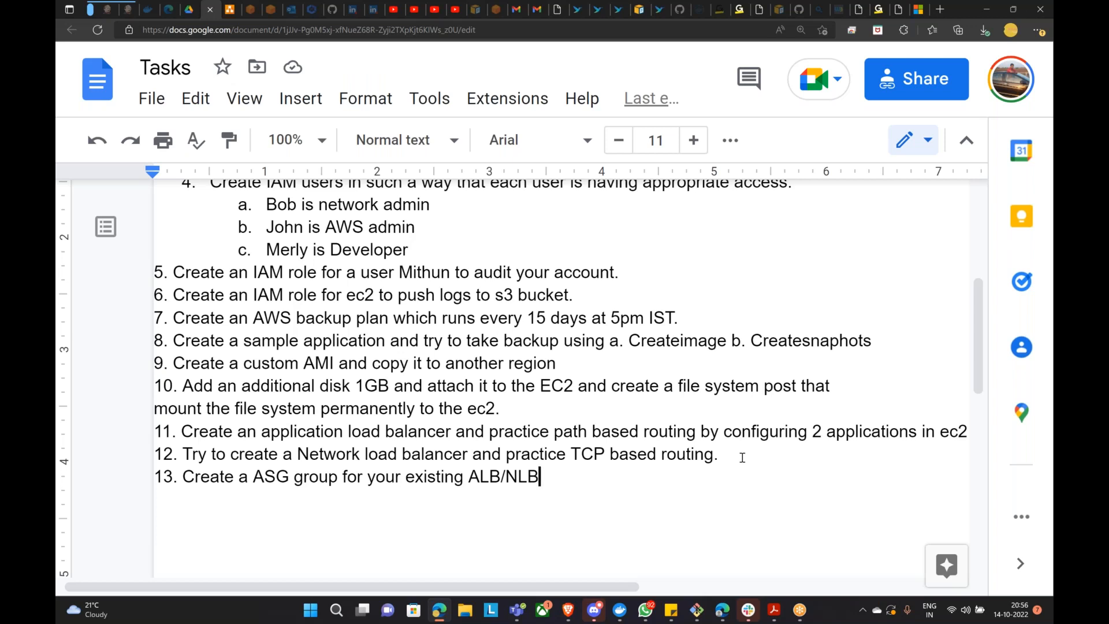
key(BackSpace)
key(BackSpace)
key(BackSpace)
key(BackSpace)
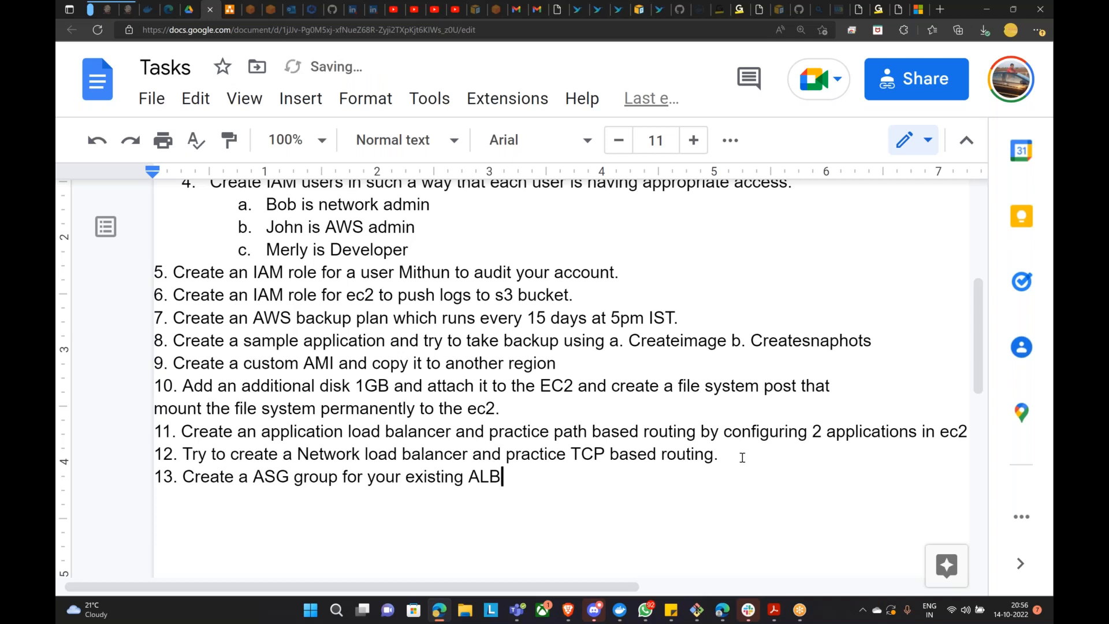
text(and w)
key(BackSpace)
text(configure)
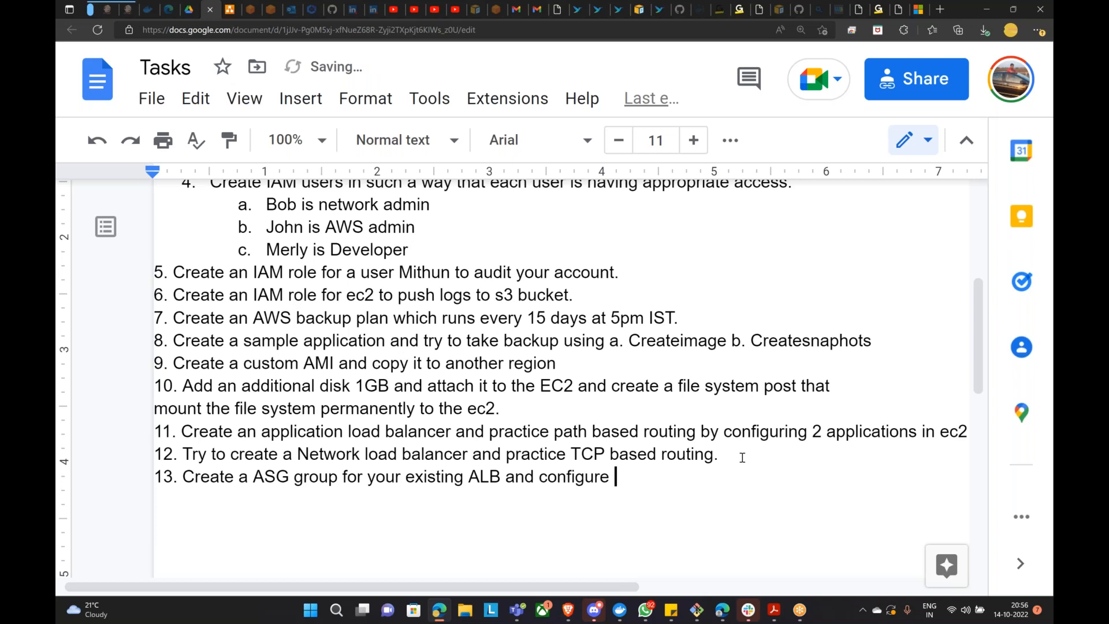
text( auto scaling based o)
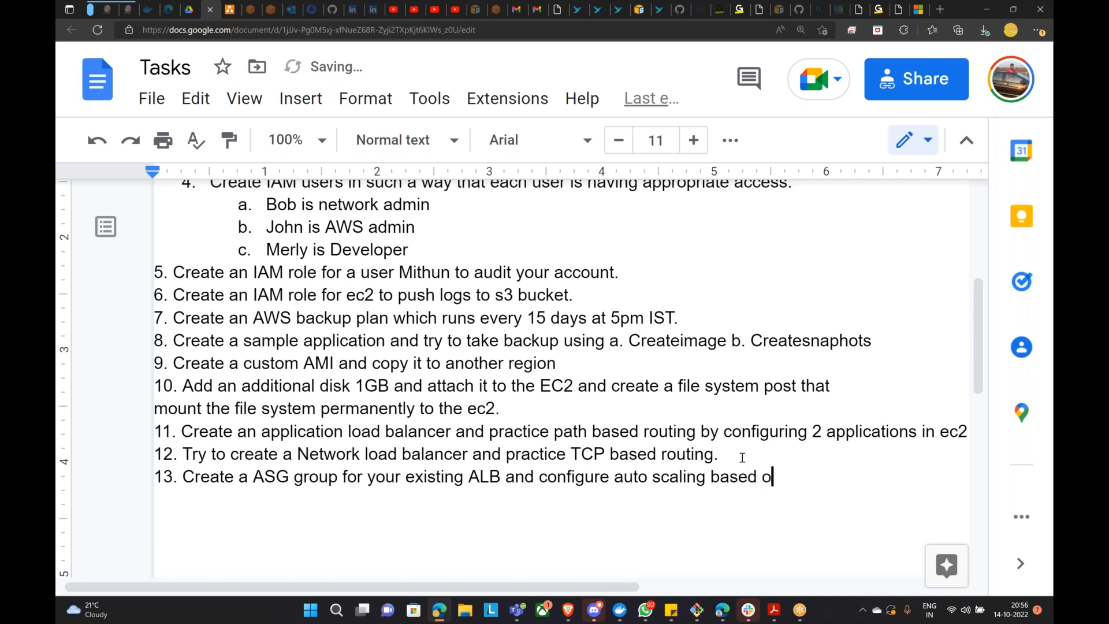
text(n CPU utilization.)
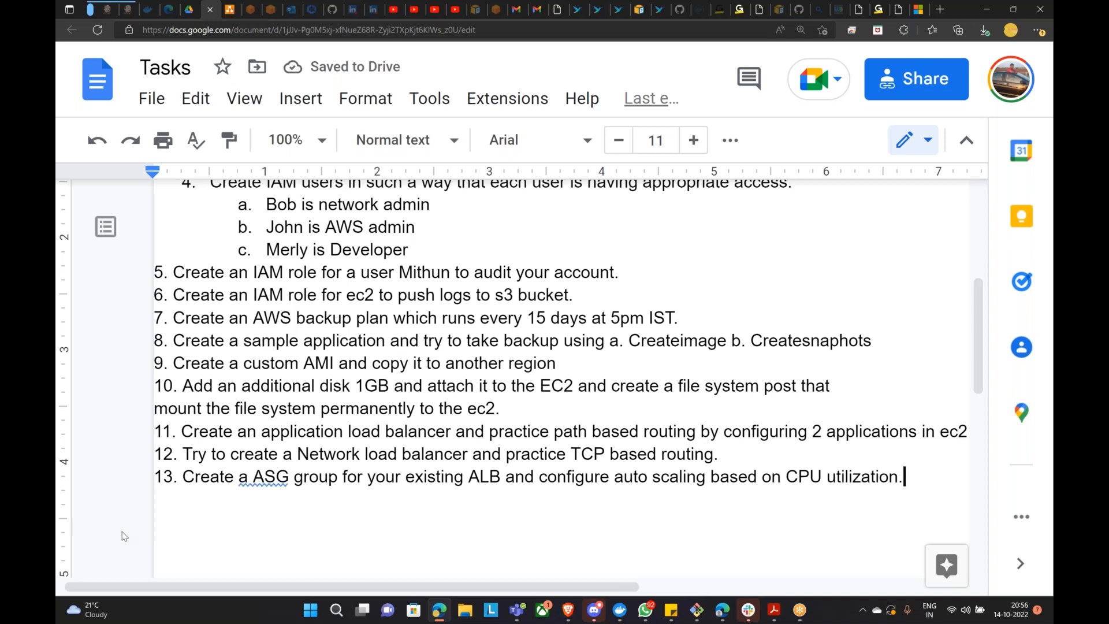
Step: Correct 'a ASG' to 'an ASG' in task 13
right_click(252, 486)
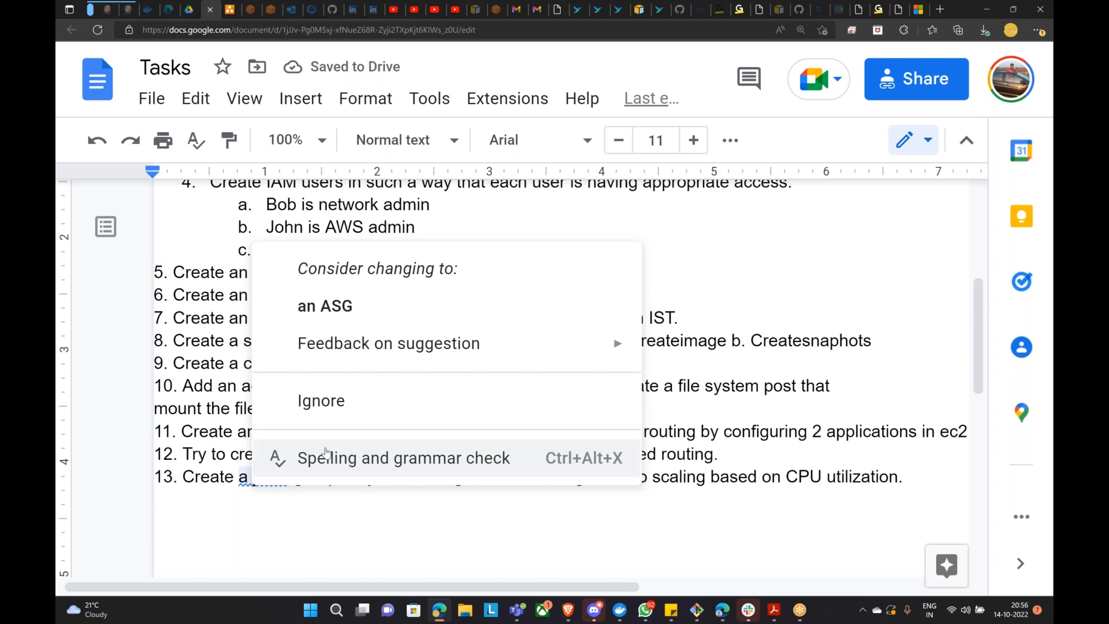
click(314, 304)
click(930, 488)
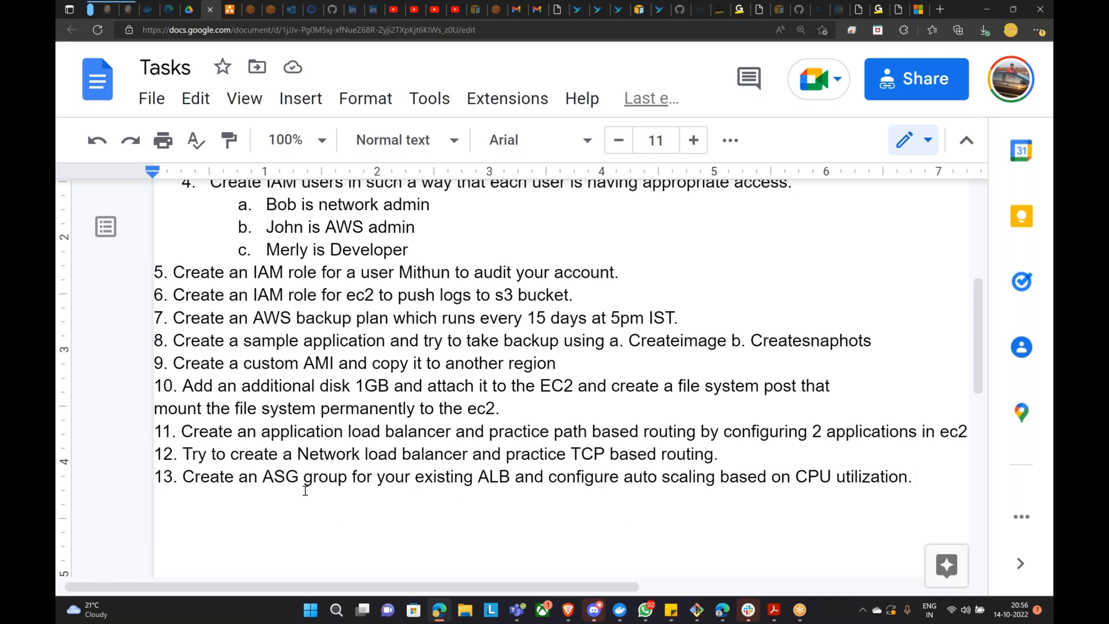
Step: Insert '(Launch Template, Target Groups)' right after 'group' in task 13
click(348, 479)
text((Launc)
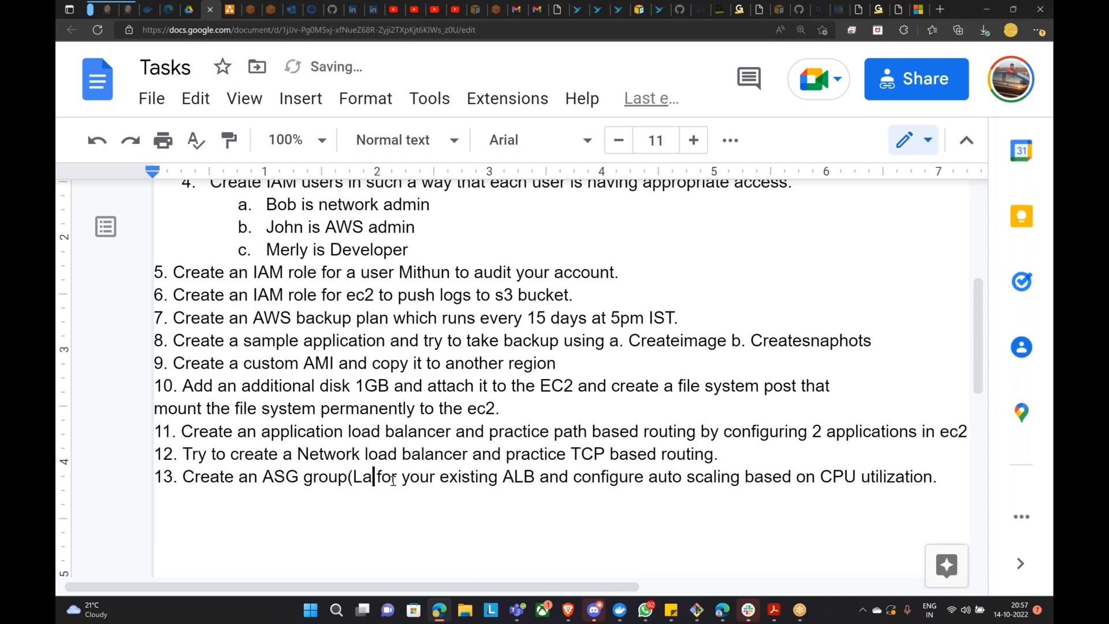
text(h Template)
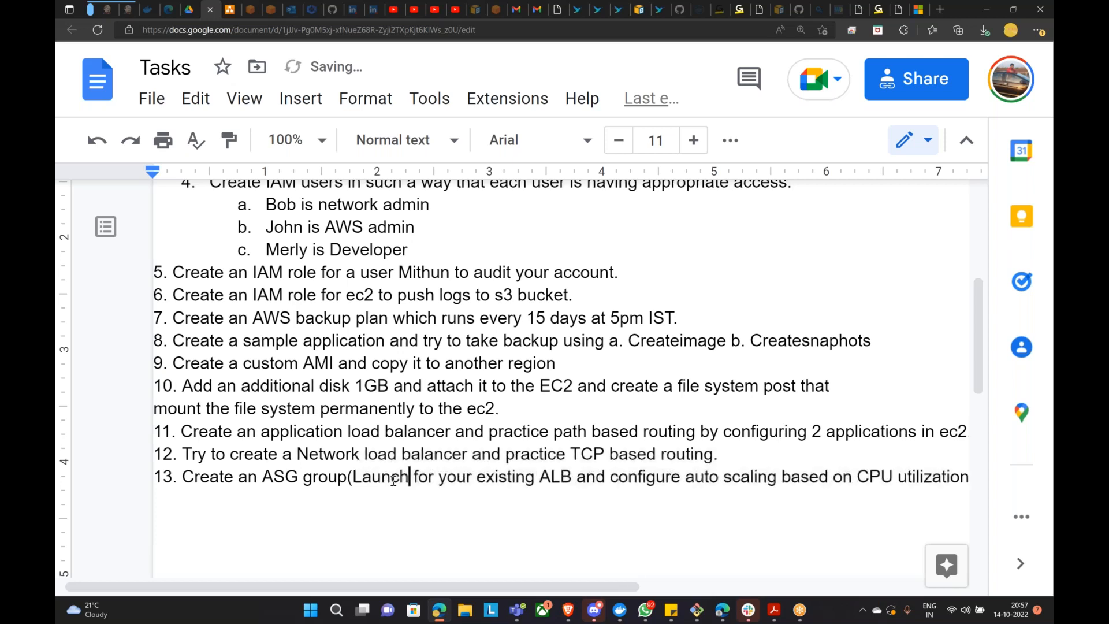
text(, )
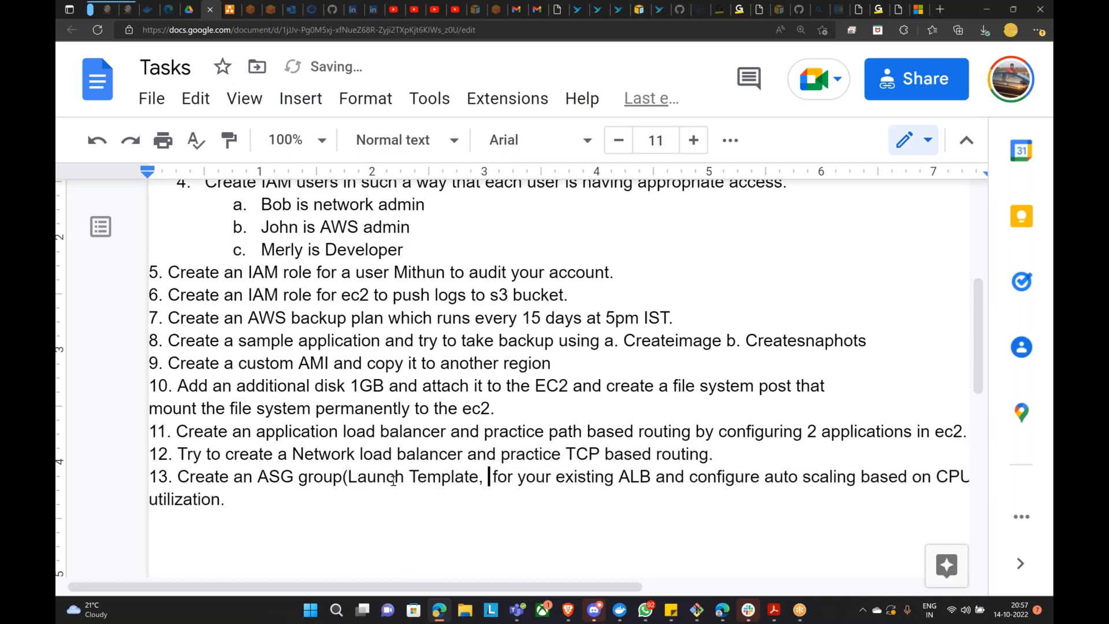
text(Targfor your e)
key(BackSpace)
key(BackSpace)
key(BackSpace)
text(rget Groy)
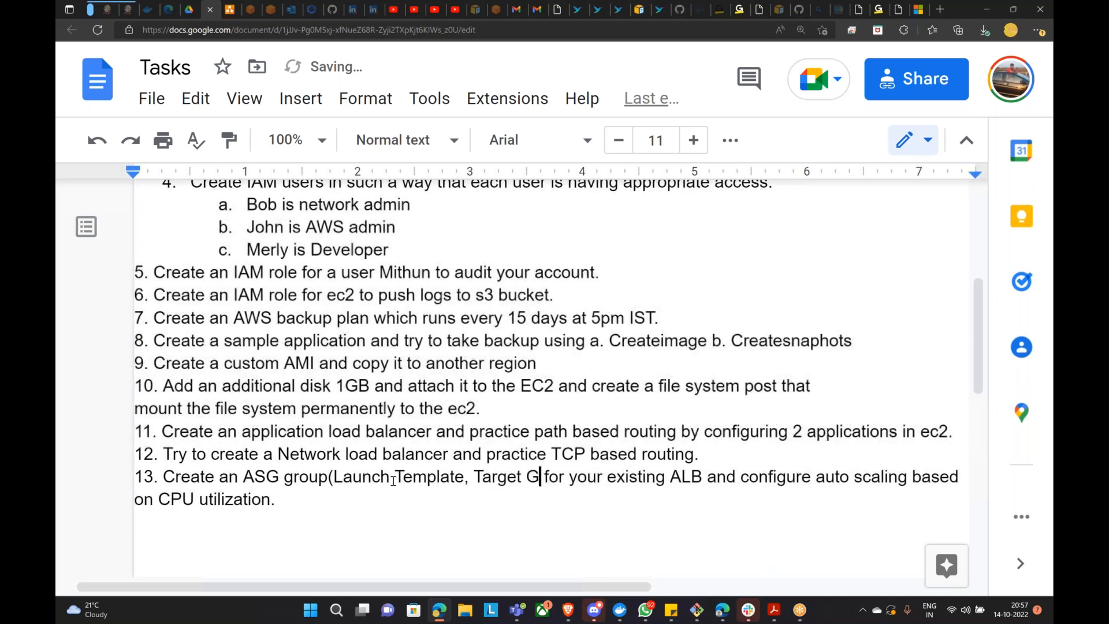
key(BackSpace)
text(ups)
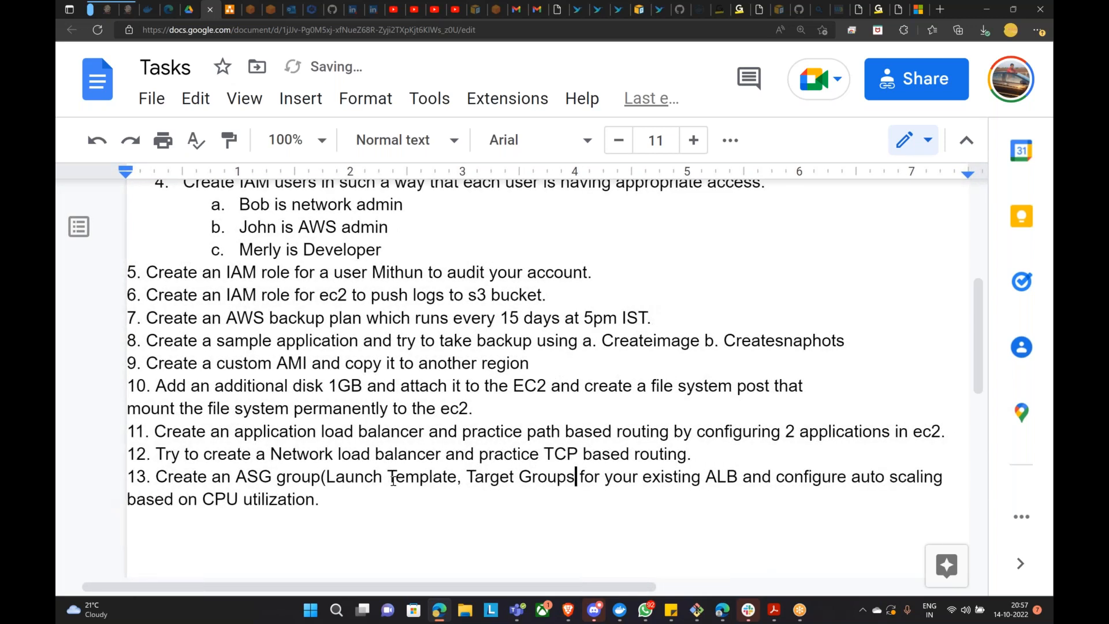
text())
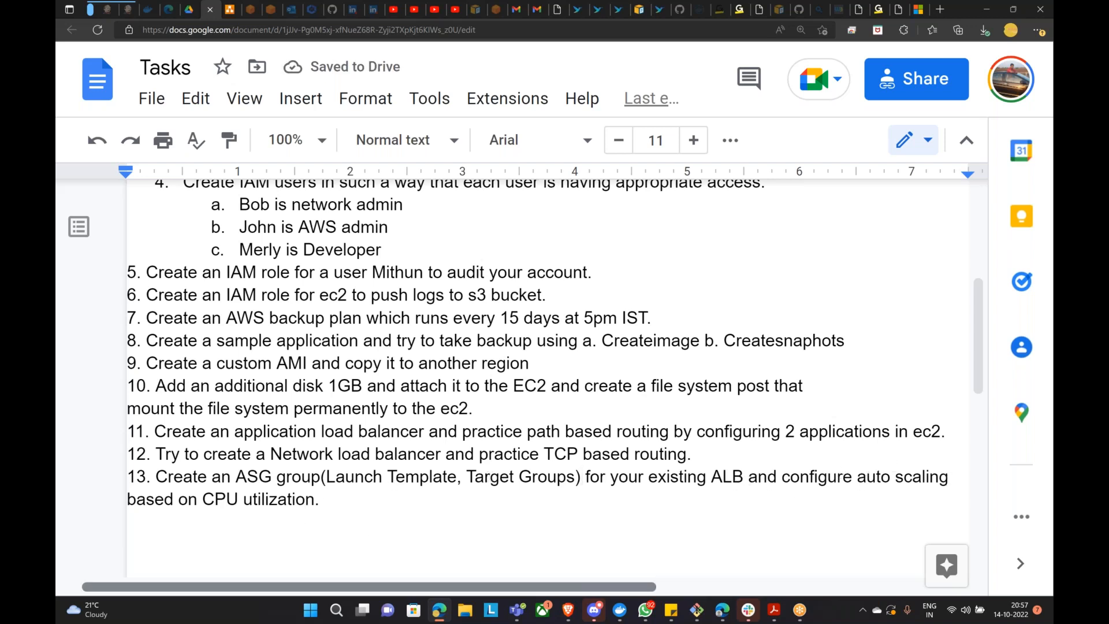
scroll(378, 584, left, 2)
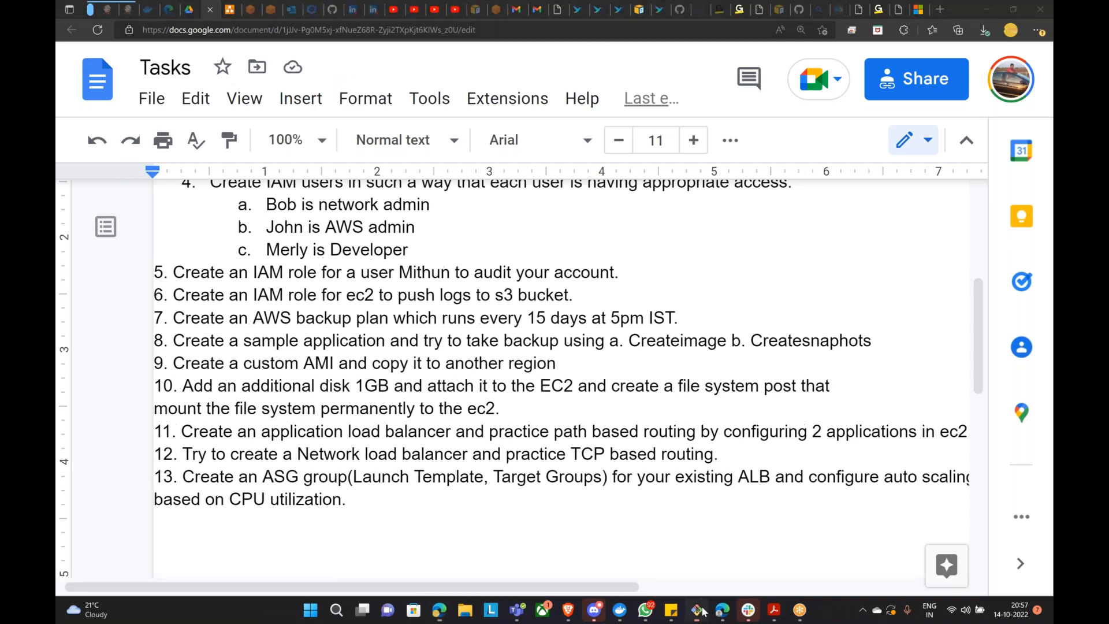
Step: Bring up Git Bash and select the example stress command in the help output
click(702, 610)
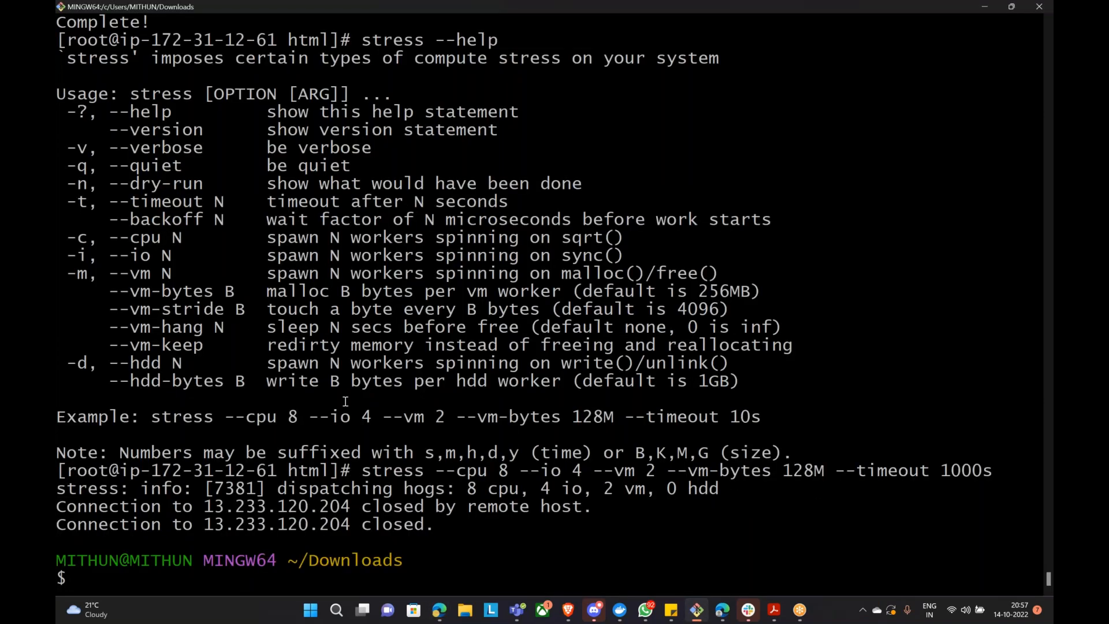
scroll(347, 398, up, 8)
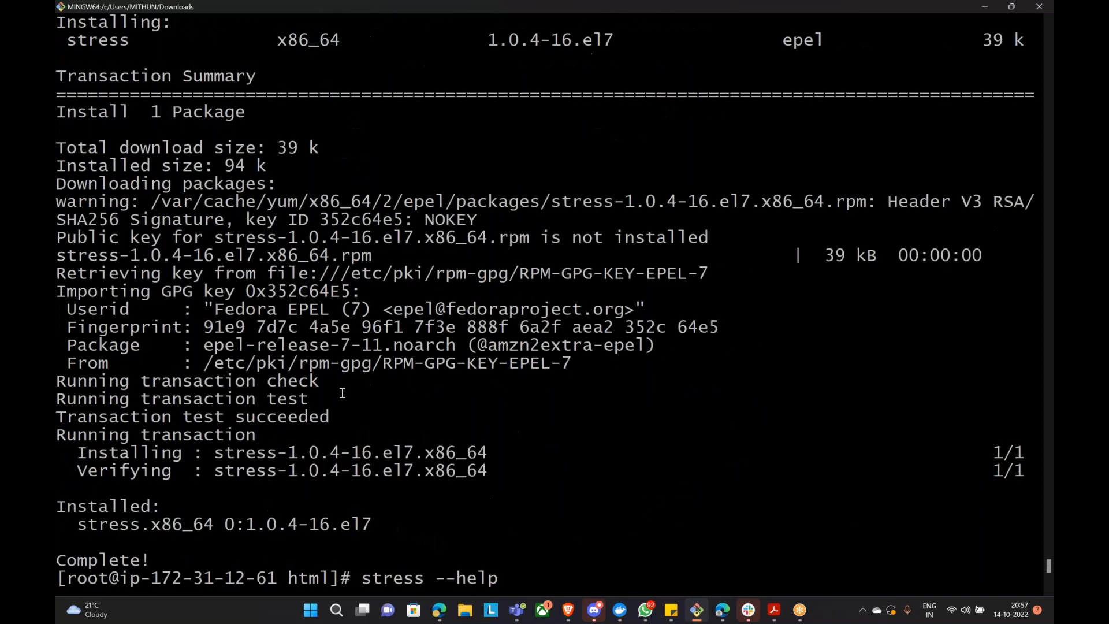
scroll(366, 376, down, 8)
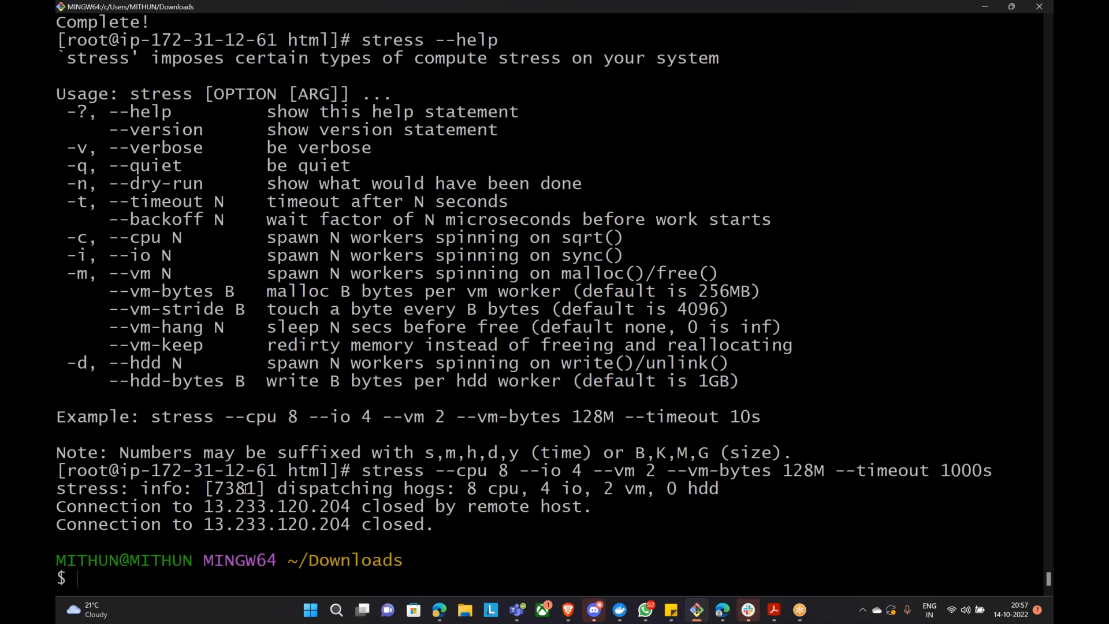
drag(151, 418, 756, 413)
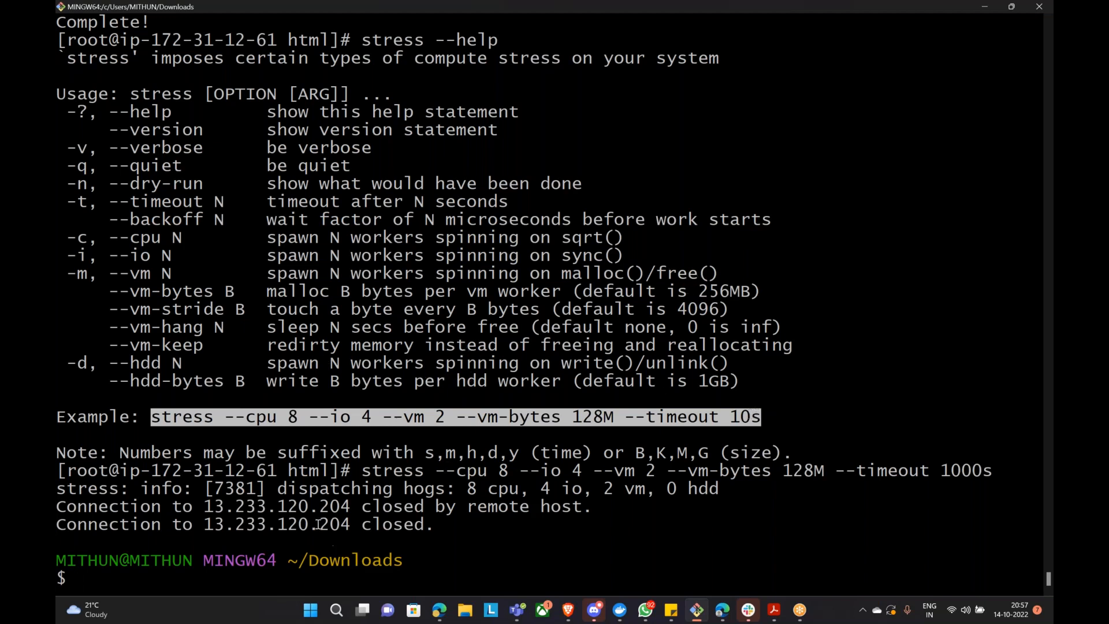
triple_click(239, 436)
drag(152, 417, 750, 417)
Step: Scroll through the terminal output showing stress 1.0.4 installed and the --cpu 8 --timeout 1000s run
scroll(551, 386, up, 1)
scroll(487, 384, up, 3)
scroll(288, 371, down, 4)
scroll(287, 371, up, 3)
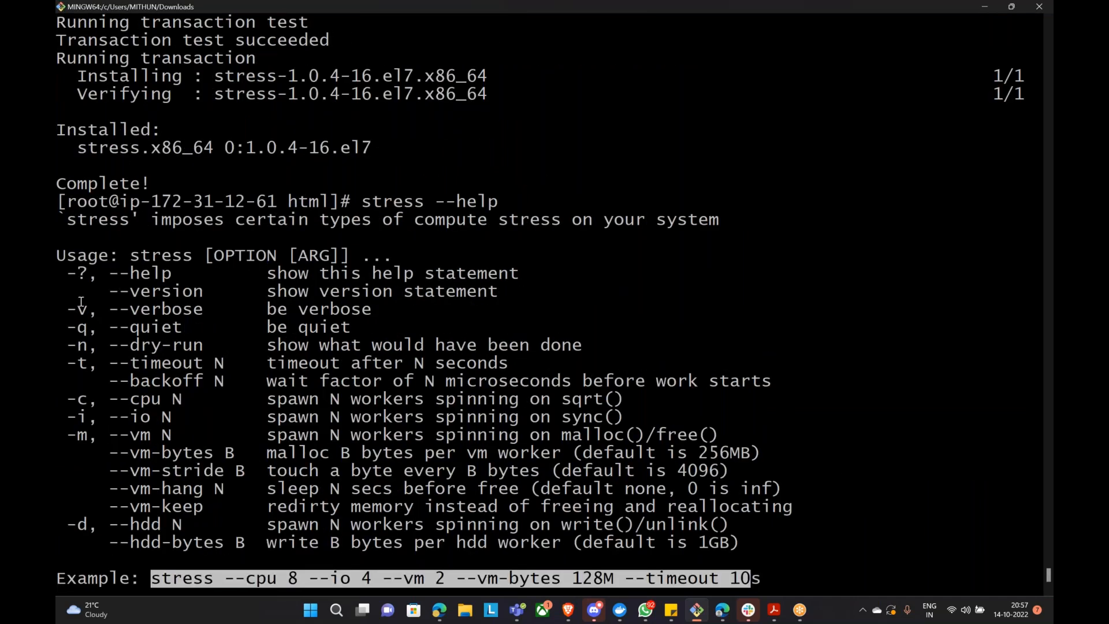
scroll(374, 404, down, 1)
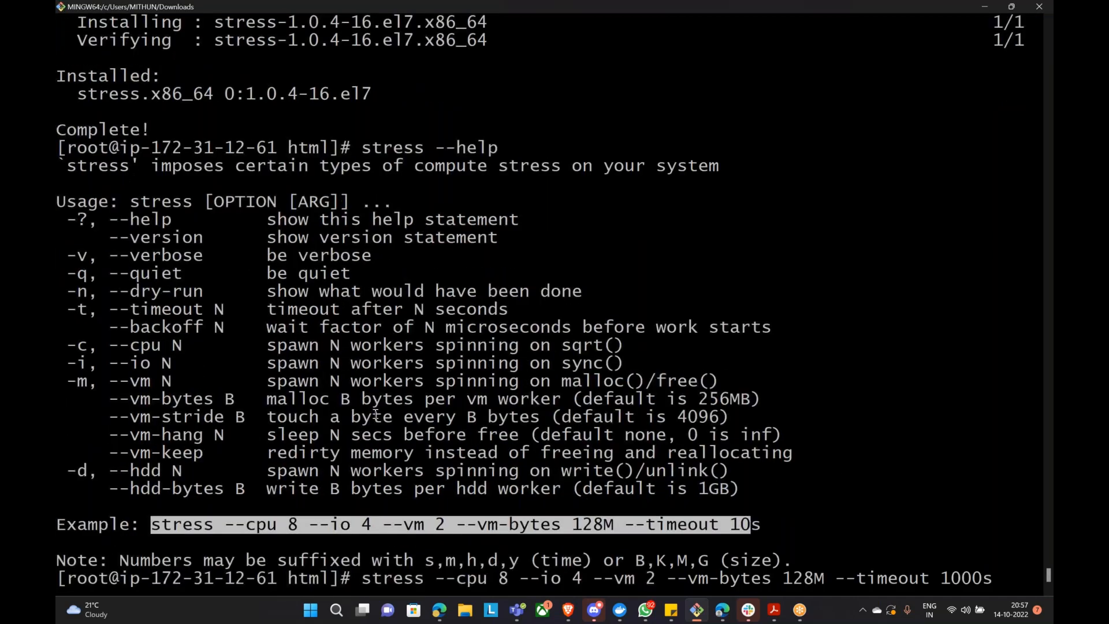
scroll(376, 414, down, 2)
scroll(339, 392, up, 1)
scroll(339, 393, up, 1)
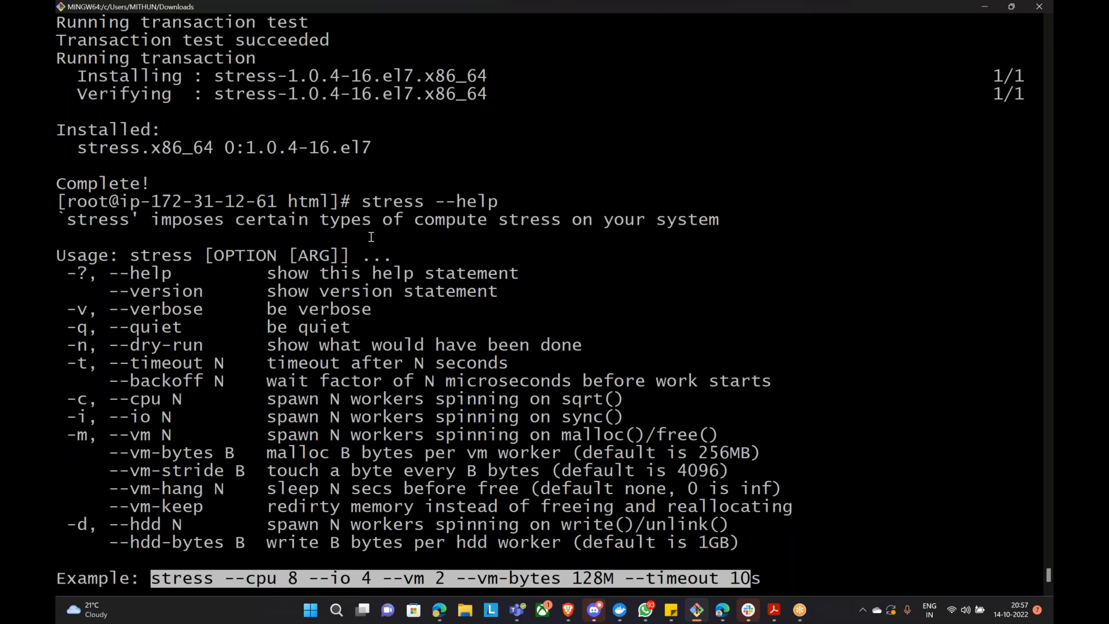
scroll(302, 383, down, 1)
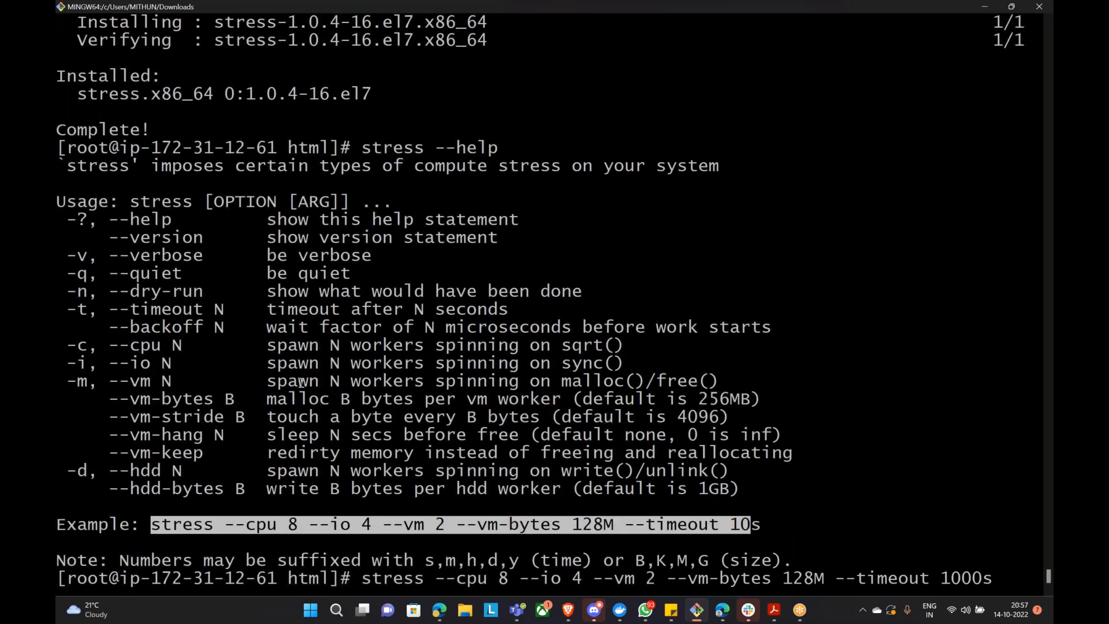
scroll(301, 382, down, 2)
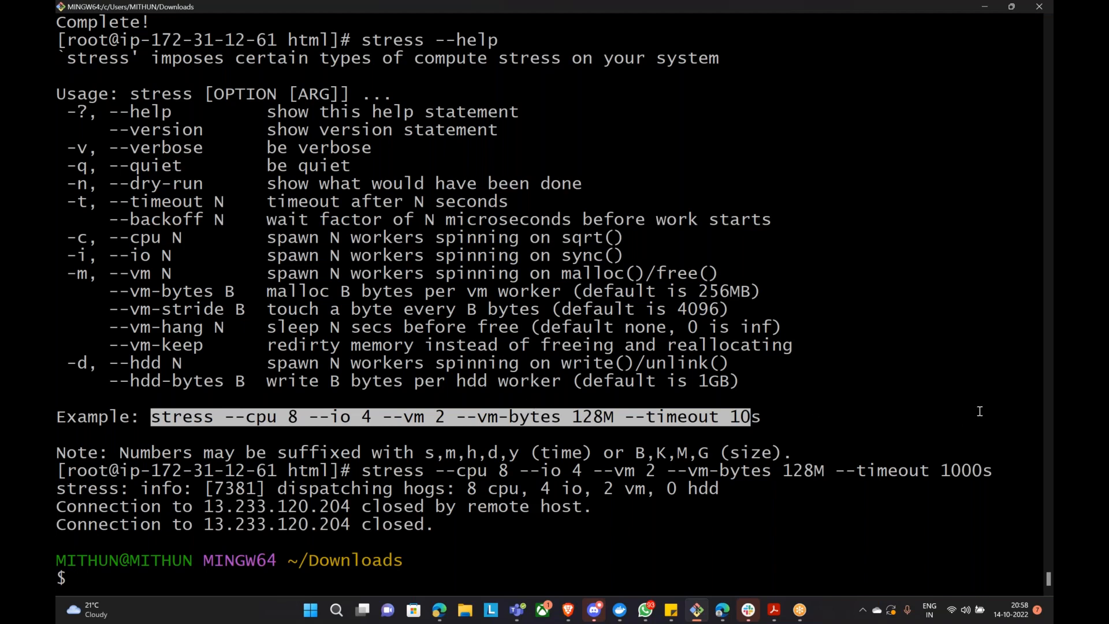
Step: Check the EC2 instances list, then return to the Auto Scaling groups page
click(568, 609)
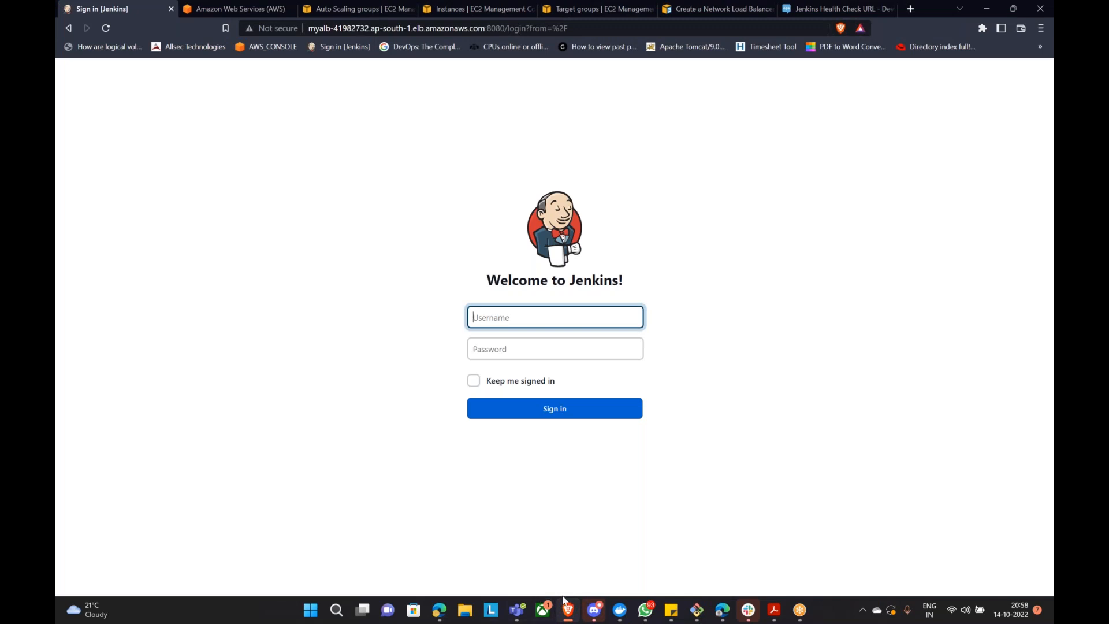
click(438, 609)
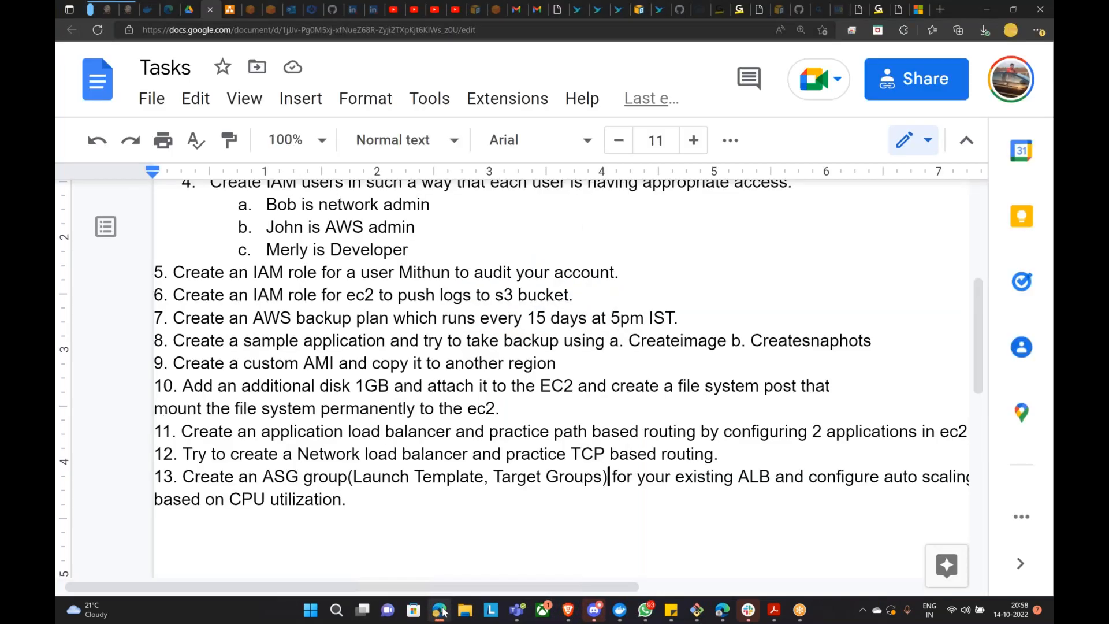
click(568, 613)
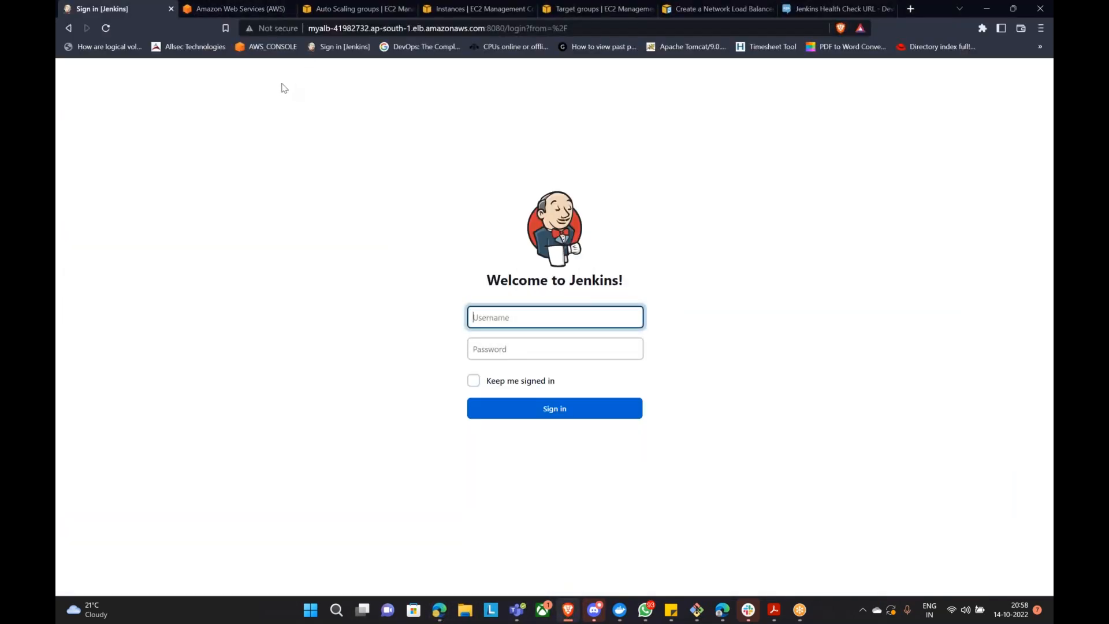
click(344, 9)
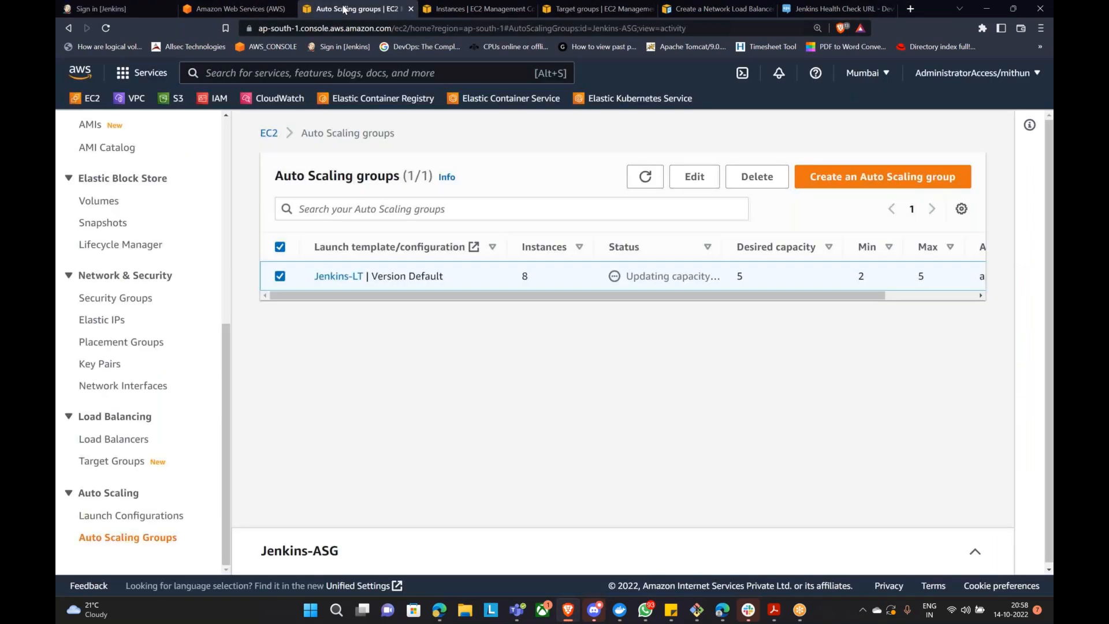
click(462, 8)
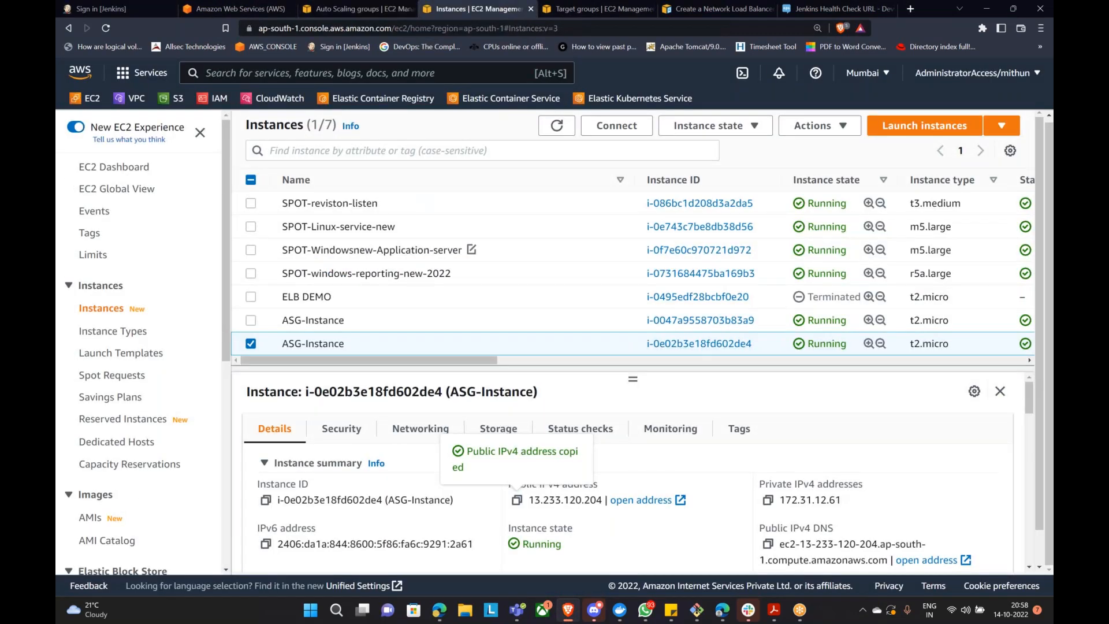
click(344, 9)
Step: Delete Jenkins-ASG by confirming with 'delete', and verify its status shows Deleting
click(751, 177)
click(533, 437)
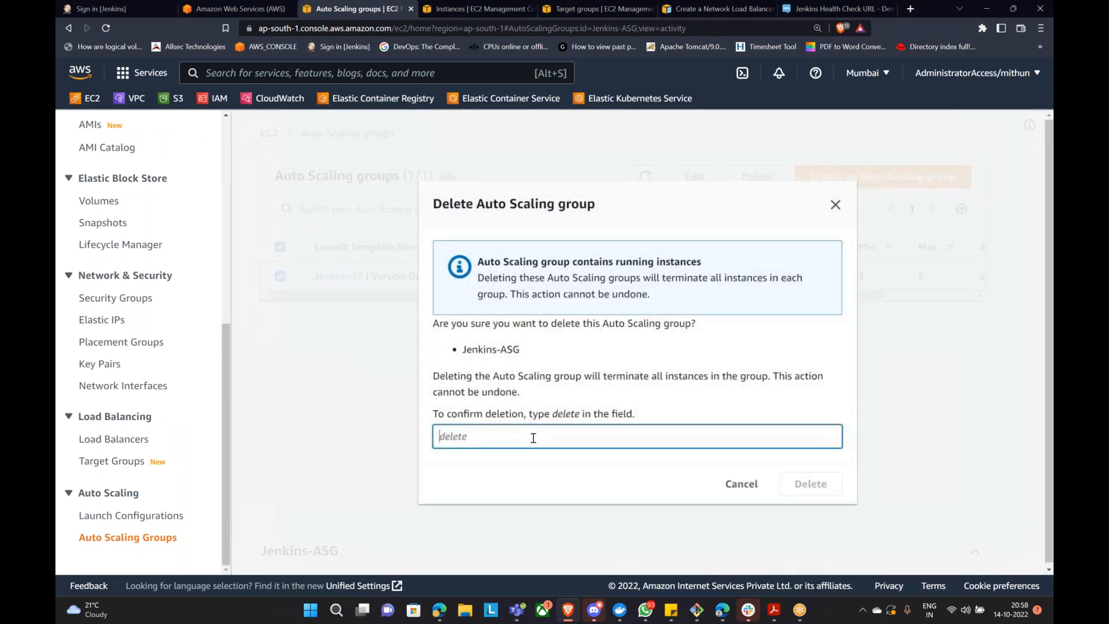
text(delete)
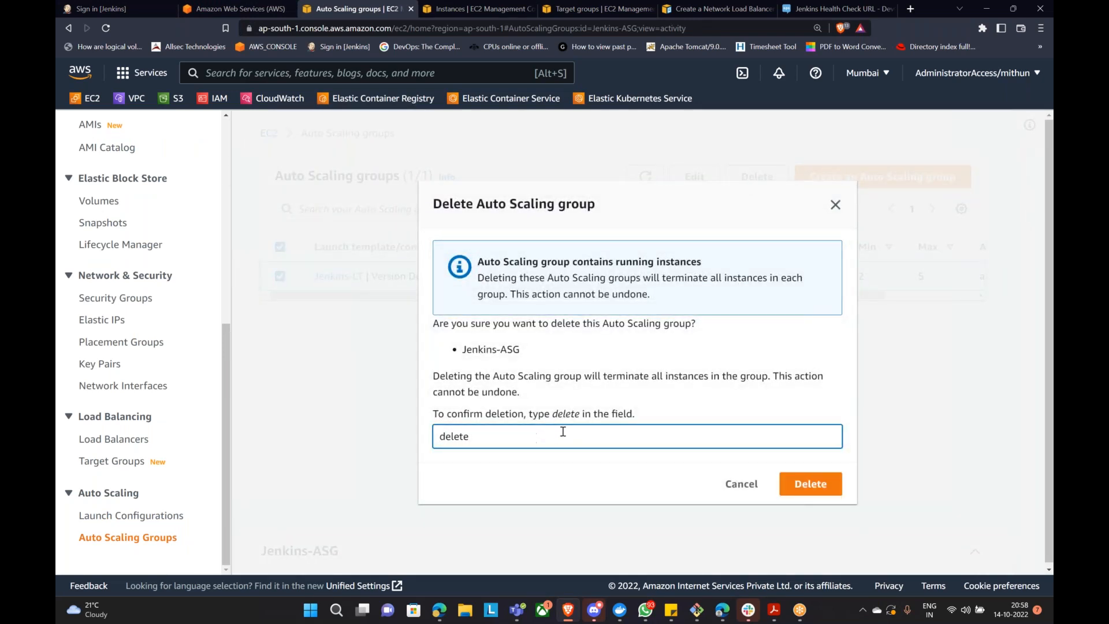
click(827, 490)
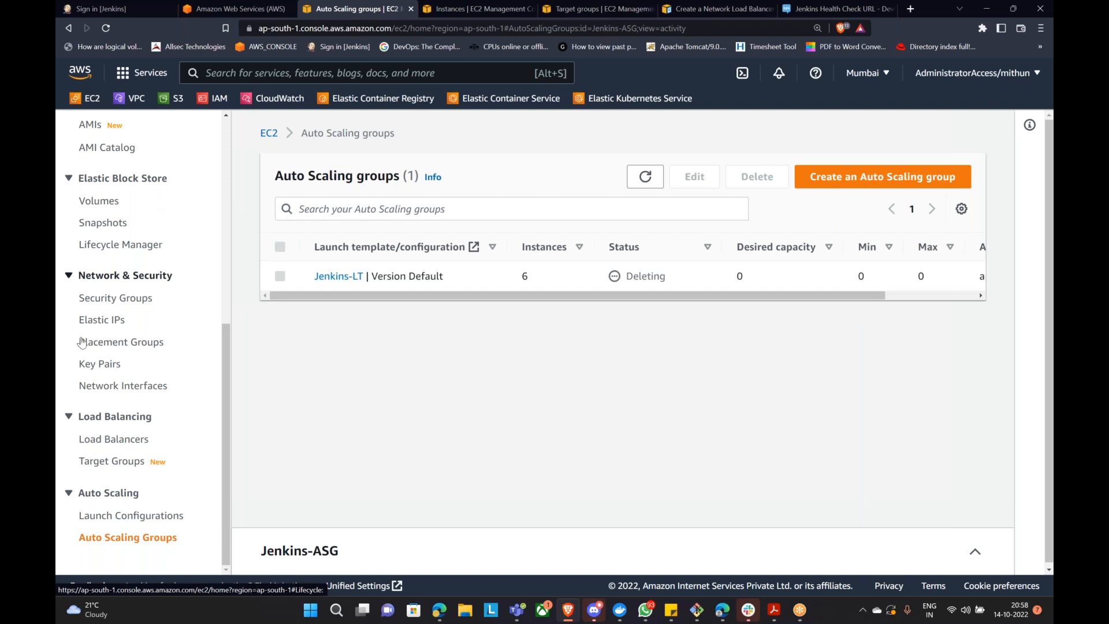
scroll(81, 341, up, 4)
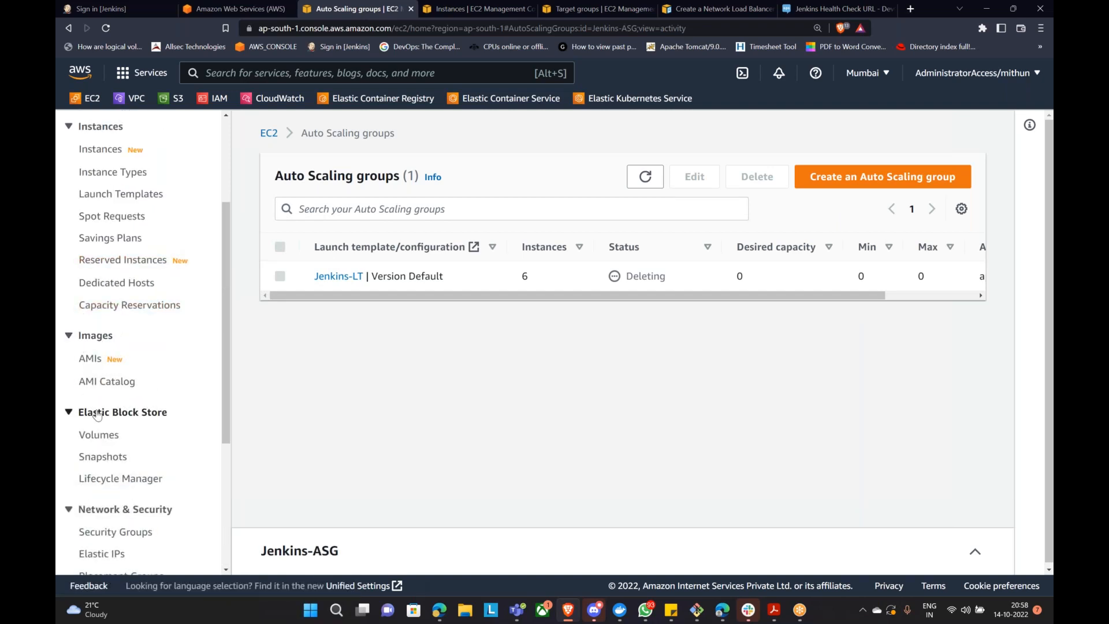
scroll(97, 414, up, 3)
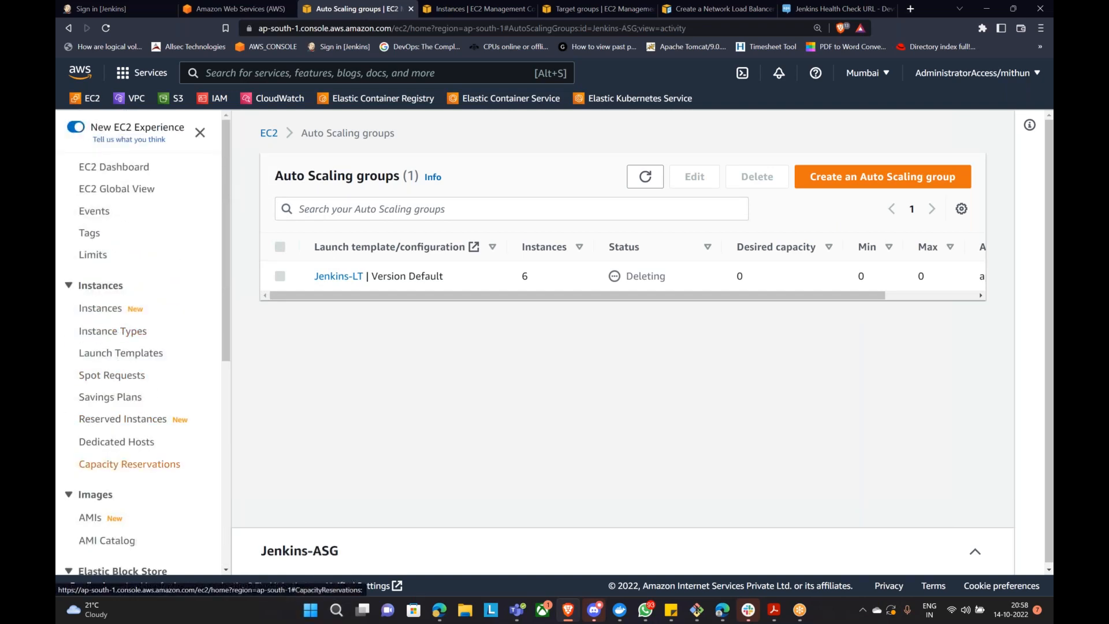
scroll(115, 417, down, 2)
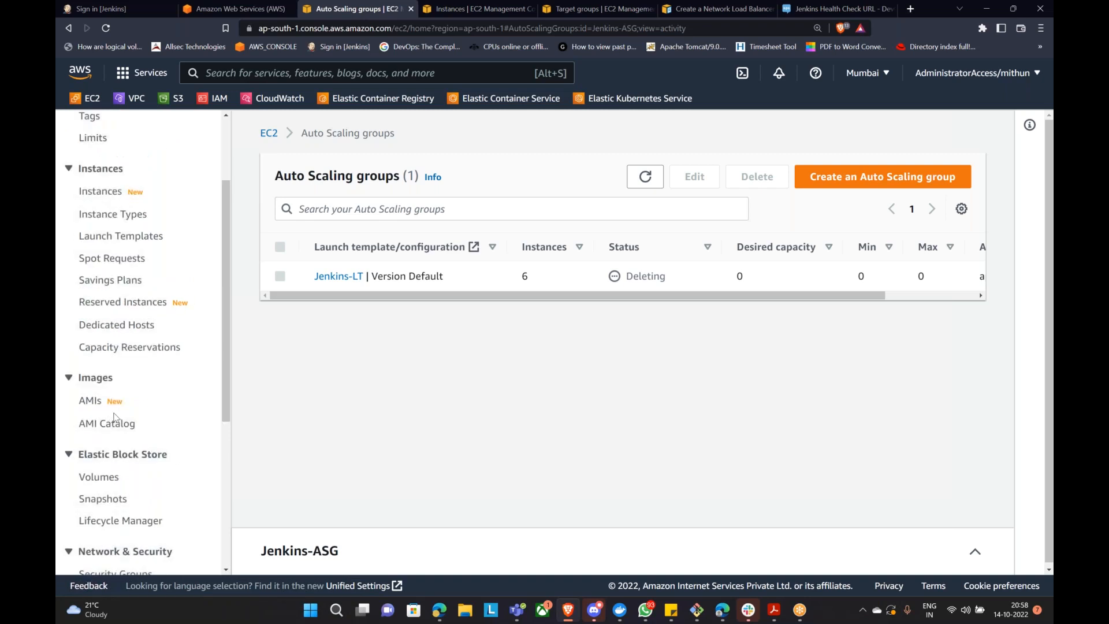
scroll(113, 419, up, 2)
Step: Delete the Jenkins-LT launch template, confirming with 'Delete'
click(113, 354)
click(280, 289)
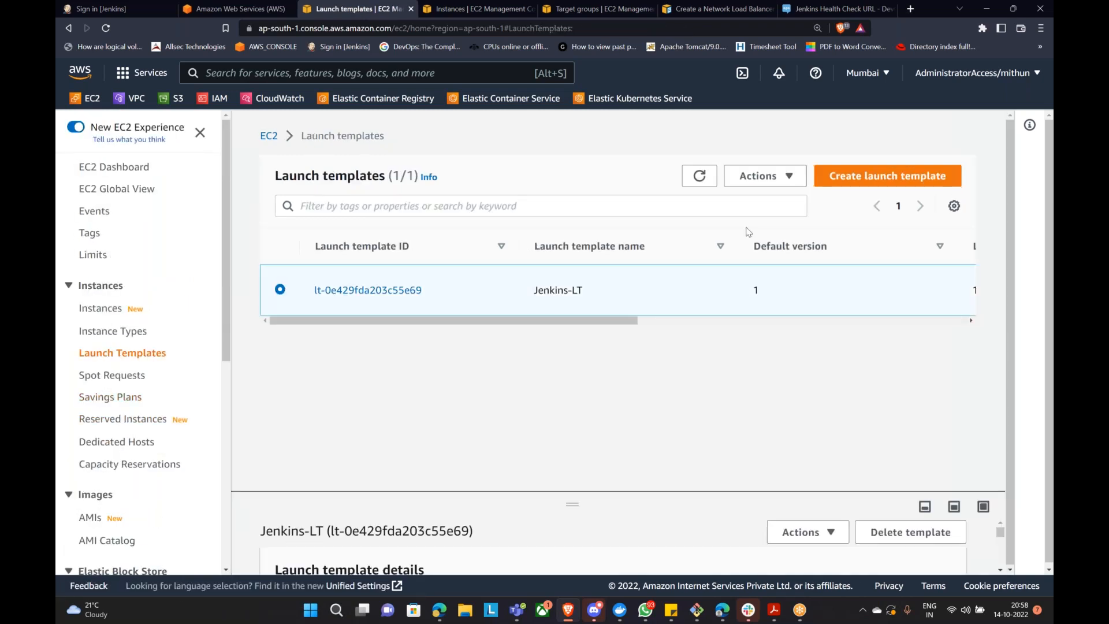
click(759, 180)
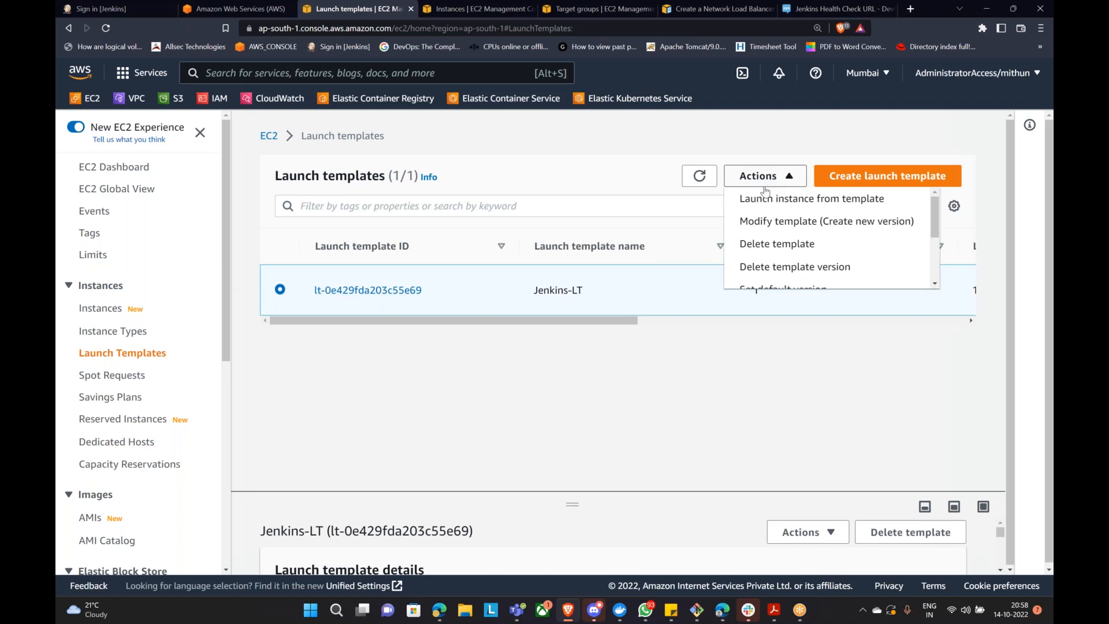
click(783, 250)
text(Delete)
click(810, 468)
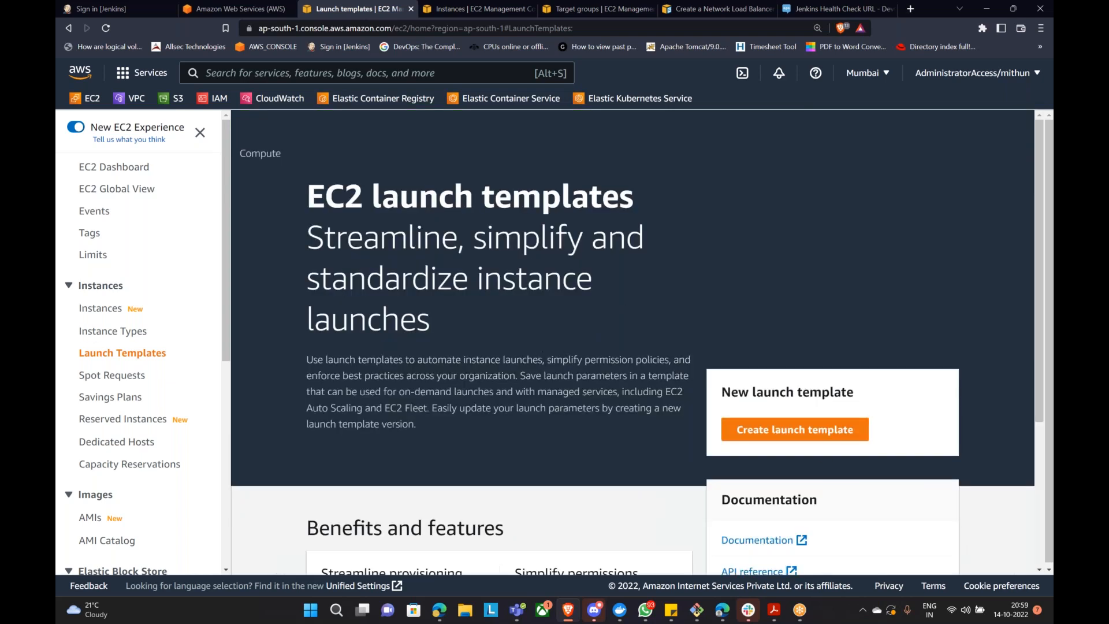
Step: Delete the myalb load balancer so no load balancers remain in the region
scroll(104, 361, down, 4)
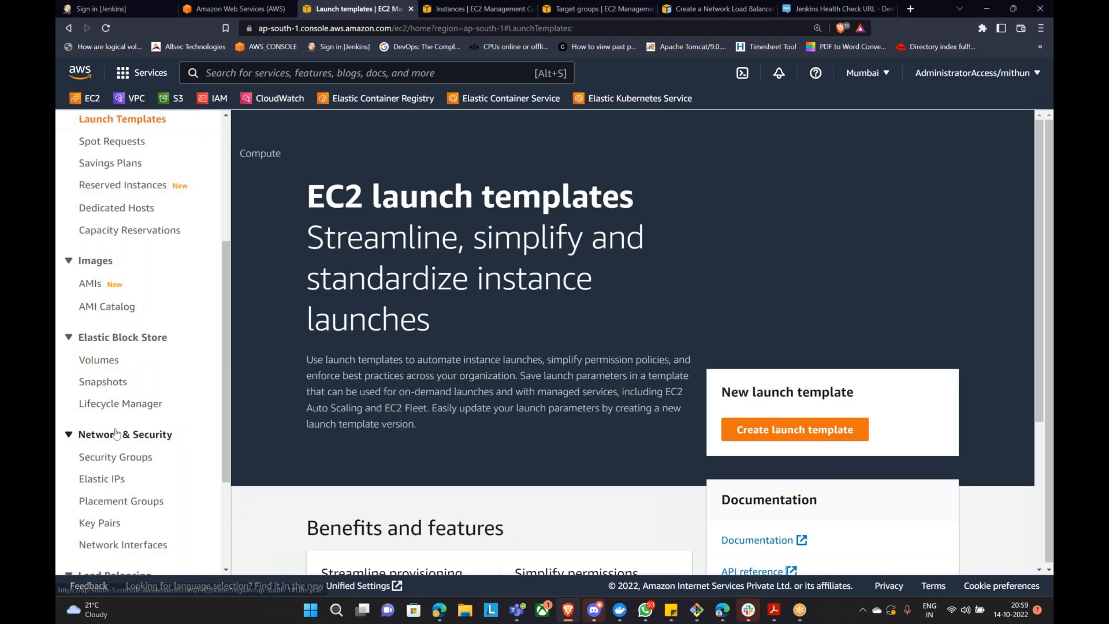
scroll(116, 433, down, 3)
click(116, 440)
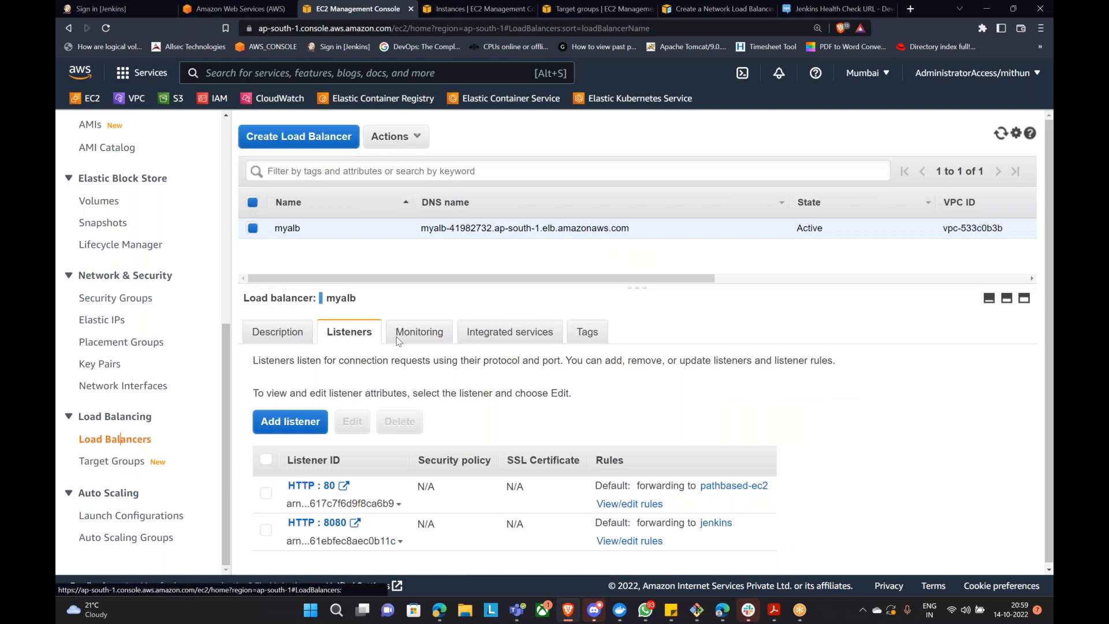
click(404, 137)
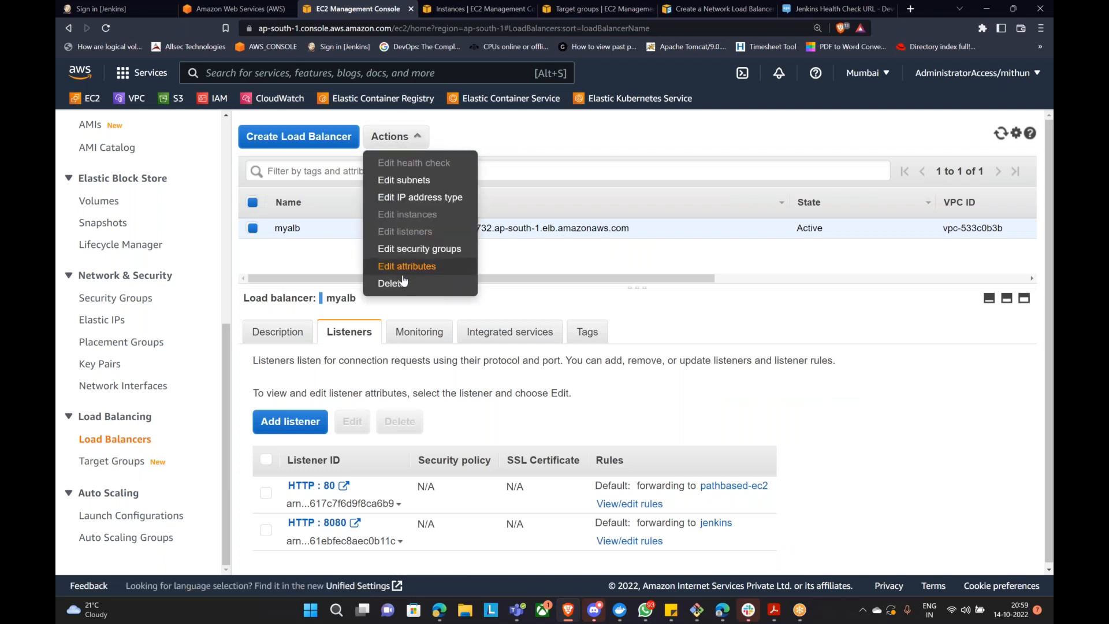
click(392, 352)
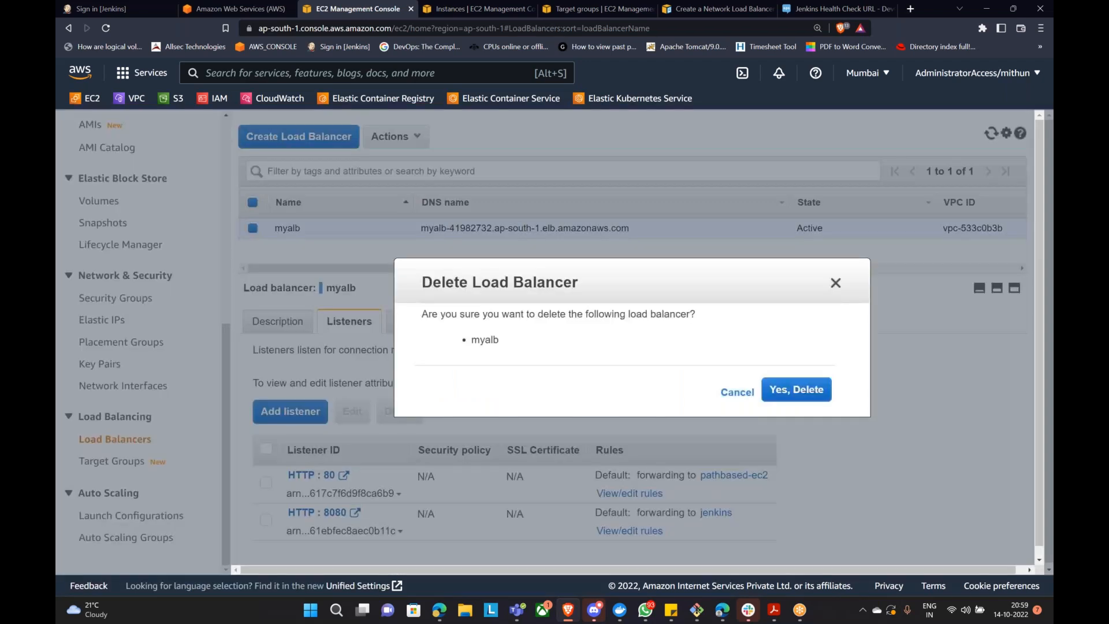
click(787, 393)
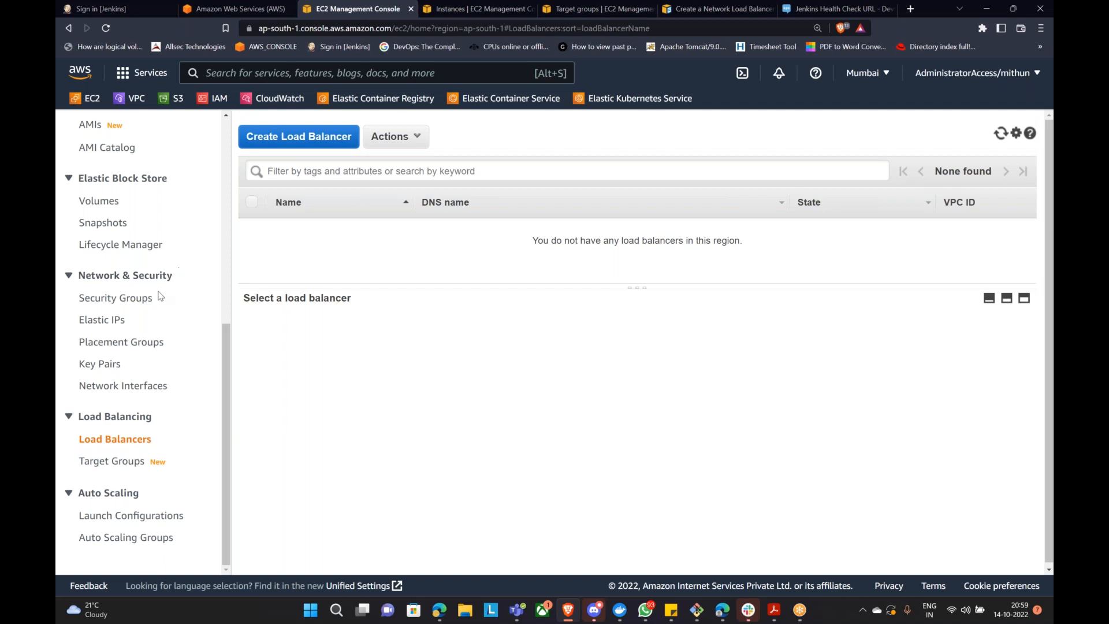
scroll(152, 267, up, 5)
Step: Refresh the EC2 Instances list to see the current instances
click(100, 207)
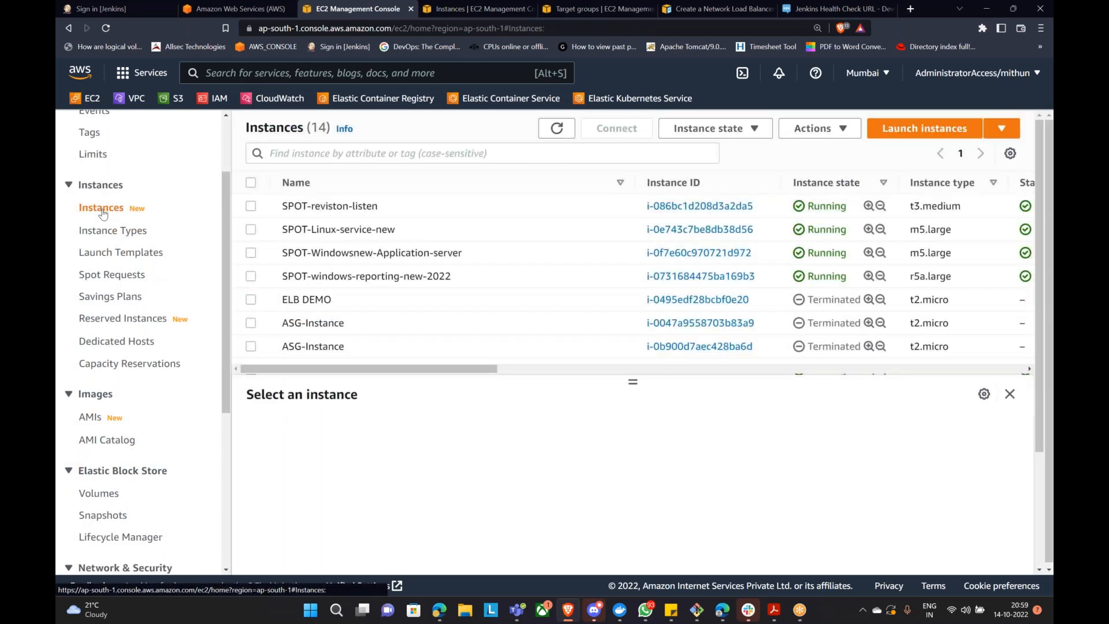
scroll(780, 268, down, 3)
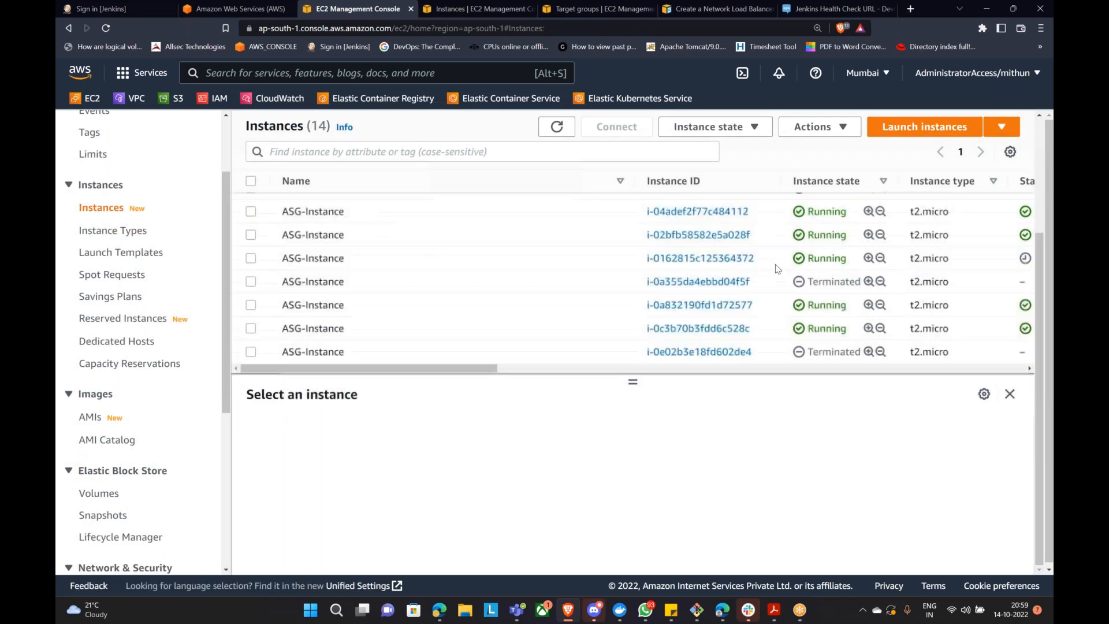
click(560, 128)
scroll(823, 306, down, 2)
scroll(127, 456, down, 5)
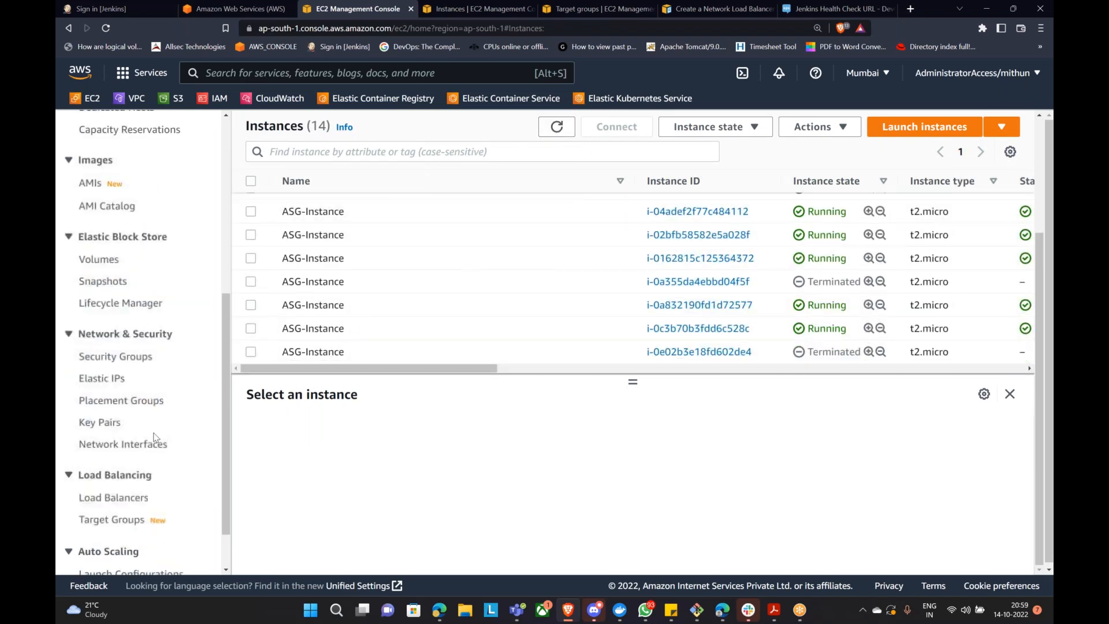
Step: Refresh the Auto Scaling groups list repeatedly, watching Jenkins-ASG's instance count drop to 5
click(127, 537)
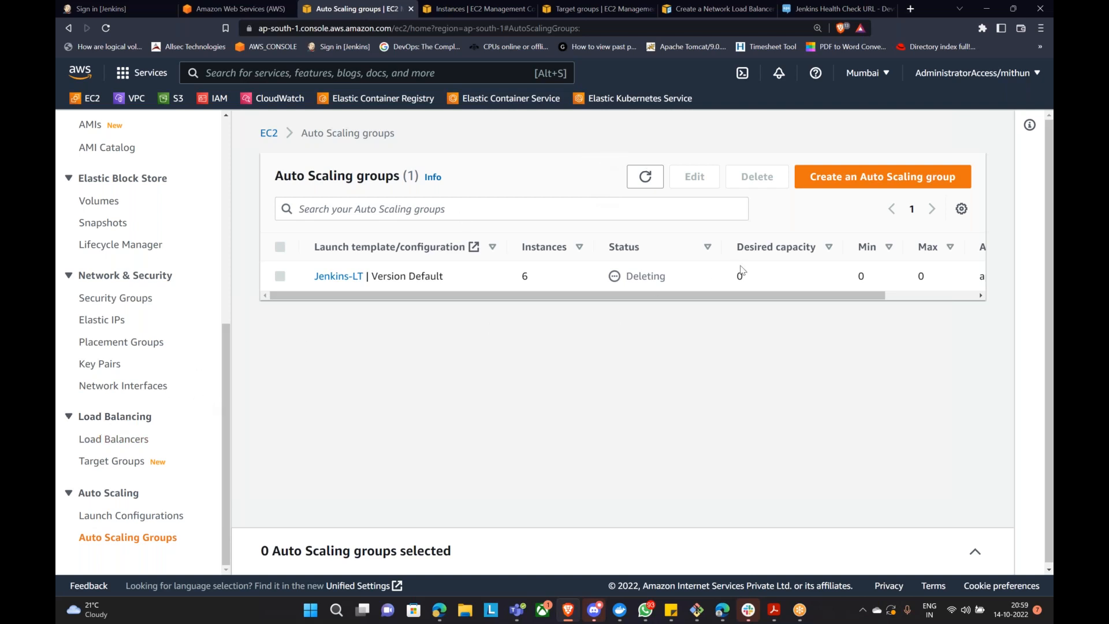
click(645, 178)
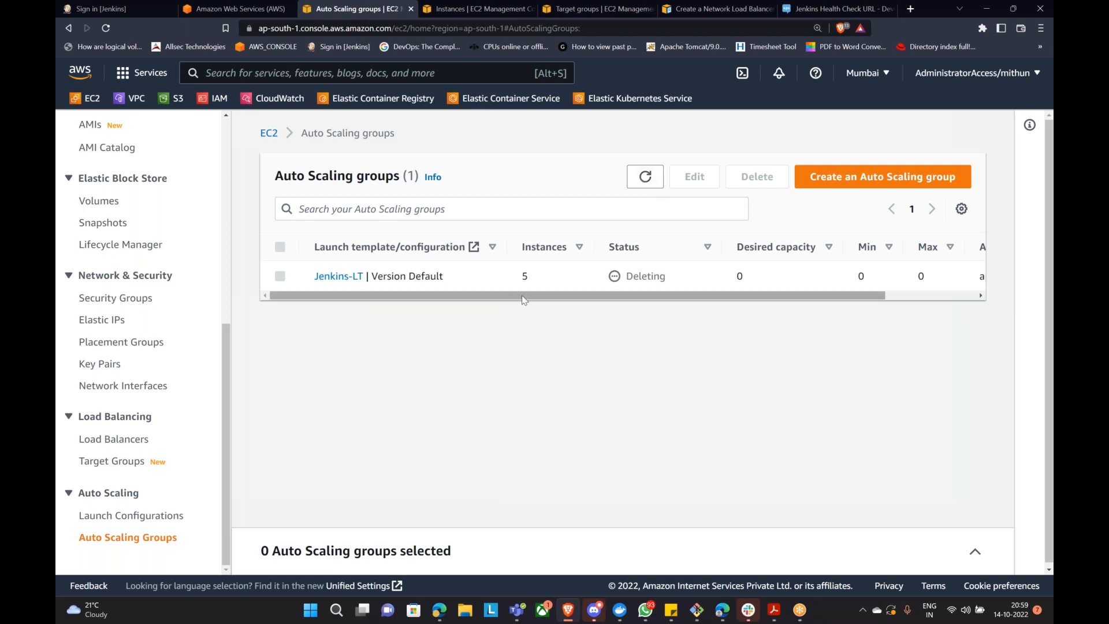
double_click(524, 276)
click(644, 179)
drag(514, 273, 539, 273)
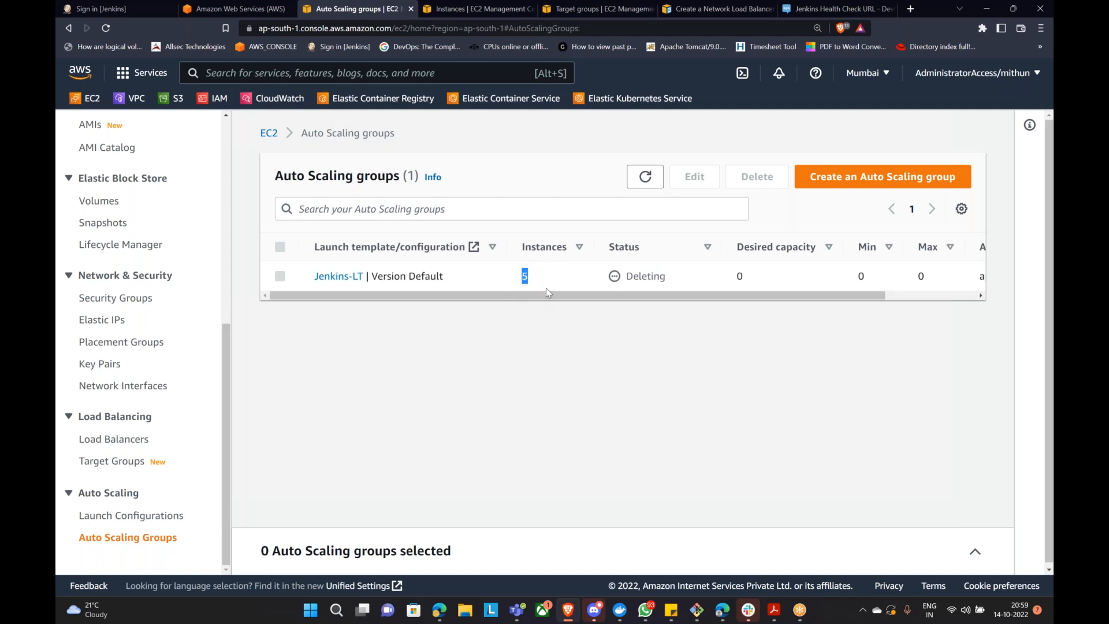
click(662, 181)
click(661, 181)
click(658, 184)
click(658, 183)
Step: Filter the 14 EC2 instances to Instance state = running, leaving 9
click(485, 10)
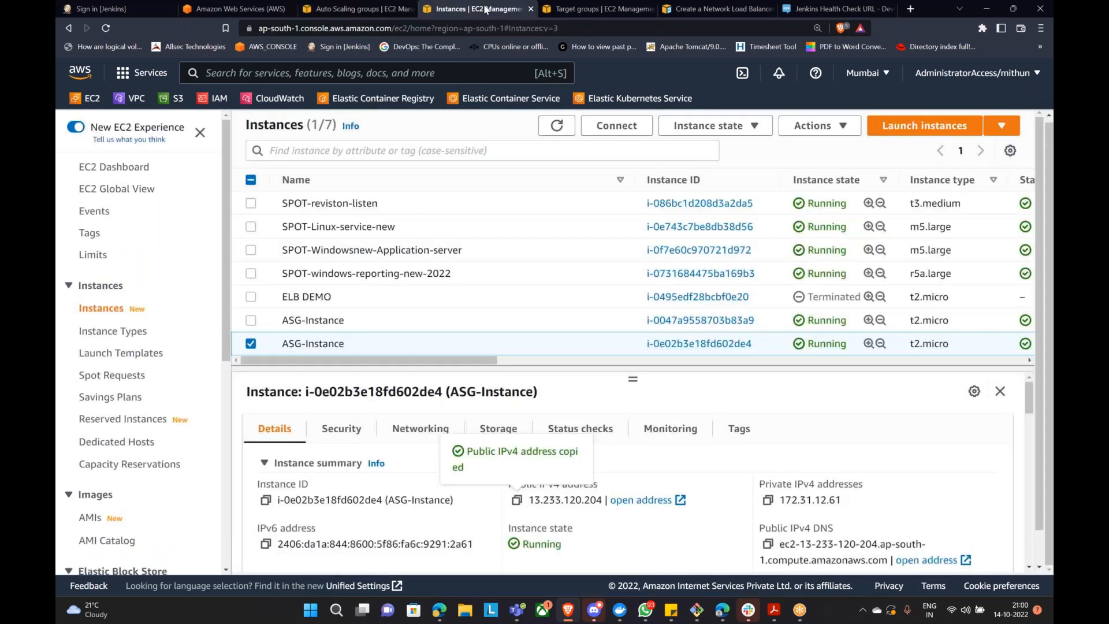
click(557, 125)
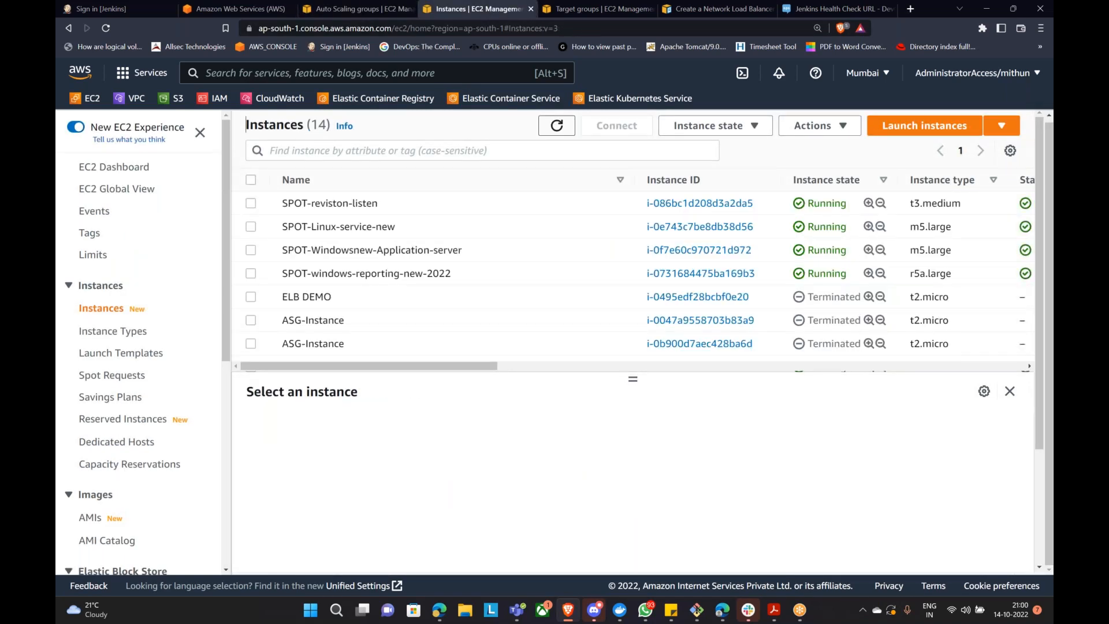
drag(304, 126, 336, 127)
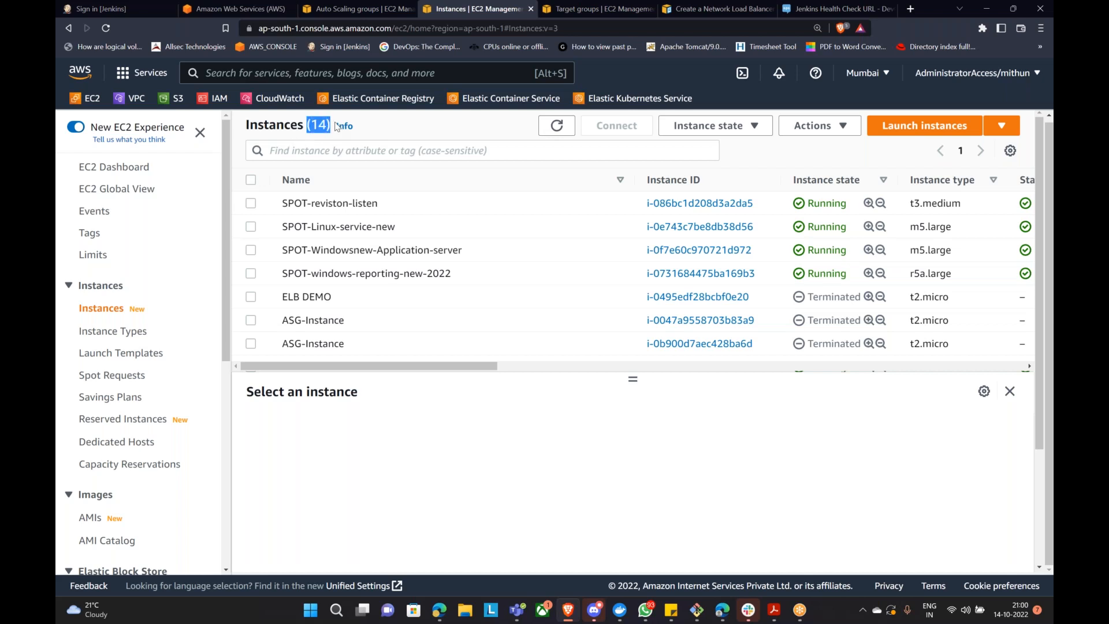
click(322, 154)
scroll(326, 405, down, 3)
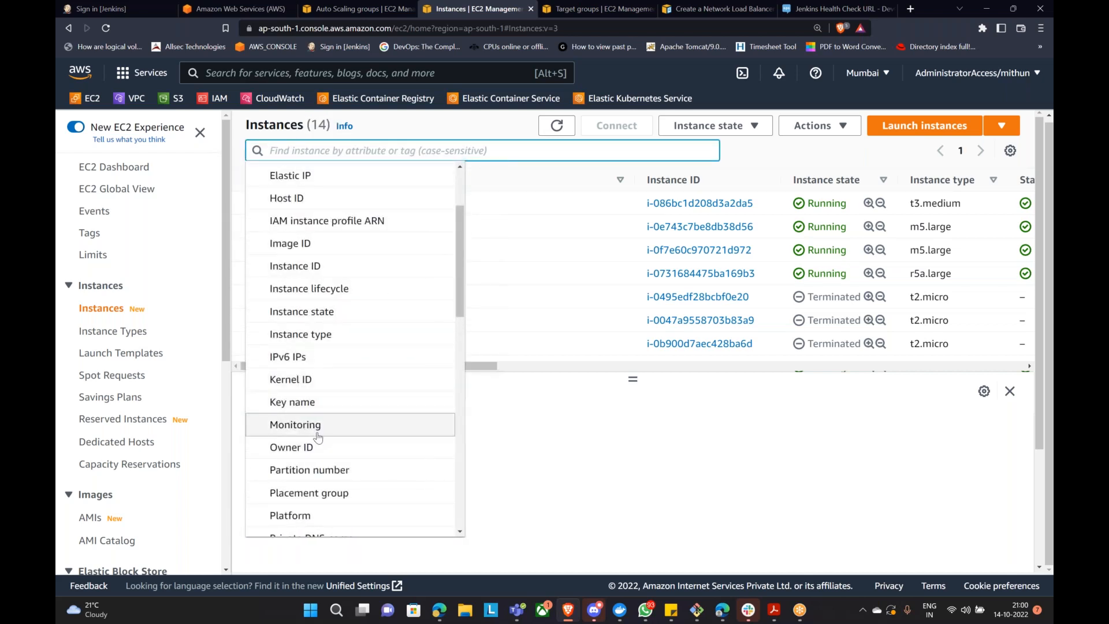
click(355, 314)
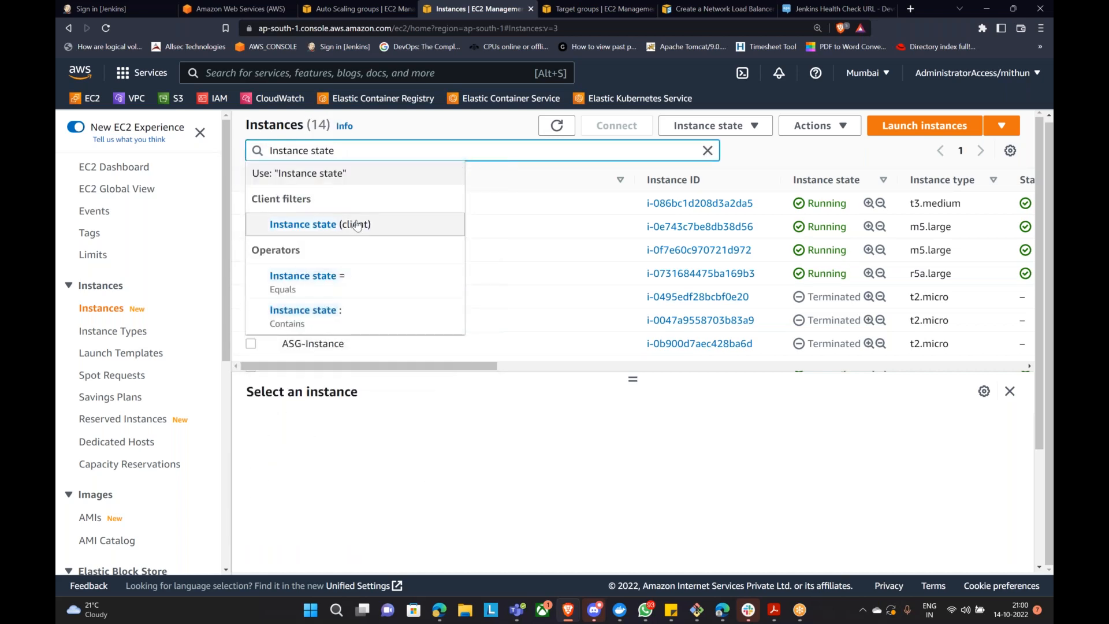
click(348, 279)
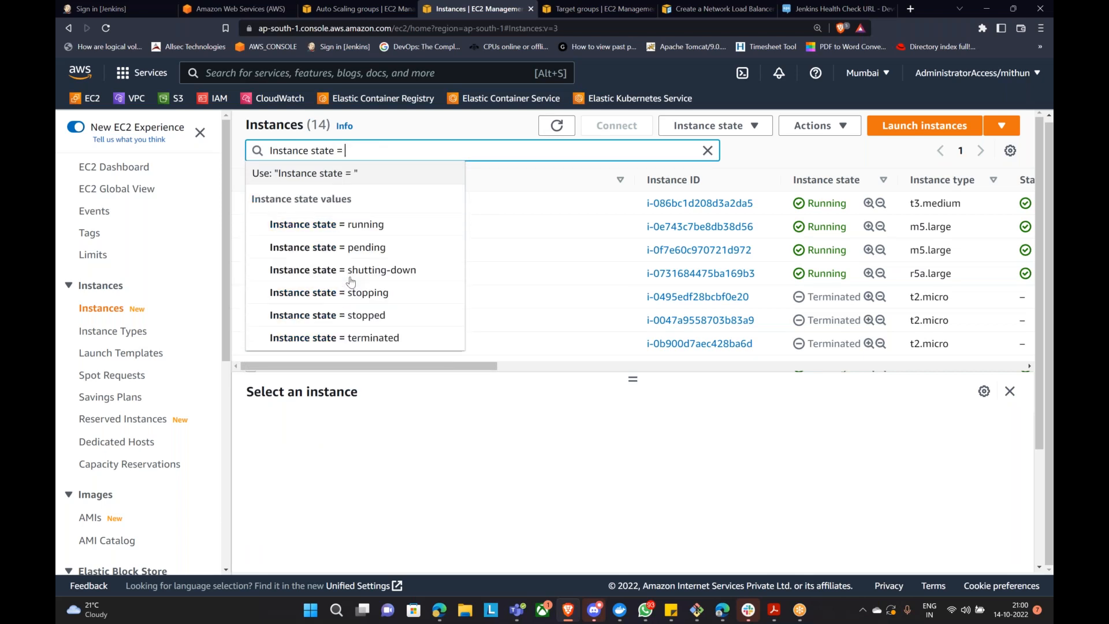
click(389, 223)
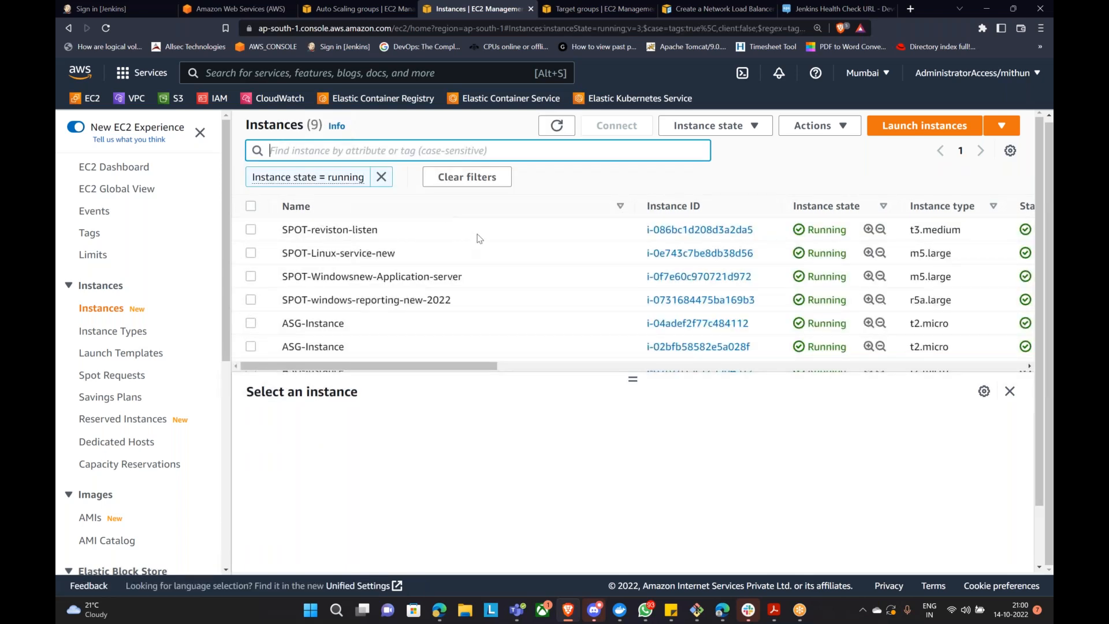
scroll(606, 282, down, 2)
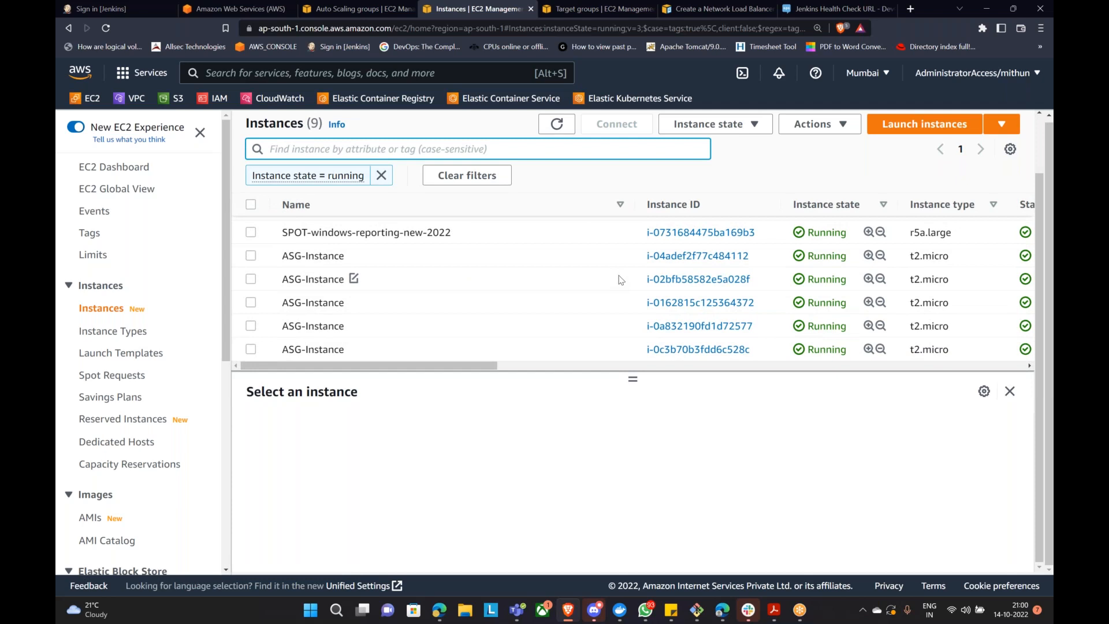
scroll(620, 279, up, 3)
click(556, 124)
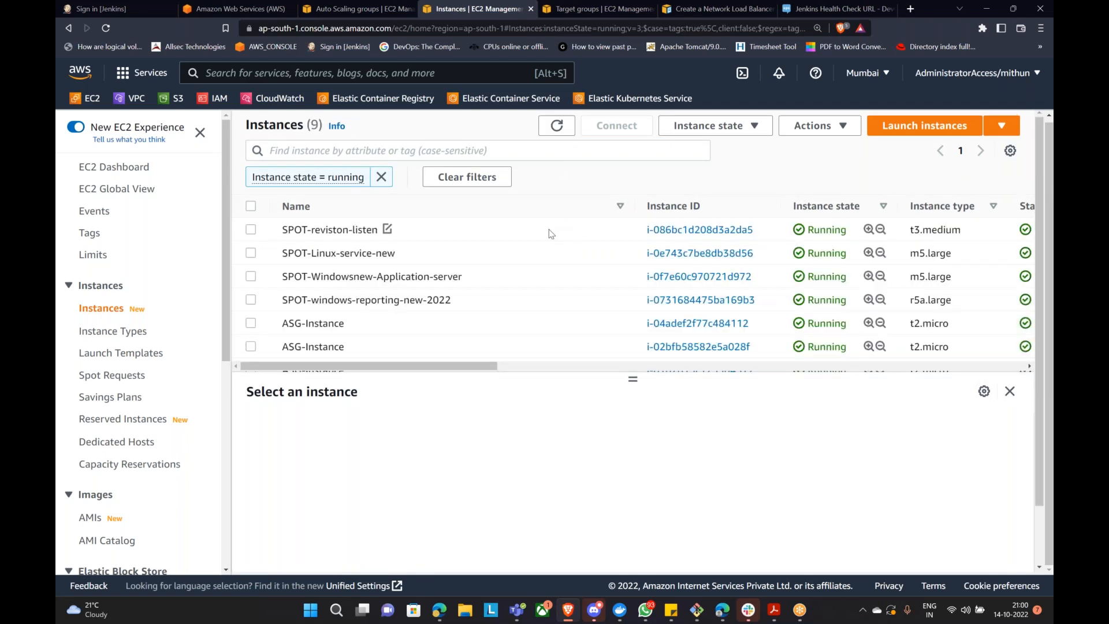
Step: Refresh the Auto Scaling groups page to recheck Jenkins-ASG's deletion
scroll(474, 311, down, 2)
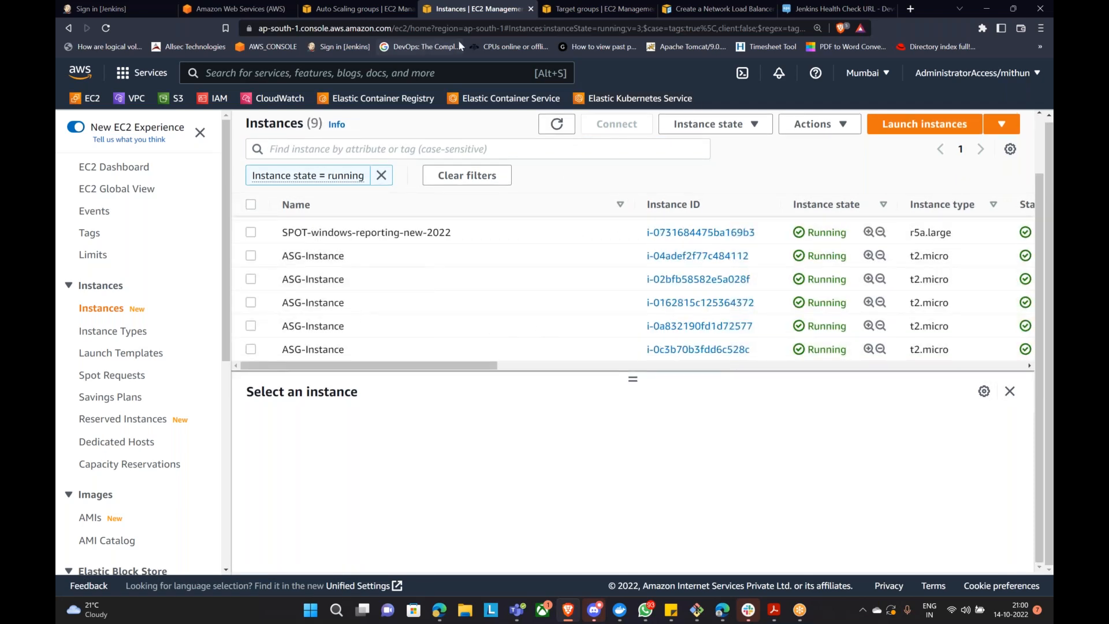
click(365, 8)
click(645, 176)
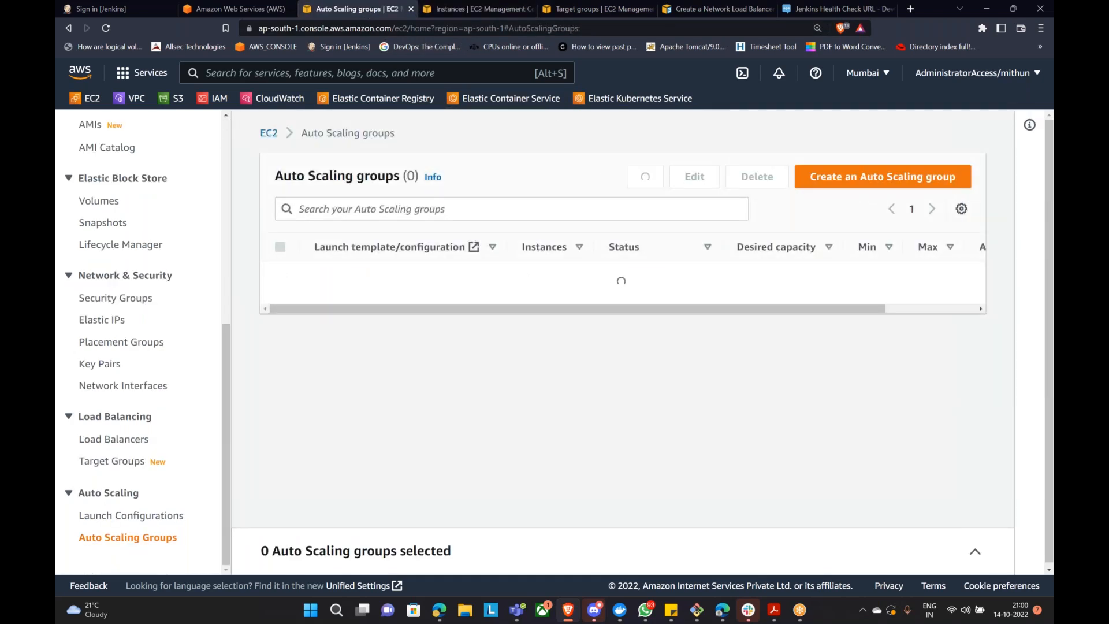